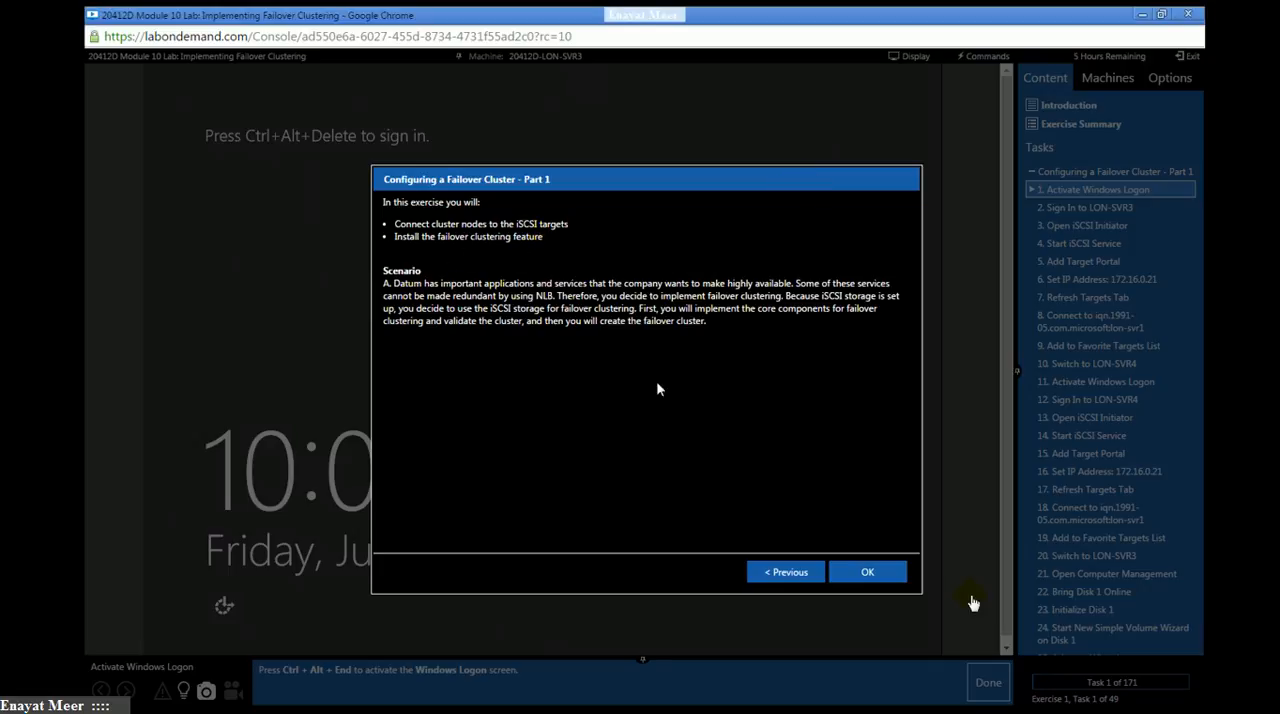
- Dismiss the failover cluster exercise introduction and display the list of lab machines
{"action": "left_click", "coordinate": [868, 572]}
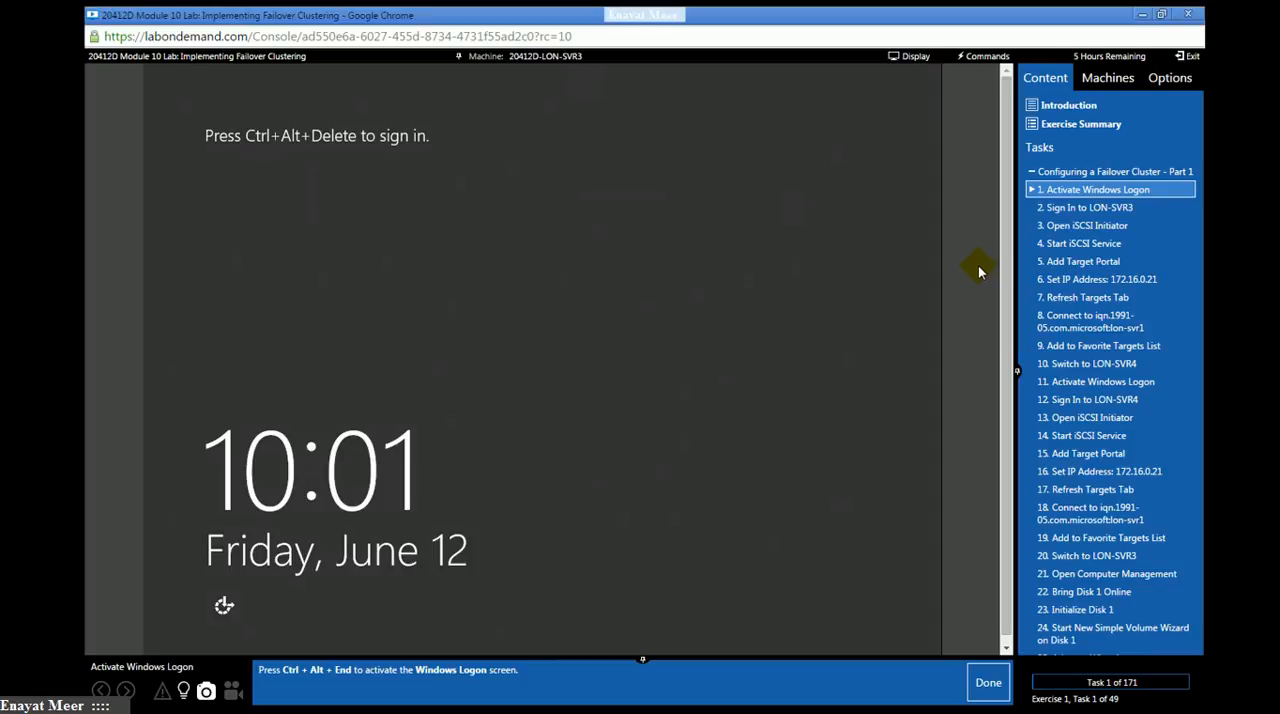
{"action": "left_click", "coordinate": [1104, 80]}
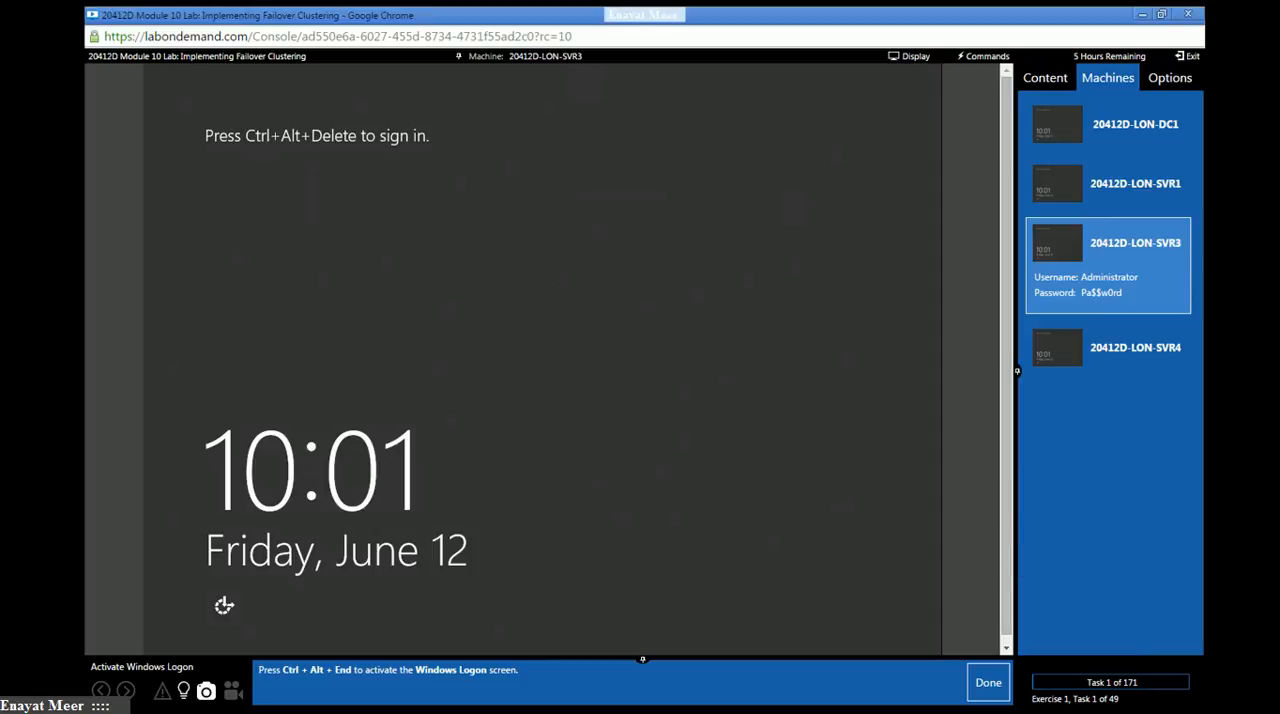
- Switch to Notepad, highlight "bottom of the screen" in the note about the lab steps, and minimize the note
{"action": "key", "text": "alt+Tab"}
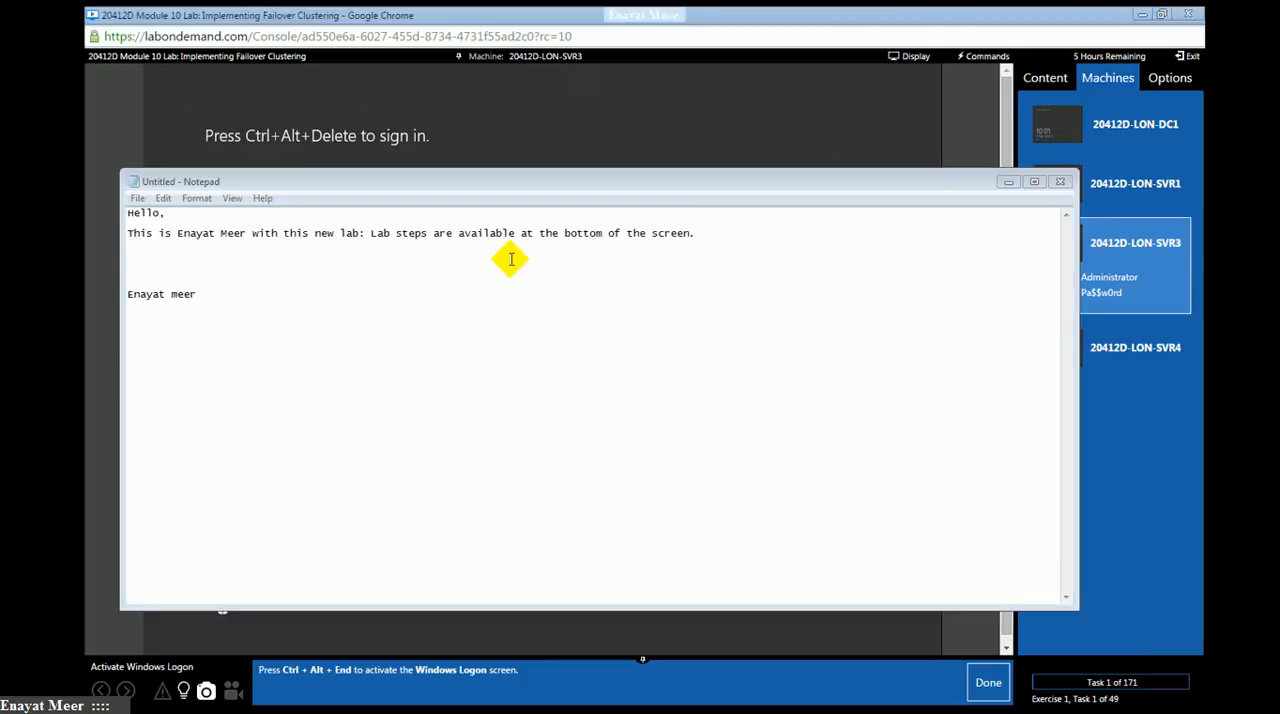
{"action": "left_click", "coordinate": [562, 233]}
{"action": "left_click_drag", "start_coordinate": [563, 233], "coordinate": [690, 233]}
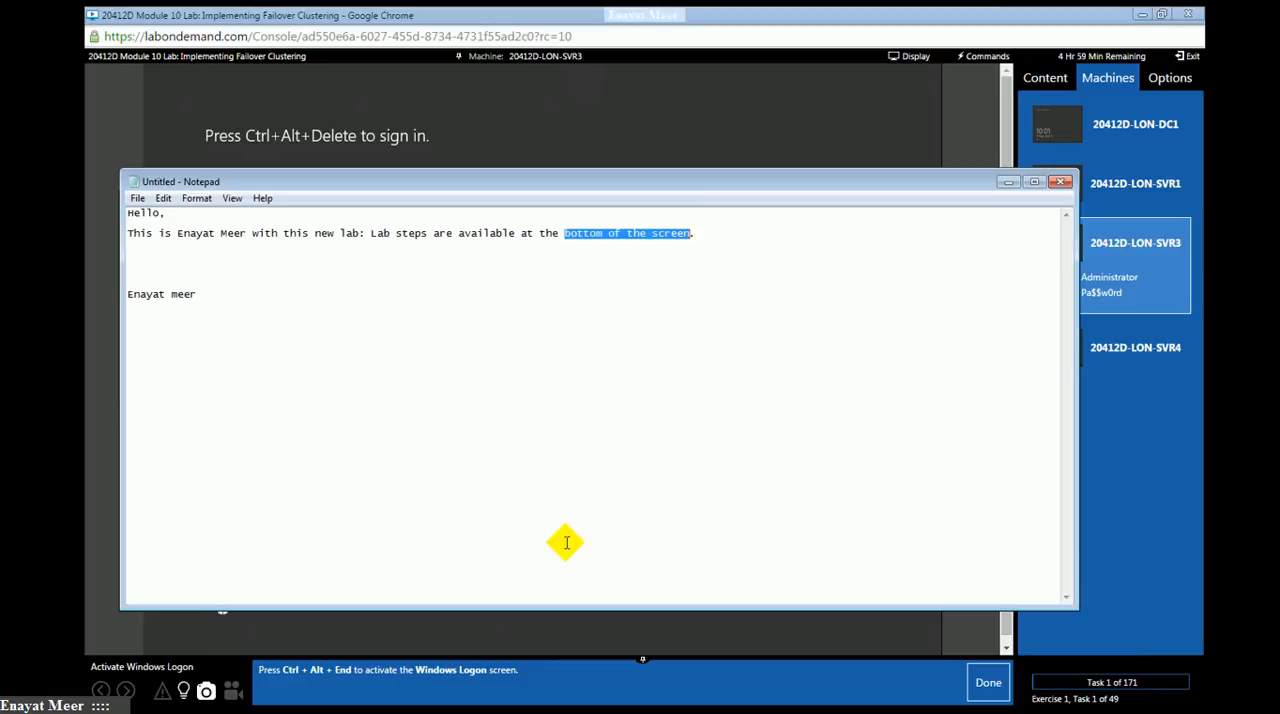
{"action": "left_click", "coordinate": [1007, 182]}
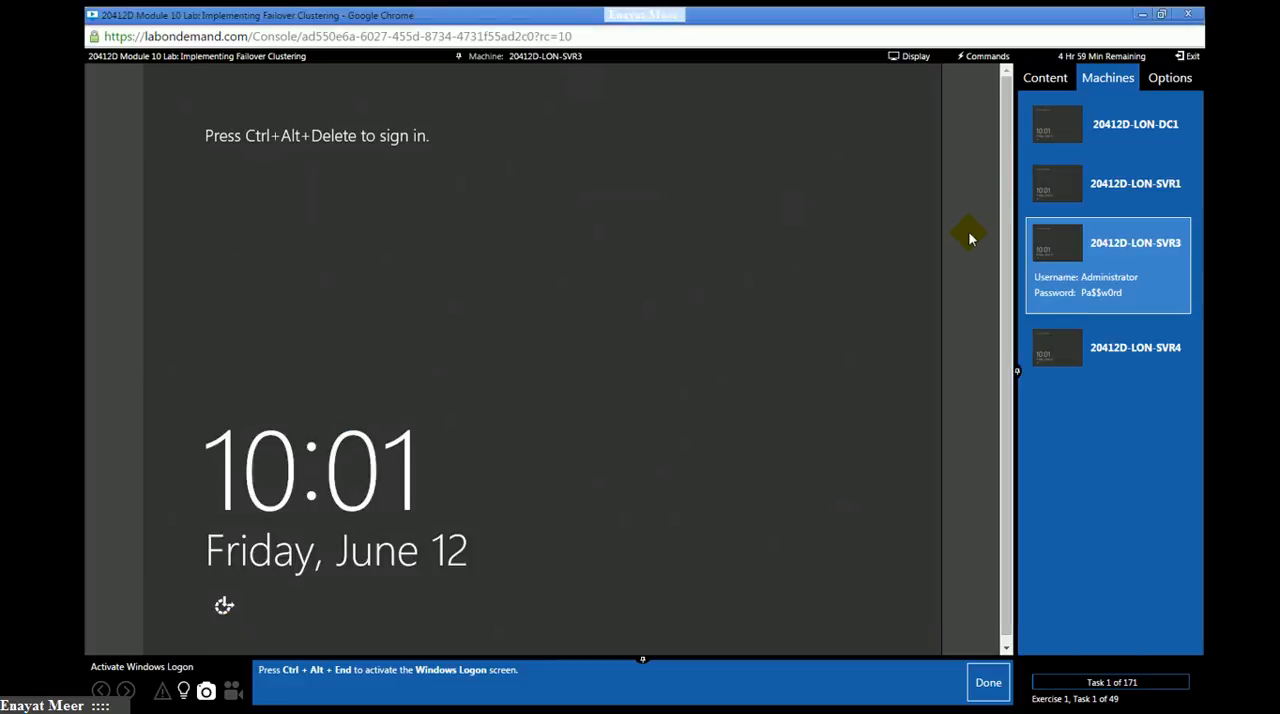
- Sign in to LON-SVR3 as ADATUM\Administrator with the account password and mark lab tasks 1 and 2 as done
{"action": "left_click", "coordinate": [976, 57]}
{"action": "left_click", "coordinate": [976, 74]}
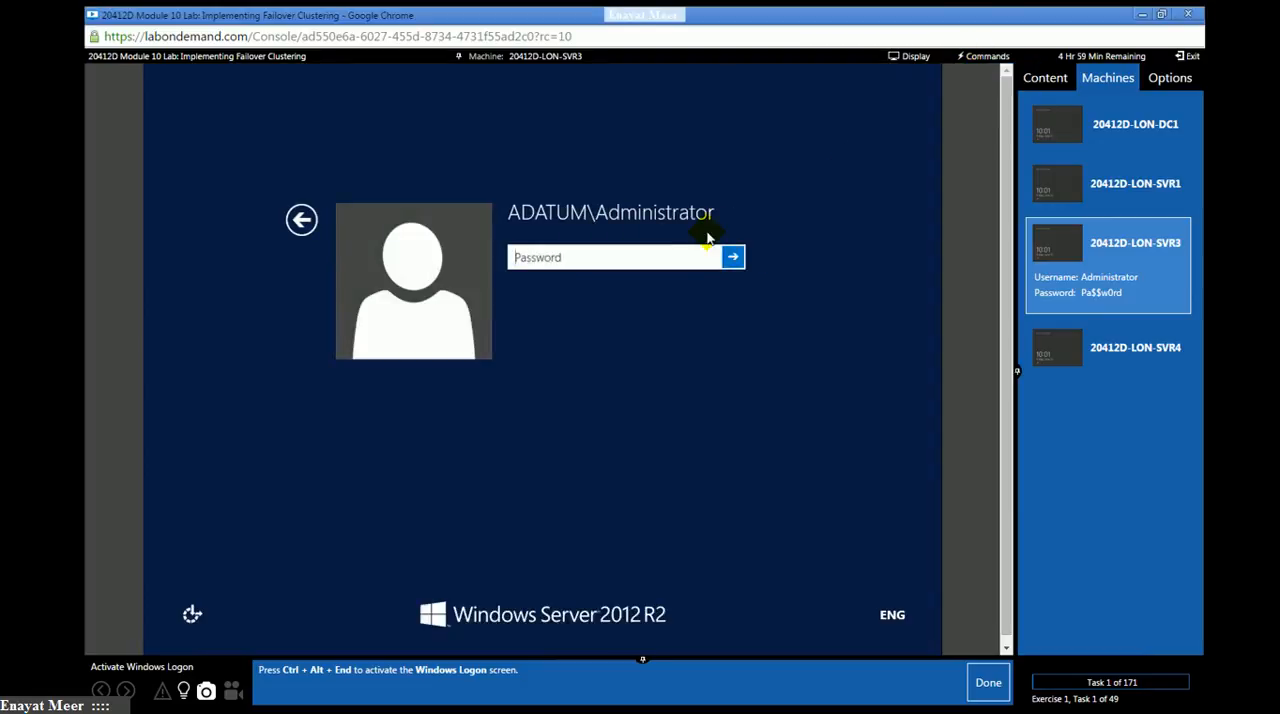
{"action": "left_click", "coordinate": [640, 258]}
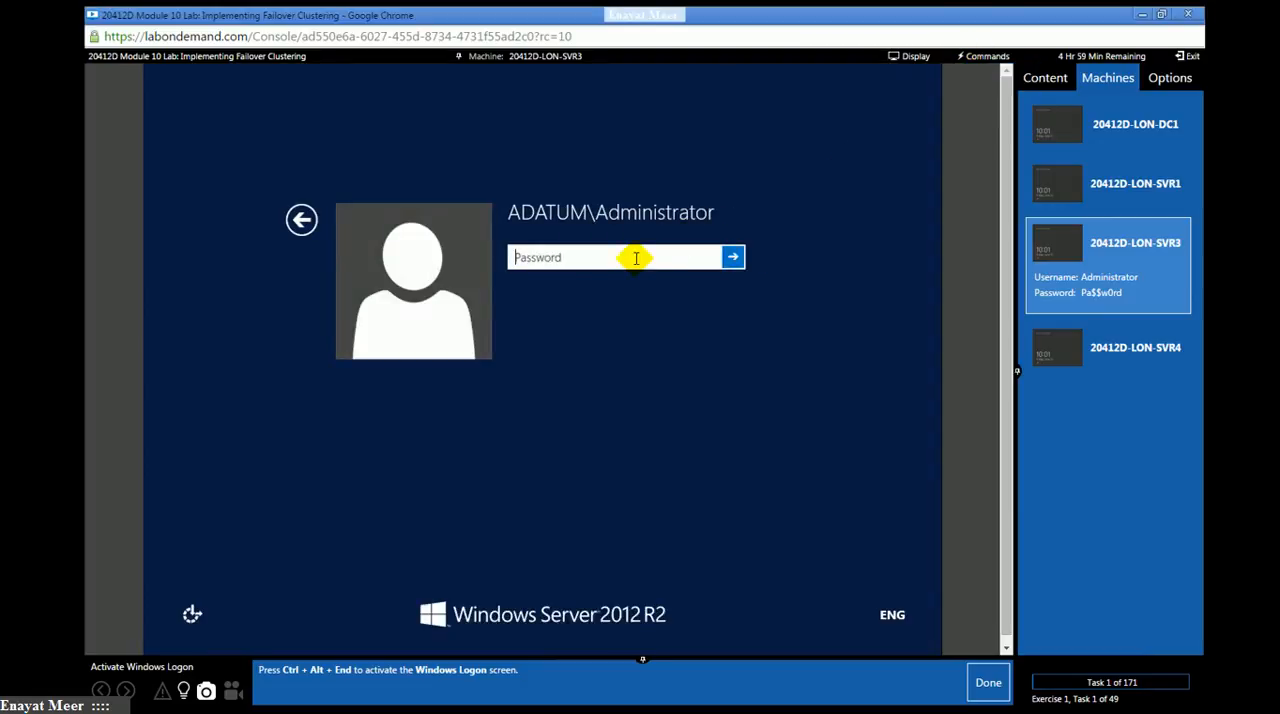
{"action": "type", "text": "Pa$$w0rd"}
{"action": "key", "text": "Return"}
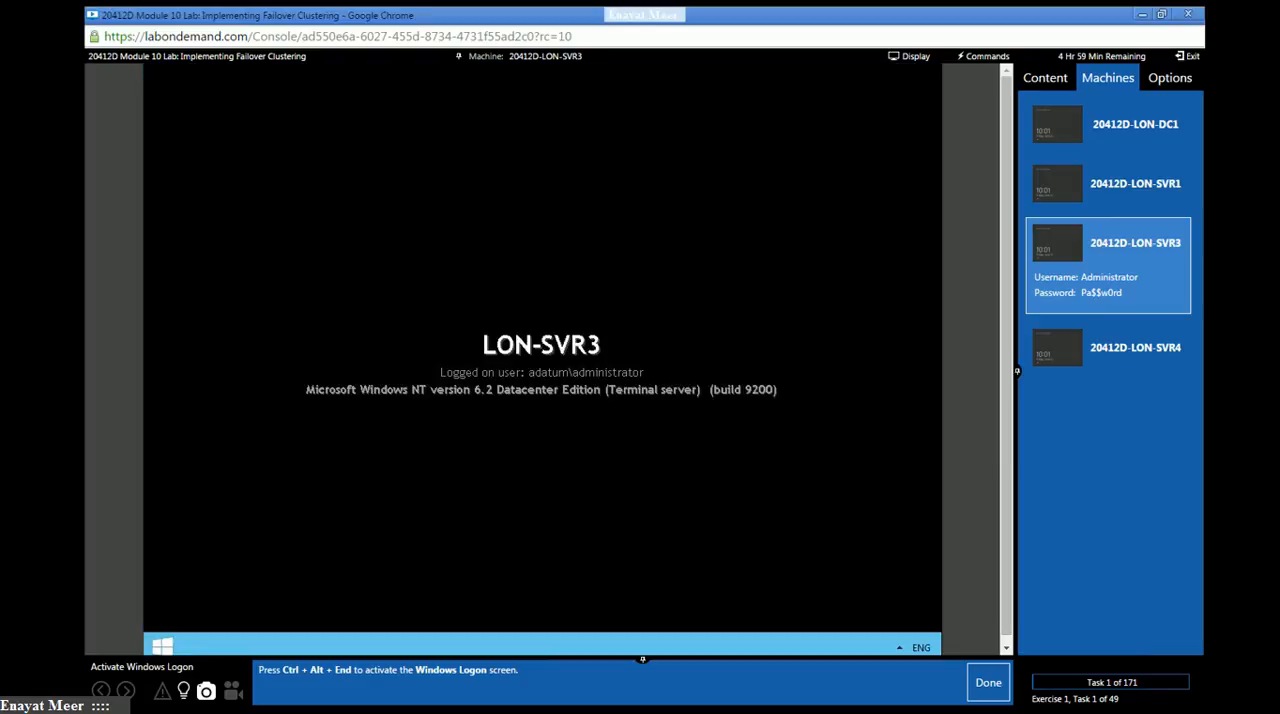
{"action": "left_click", "coordinate": [982, 688]}
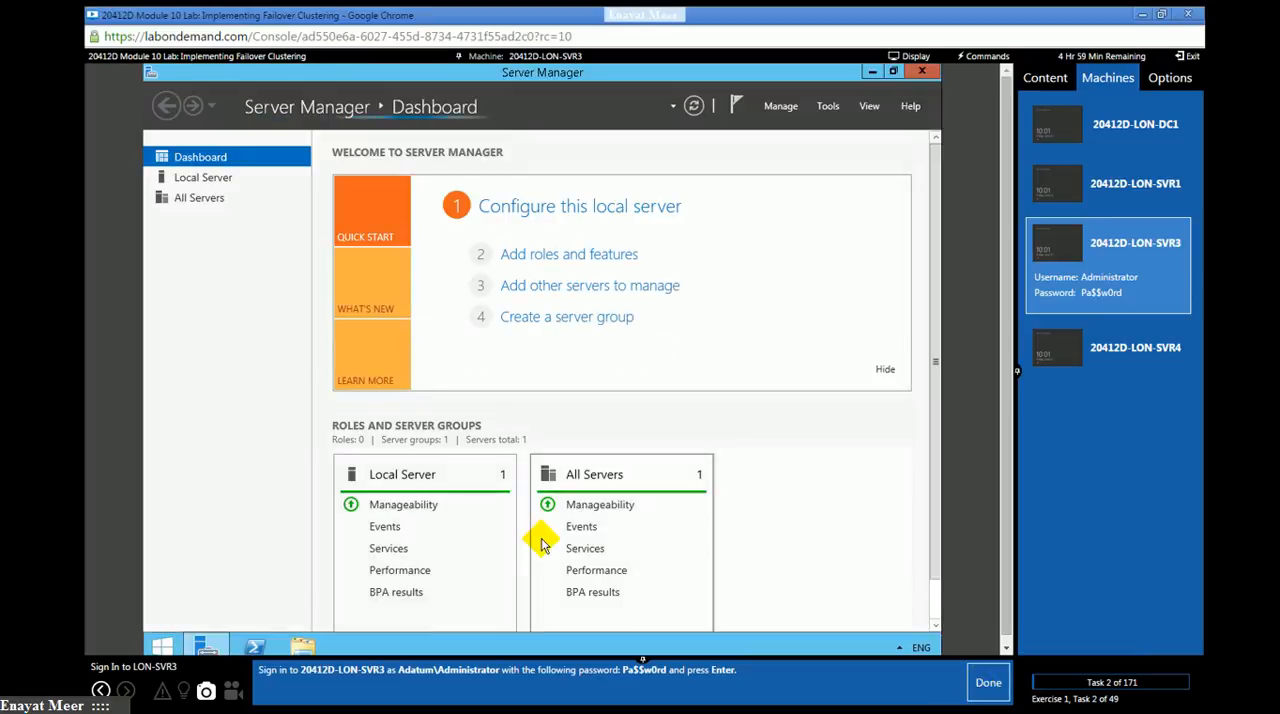
{"action": "left_click", "coordinate": [987, 685]}
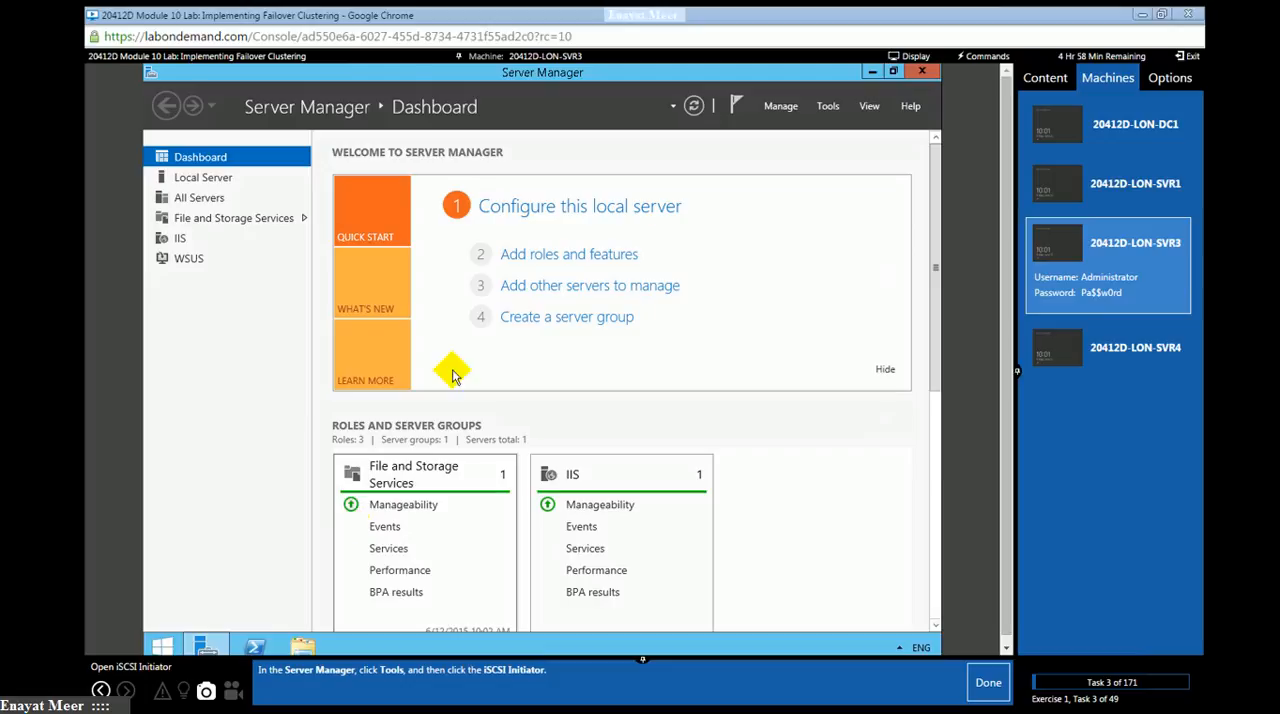
- Open iSCSI Initiator on LON-SVR3, start the Microsoft iSCSI service, and mark lab tasks 3 and 4 as done
{"action": "left_click", "coordinate": [826, 108]}
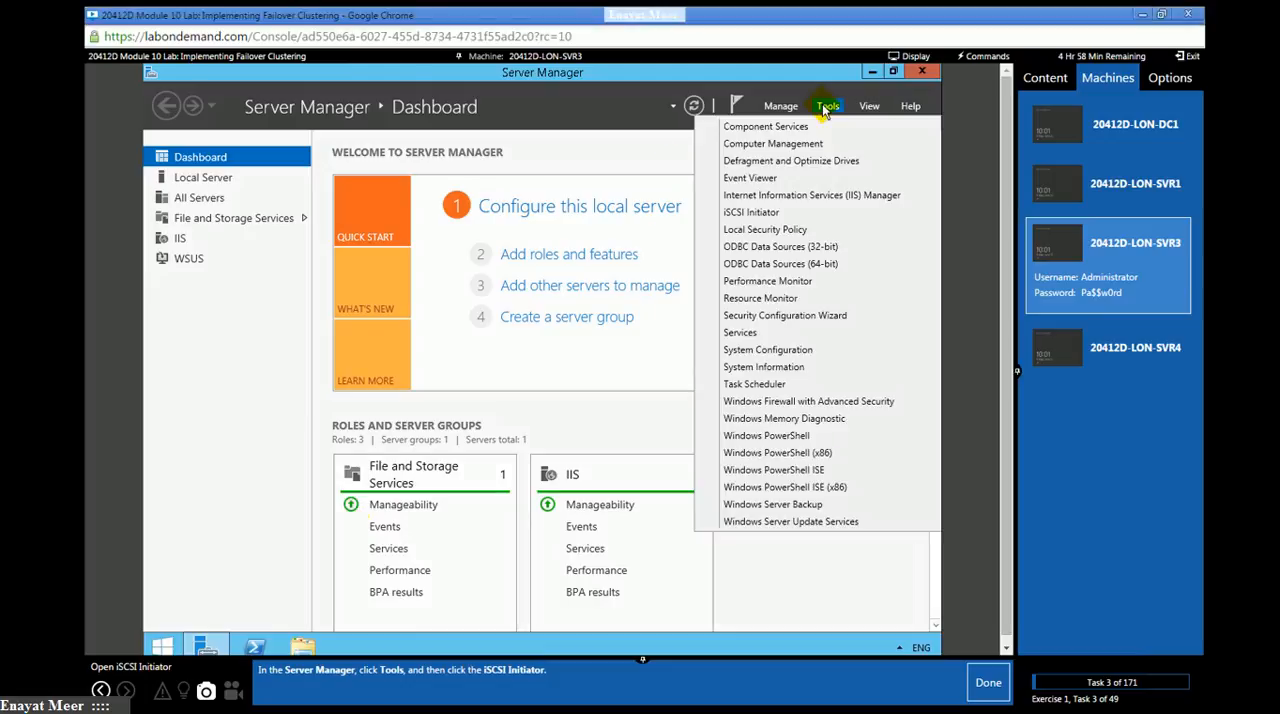
{"action": "left_click", "coordinate": [762, 214]}
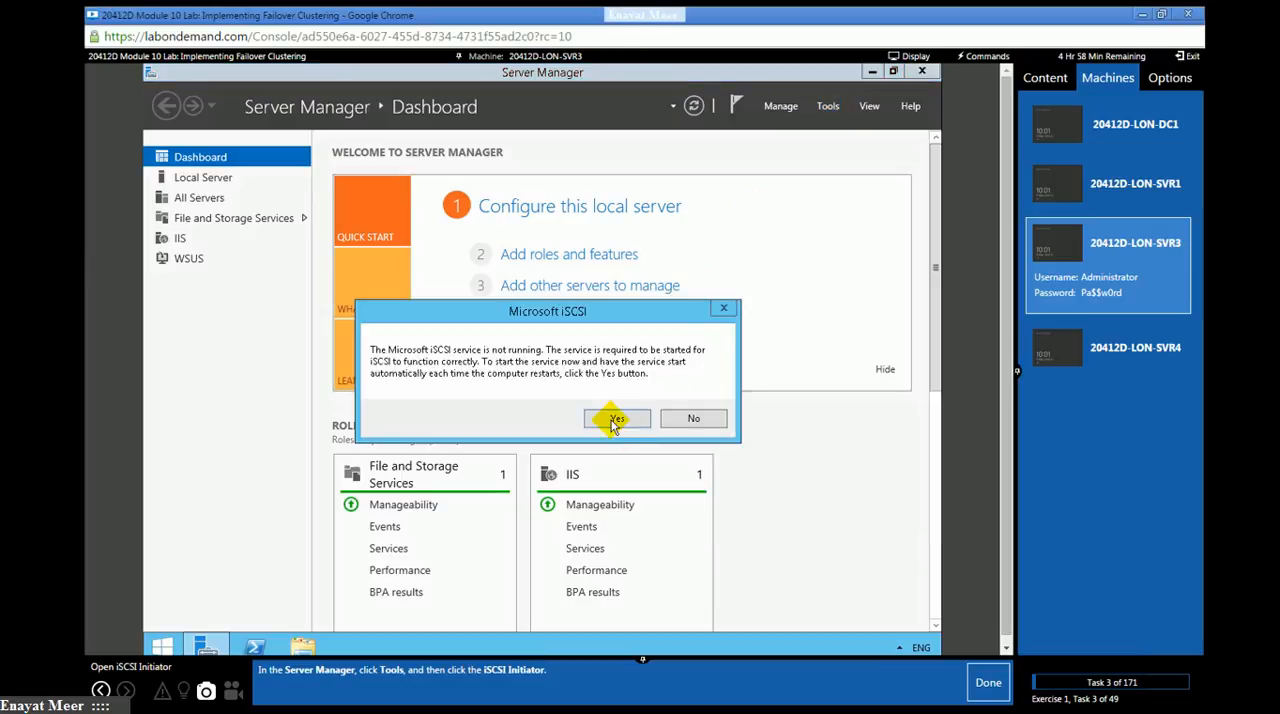
{"action": "left_click", "coordinate": [978, 676]}
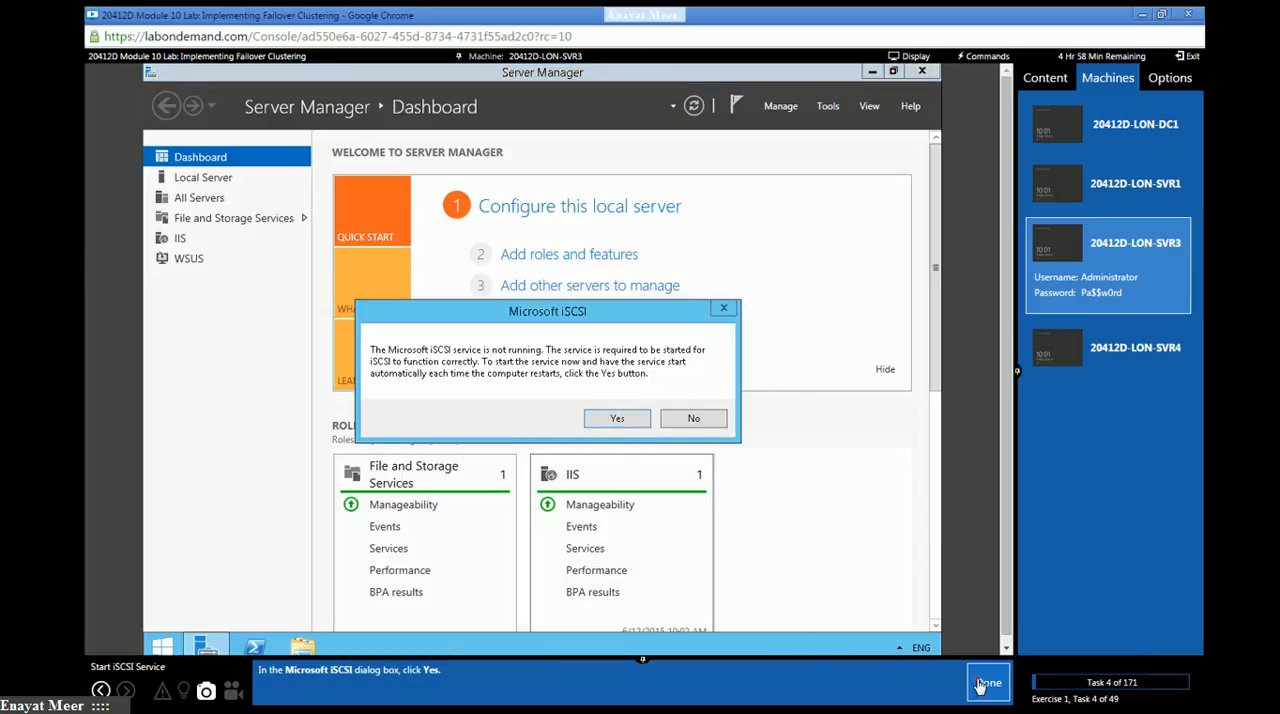
{"action": "left_click", "coordinate": [607, 419]}
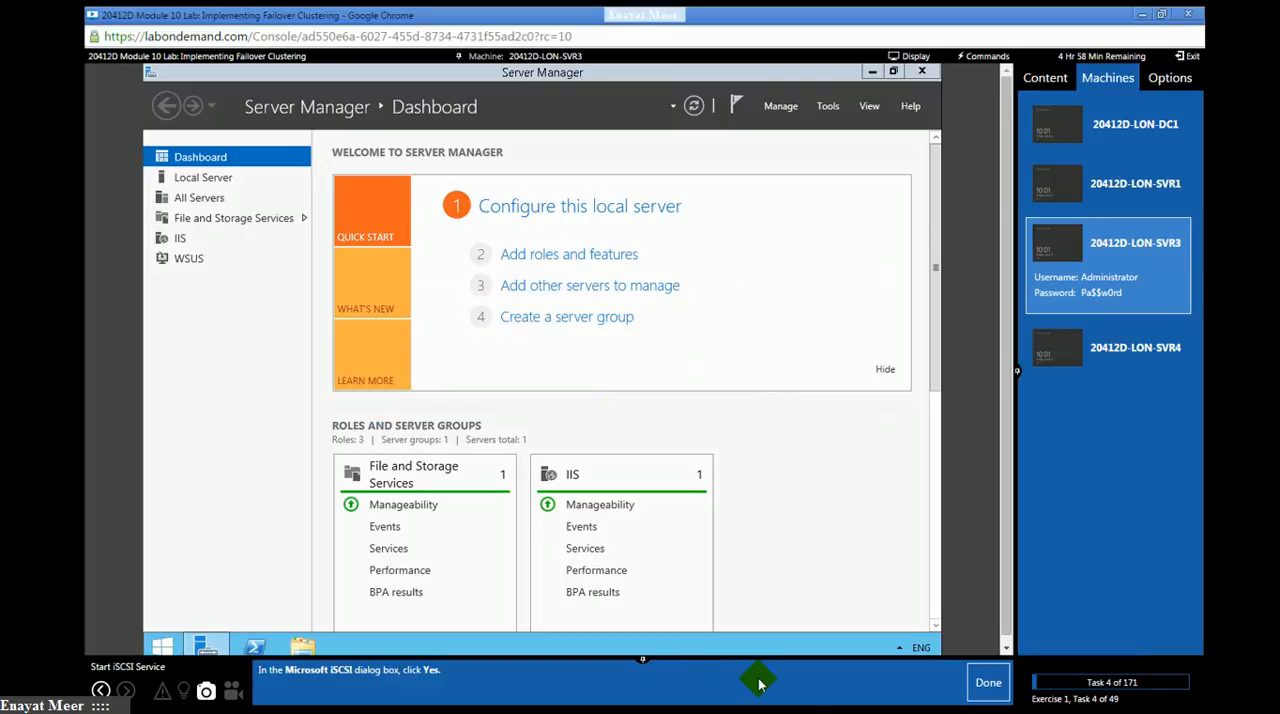
{"action": "left_click", "coordinate": [982, 684]}
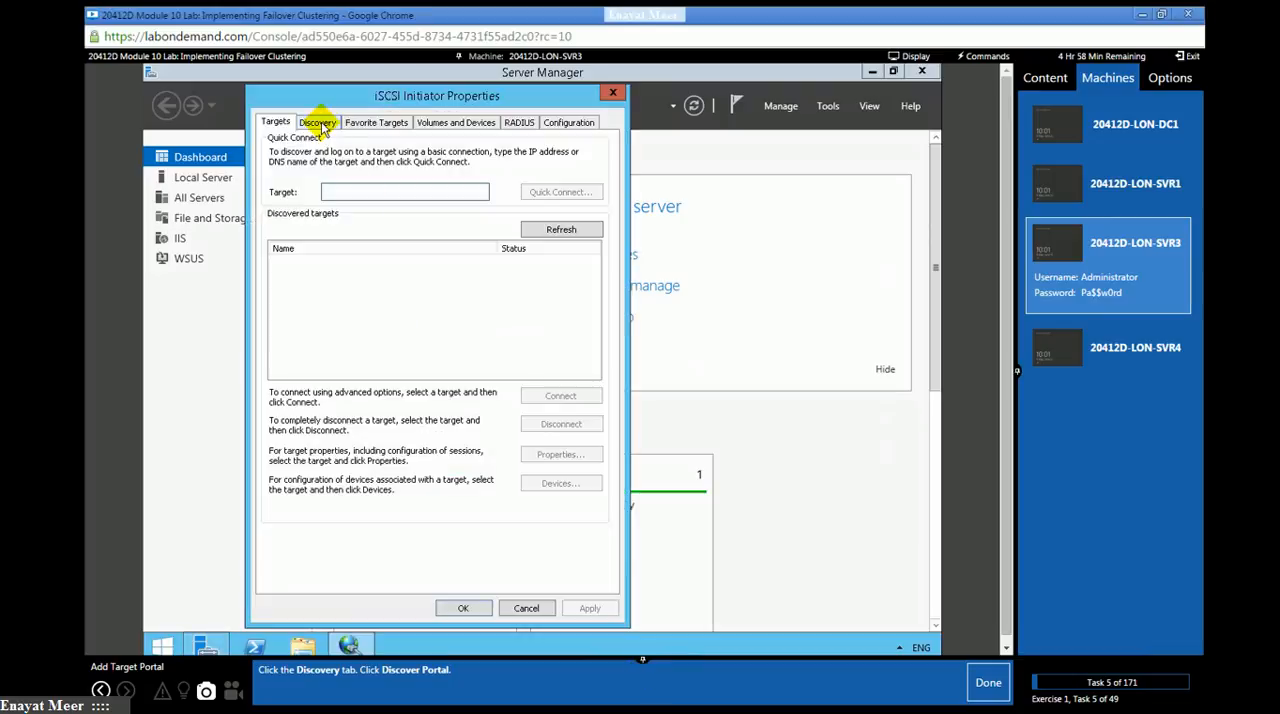
- Add a target portal with IP address 172.16.0.21 in iSCSI Initiator Properties and mark its lab tasks as done
{"action": "left_click", "coordinate": [322, 127]}
{"action": "left_click", "coordinate": [540, 270]}
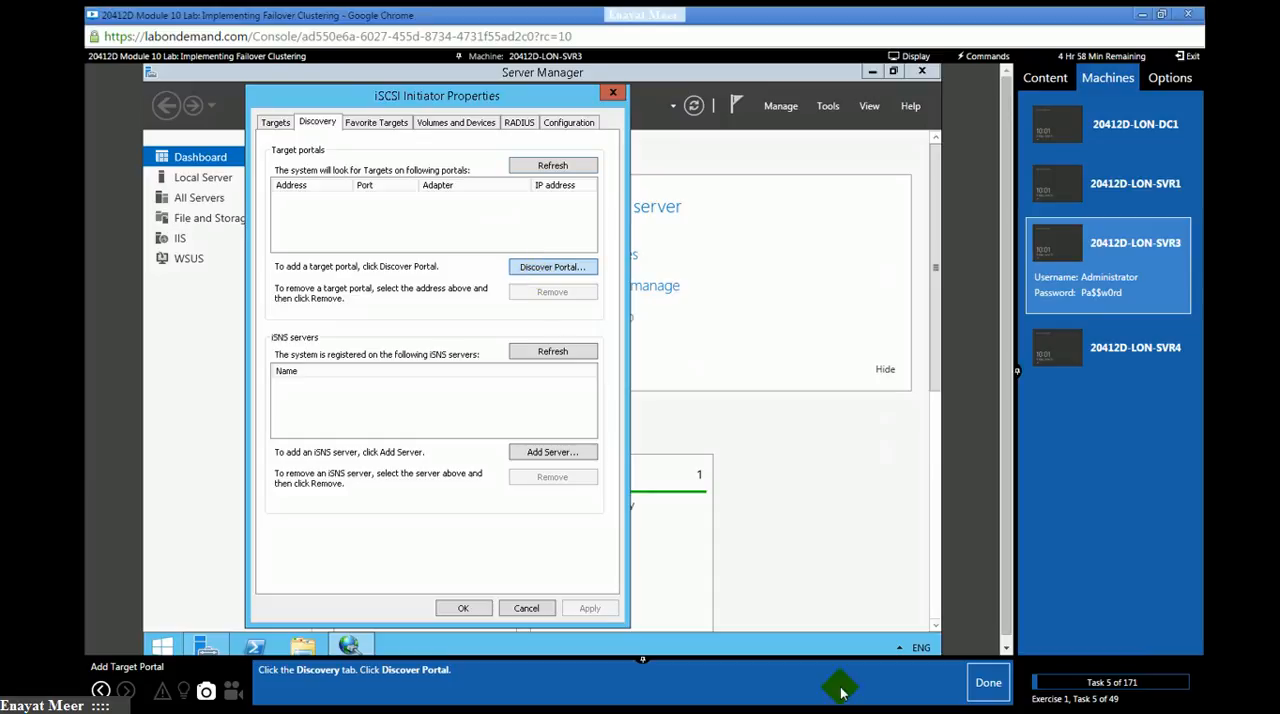
{"action": "left_click", "coordinate": [323, 240]}
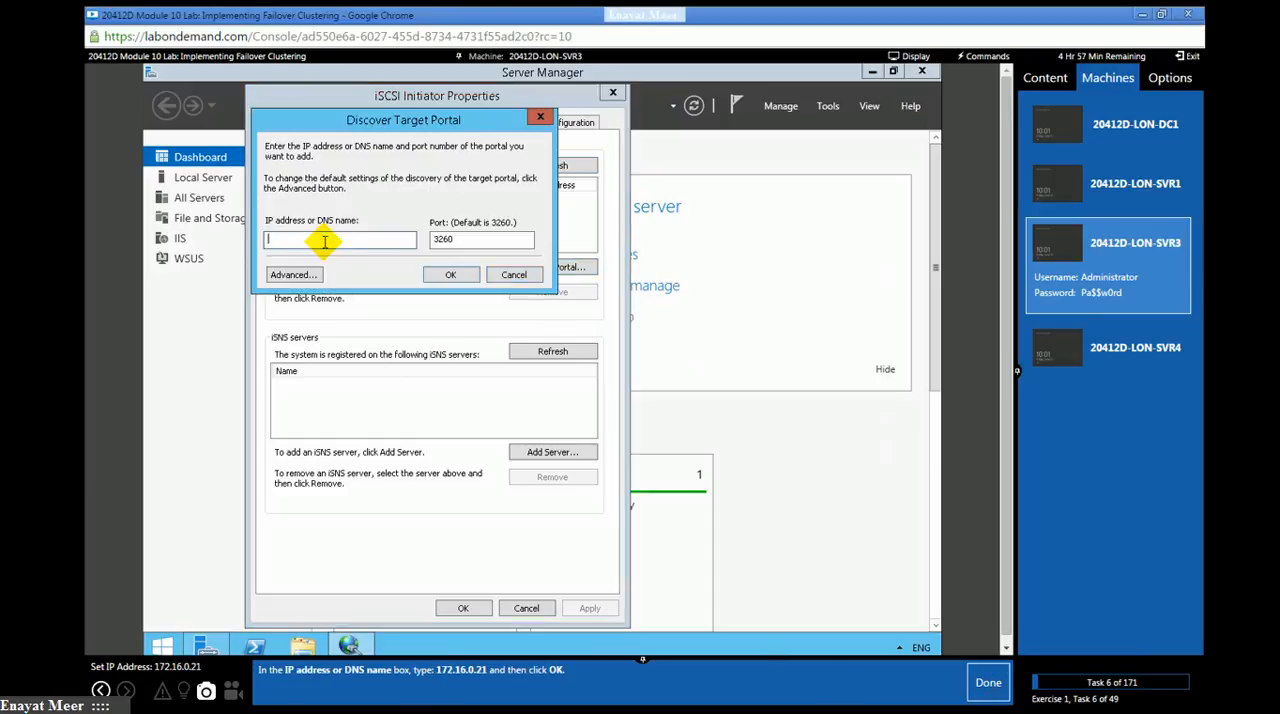
{"action": "type", "text": "172.16.0.21"}
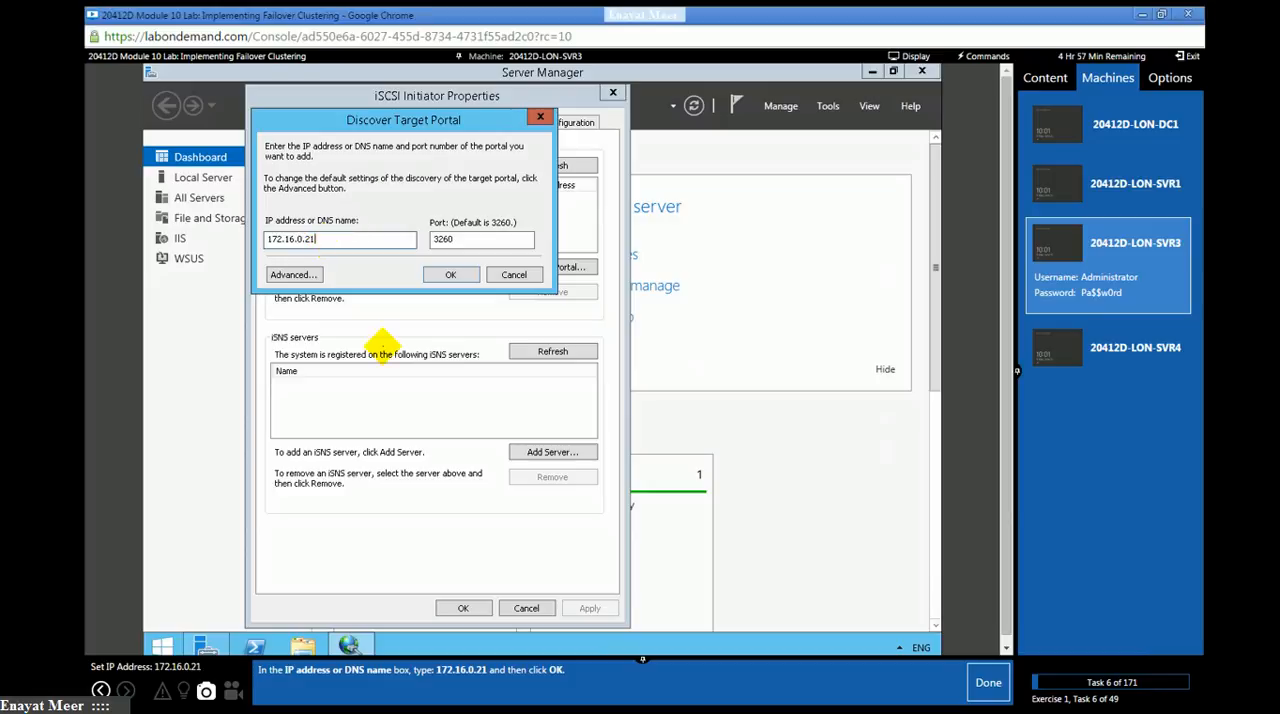
{"action": "left_click", "coordinate": [447, 279]}
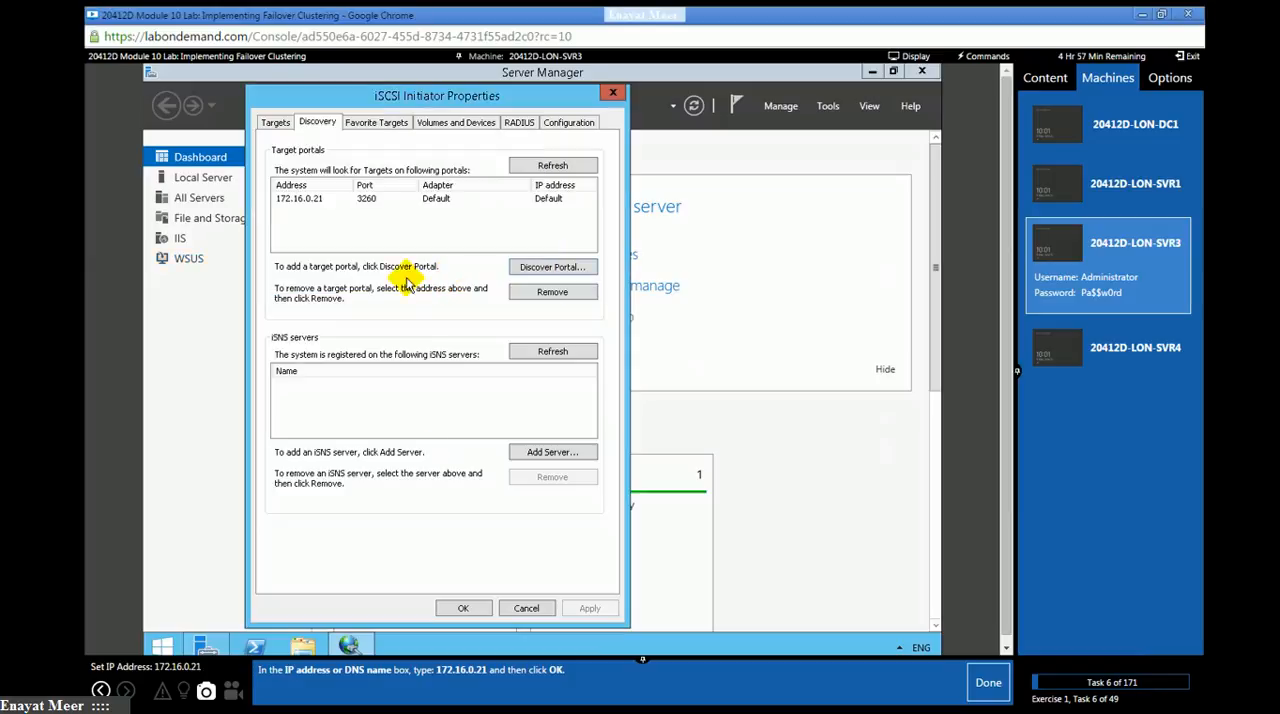
{"action": "left_click", "coordinate": [985, 684]}
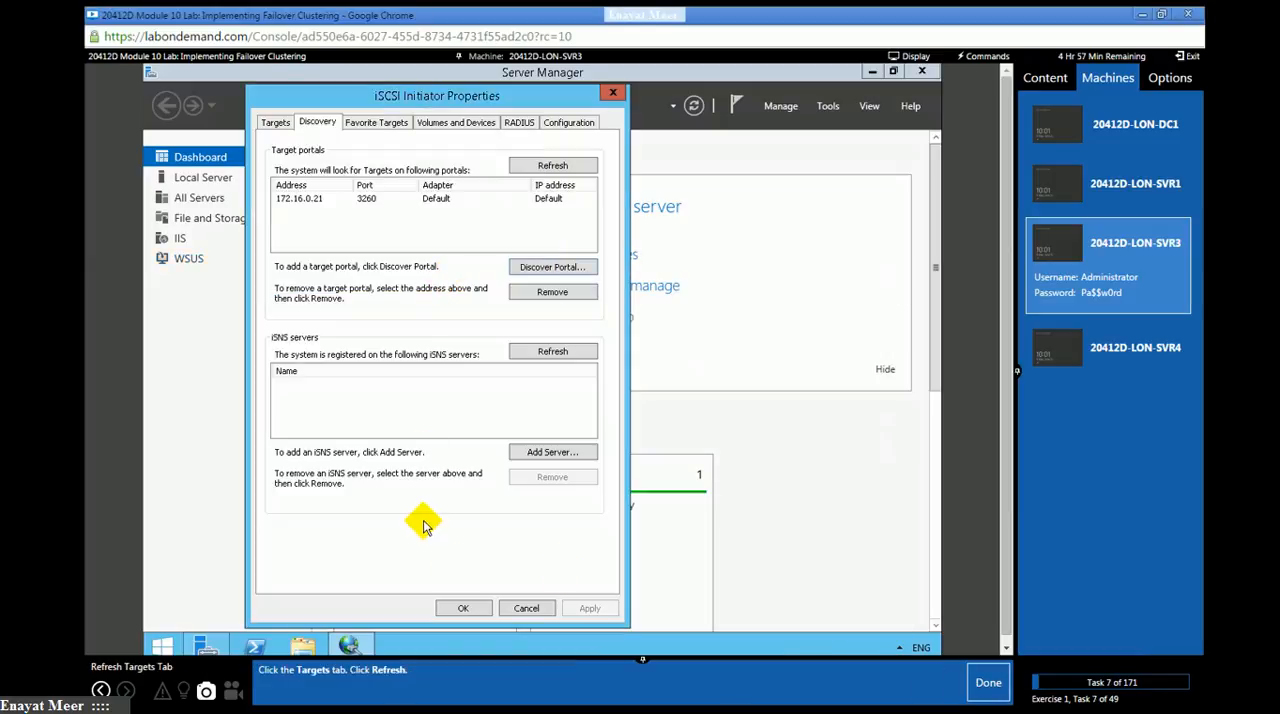
- Refresh the discovered iSCSI targets on LON-SVR3 and mark lab task 7 as done
{"action": "left_click", "coordinate": [276, 123]}
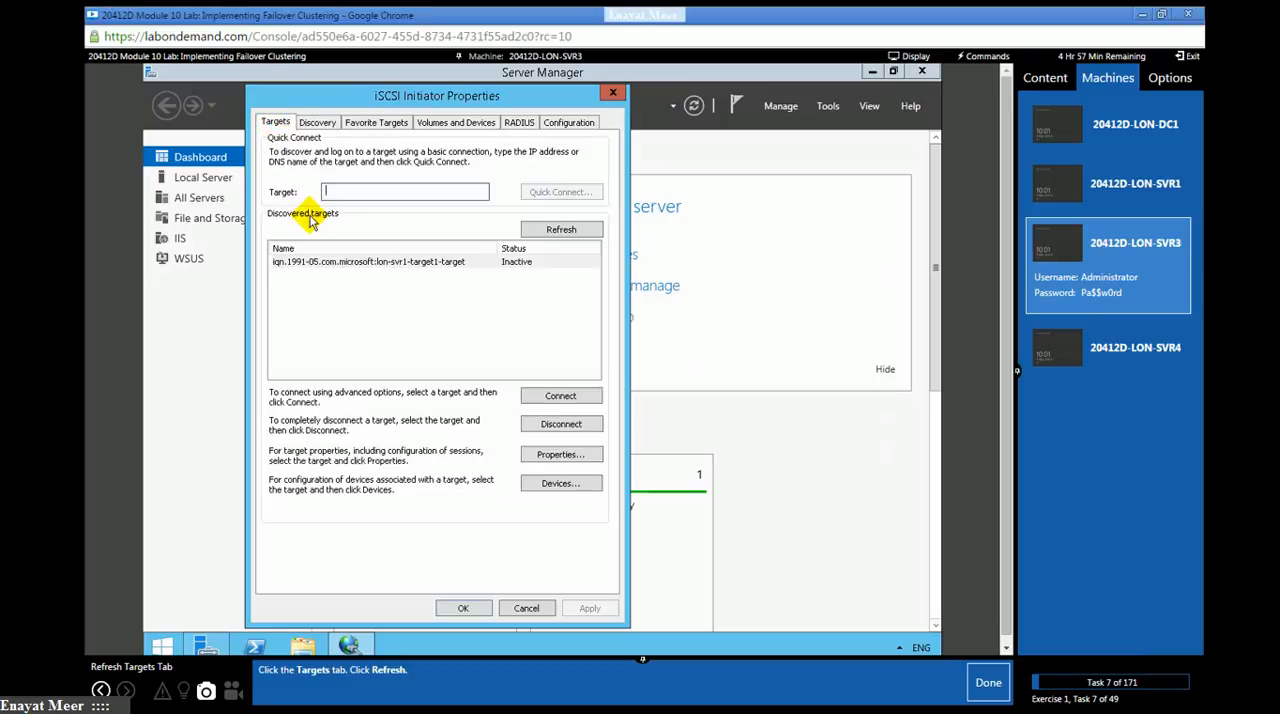
{"action": "left_click", "coordinate": [553, 232]}
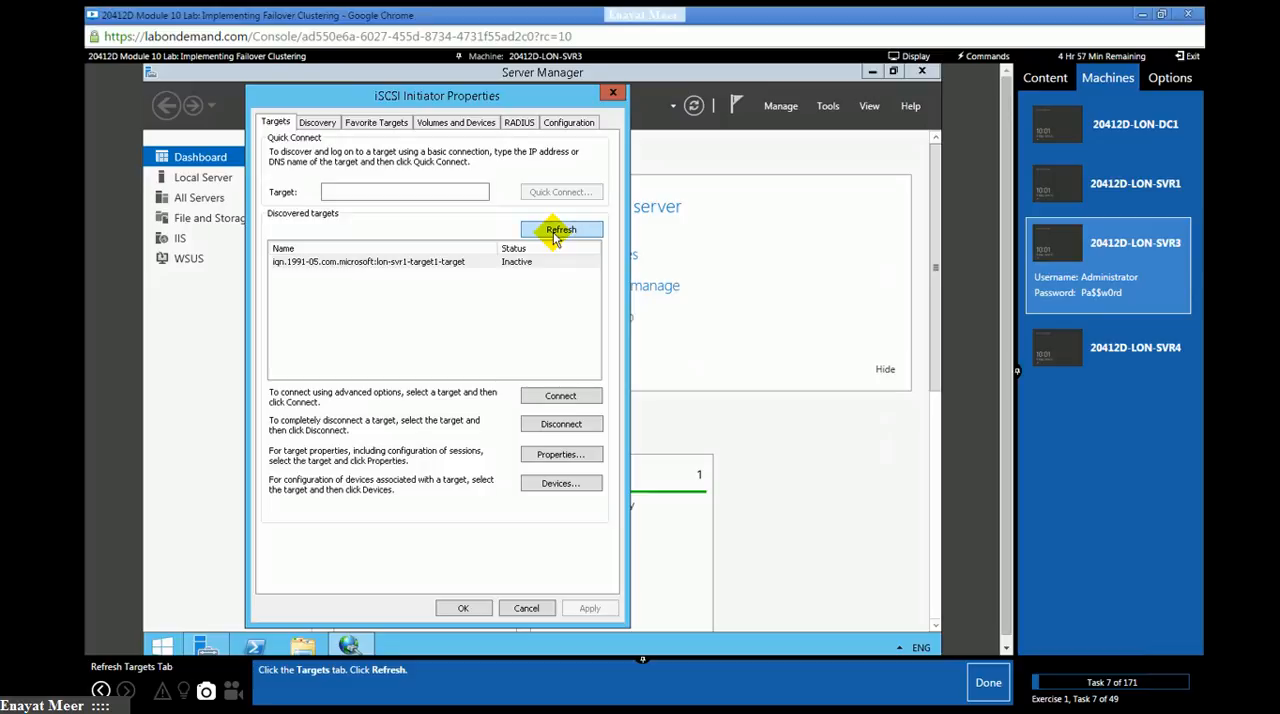
{"action": "left_click", "coordinate": [978, 697]}
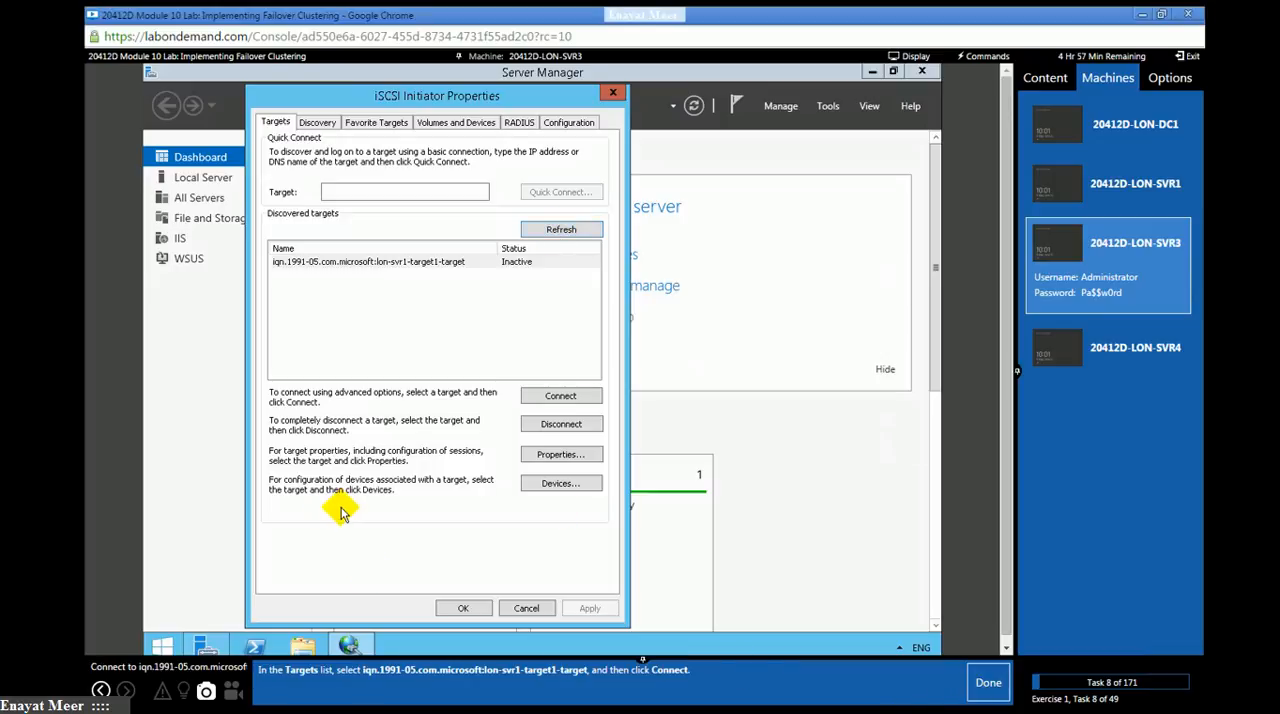
- Connect to iqn.1991-05.com.microsoft:lon-svr1-target1-target as a favorite target, close the initiator properties, and mark lab tasks 8 and 9 as done
{"action": "left_click", "coordinate": [314, 261]}
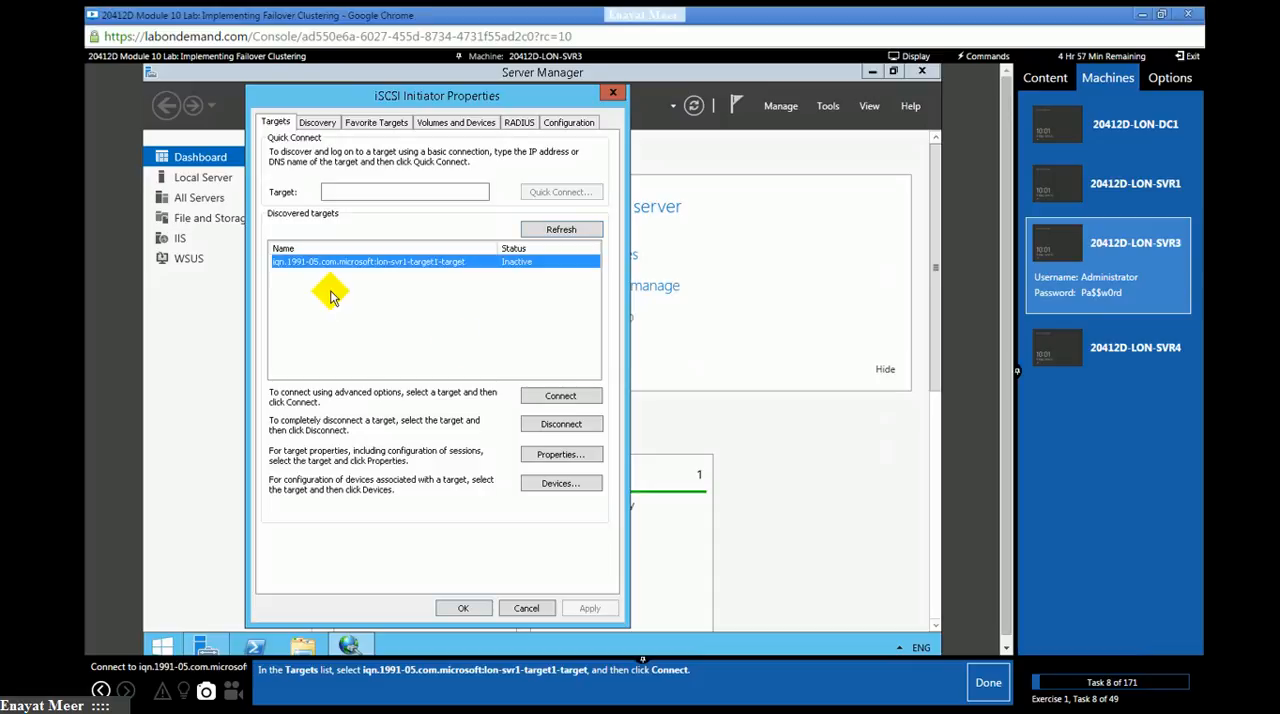
{"action": "left_click", "coordinate": [562, 398]}
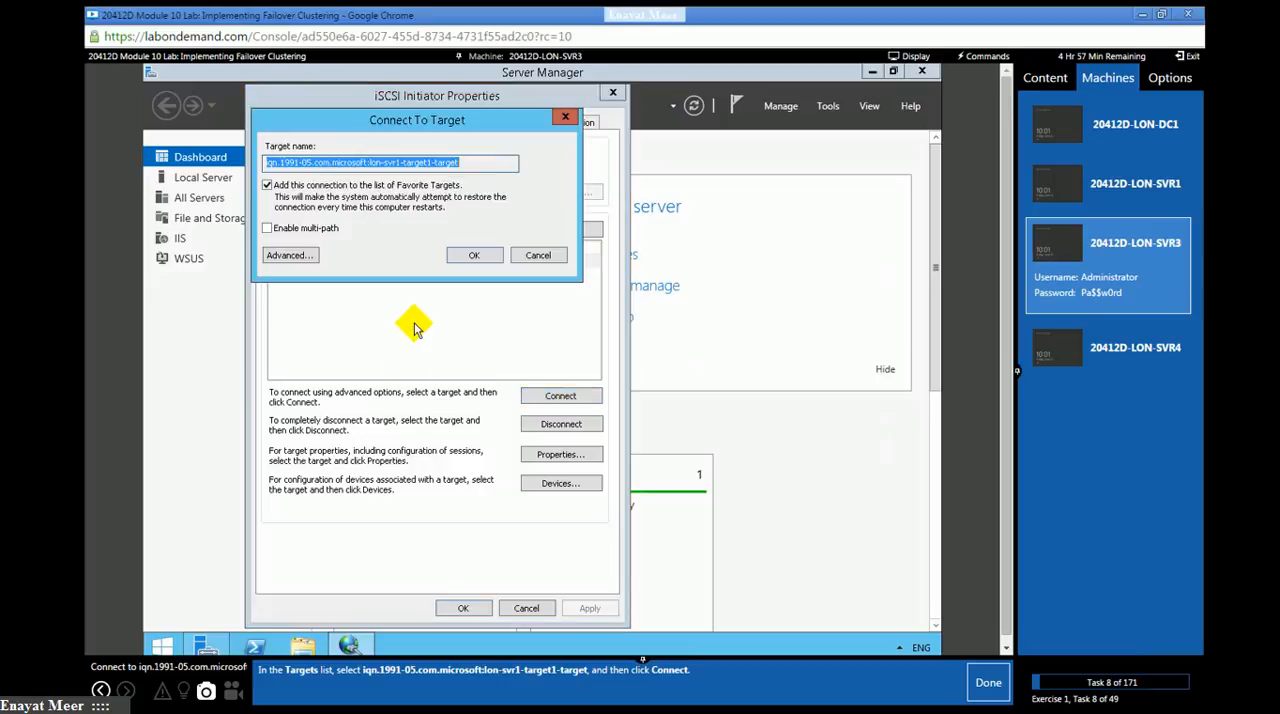
{"action": "left_click", "coordinate": [990, 690]}
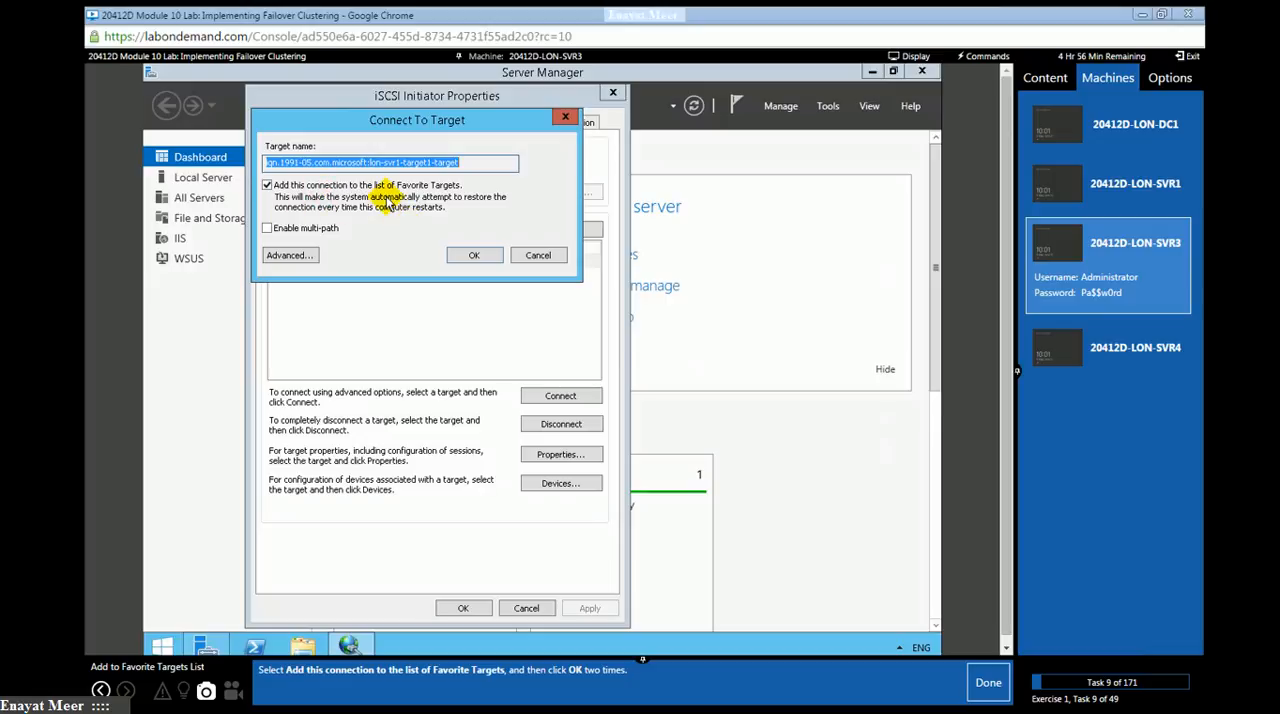
{"action": "left_click", "coordinate": [468, 258]}
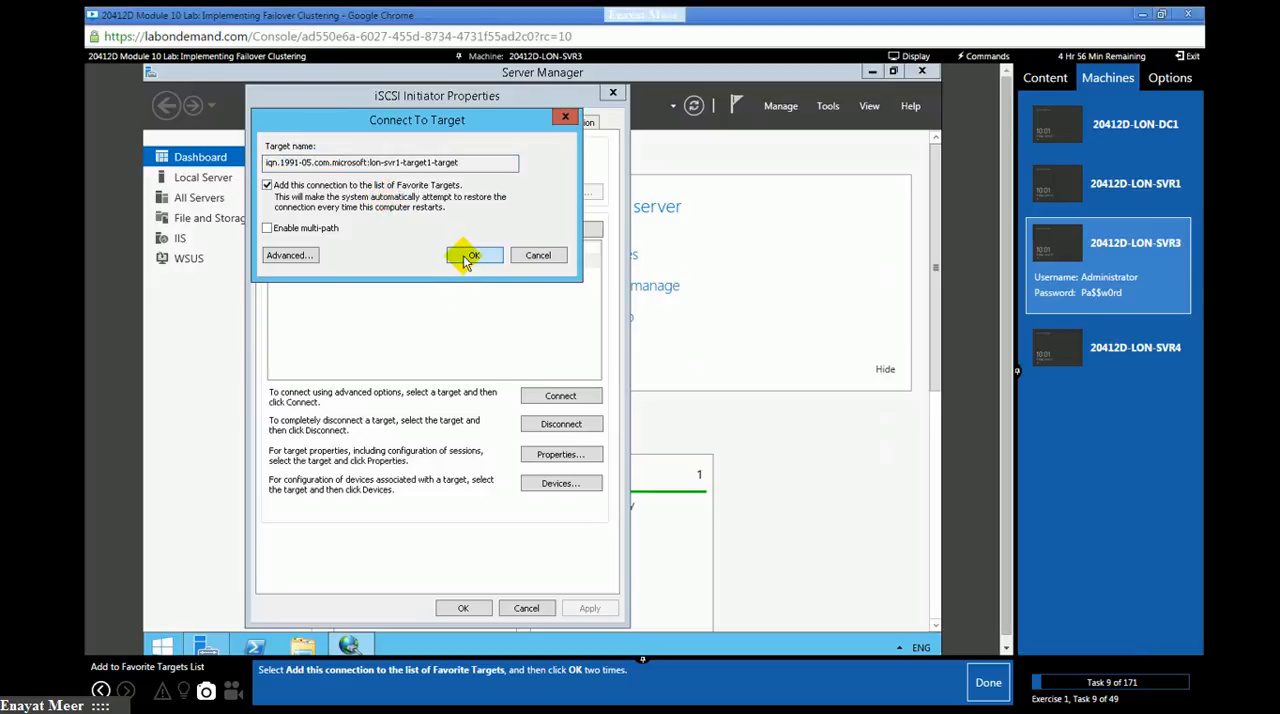
{"action": "left_click", "coordinate": [463, 609]}
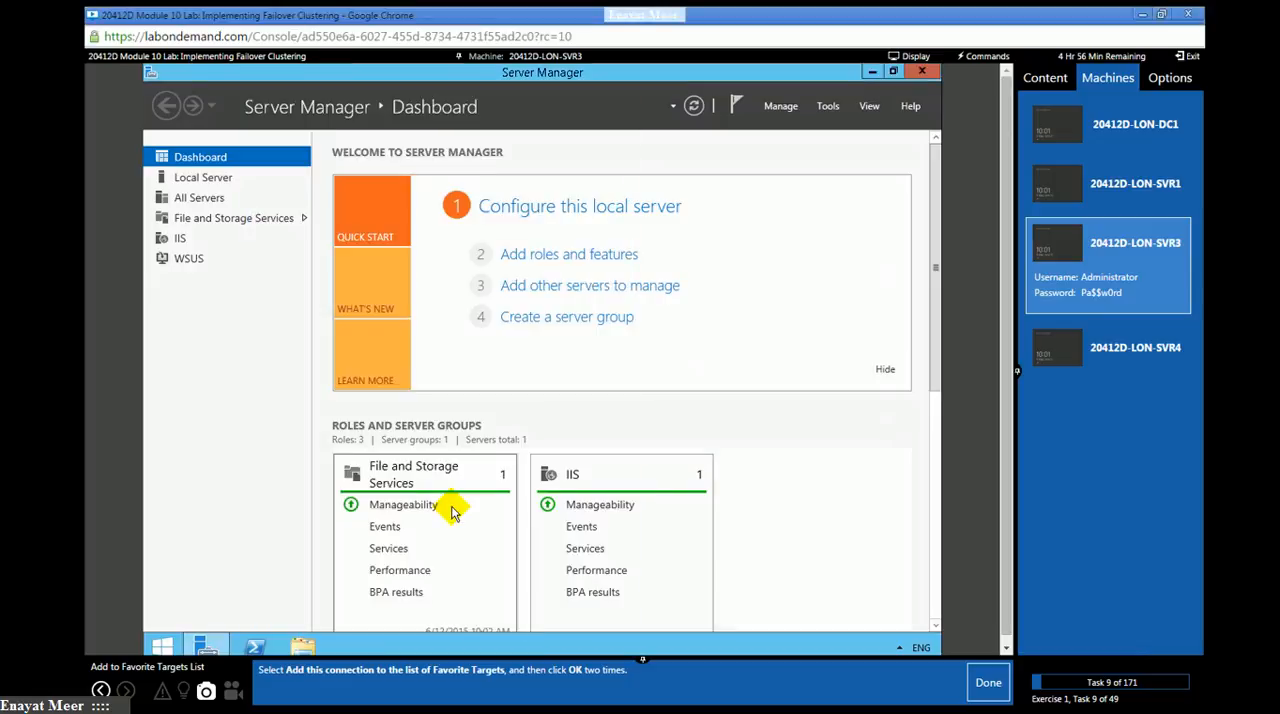
{"action": "left_click", "coordinate": [986, 686]}
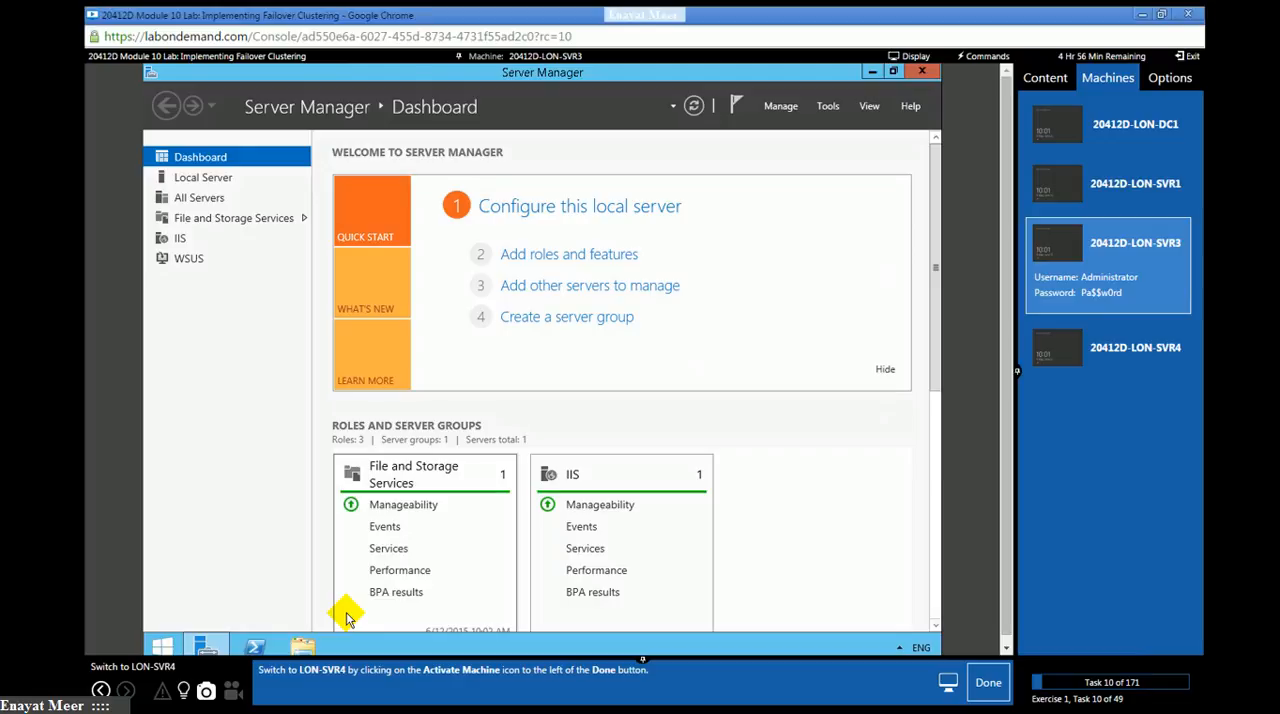
- Switch to LON-SVR4, sign in as ADATUM\Administrator with the account password, and mark lab tasks 10 to 12 as done
{"action": "left_click", "coordinate": [1118, 358]}
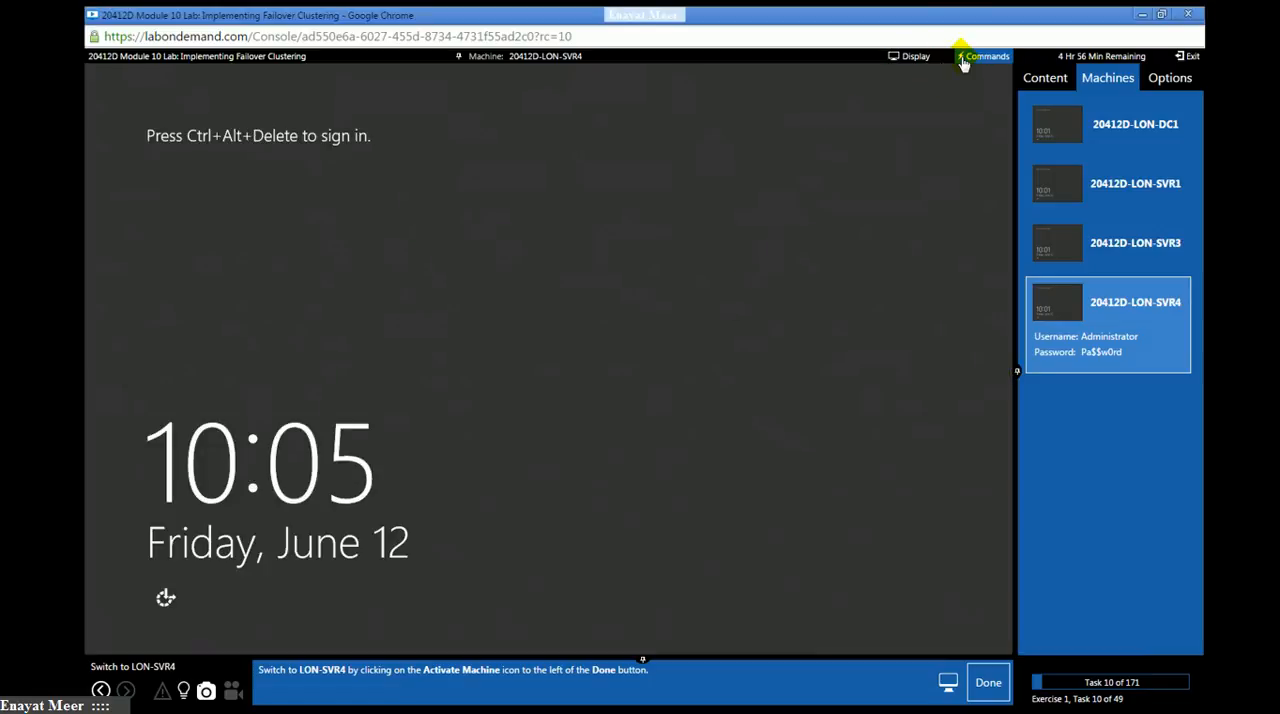
{"action": "left_click", "coordinate": [980, 688]}
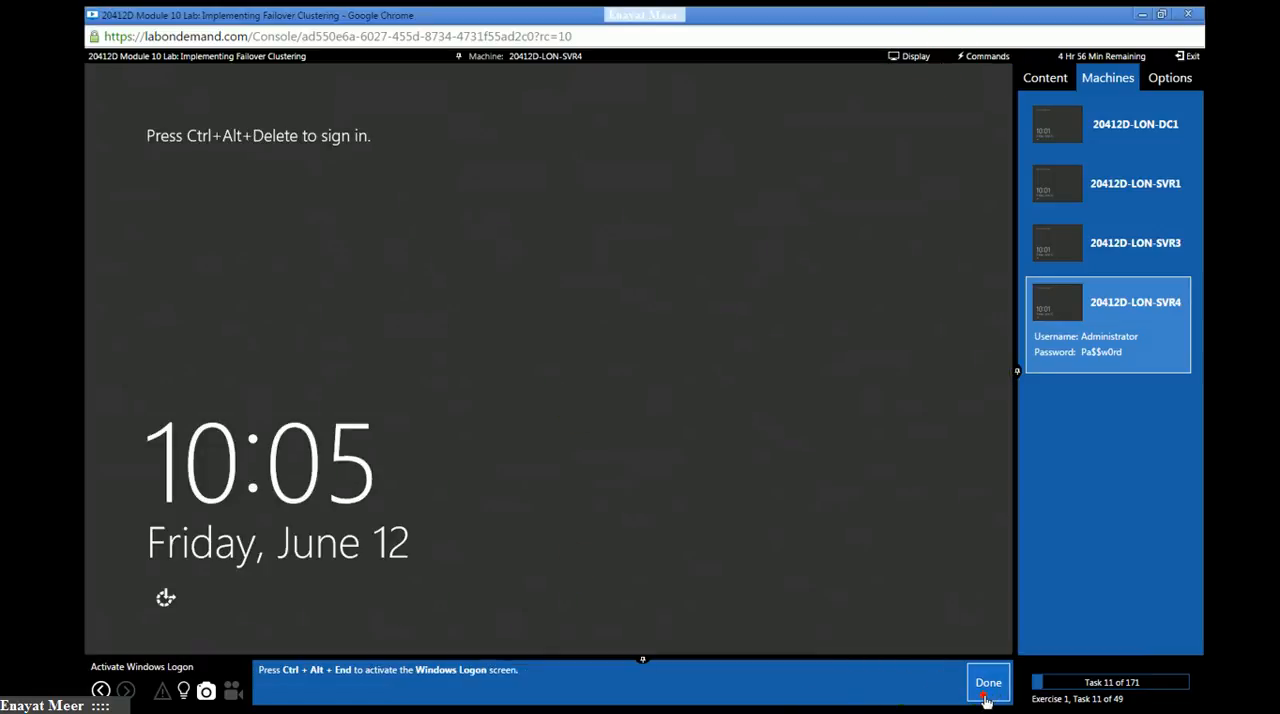
{"action": "left_click", "coordinate": [980, 56]}
{"action": "left_click", "coordinate": [974, 77]}
{"action": "left_click", "coordinate": [645, 255]}
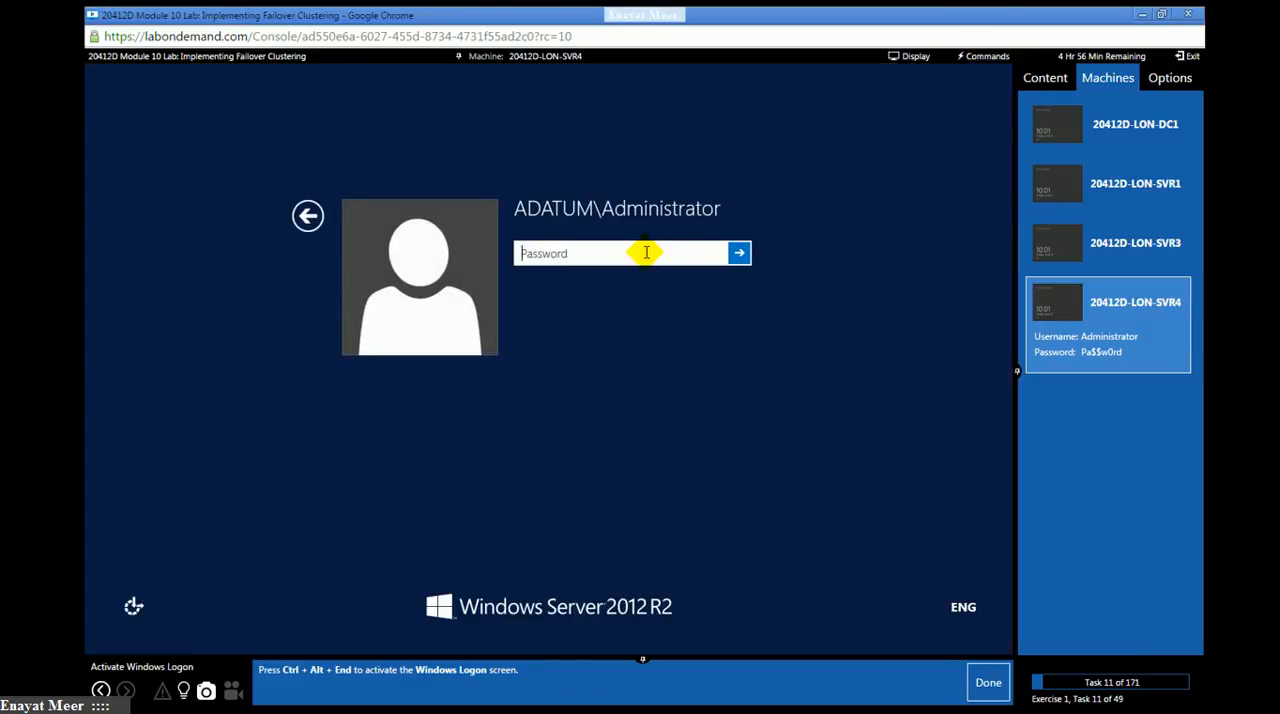
{"action": "type", "text": "P"}
{"action": "key", "text": "Return"}
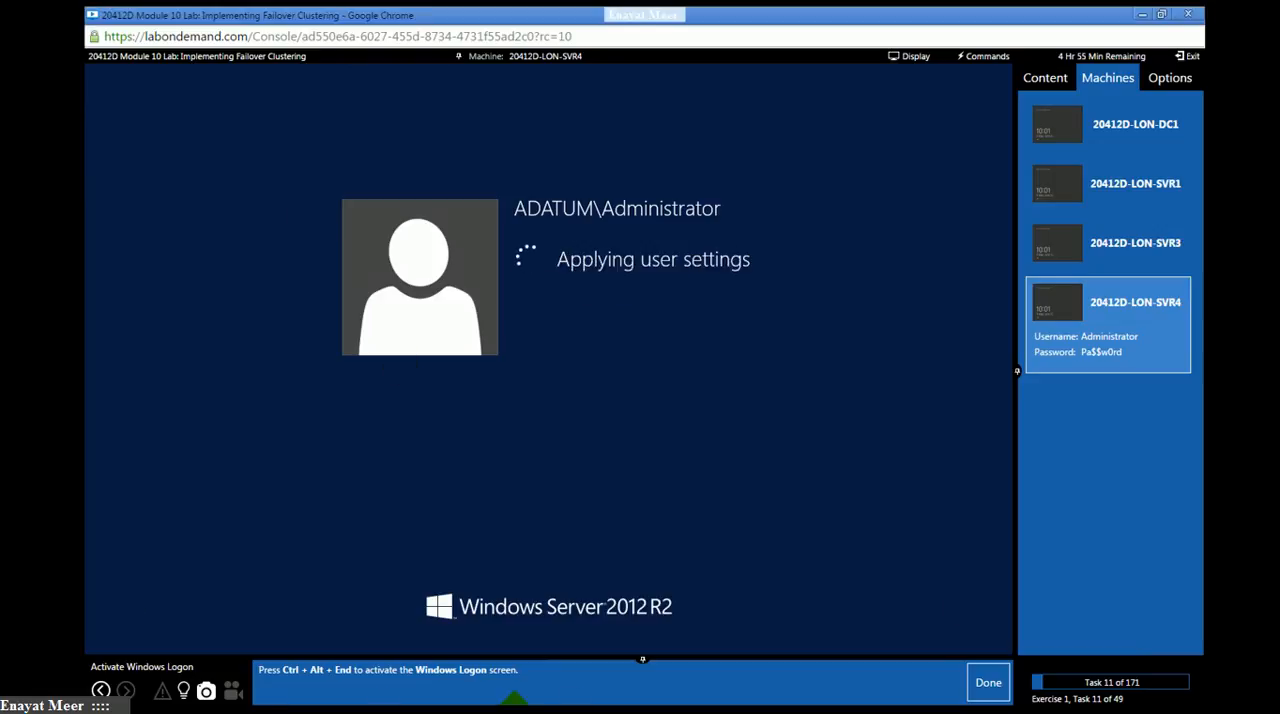
{"action": "left_click", "coordinate": [990, 690]}
{"action": "left_click", "coordinate": [990, 690]}
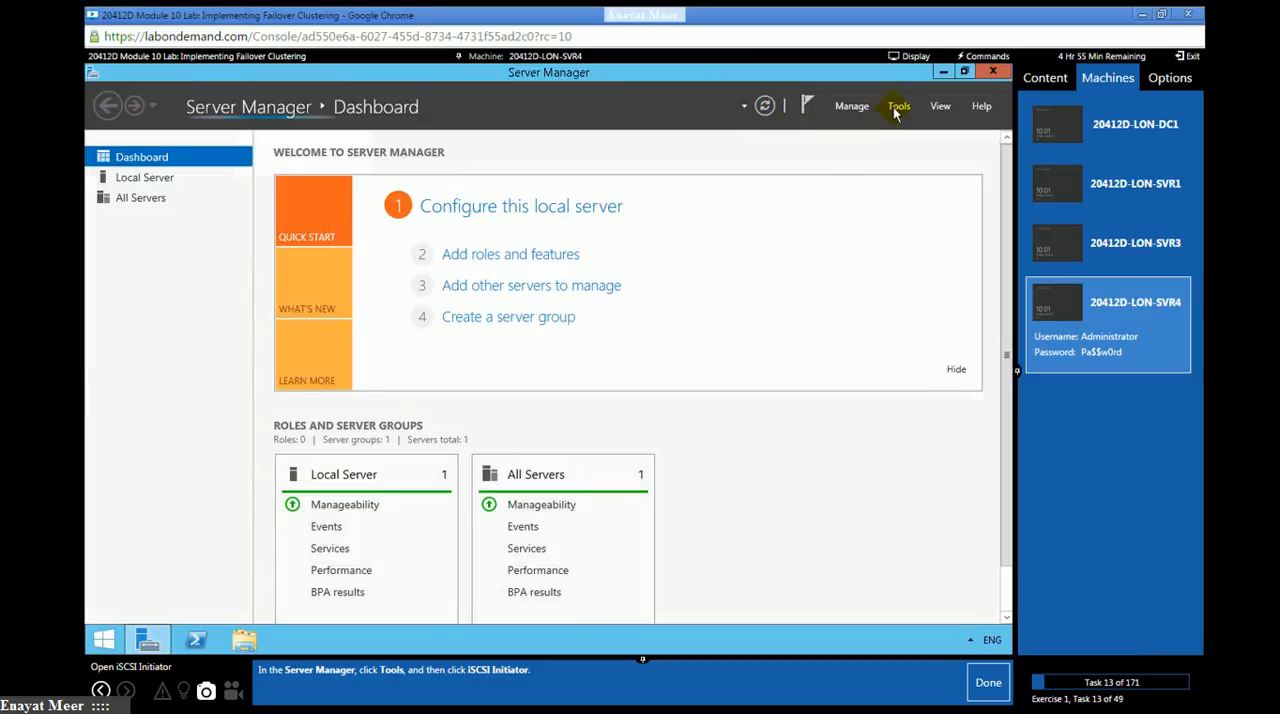
- Open iSCSI Initiator on LON-SVR4, start the Microsoft iSCSI service, and mark lab tasks 13 and 14 as done
{"action": "left_click", "coordinate": [896, 108]}
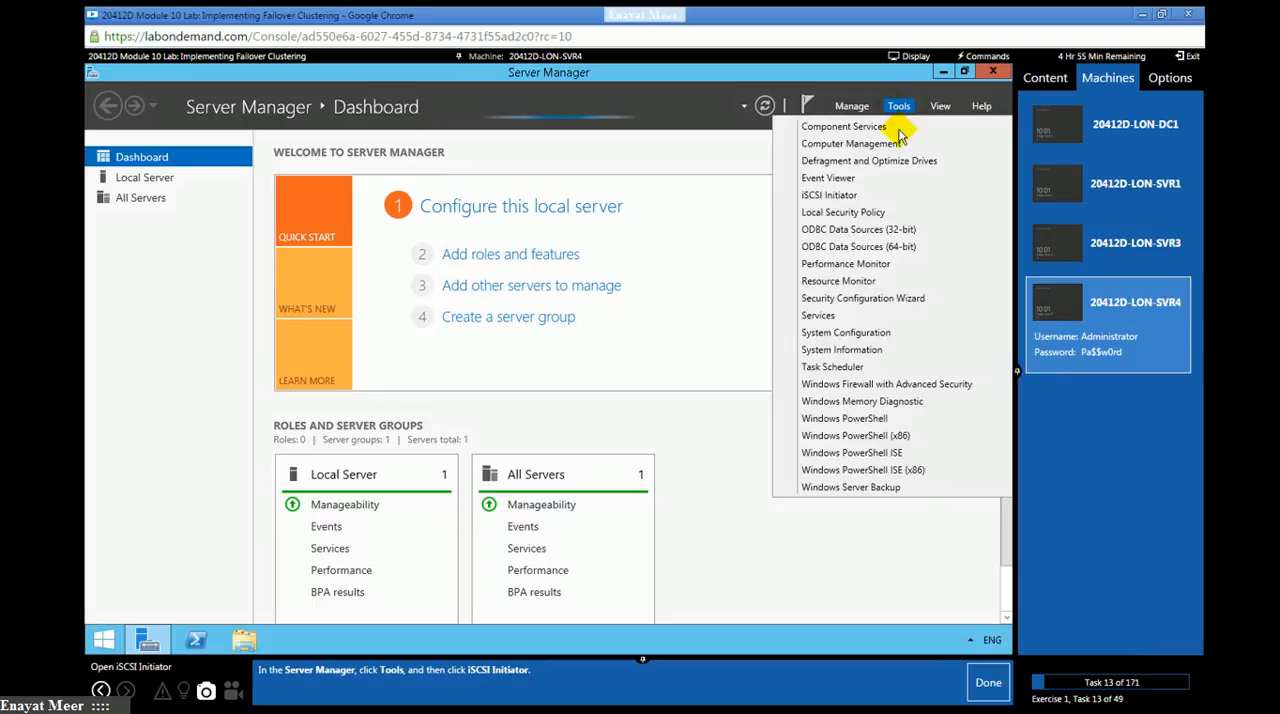
{"action": "left_click", "coordinate": [901, 112]}
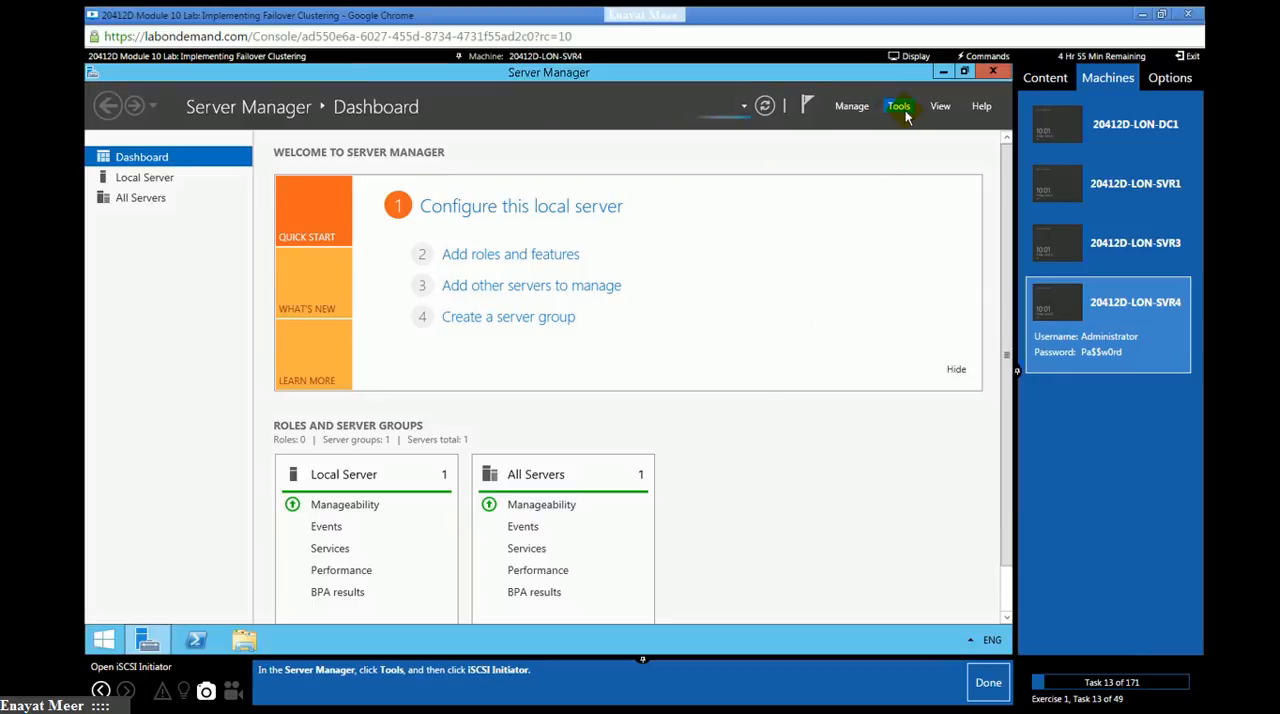
{"action": "left_click", "coordinate": [903, 112]}
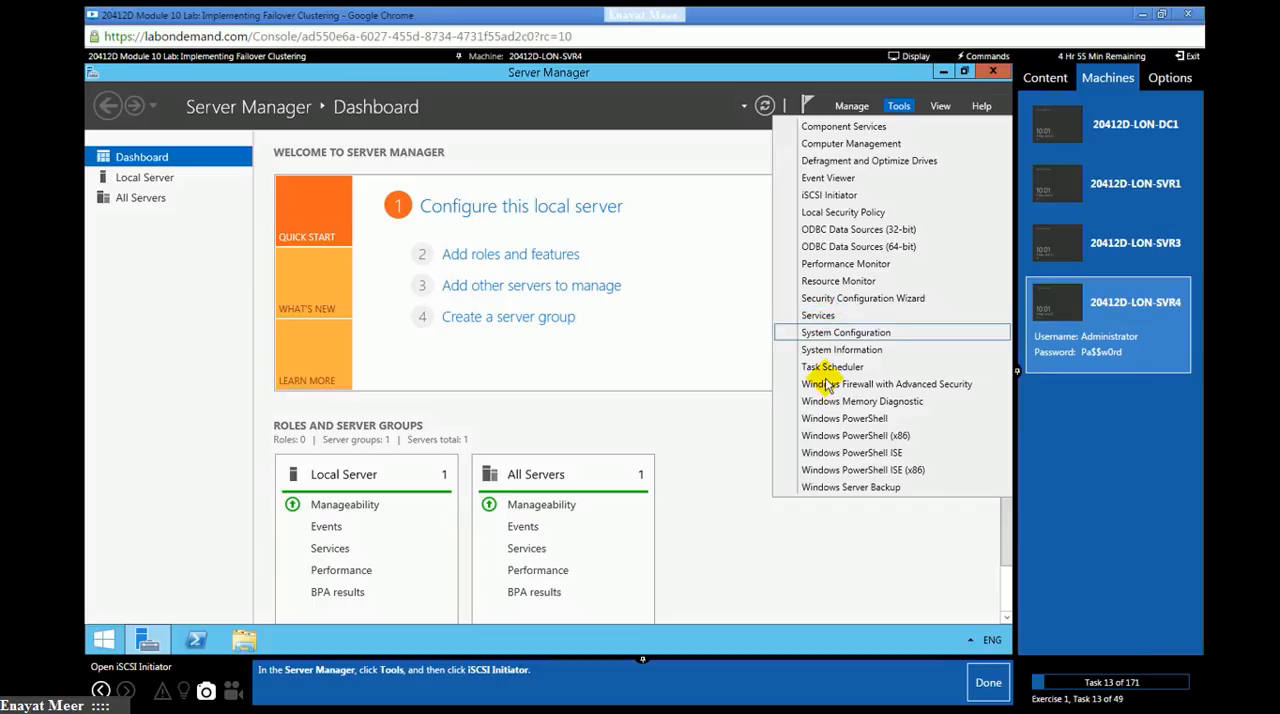
{"action": "left_click", "coordinate": [822, 195]}
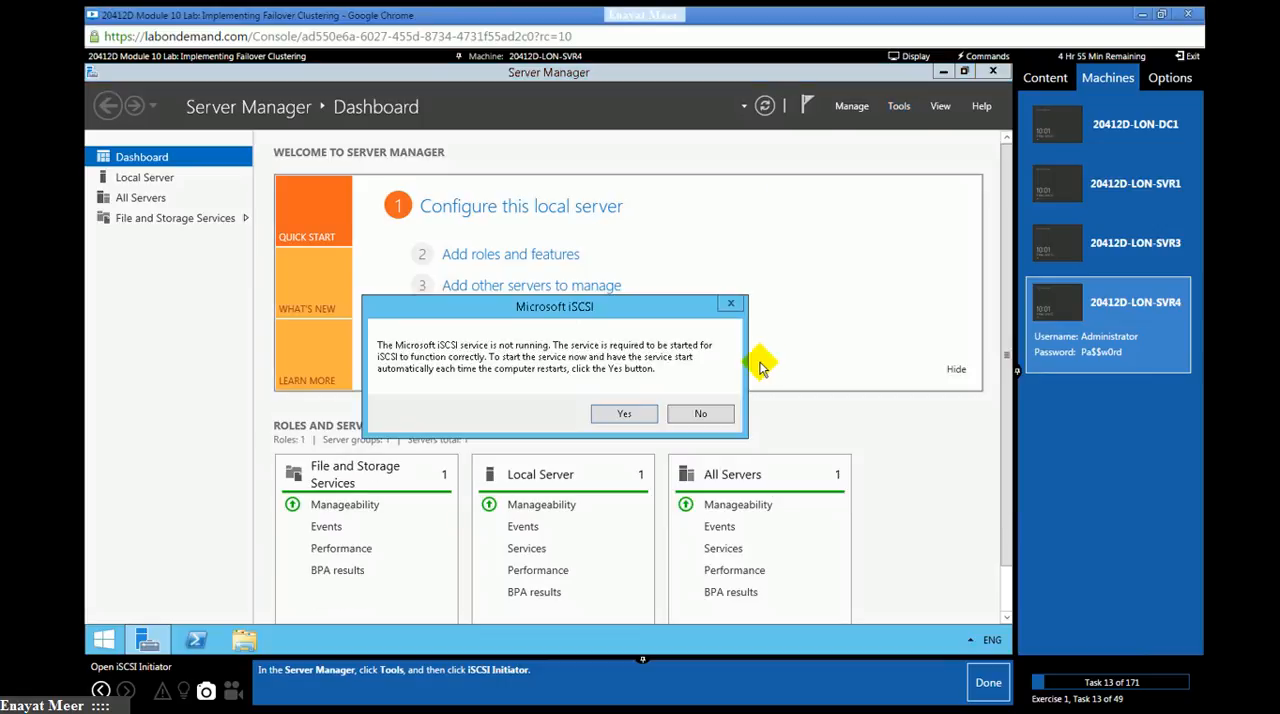
{"action": "left_click", "coordinate": [635, 413]}
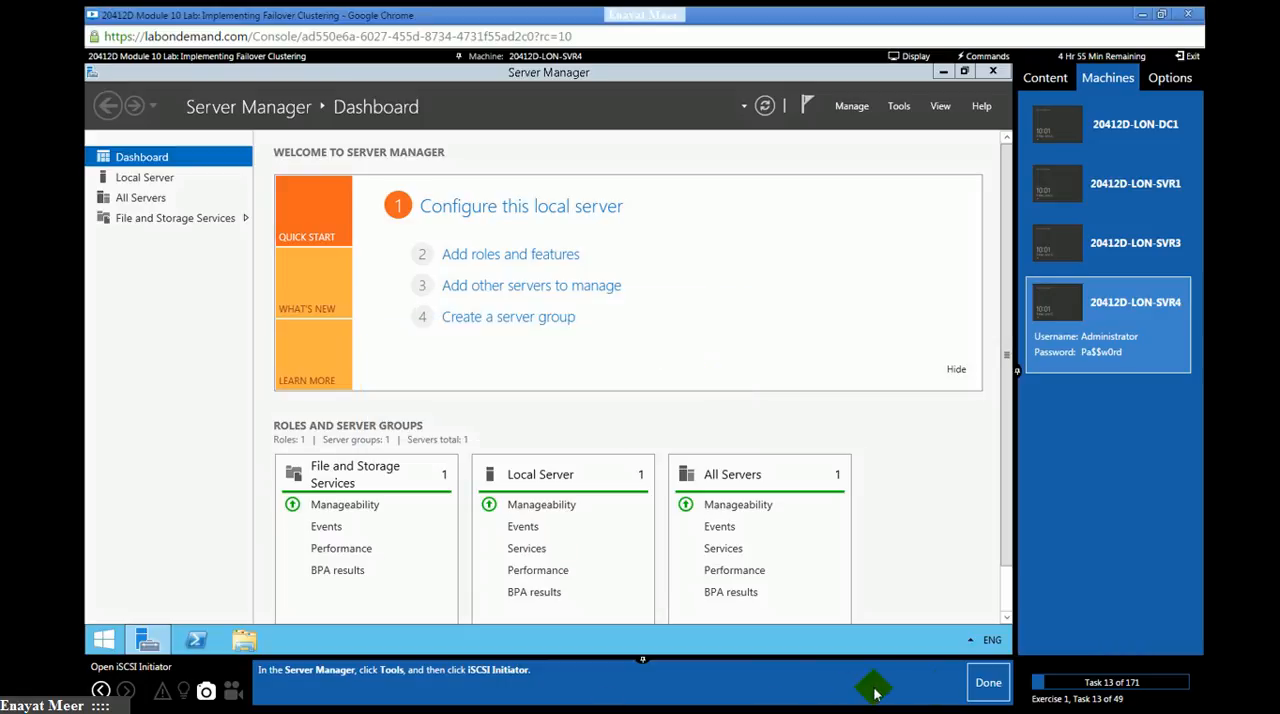
{"action": "left_click", "coordinate": [976, 689]}
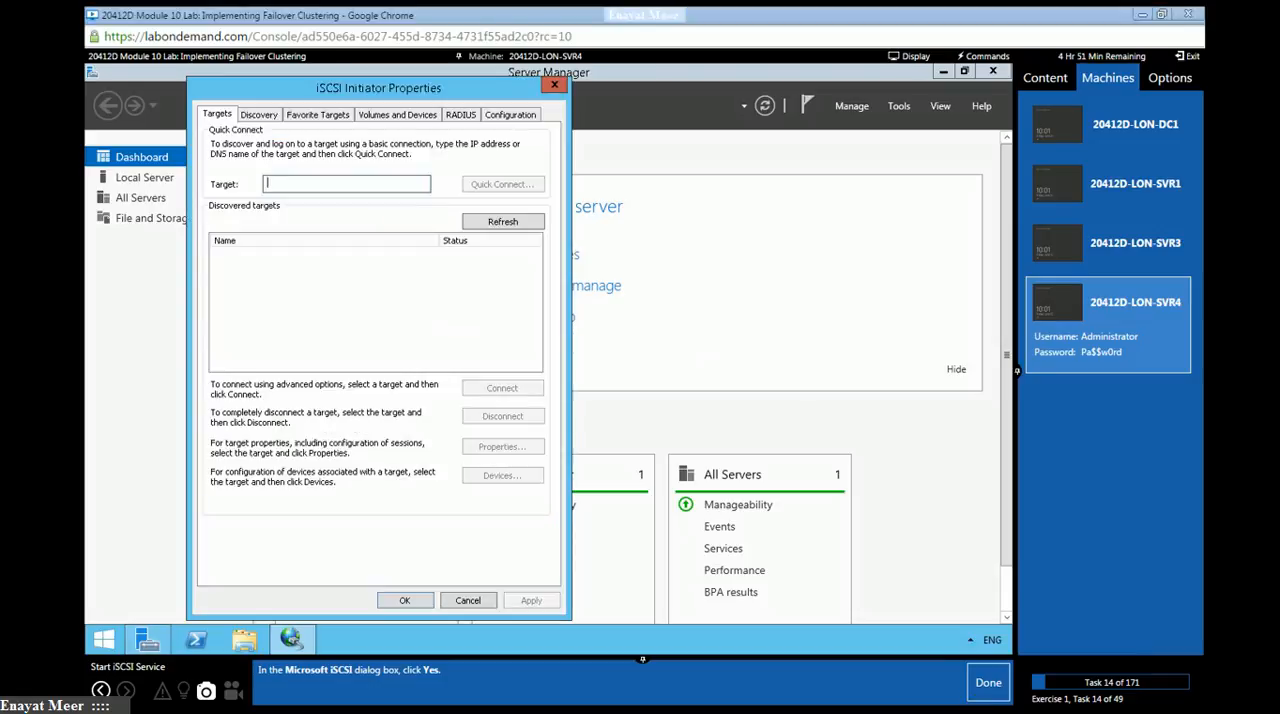
{"action": "left_click", "coordinate": [975, 690]}
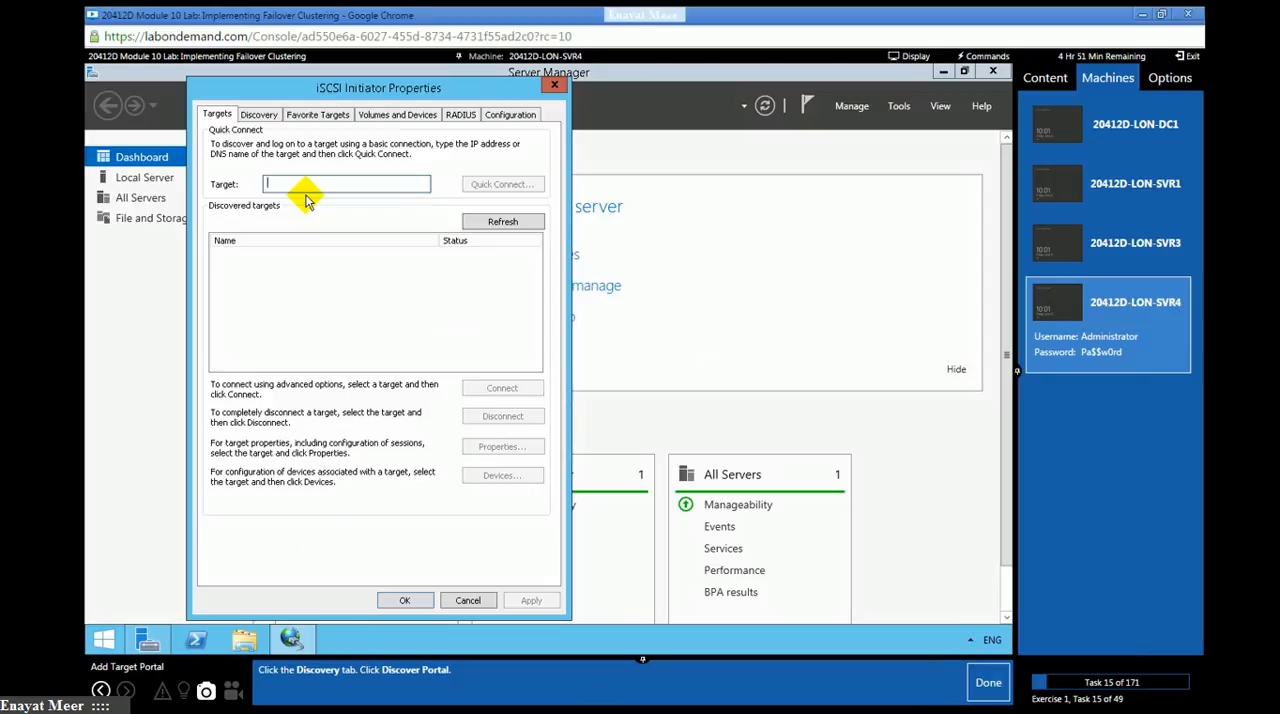
- Enter 172.16.0.21 as the IP address of a new target portal to discover and mark lab task 15 as done
{"action": "left_click", "coordinate": [260, 117]}
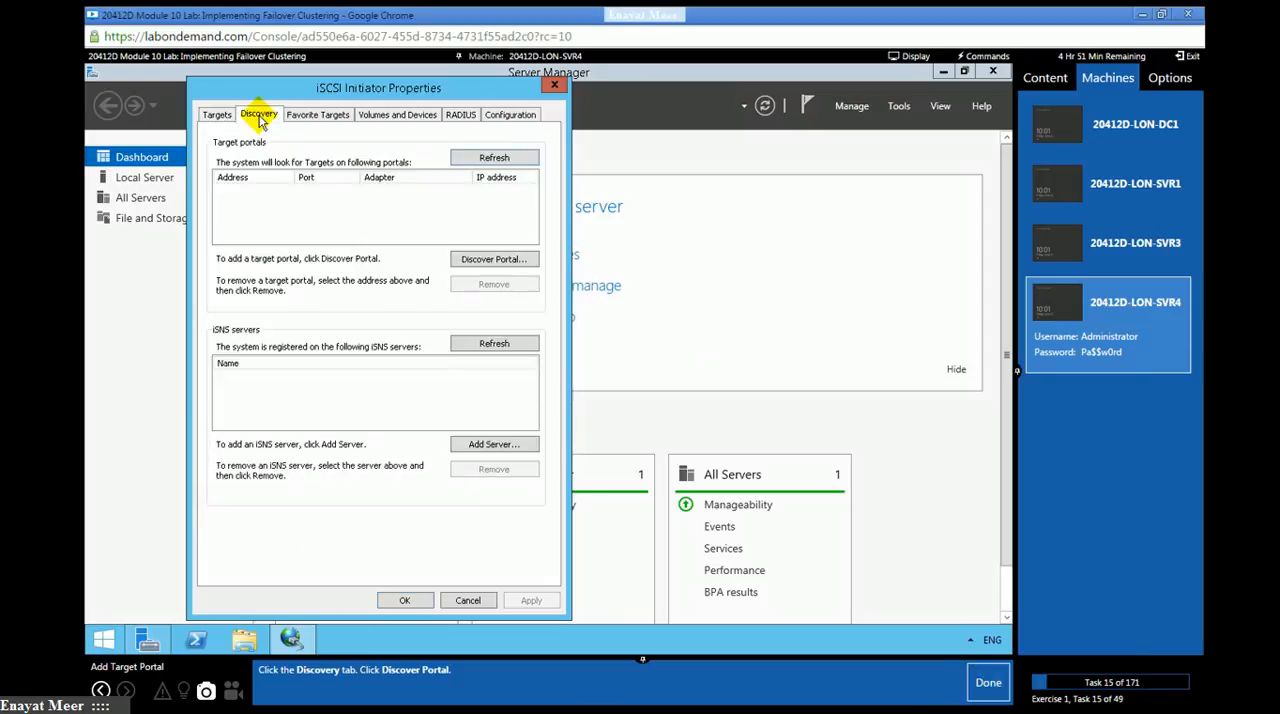
{"action": "left_click", "coordinate": [480, 261]}
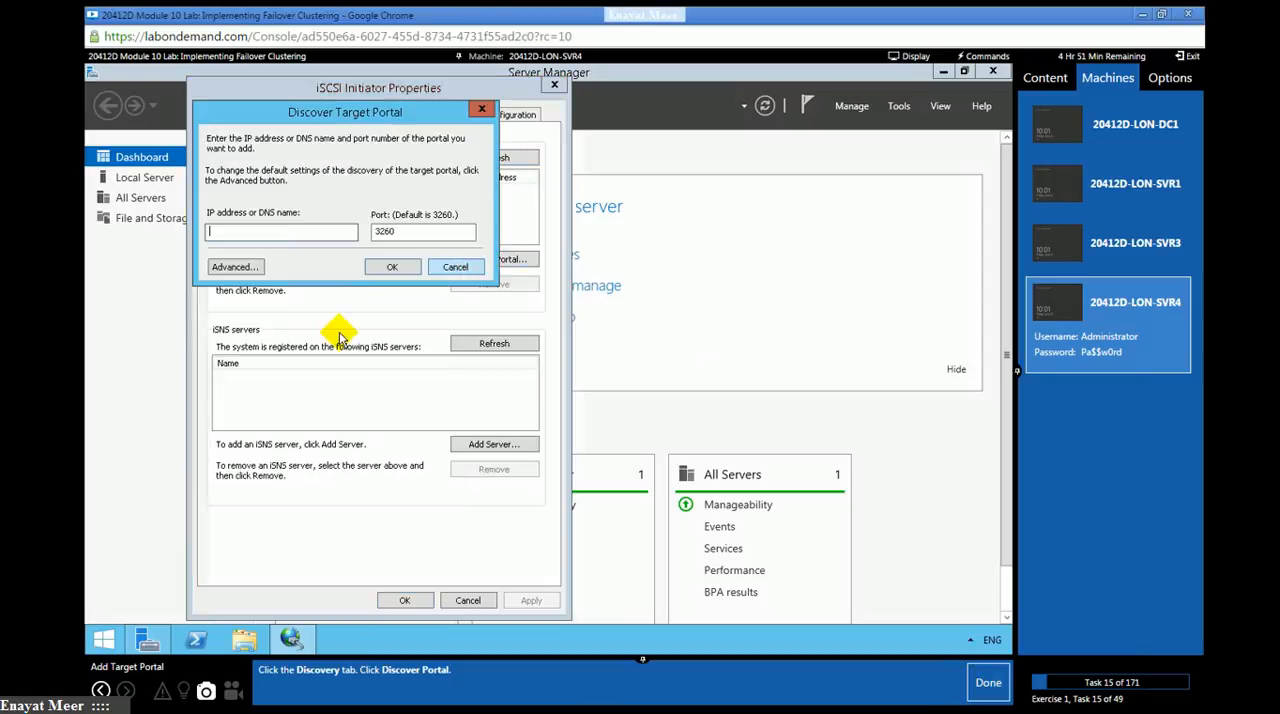
{"action": "left_click", "coordinate": [975, 690]}
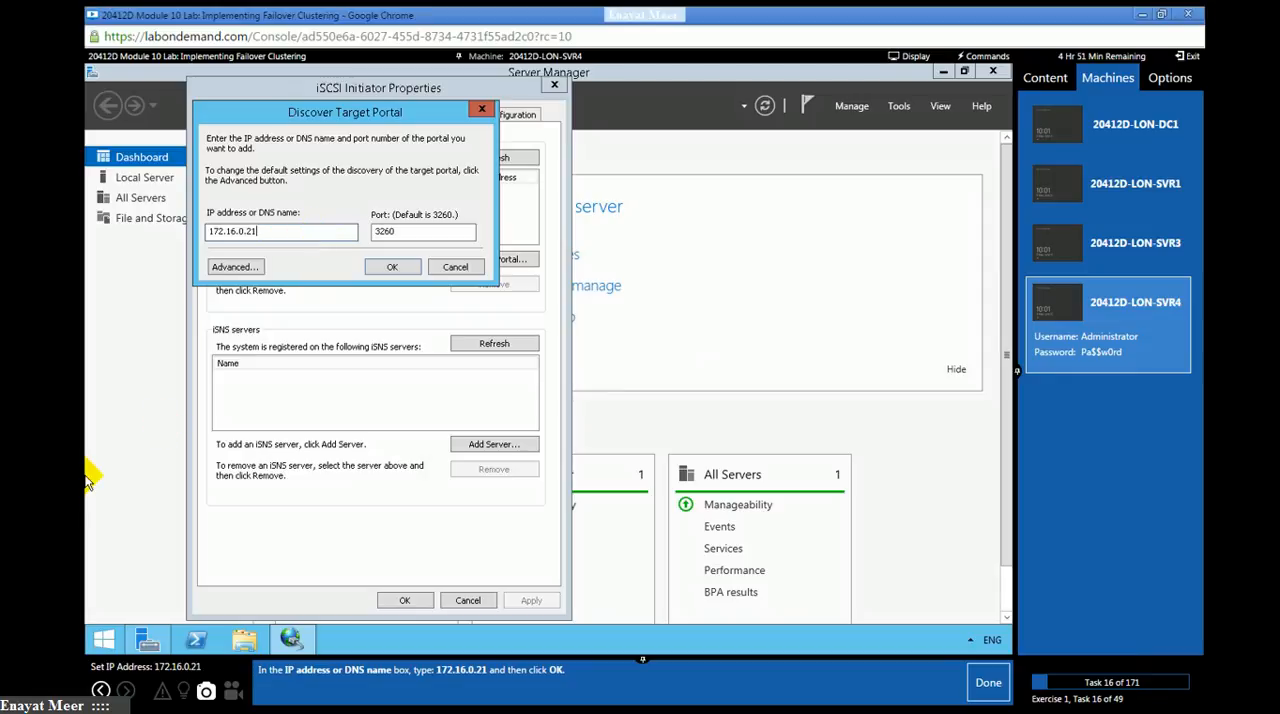
- Run ping -a 172.16.0.21 in Windows PowerShell to resolve the target portal's host name
{"action": "left_click", "coordinate": [196, 638]}
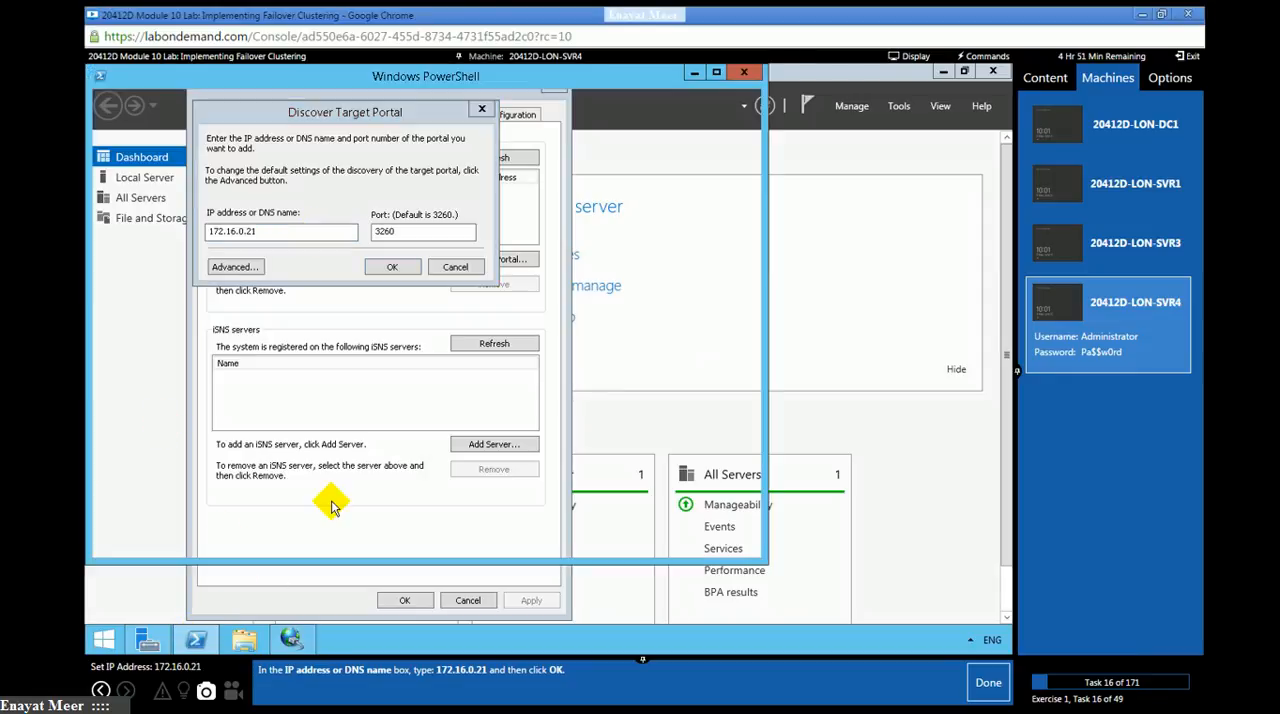
{"action": "left_click_drag", "start_coordinate": [613, 258], "coordinate": [632, 257]}
{"action": "left_click", "coordinate": [624, 291]}
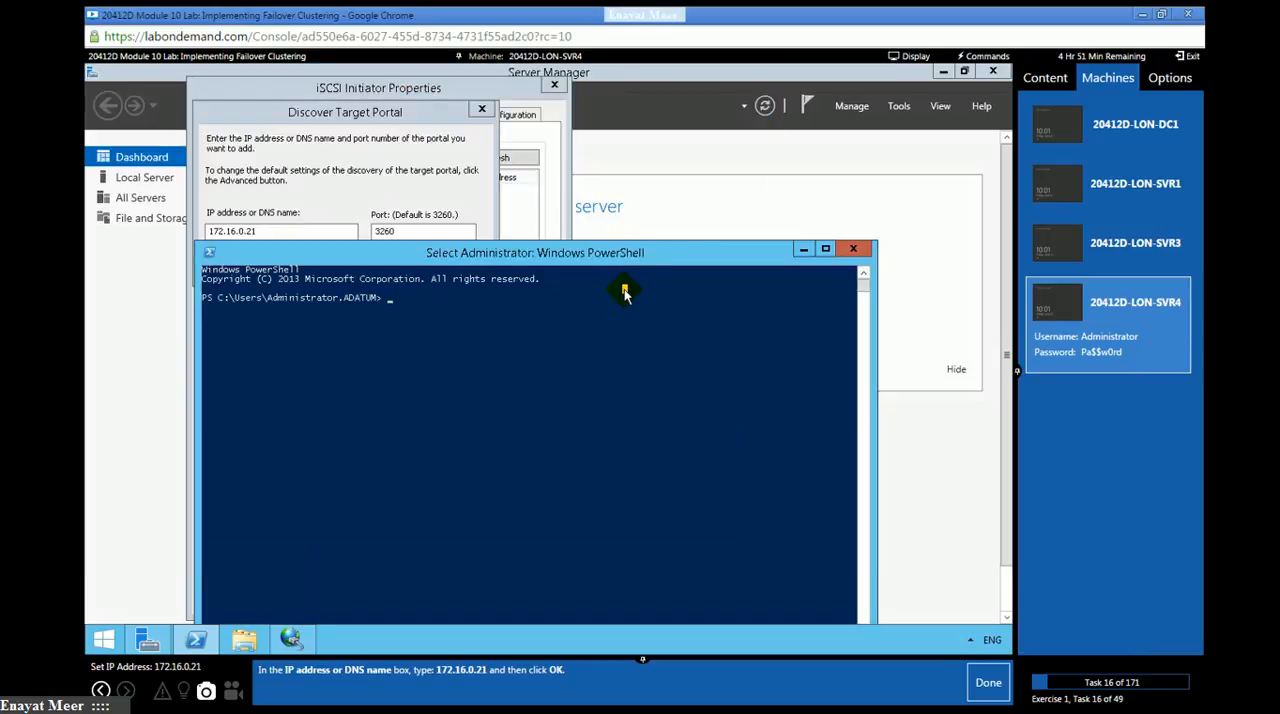
{"action": "type", "text": "ping"}
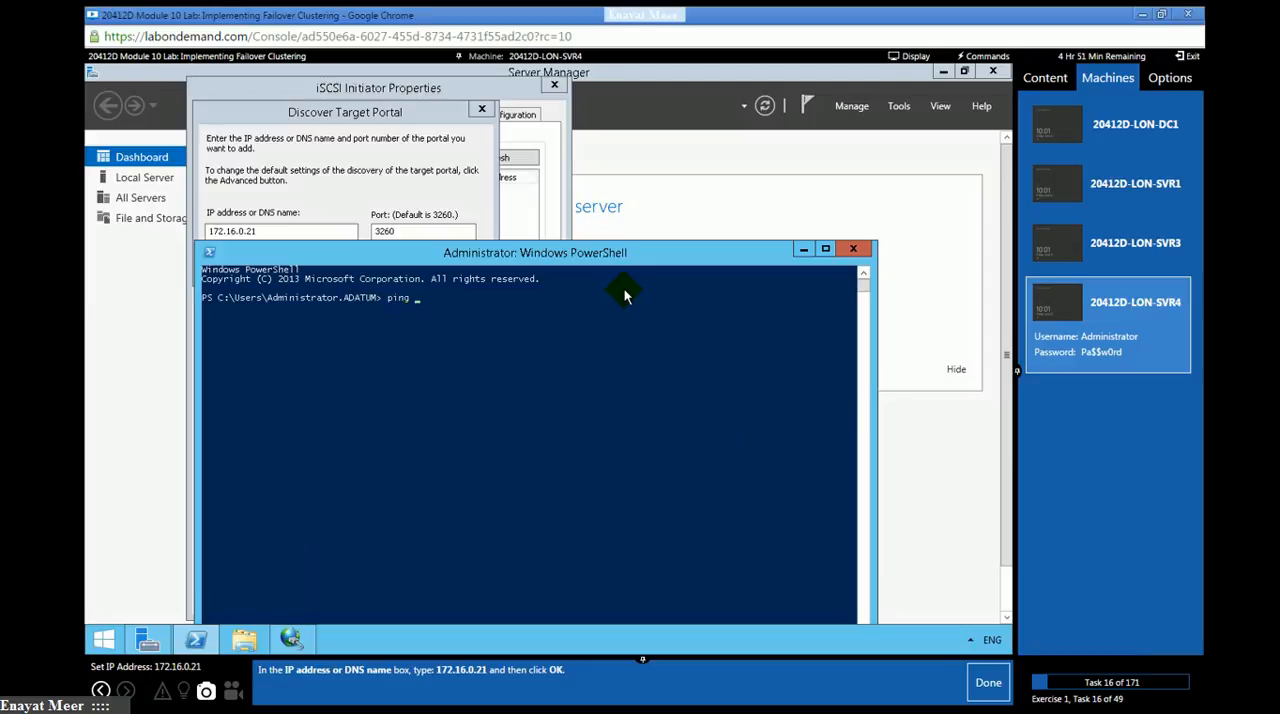
{"action": "type", "text": " -a 172.16.0.21"}
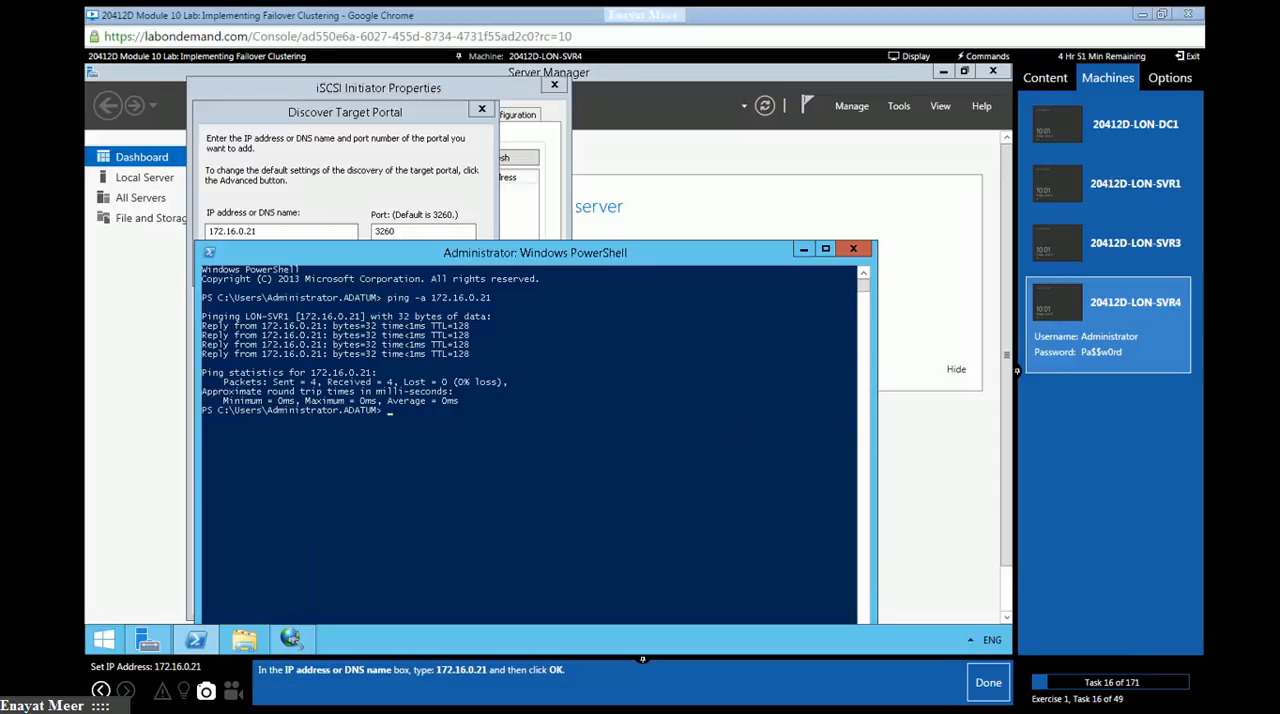
- Switch to LON-SVR1 and sign in as ADATUM\Administrator with the account password
{"action": "left_click", "coordinate": [1106, 198]}
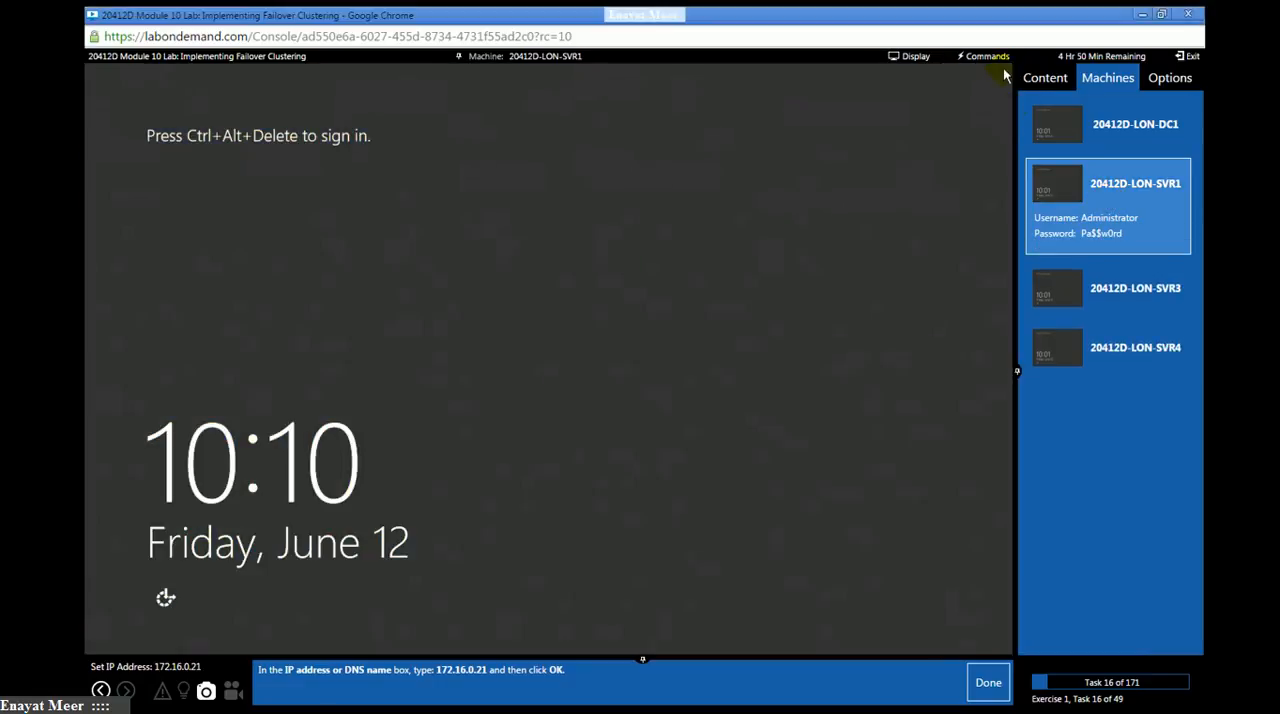
{"action": "left_click", "coordinate": [987, 56]}
{"action": "left_click", "coordinate": [975, 68]}
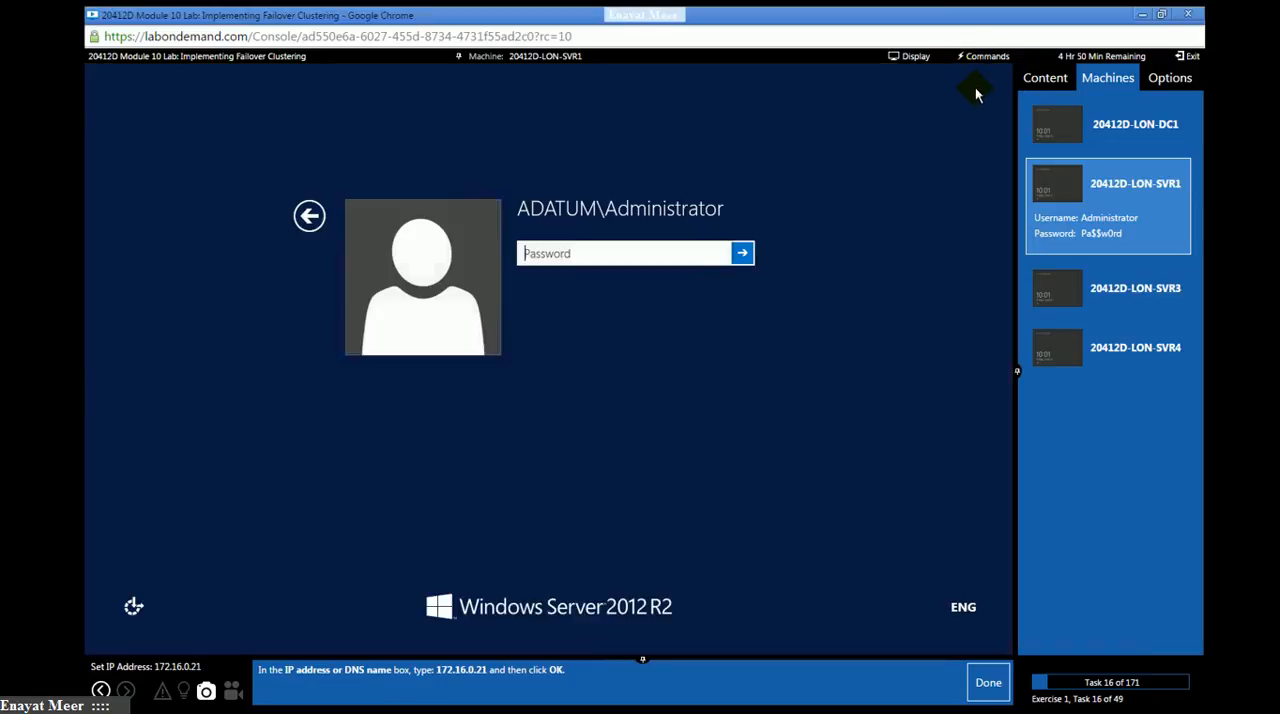
{"action": "left_click", "coordinate": [646, 254]}
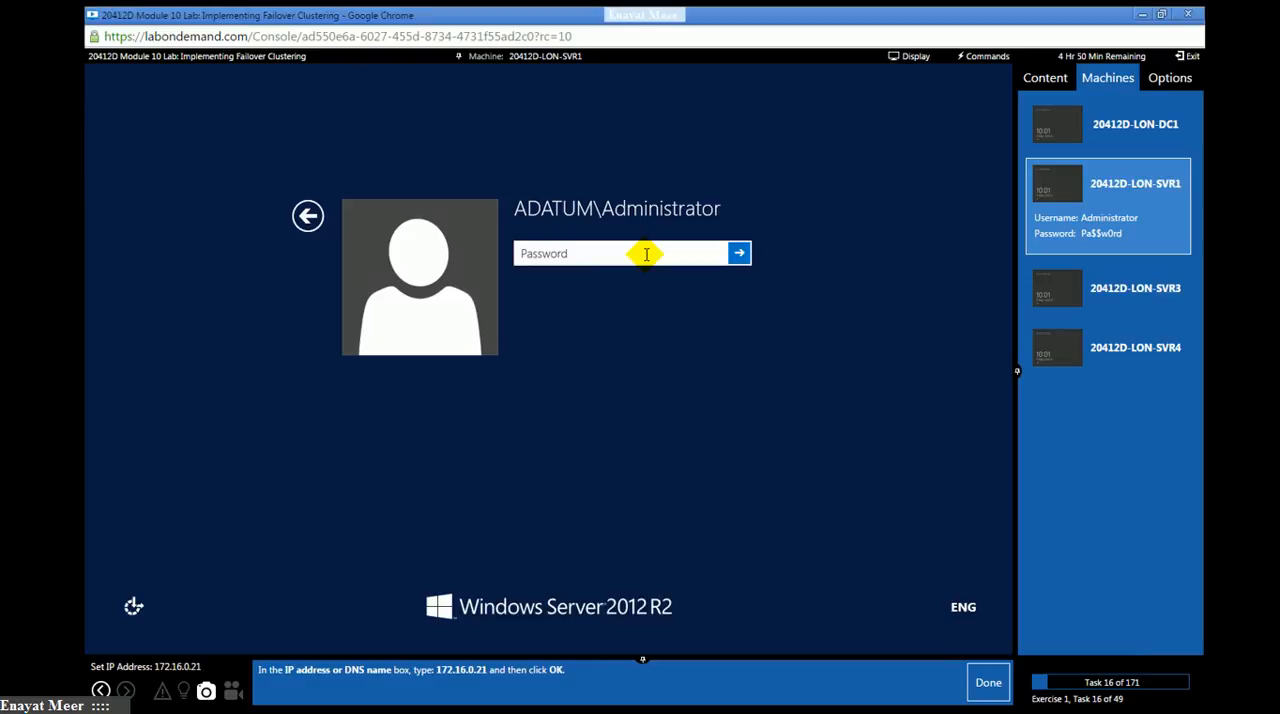
{"action": "type", "text": "Pa$$w0rd"}
{"action": "key", "text": "Return"}
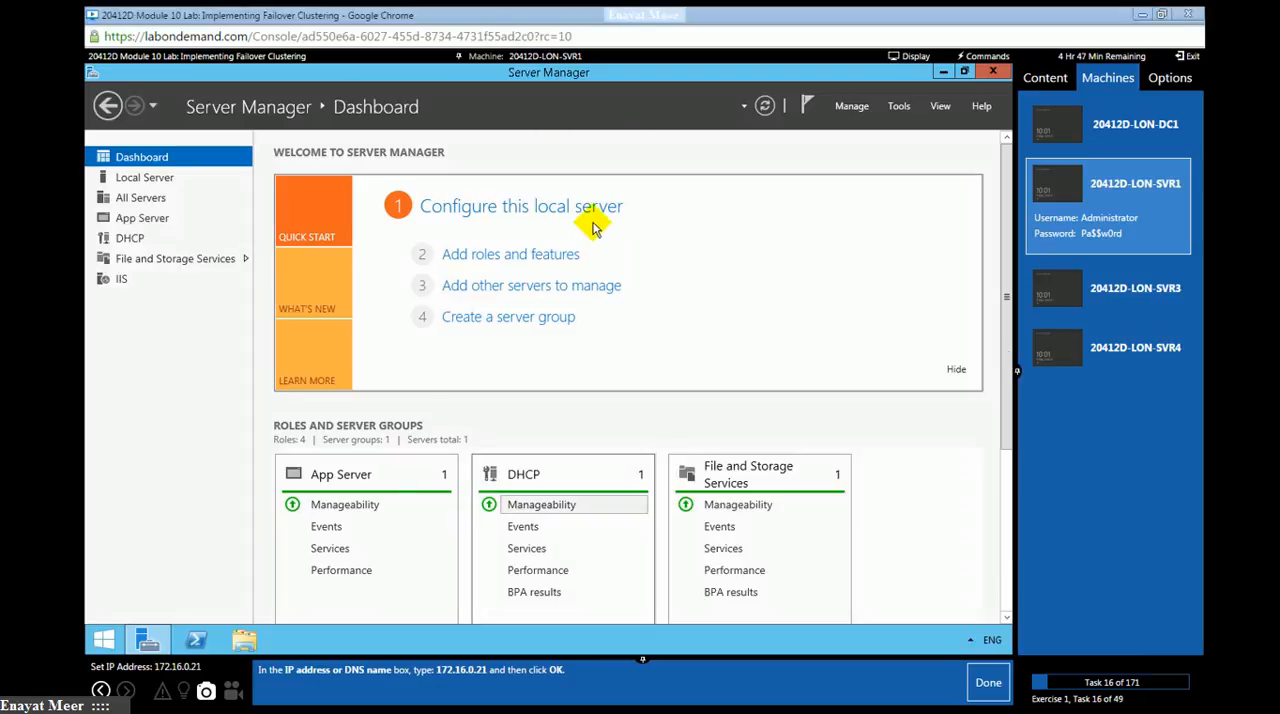
- Check the iSCSI Target Server role service under File and iSCSI Services in the Add Roles and Features Wizard for LON-SVR1
{"action": "left_click", "coordinate": [503, 259]}
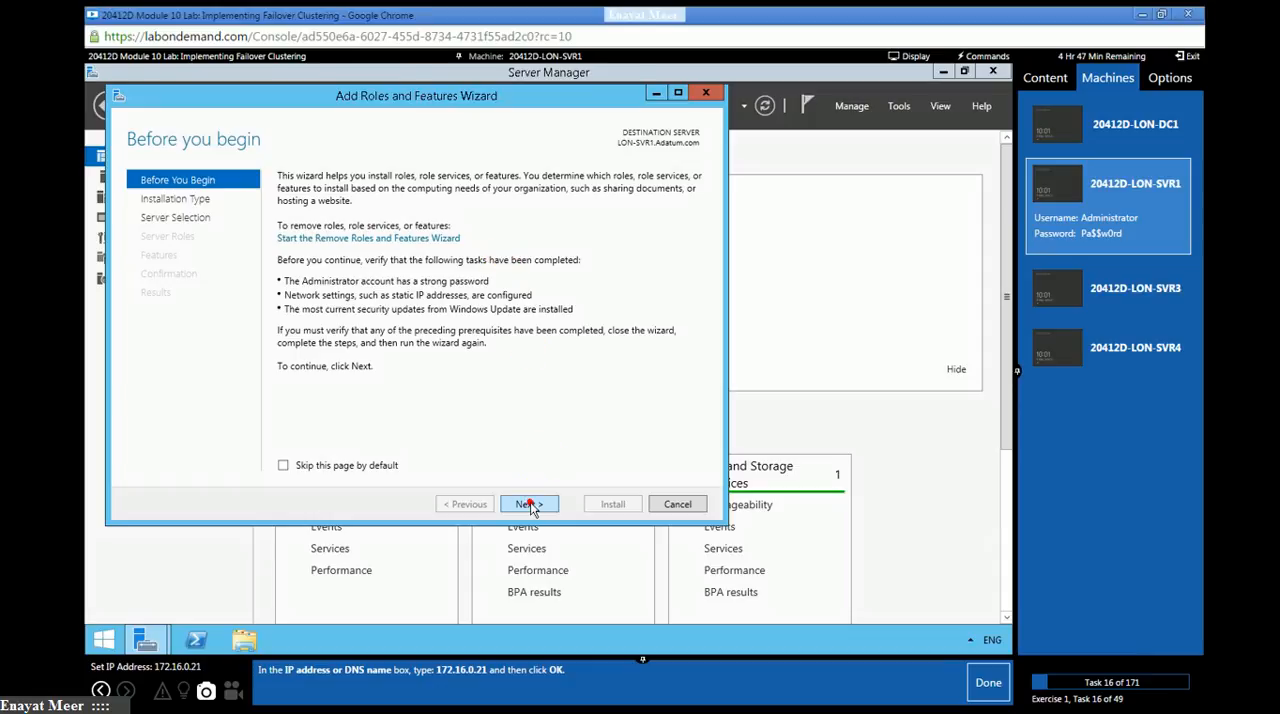
{"action": "left_click", "coordinate": [528, 503]}
{"action": "left_click", "coordinate": [530, 503]}
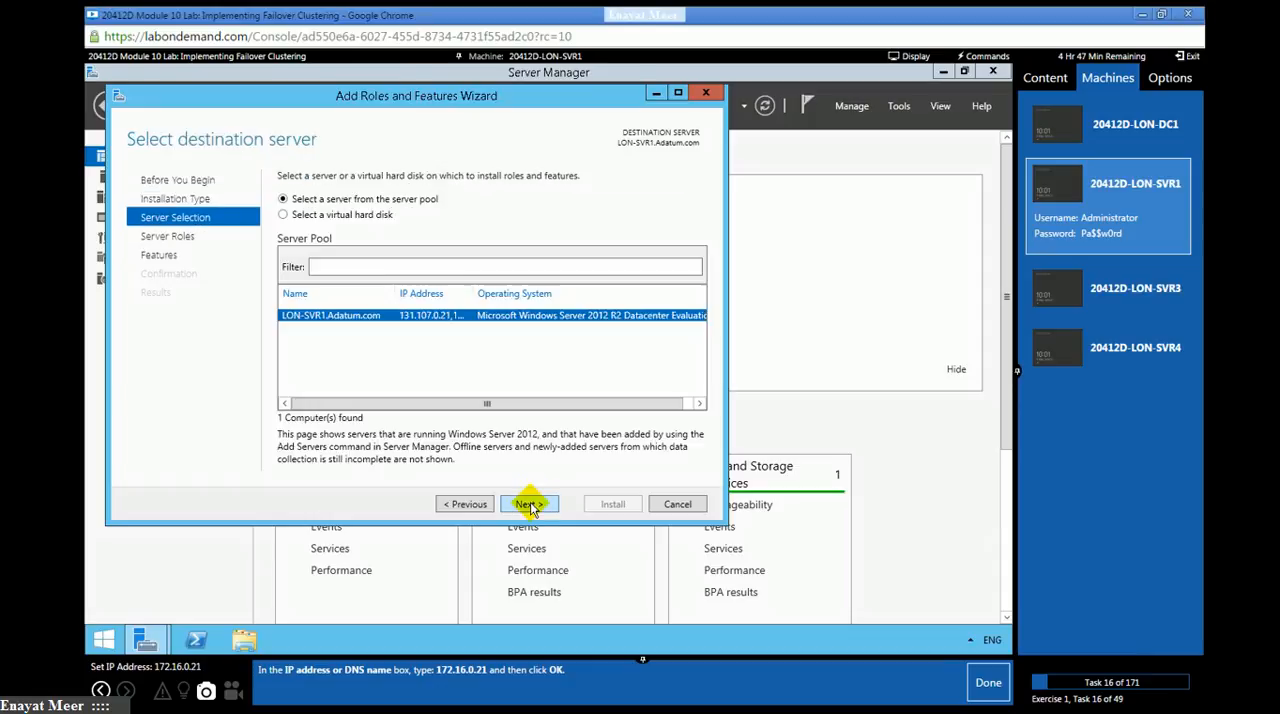
{"action": "left_click", "coordinate": [530, 503]}
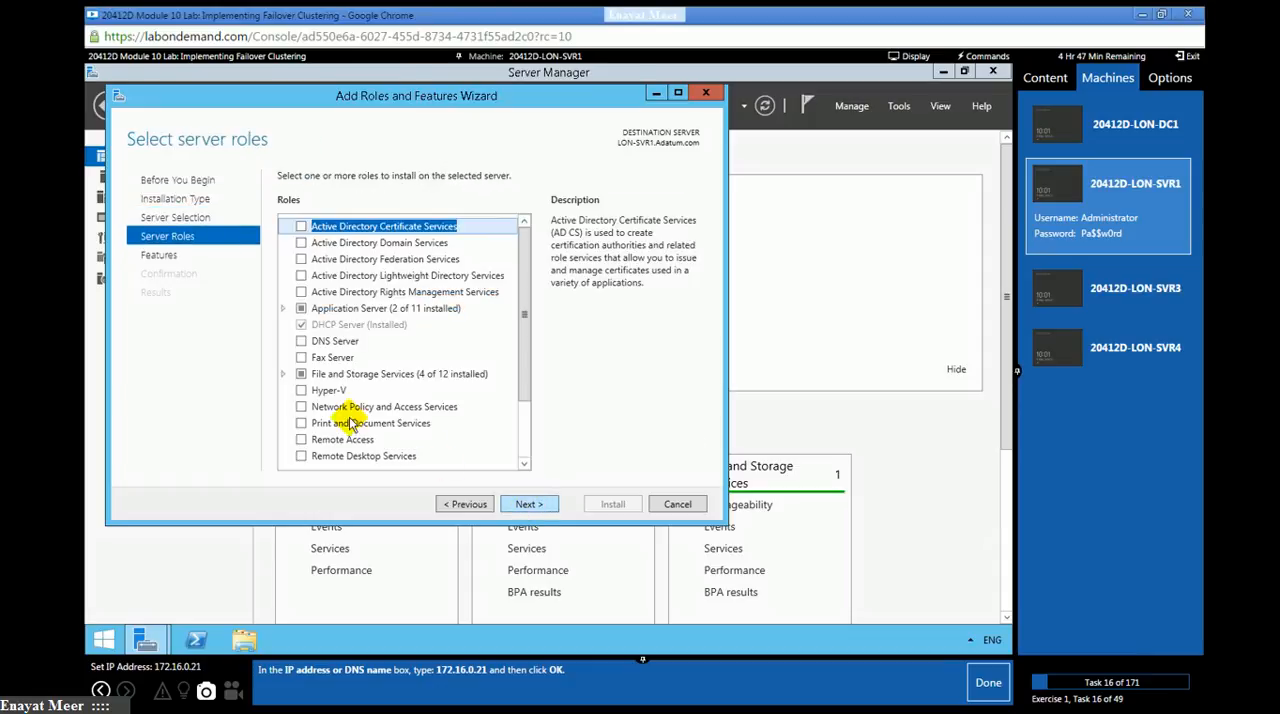
{"action": "left_click", "coordinate": [283, 376]}
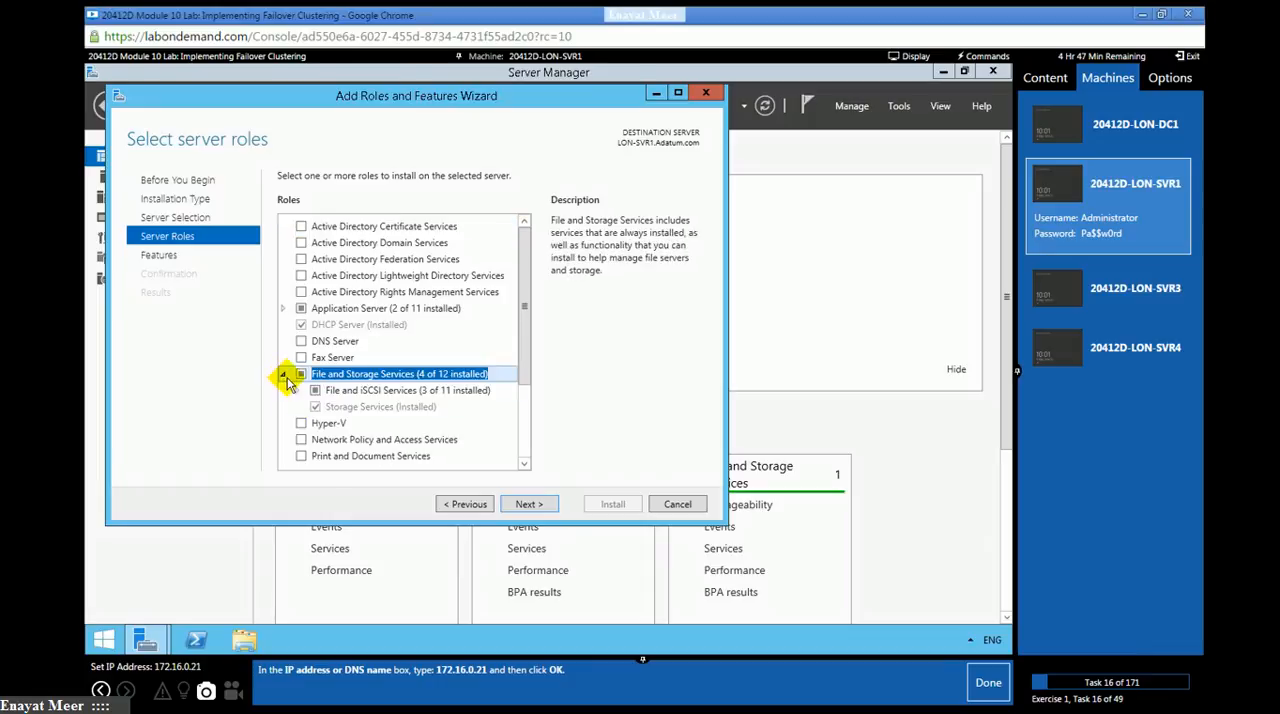
{"action": "left_click", "coordinate": [299, 392]}
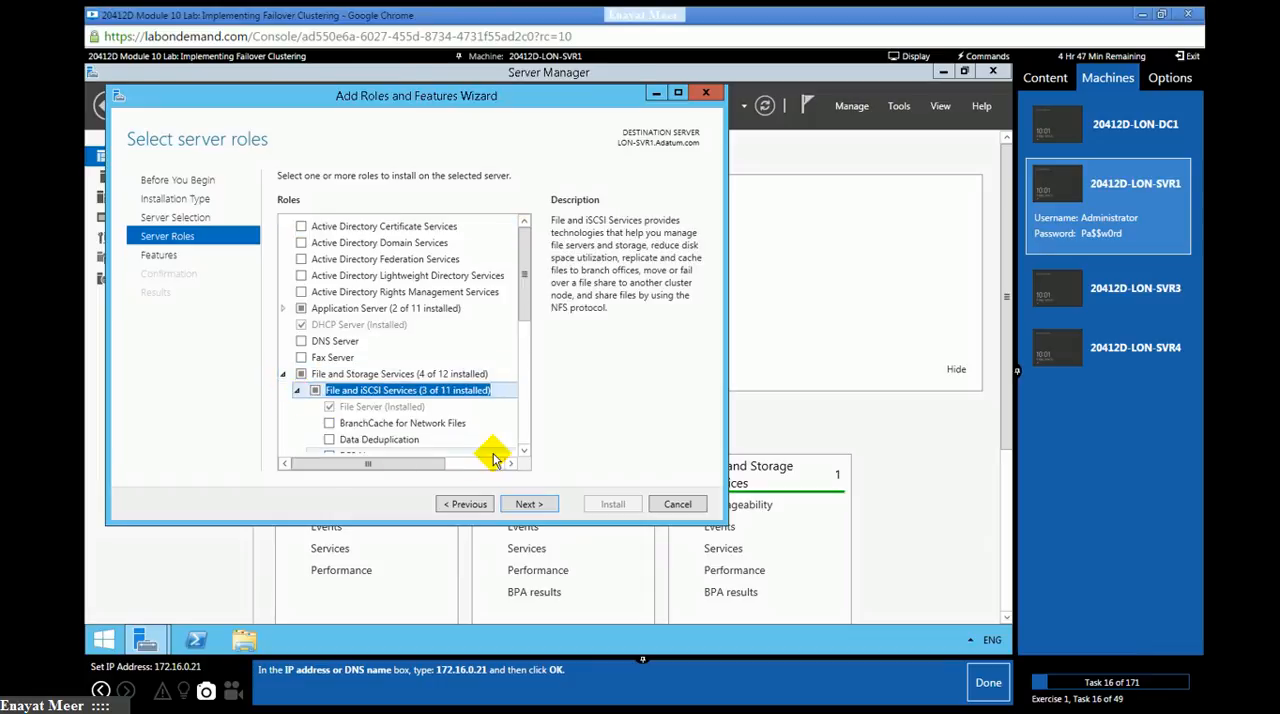
{"action": "scroll", "coordinate": [520, 450], "scroll_direction": "down", "scroll_amount": 3}
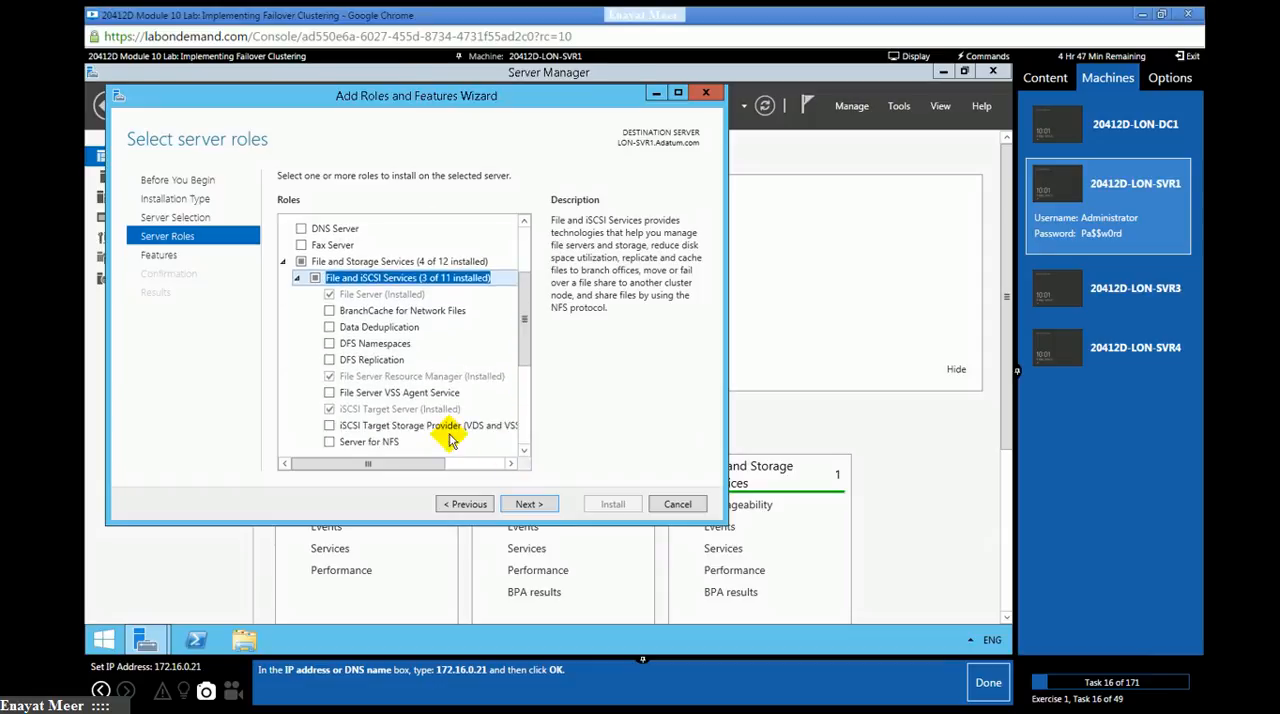
{"action": "left_click", "coordinate": [400, 410]}
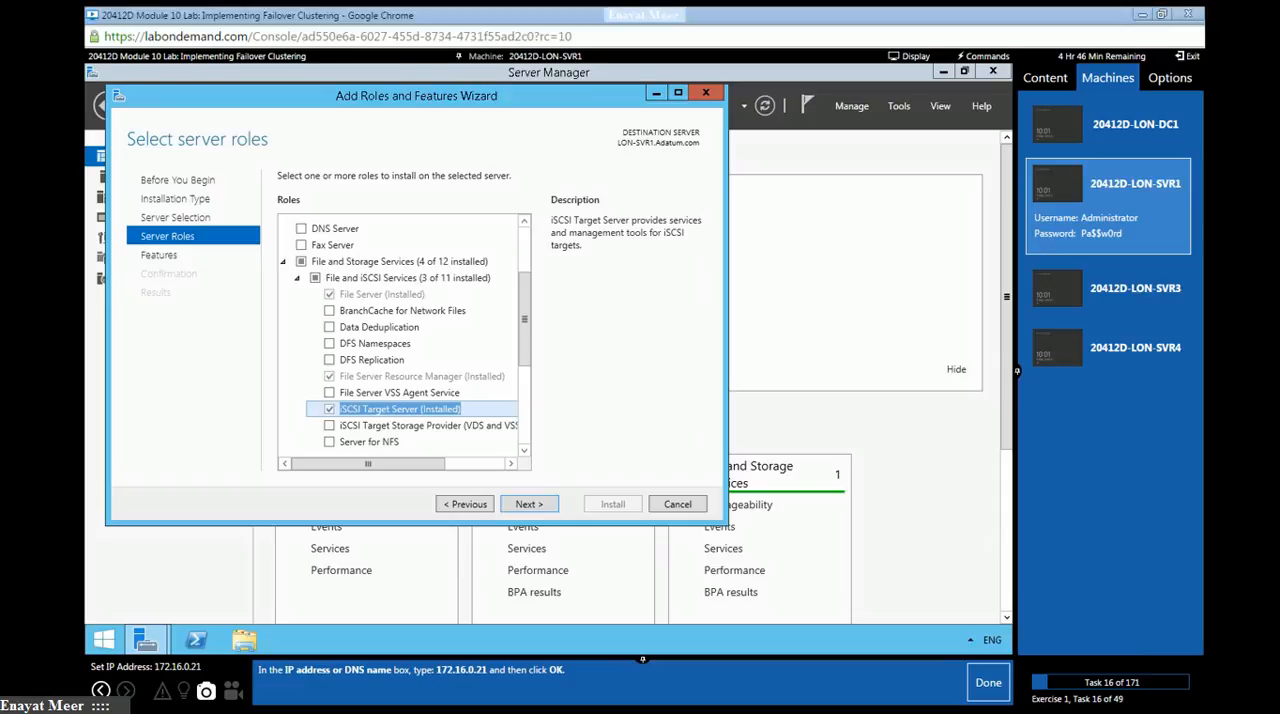
- Switch to Notepad and add the line "Note: iSCSI target is already installed on lon-svr1, lets see how many drive are created here as well"
{"action": "key", "text": "alt+Tab"}
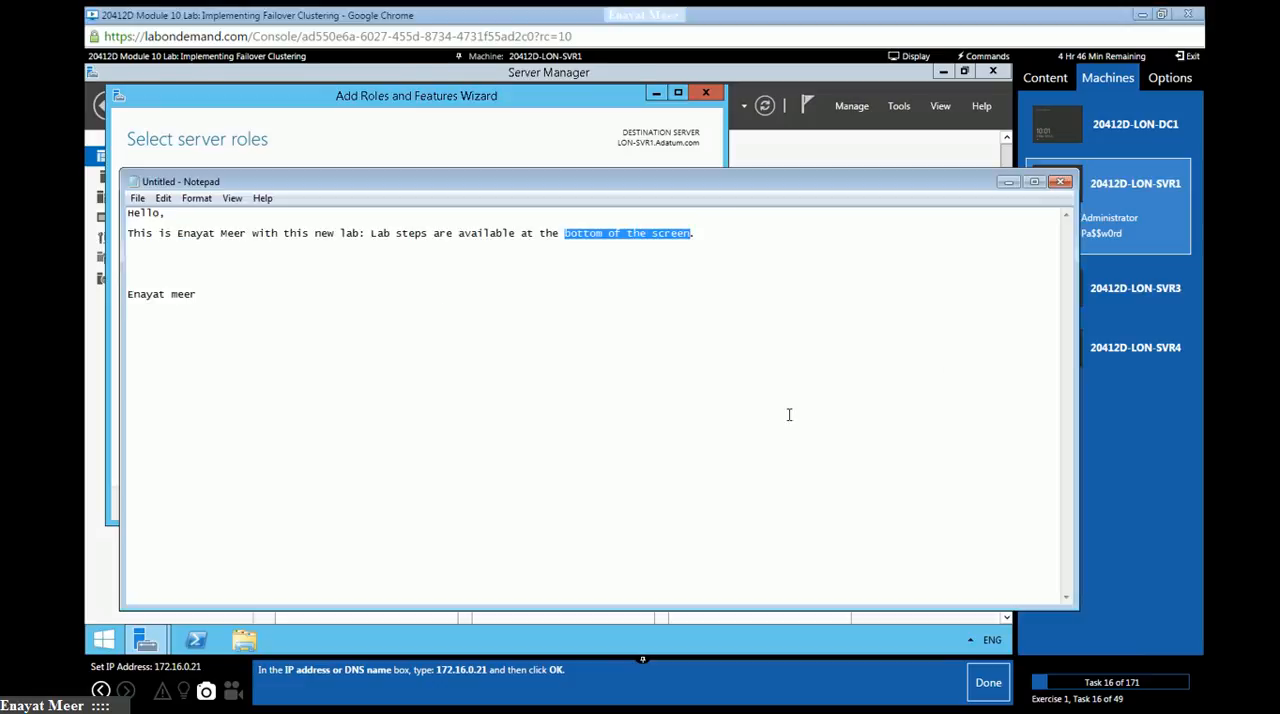
{"action": "left_click", "coordinate": [741, 231]}
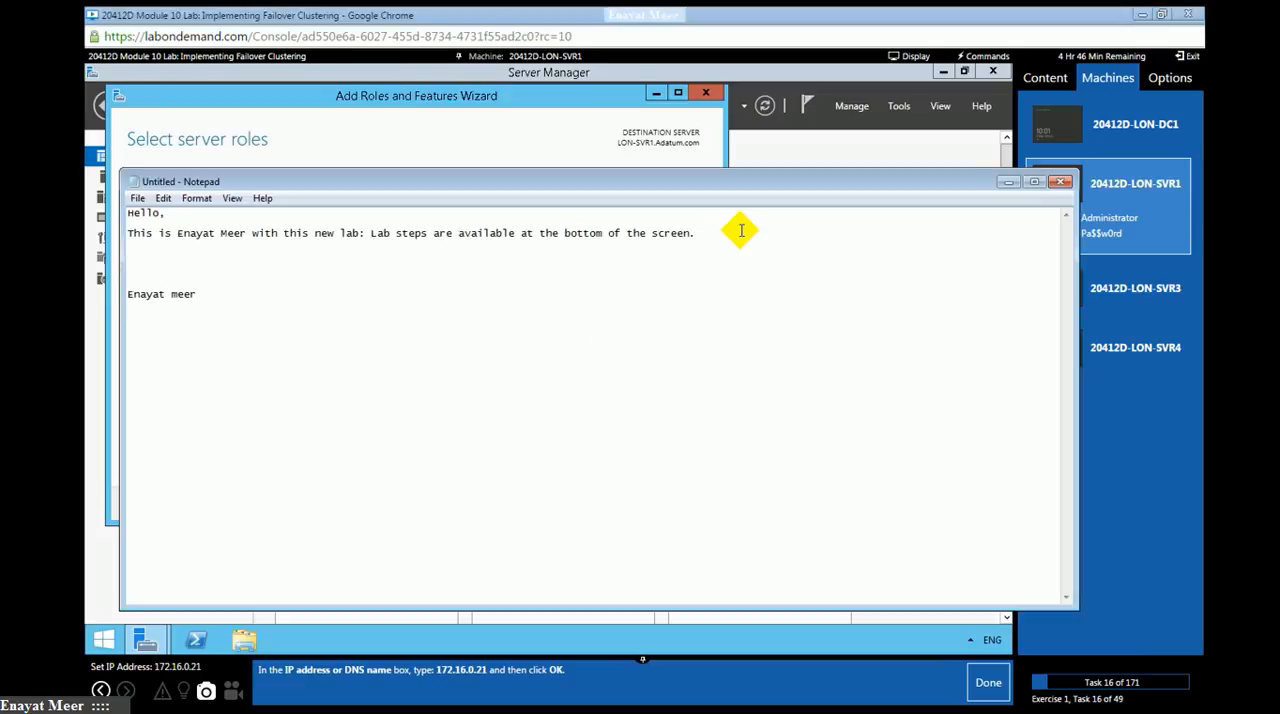
{"action": "key", "text": "Return"}
{"action": "type", "text": "Note: iSCSI target is"}
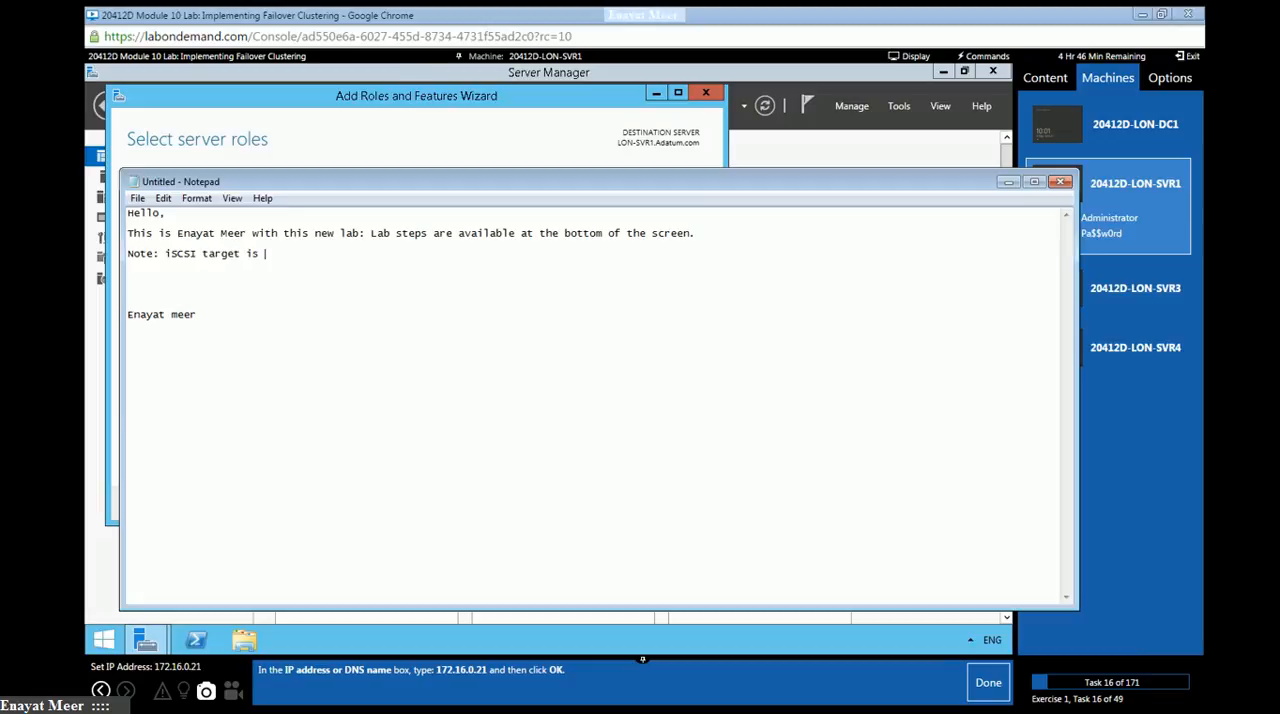
{"action": "type", "text": "installed on lon-svr1, lets see how many drive are created here as well"}
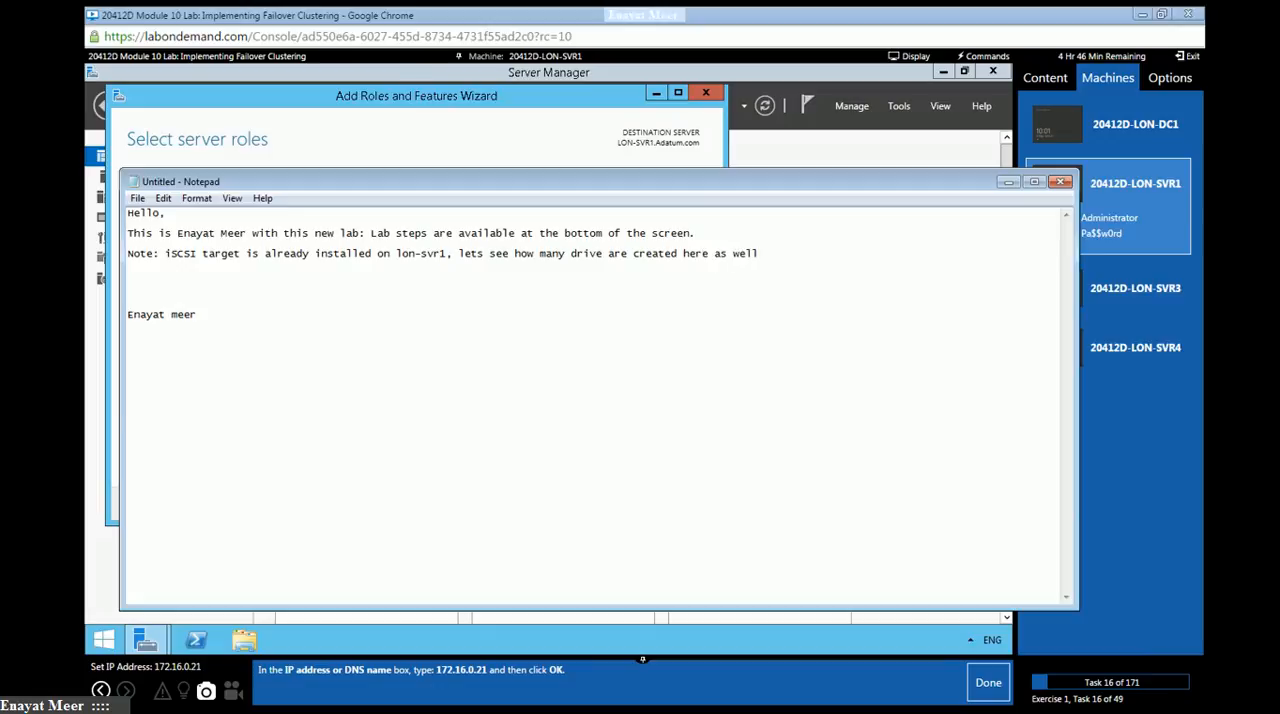
- Cancel the Add Roles and Features Wizard and examine the iSCSI virtual disks and targets in File and Storage Services on LON-SVR1
{"action": "left_click", "coordinate": [584, 124]}
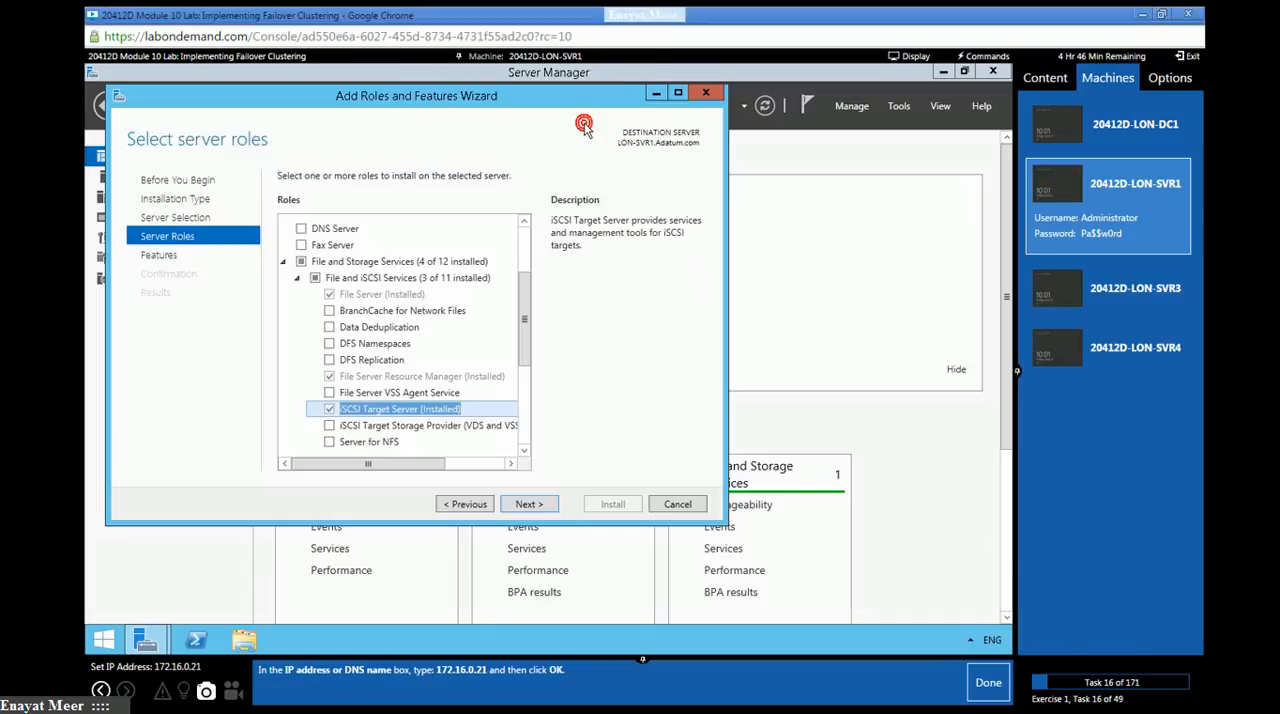
{"action": "left_click", "coordinate": [677, 504]}
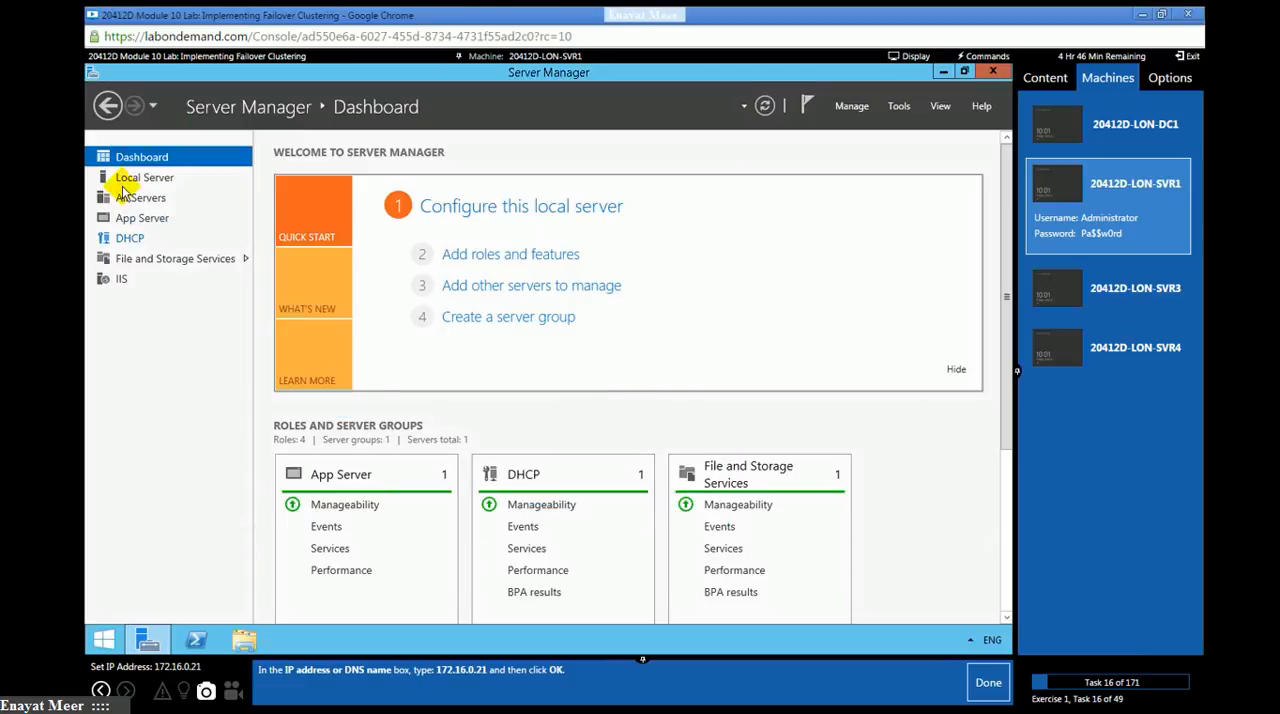
{"action": "left_click", "coordinate": [123, 260]}
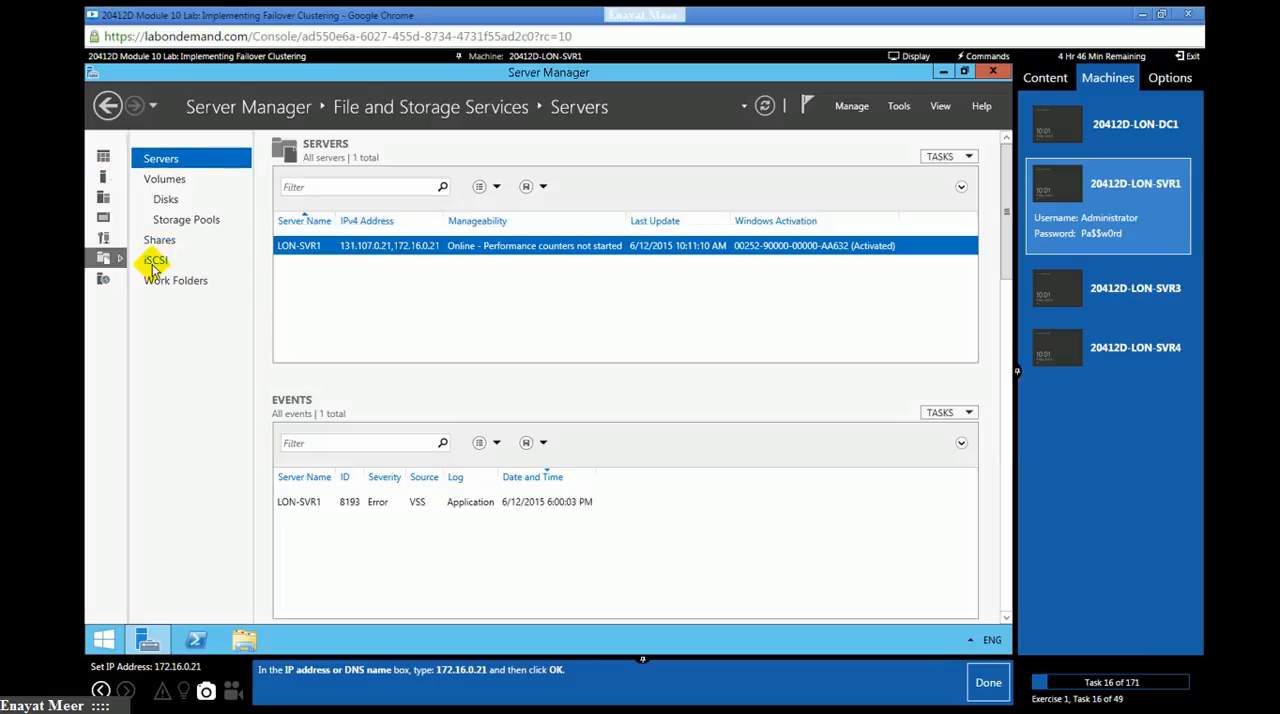
{"action": "left_click", "coordinate": [155, 262]}
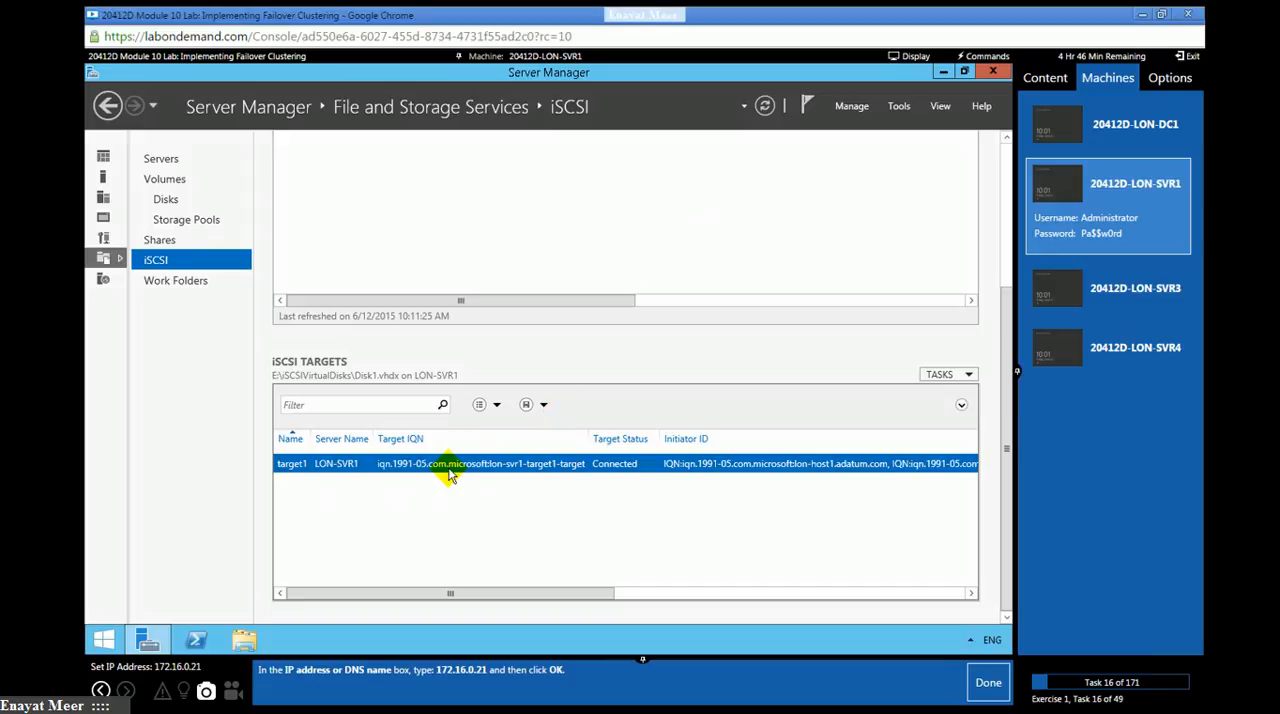
{"action": "right_click", "coordinate": [373, 470]}
{"action": "left_click", "coordinate": [414, 514]}
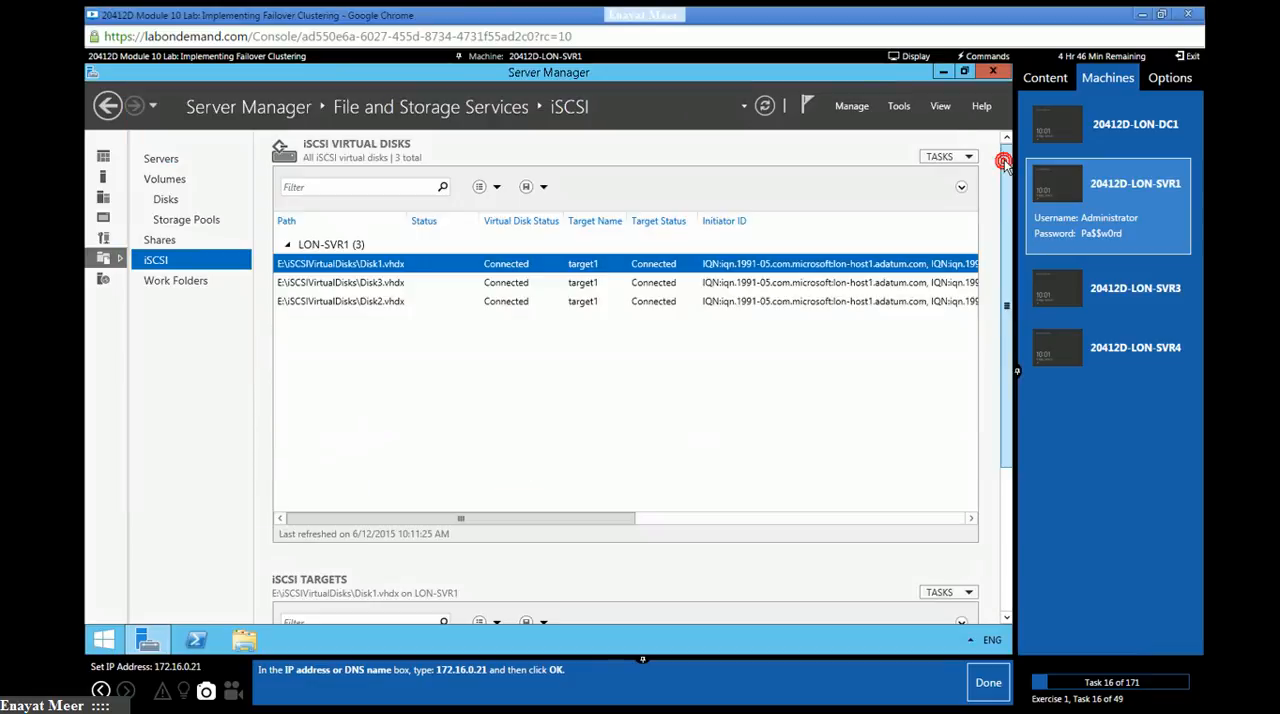
{"action": "left_click", "coordinate": [389, 284]}
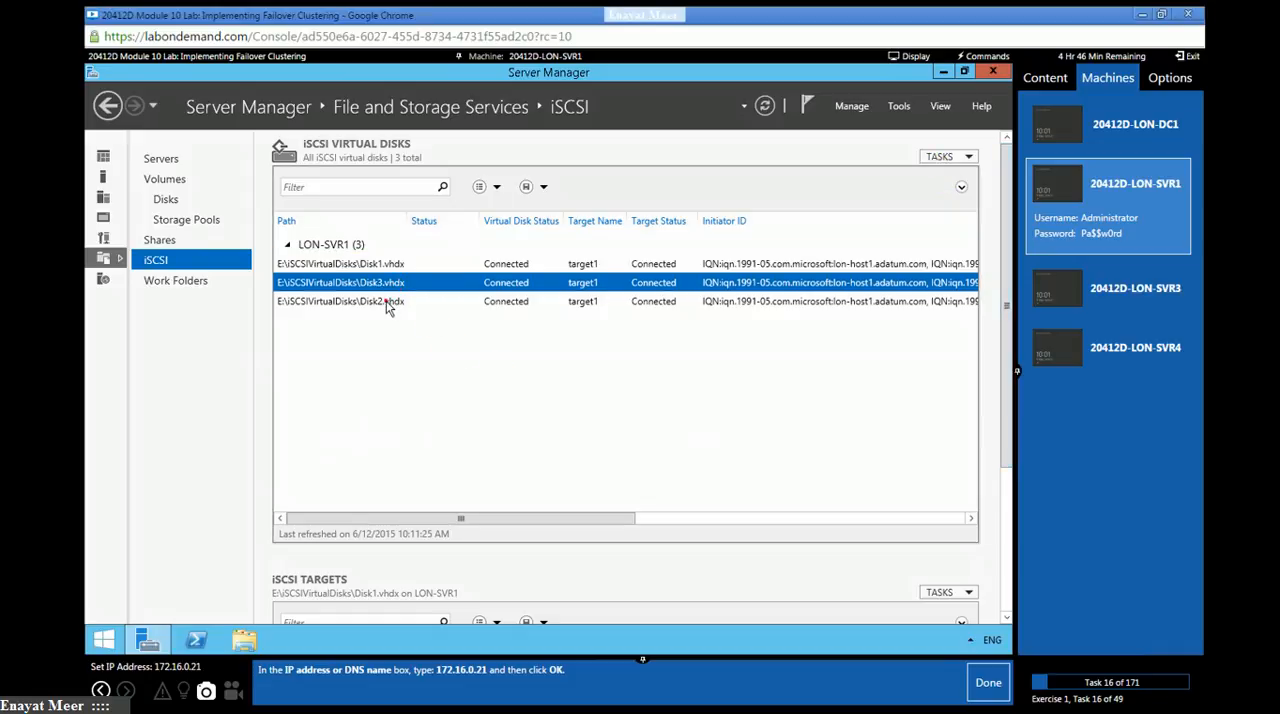
{"action": "left_click", "coordinate": [385, 301]}
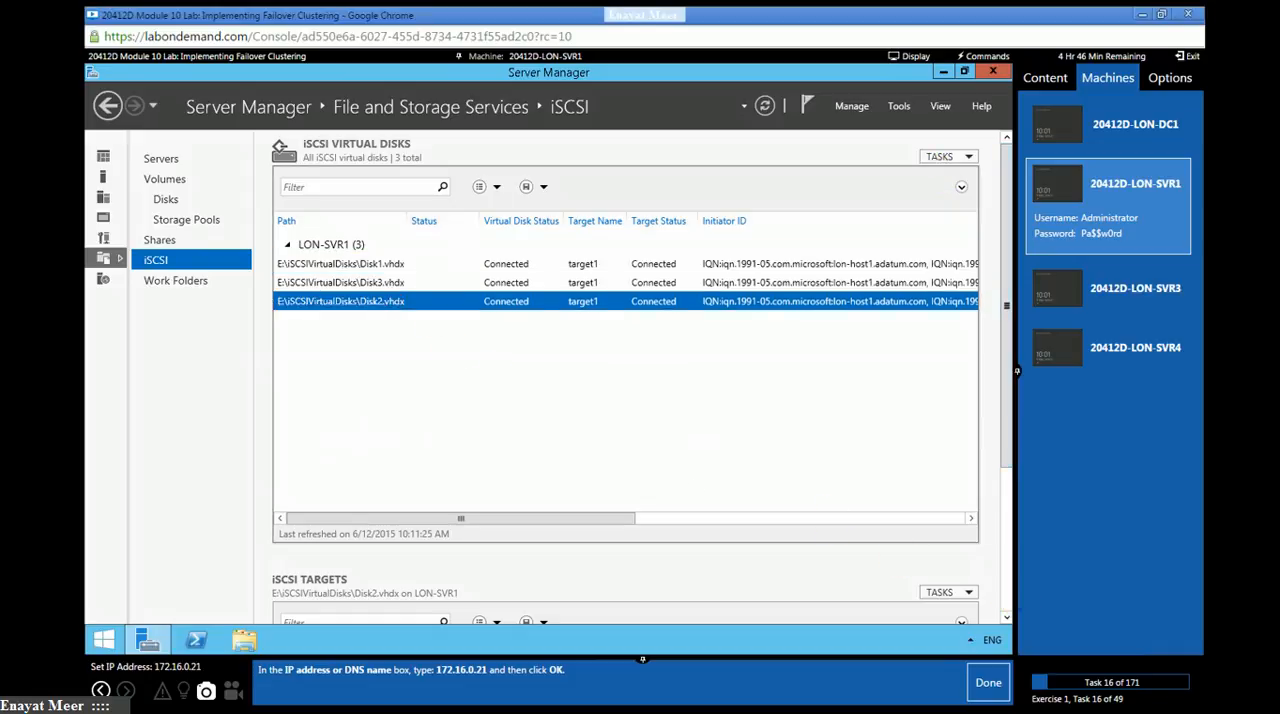
- Open the iSCSIVirtualDisks folder on Allfiles (E:) in File Explorer
{"action": "left_click", "coordinate": [244, 640]}
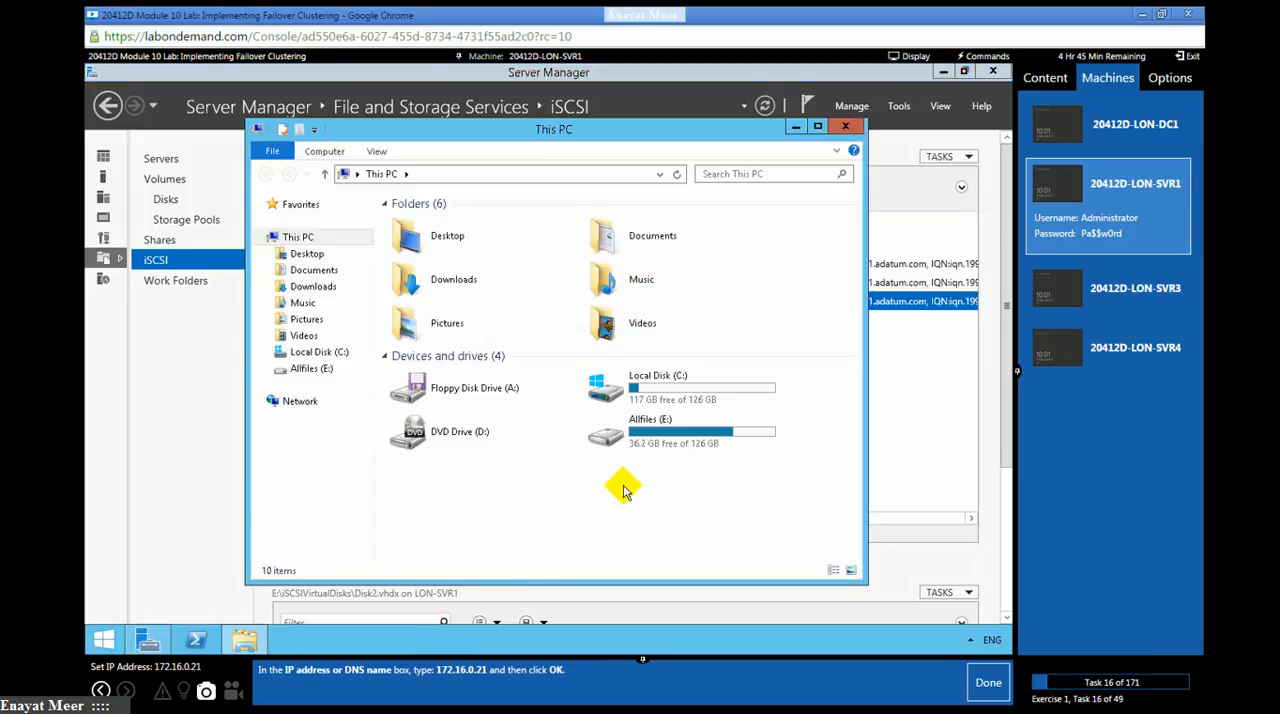
{"action": "double_click", "coordinate": [648, 438]}
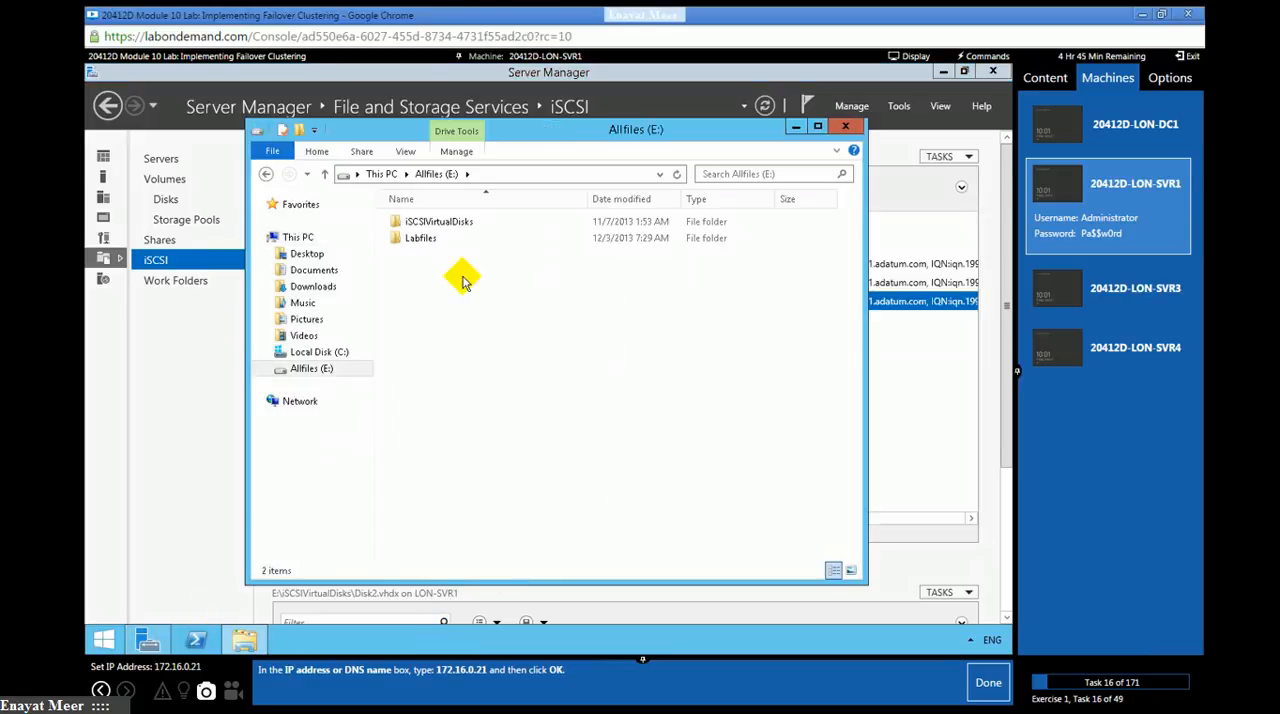
{"action": "double_click", "coordinate": [430, 221]}
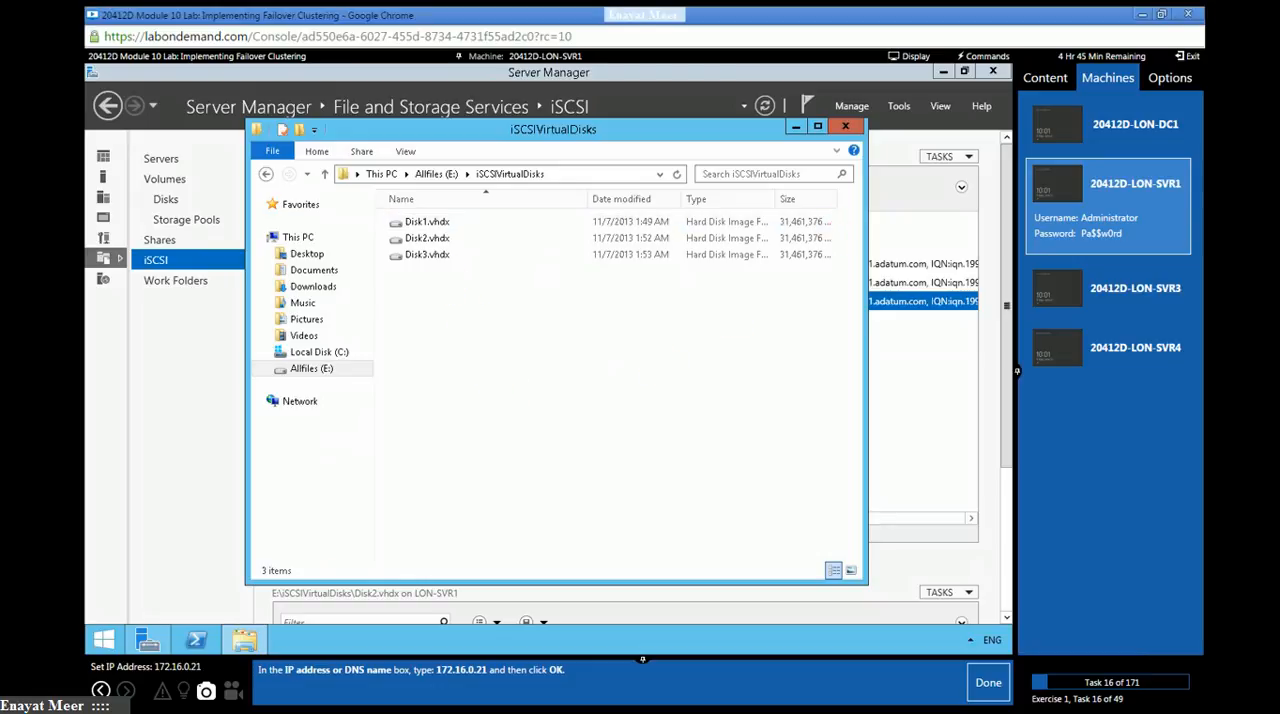
- Switch to Notepad, extend the iSCSI note with ", 3 drives are available each in size is", and move its window off the folder's file list
{"action": "key", "text": "alt+Tab"}
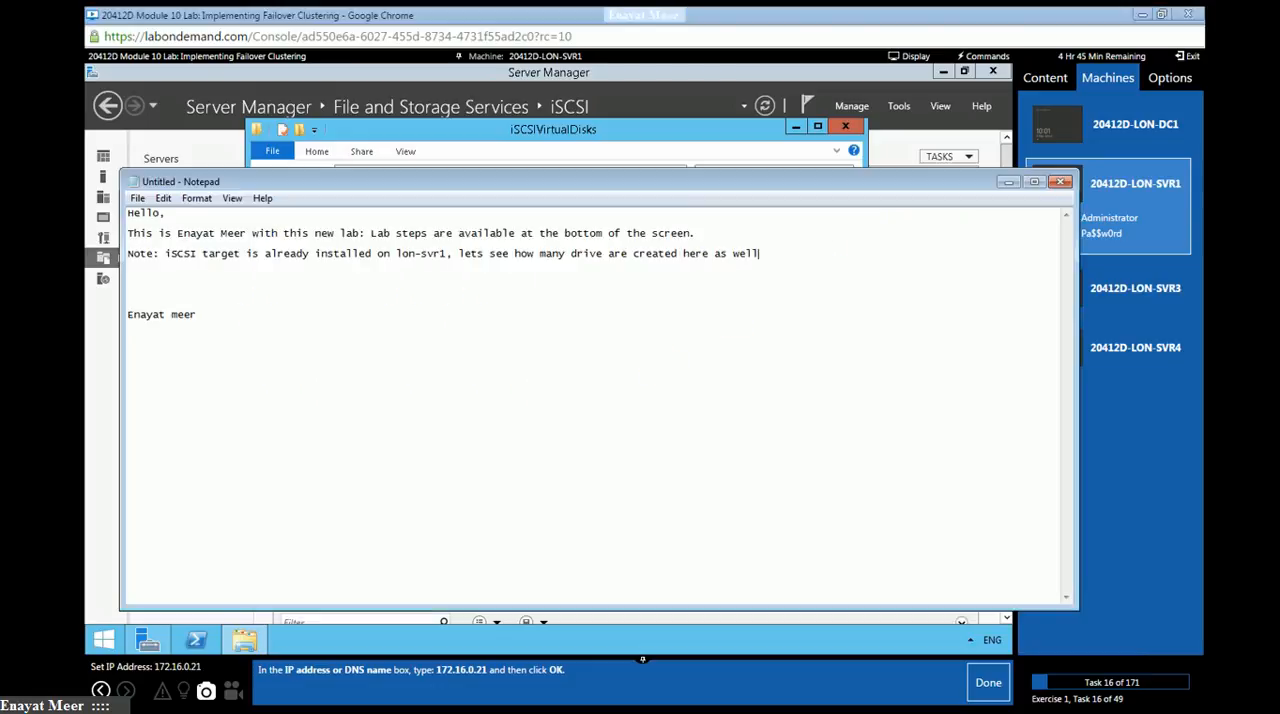
{"action": "left_click", "coordinate": [827, 248]}
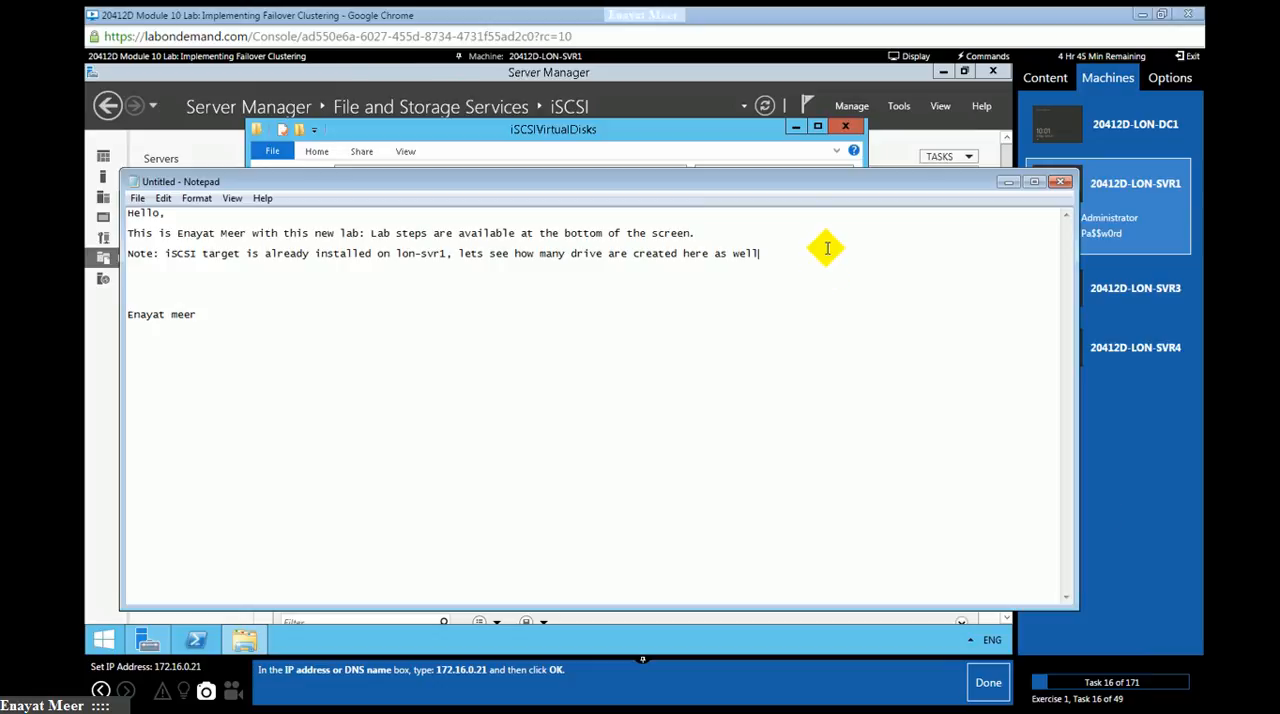
{"action": "type", "text": ","}
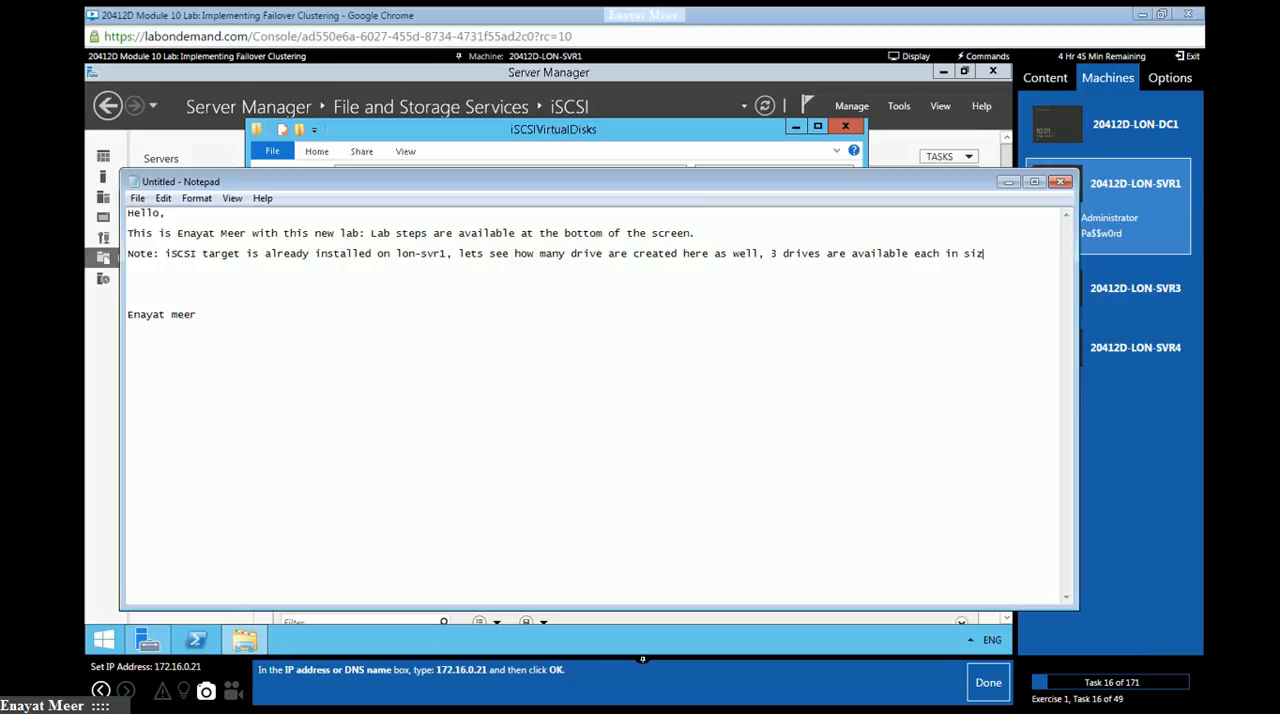
{"action": "left_click_drag", "start_coordinate": [465, 182], "coordinate": [441, 298]}
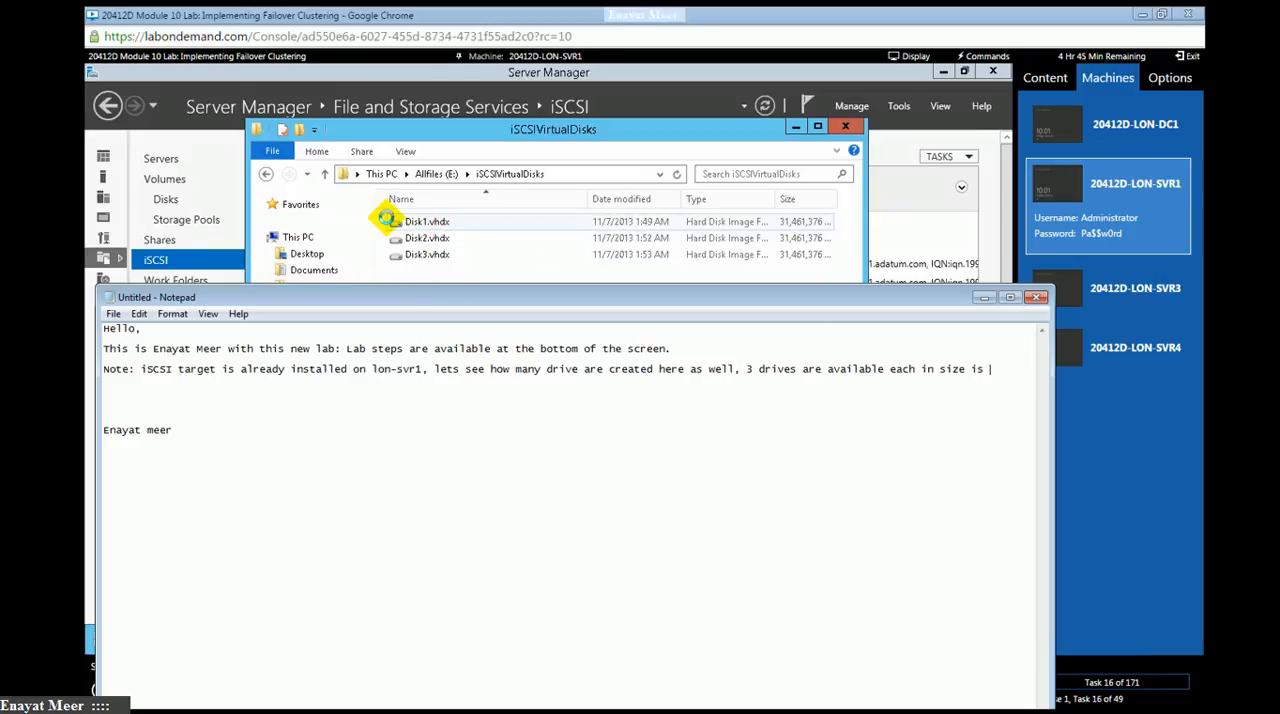
- Check the size of Disk1.vhdx in its file properties and close them without changes
{"action": "left_click", "coordinate": [478, 138]}
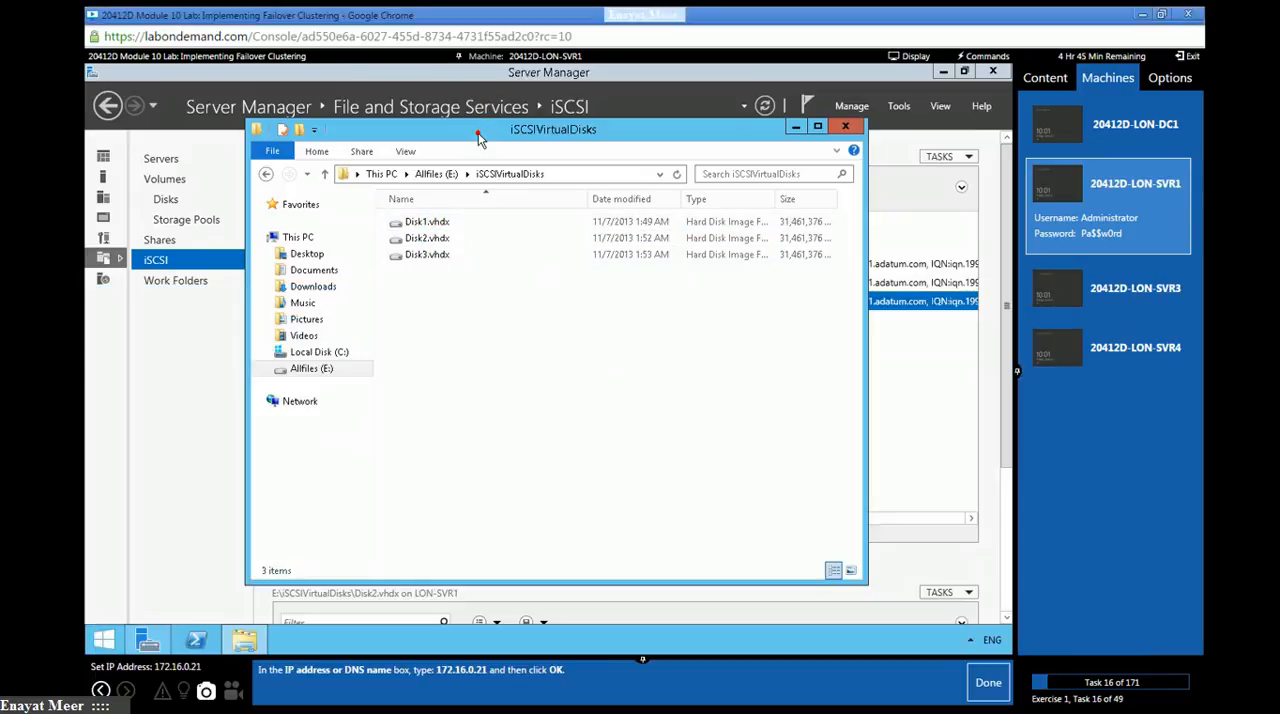
{"action": "left_click", "coordinate": [429, 220]}
{"action": "right_click", "coordinate": [428, 222]}
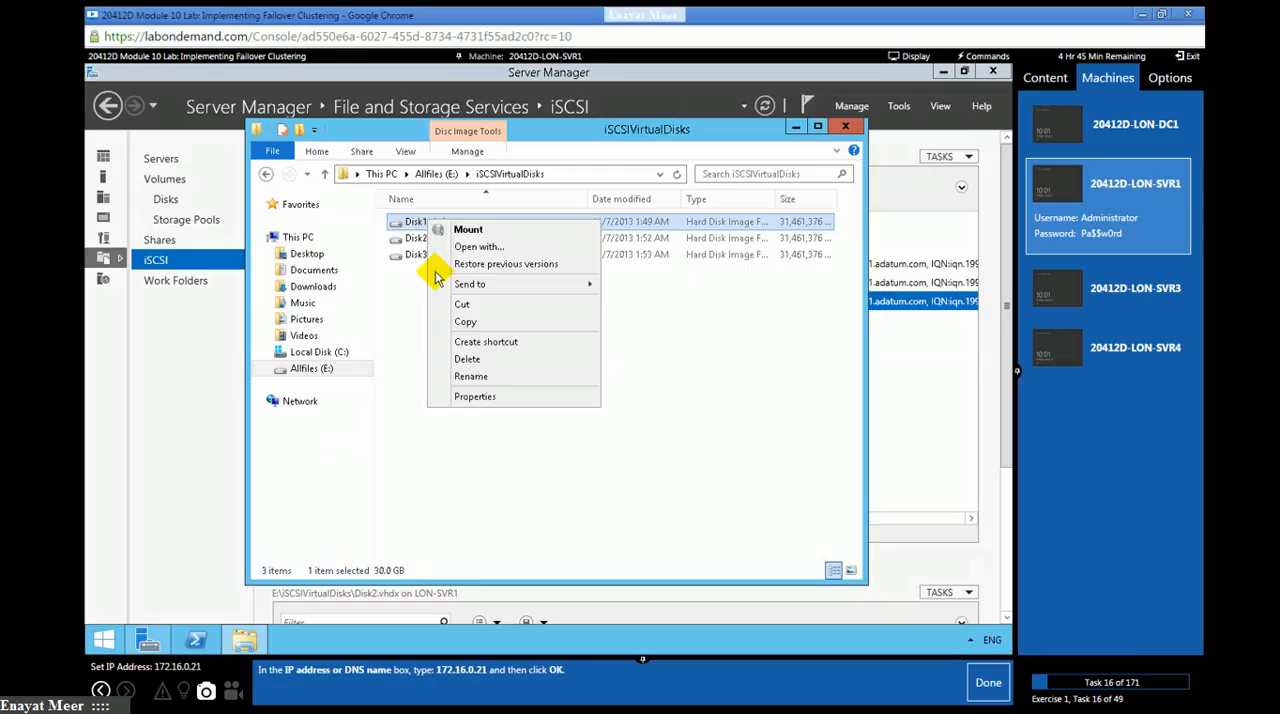
{"action": "left_click", "coordinate": [465, 397]}
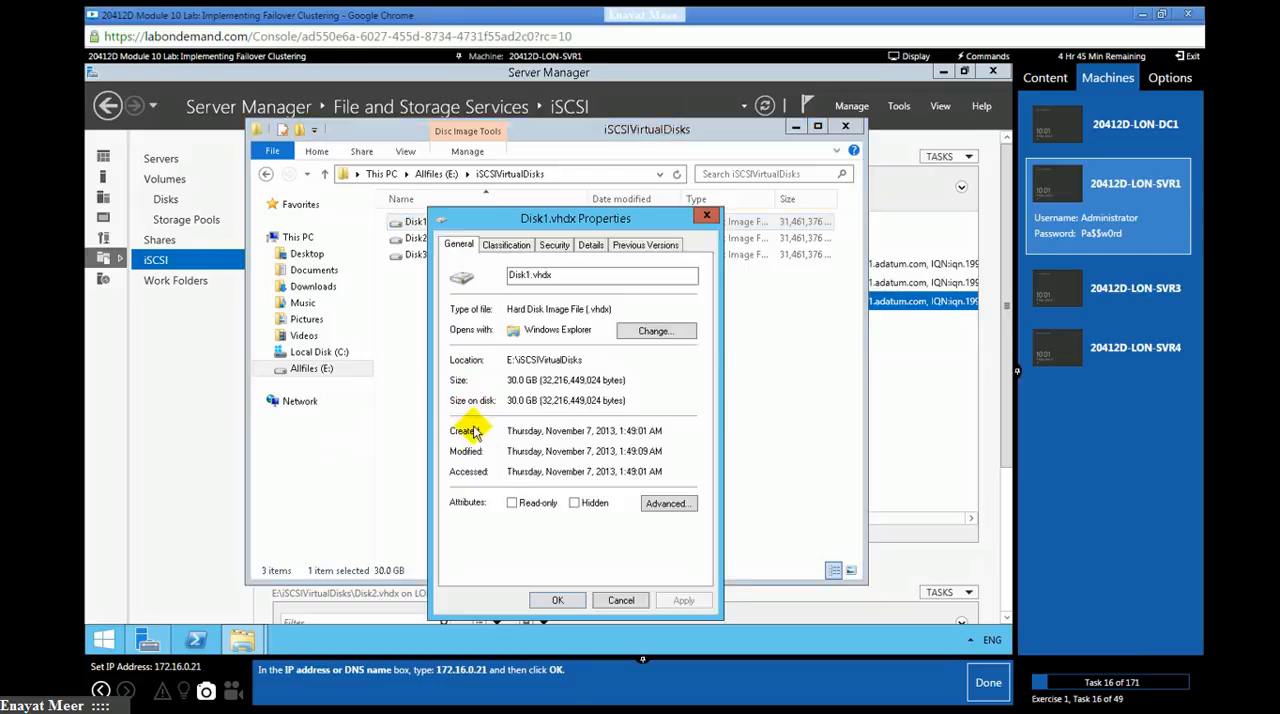
{"action": "left_click", "coordinate": [621, 600]}
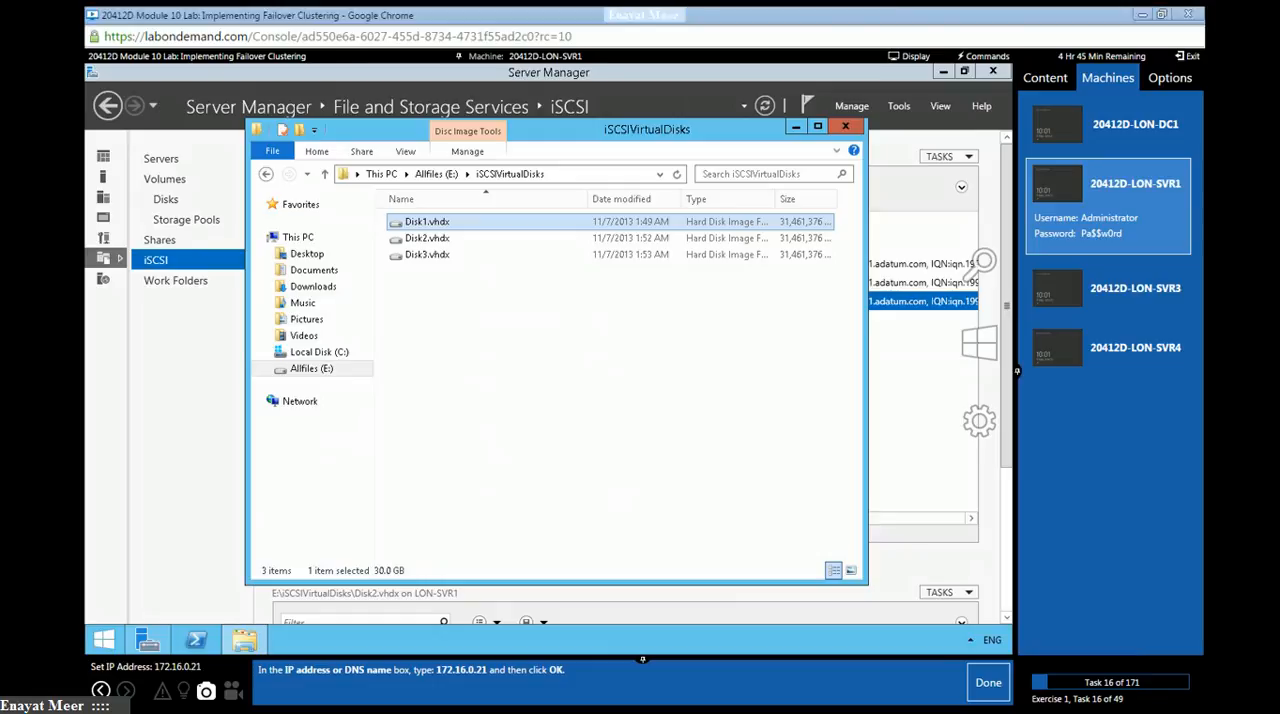
- Return to Notepad and complete the drive size in the note with "30 GB"
{"action": "key", "text": "alt+Tab"}
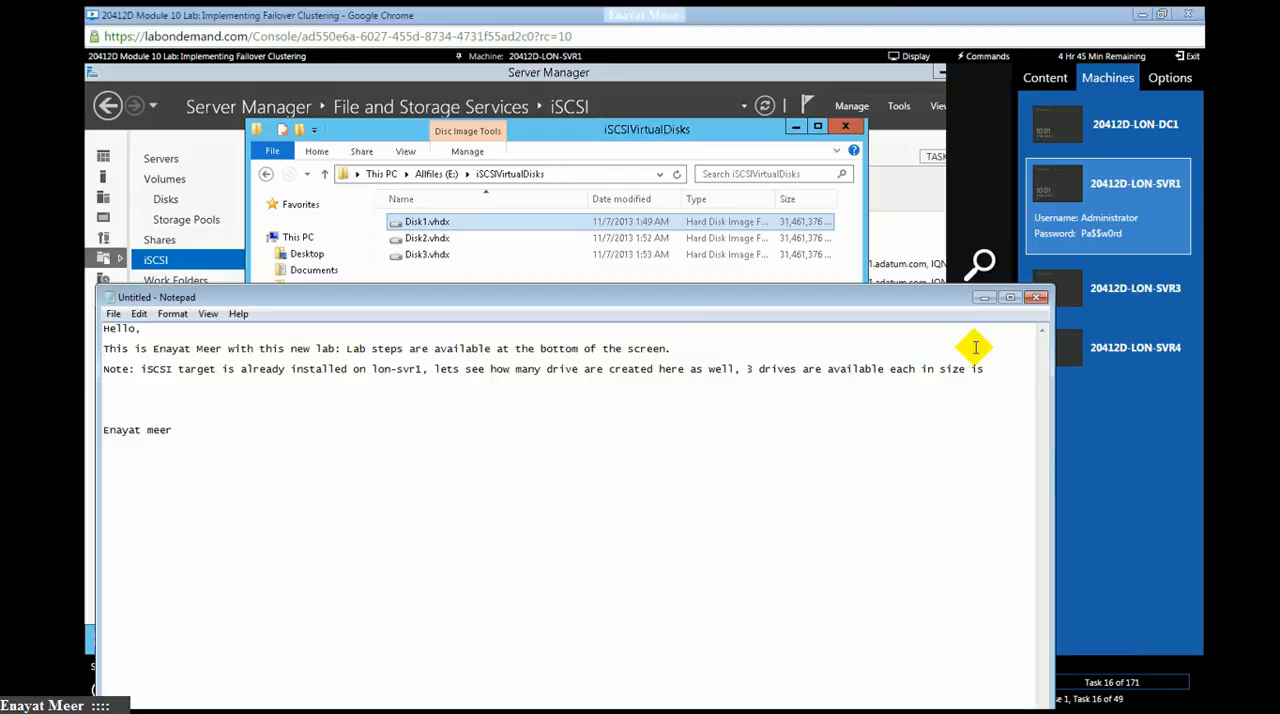
{"action": "type", "text": "30 GB"}
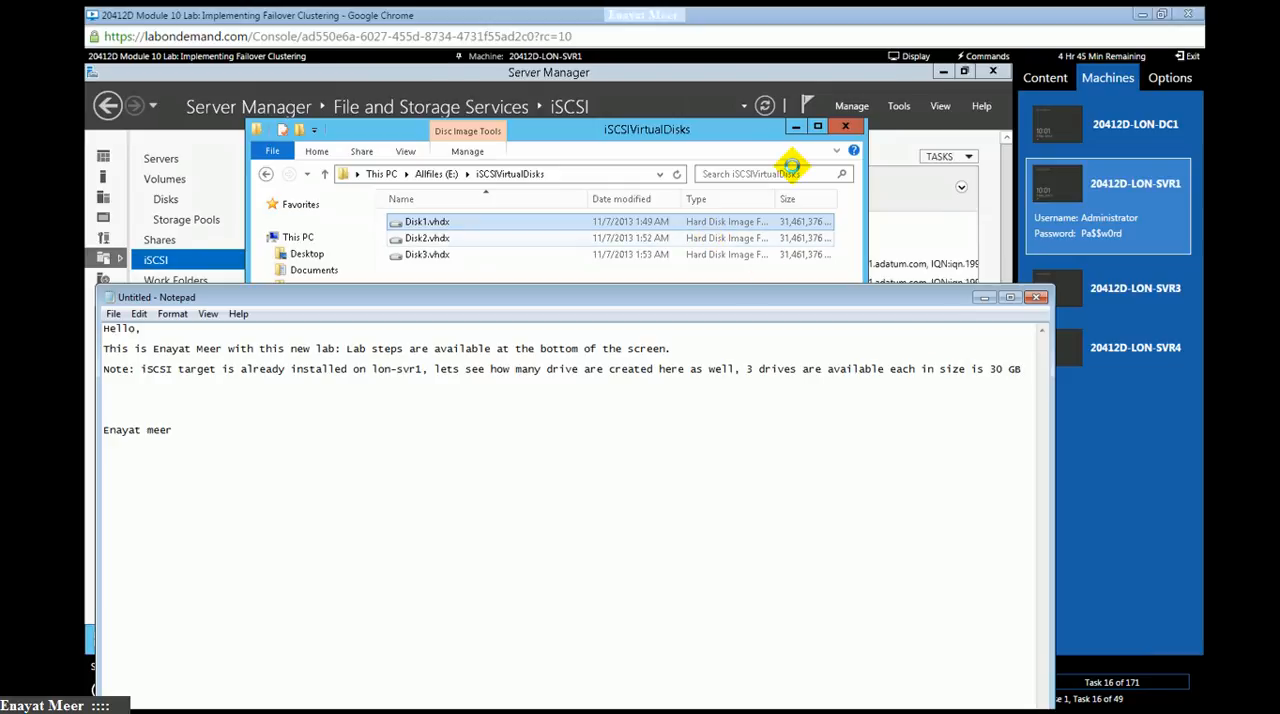
- Close the iSCSIVirtualDisks folder window and return to the Server Manager dashboard on LON-SVR1
{"action": "left_click", "coordinate": [845, 127]}
{"action": "left_click", "coordinate": [845, 127]}
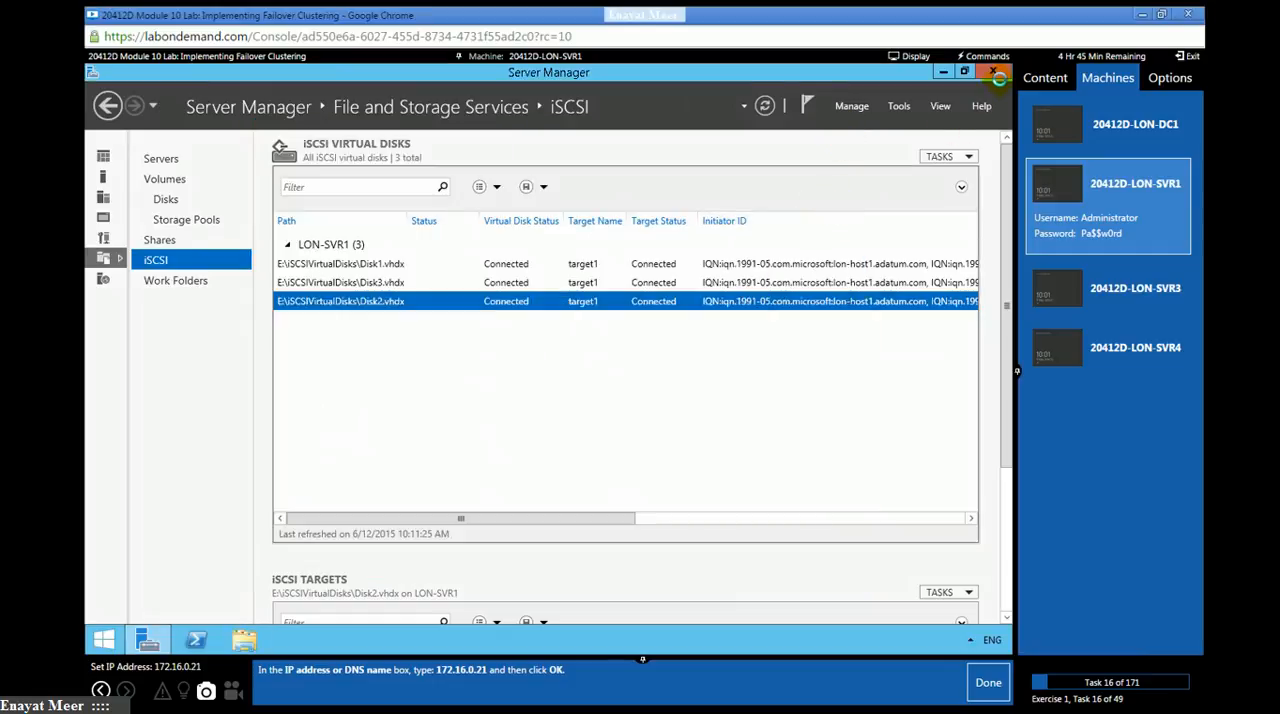
{"action": "left_click", "coordinate": [109, 161]}
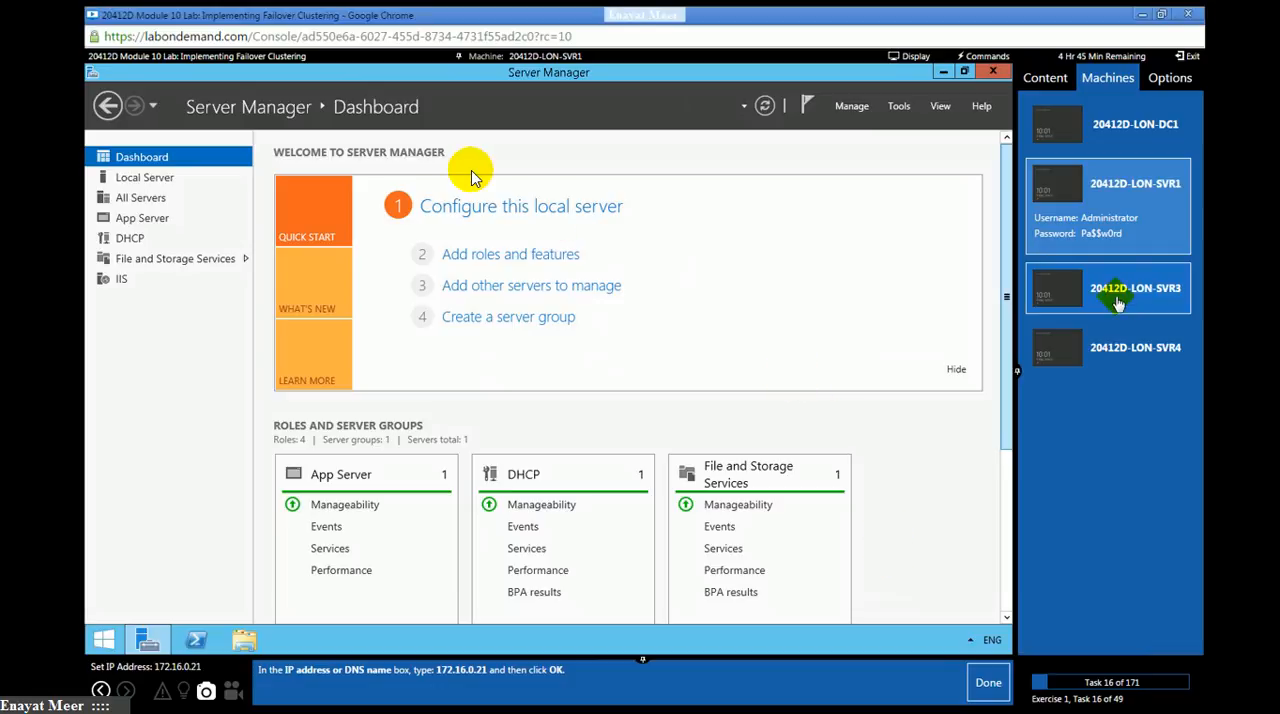
- Switch to LON-SVR4, close PowerShell, and add the iSCSI target portal 172.16.0.21 on port 3260, completing lab task 16
{"action": "left_click", "coordinate": [1118, 310]}
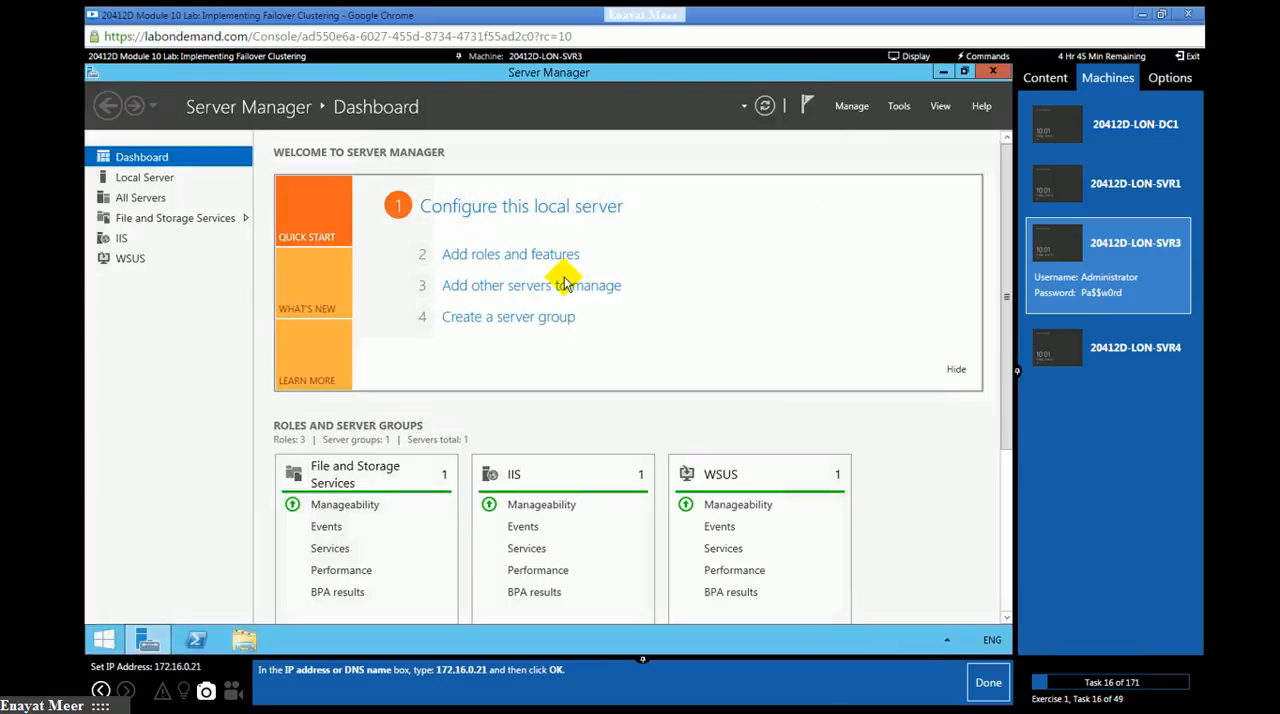
{"action": "left_click", "coordinate": [1148, 352]}
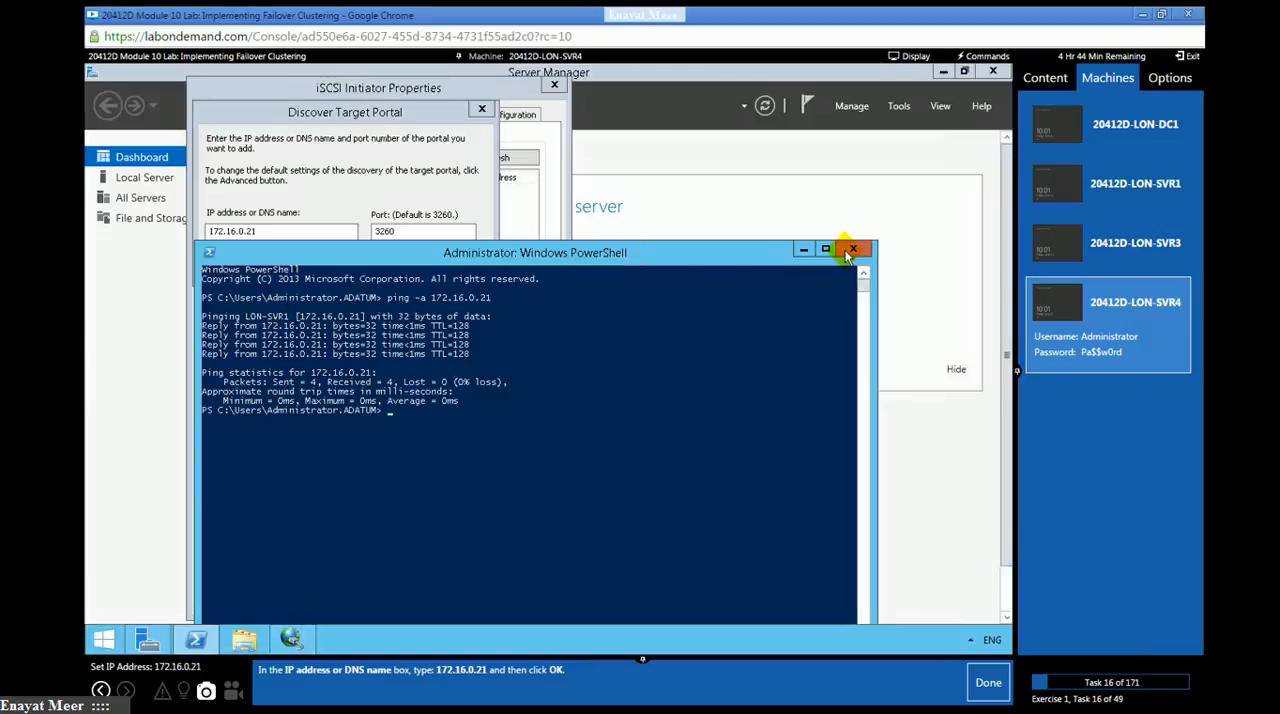
{"action": "left_click", "coordinate": [397, 385]}
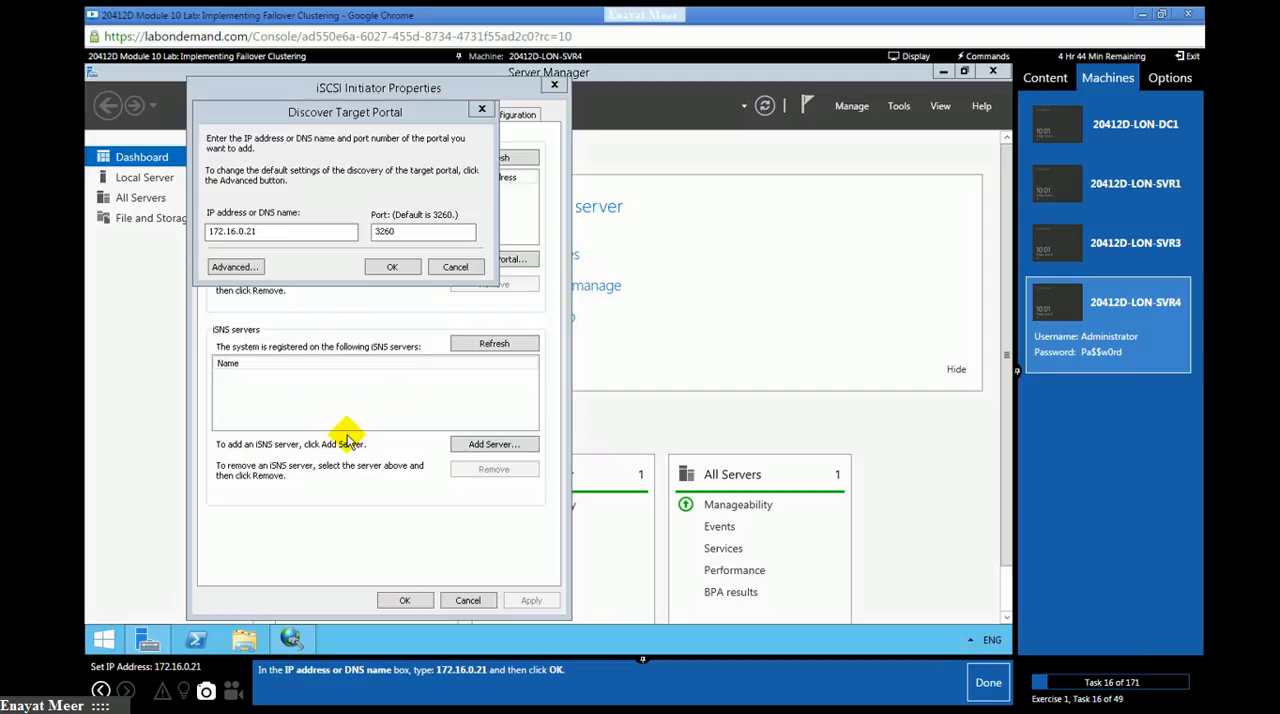
{"action": "left_click", "coordinate": [395, 268]}
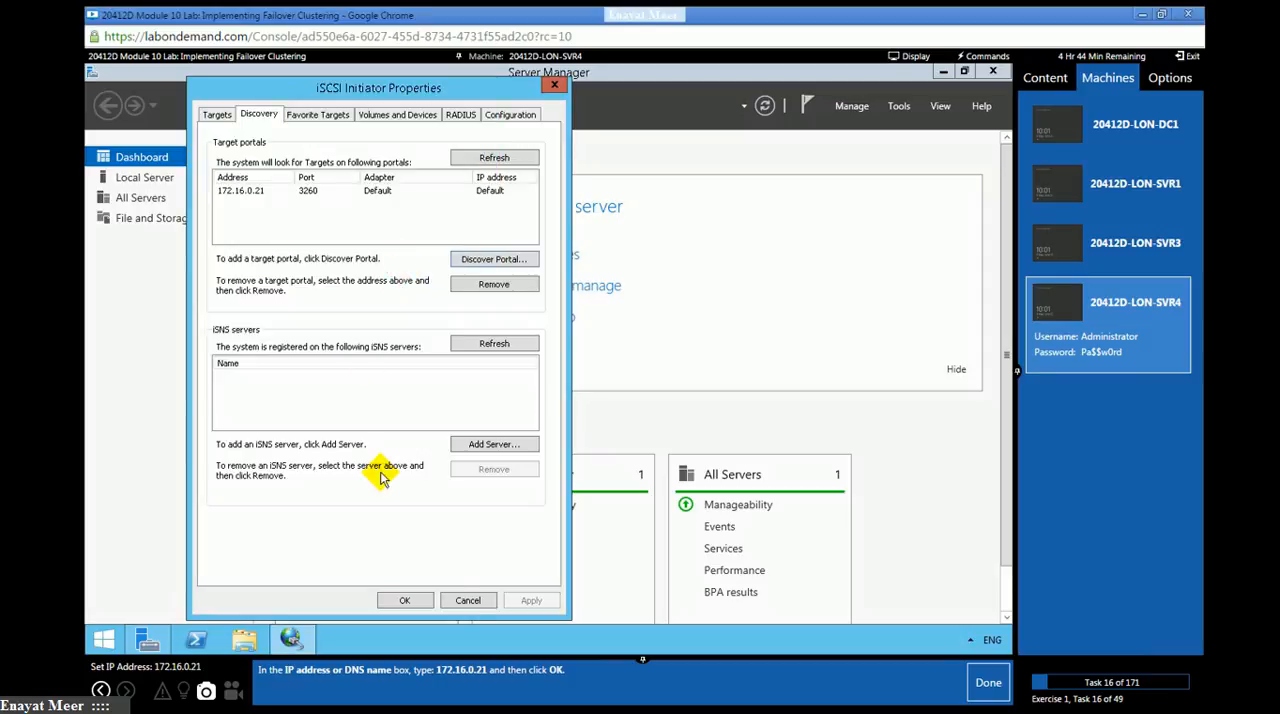
{"action": "left_click", "coordinate": [985, 688]}
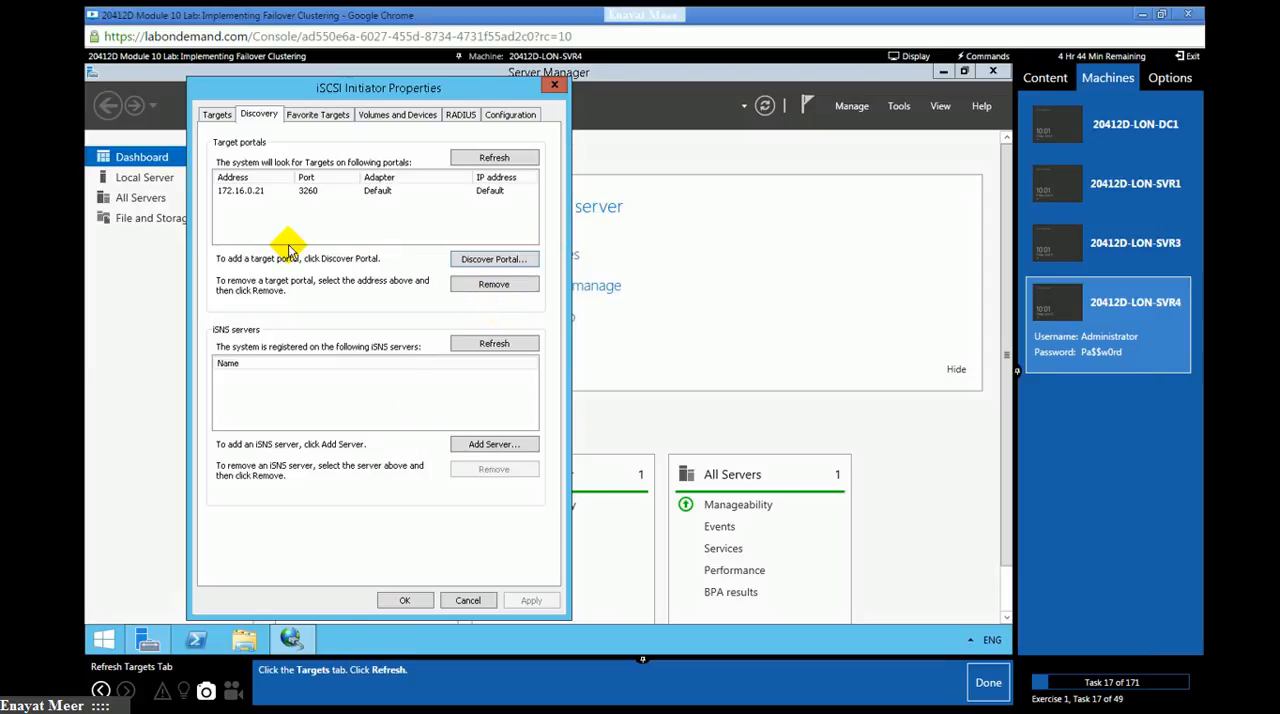
- Refresh the discovered targets in iSCSI Initiator Properties and mark lab task 17 as done
{"action": "left_click", "coordinate": [217, 115]}
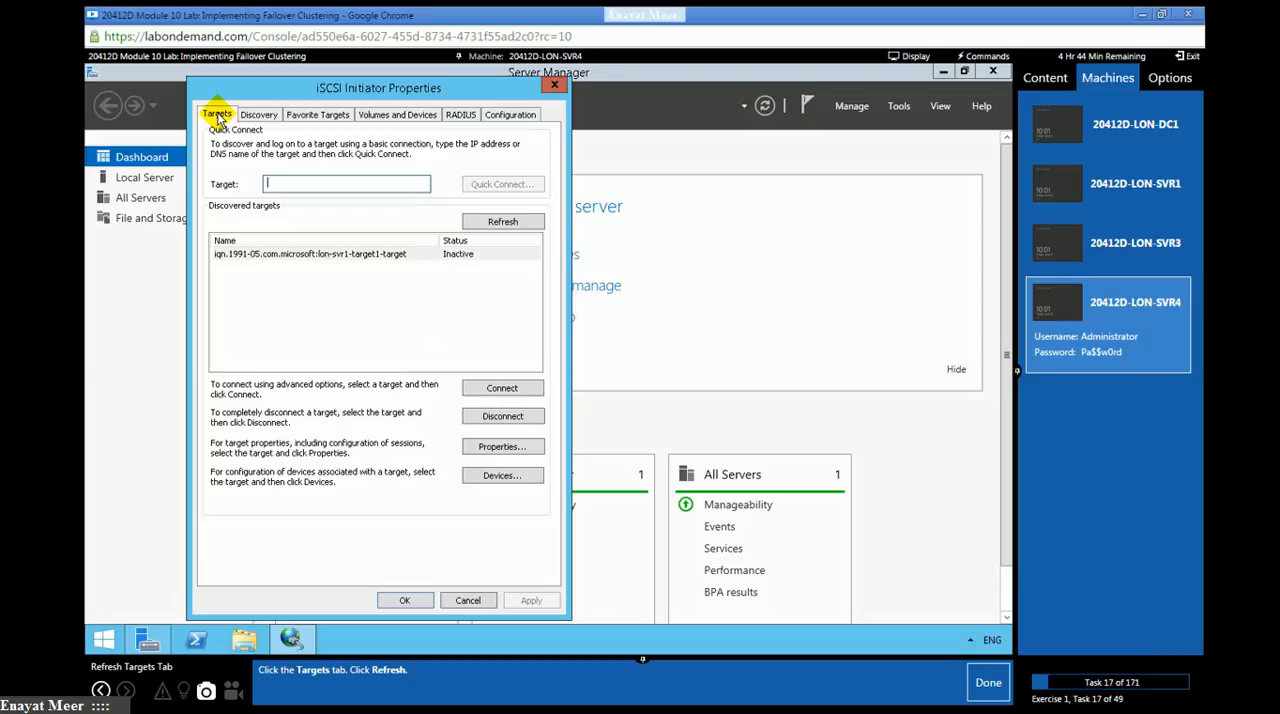
{"action": "left_click", "coordinate": [503, 221]}
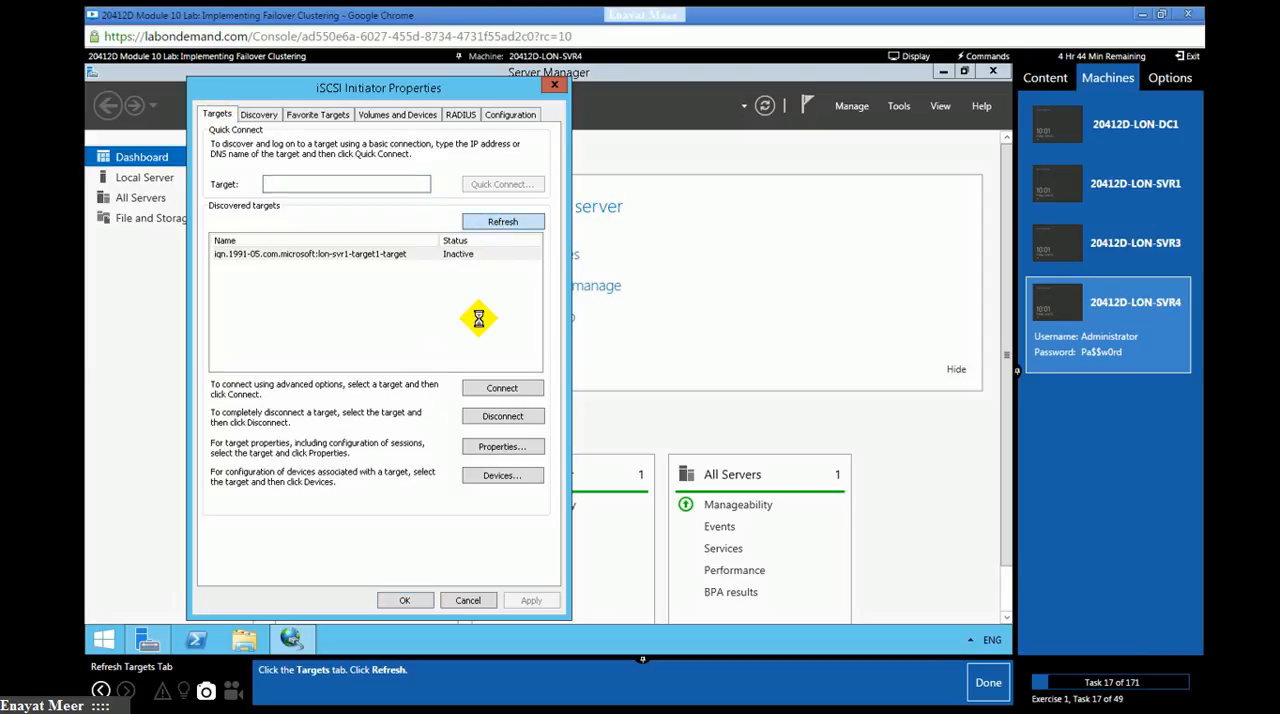
{"action": "left_click", "coordinate": [986, 688]}
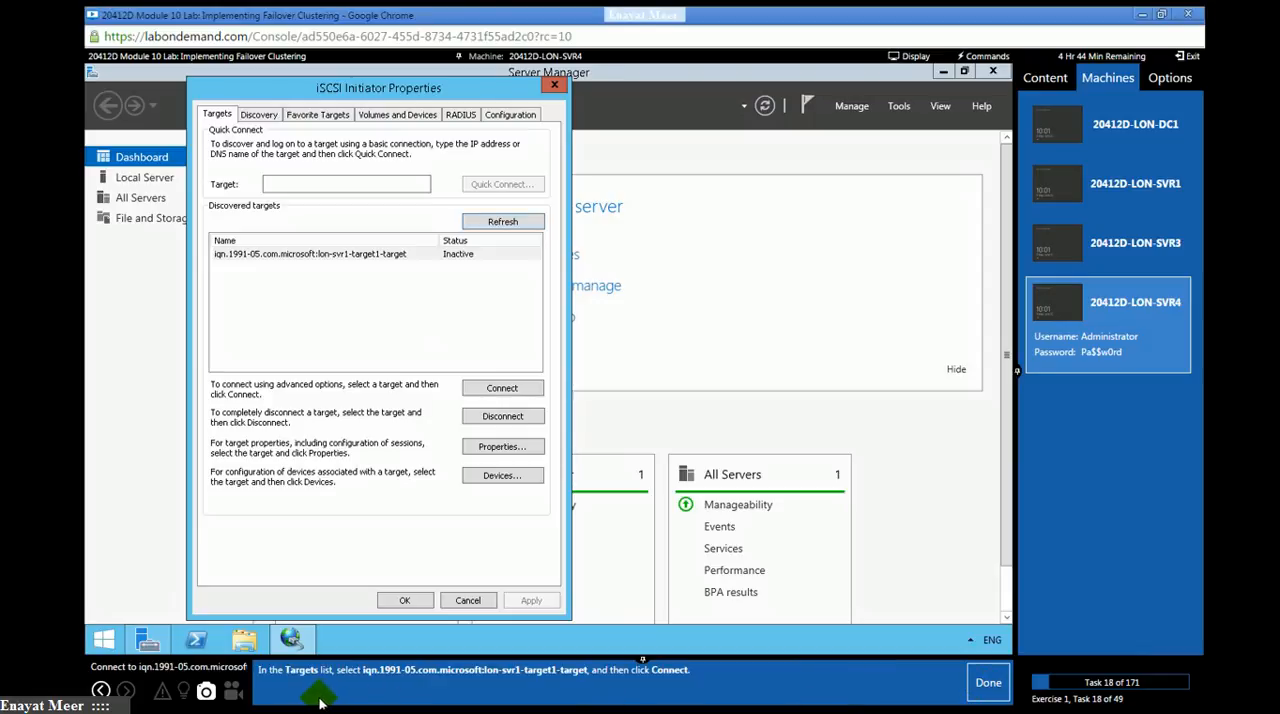
- Connect to iqn.1991-05.com.microsoft:lon-svr1-target1-target as a favorite target, close the iSCSI Initiator properties, and mark lab tasks 18 and 19 as done
{"action": "left_click", "coordinate": [330, 256]}
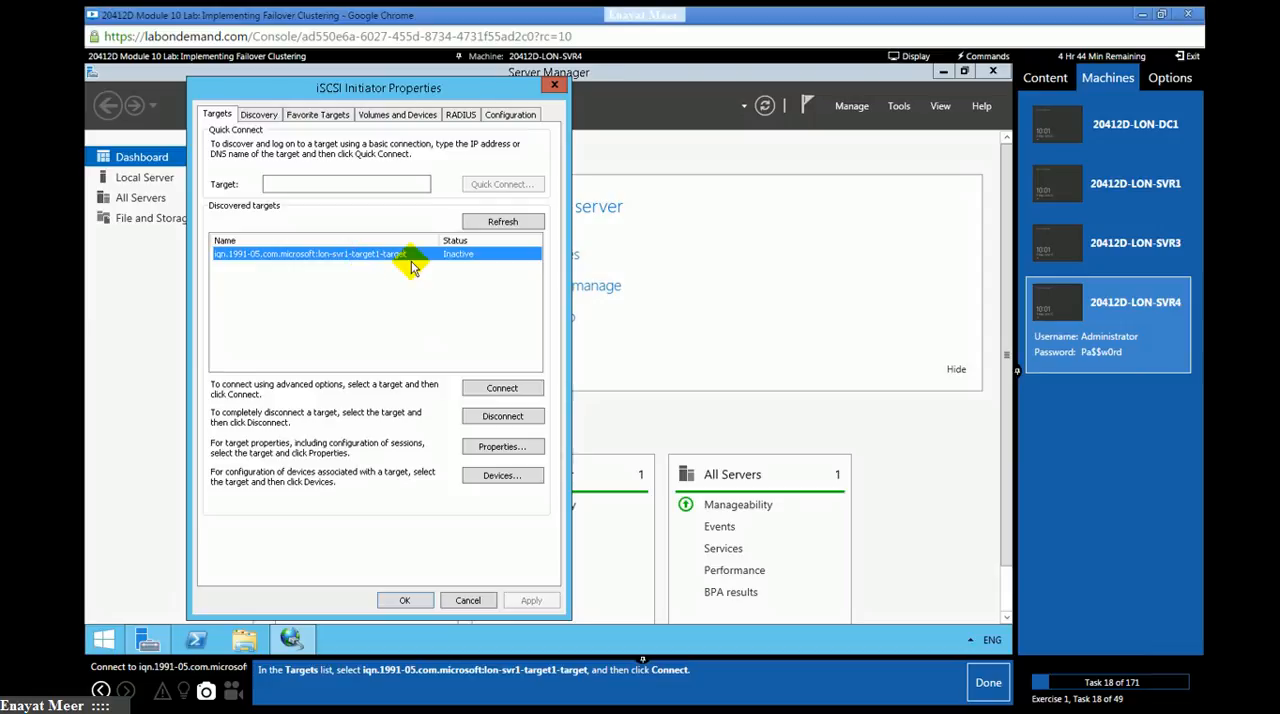
{"action": "left_click", "coordinate": [480, 390]}
{"action": "left_click", "coordinate": [988, 682]}
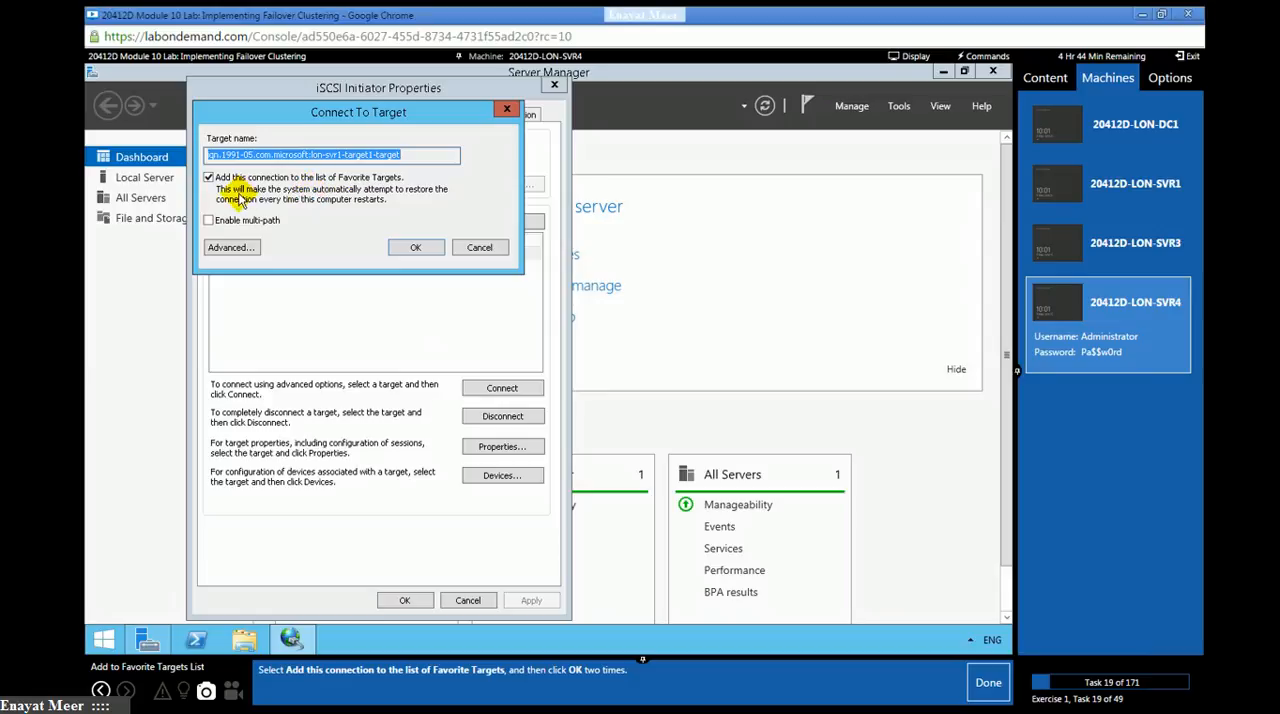
{"action": "left_click", "coordinate": [417, 249]}
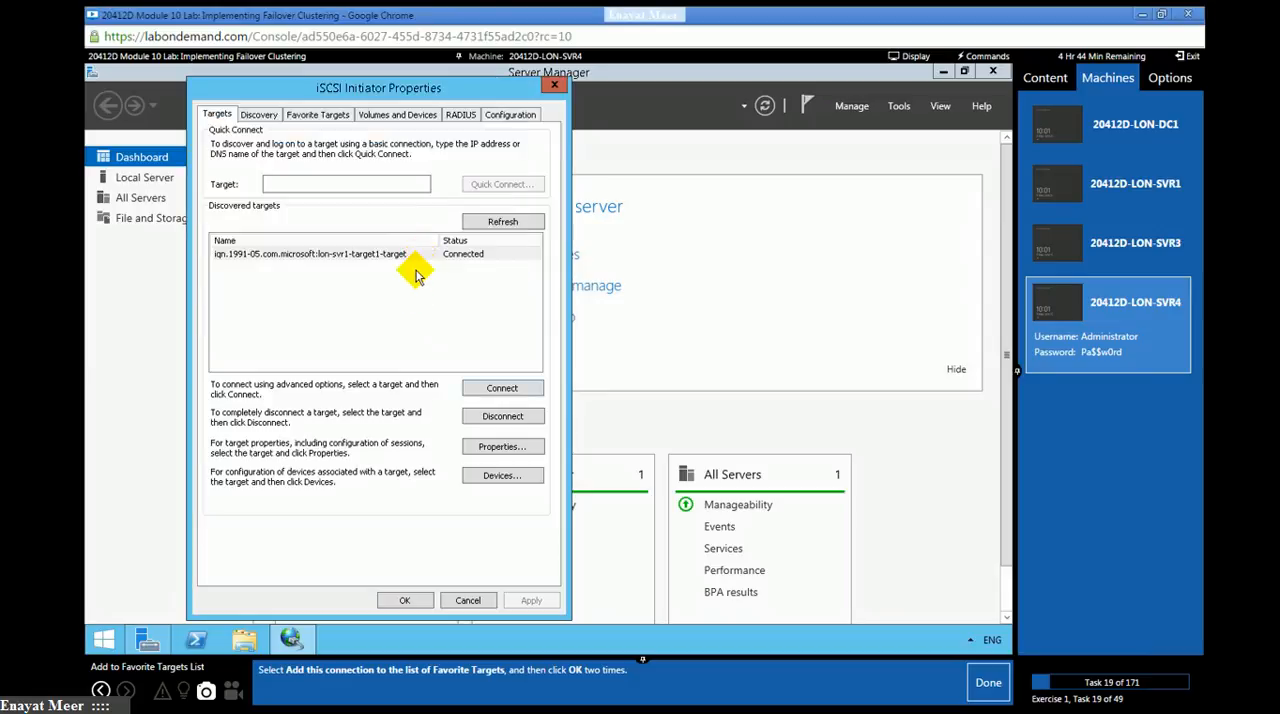
{"action": "left_click", "coordinate": [408, 598]}
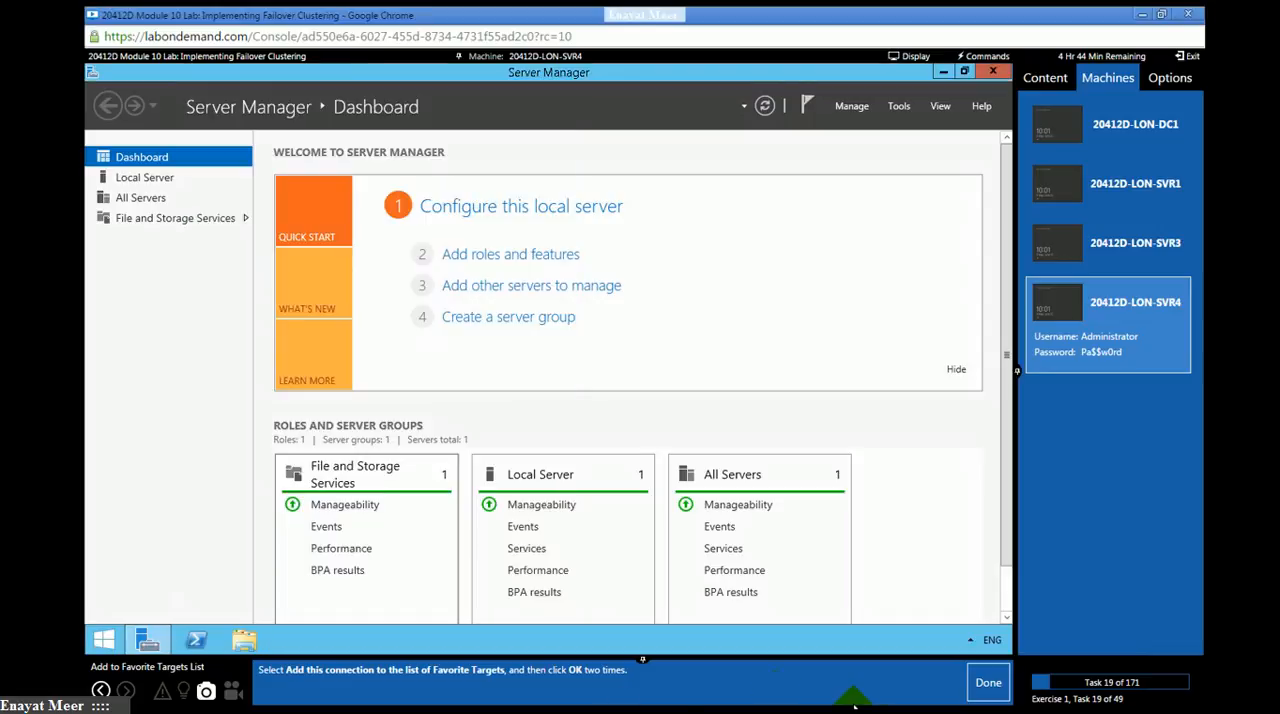
{"action": "left_click", "coordinate": [988, 684]}
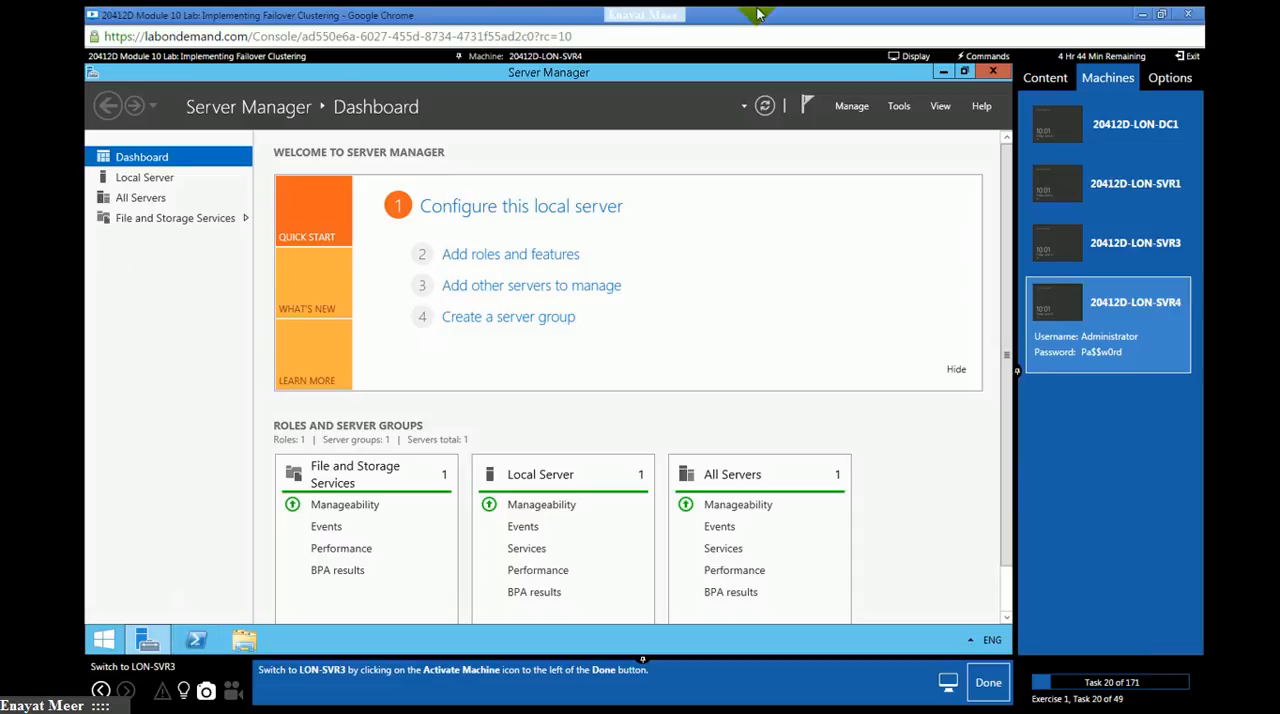
- Switch to LON-SVR3, open Computer Management, and mark lab tasks 20 and 21 as done
{"action": "left_click", "coordinate": [1104, 243]}
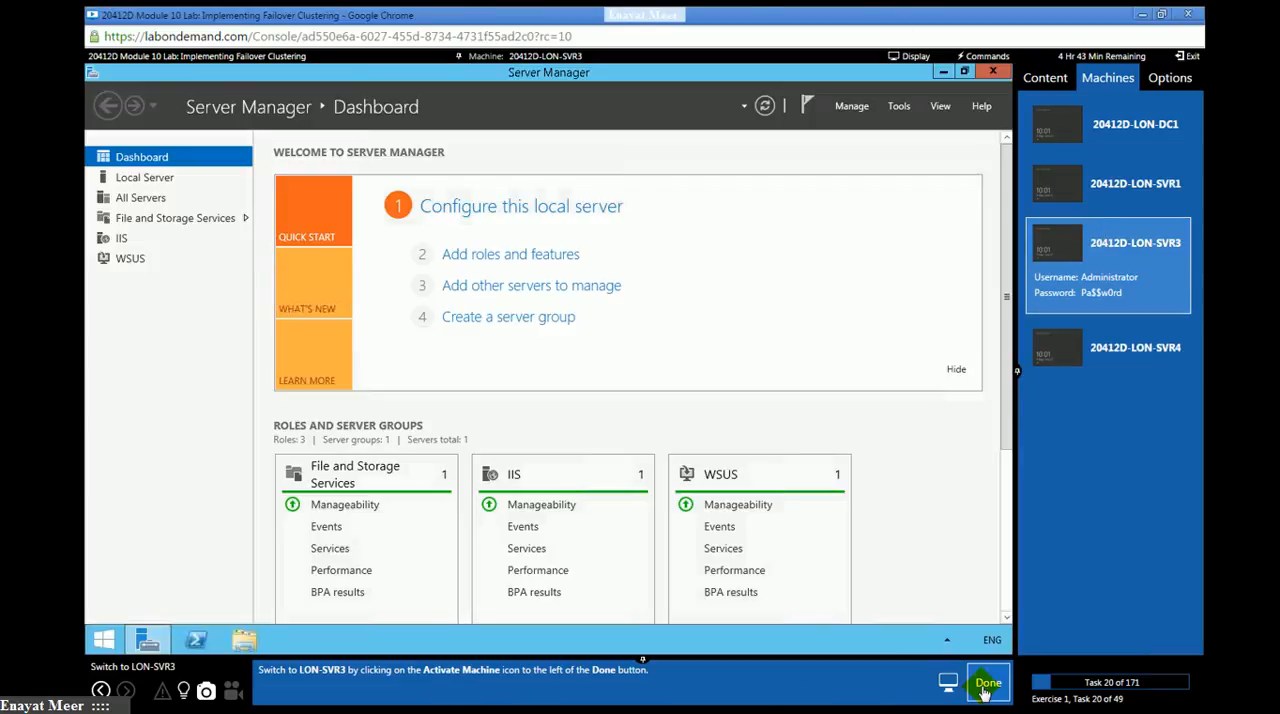
{"action": "left_click", "coordinate": [983, 683]}
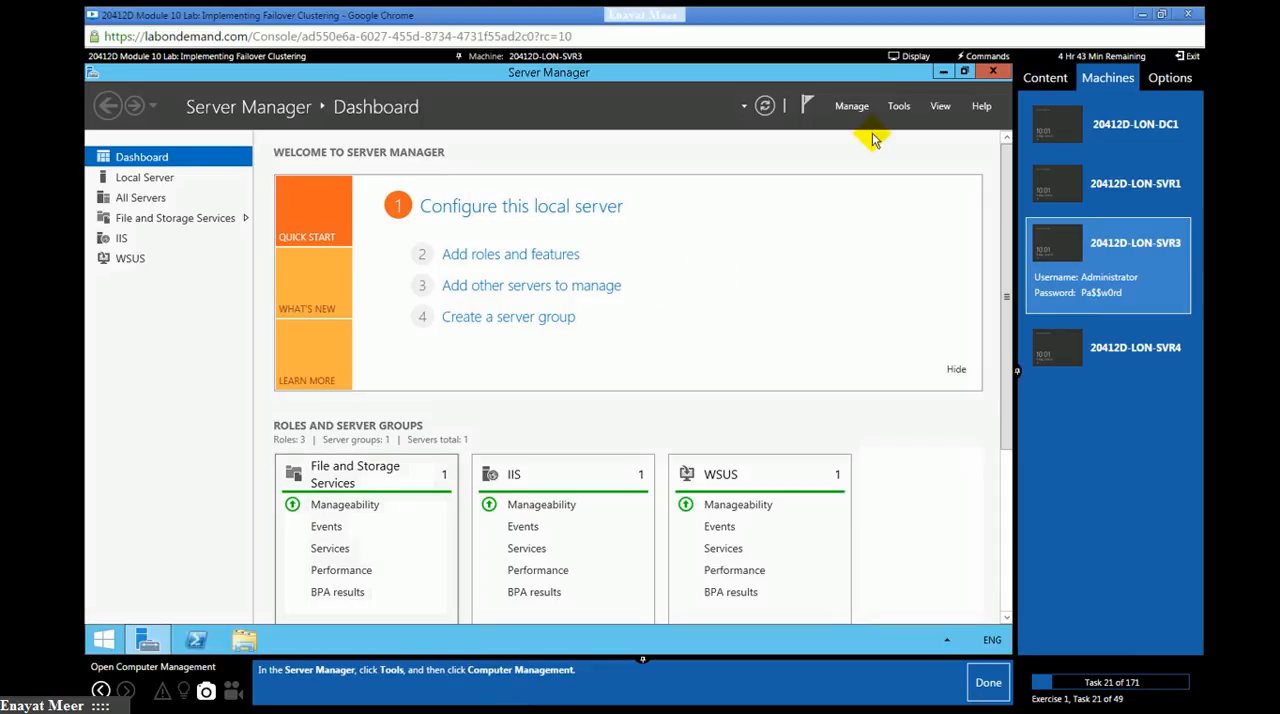
{"action": "left_click", "coordinate": [895, 108]}
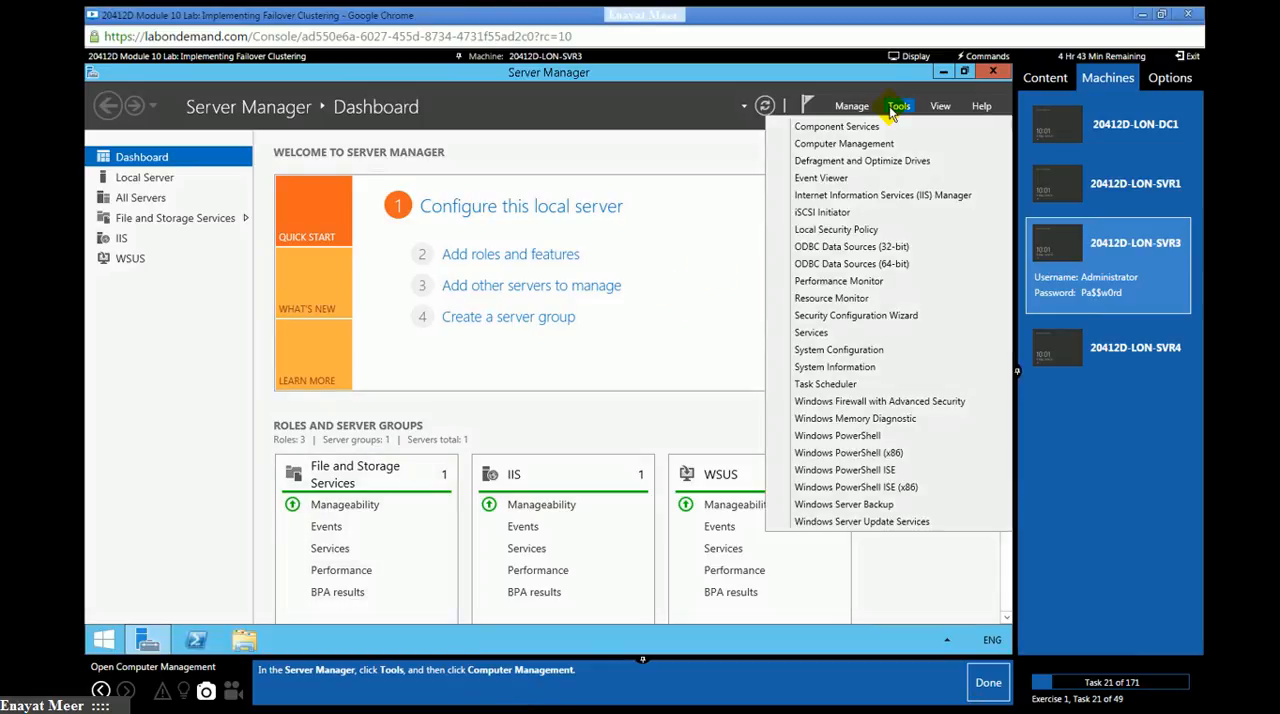
{"action": "left_click", "coordinate": [850, 144]}
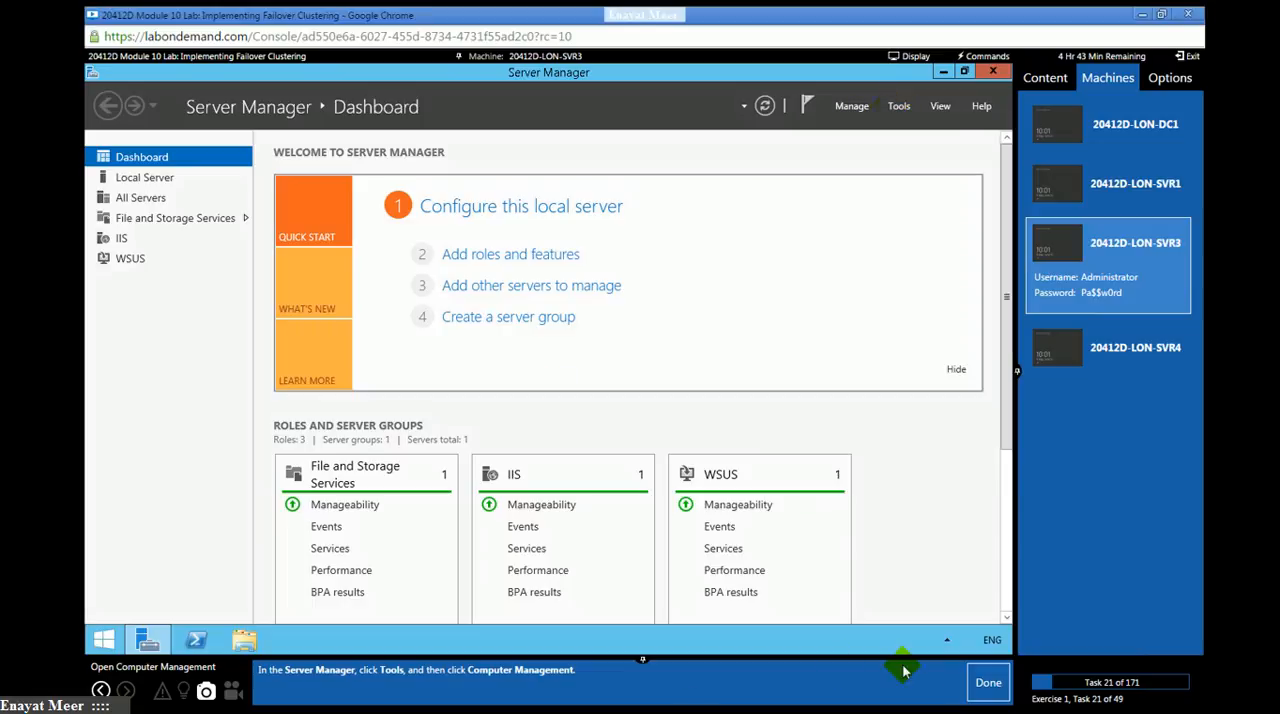
{"action": "left_click", "coordinate": [988, 682]}
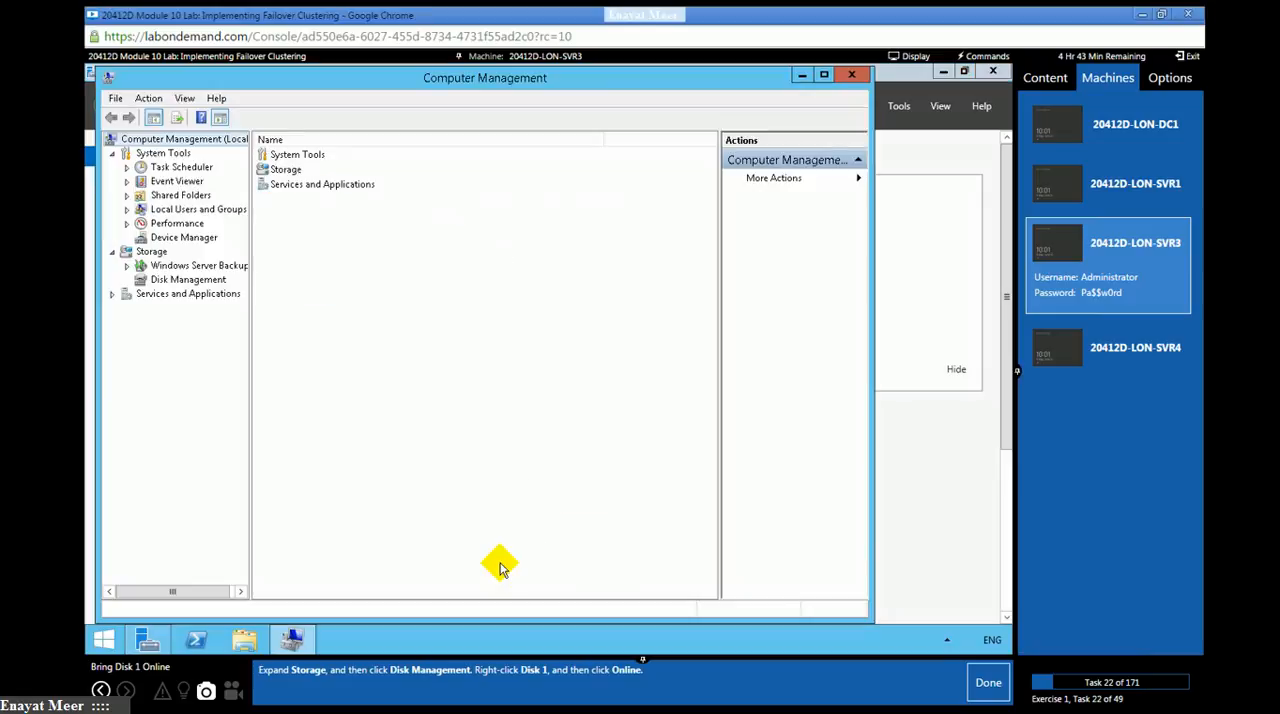
- Bring Disk 1 online in Disk Management and mark lab task 22 as done
{"action": "left_click", "coordinate": [160, 280]}
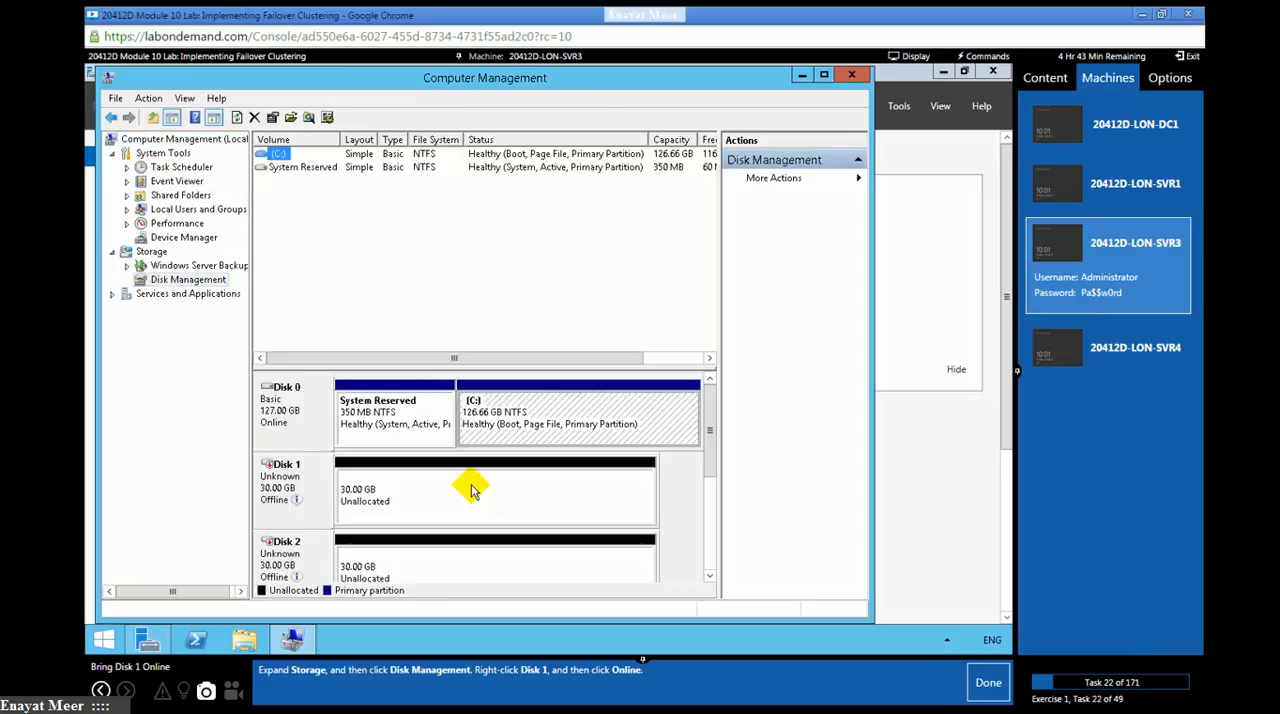
{"action": "right_click", "coordinate": [290, 492]}
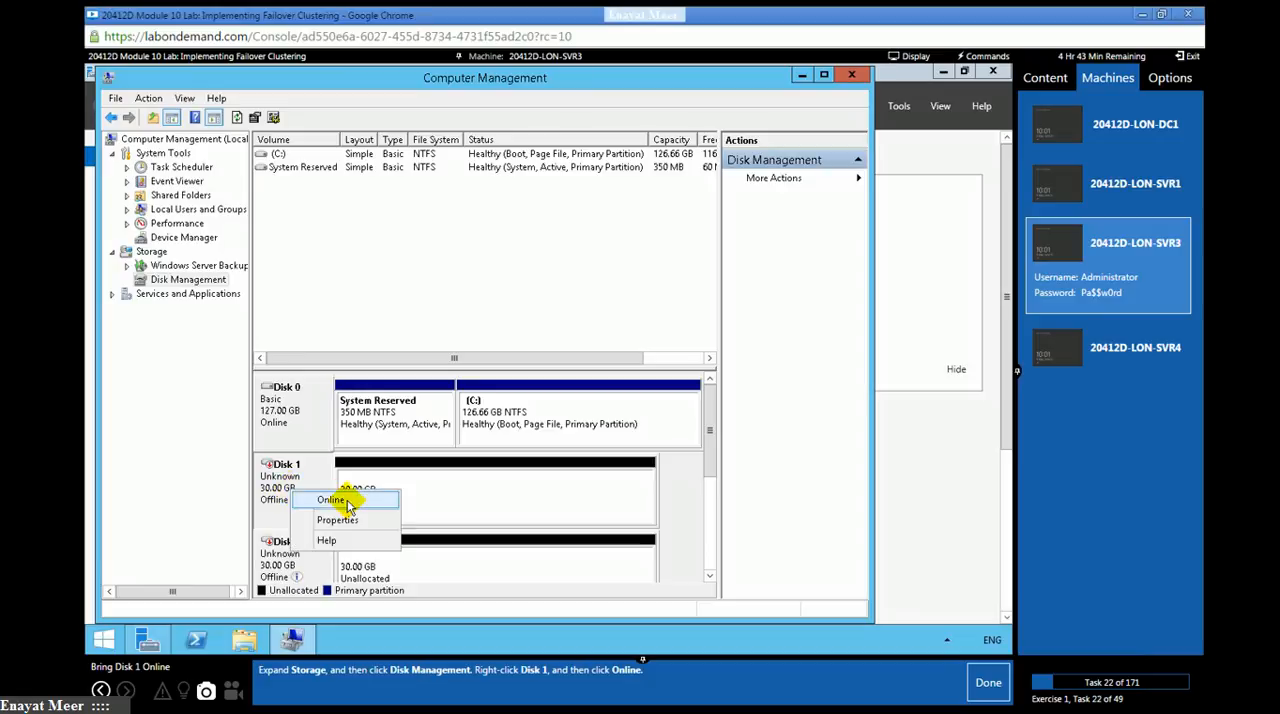
{"action": "left_click", "coordinate": [347, 503]}
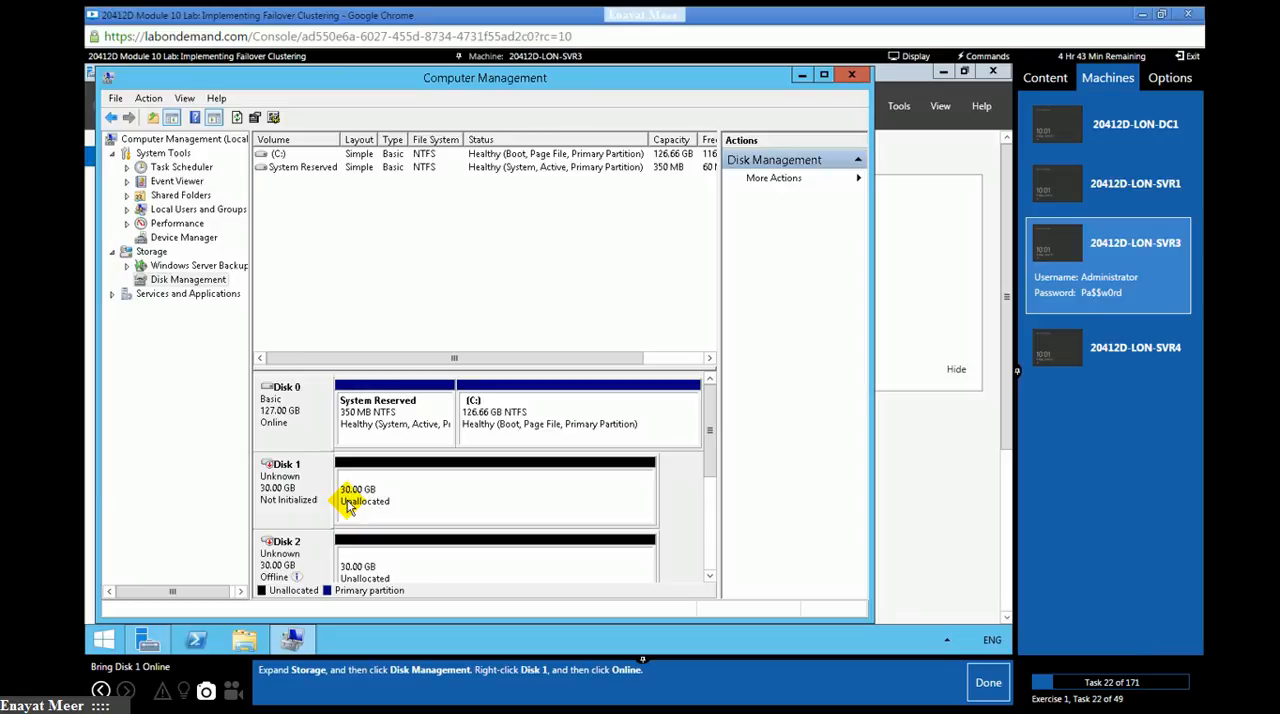
{"action": "left_click", "coordinate": [980, 697]}
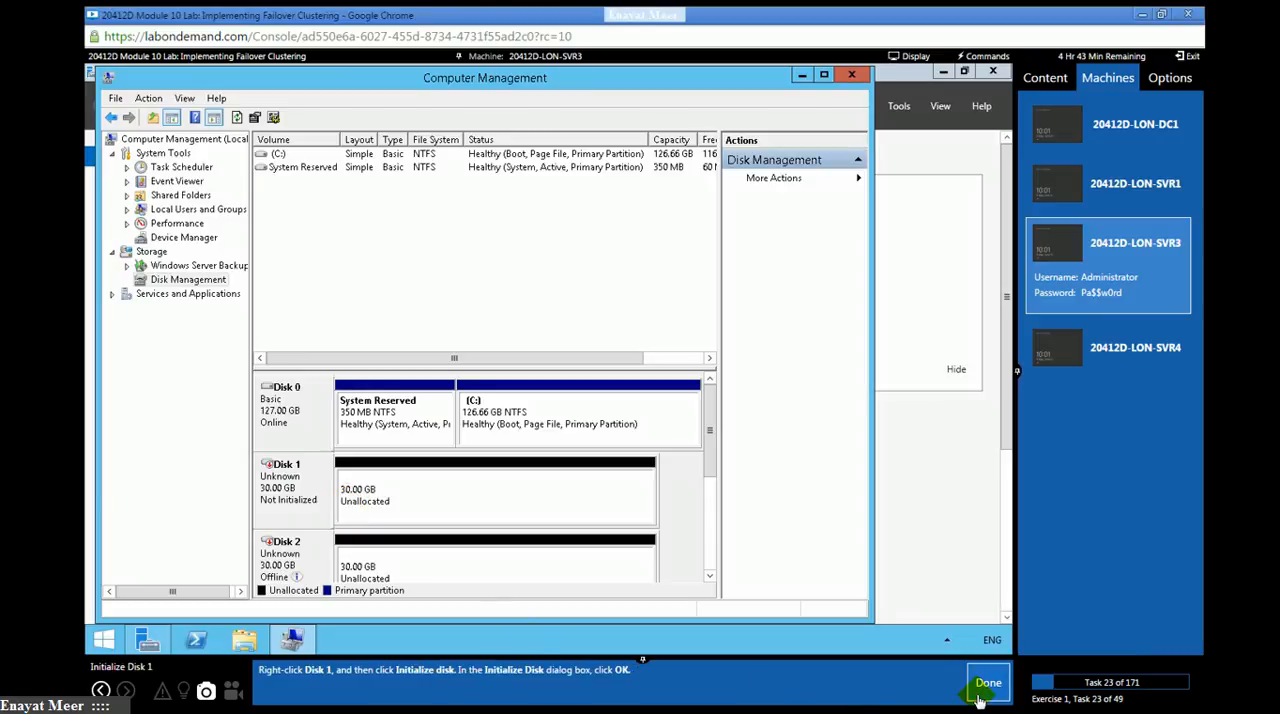
- Initialize Disk 1 with the MBR partition style and mark lab task 23 as done
{"action": "right_click", "coordinate": [292, 499]}
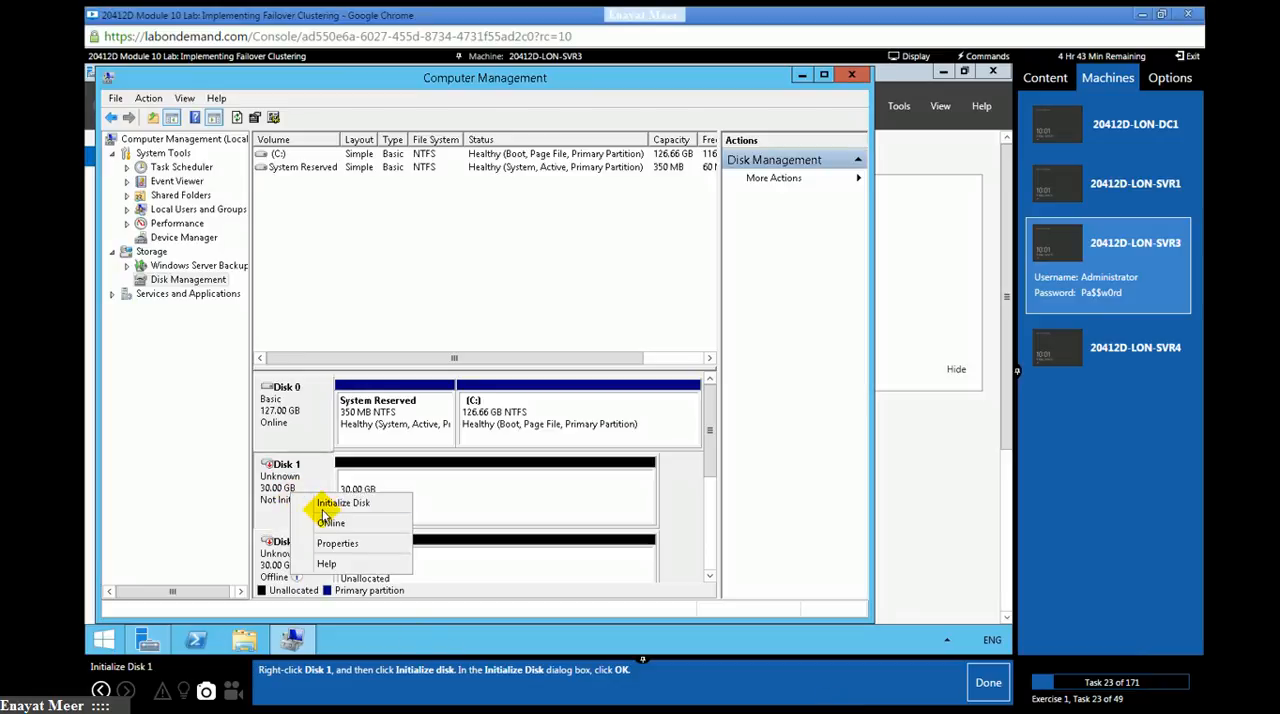
{"action": "left_click", "coordinate": [333, 504]}
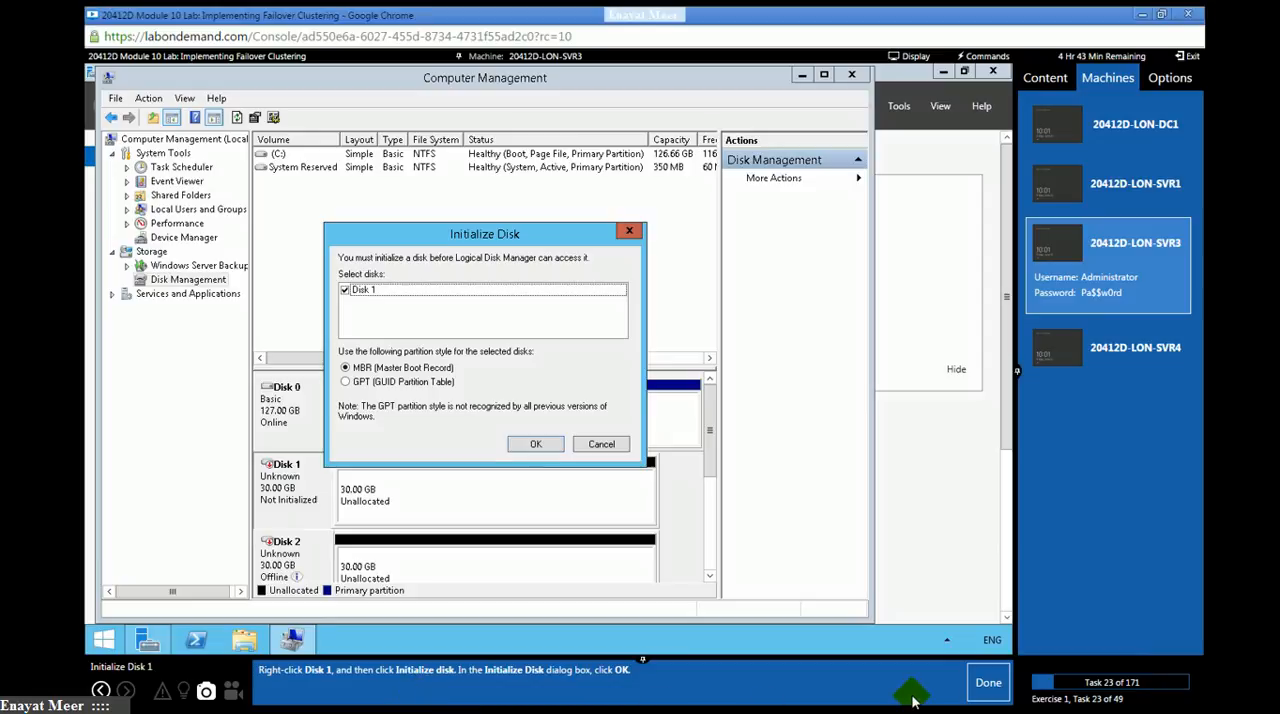
{"action": "left_click", "coordinate": [980, 692]}
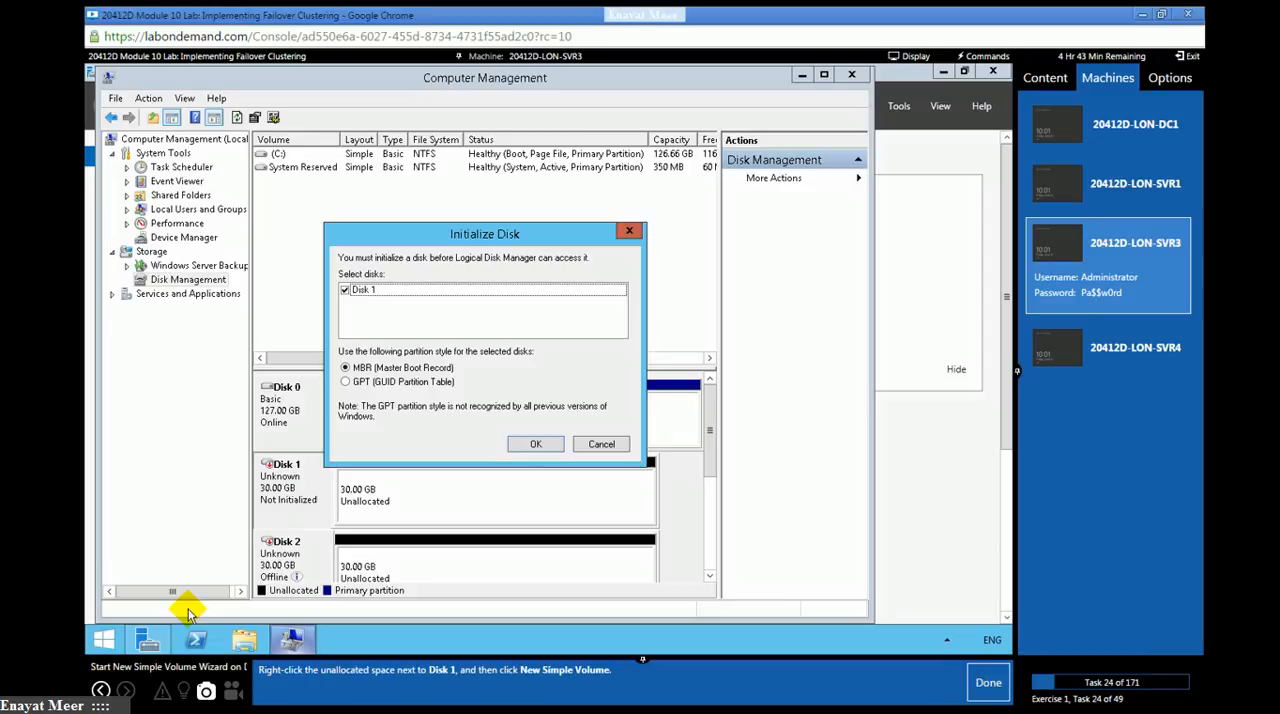
{"action": "left_click", "coordinate": [528, 447]}
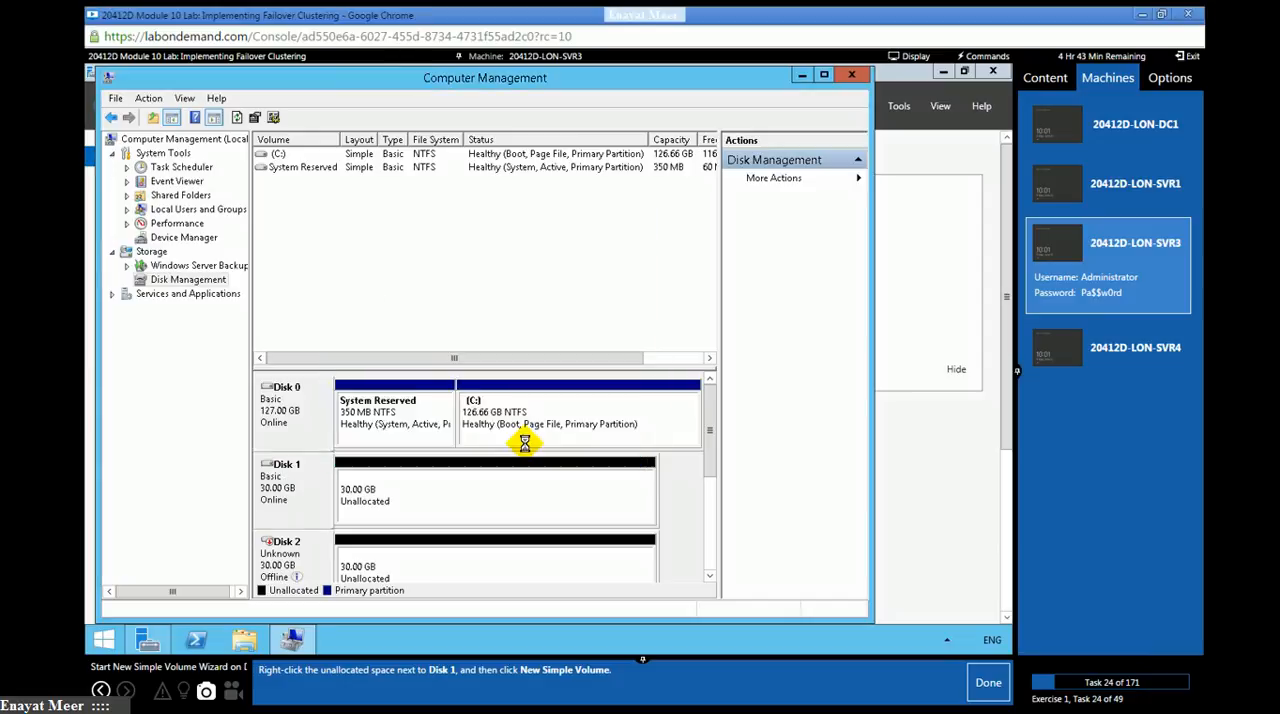
- Set up a new simple volume on Disk 1 with size 30717 MB and drive letter E, marking lab tasks 24 to 27 as done
{"action": "right_click", "coordinate": [455, 493]}
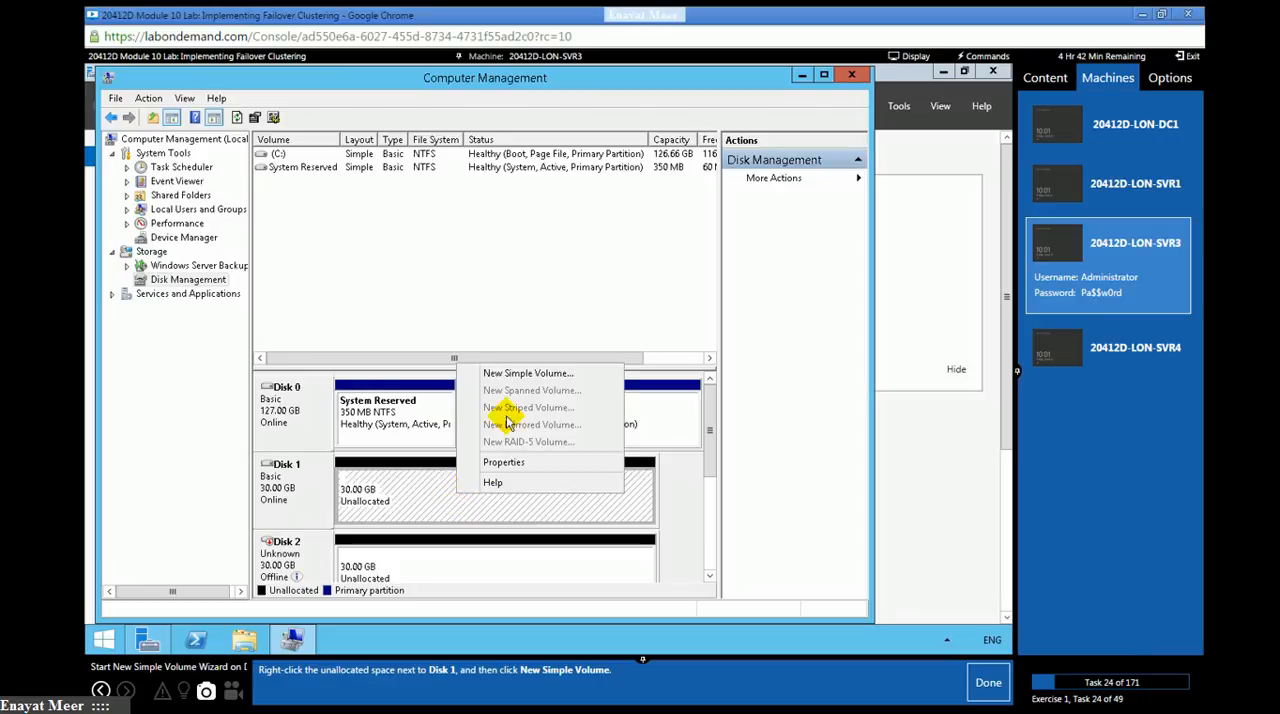
{"action": "left_click", "coordinate": [513, 377]}
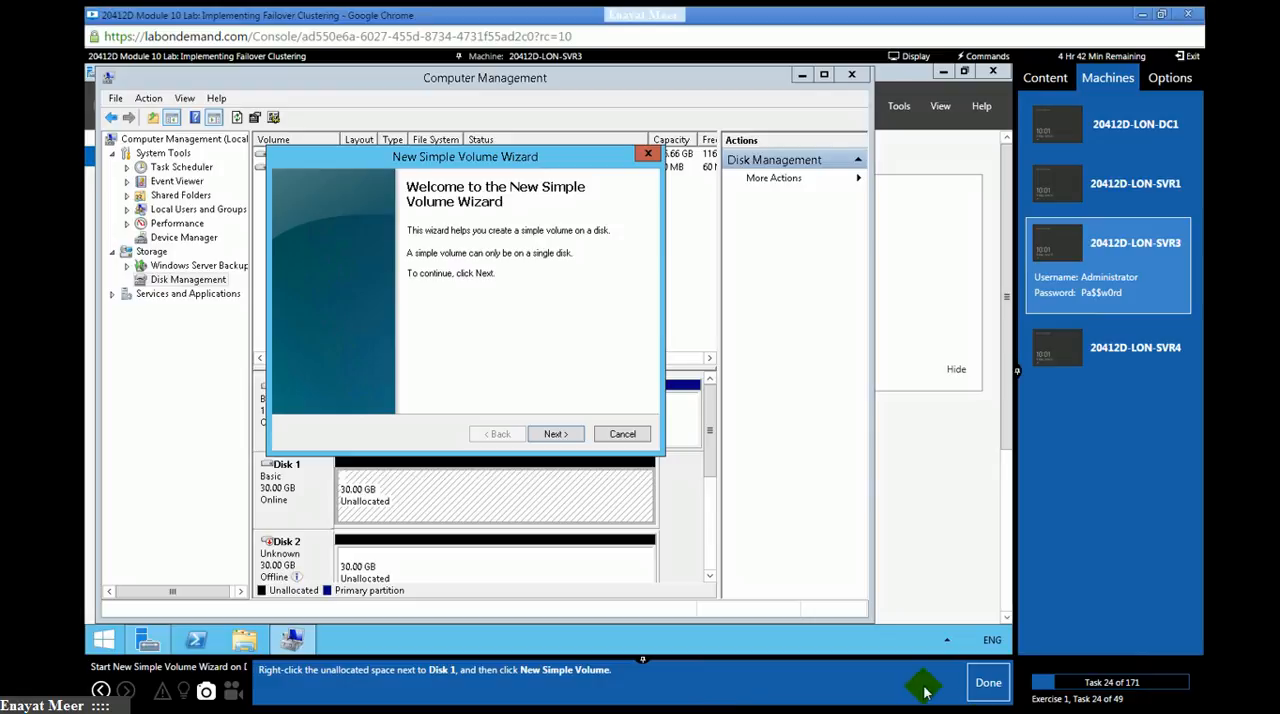
{"action": "left_click", "coordinate": [986, 682]}
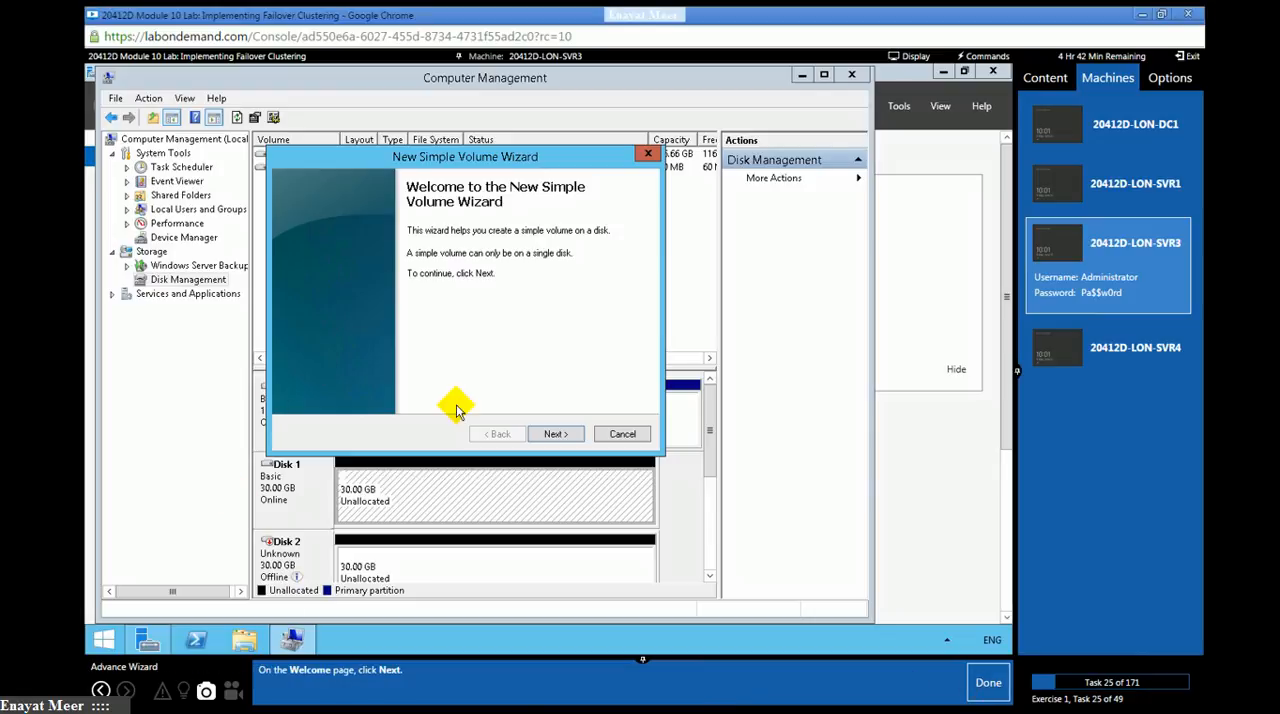
{"action": "left_click", "coordinate": [556, 436]}
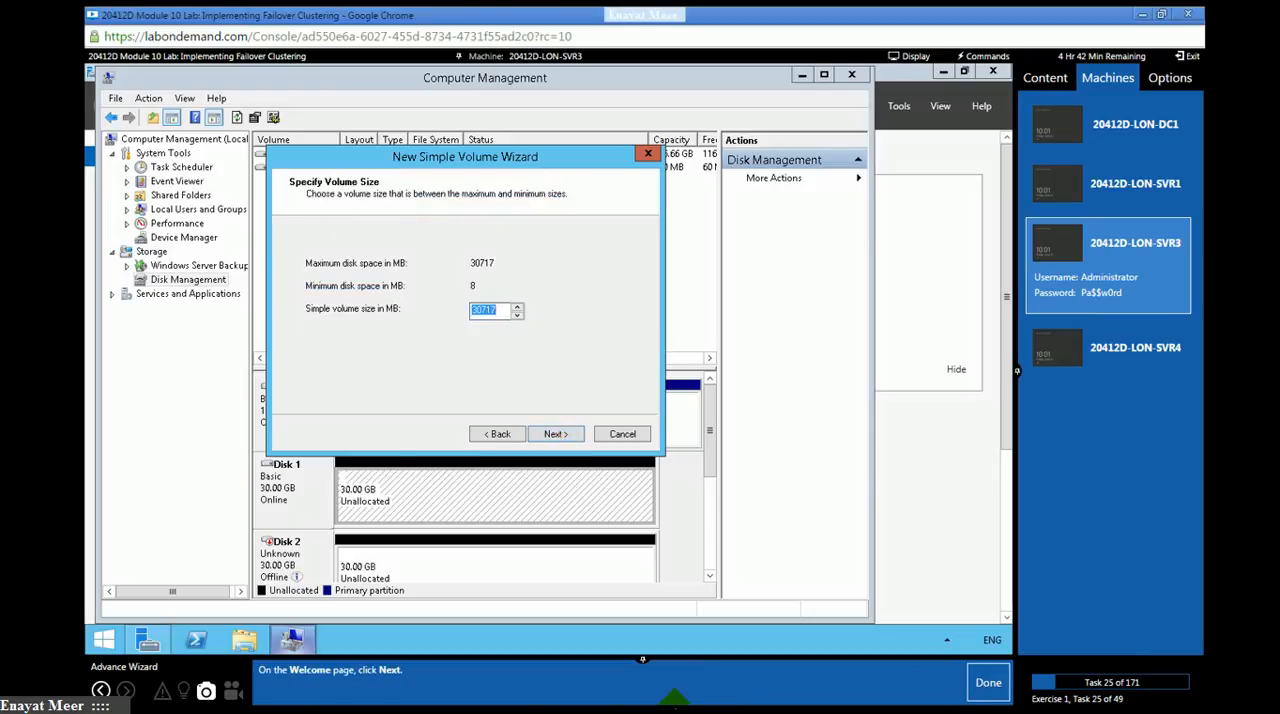
{"action": "left_click", "coordinate": [993, 692]}
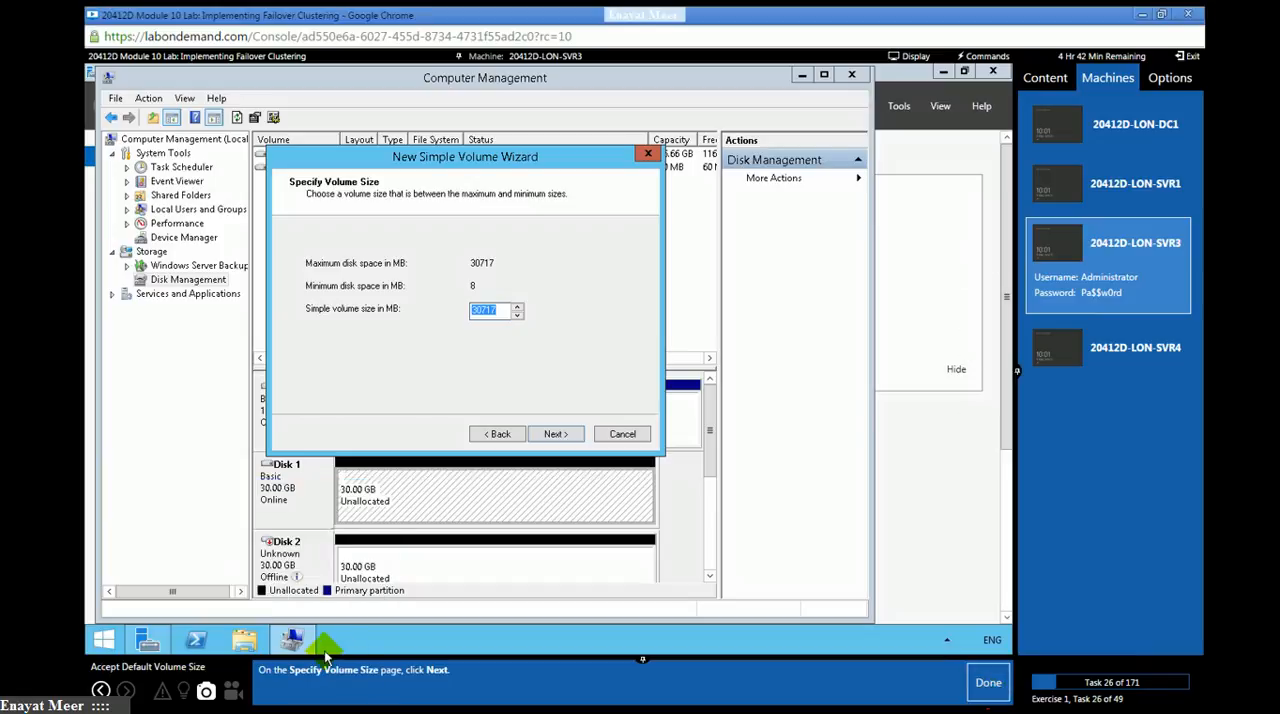
{"action": "left_click", "coordinate": [551, 433]}
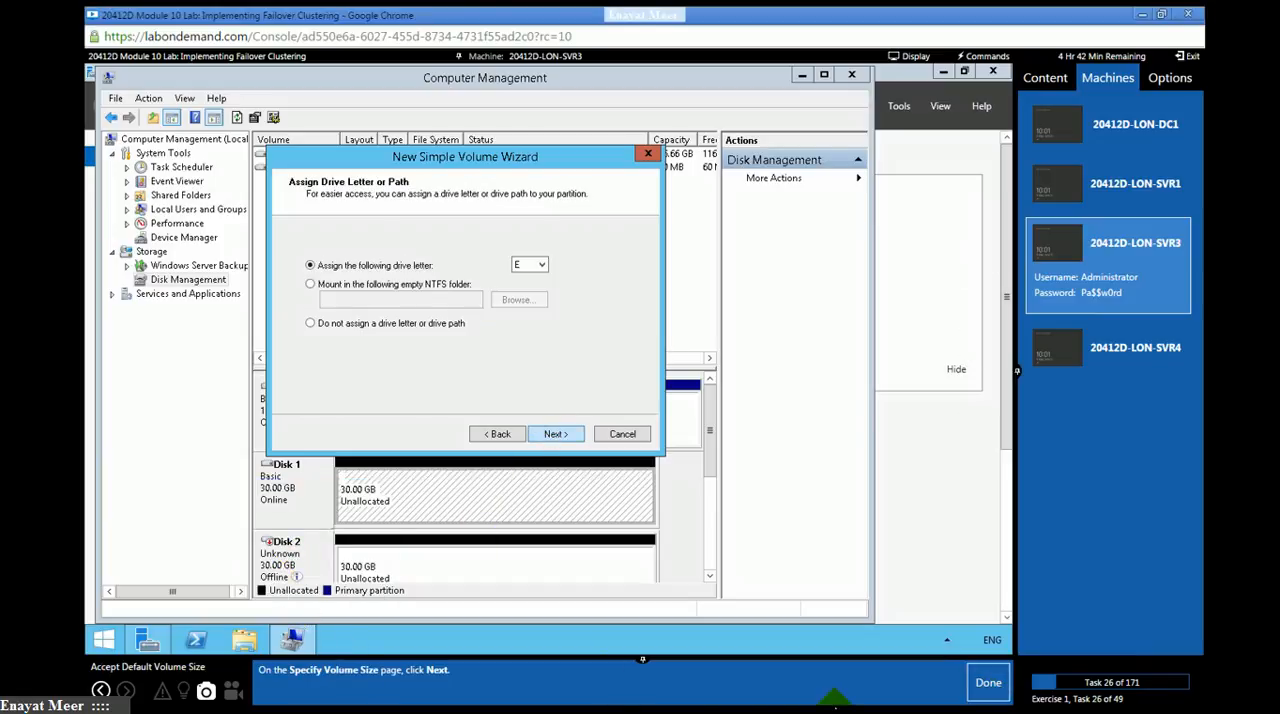
{"action": "left_click", "coordinate": [990, 690]}
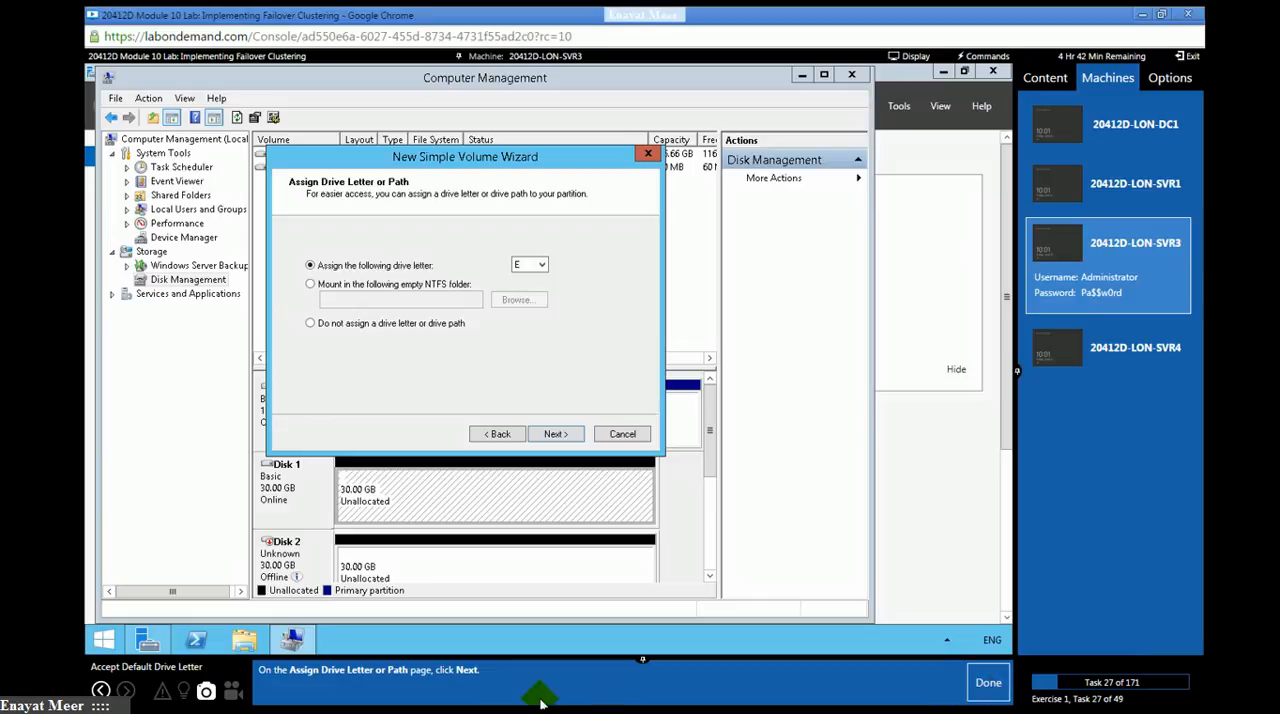
{"action": "left_click", "coordinate": [553, 434]}
{"action": "left_click", "coordinate": [988, 697]}
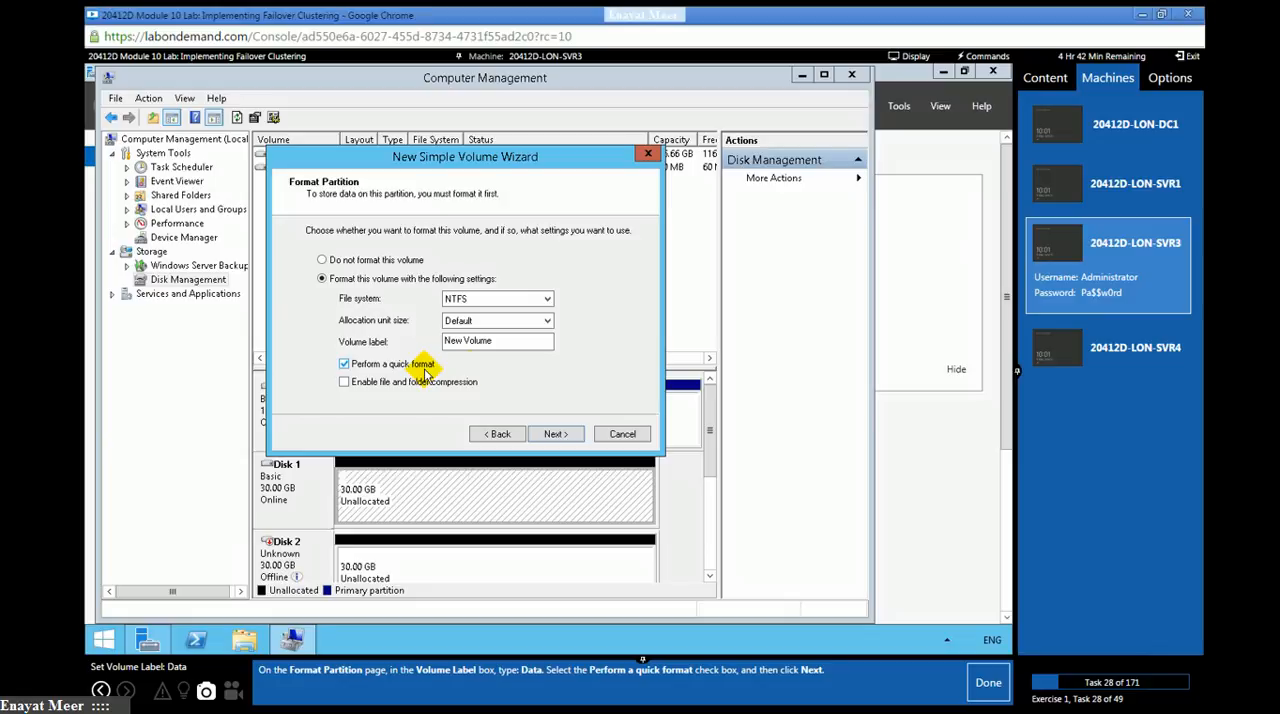
- Label the new volume Data, create it with an NTFS quick format, and mark lab tasks 28 and 29 as done
{"action": "left_click_drag", "start_coordinate": [500, 341], "coordinate": [356, 337]}
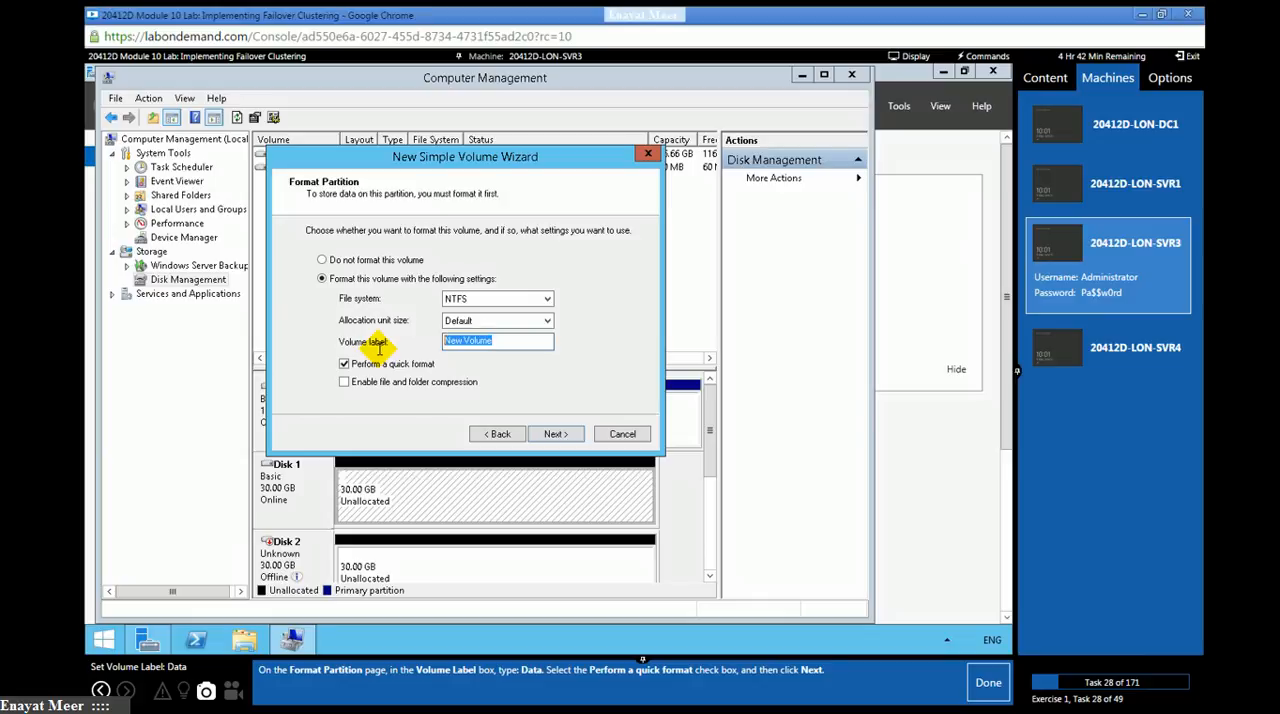
{"action": "type", "text": "Data"}
{"action": "left_click", "coordinate": [553, 437]}
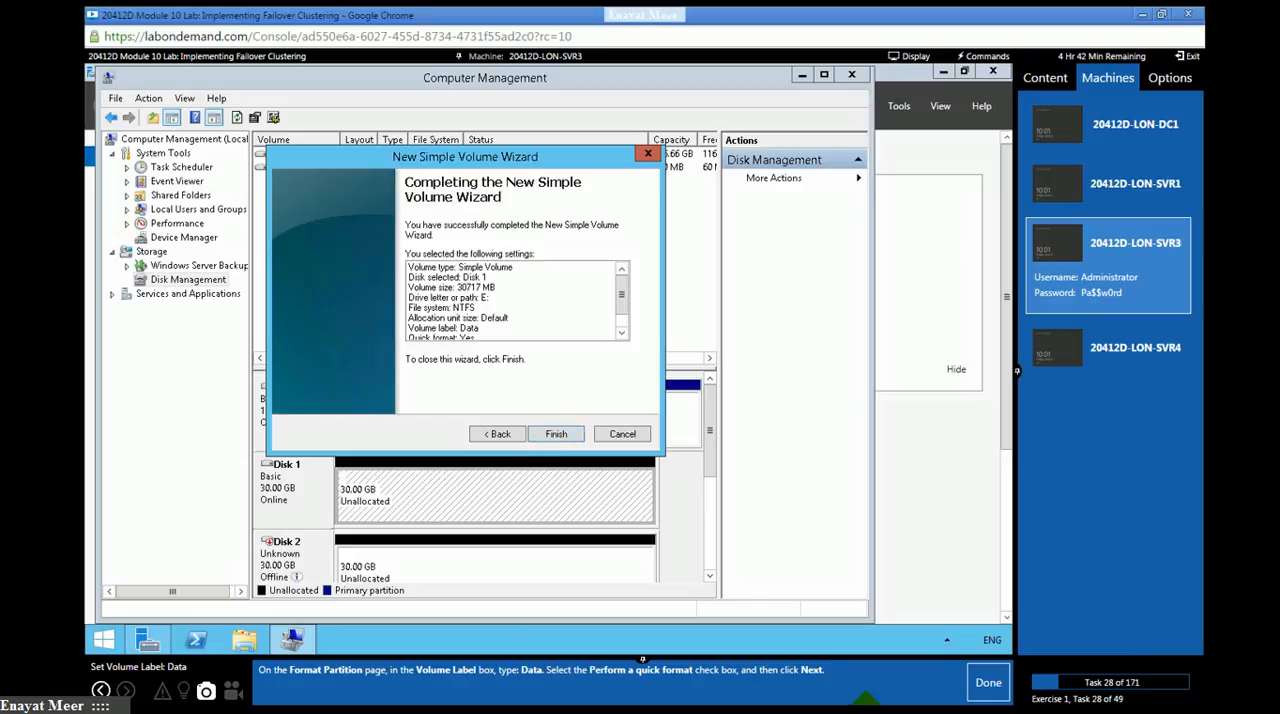
{"action": "left_click", "coordinate": [962, 688]}
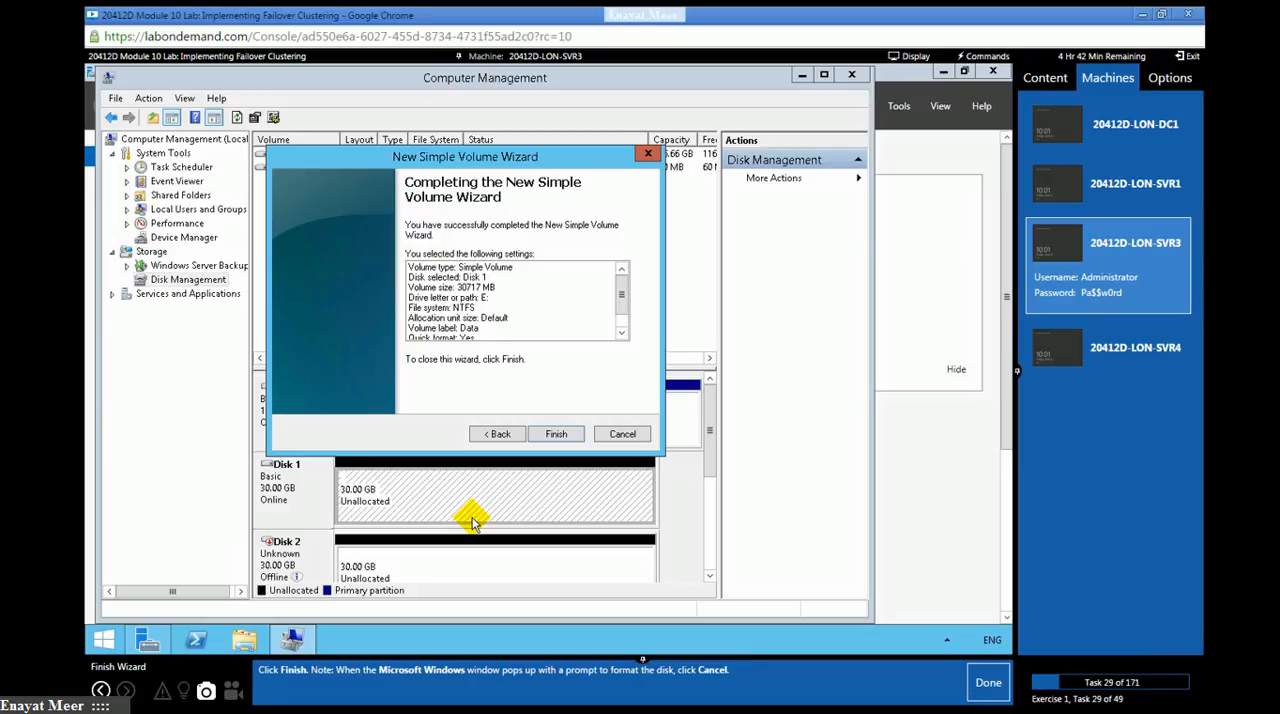
{"action": "left_click", "coordinate": [557, 434]}
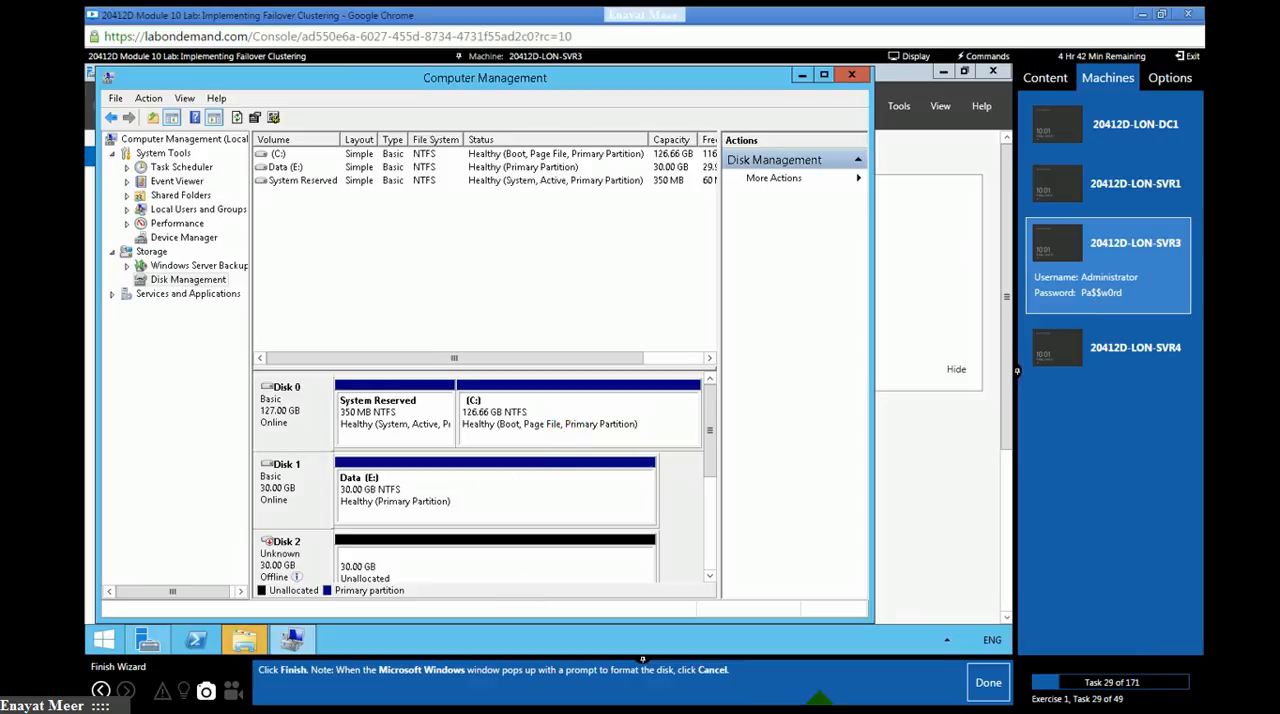
{"action": "left_click", "coordinate": [988, 688]}
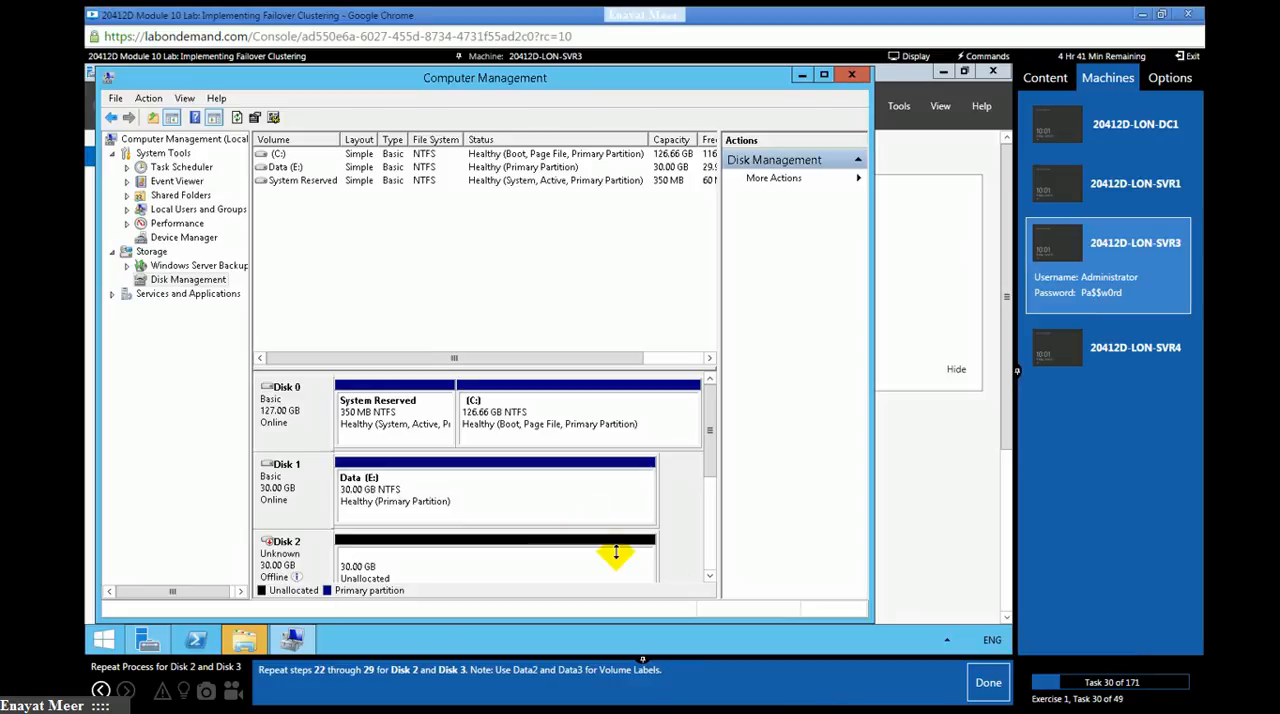
- Bring Disk 2 online and initialize it
{"action": "left_click", "coordinate": [708, 580]}
{"action": "left_click", "coordinate": [708, 580]}
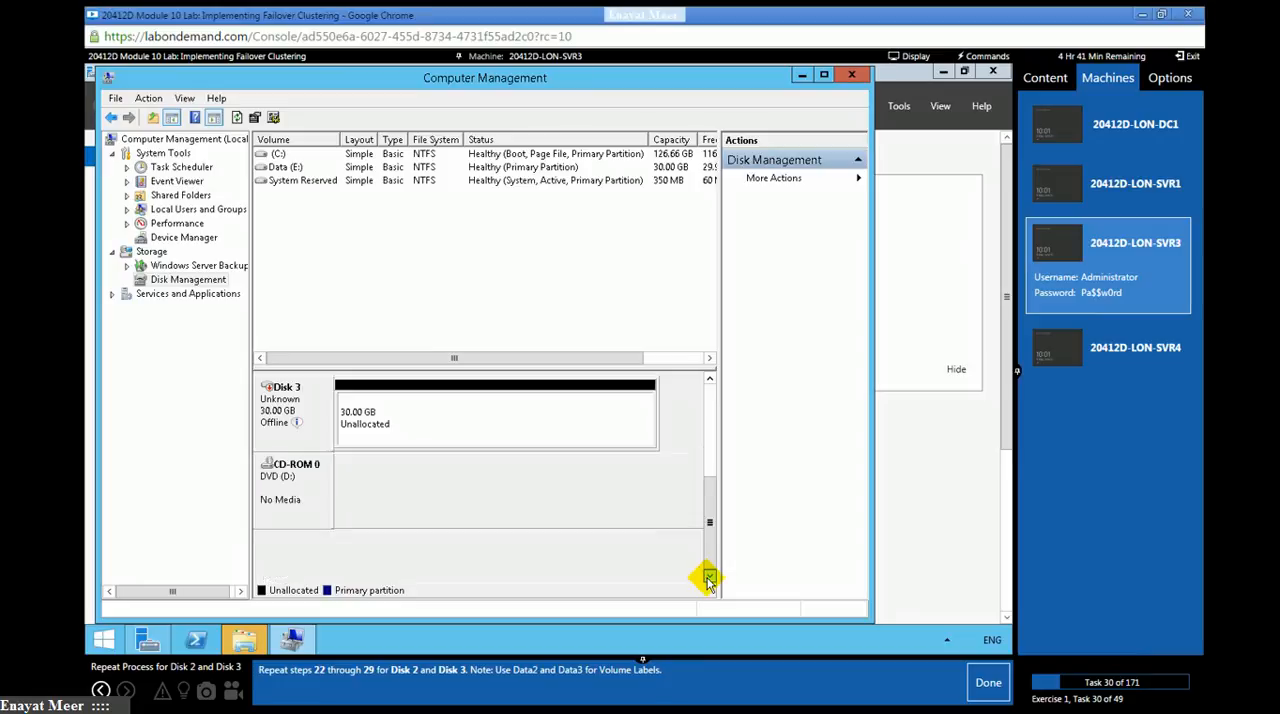
{"action": "left_click", "coordinate": [709, 378]}
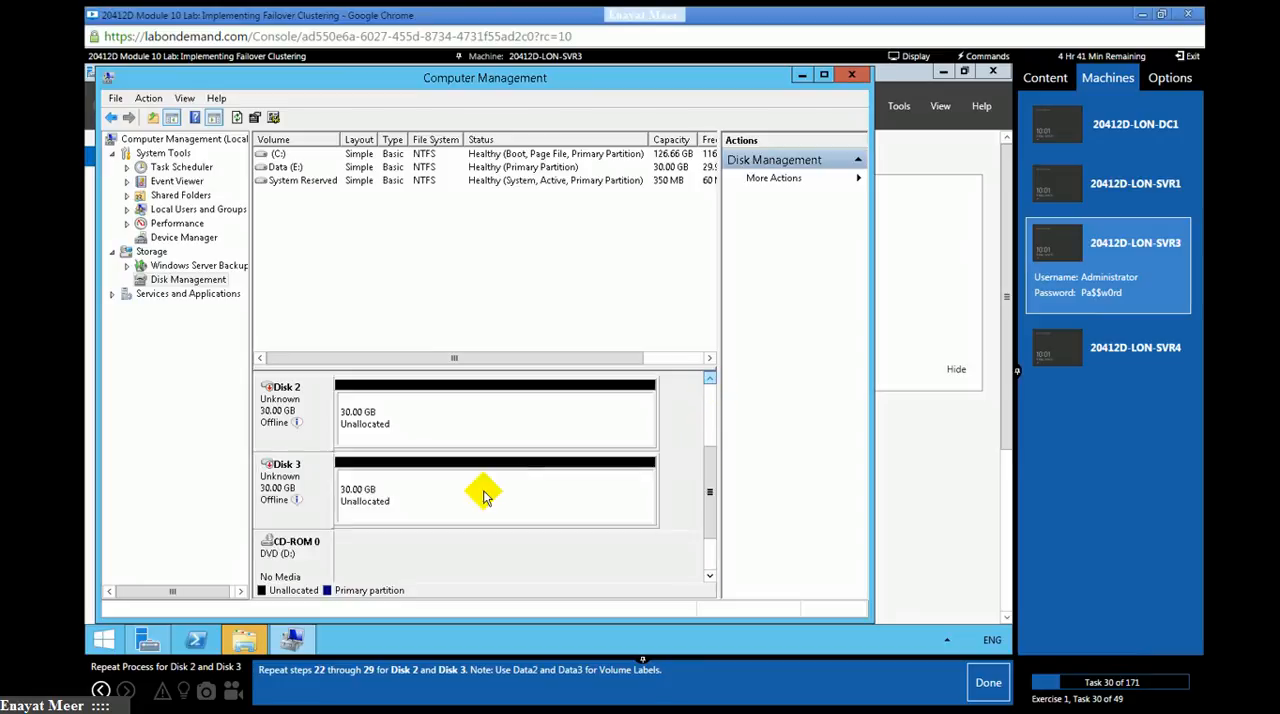
{"action": "right_click", "coordinate": [293, 416]}
{"action": "left_click", "coordinate": [323, 423]}
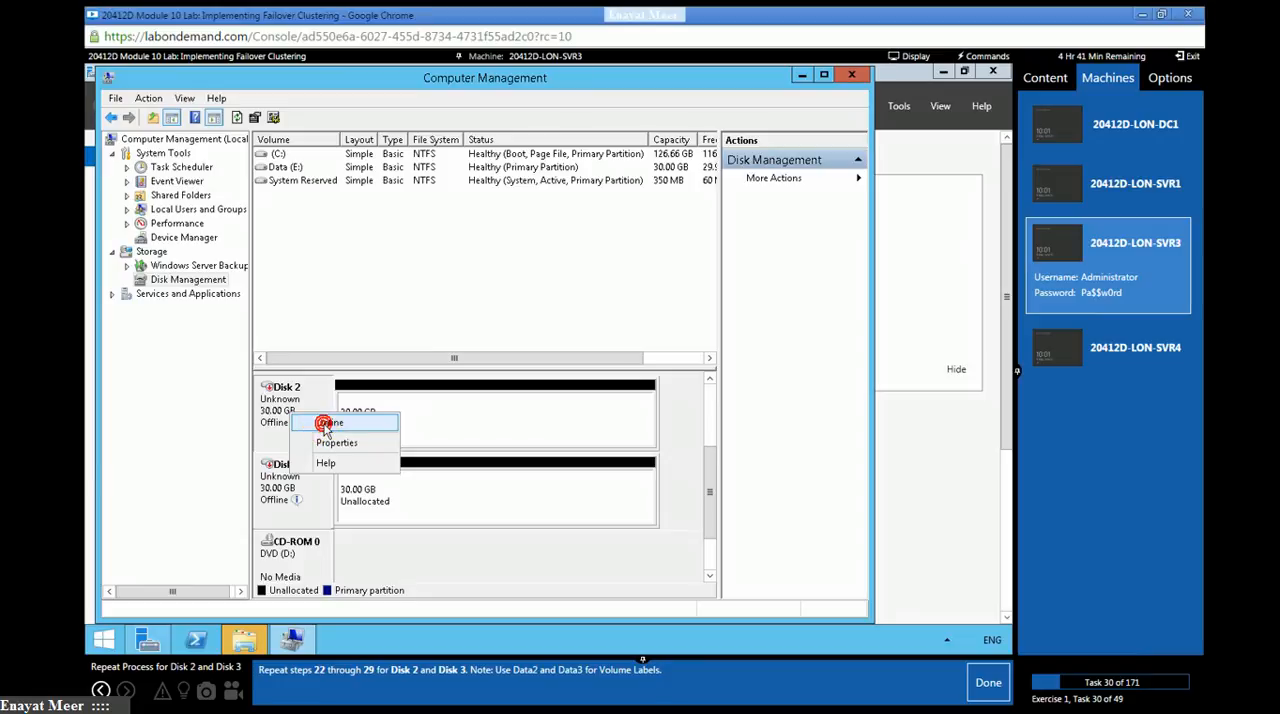
{"action": "right_click", "coordinate": [298, 412]}
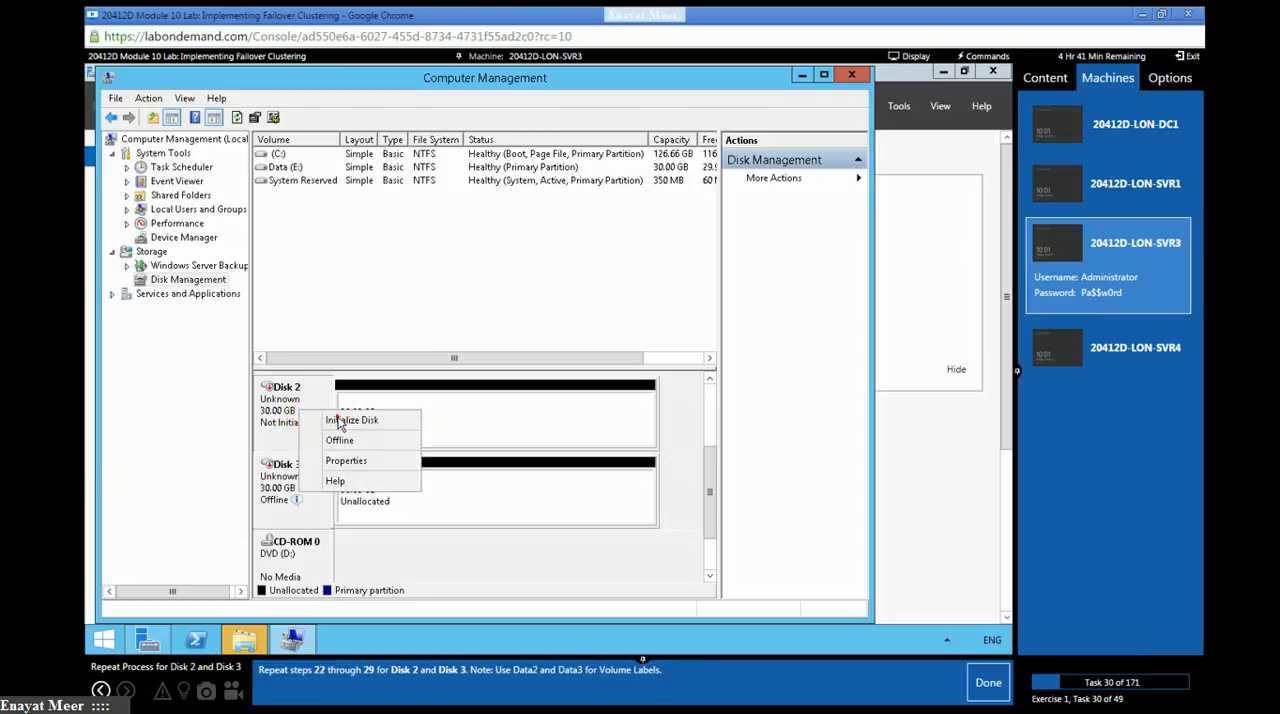
{"action": "left_click", "coordinate": [338, 421]}
{"action": "left_click", "coordinate": [515, 444]}
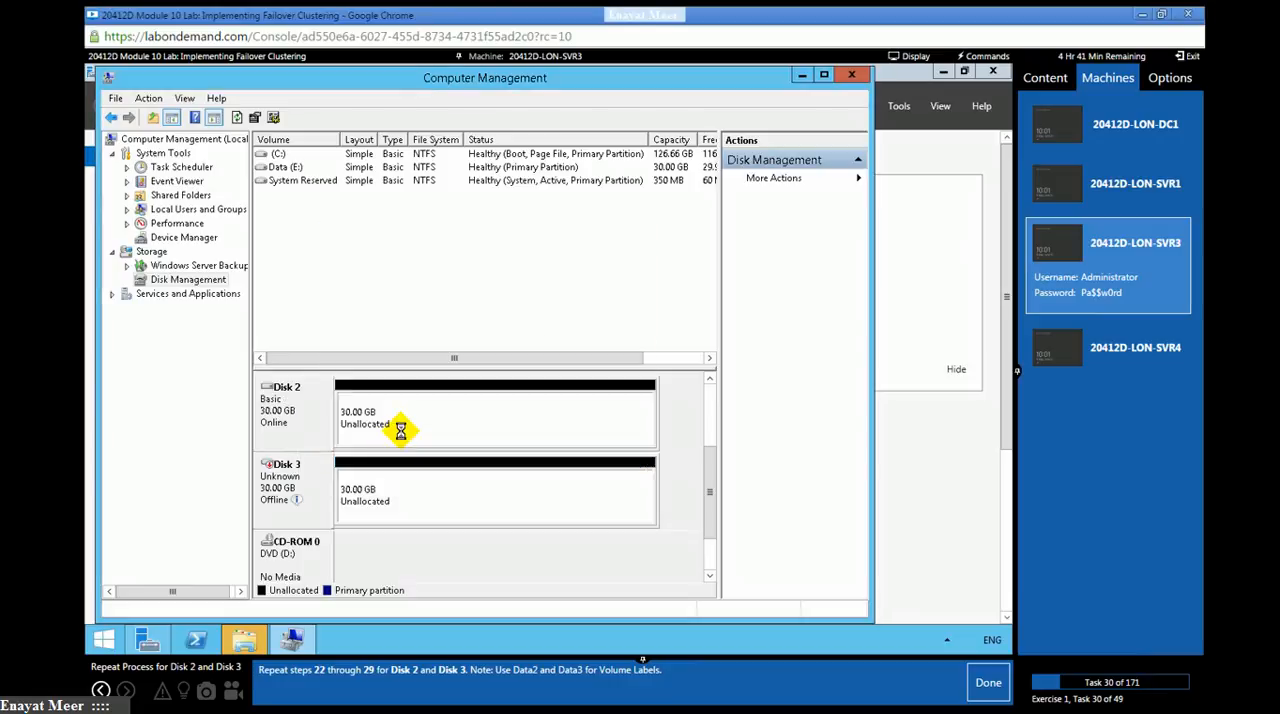
- Set up a new simple volume on Disk 2 with size 30717 MB and drive letter F
{"action": "right_click", "coordinate": [402, 418]}
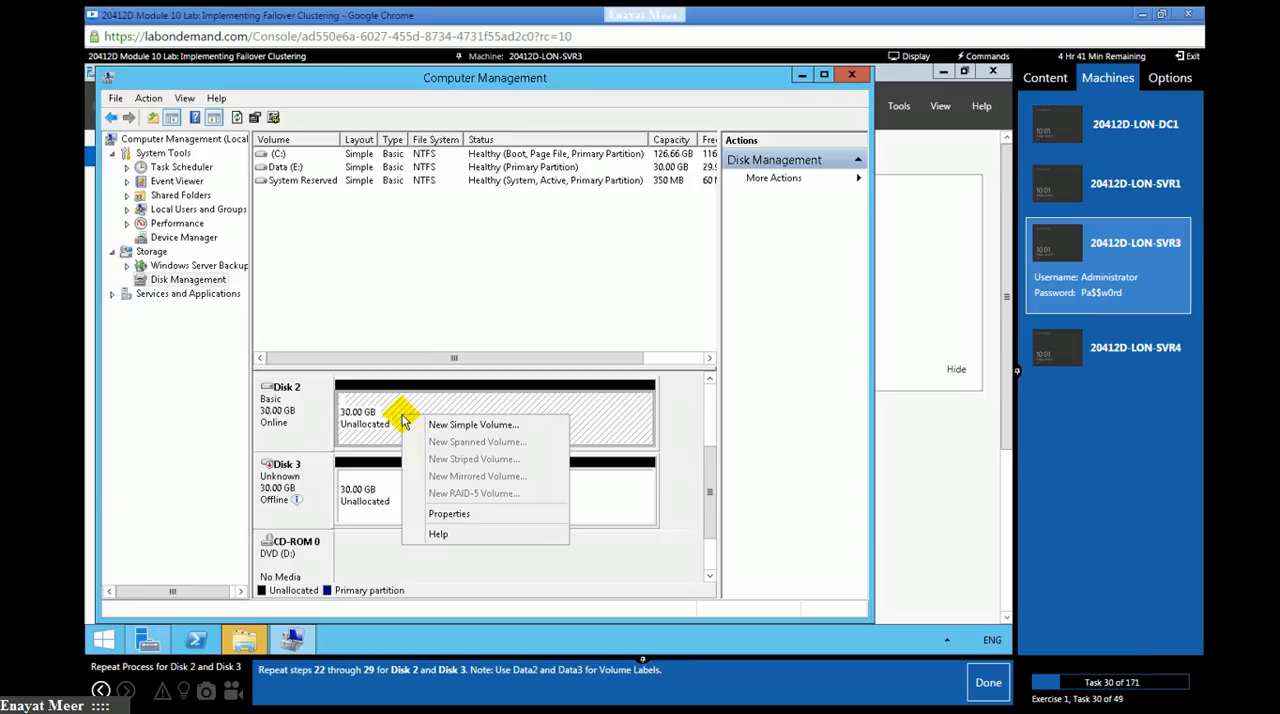
{"action": "left_click", "coordinate": [432, 425]}
{"action": "left_click", "coordinate": [542, 434]}
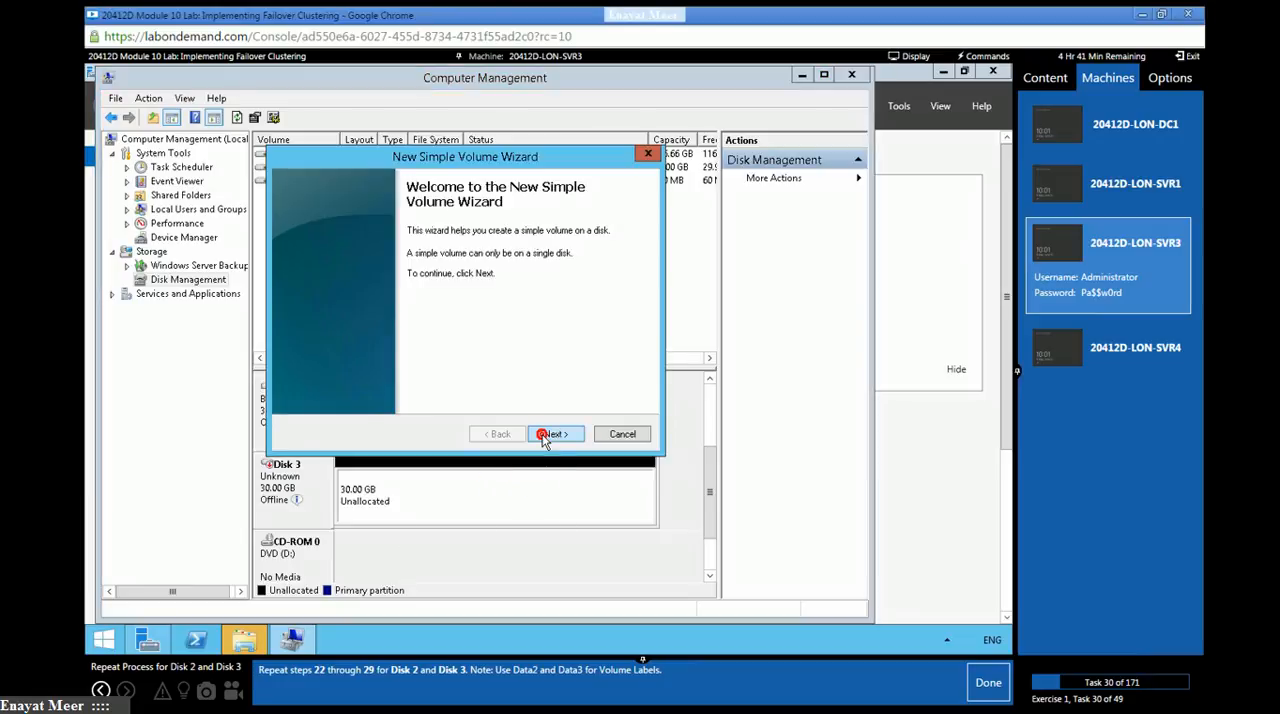
{"action": "left_click", "coordinate": [543, 436]}
{"action": "left_click", "coordinate": [543, 436]}
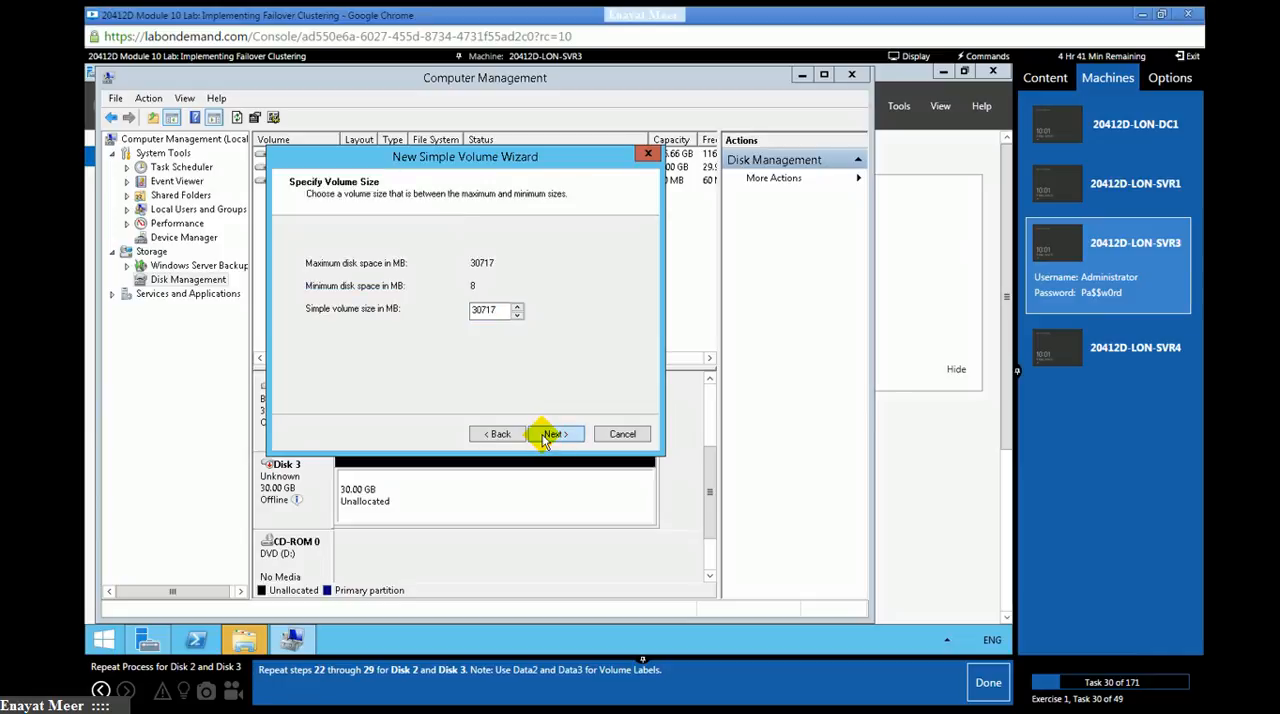
{"action": "left_click", "coordinate": [543, 437]}
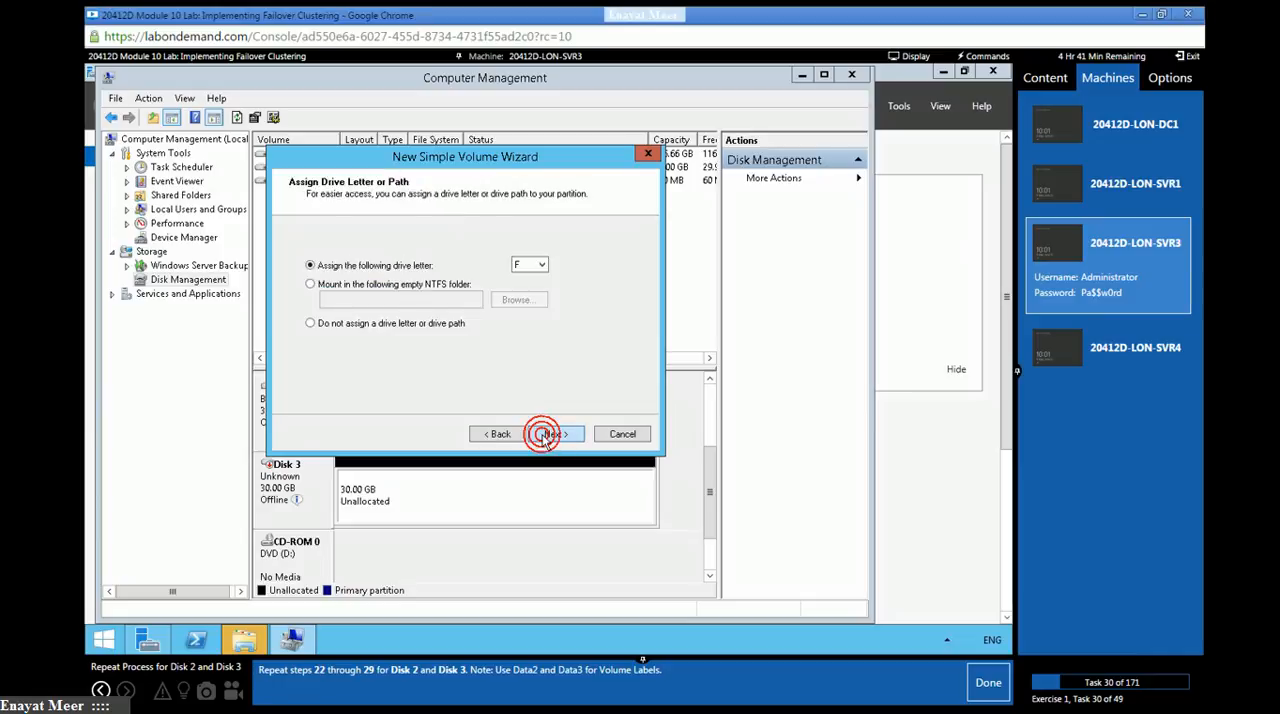
- Label the Disk 2 volume Data and create it with an NTFS quick format
{"action": "left_click_drag", "start_coordinate": [500, 342], "coordinate": [348, 352]}
{"action": "type", "text": "Data"}
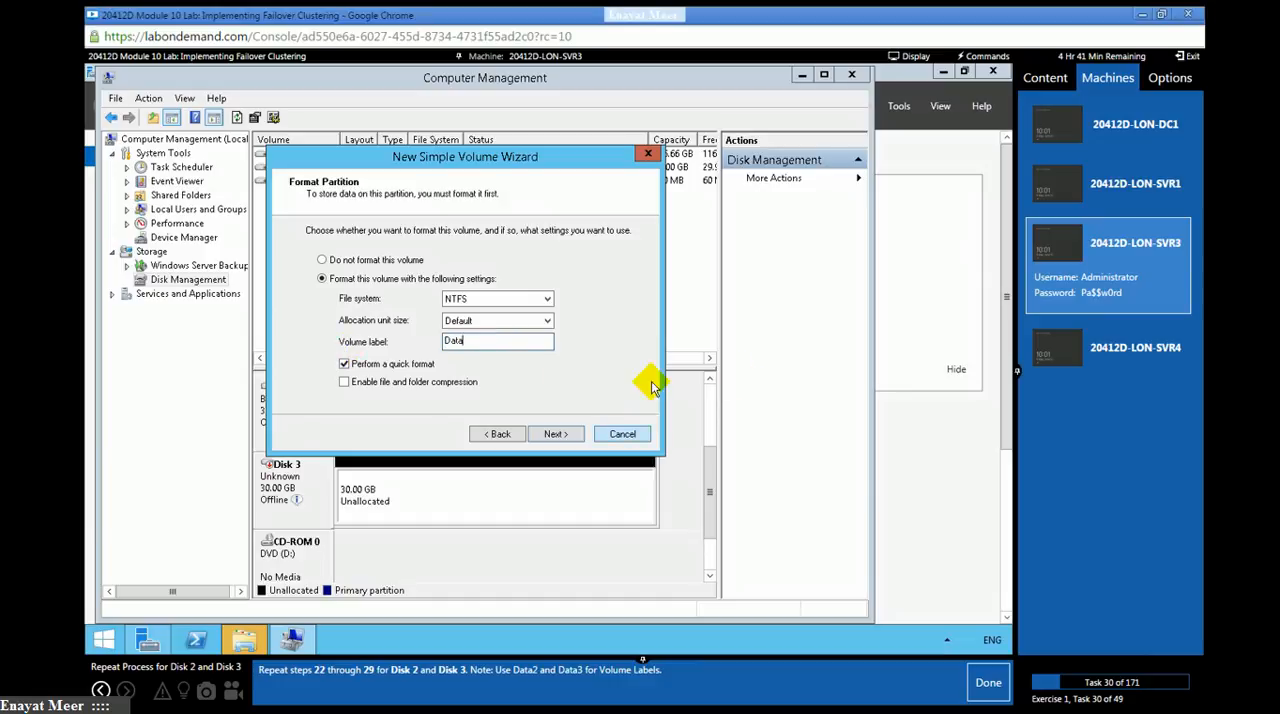
{"action": "left_click", "coordinate": [556, 434]}
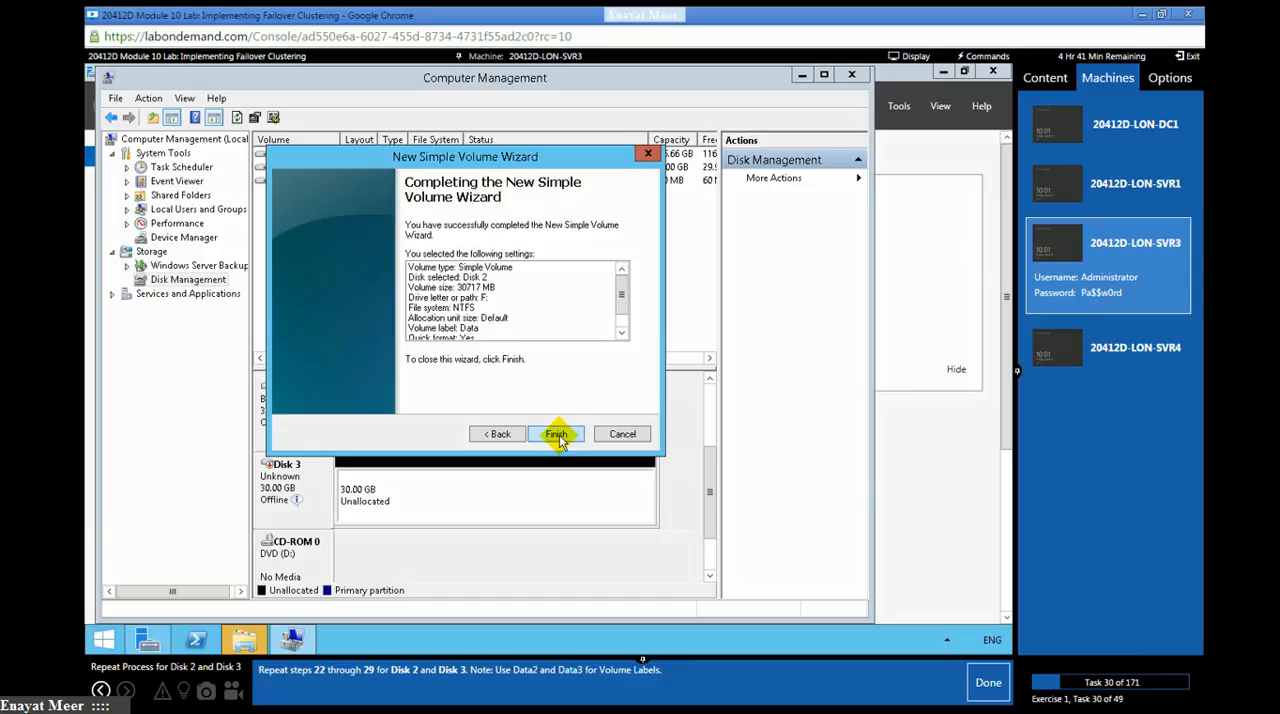
{"action": "left_click", "coordinate": [559, 434]}
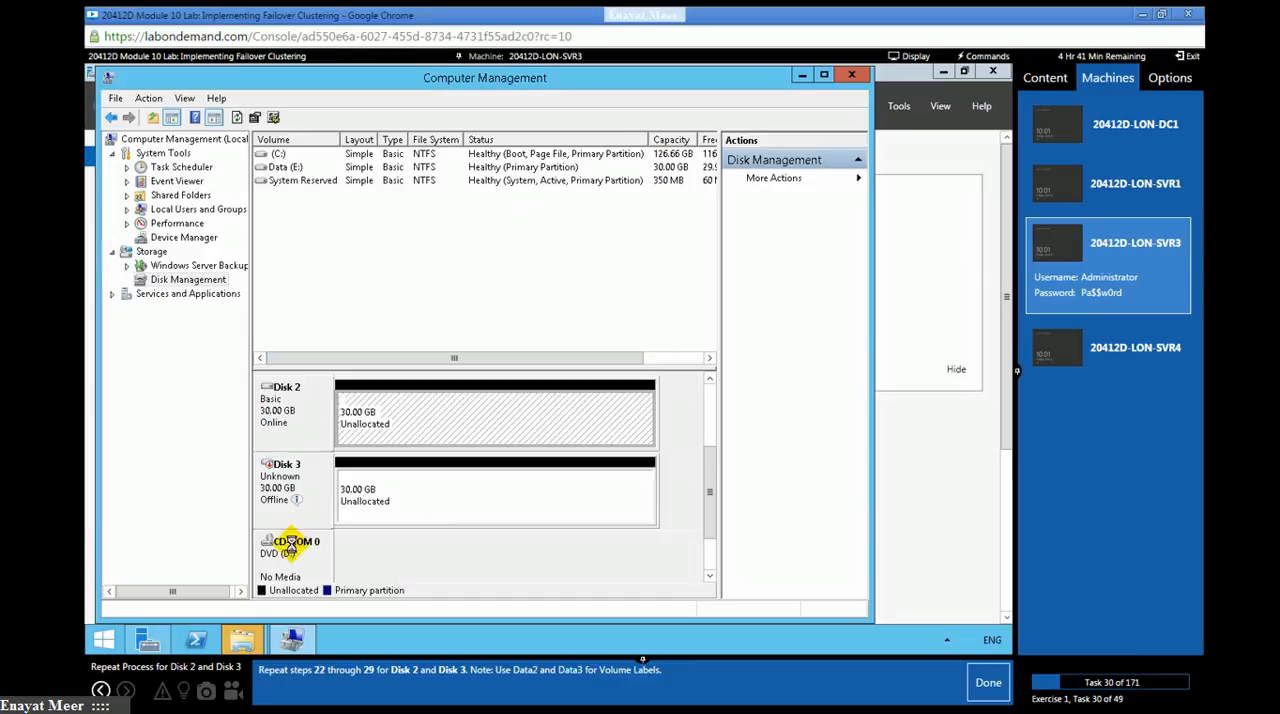
- Bring Disk 3 online and initialize it
{"action": "mouse_move", "coordinate": [292, 490]}
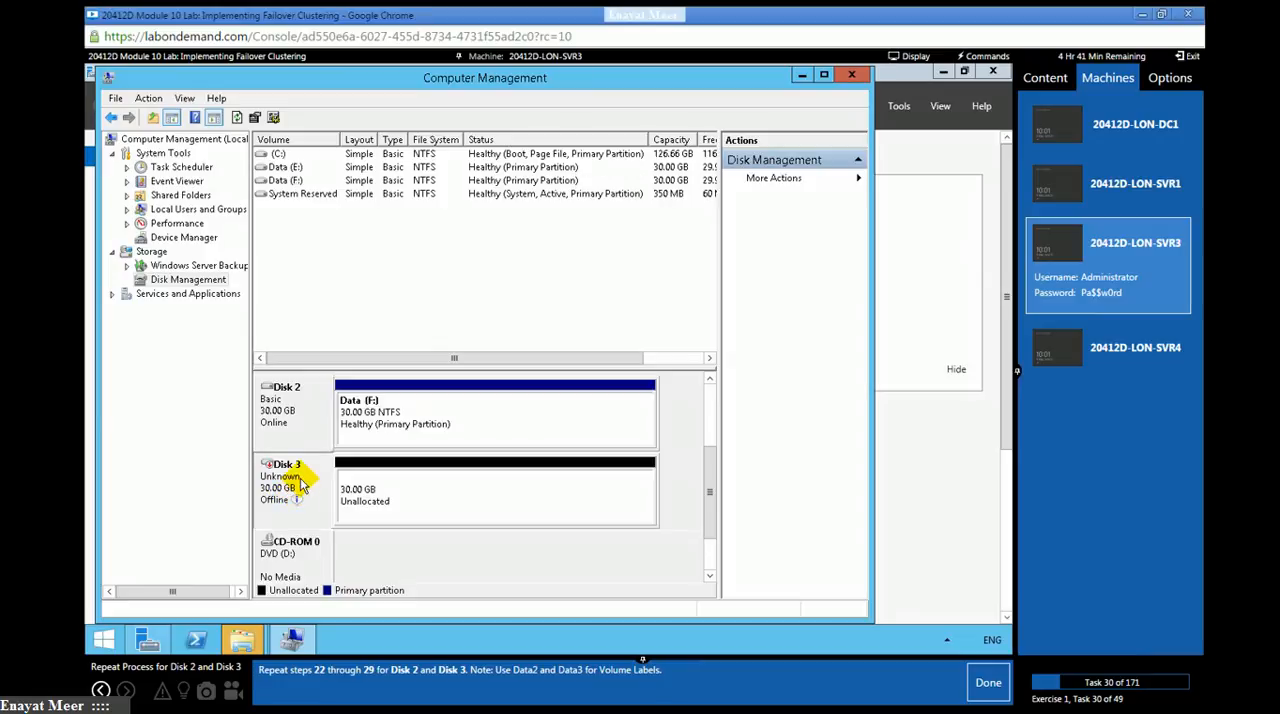
{"action": "right_click", "coordinate": [297, 484]}
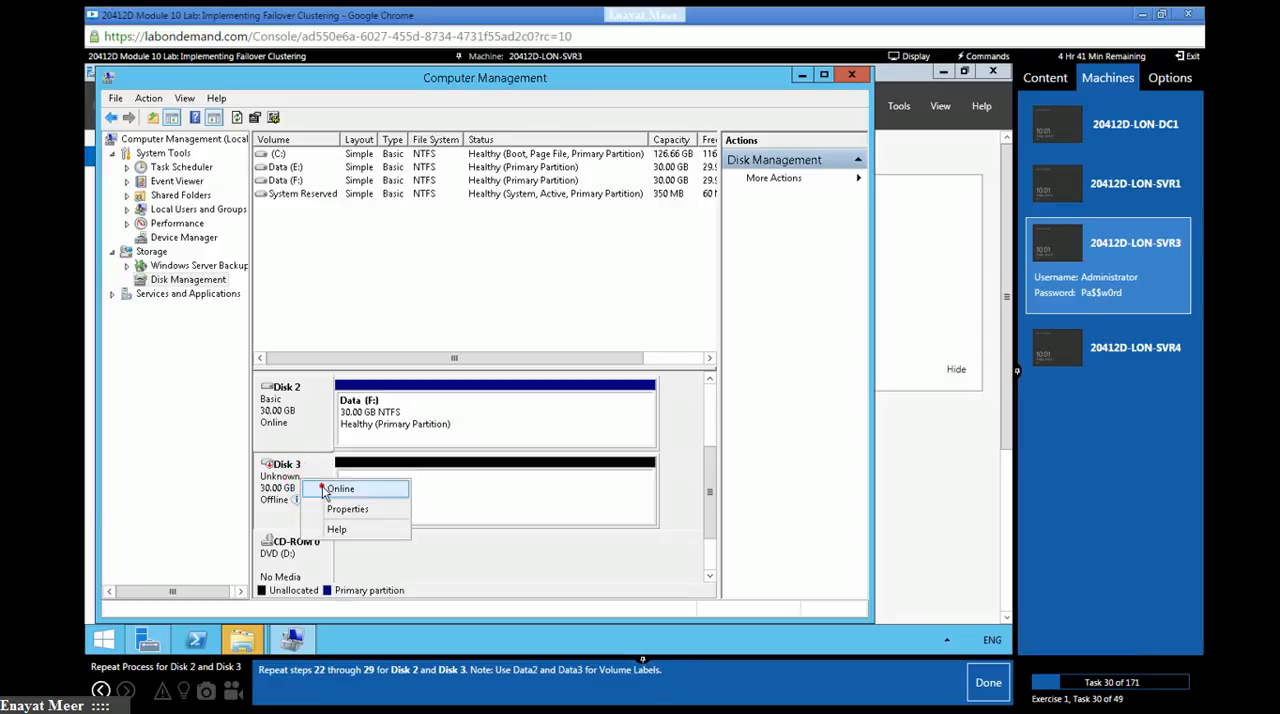
{"action": "left_click", "coordinate": [340, 488]}
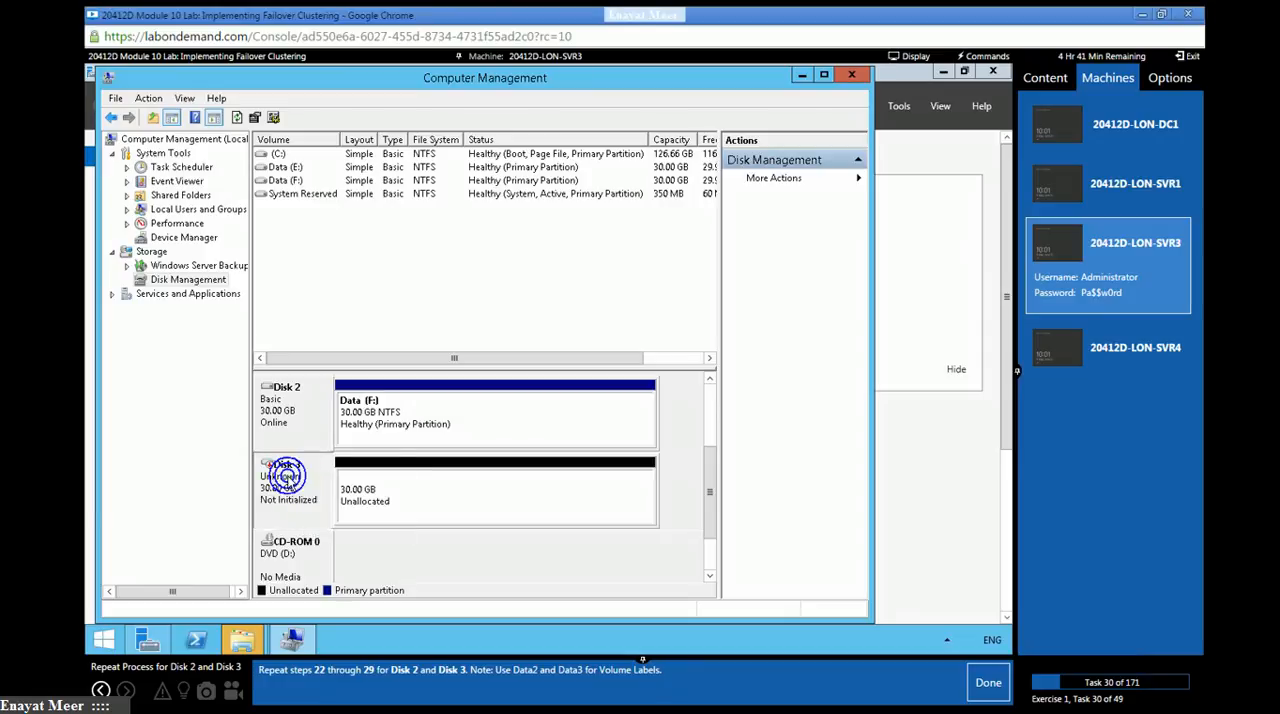
{"action": "right_click", "coordinate": [289, 481]}
{"action": "left_click", "coordinate": [313, 489]}
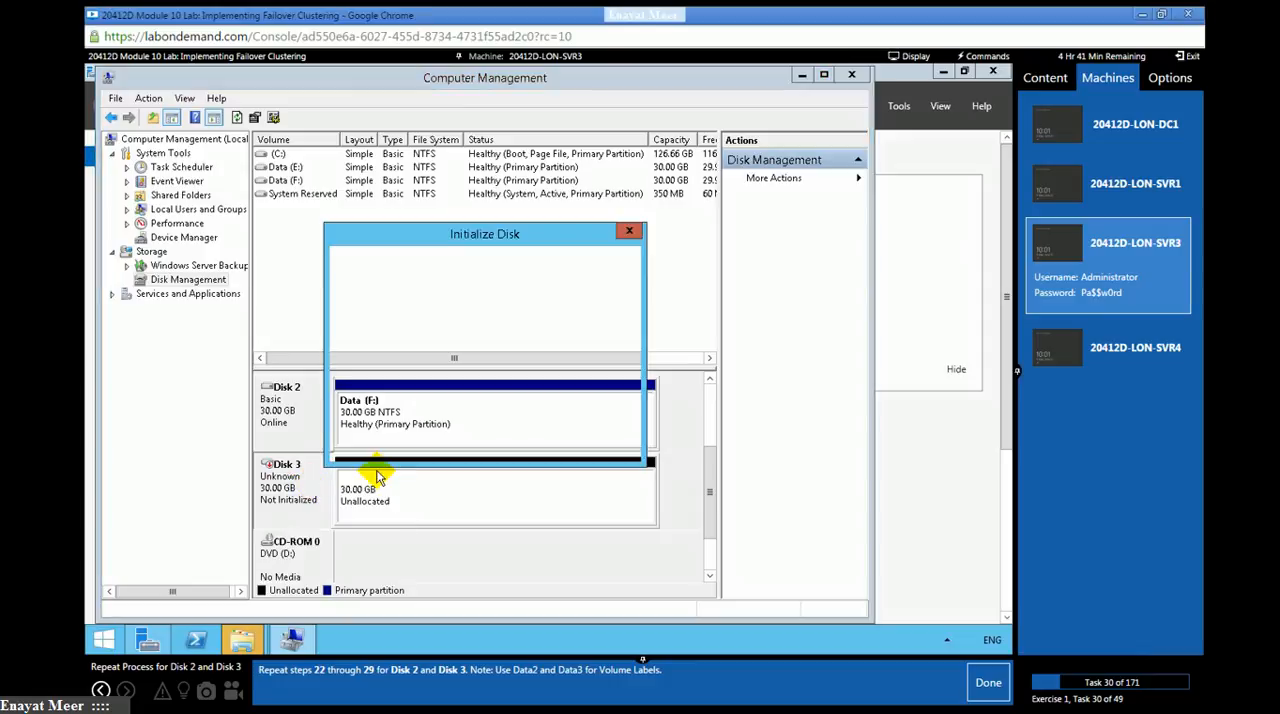
{"action": "left_click", "coordinate": [535, 446]}
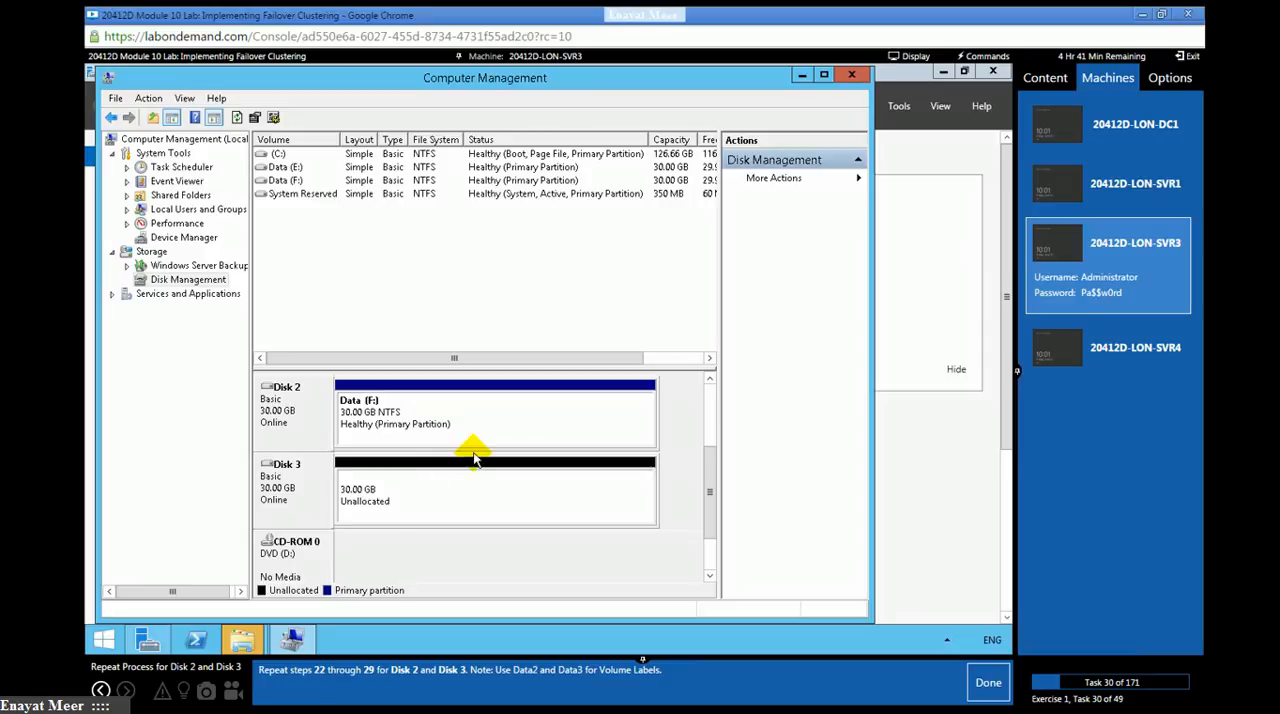
- Set up a new simple volume on Disk 3 with size 30717 MB and drive letter G
{"action": "left_click", "coordinate": [435, 493]}
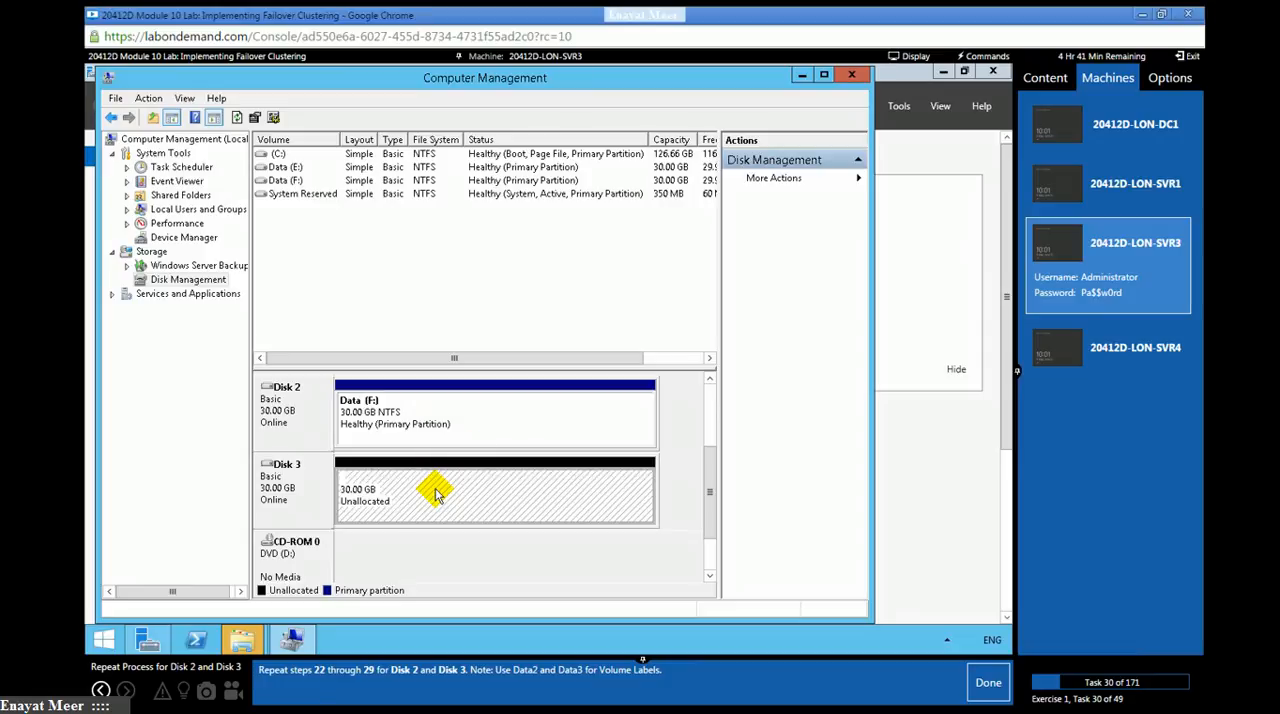
{"action": "right_click", "coordinate": [435, 493]}
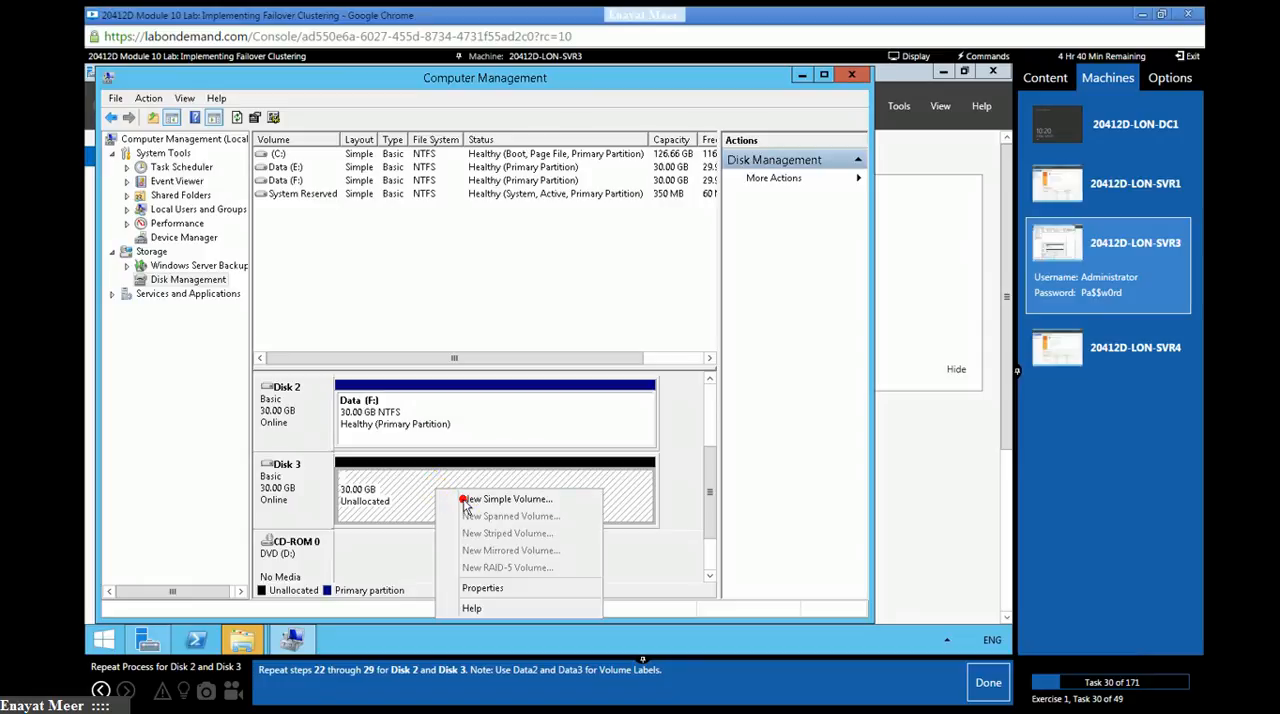
{"action": "left_click", "coordinate": [495, 499]}
{"action": "left_click", "coordinate": [552, 436]}
{"action": "left_click", "coordinate": [553, 436]}
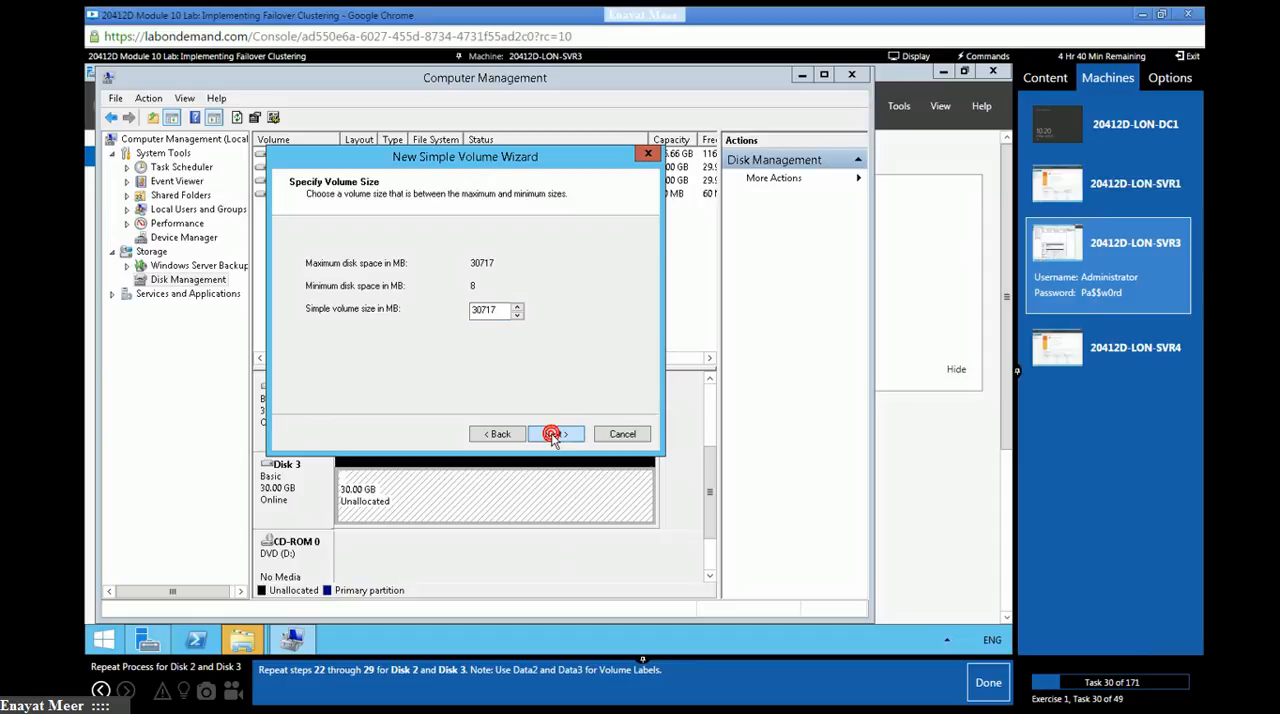
{"action": "left_click", "coordinate": [553, 436]}
- Label the Disk 3 volume Data, create it with an NTFS quick format, and mark lab task 30 as done
{"action": "left_click", "coordinate": [505, 346]}
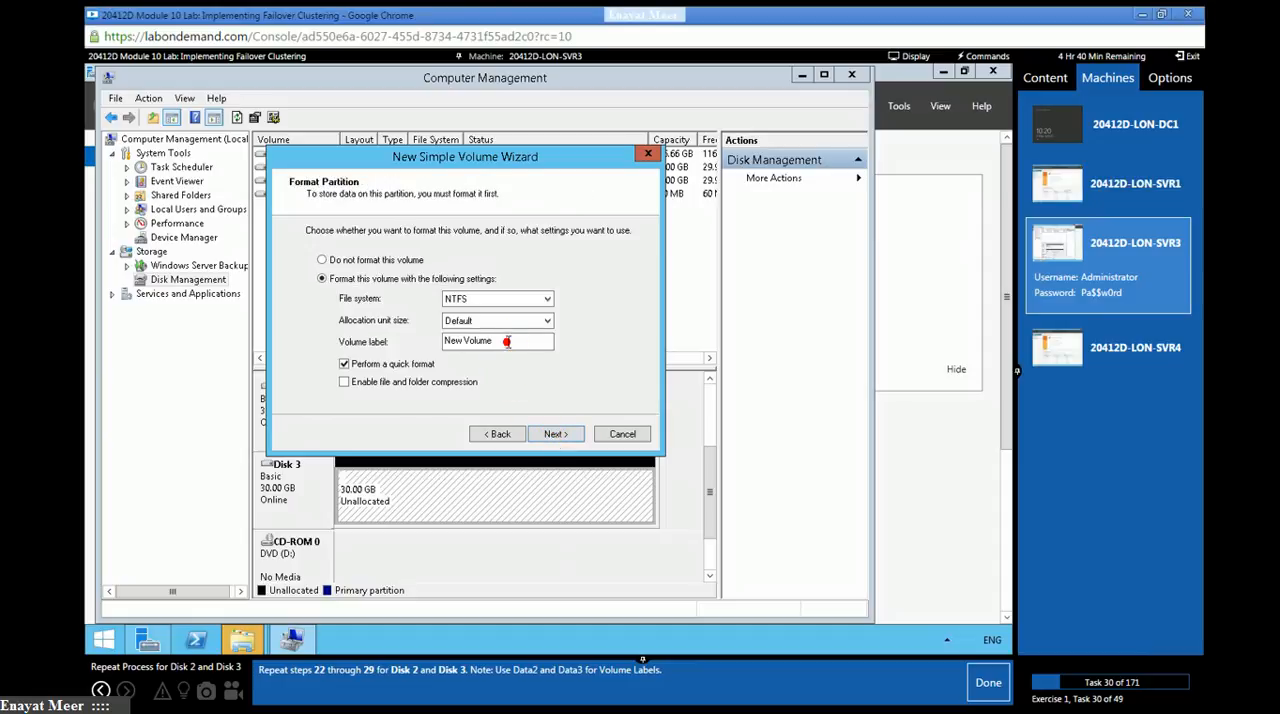
{"action": "key", "text": "ctrl+a"}
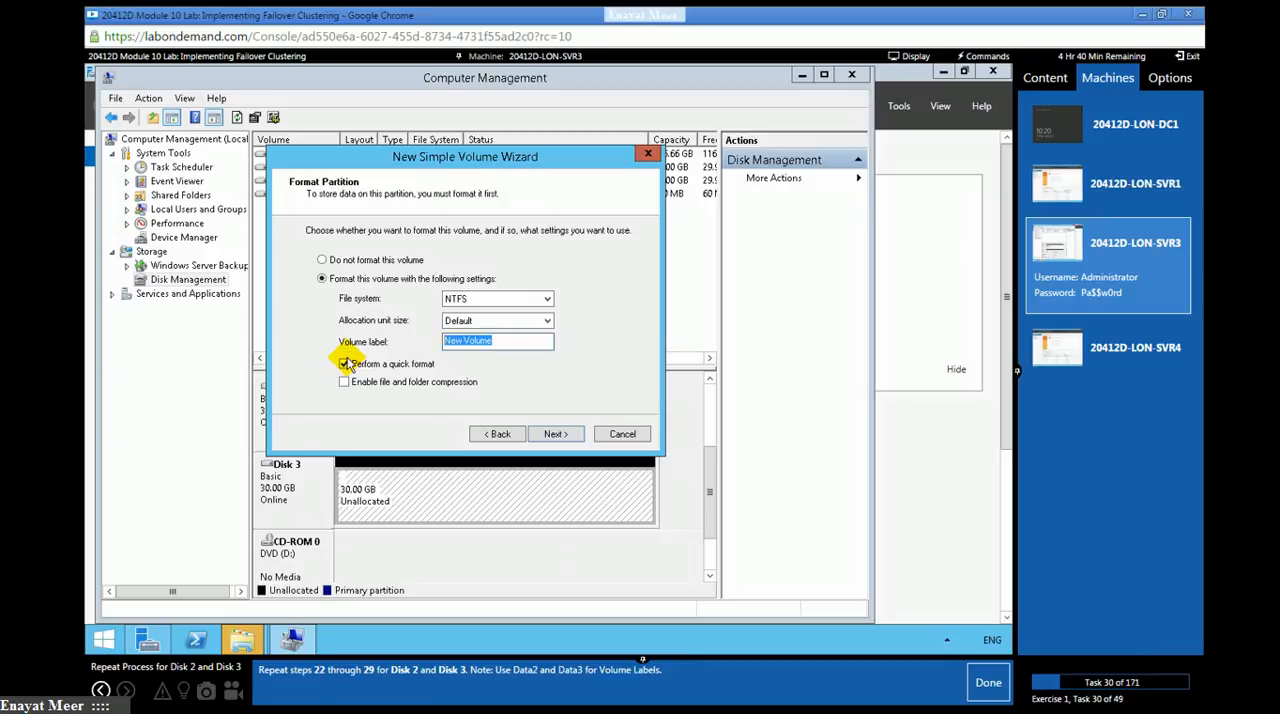
{"action": "type", "text": "Data"}
{"action": "left_click", "coordinate": [549, 435]}
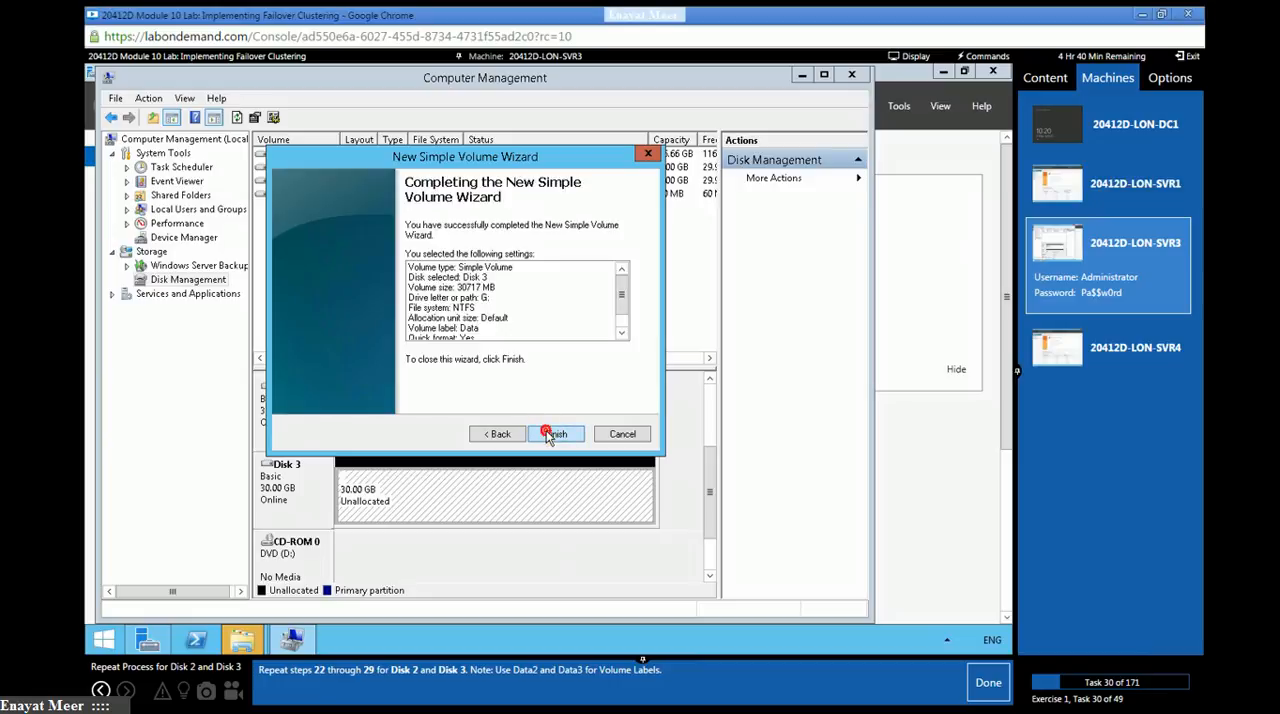
{"action": "left_click", "coordinate": [553, 435]}
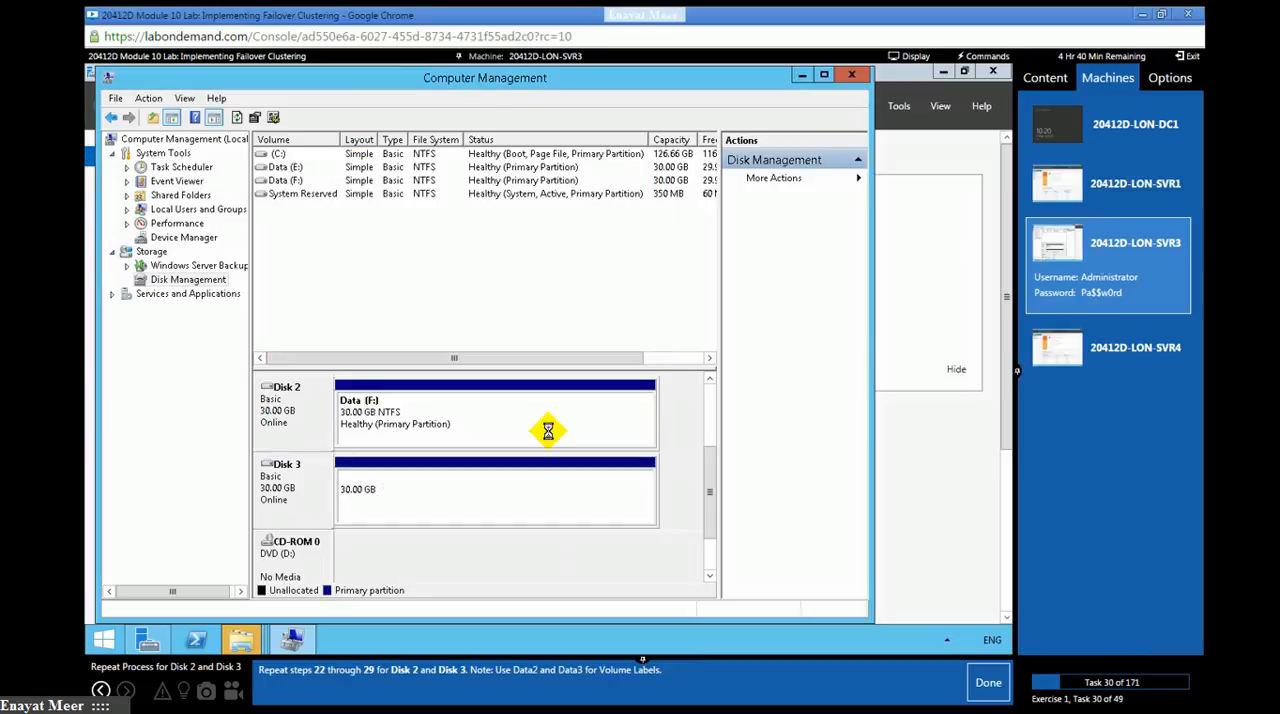
{"action": "left_click", "coordinate": [967, 690]}
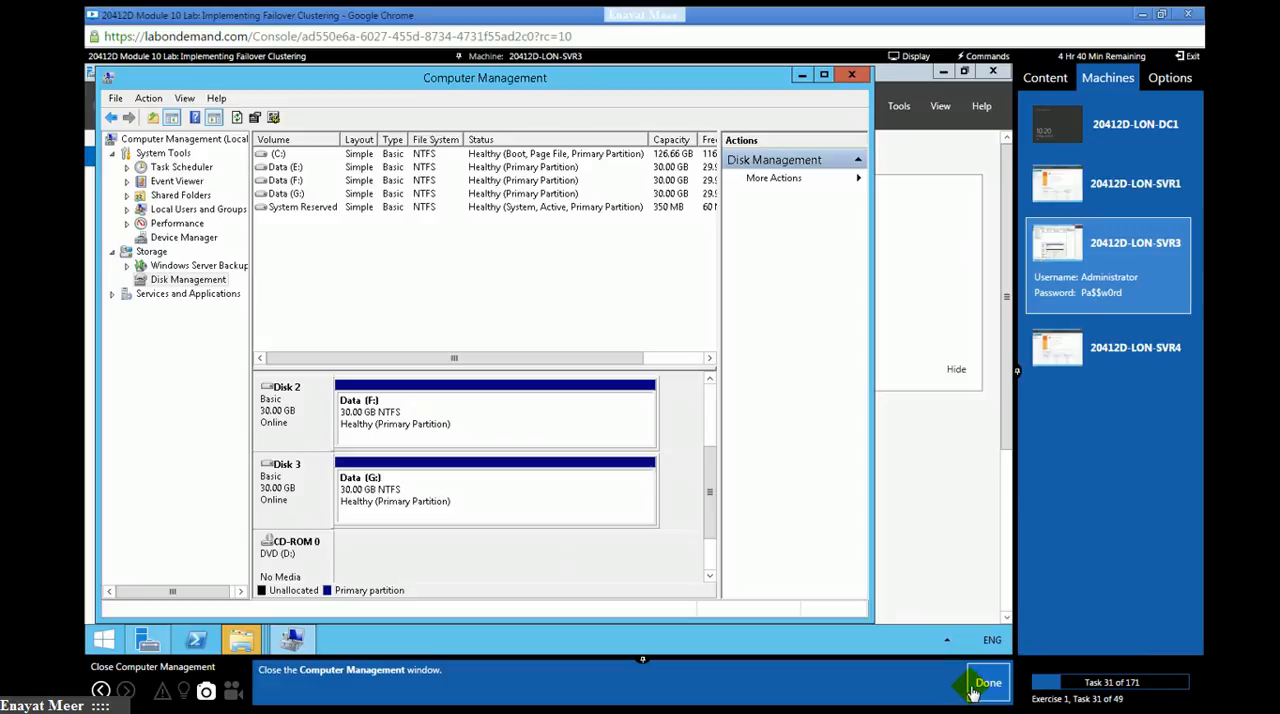
- Close Computer Management on LON-SVR3 and decline formatting the disks in drives F and E
{"action": "left_click", "coordinate": [849, 80]}
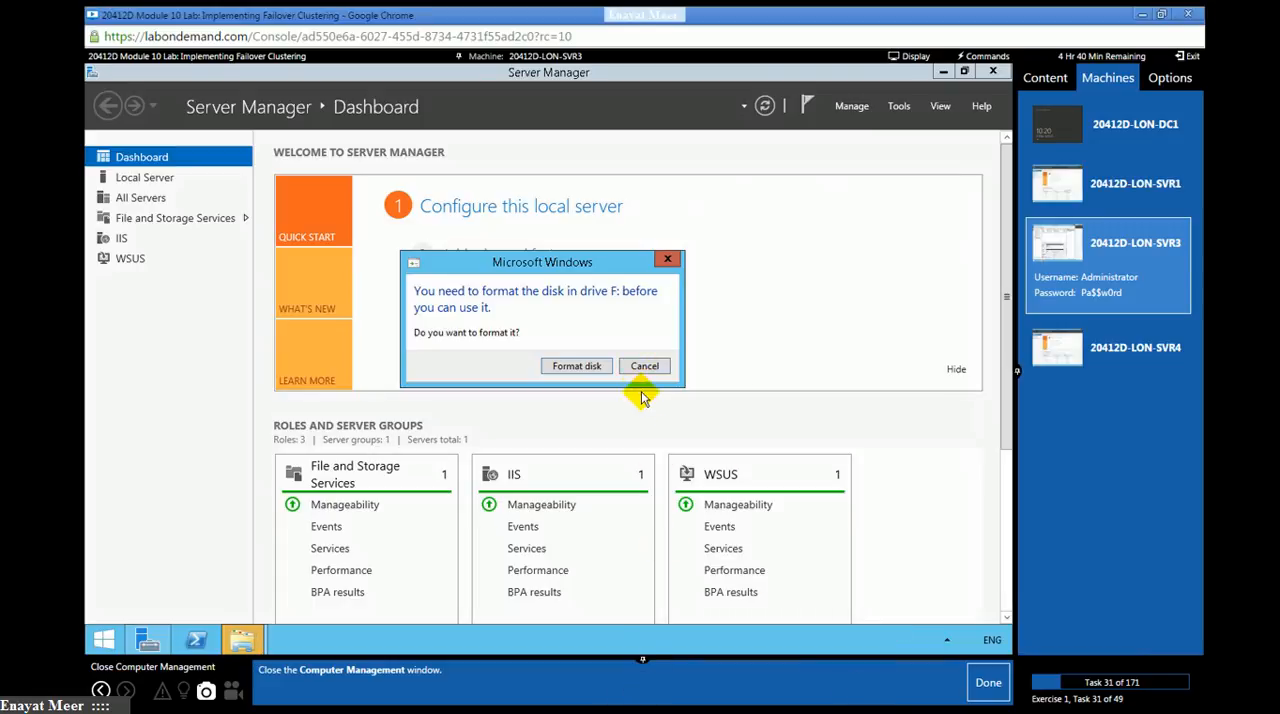
{"action": "left_click", "coordinate": [644, 367]}
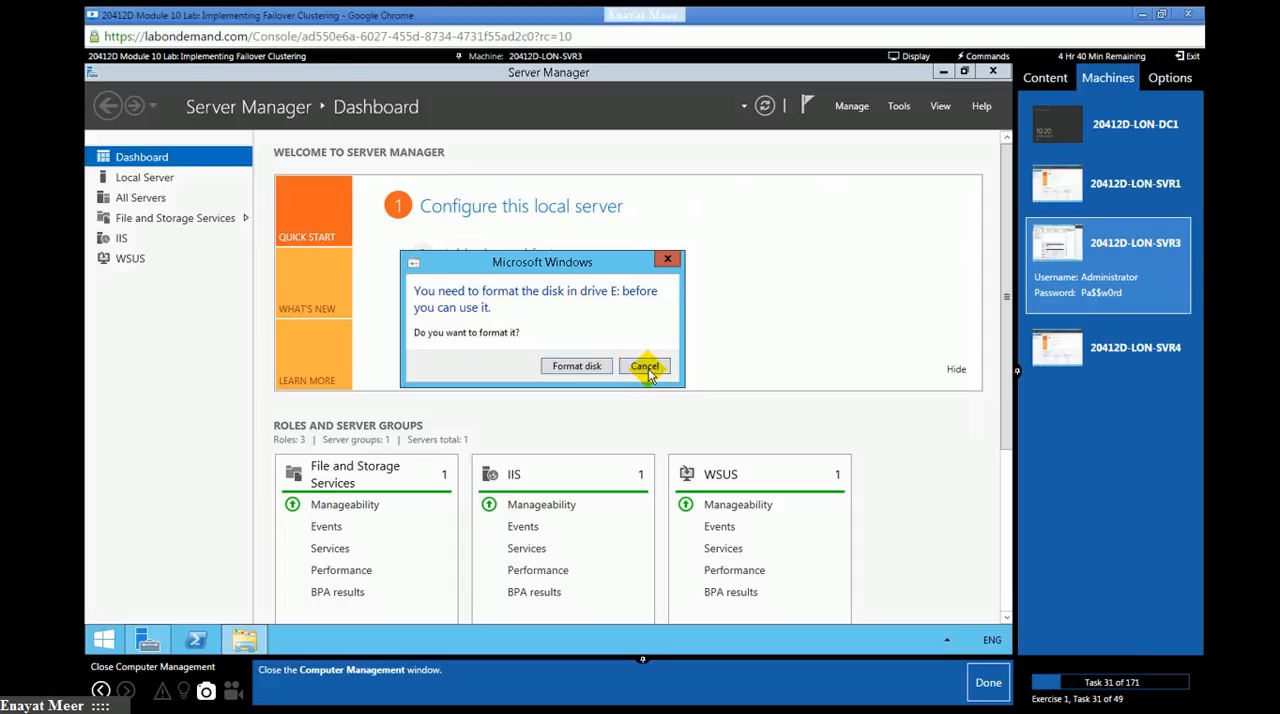
{"action": "left_click", "coordinate": [645, 367]}
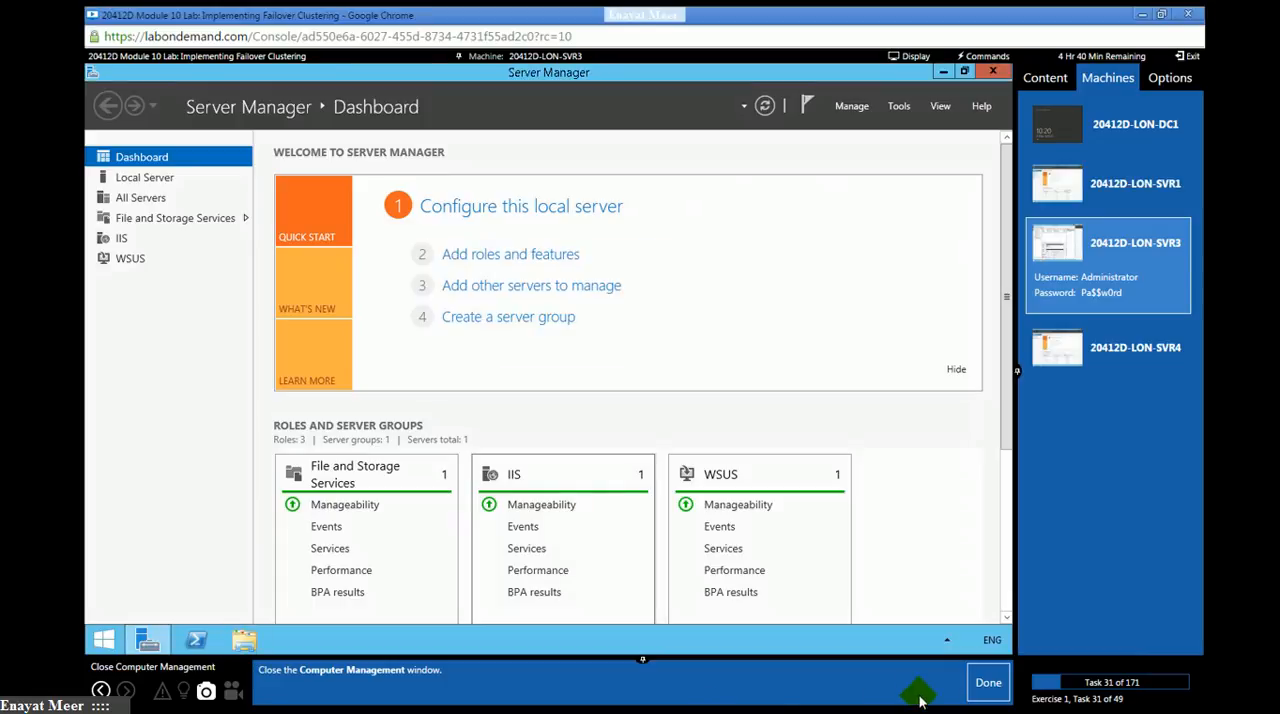
- Switch to the LON-SVR4 machine, marking lab tasks 31 and 32 as done
{"action": "left_click", "coordinate": [990, 684]}
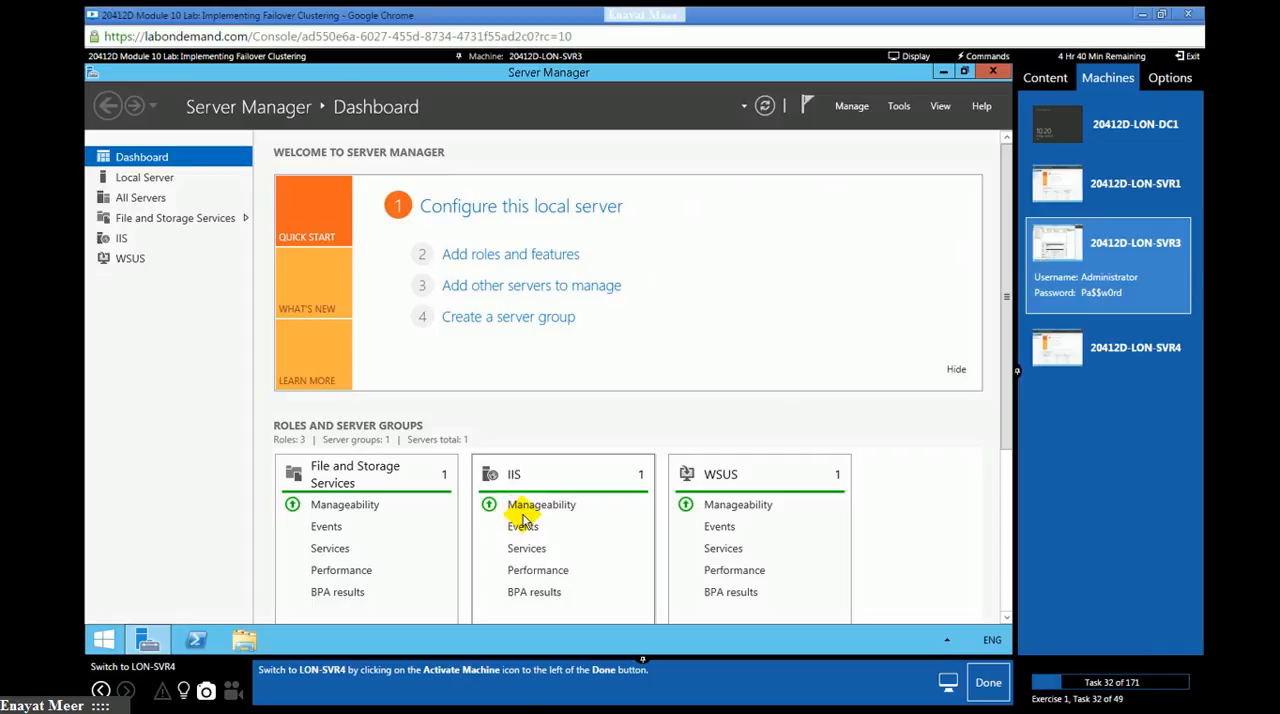
{"action": "left_click", "coordinate": [1145, 365]}
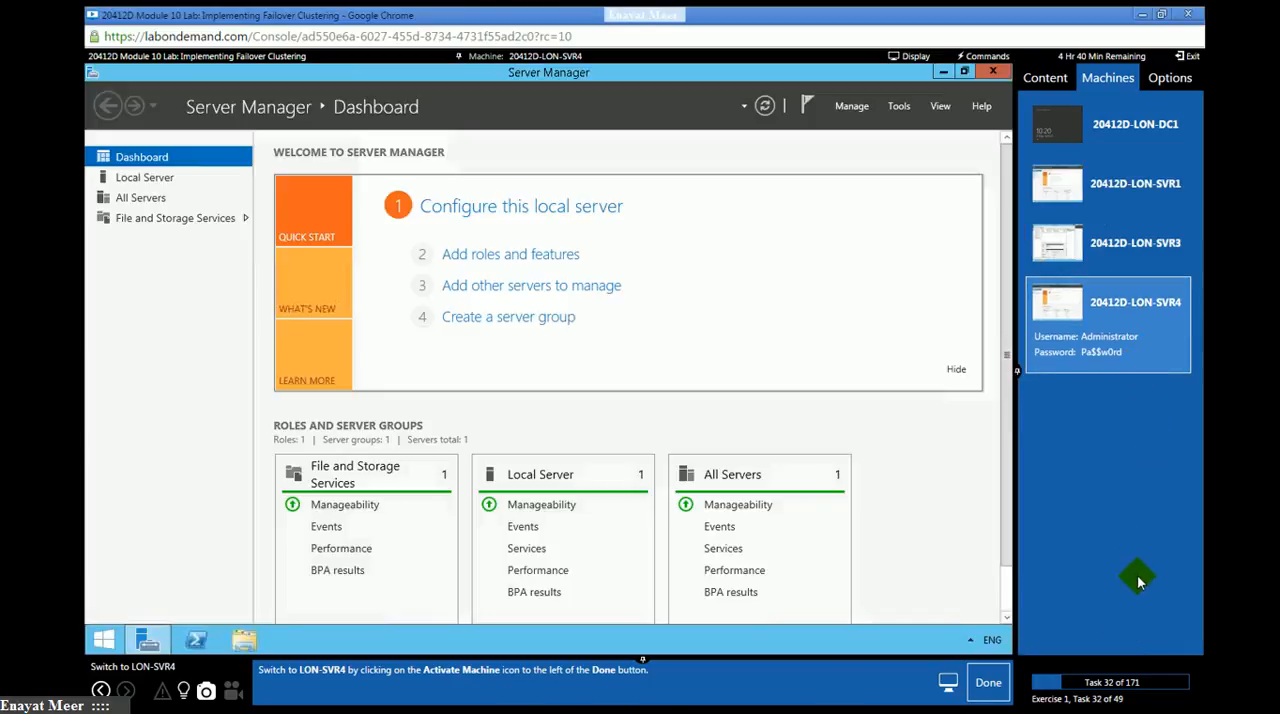
{"action": "left_click", "coordinate": [990, 684]}
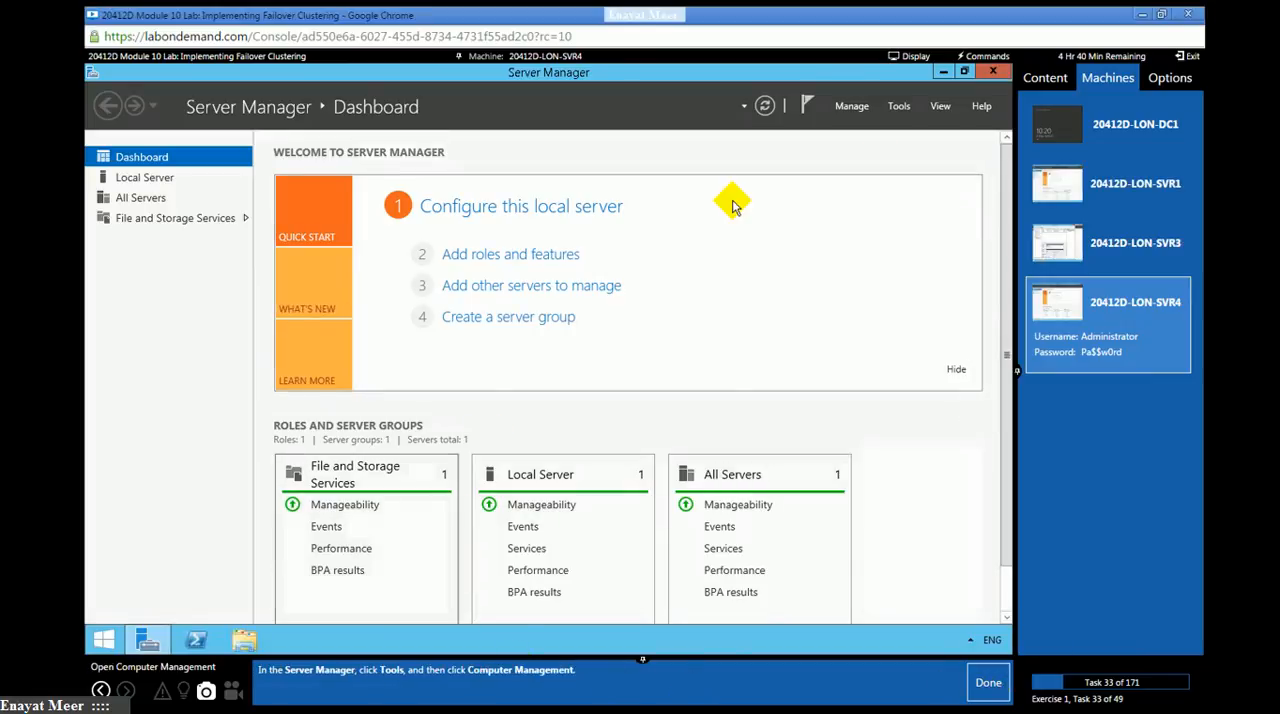
{"action": "left_click", "coordinate": [896, 108]}
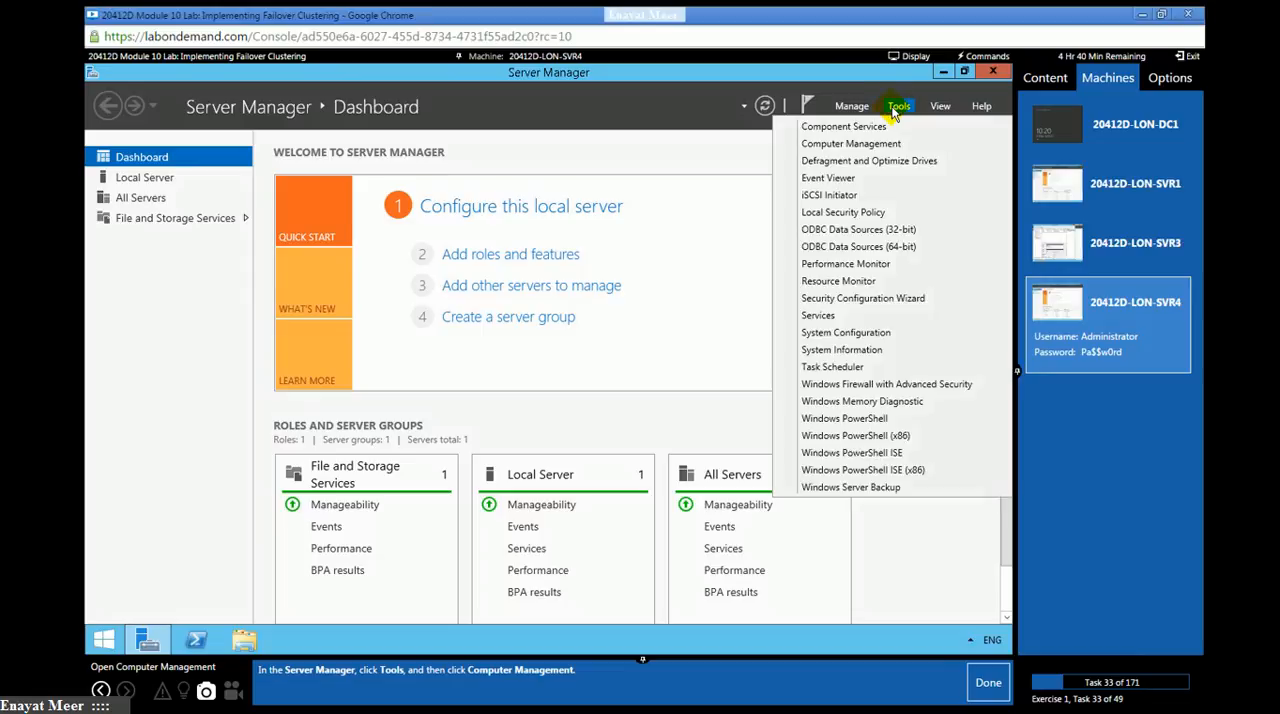
{"action": "left_click", "coordinate": [858, 128]}
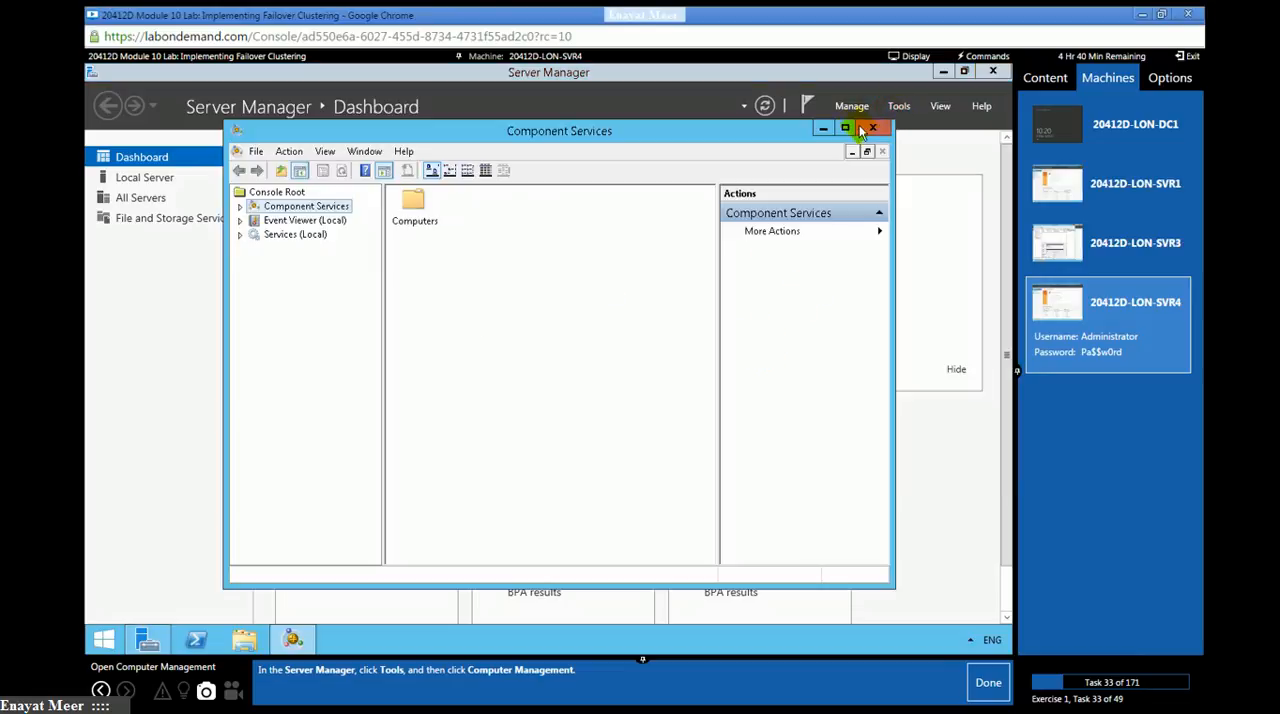
{"action": "left_click", "coordinate": [875, 131]}
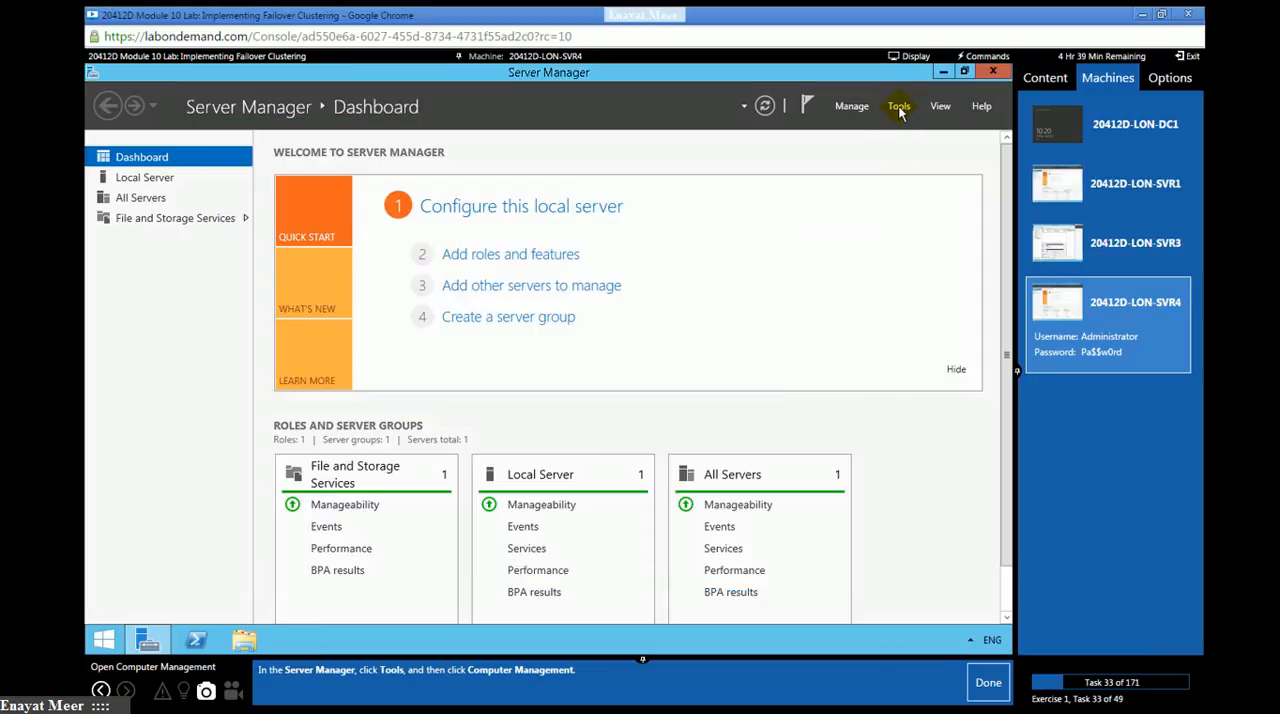
- Open Computer Management on LON-SVR4 and mark lab task 33 as done
{"action": "left_click", "coordinate": [899, 110]}
{"action": "left_click", "coordinate": [855, 145]}
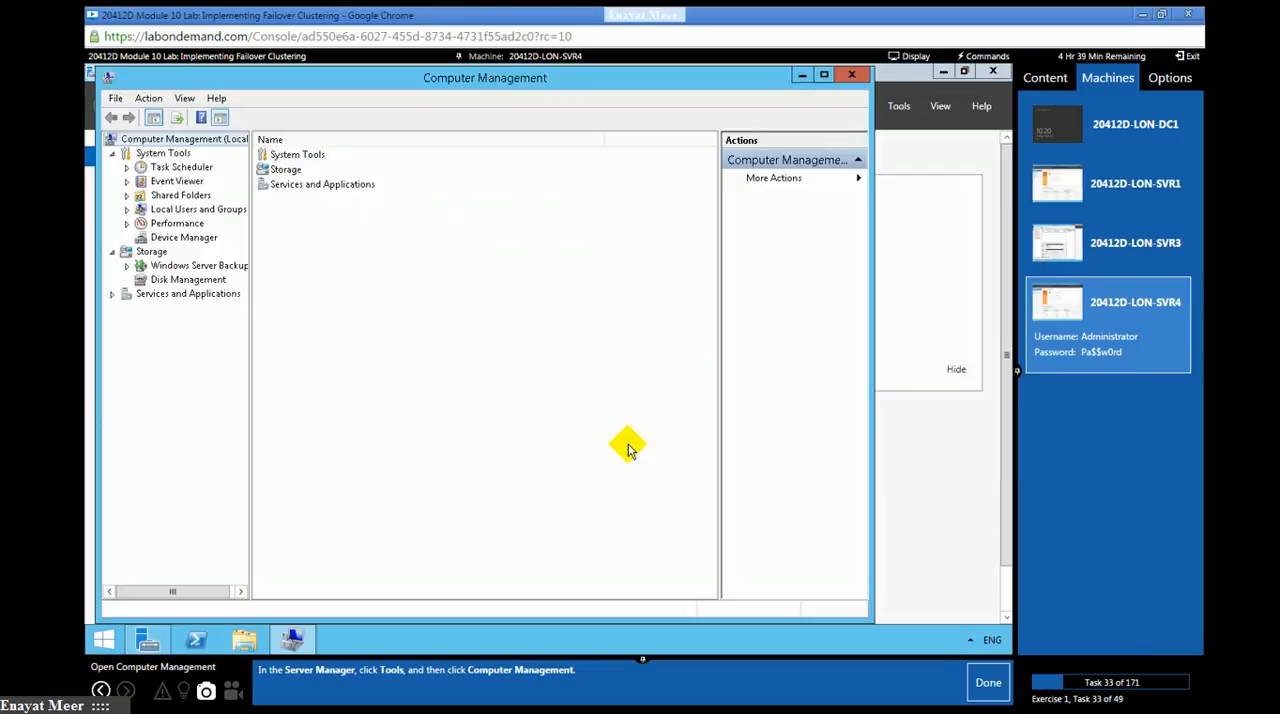
{"action": "left_click", "coordinate": [987, 684]}
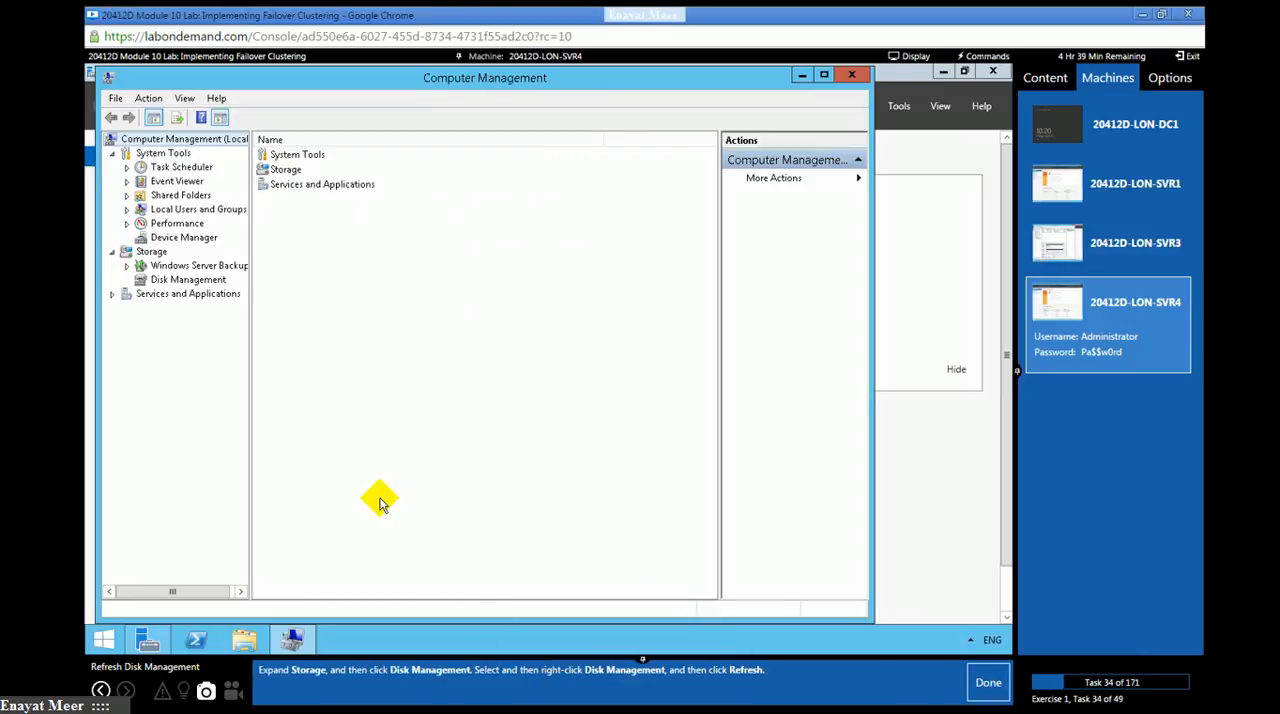
- Show Disk Management on LON-SVR4 and refresh its disk list down to Disk 3
{"action": "left_click", "coordinate": [160, 279]}
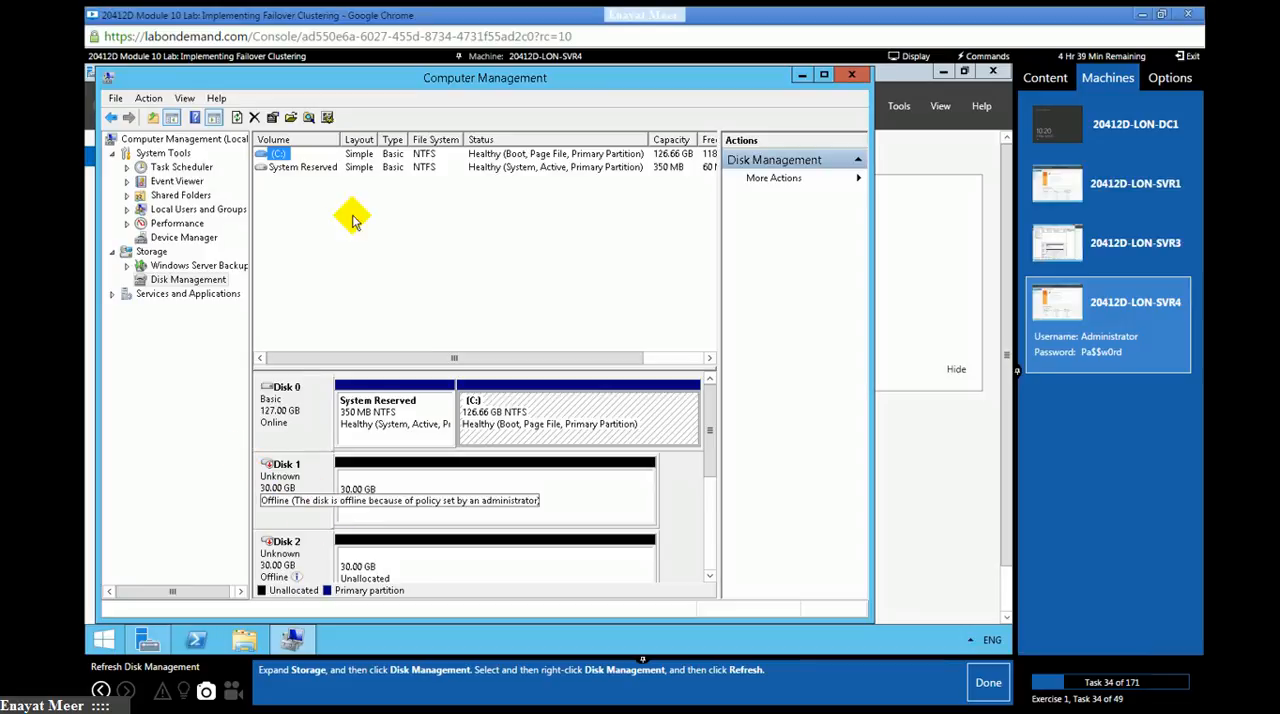
{"action": "right_click", "coordinate": [185, 282]}
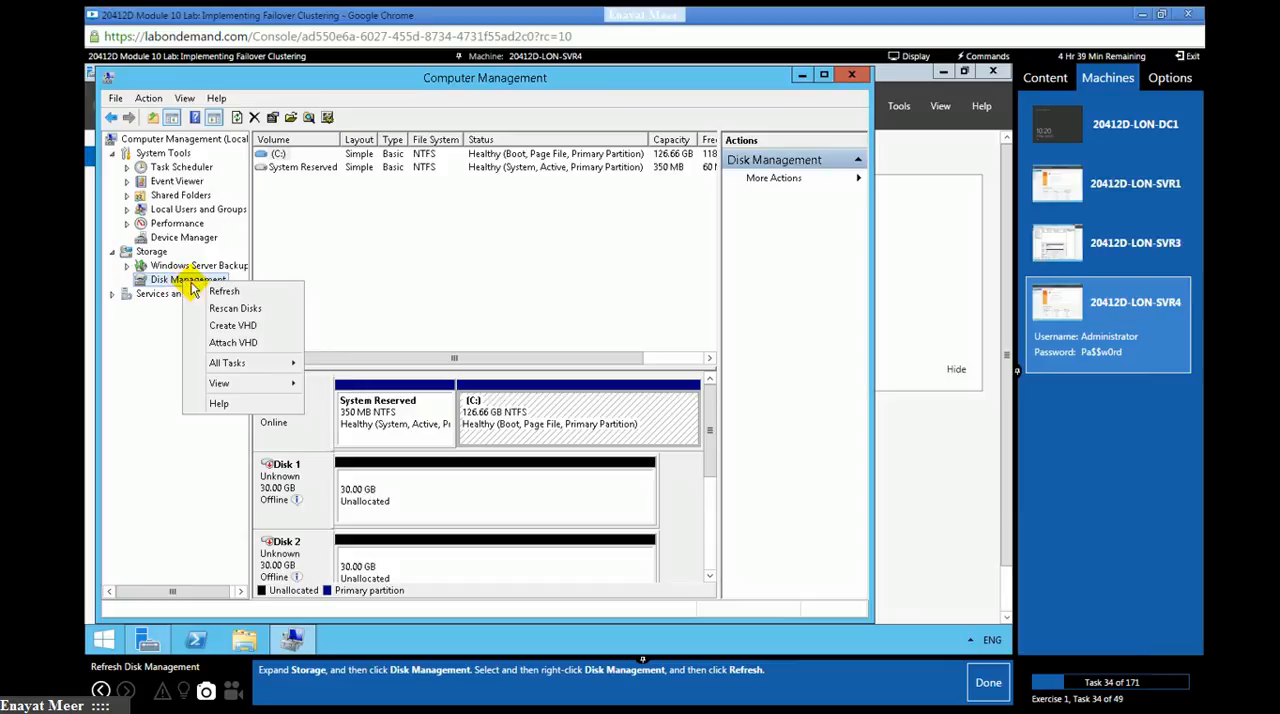
{"action": "left_click", "coordinate": [220, 291]}
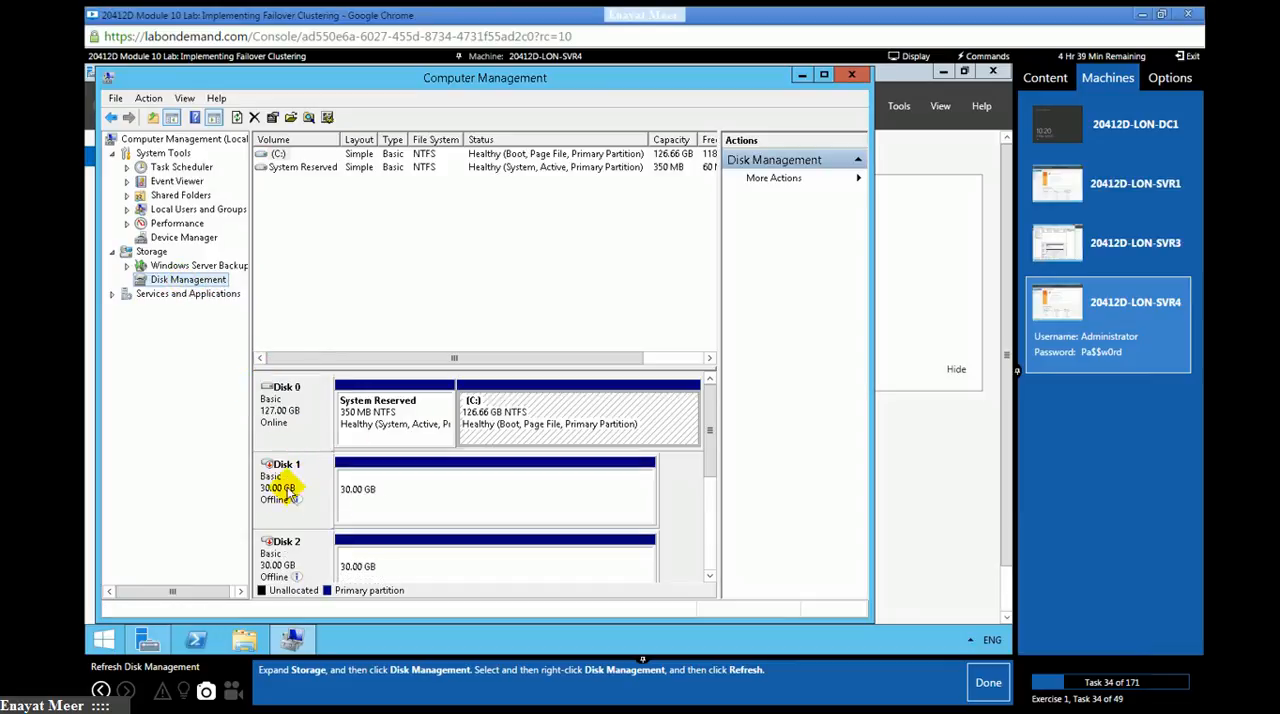
{"action": "left_click", "coordinate": [709, 580]}
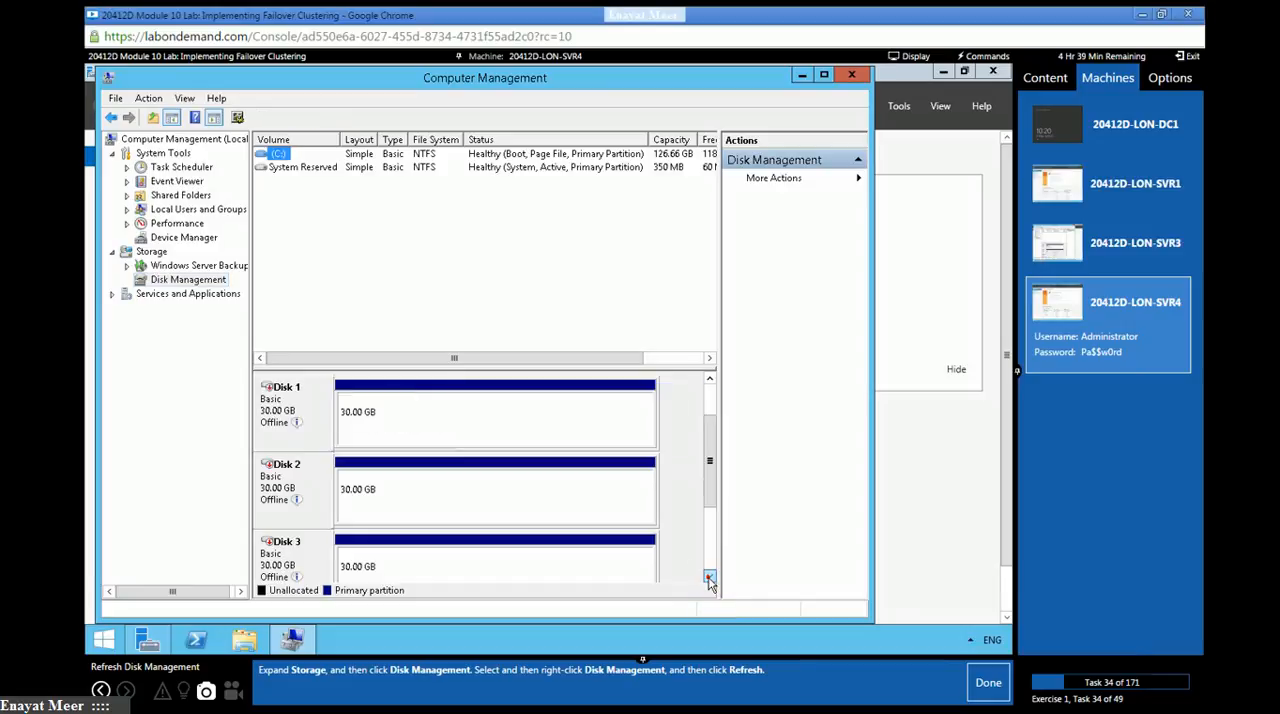
- Refresh Disk Management on LON-SVR4, review the disk list through Disk 3, and mark lab task 34 as done
{"action": "left_click", "coordinate": [709, 580]}
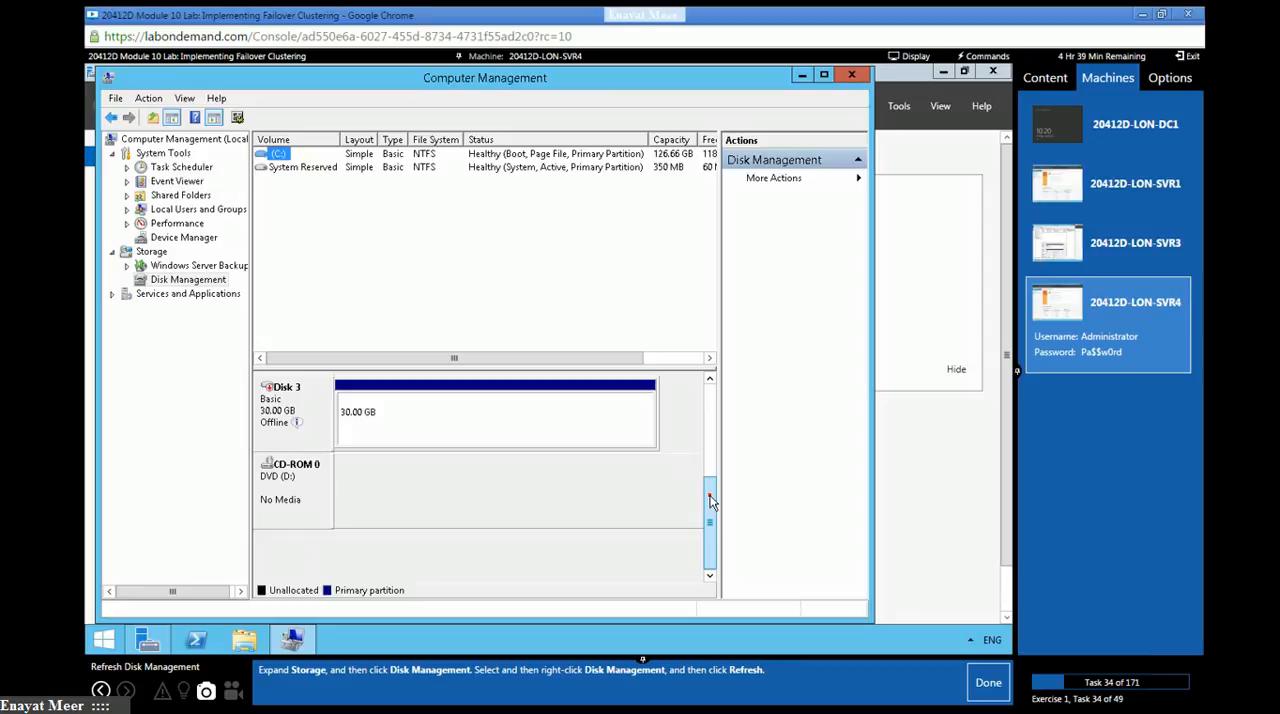
{"action": "left_click_drag", "start_coordinate": [711, 500], "coordinate": [714, 400]}
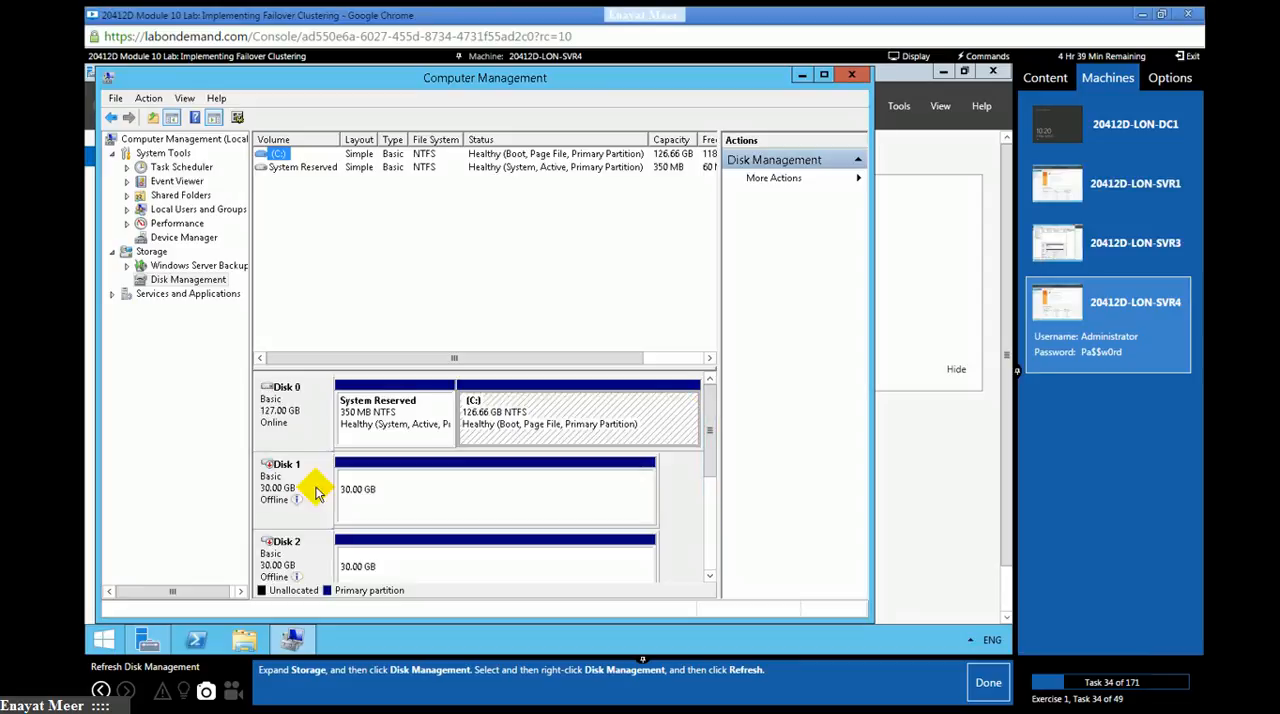
{"action": "right_click", "coordinate": [186, 283]}
{"action": "left_click", "coordinate": [227, 292]}
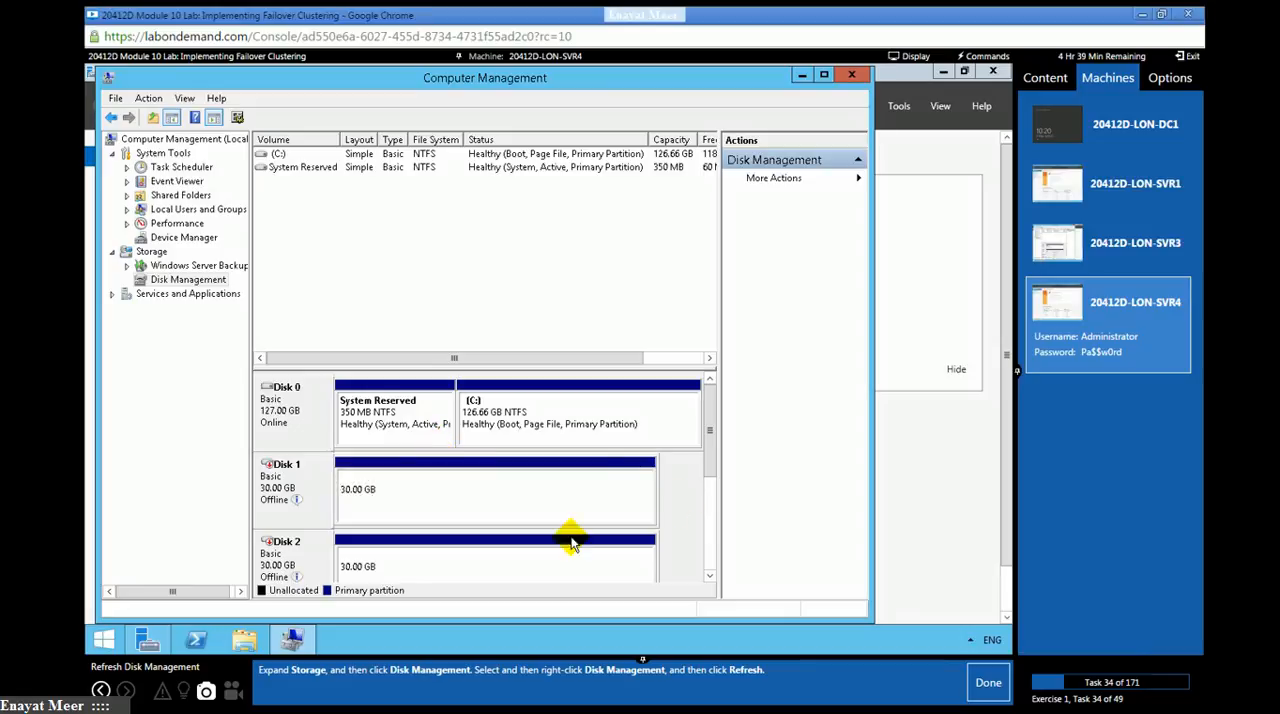
{"action": "scroll", "coordinate": [708, 567], "scroll_direction": "down", "scroll_amount": 3}
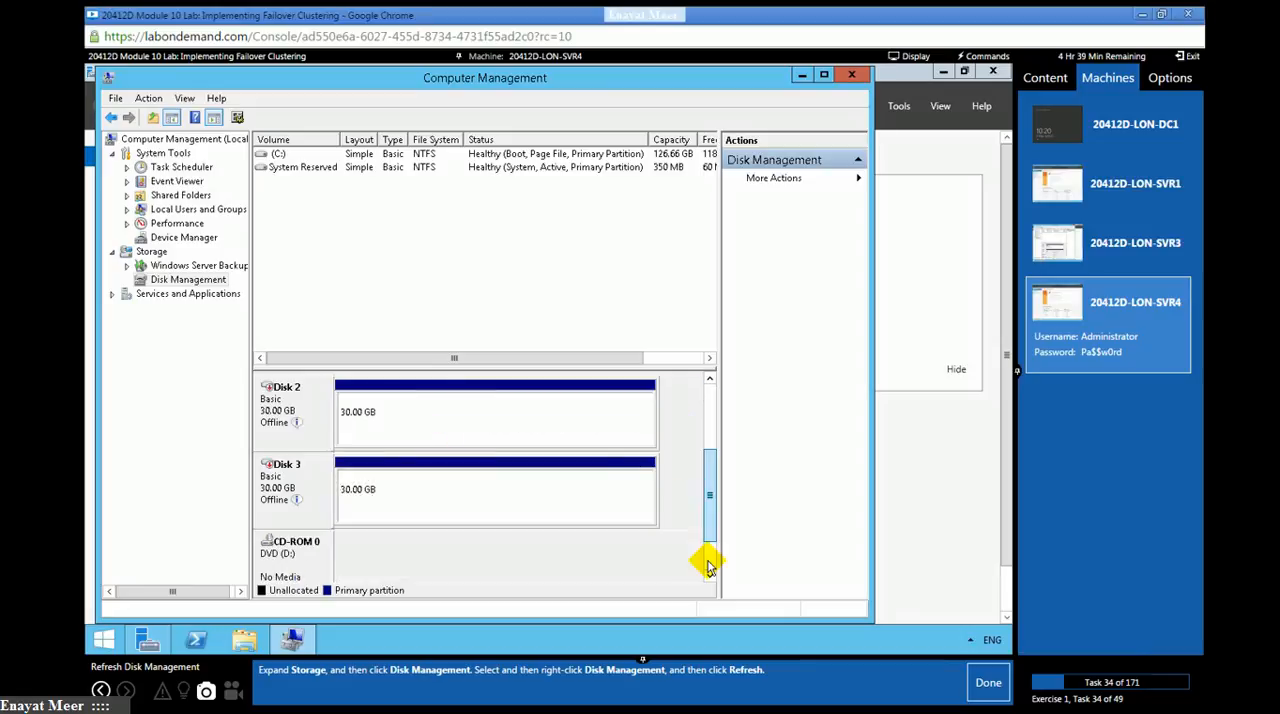
{"action": "scroll", "coordinate": [708, 567], "scroll_direction": "down", "scroll_amount": 1}
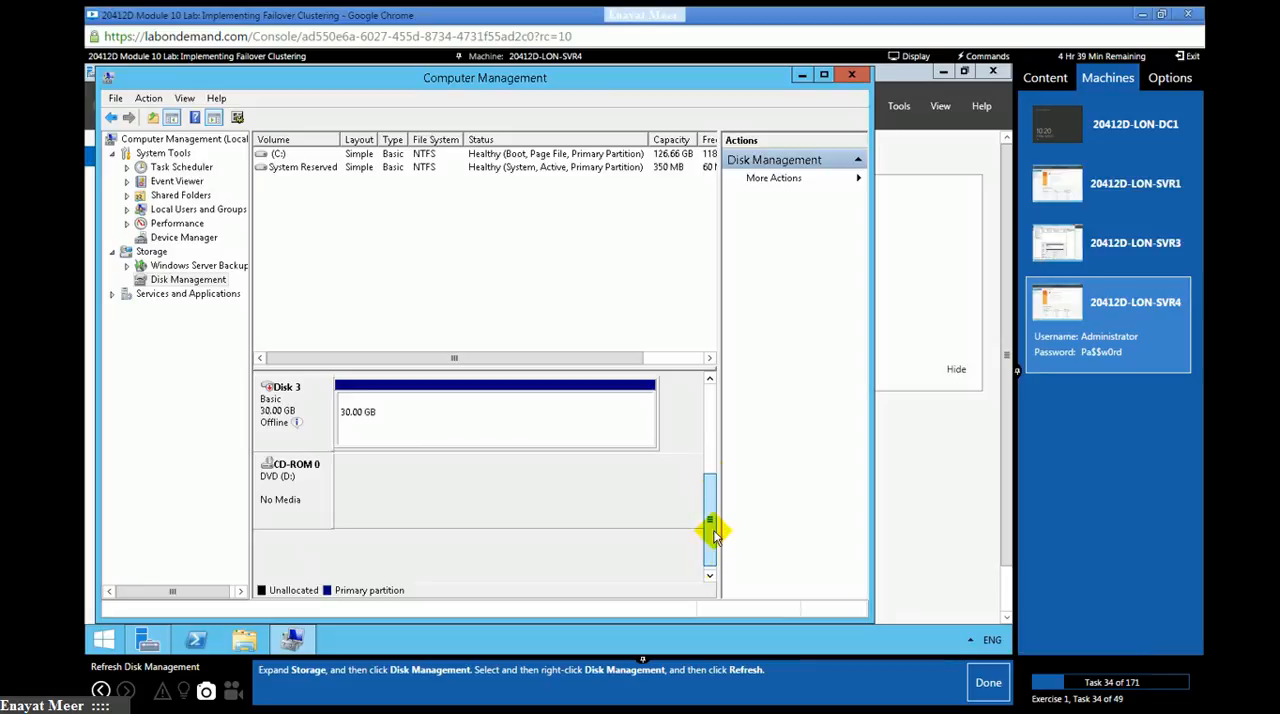
{"action": "scroll", "coordinate": [708, 460], "scroll_direction": "up", "scroll_amount": 4}
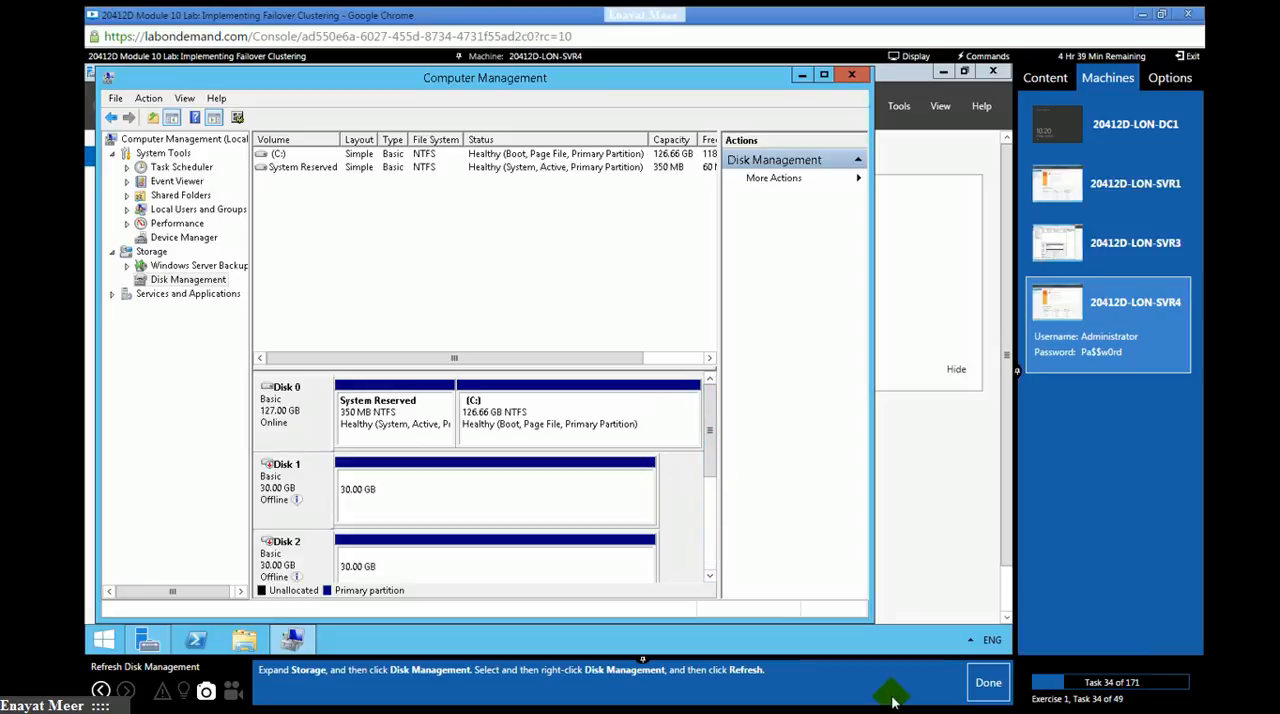
{"action": "left_click", "coordinate": [981, 686]}
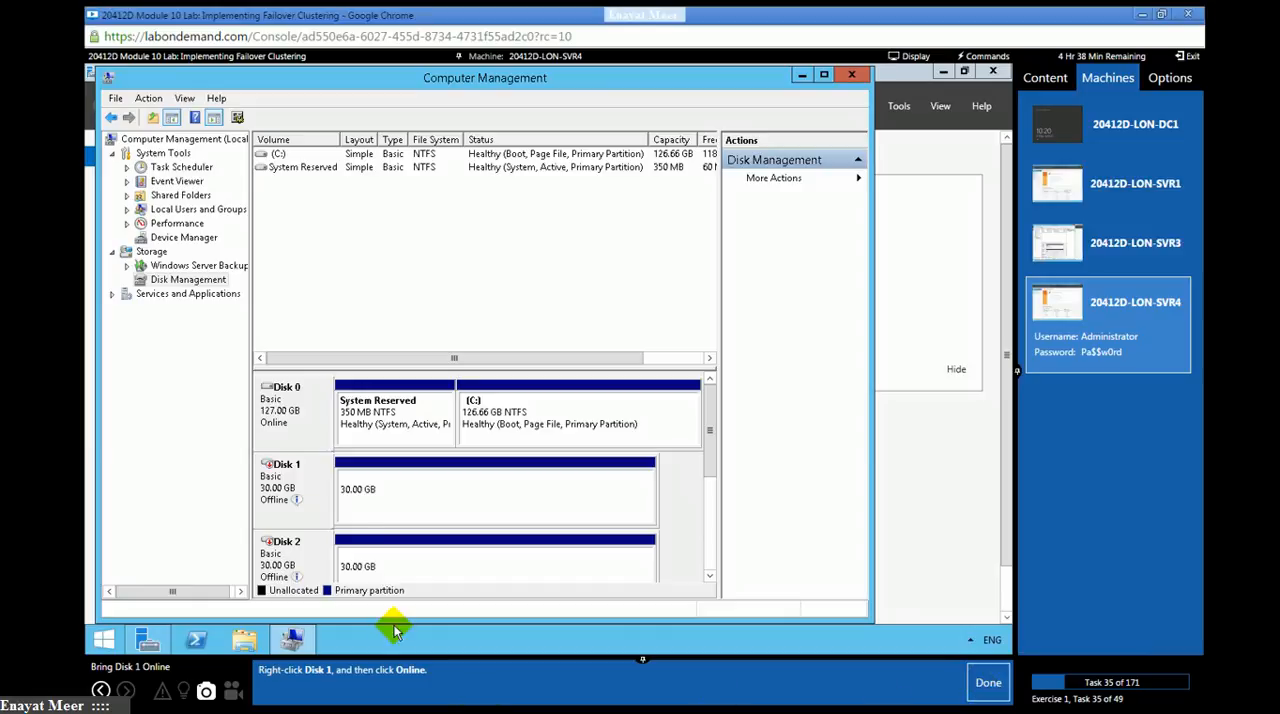
- Bring Disk 1 and Disk 2 online on LON-SVR4, marking lab tasks 35 and 36 as done
{"action": "right_click", "coordinate": [290, 476]}
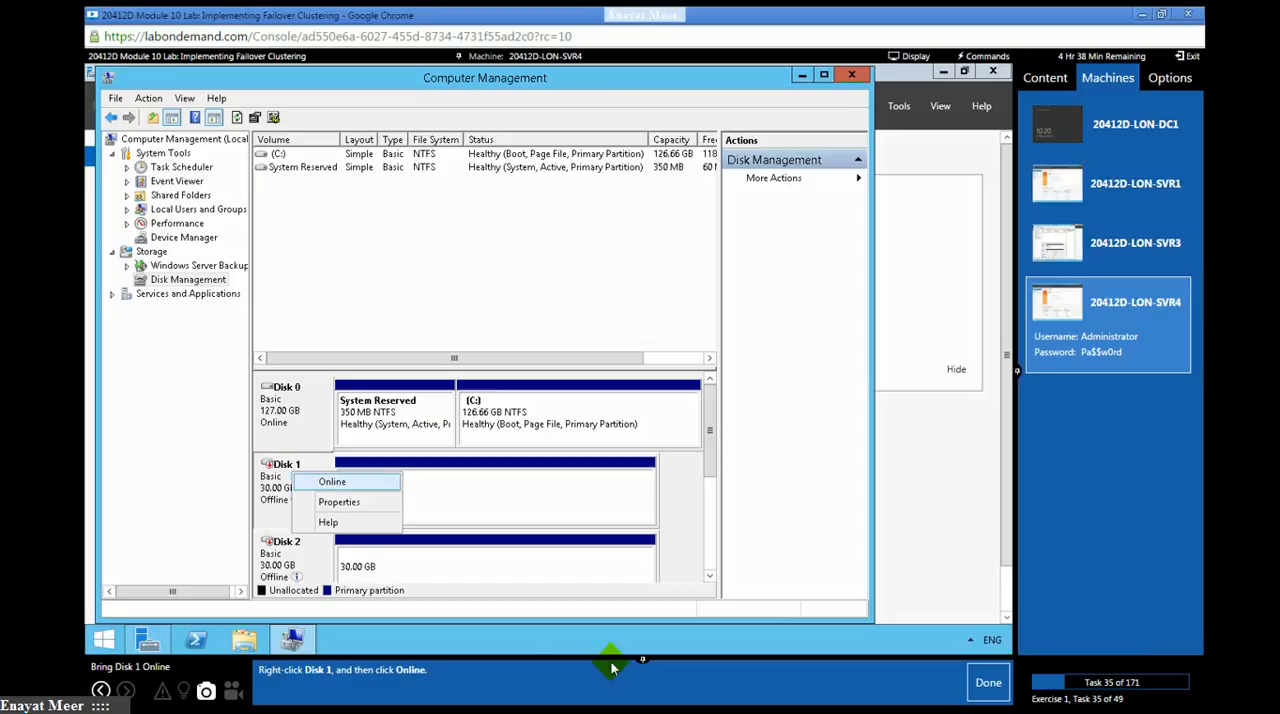
{"action": "left_click", "coordinate": [985, 697]}
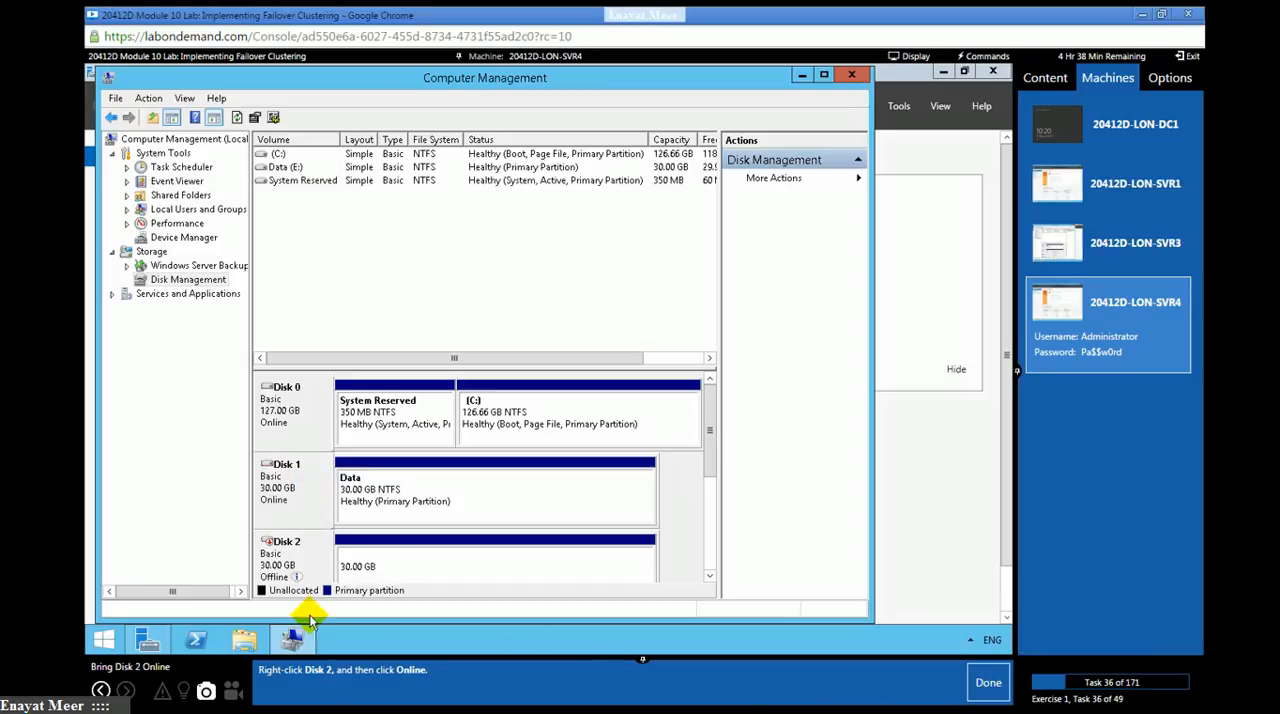
{"action": "right_click", "coordinate": [279, 557]}
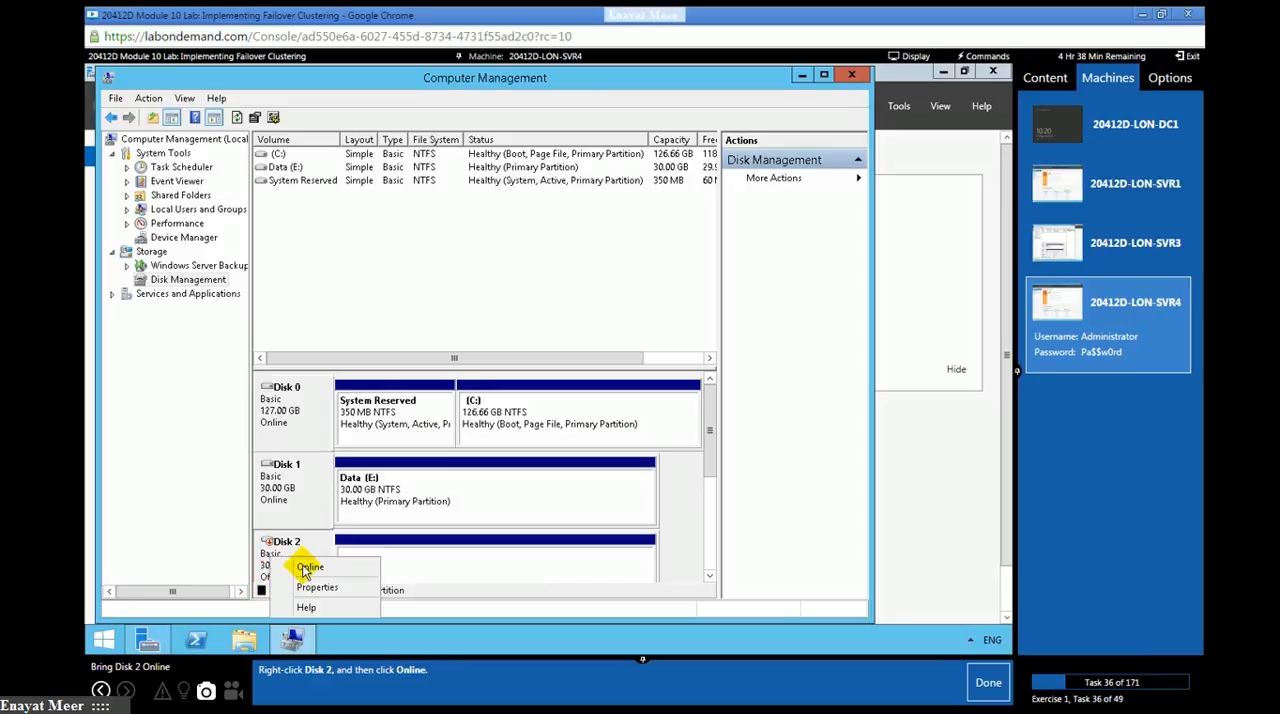
{"action": "left_click", "coordinate": [303, 567]}
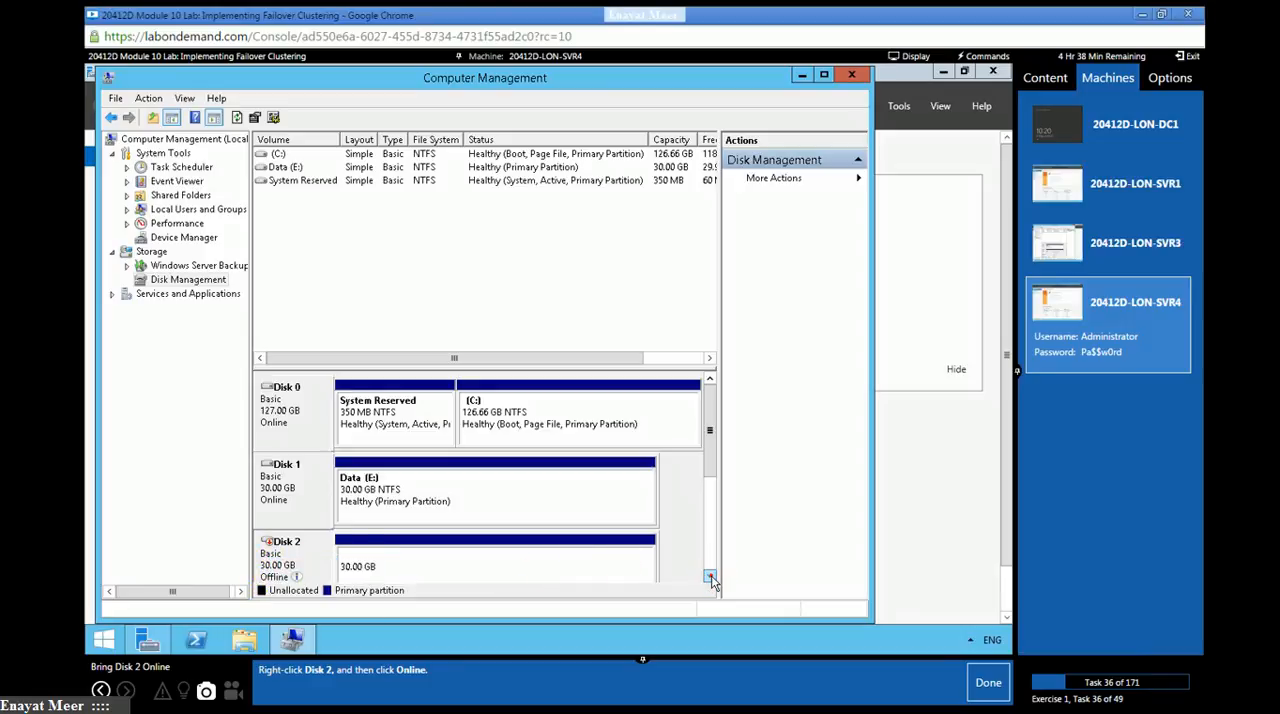
{"action": "scroll", "coordinate": [711, 577], "scroll_direction": "down", "scroll_amount": 3}
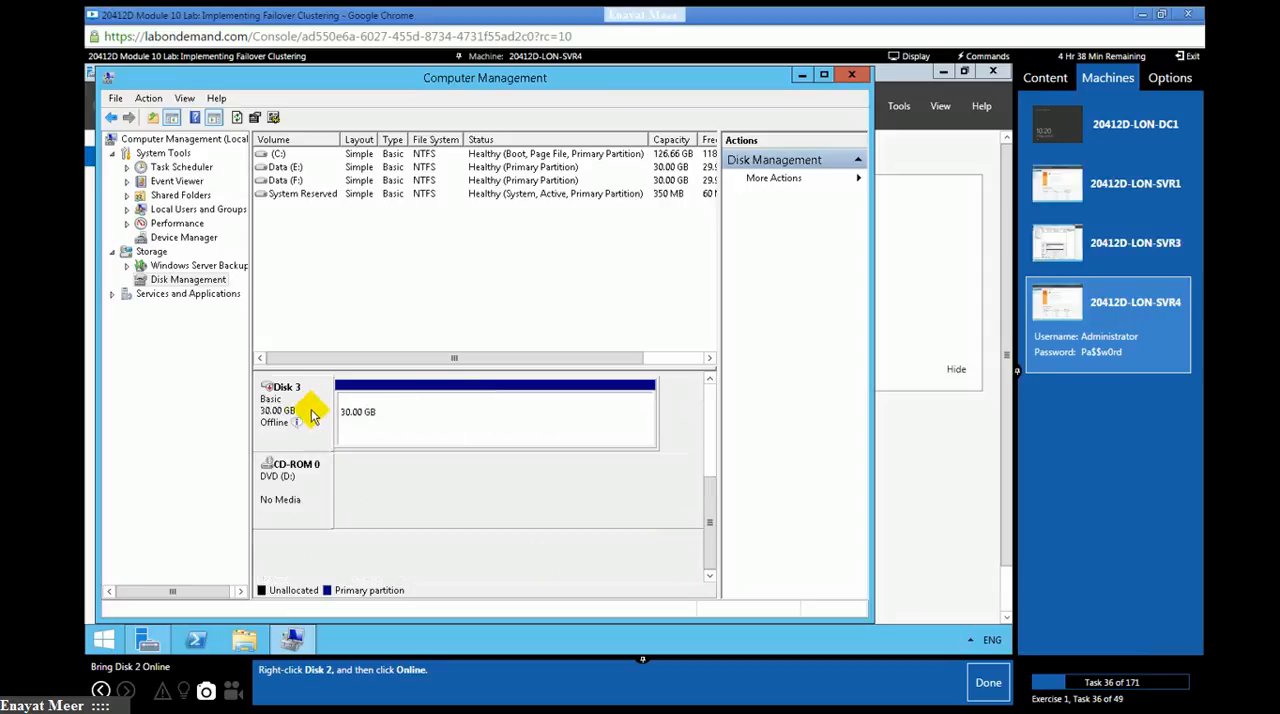
{"action": "left_click", "coordinate": [988, 683]}
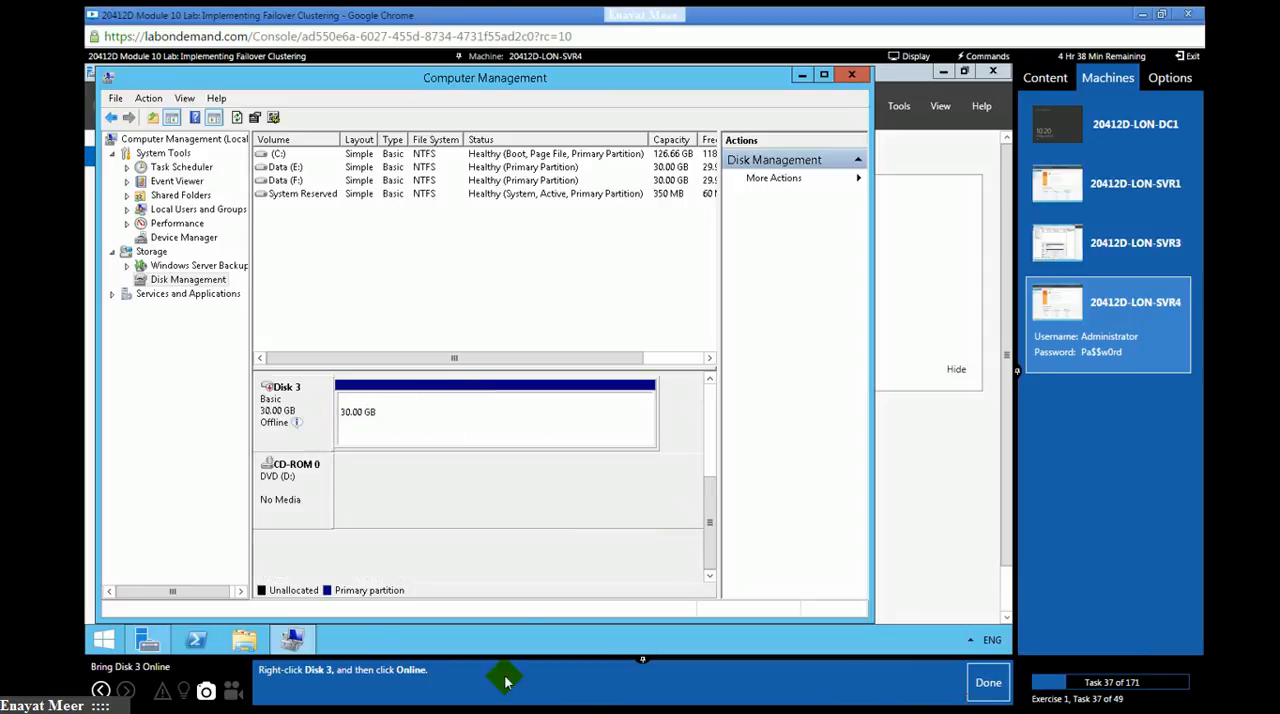
- Bring Disk 3 online on LON-SVR4 and mark lab task 37 as done
{"action": "right_click", "coordinate": [283, 428]}
{"action": "left_click", "coordinate": [322, 433]}
{"action": "left_click", "coordinate": [982, 684]}
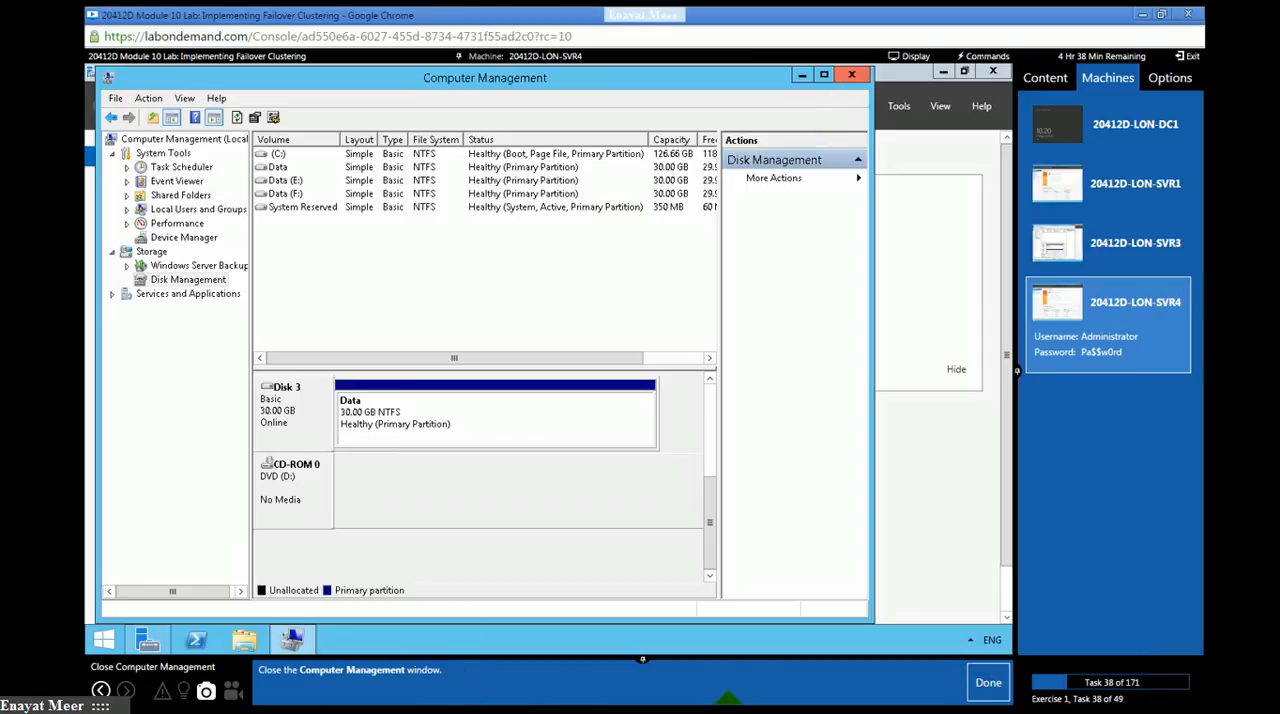
- Close Computer Management on LON-SVR4 and switch to the LON-SVR3 machine, marking lab tasks 38 and 39 as done
{"action": "left_click", "coordinate": [990, 688]}
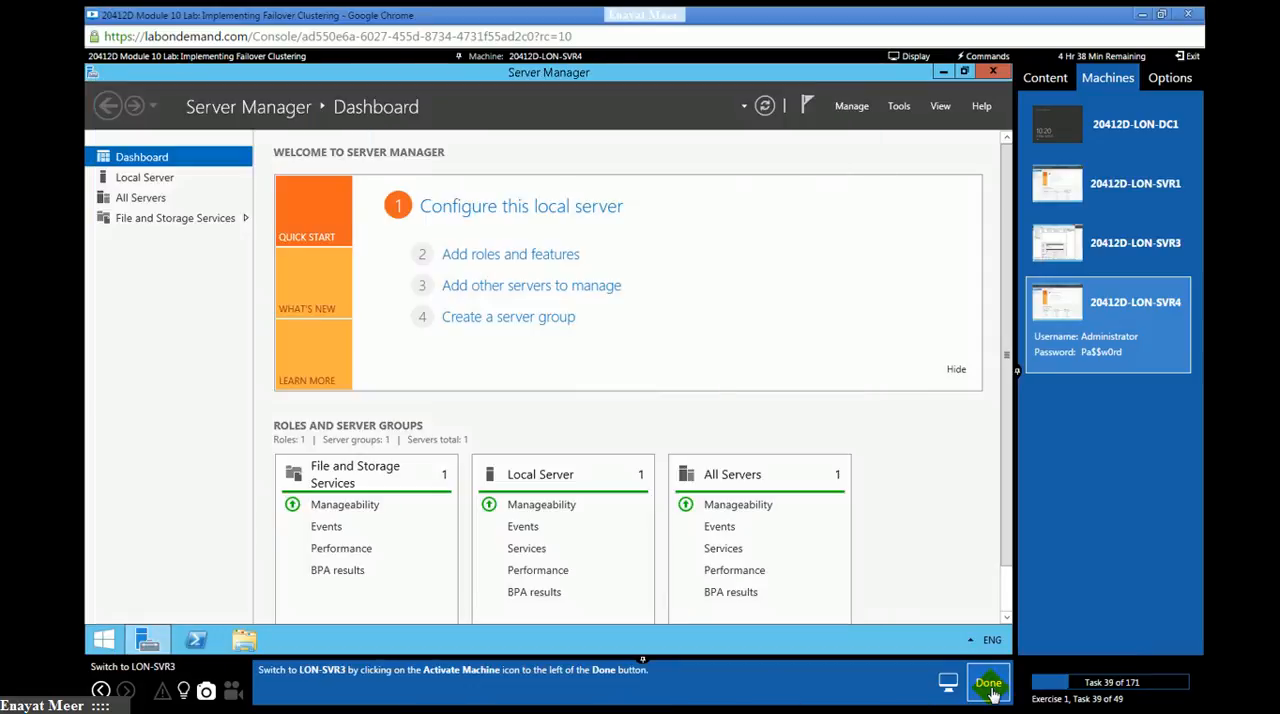
{"action": "left_click", "coordinate": [1140, 250]}
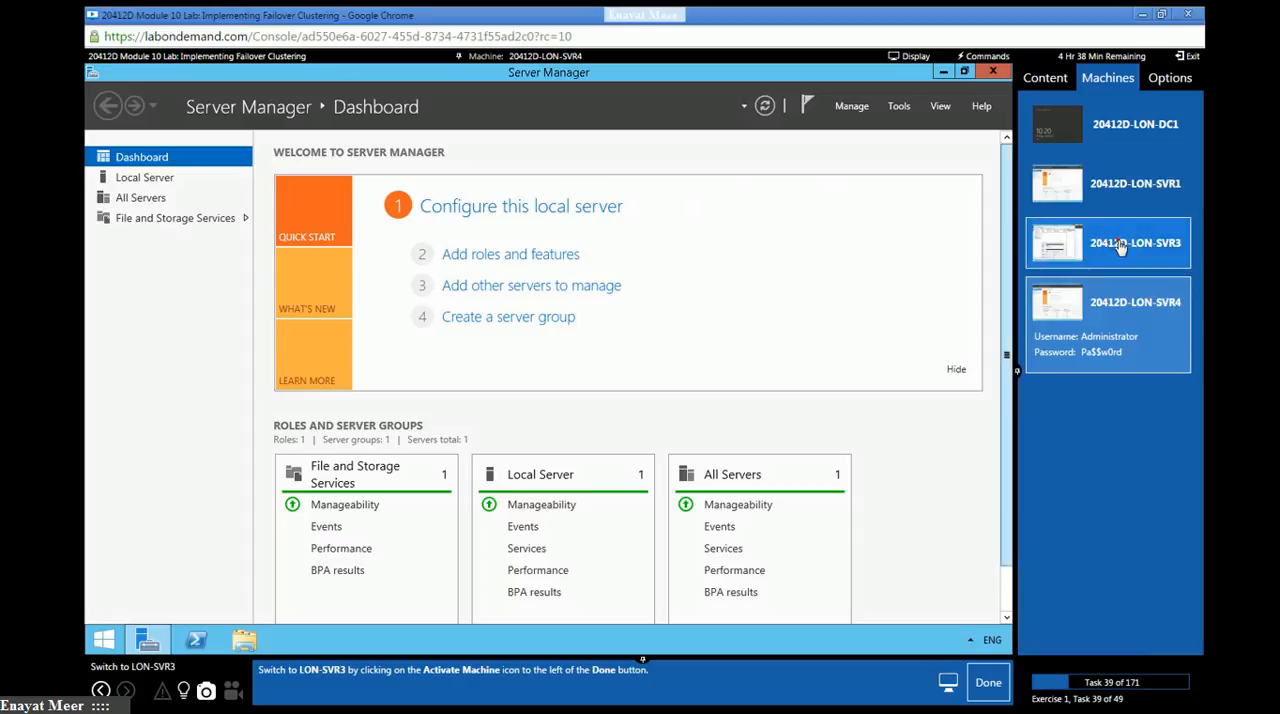
{"action": "left_click", "coordinate": [988, 683]}
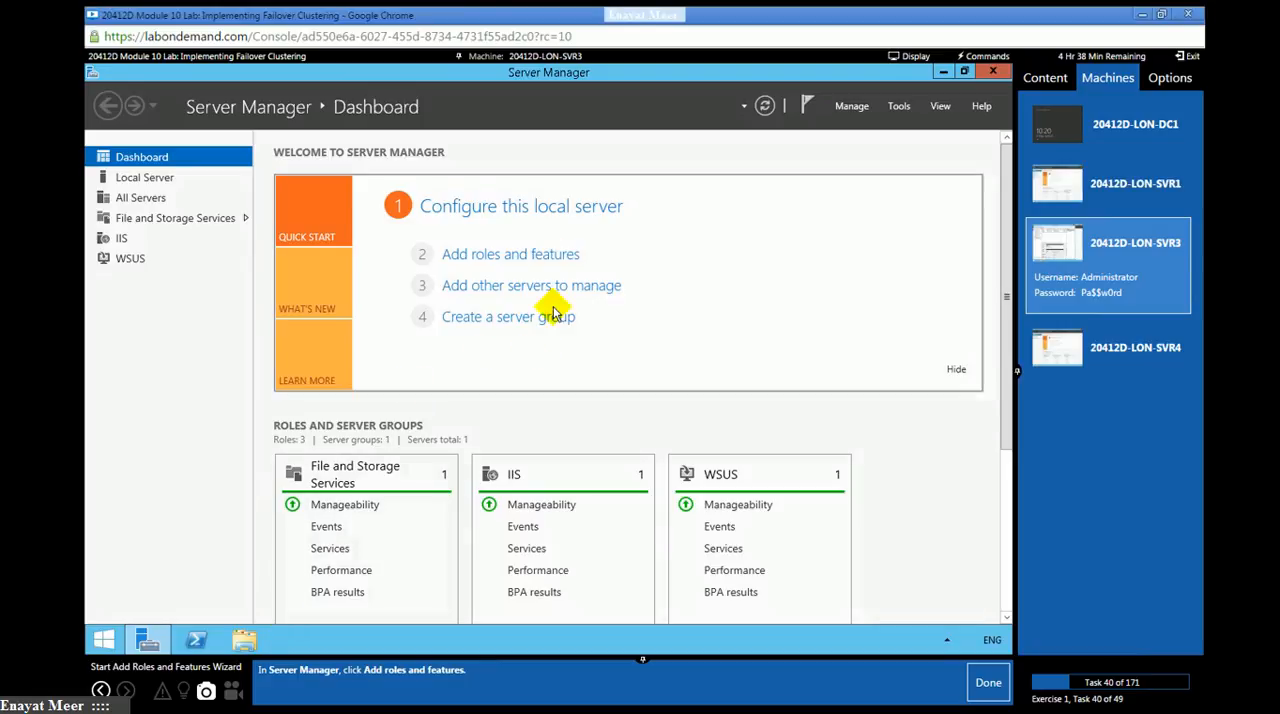
- Start the Add Roles and Features Wizard on LON-SVR3 and pass its introduction page, marking lab tasks 40 and 41 as done
{"action": "left_click", "coordinate": [530, 256]}
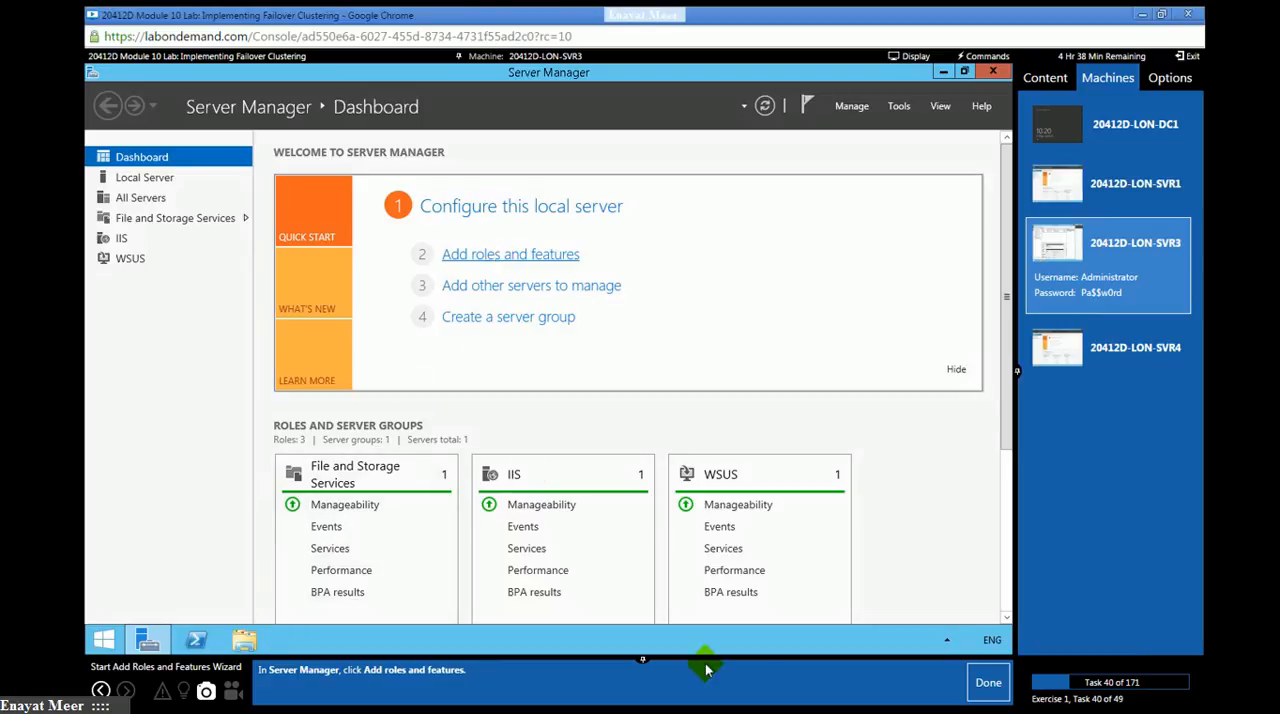
{"action": "left_click", "coordinate": [986, 683]}
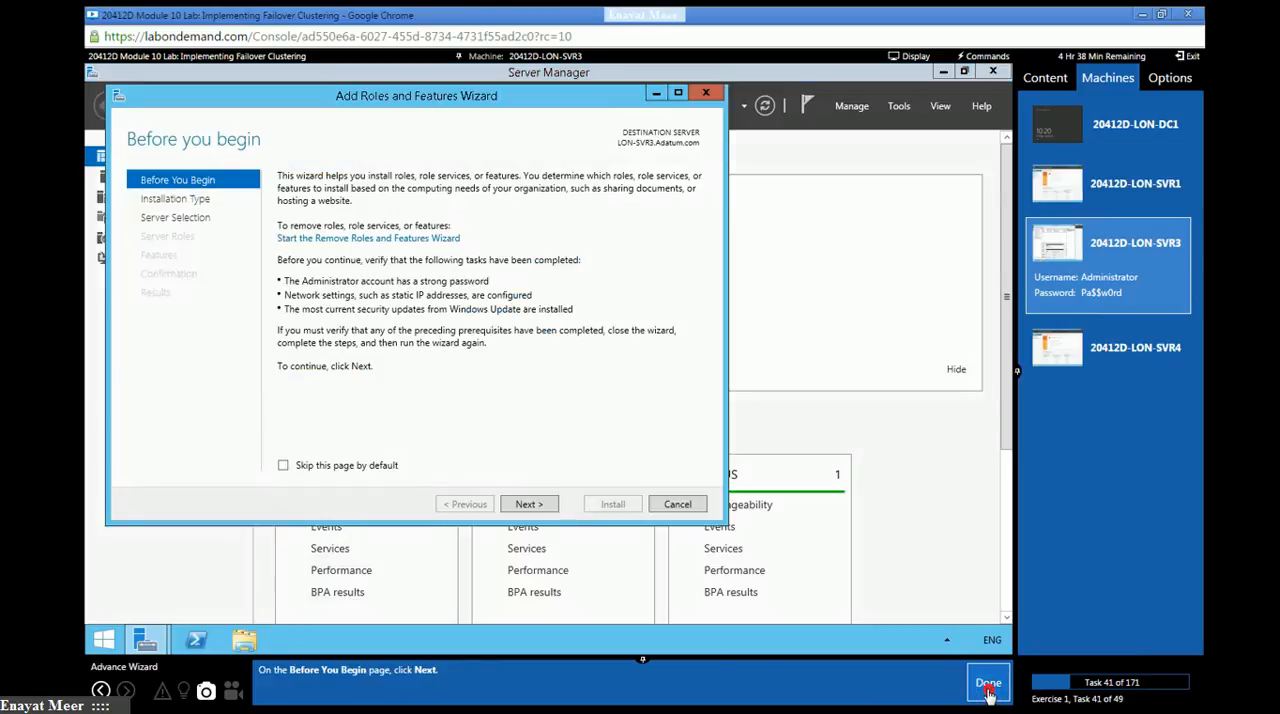
{"action": "left_click", "coordinate": [529, 503]}
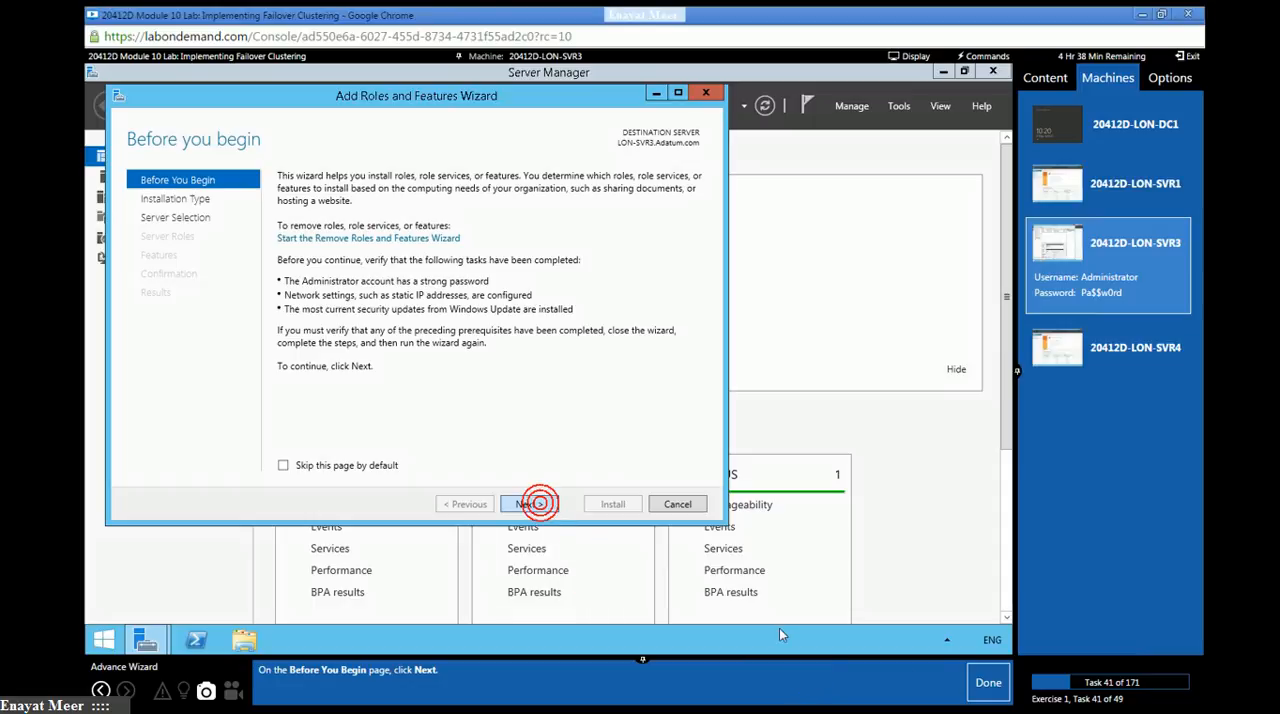
{"action": "left_click", "coordinate": [980, 688]}
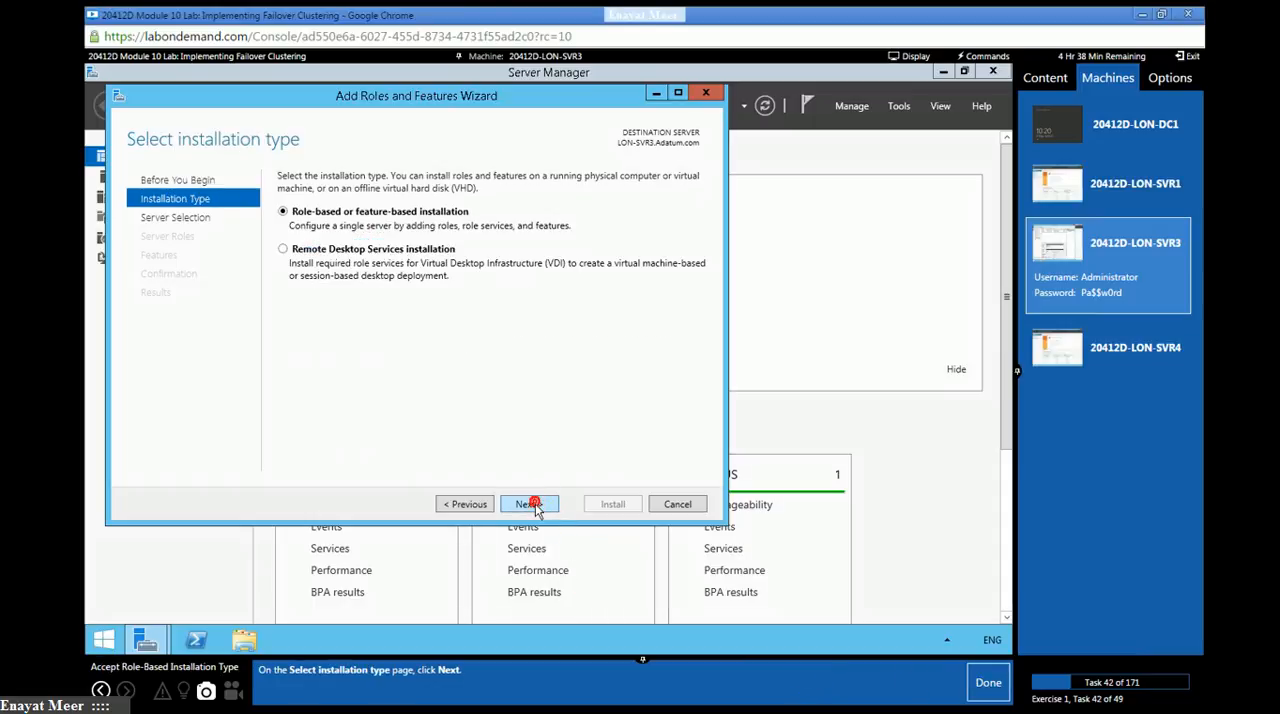
- Accept role-based installation on LON-SVR3.Adatum.com without adding server roles, marking lab tasks 42 to 44 as done
{"action": "left_click", "coordinate": [982, 686]}
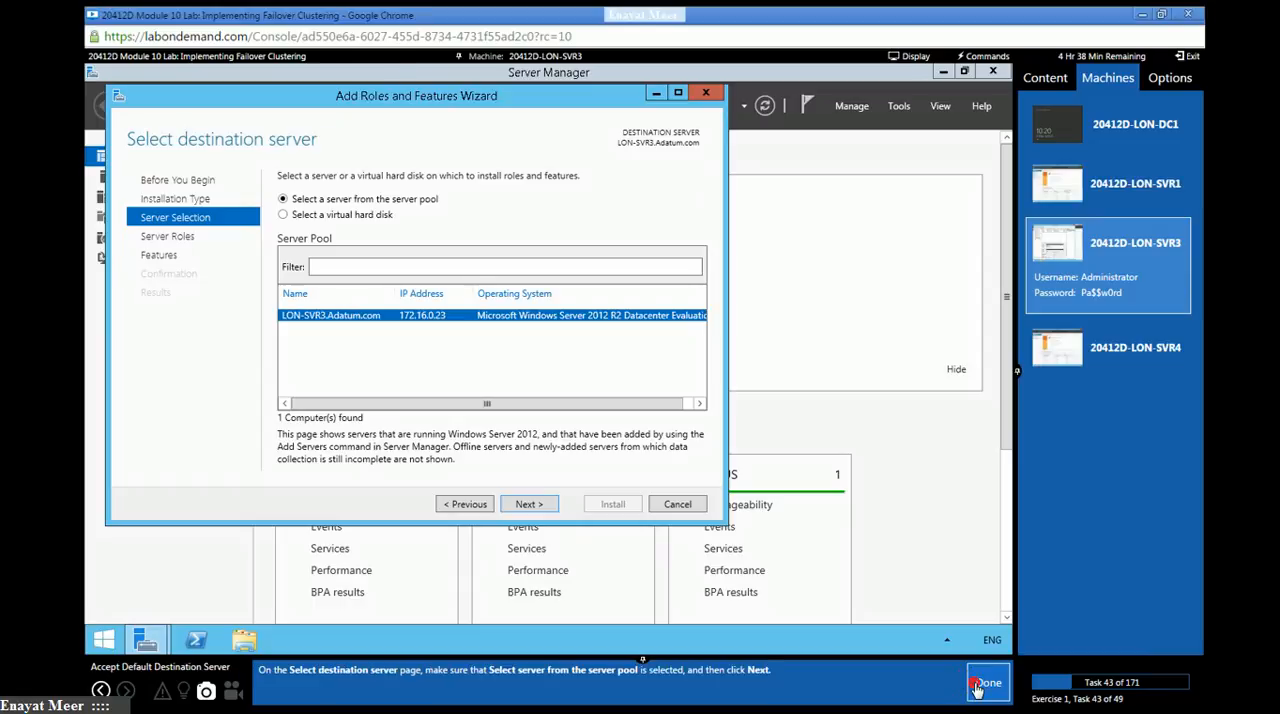
{"action": "left_click", "coordinate": [530, 506]}
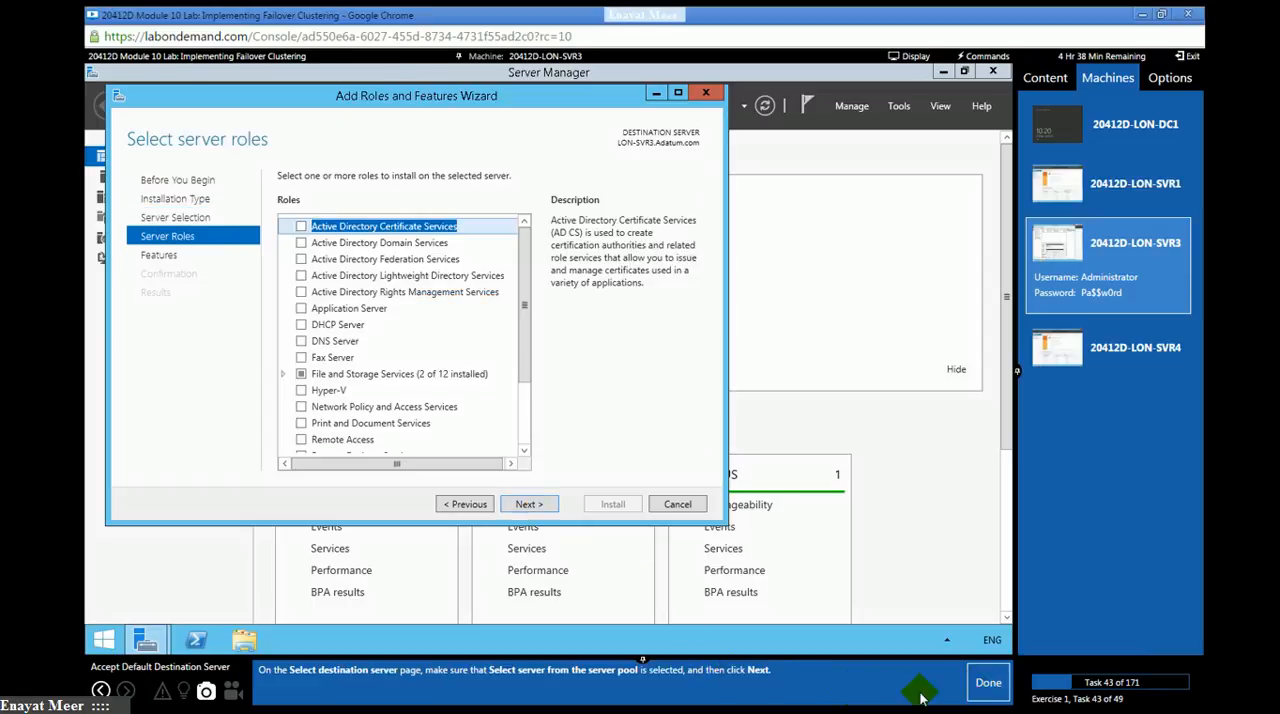
{"action": "left_click", "coordinate": [986, 686]}
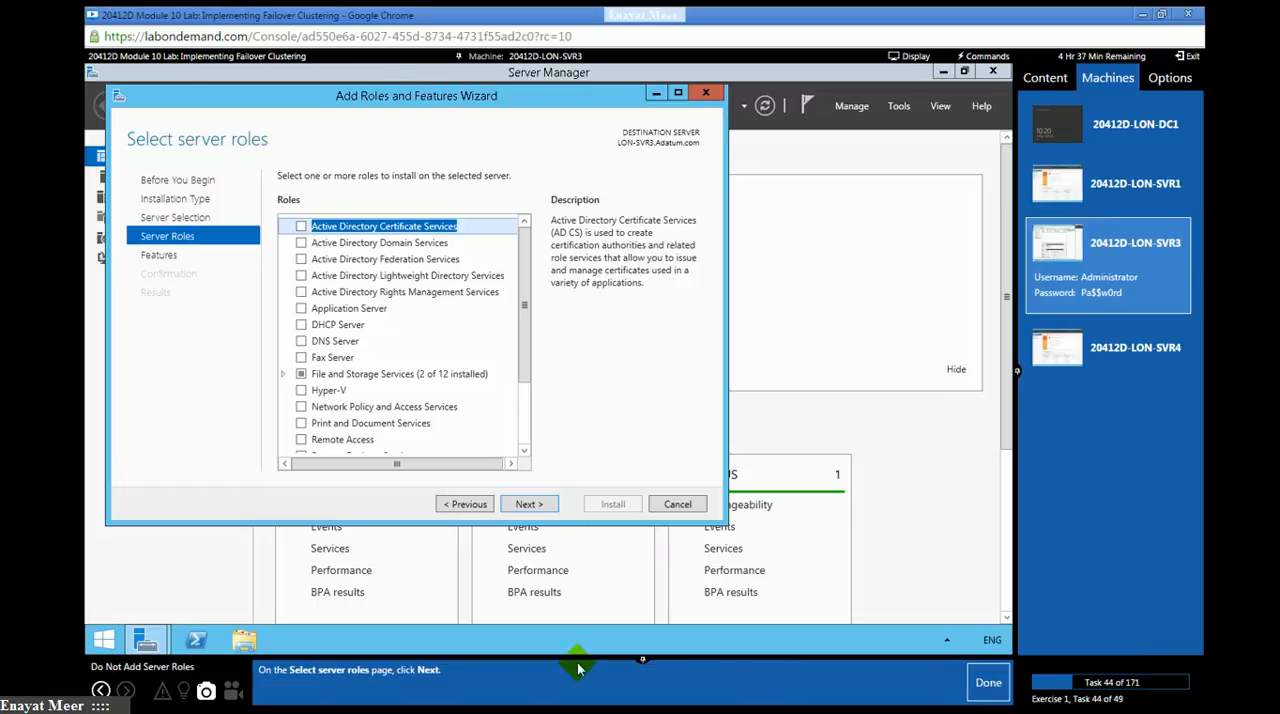
{"action": "left_click", "coordinate": [536, 504]}
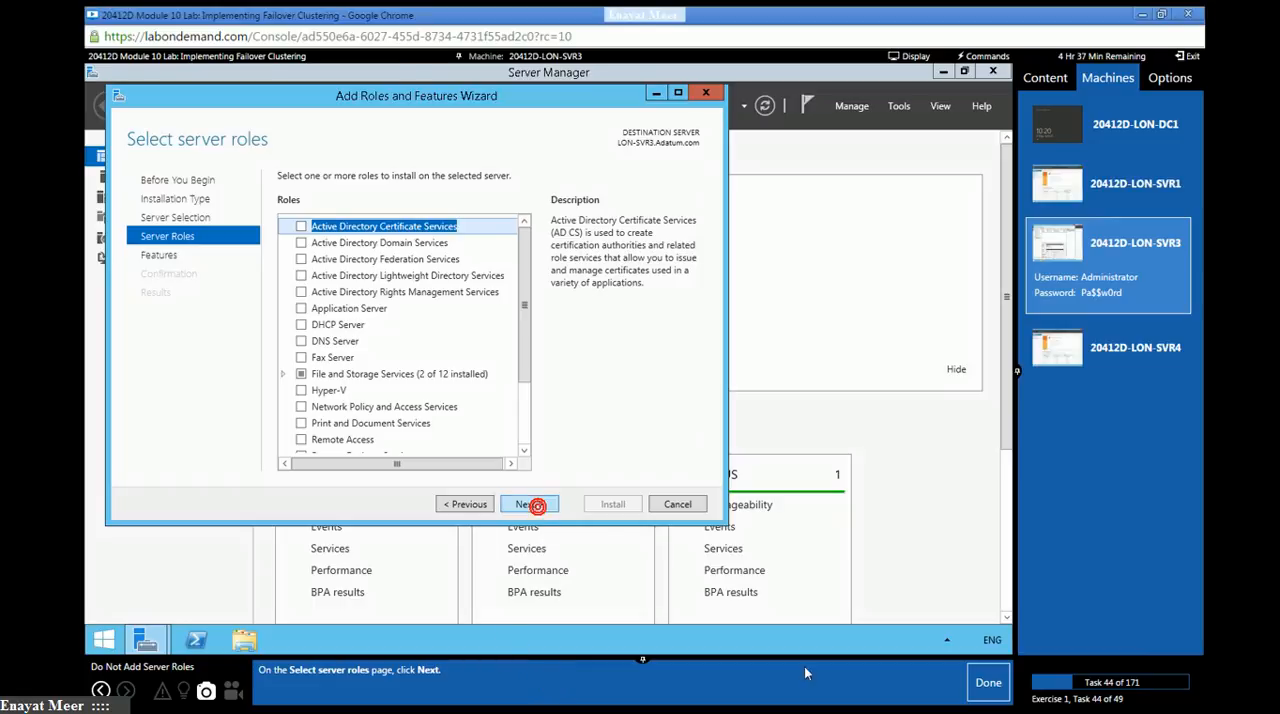
{"action": "left_click", "coordinate": [987, 686]}
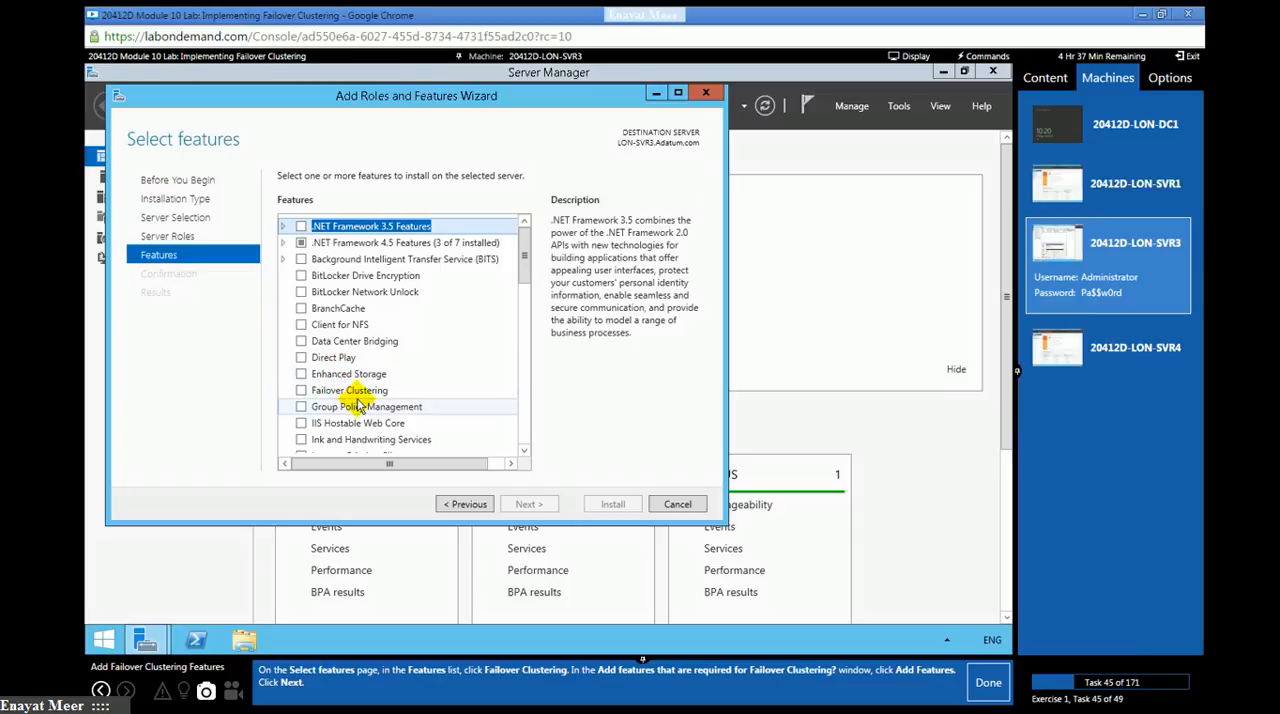
- Select the Failover Clustering feature with its required management tools, continue to the confirmation page, and mark lab task 45 as done
{"action": "left_click", "coordinate": [303, 391]}
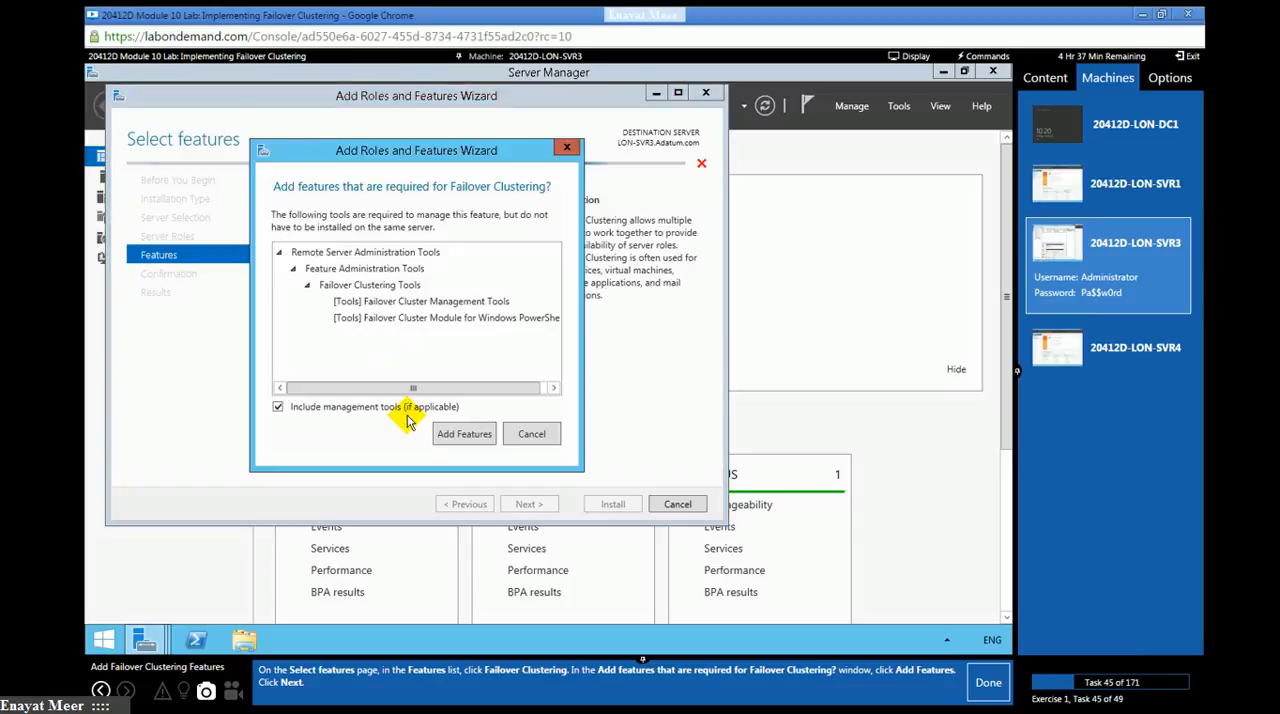
{"action": "left_click", "coordinate": [455, 438]}
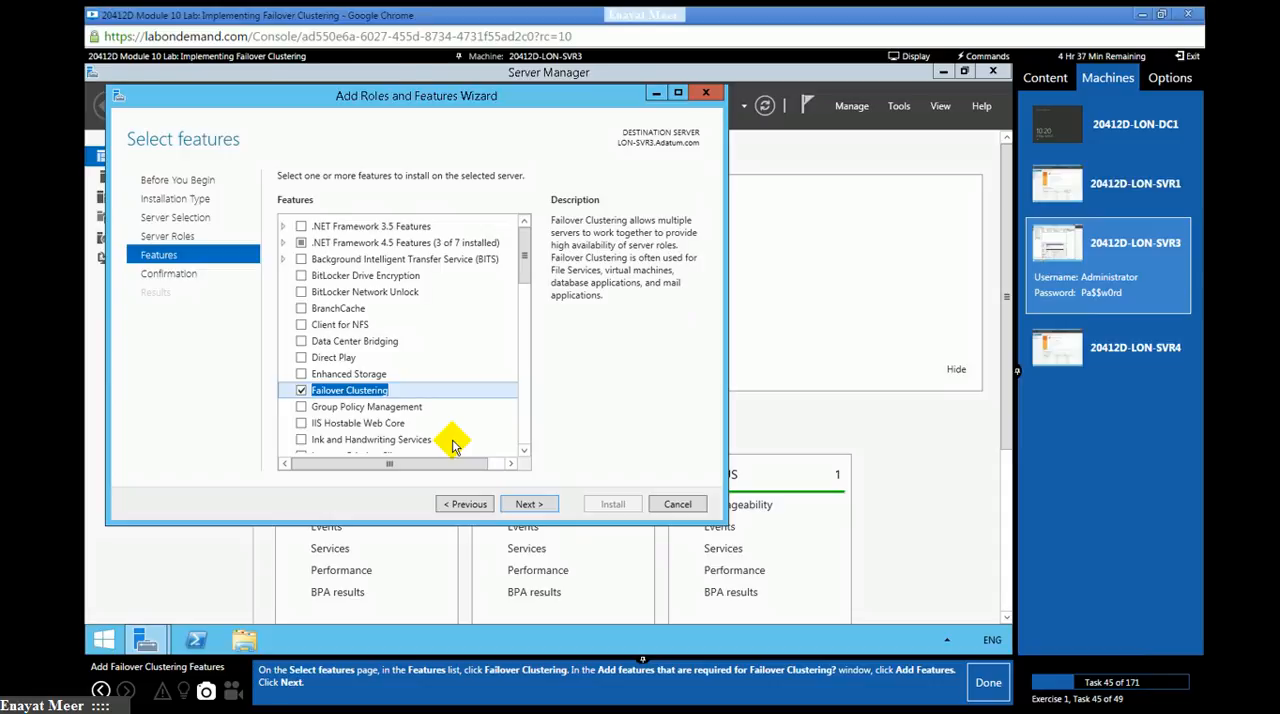
{"action": "left_click", "coordinate": [527, 505]}
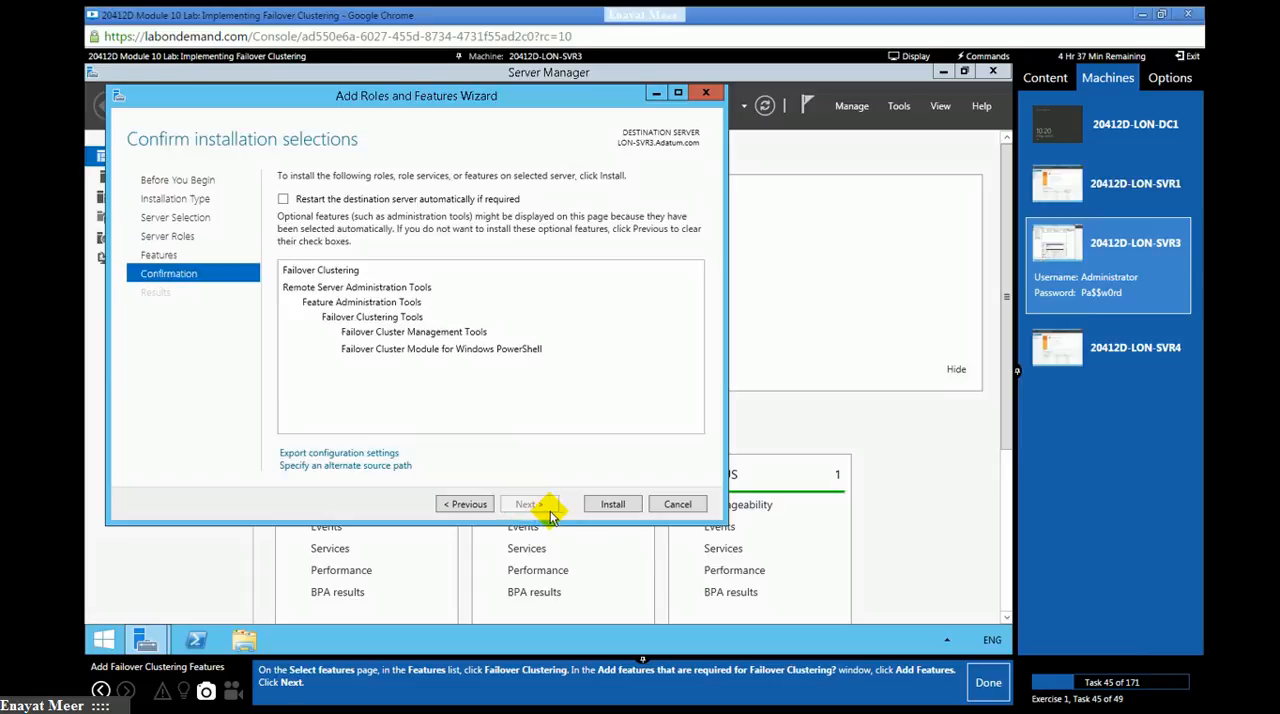
{"action": "left_click", "coordinate": [970, 684]}
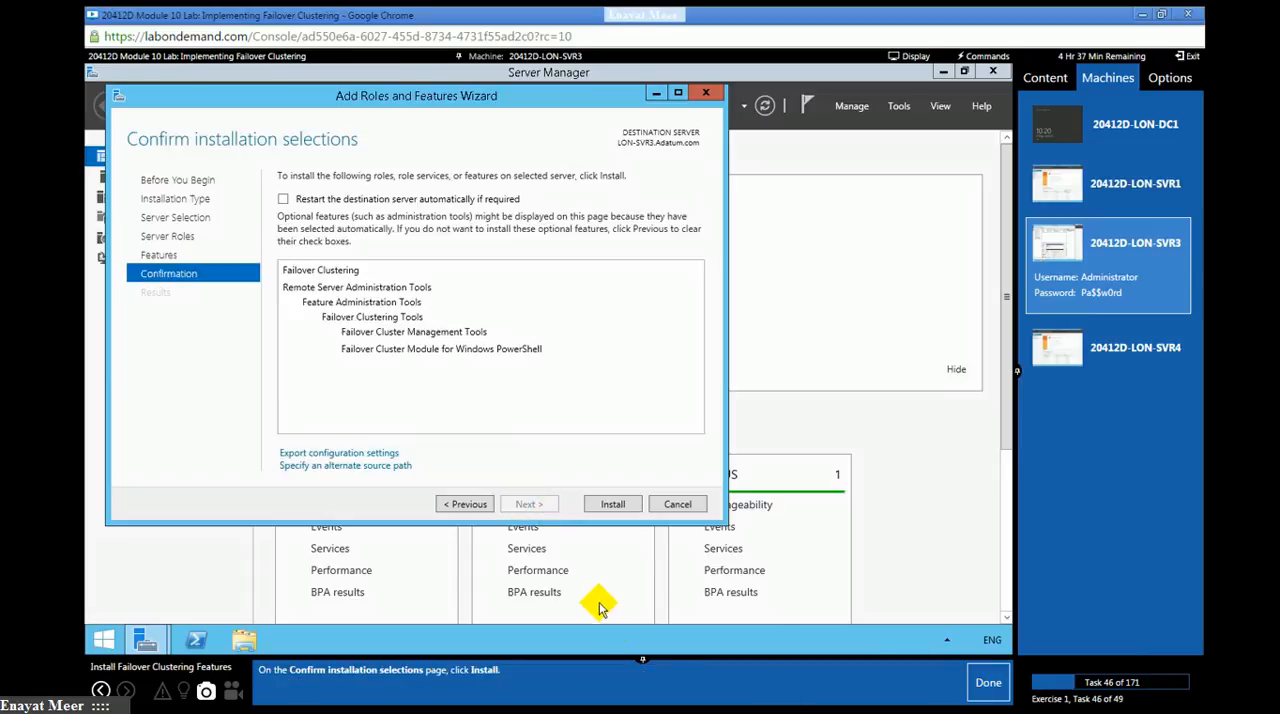
- Install Failover Clustering on LON-SVR3 and close the wizard, marking lab tasks 46 and 47 as done
{"action": "left_click", "coordinate": [610, 504]}
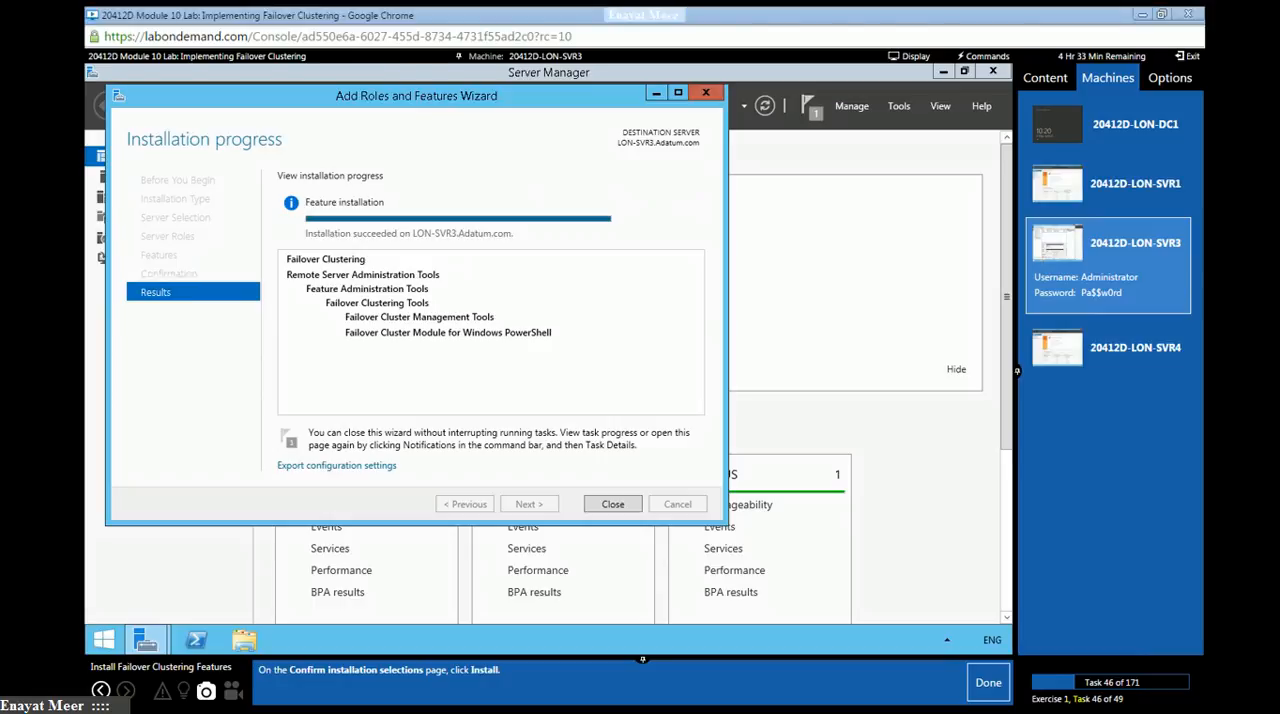
{"action": "left_click", "coordinate": [986, 682]}
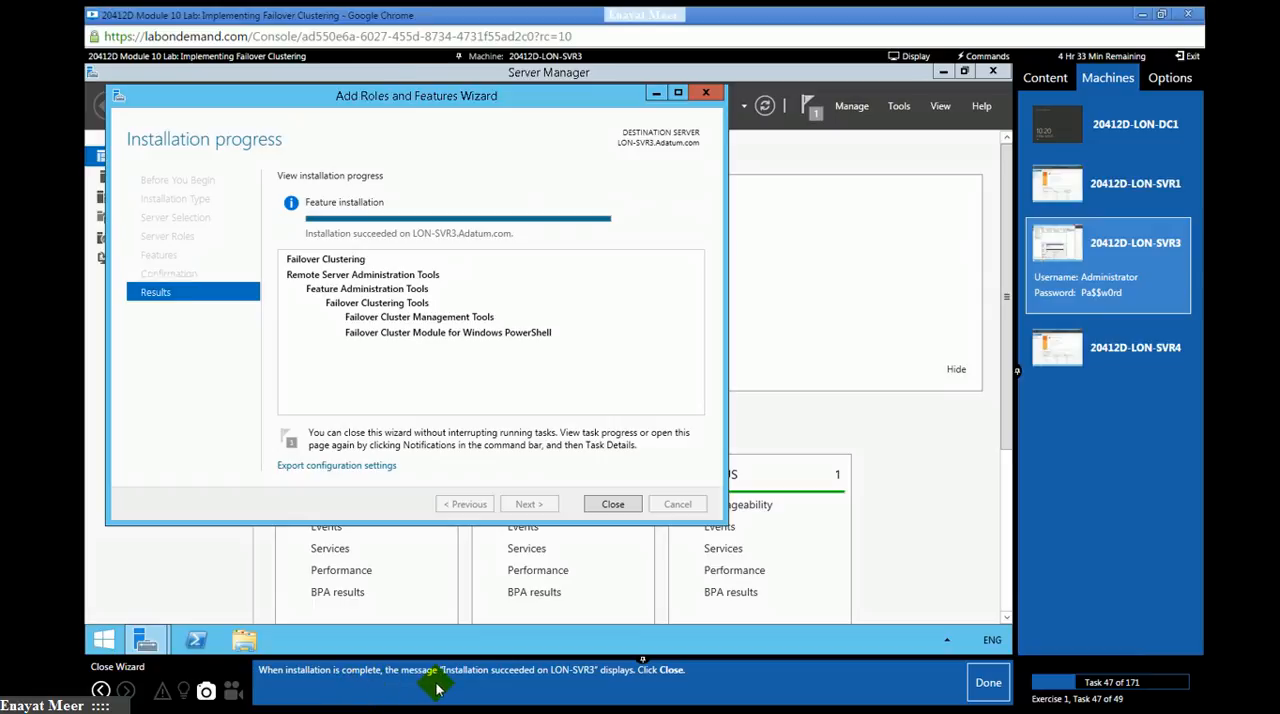
{"action": "left_click", "coordinate": [616, 504]}
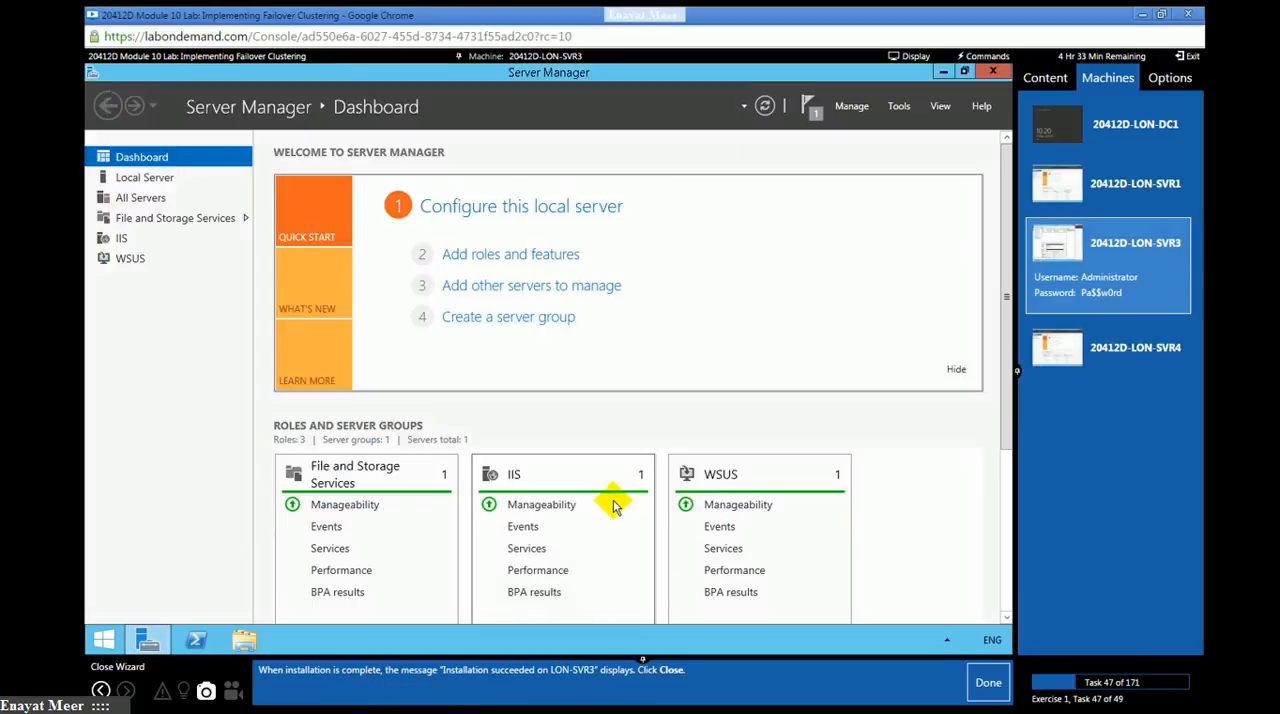
{"action": "left_click", "coordinate": [987, 697]}
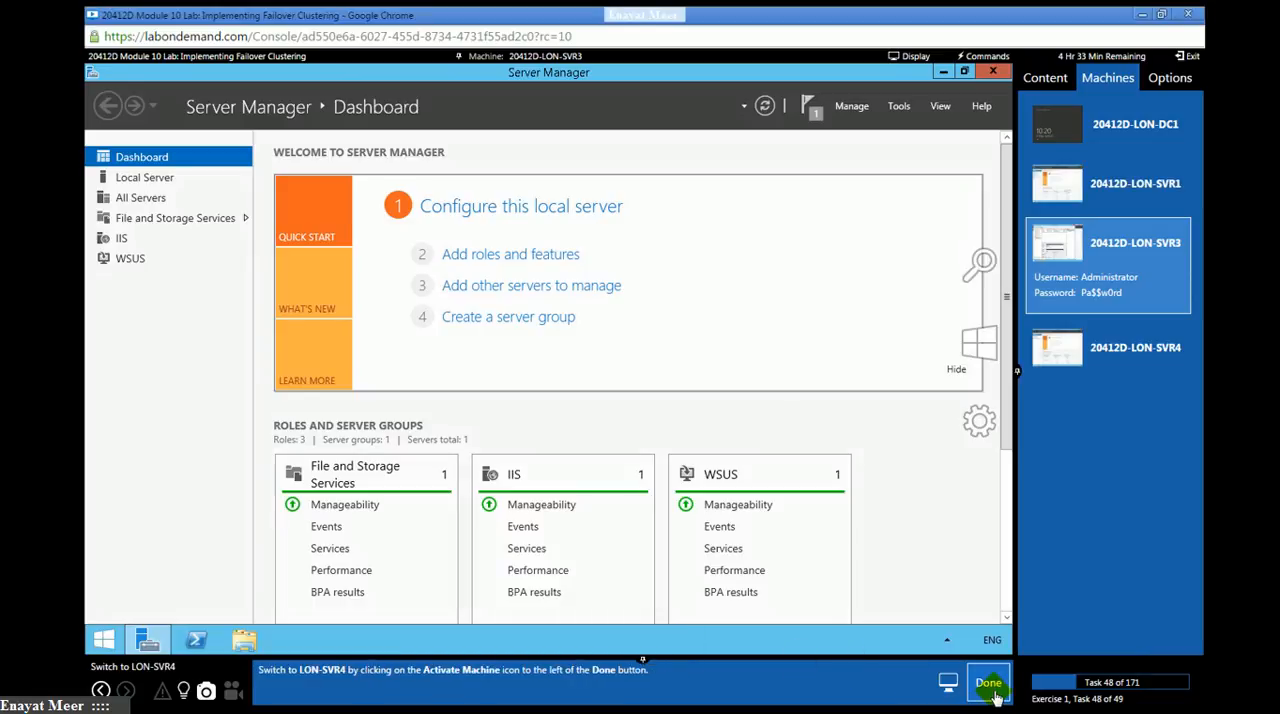
- Switch to the LON-SVR4 machine for lab task 48
{"action": "left_click", "coordinate": [1140, 345]}
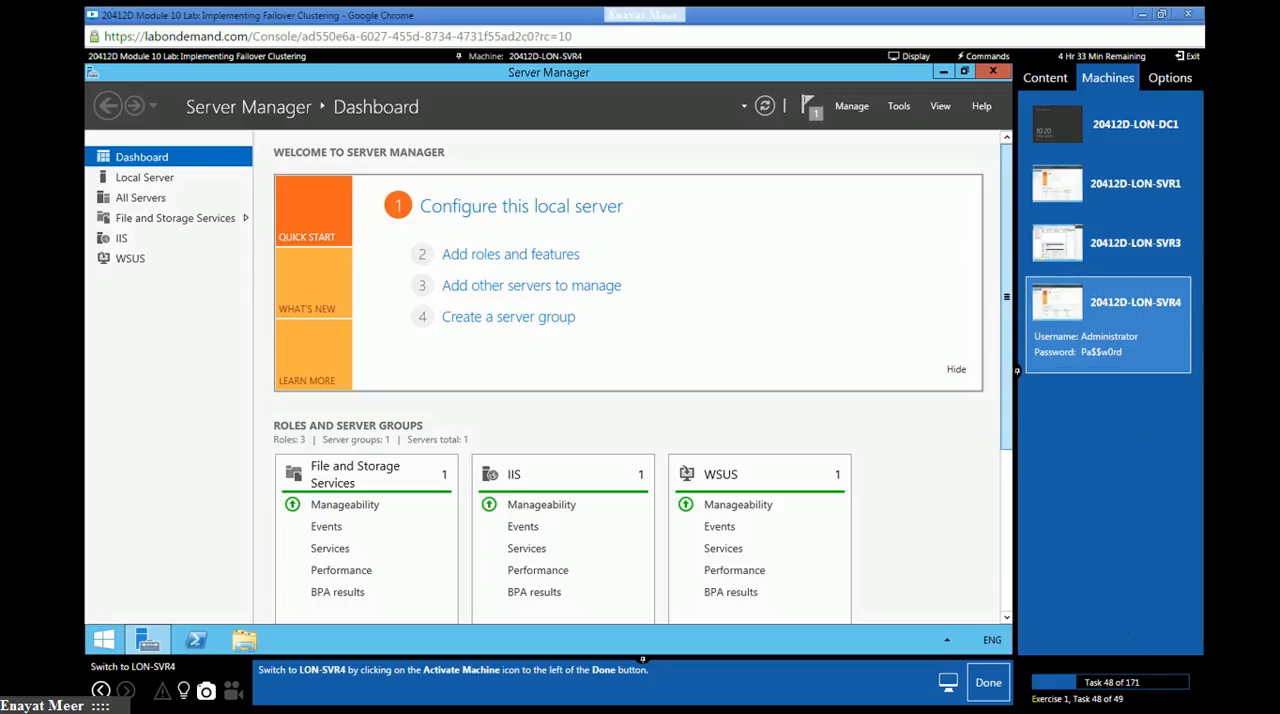
- Mark lab task 48 as done and set up a role-based installation on LON-SVR4.Adatum.com without adding server roles
{"action": "left_click", "coordinate": [987, 686]}
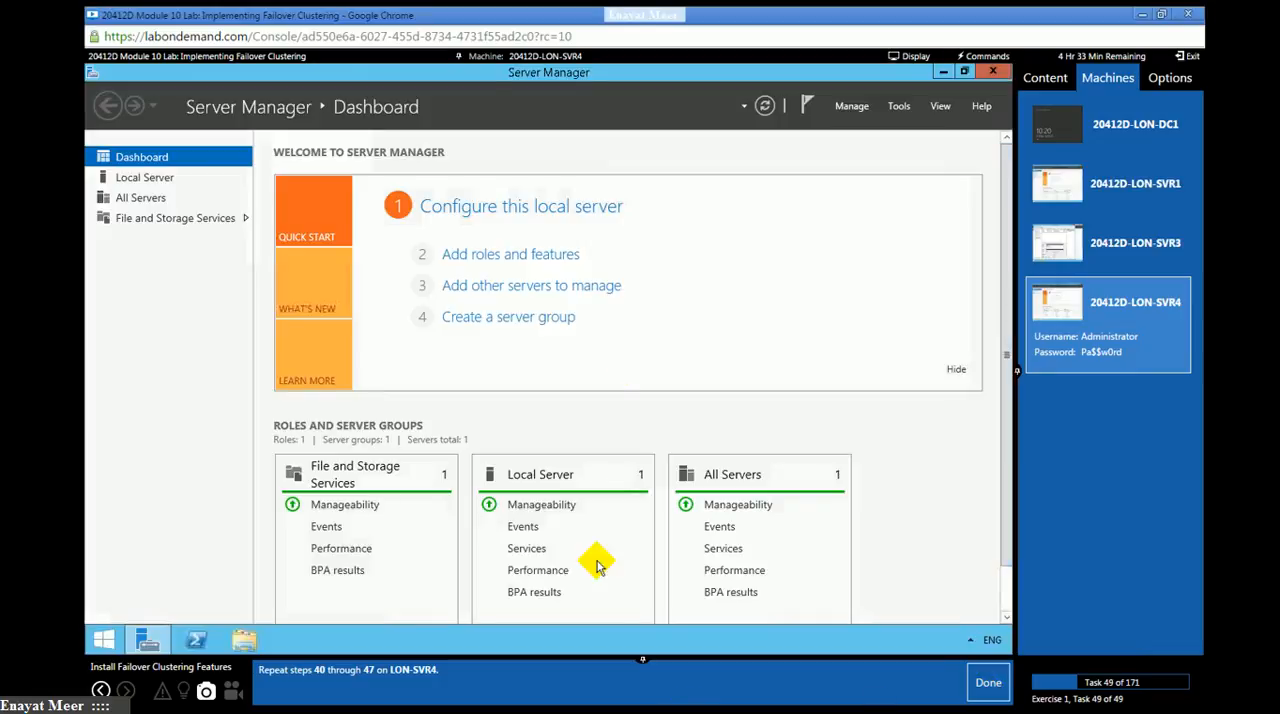
{"action": "left_click", "coordinate": [535, 258]}
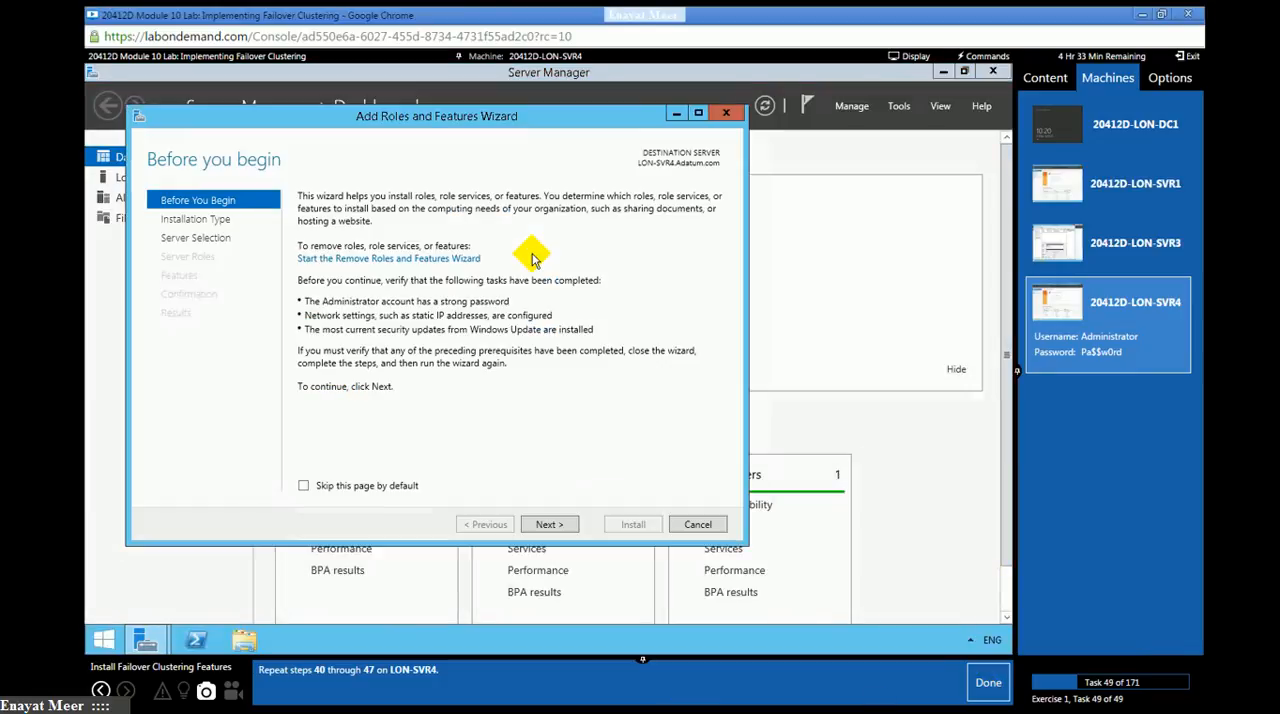
{"action": "left_click", "coordinate": [547, 526]}
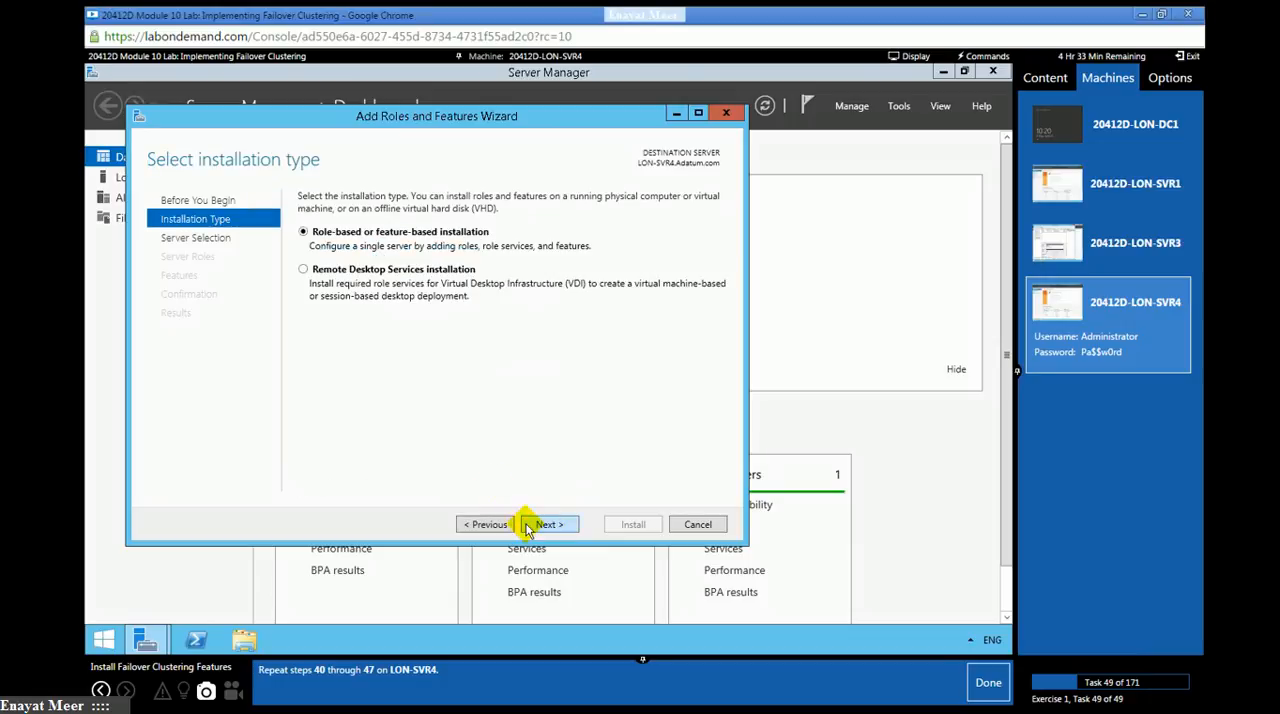
{"action": "left_click", "coordinate": [540, 527]}
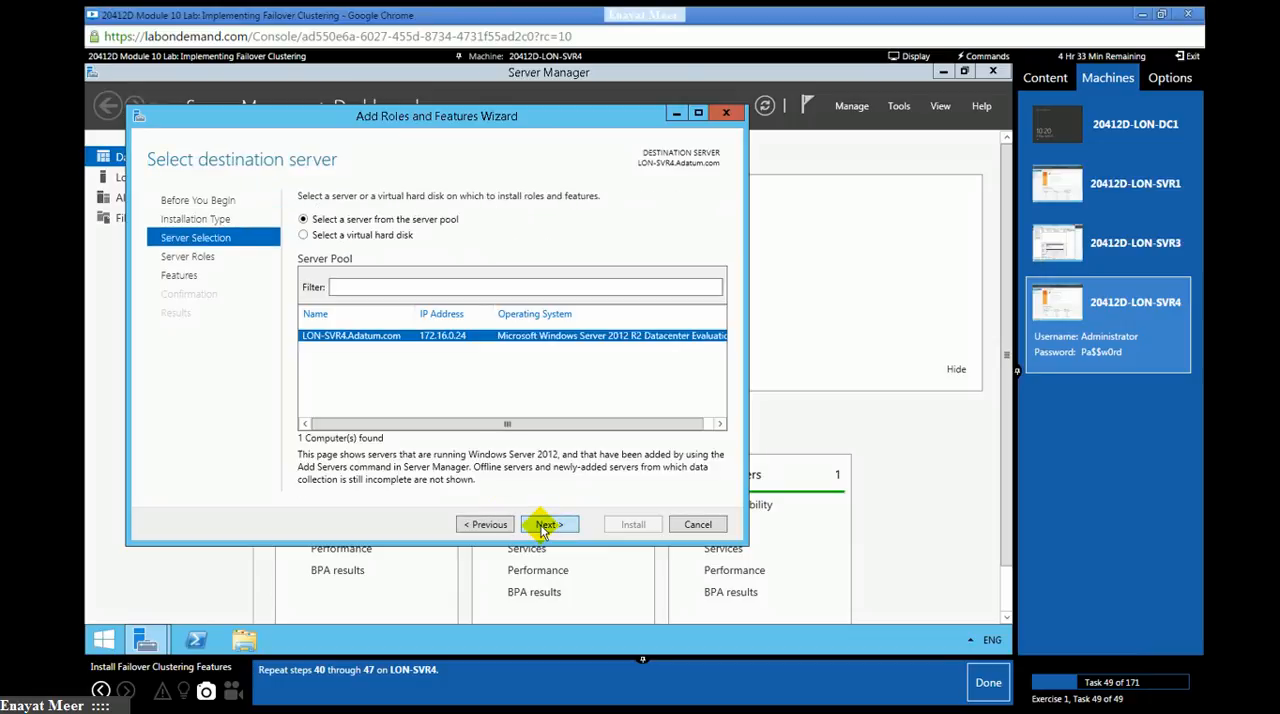
{"action": "left_click", "coordinate": [543, 526]}
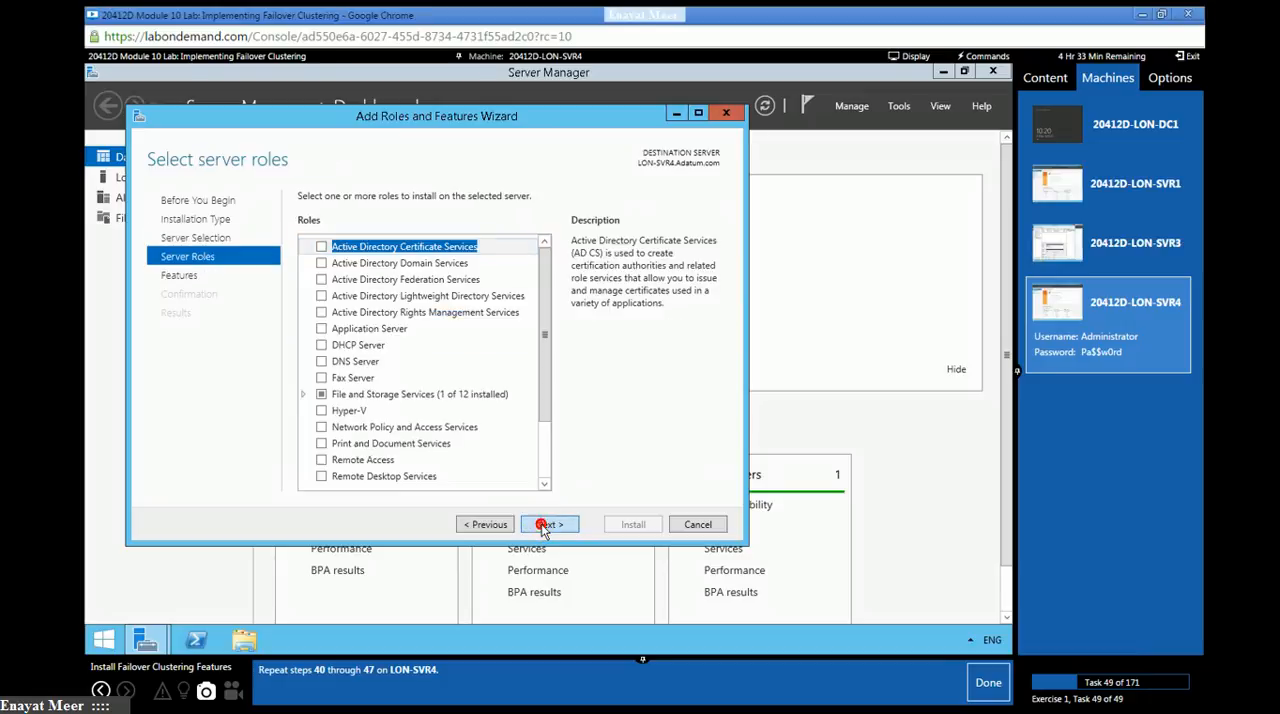
{"action": "left_click", "coordinate": [543, 526]}
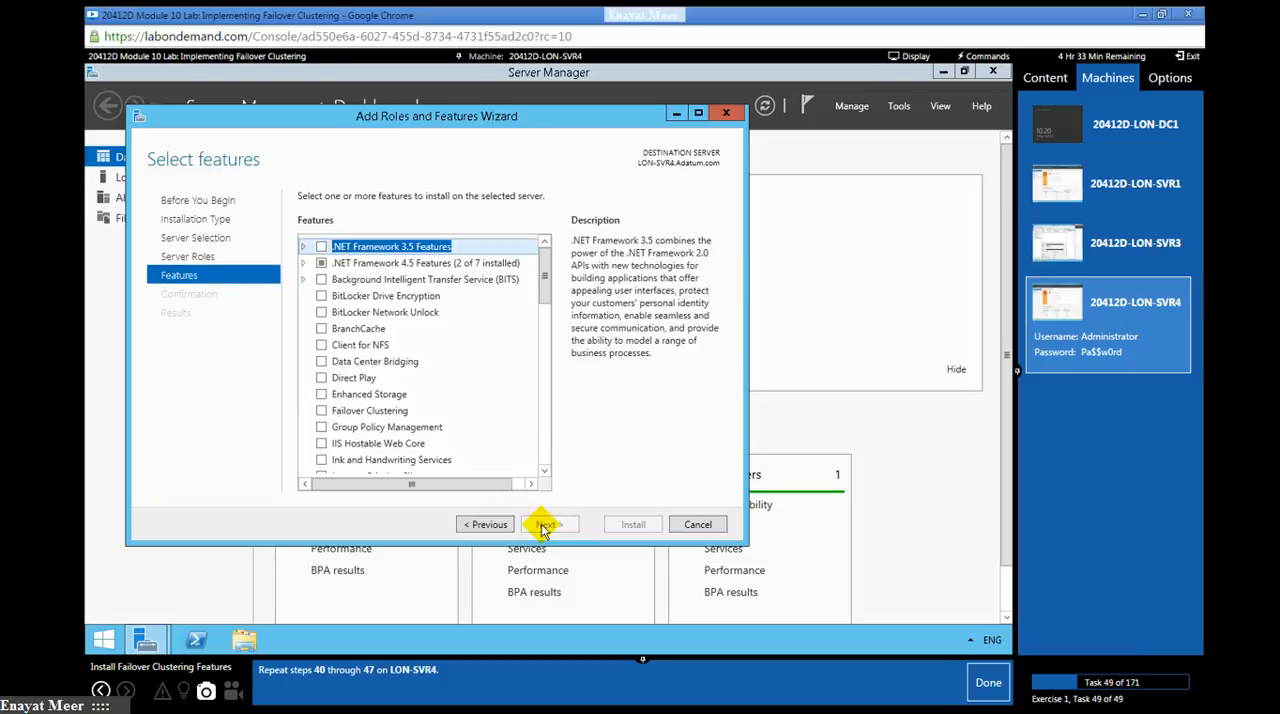
- Install the Failover Clustering feature with its management tools on LON-SVR4, close the wizard, and mark lab task 49 as done
{"action": "left_click", "coordinate": [321, 413]}
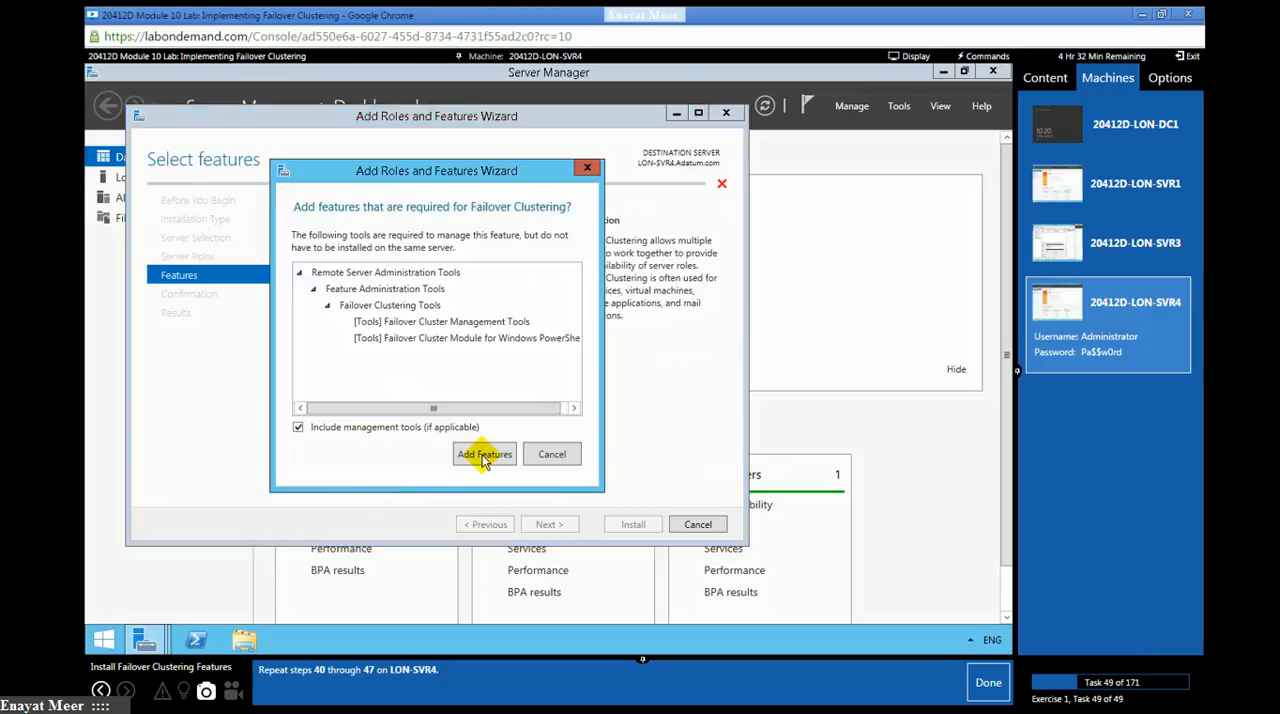
{"action": "left_click", "coordinate": [541, 522]}
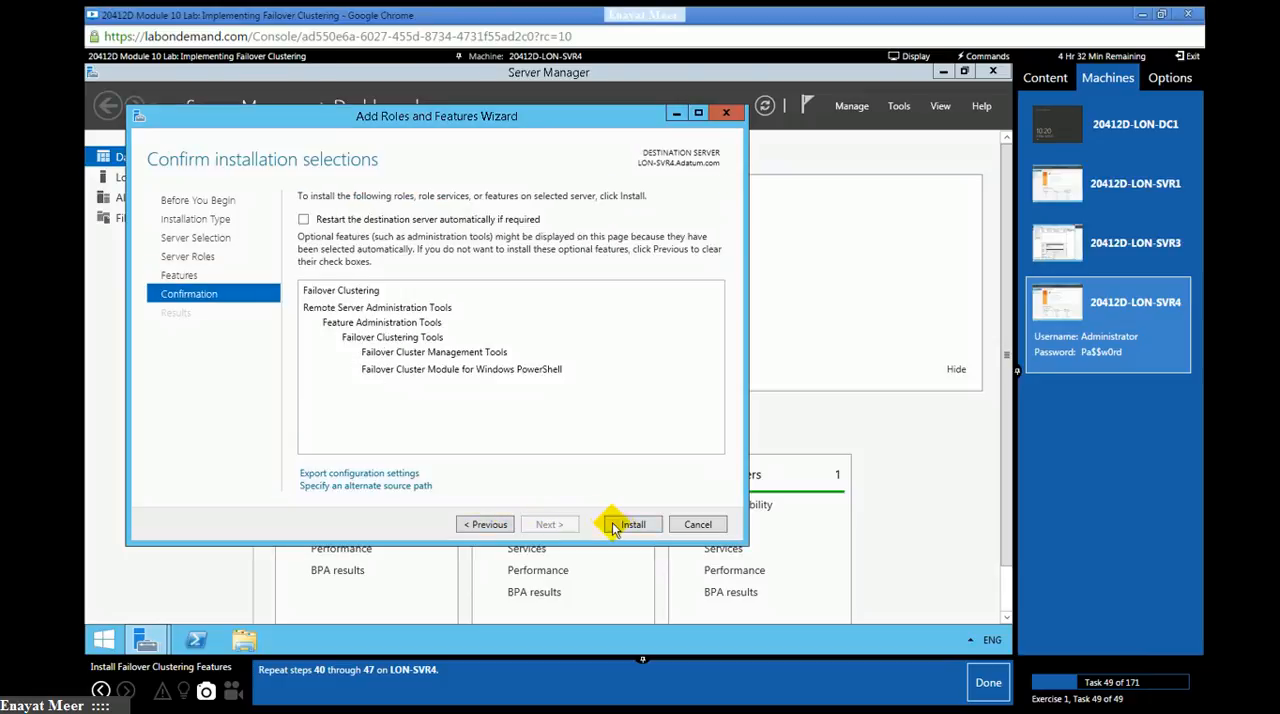
{"action": "left_click", "coordinate": [632, 527]}
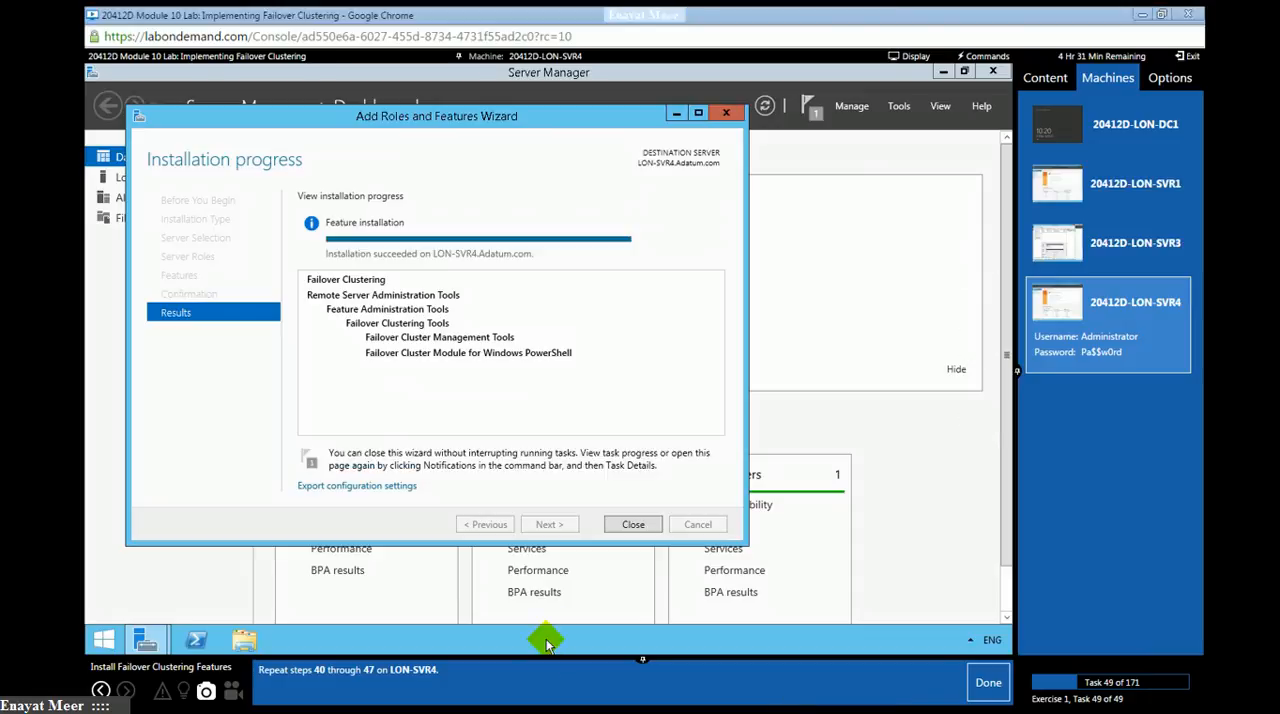
{"action": "left_click", "coordinate": [632, 525]}
{"action": "left_click", "coordinate": [984, 686]}
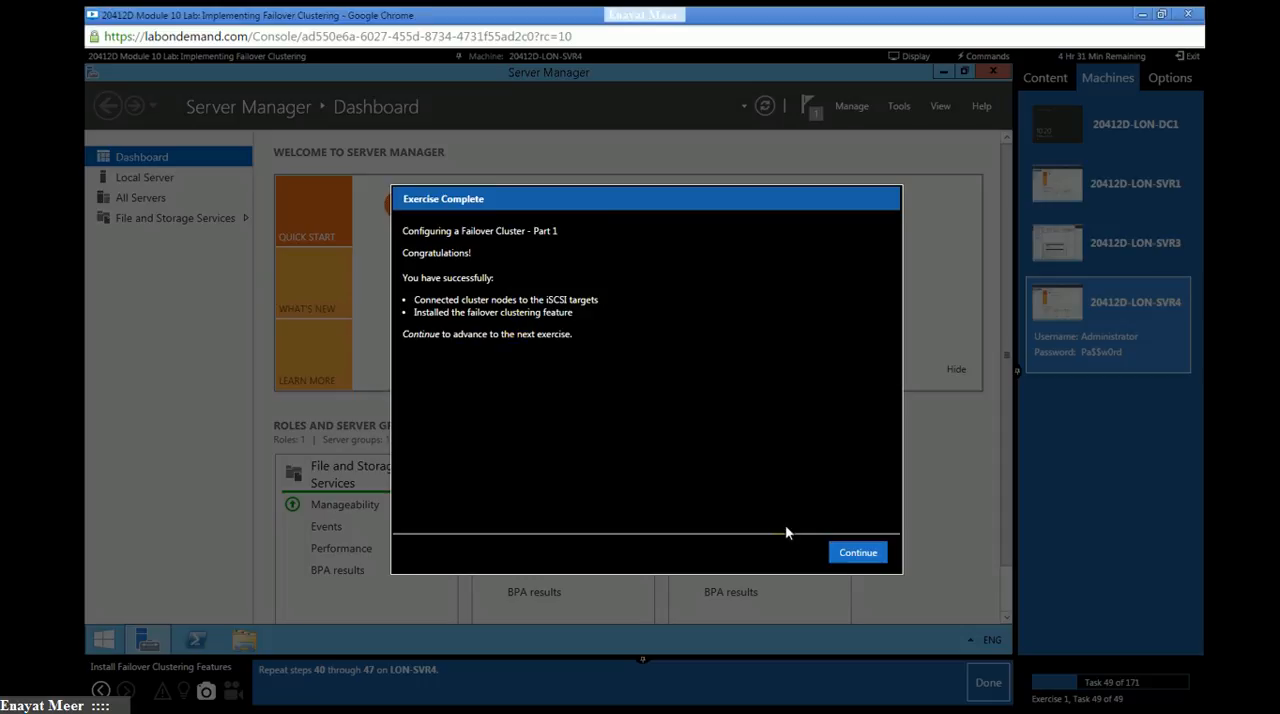
- Advance to the exercise Configuring a Failover Cluster - Part 2 and switch to LON-SVR3, marking lab task 50 as done
{"action": "left_click", "coordinate": [855, 555]}
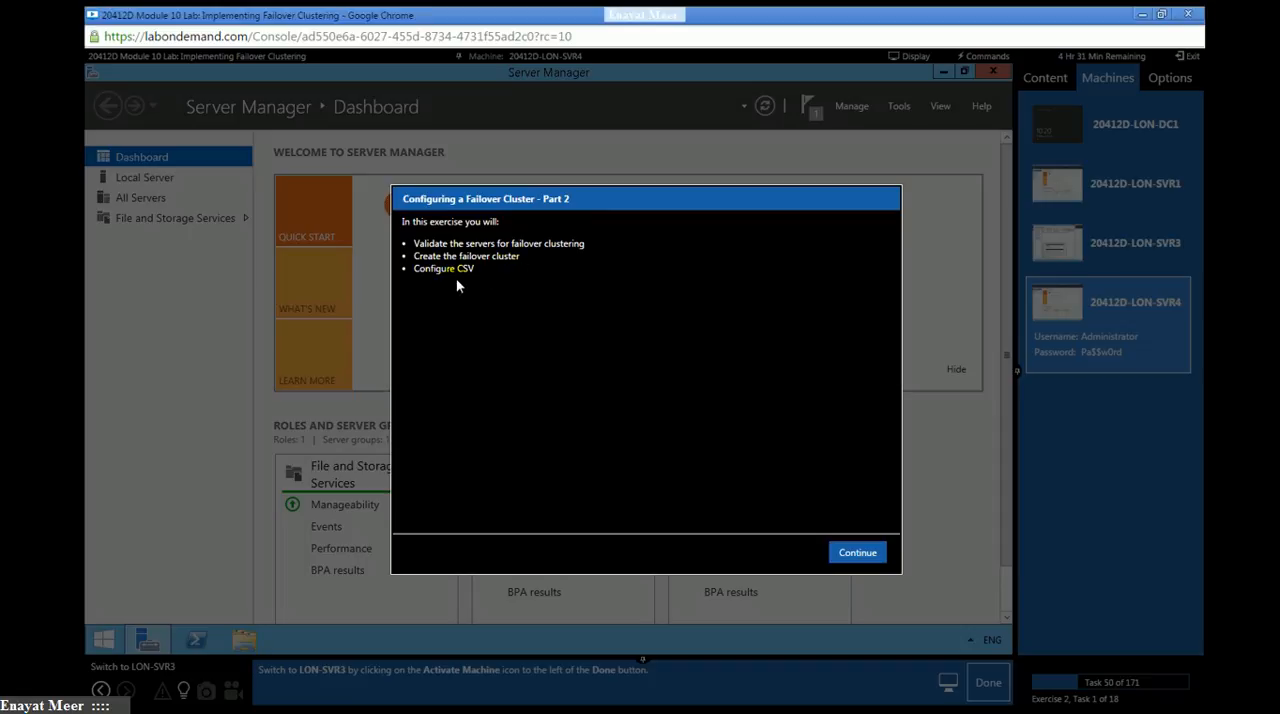
{"action": "left_click", "coordinate": [858, 552]}
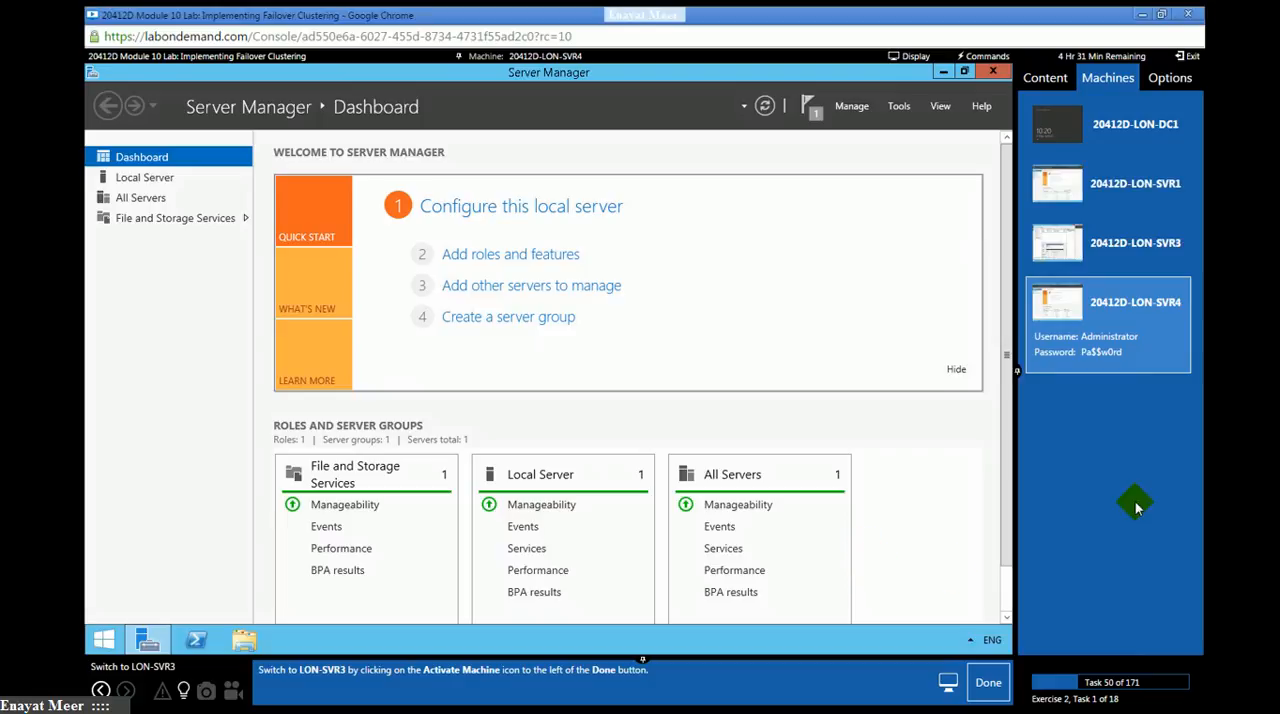
{"action": "left_click", "coordinate": [1128, 258]}
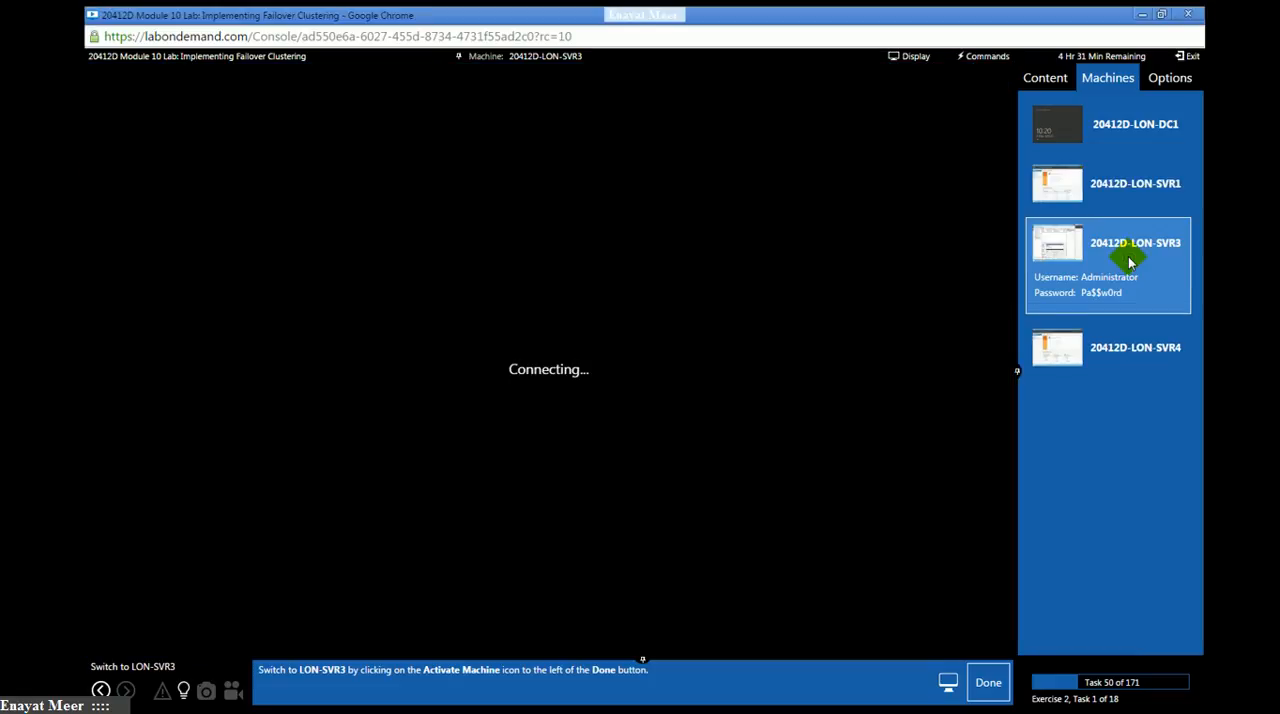
{"action": "left_click", "coordinate": [988, 684]}
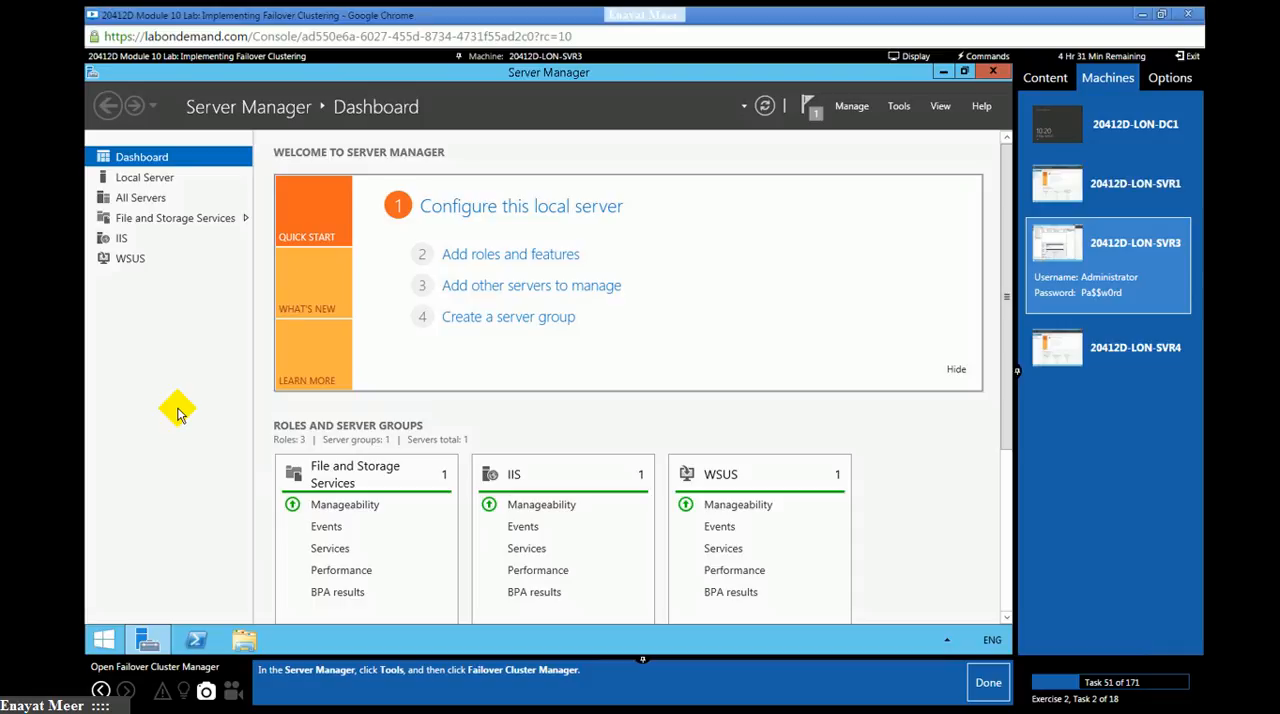
- Open Failover Cluster Manager on LON-SVR3 and mark lab task 51 as done
{"action": "left_click", "coordinate": [896, 110]}
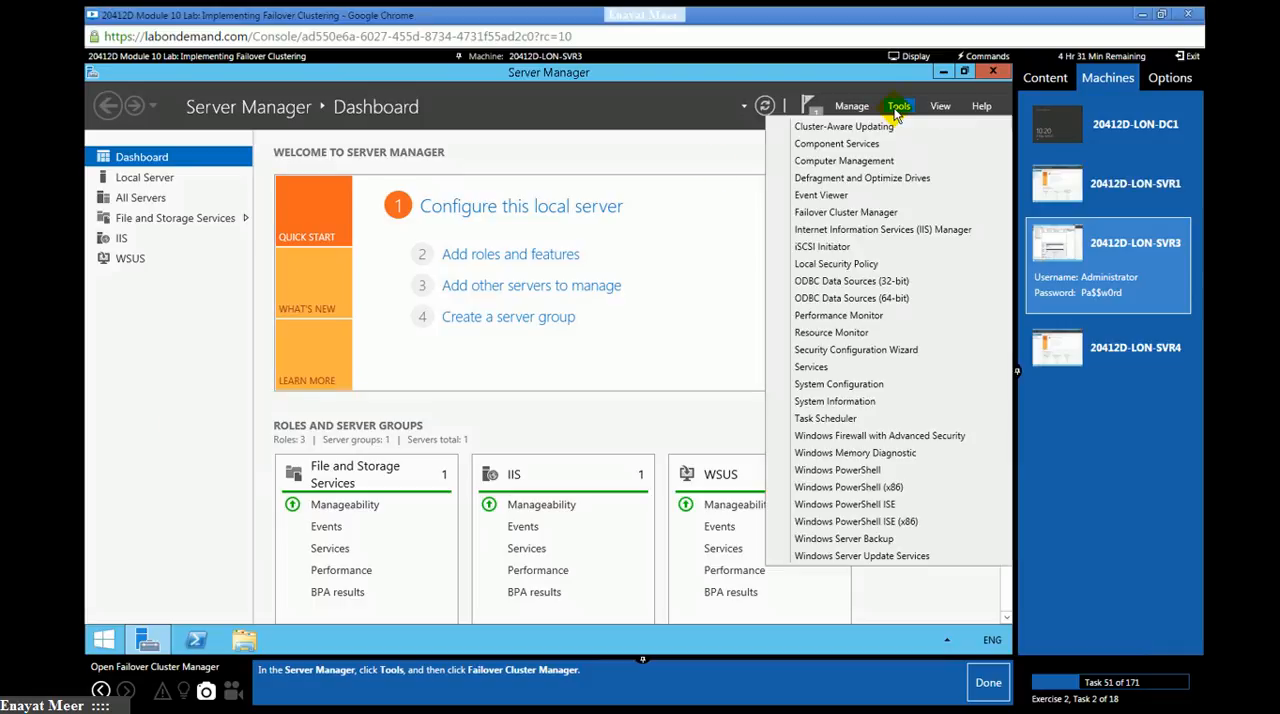
{"action": "left_click", "coordinate": [832, 213]}
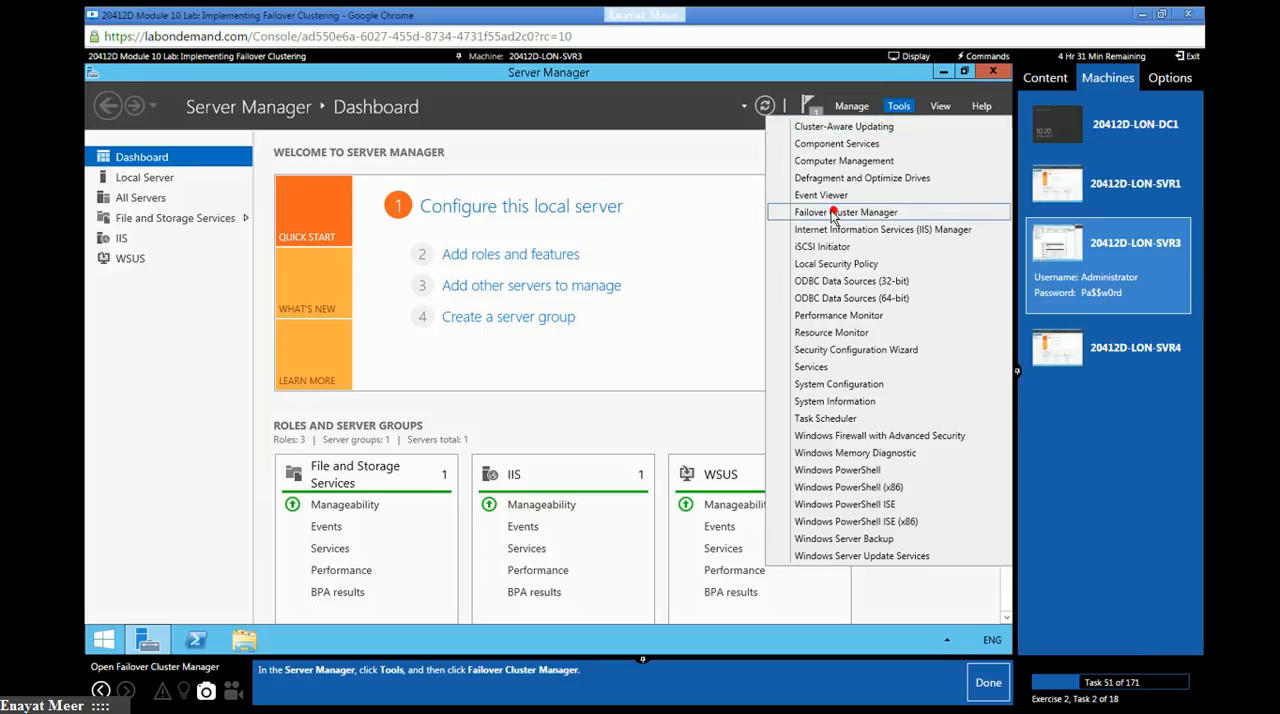
{"action": "left_click", "coordinate": [985, 684]}
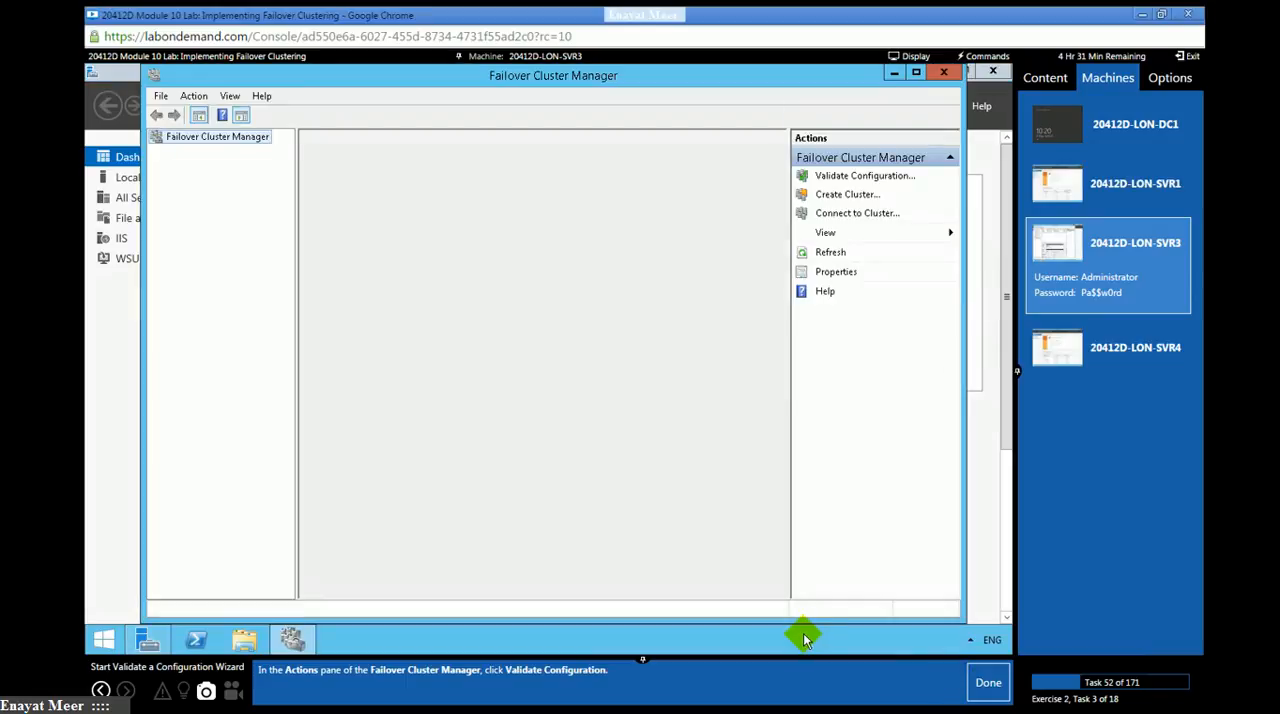
- Start the Validate a Configuration Wizard and continue past its introduction page, marking lab tasks 52 and 53 as done
{"action": "left_click", "coordinate": [862, 178]}
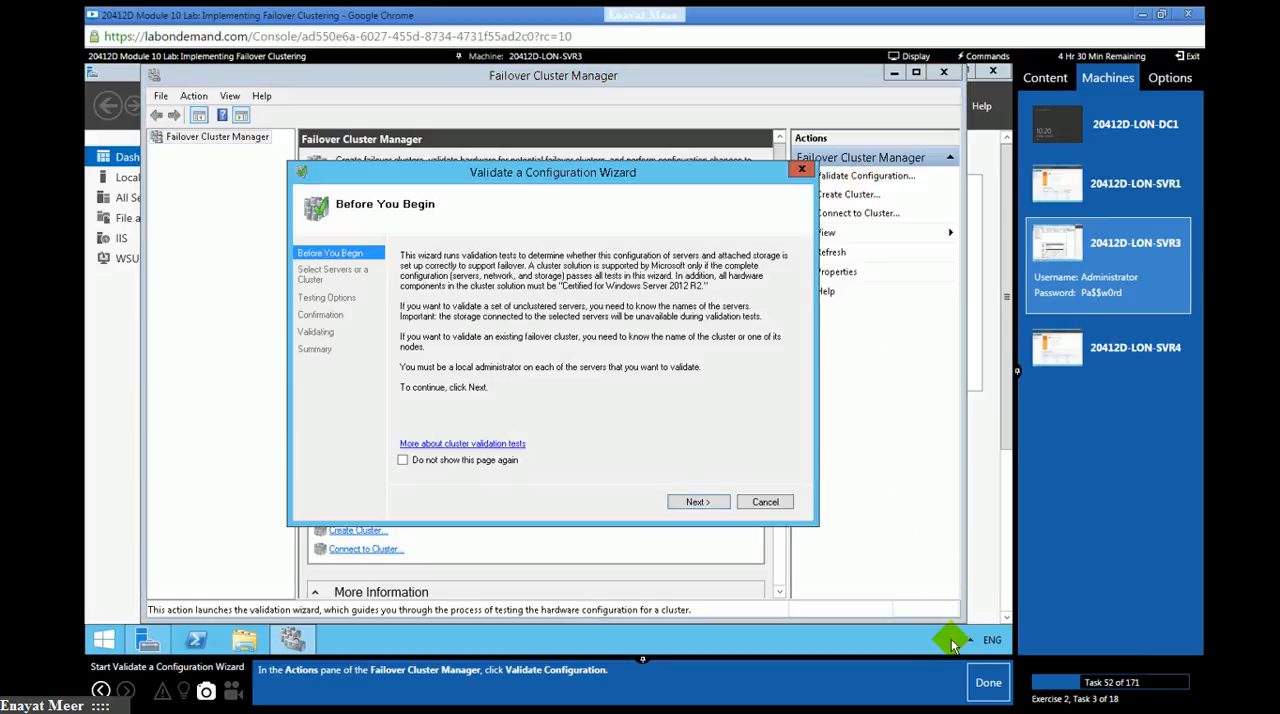
{"action": "left_click", "coordinate": [977, 676]}
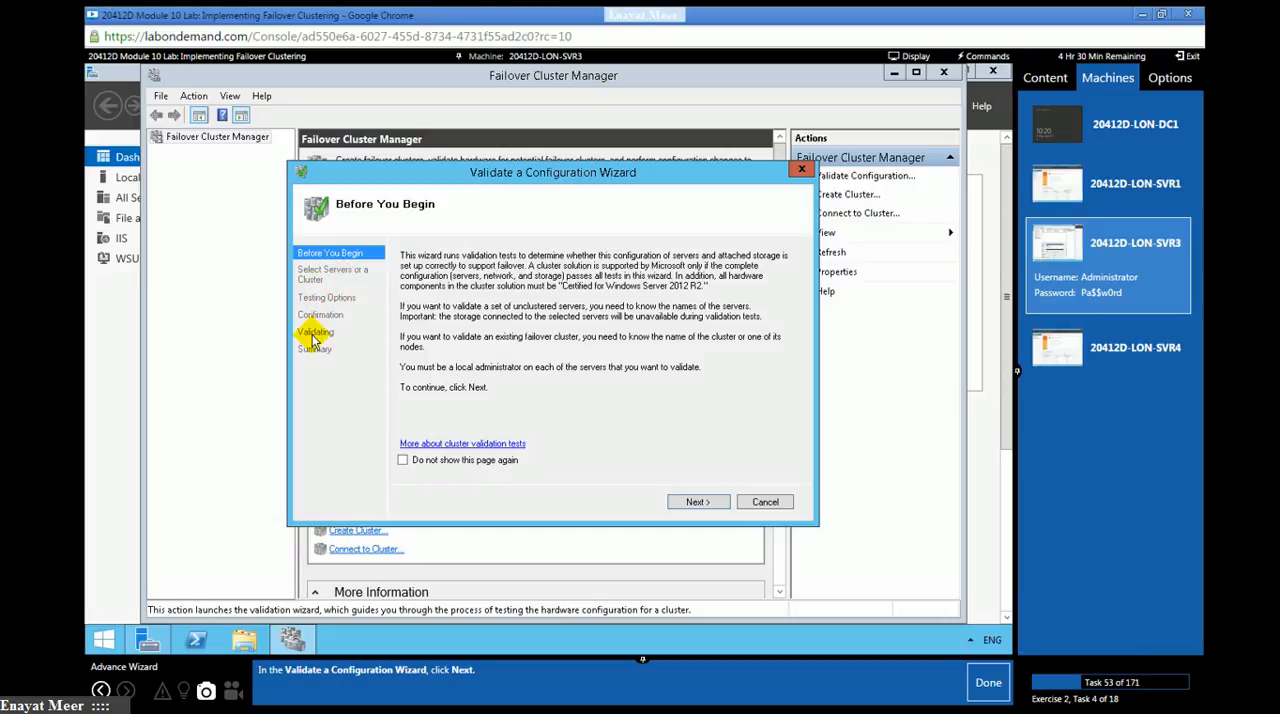
{"action": "left_click", "coordinate": [697, 502]}
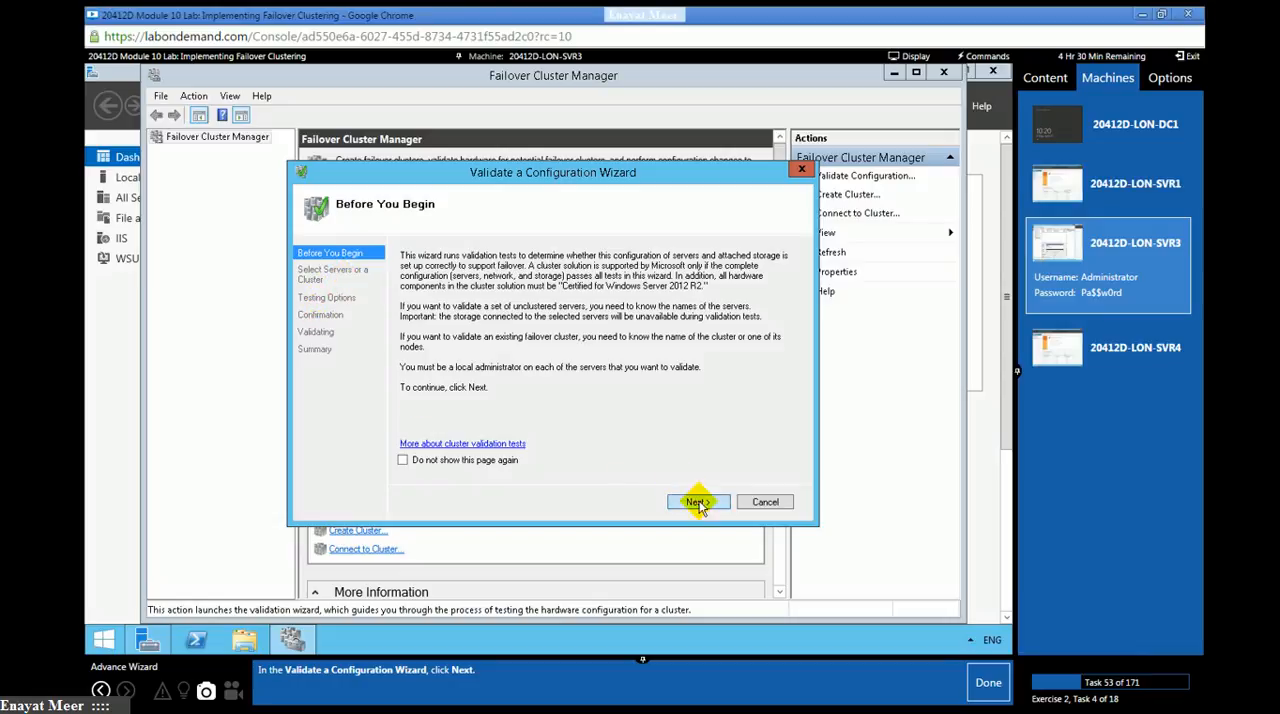
{"action": "left_click", "coordinate": [970, 683]}
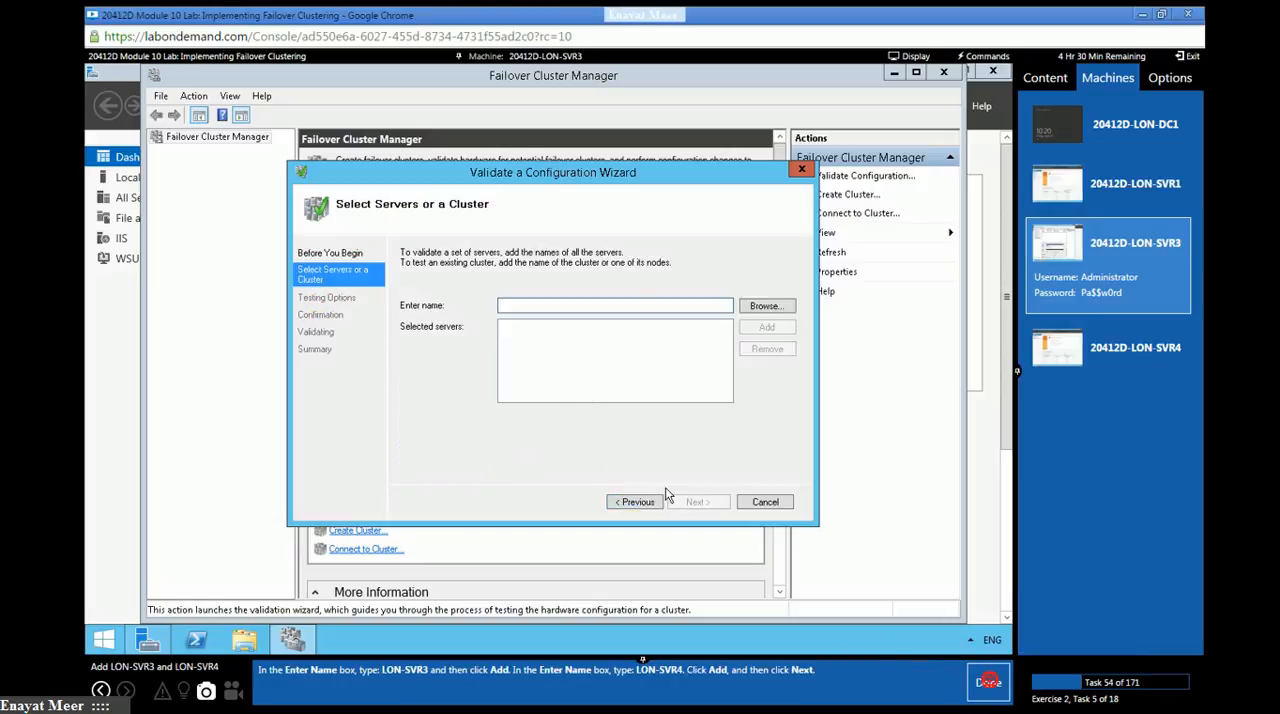
- Add LON-SVR3 and LON-SVR4 as the servers to validate, continue to the testing options, and mark lab task 54 as done
{"action": "left_click", "coordinate": [584, 305]}
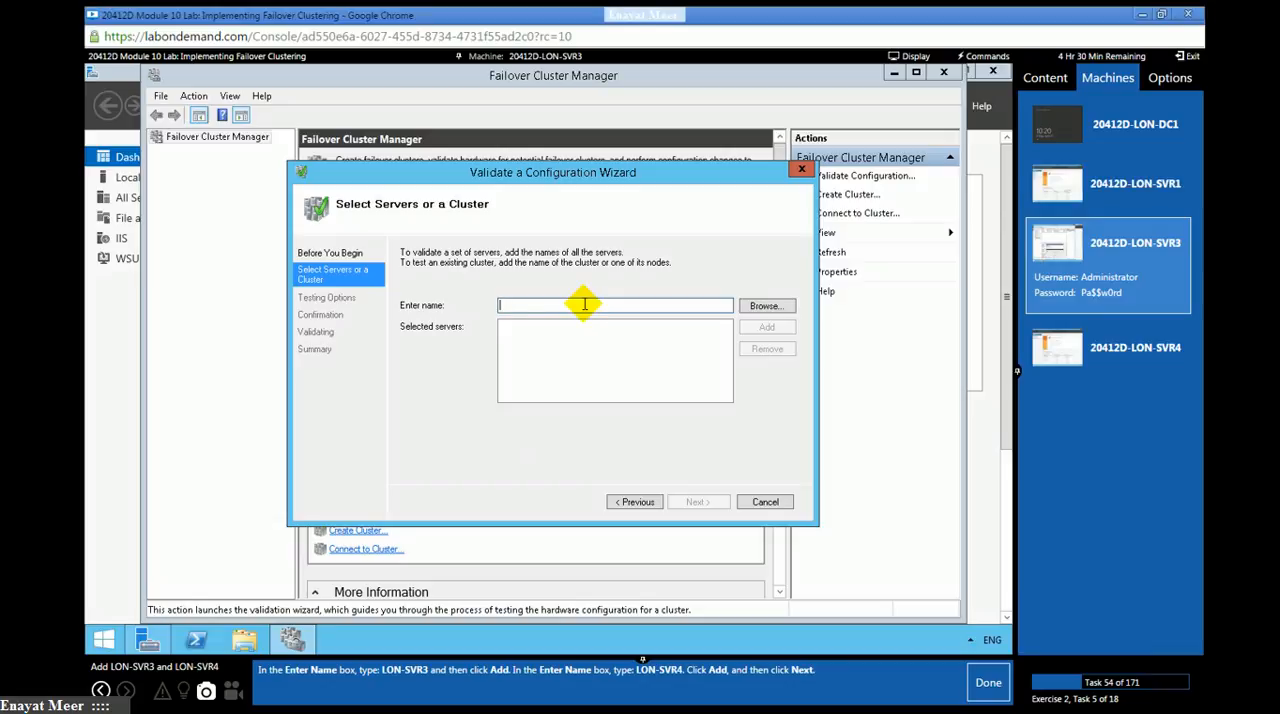
{"action": "type", "text": "LON-SVR3"}
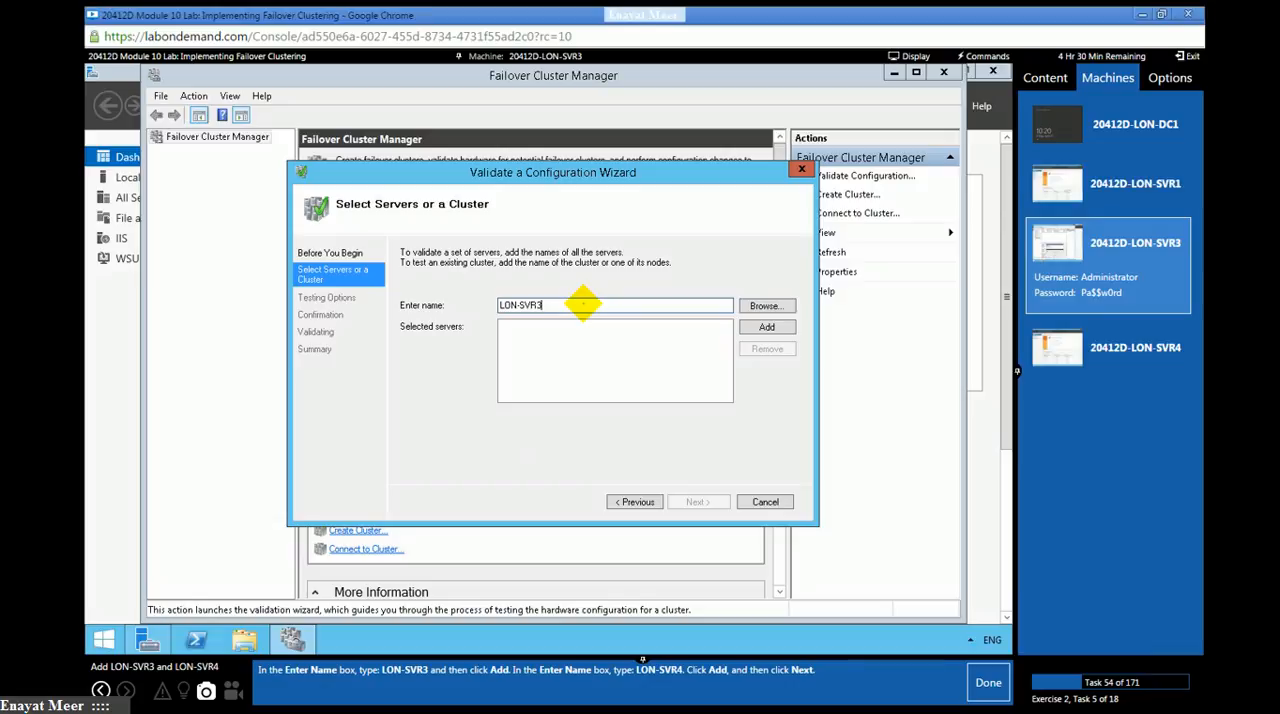
{"action": "left_click", "coordinate": [766, 328]}
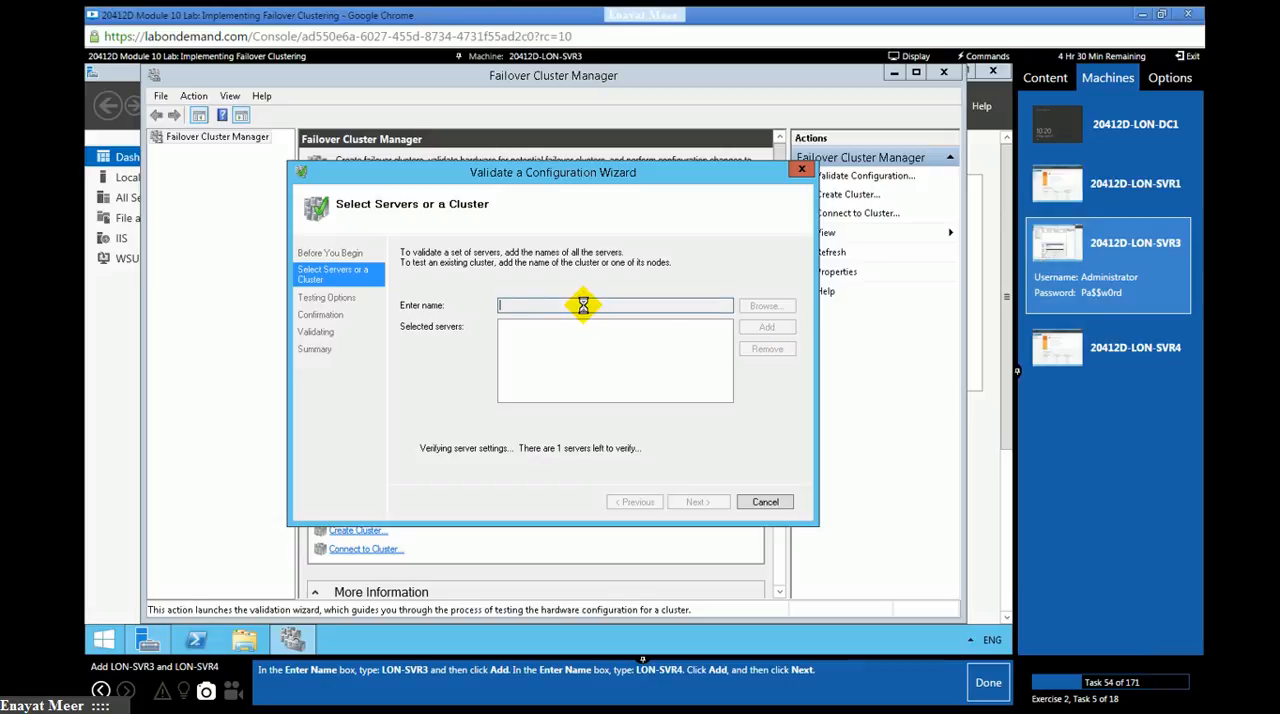
{"action": "left_click", "coordinate": [585, 305]}
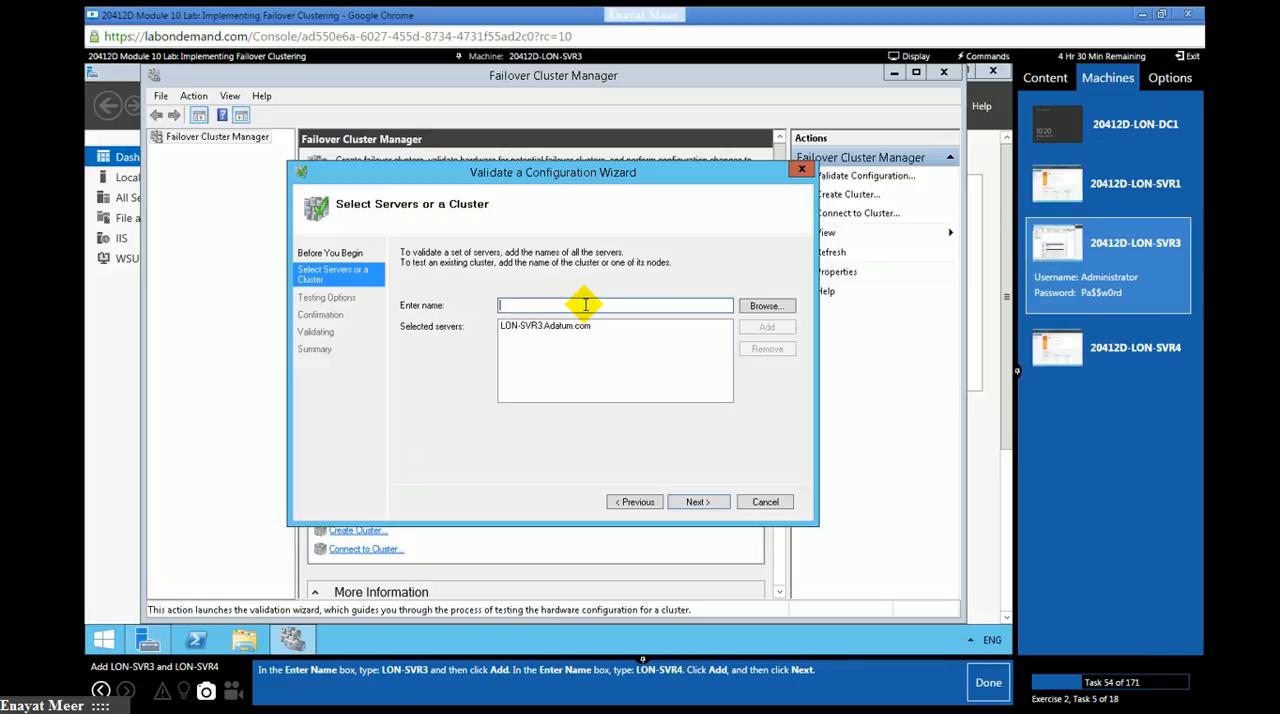
{"action": "type", "text": "LON-SVR4"}
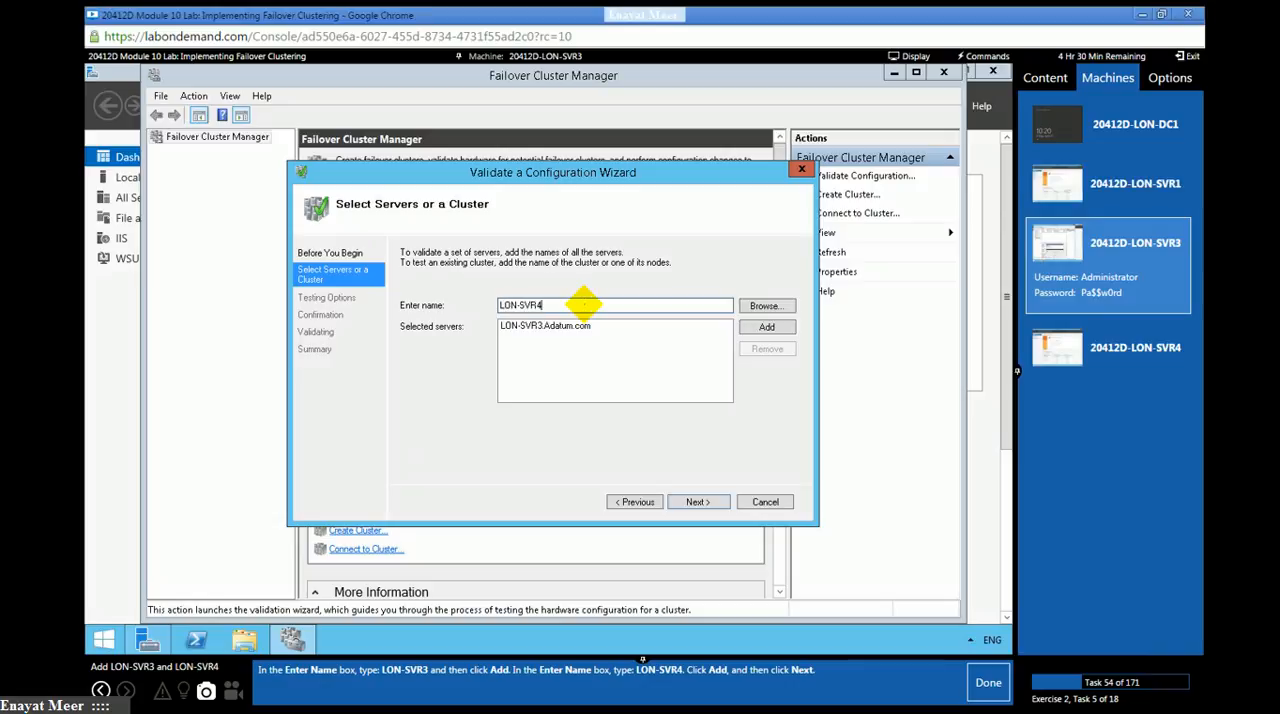
{"action": "left_click", "coordinate": [767, 326]}
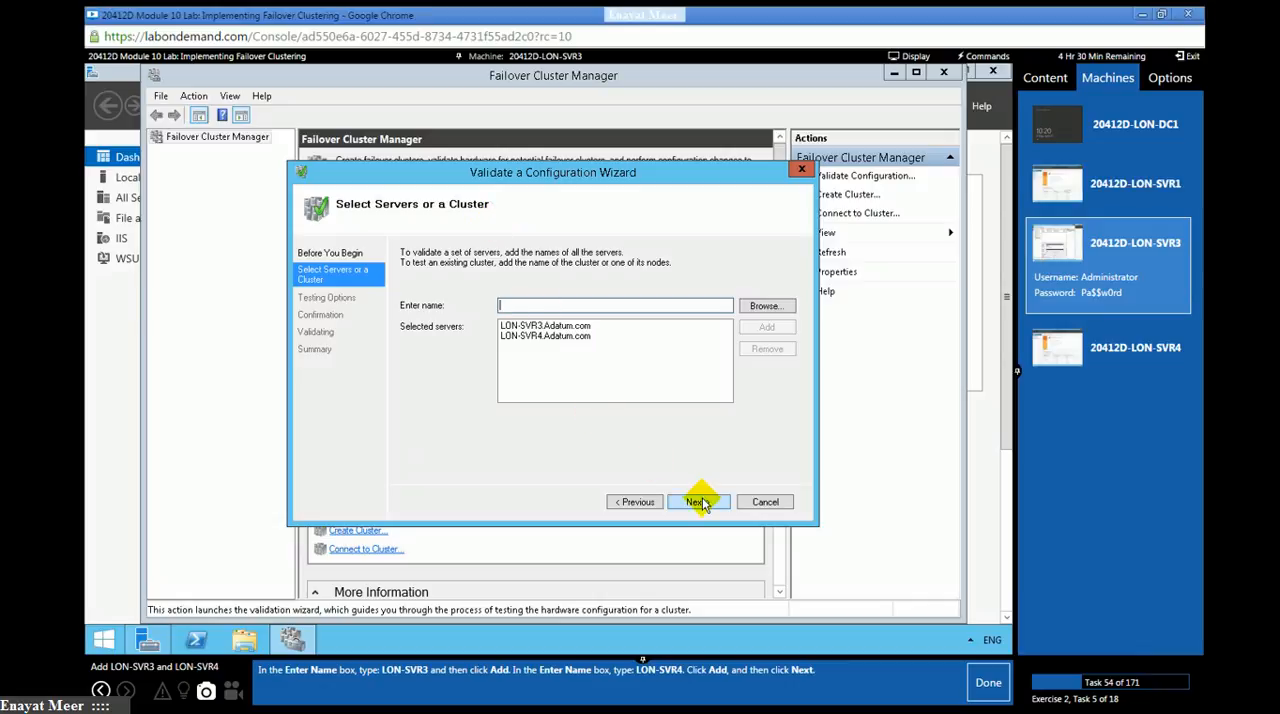
{"action": "left_click", "coordinate": [702, 501]}
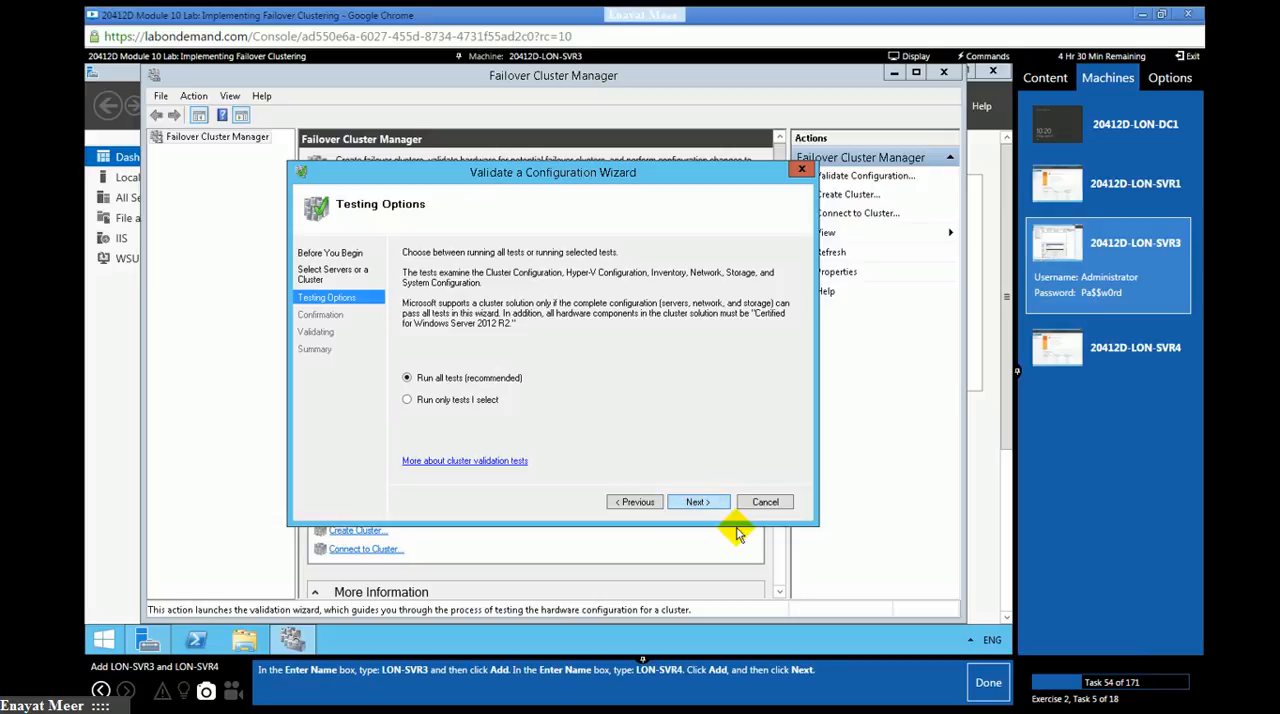
{"action": "left_click", "coordinate": [960, 682]}
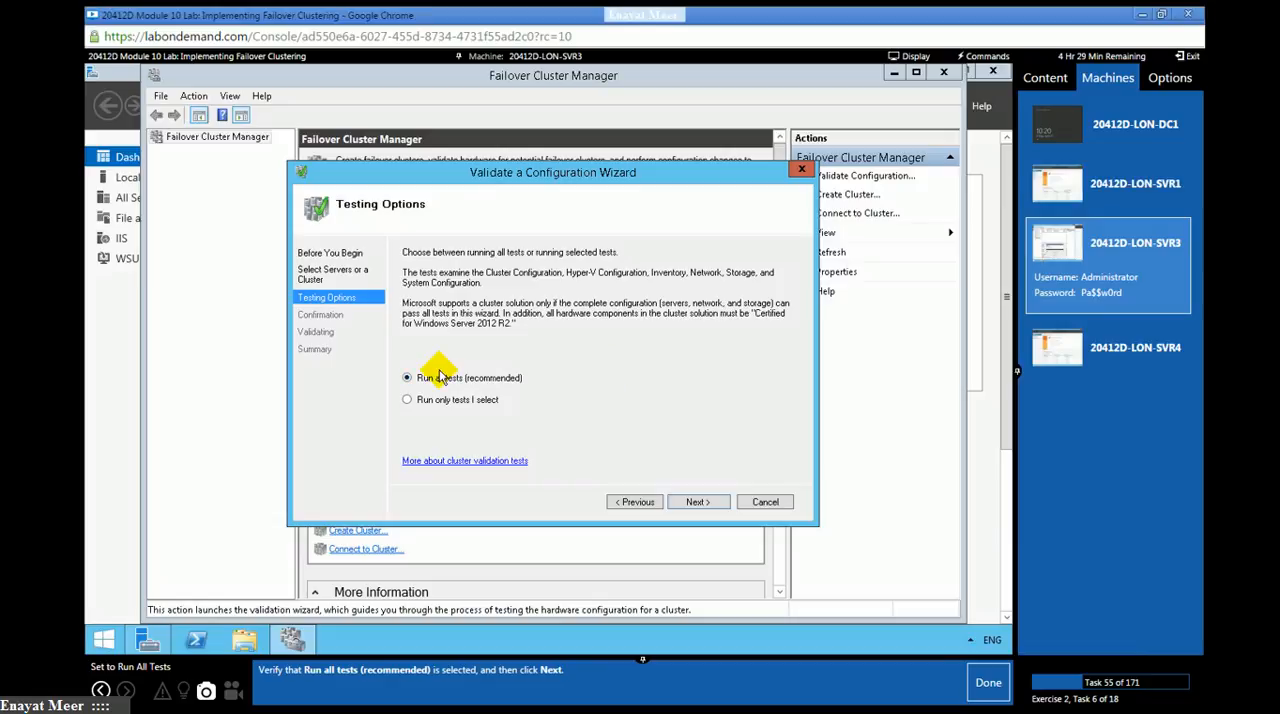
- Keep the option to run all tests, mark lab task 55 as done, and start the validation after checking the confirmation list
{"action": "left_click", "coordinate": [696, 502]}
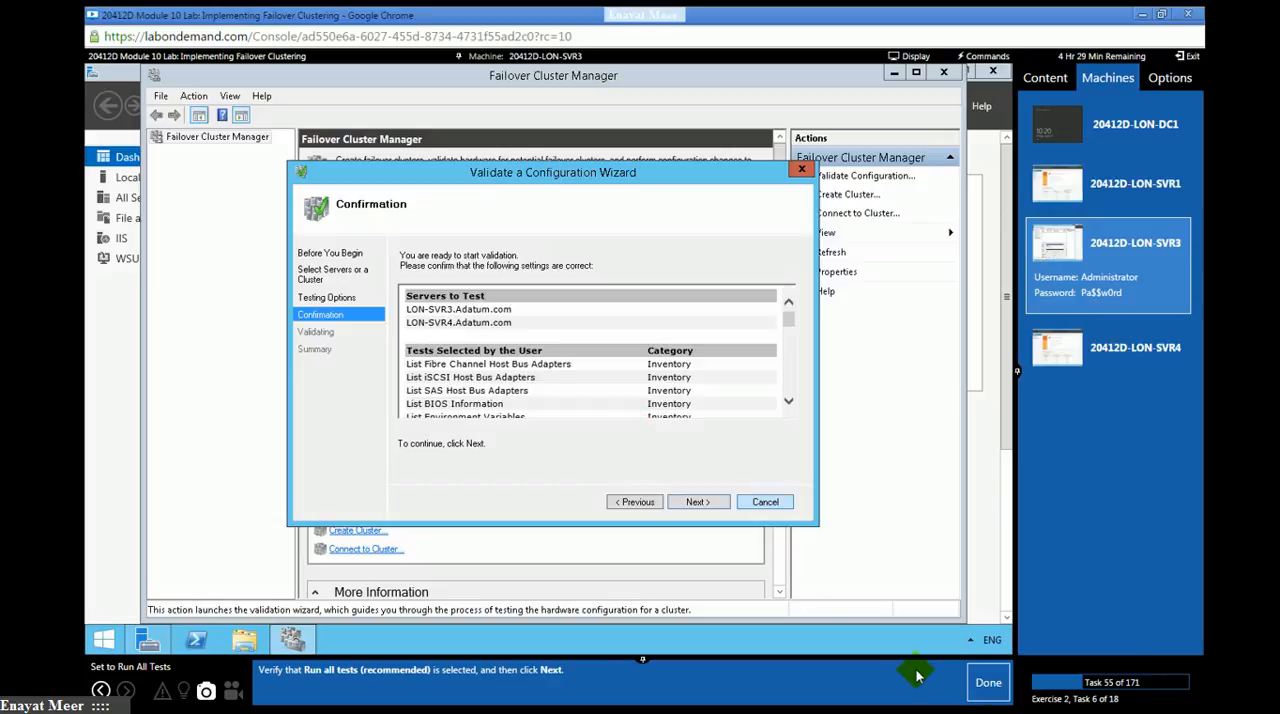
{"action": "left_click", "coordinate": [988, 690]}
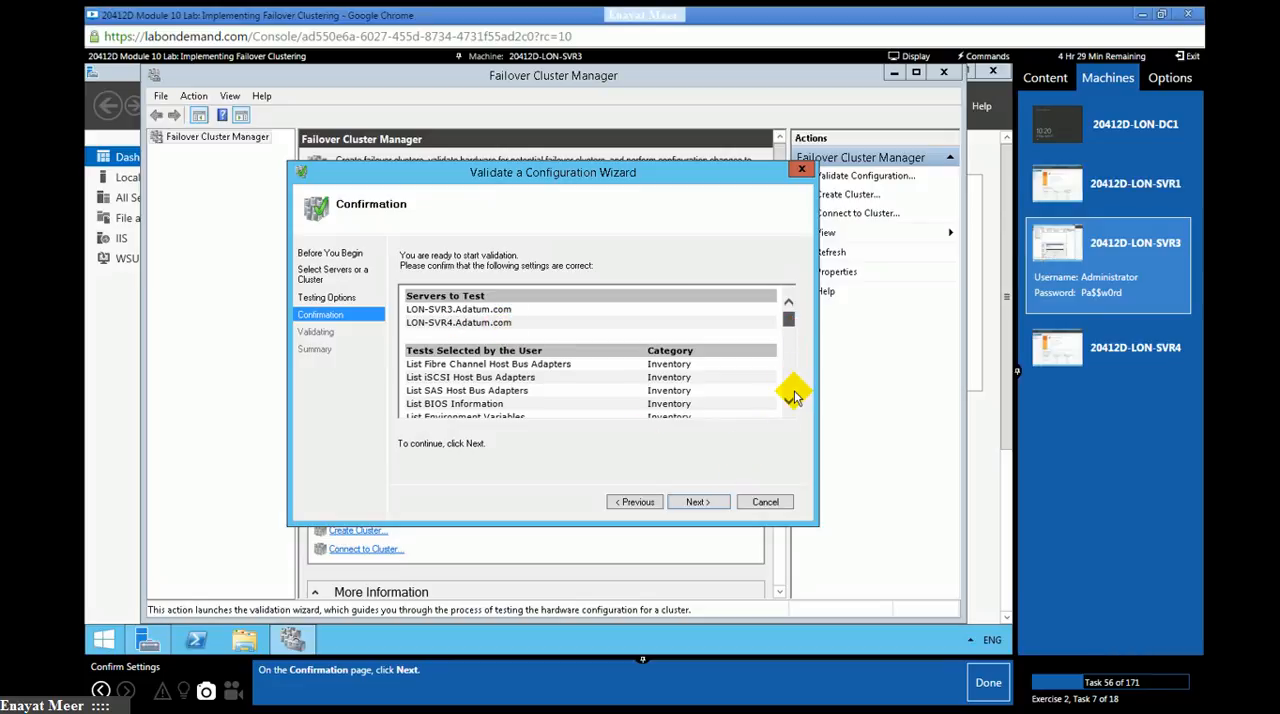
{"action": "scroll", "coordinate": [792, 396], "scroll_direction": "down", "scroll_amount": 10}
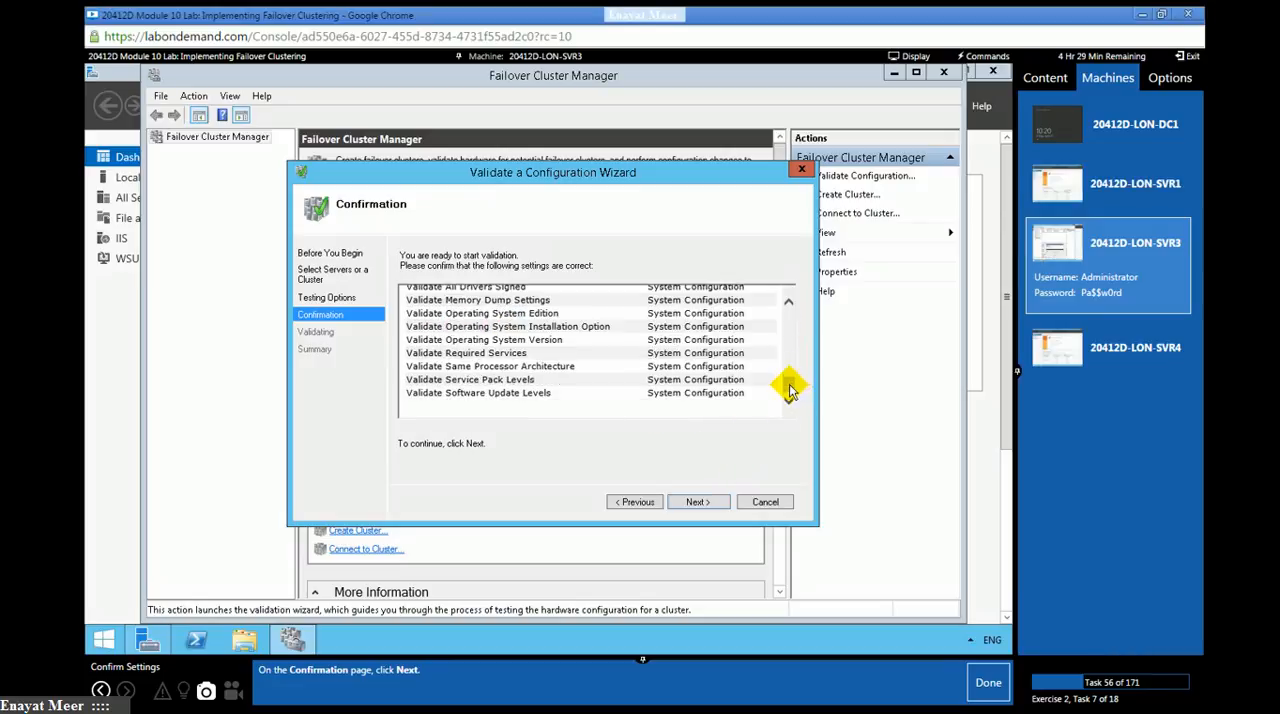
{"action": "scroll", "coordinate": [791, 310], "scroll_direction": "up", "scroll_amount": 10}
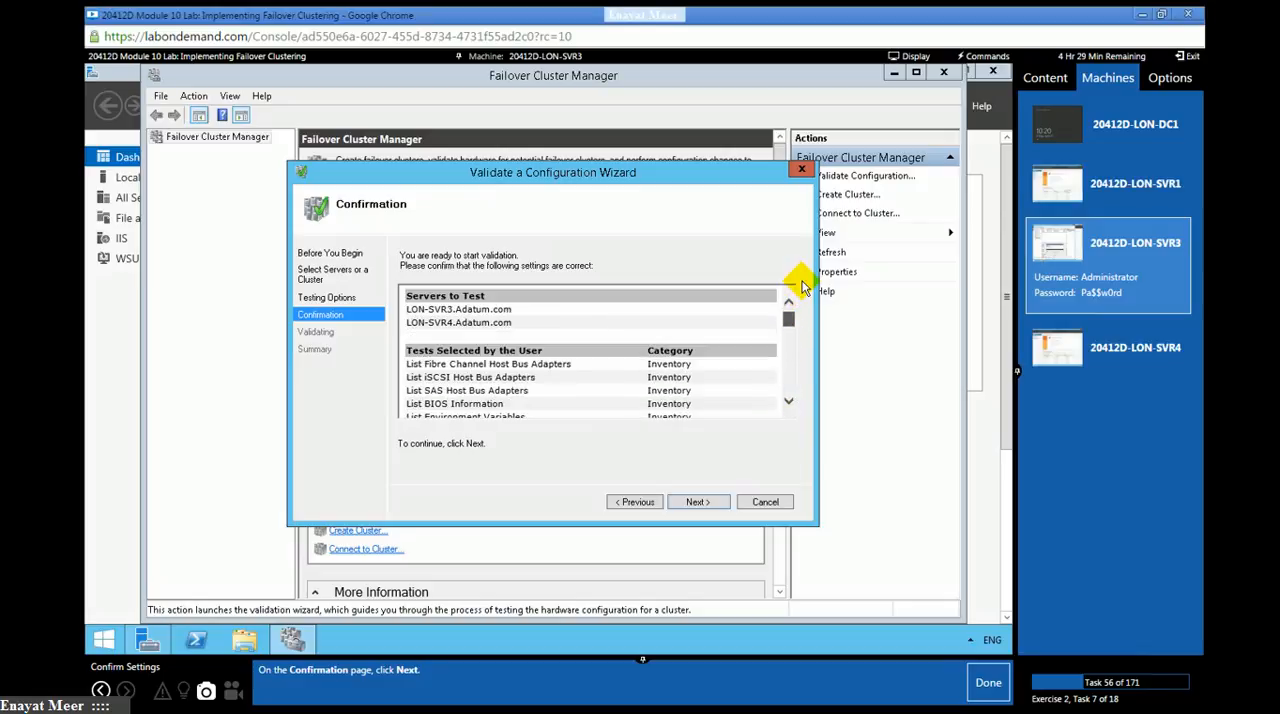
{"action": "left_click", "coordinate": [696, 502]}
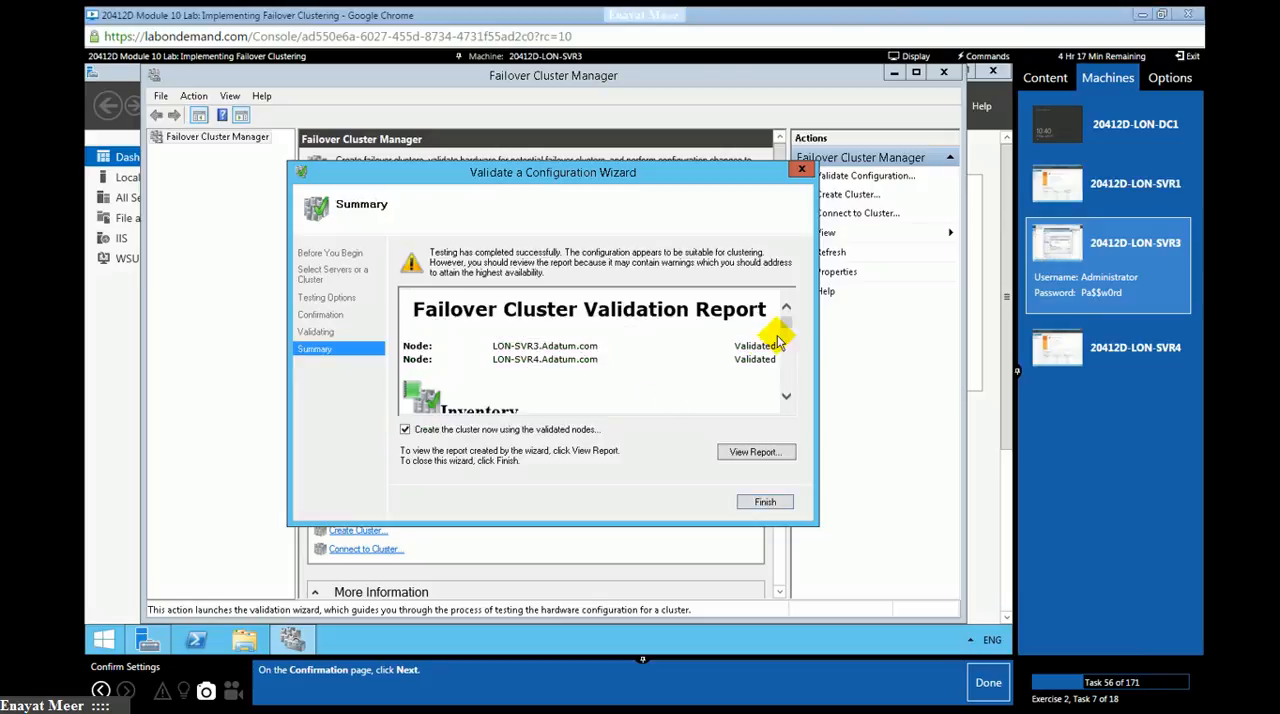
- Review the Failover Cluster Validation Report through the inventory, network, storage and system configuration results to the overall result
{"action": "left_click", "coordinate": [791, 357]}
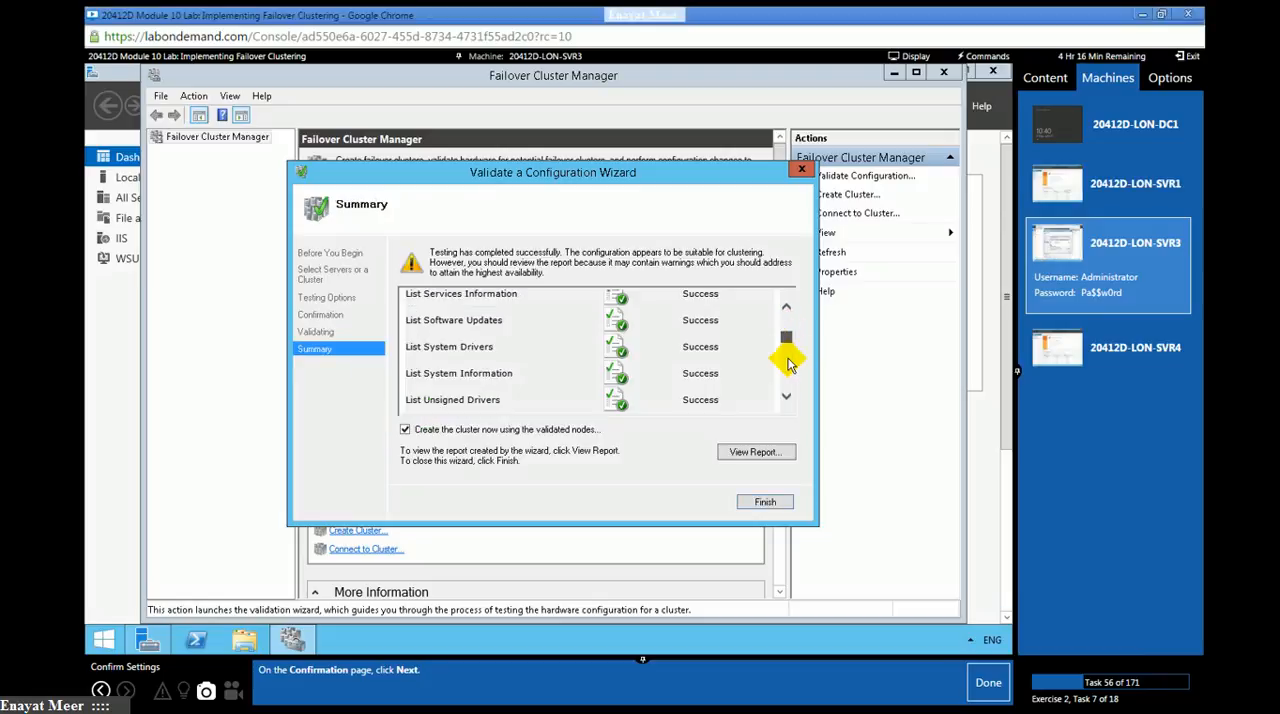
{"action": "left_click", "coordinate": [790, 366]}
{"action": "left_click", "coordinate": [786, 380]}
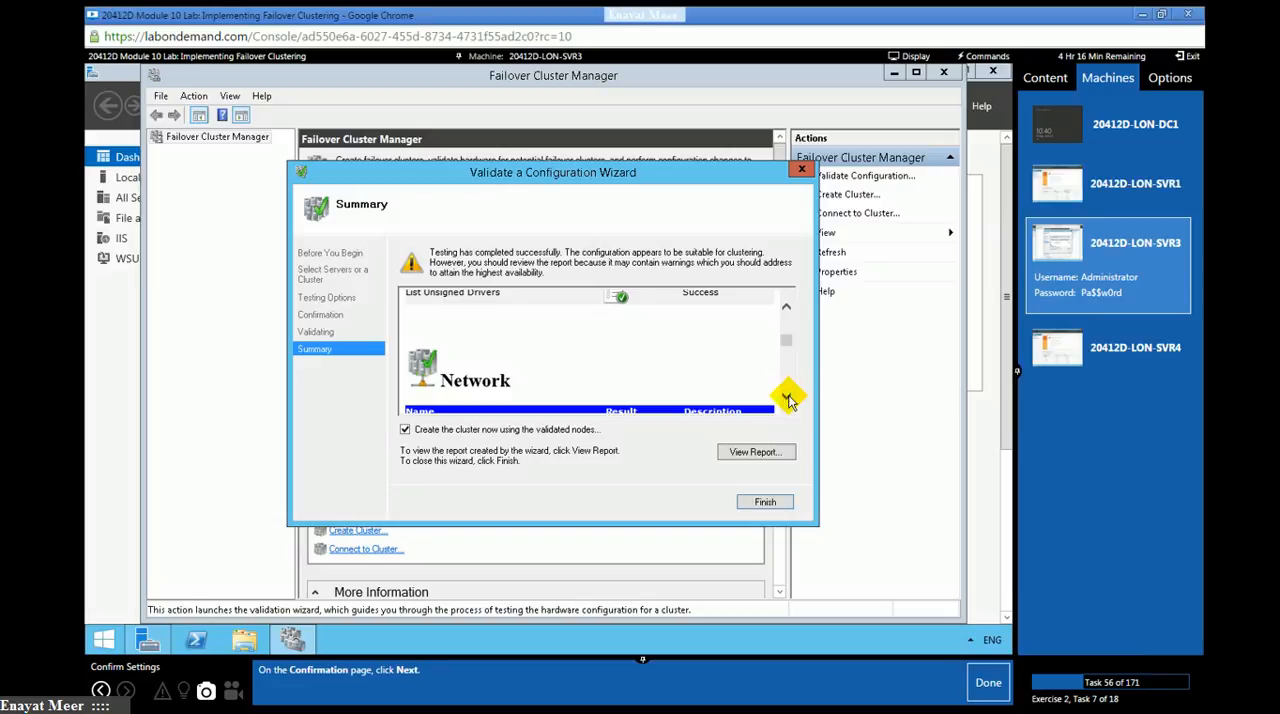
{"action": "left_click", "coordinate": [787, 398]}
{"action": "left_click", "coordinate": [787, 399]}
{"action": "left_click", "coordinate": [787, 399]}
{"action": "left_click", "coordinate": [787, 399]}
{"action": "left_click", "coordinate": [787, 399]}
{"action": "left_click", "coordinate": [787, 399]}
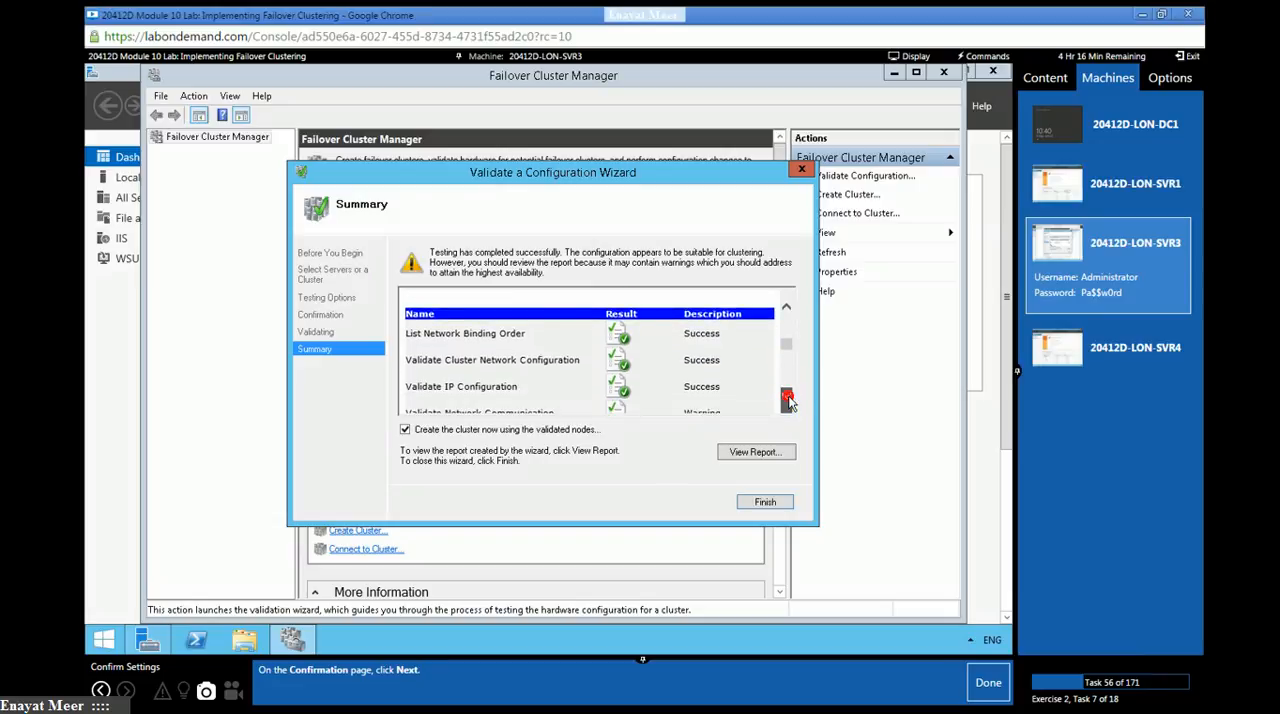
{"action": "left_click", "coordinate": [787, 399]}
{"action": "left_click", "coordinate": [787, 399]}
{"action": "left_click", "coordinate": [787, 395]}
{"action": "left_click", "coordinate": [787, 395]}
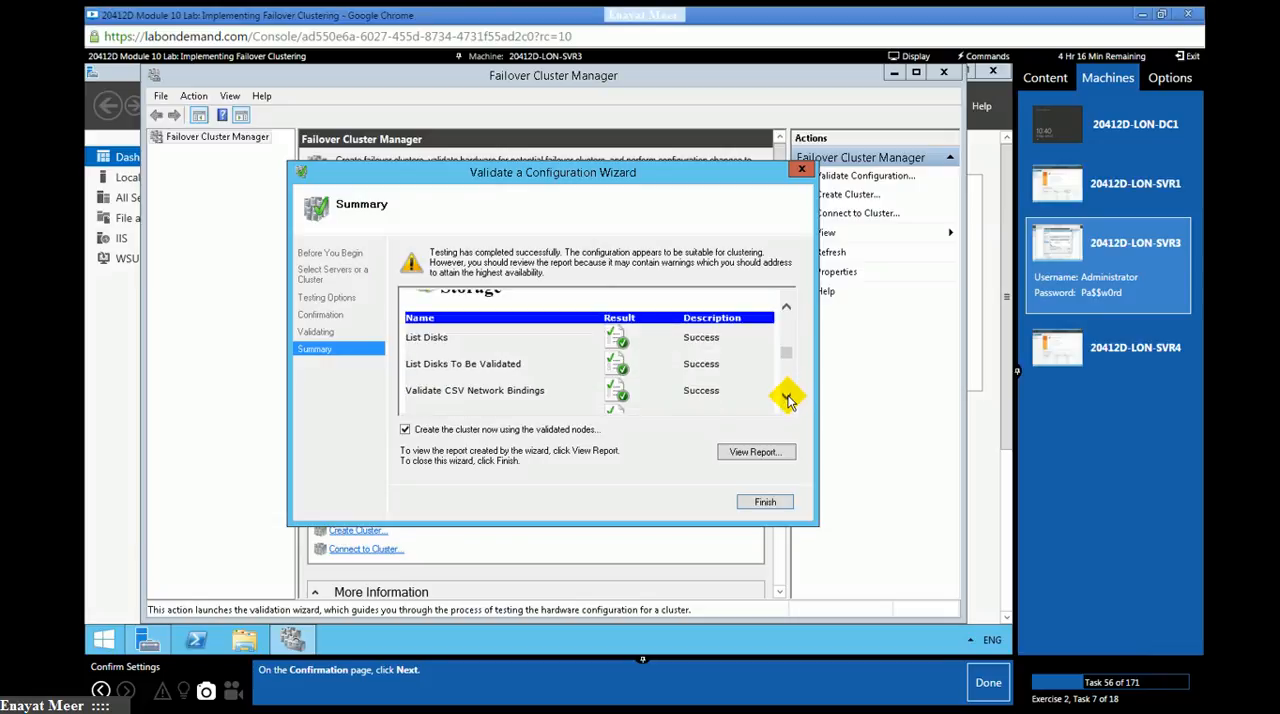
{"action": "left_click", "coordinate": [787, 399]}
{"action": "left_click", "coordinate": [787, 399]}
{"action": "left_click", "coordinate": [787, 399]}
{"action": "left_click", "coordinate": [787, 399]}
{"action": "left_click", "coordinate": [787, 399]}
{"action": "left_click", "coordinate": [787, 399]}
{"action": "left_click", "coordinate": [787, 399]}
{"action": "left_click", "coordinate": [787, 399]}
{"action": "left_click", "coordinate": [787, 399]}
{"action": "left_click", "coordinate": [787, 399]}
{"action": "left_click", "coordinate": [787, 399]}
{"action": "left_click", "coordinate": [787, 399]}
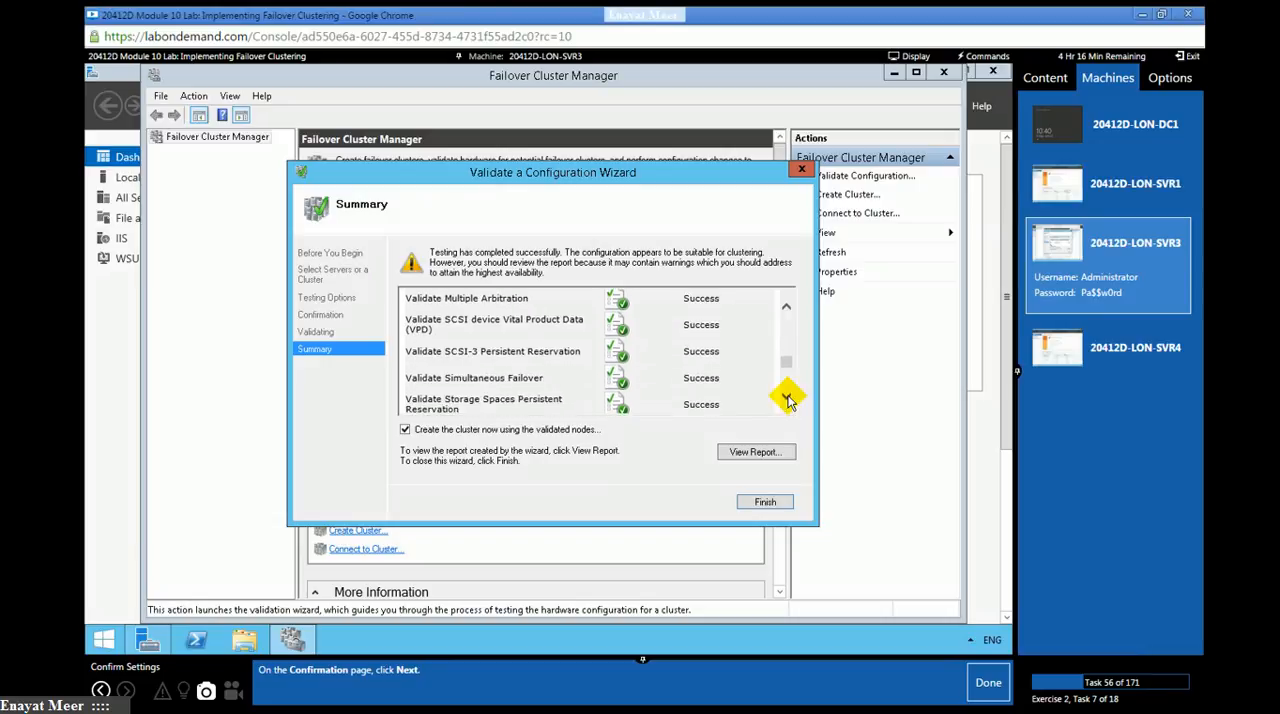
{"action": "left_click", "coordinate": [787, 399]}
{"action": "left_click", "coordinate": [787, 399]}
{"action": "left_click", "coordinate": [788, 399]}
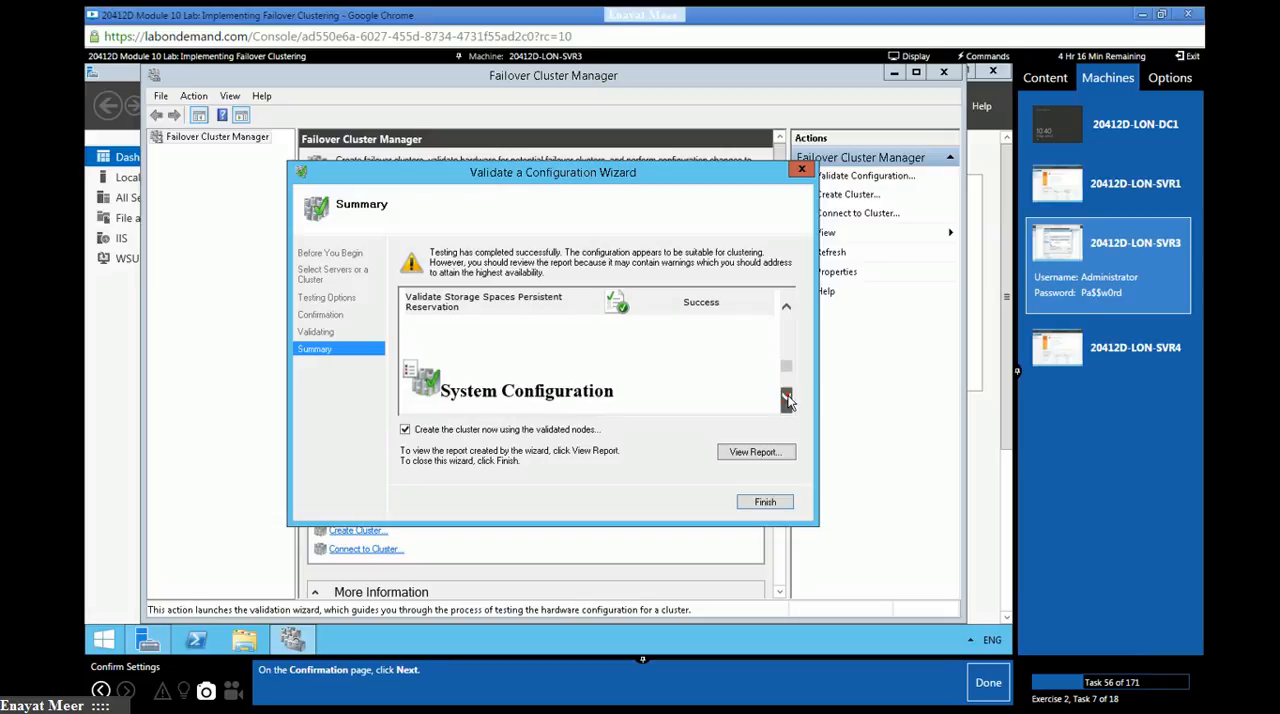
{"action": "left_click", "coordinate": [788, 399]}
{"action": "left_click", "coordinate": [788, 399]}
{"action": "left_click", "coordinate": [788, 399]}
{"action": "left_click", "coordinate": [788, 399]}
{"action": "left_click", "coordinate": [788, 399]}
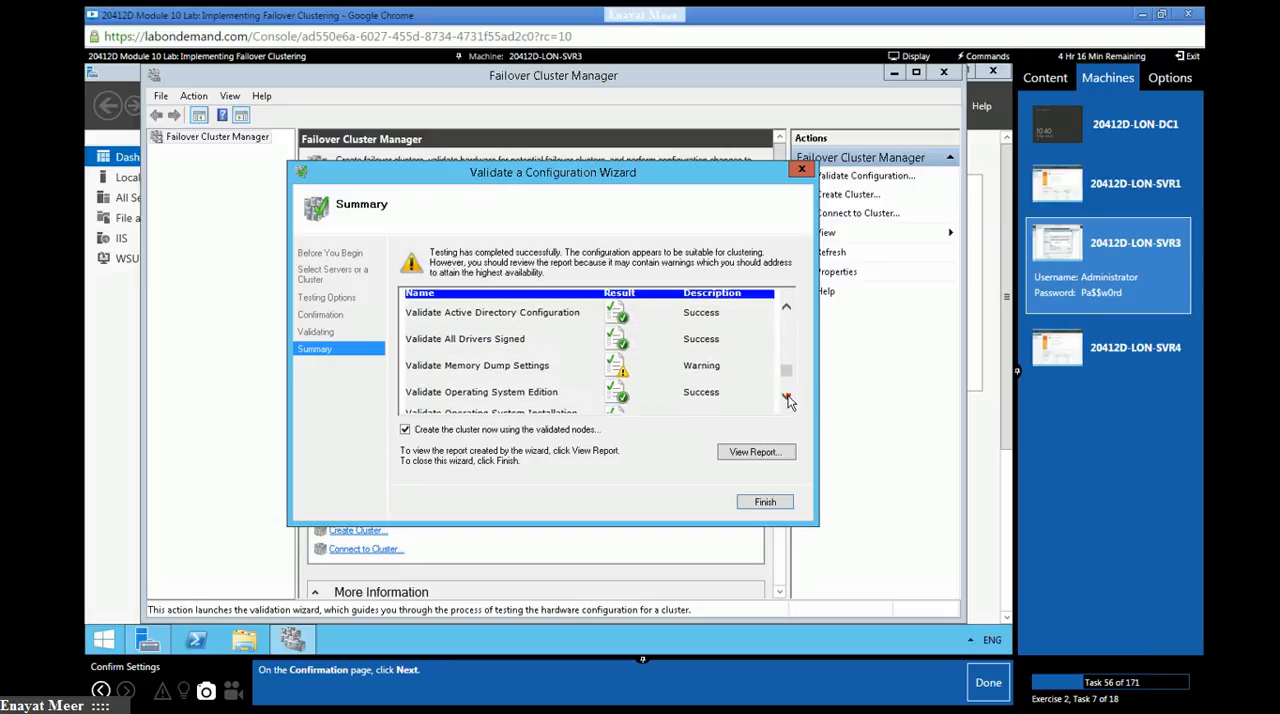
{"action": "left_click", "coordinate": [788, 399]}
{"action": "left_click", "coordinate": [788, 399]}
{"action": "left_click", "coordinate": [788, 399]}
{"action": "left_click", "coordinate": [788, 399]}
{"action": "left_click", "coordinate": [788, 399]}
{"action": "left_click", "coordinate": [787, 400]}
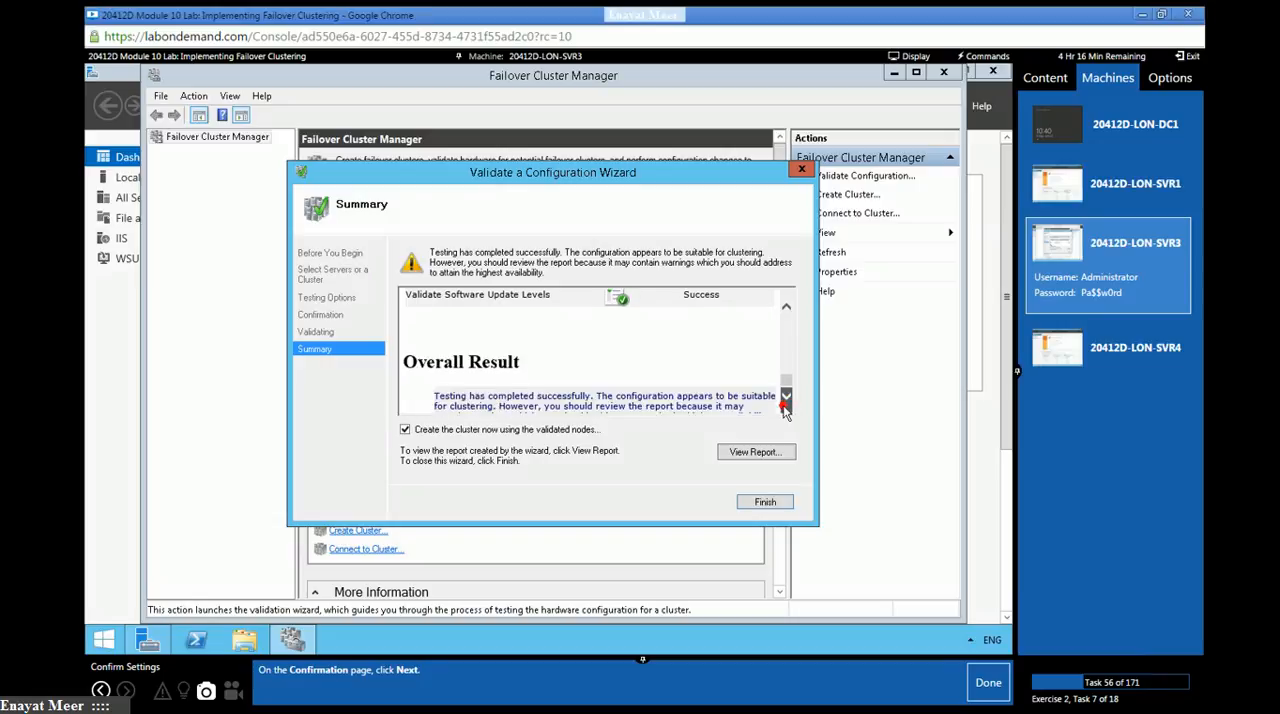
{"action": "left_click", "coordinate": [788, 399]}
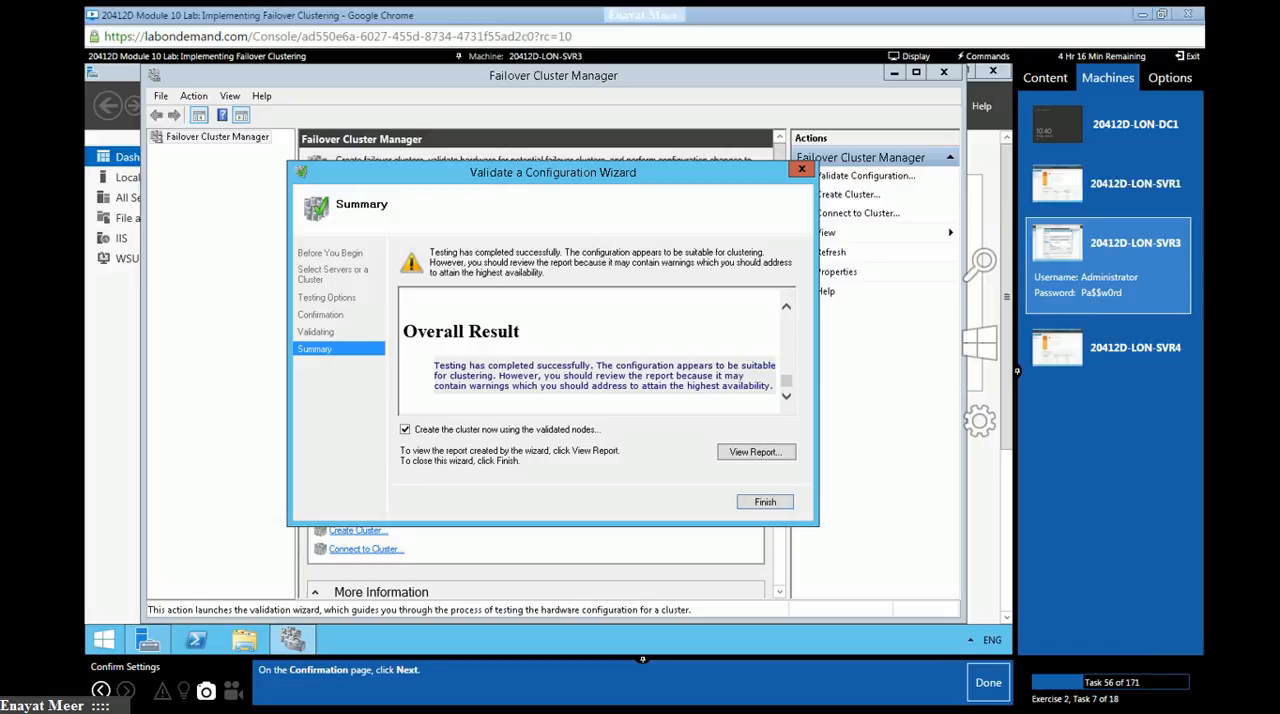
- Switch to Notepad, add the line "This process may take about 10 Minutes.." below the iSCSI note, and minimize the window
{"action": "key", "text": "alt+Tab"}
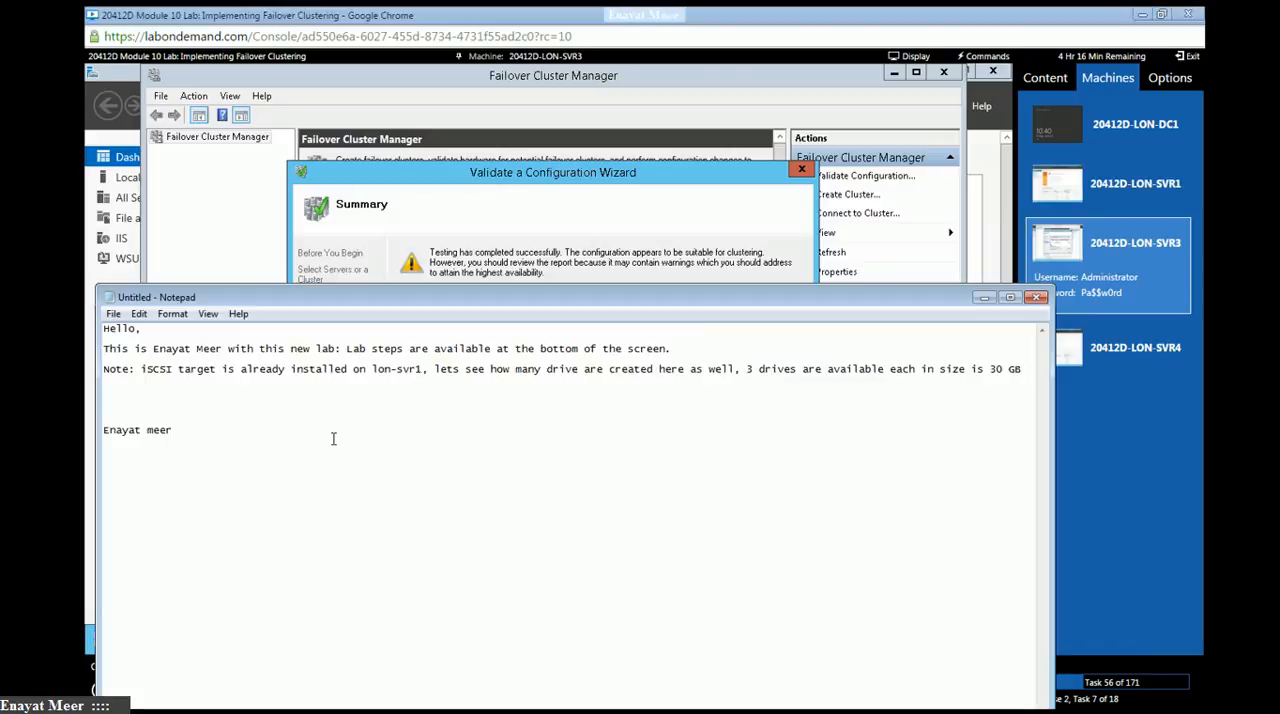
{"action": "left_click", "coordinate": [119, 391]}
{"action": "type", "text": "This process may take about 10 MI"}
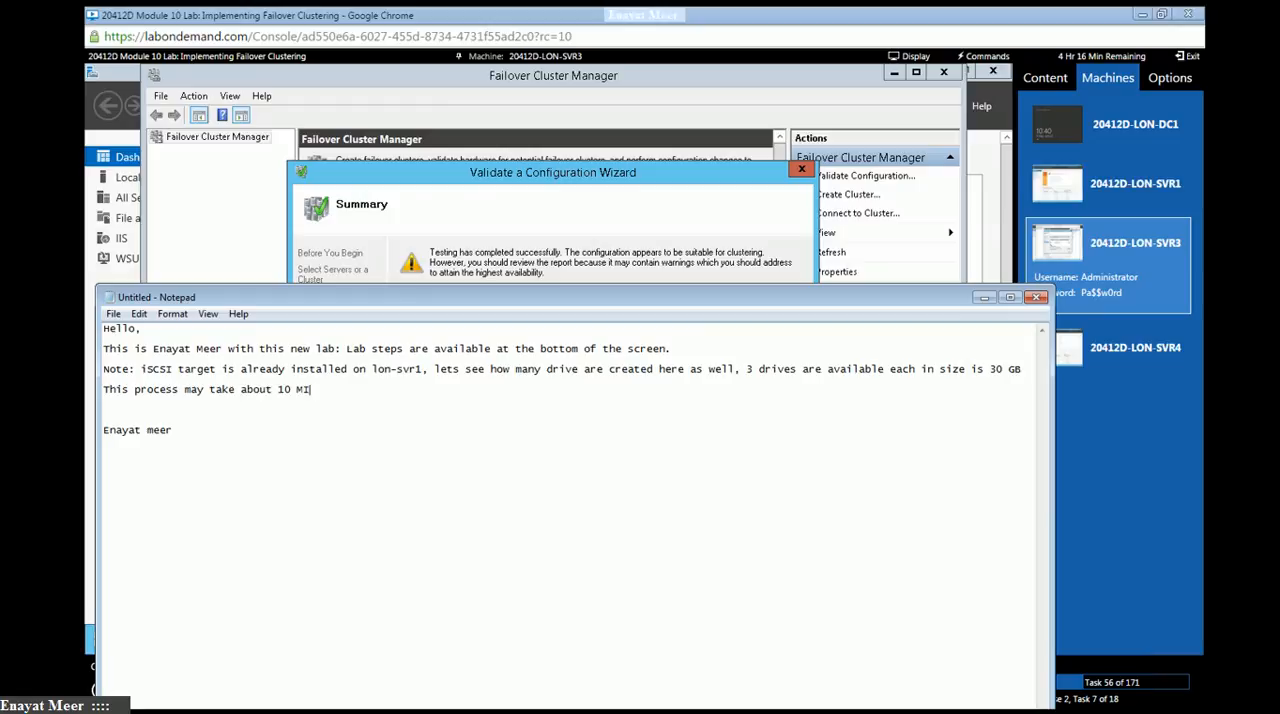
{"action": "key", "text": "BackSpace"}
{"action": "type", "text": "inutes.."}
{"action": "left_click", "coordinate": [981, 299]}
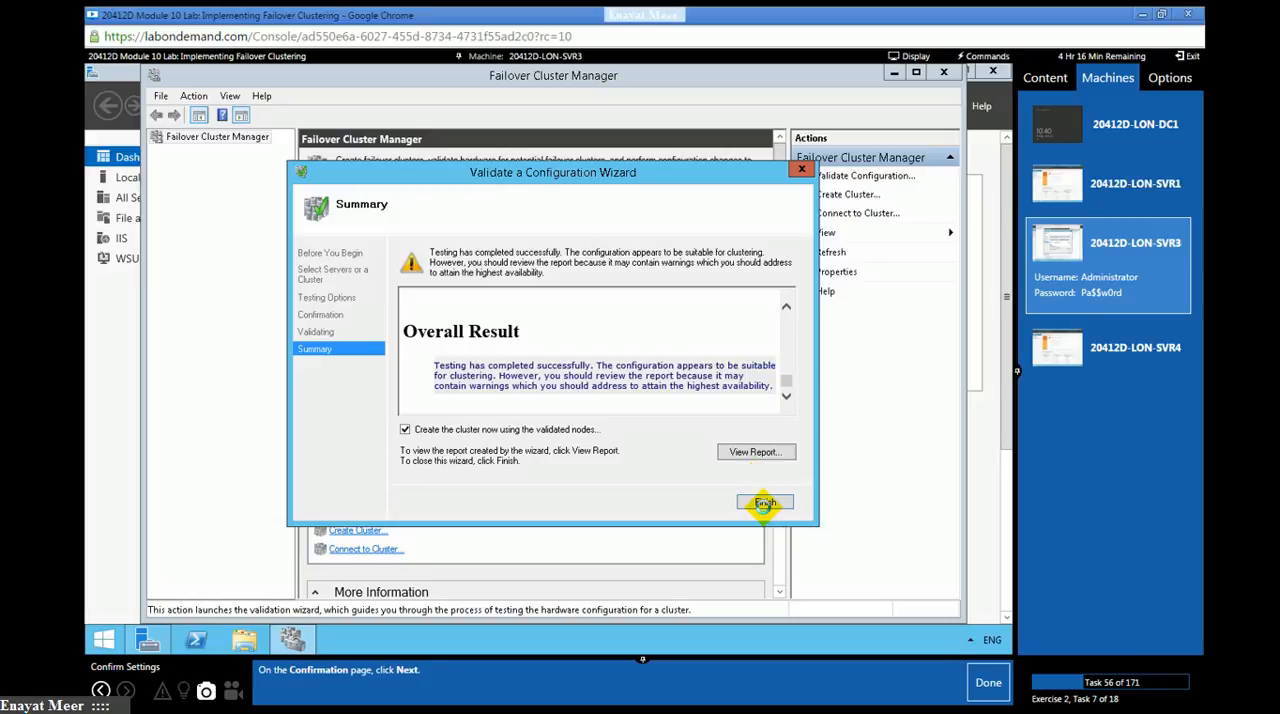
- Turn off creating the cluster now from the validated nodes and finish the Validate a Configuration Wizard
{"action": "left_click", "coordinate": [633, 437]}
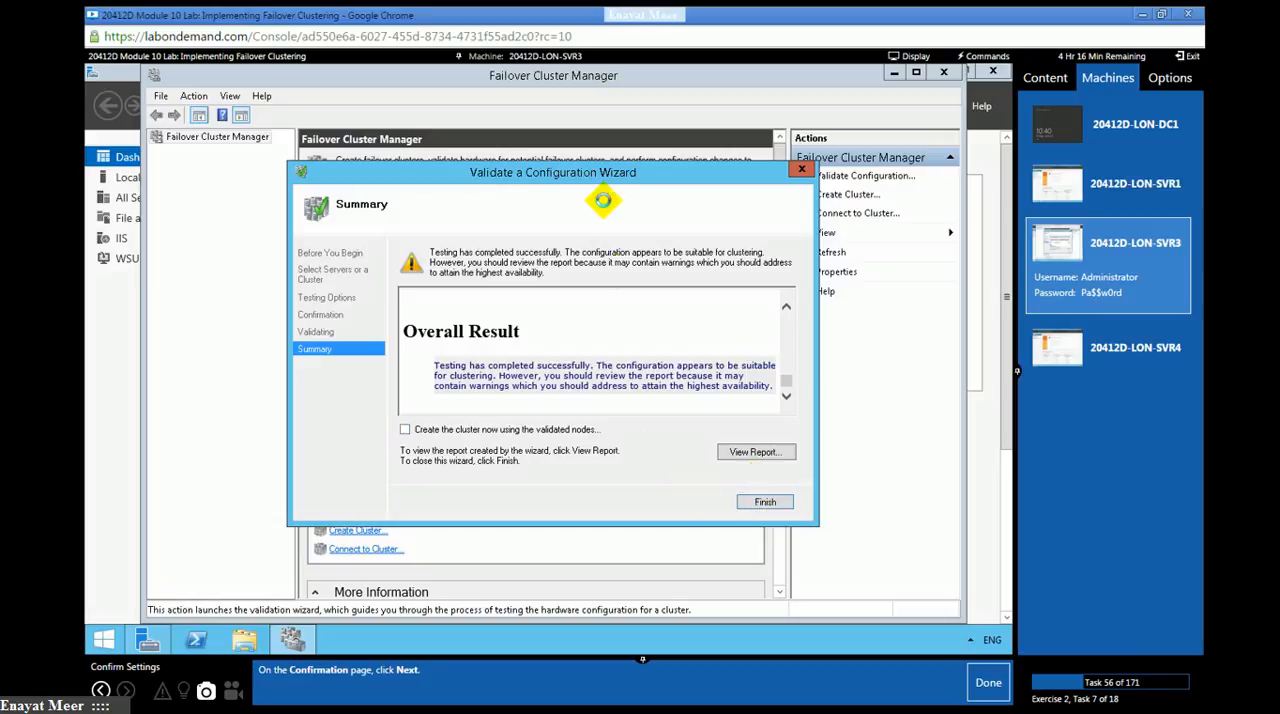
{"action": "left_click_drag", "start_coordinate": [587, 174], "coordinate": [645, 151]}
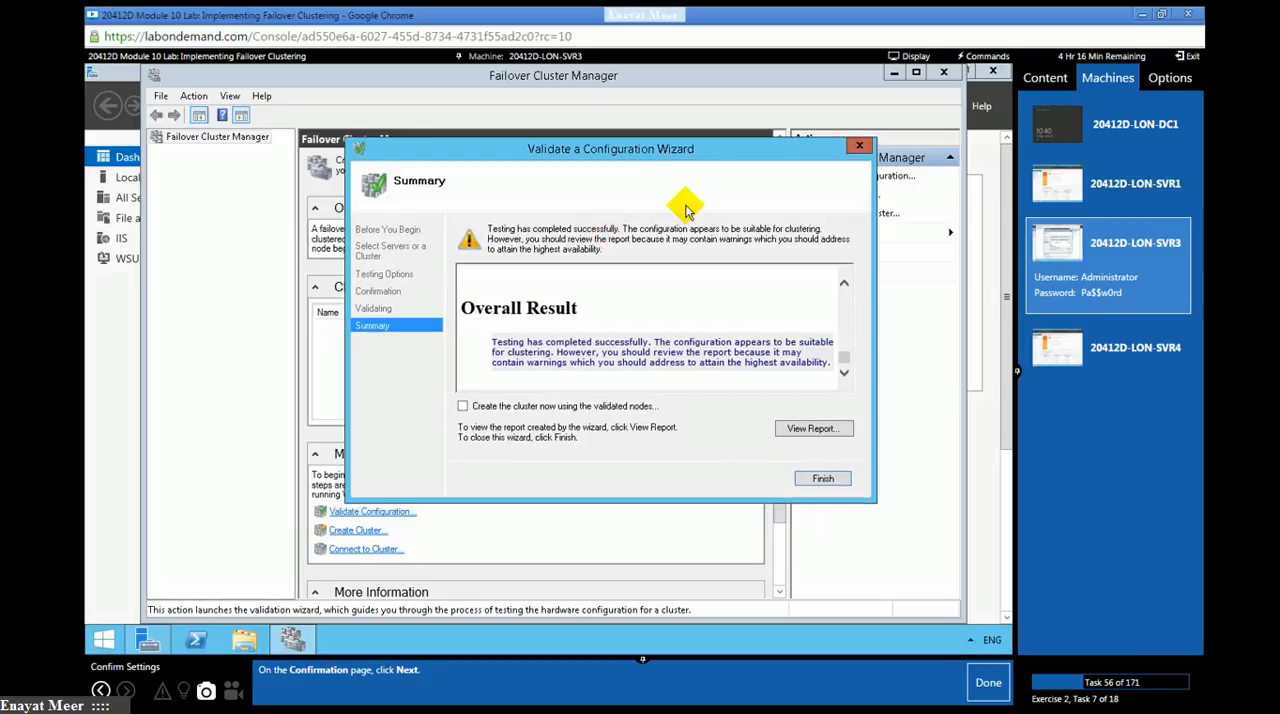
{"action": "left_click", "coordinate": [826, 479]}
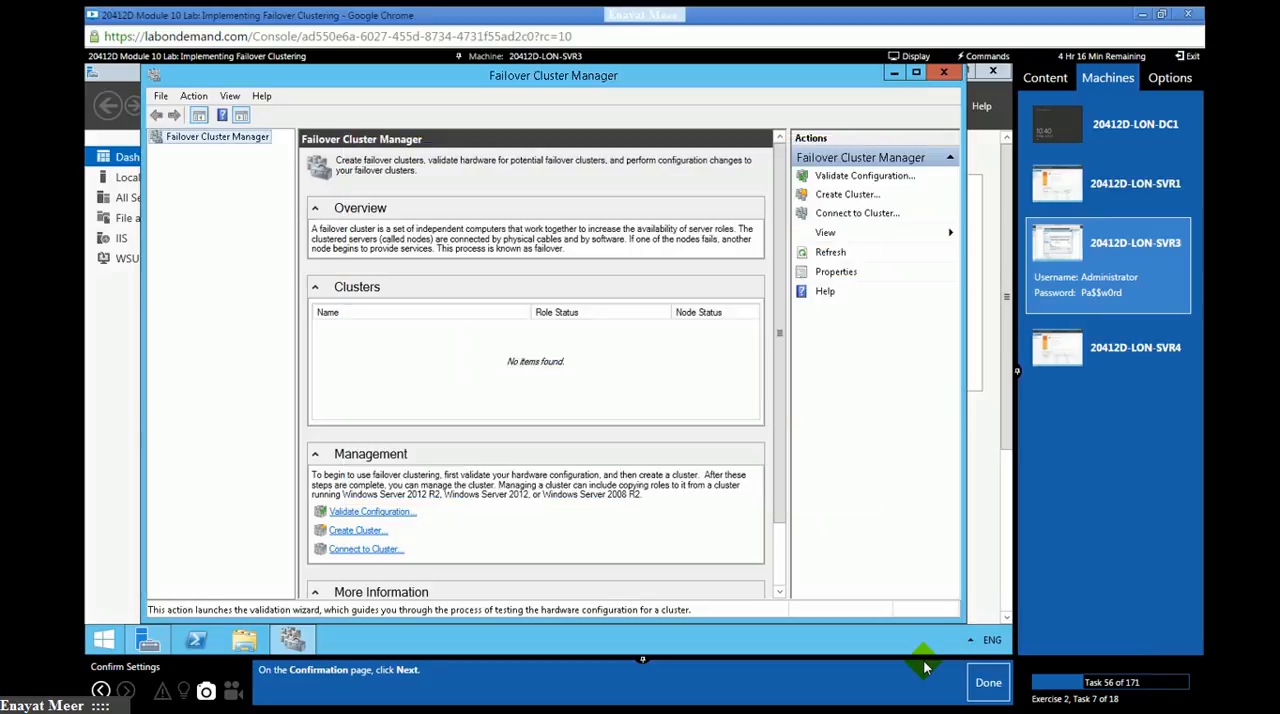
- Mark lab tasks 56 to 59 as done
{"action": "left_click", "coordinate": [988, 684]}
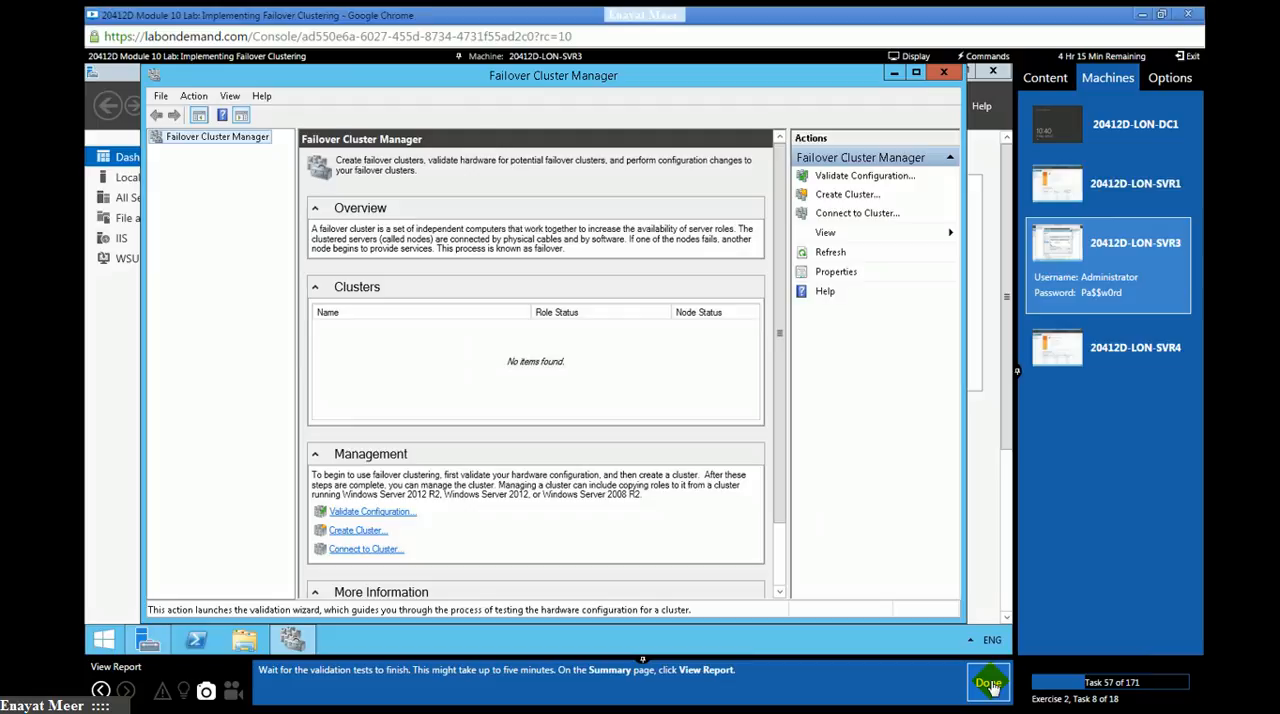
{"action": "left_click", "coordinate": [989, 684]}
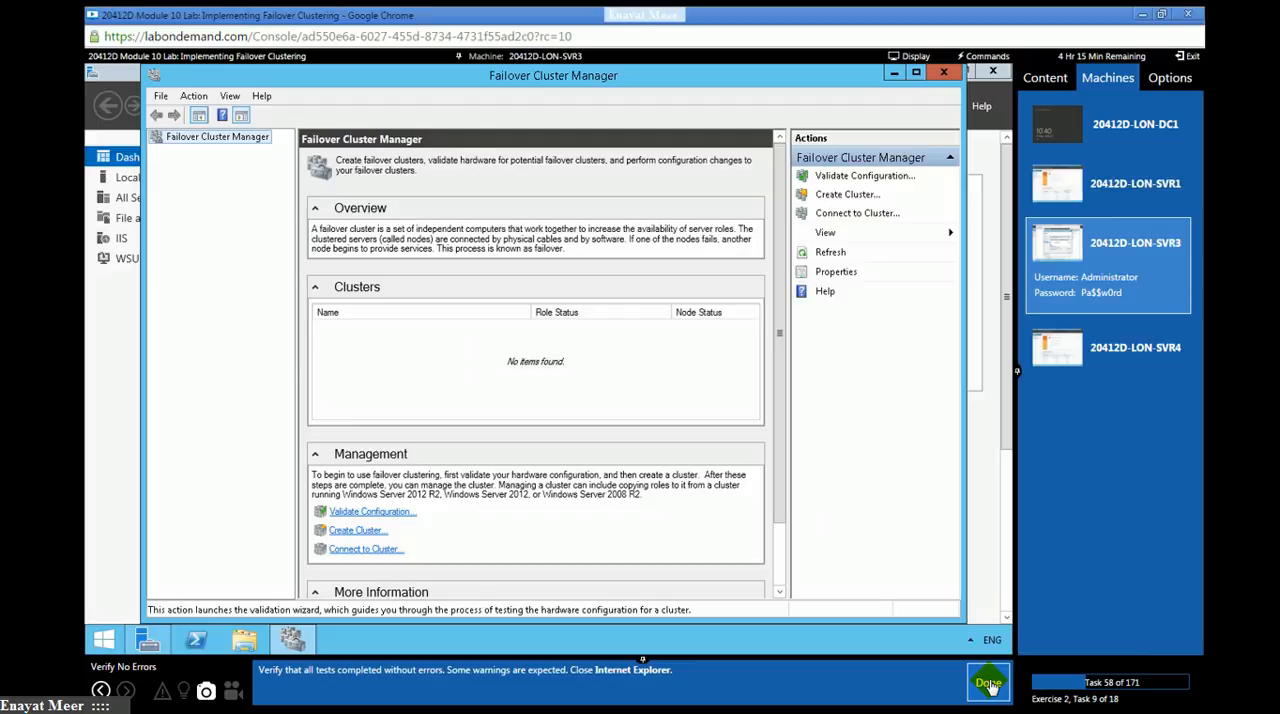
{"action": "left_click", "coordinate": [989, 684]}
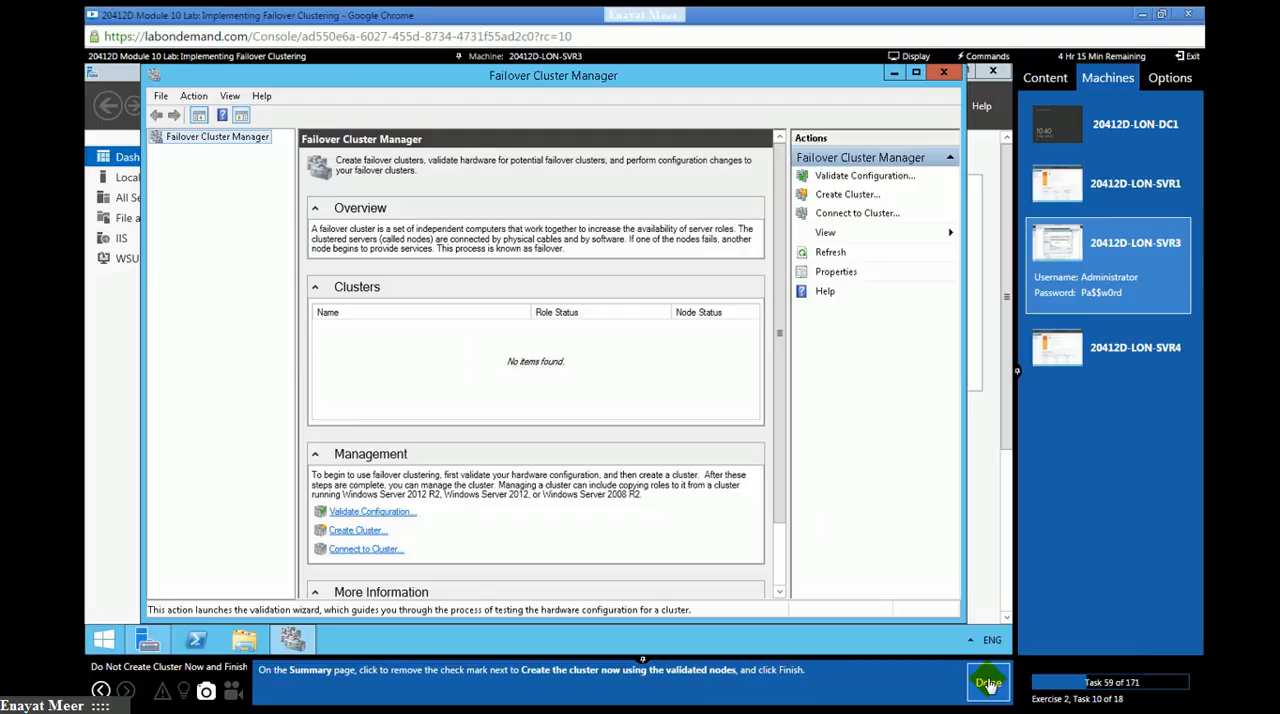
{"action": "left_click", "coordinate": [988, 683]}
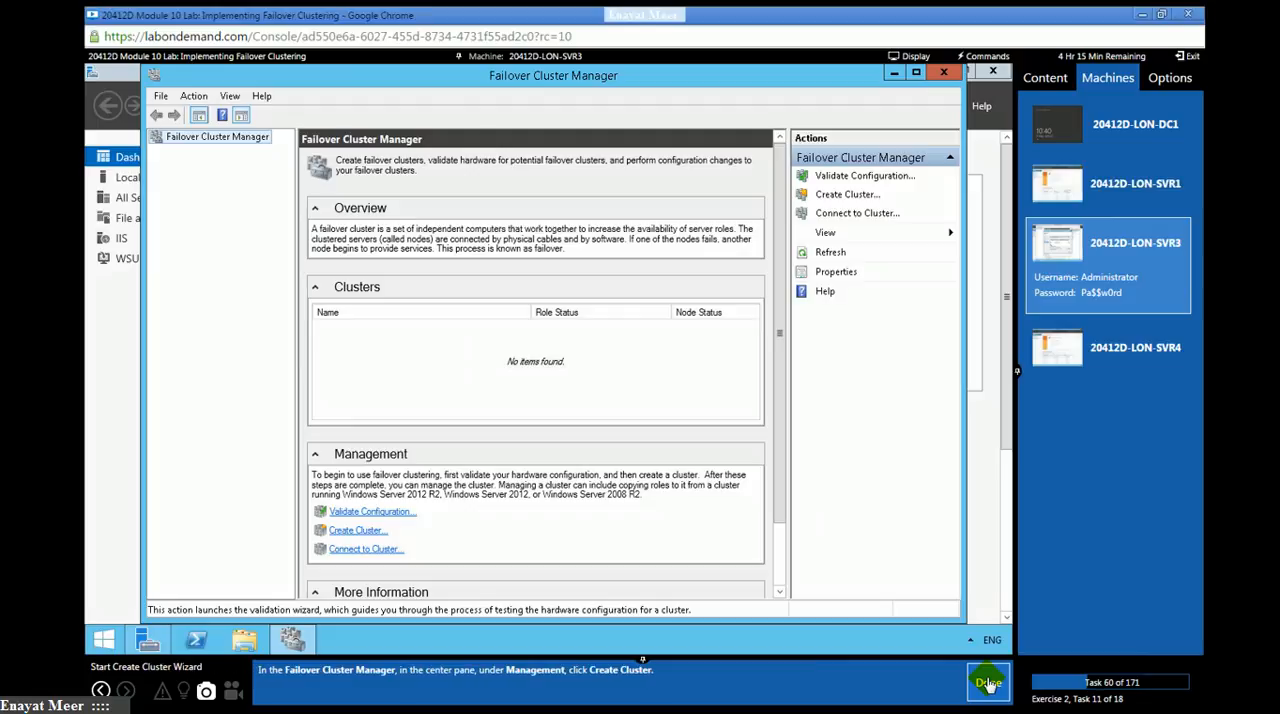
- Start the Create Cluster Wizard and continue past its introduction page, marking lab tasks 60 and 61 as done
{"action": "left_click", "coordinate": [221, 140]}
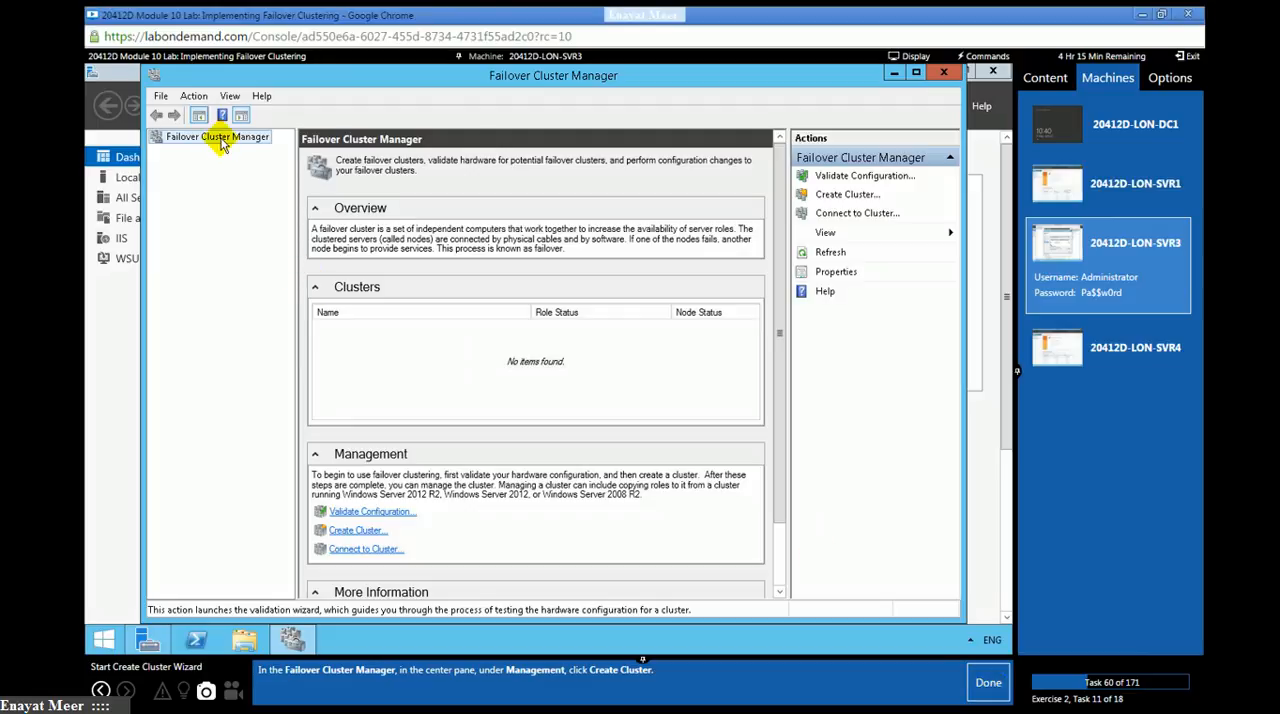
{"action": "left_click", "coordinate": [343, 530]}
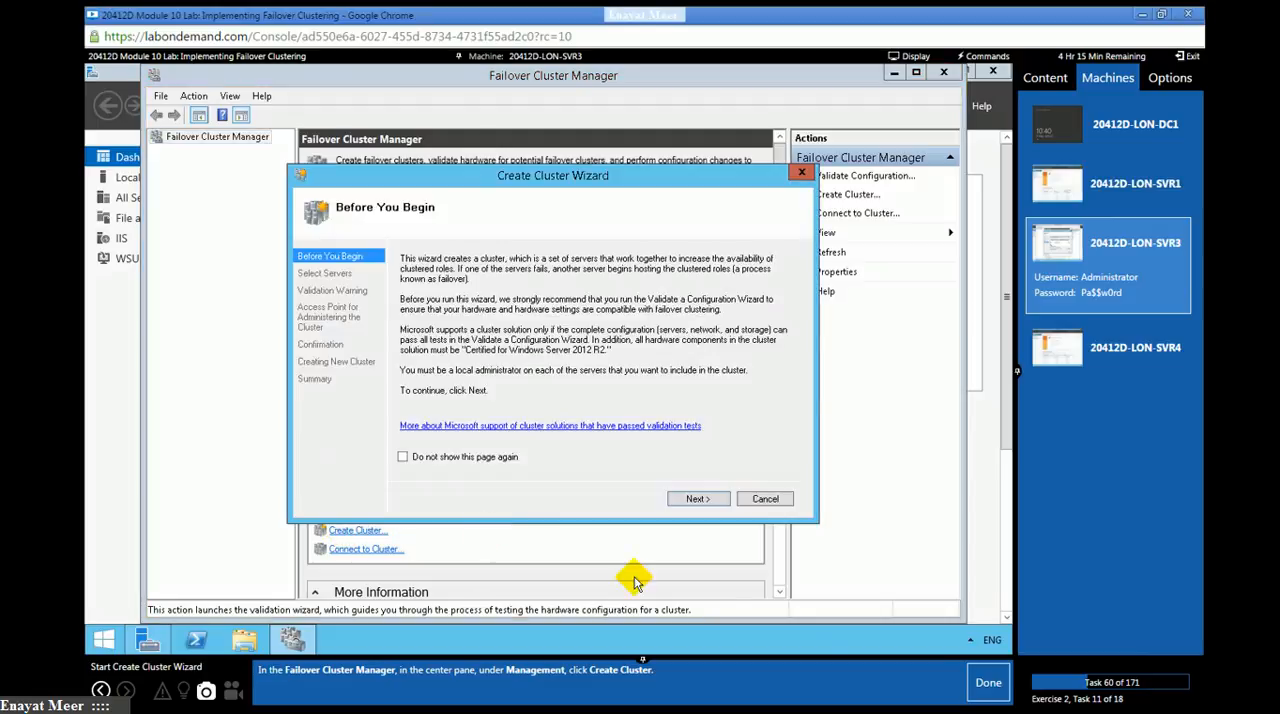
{"action": "left_click", "coordinate": [986, 685]}
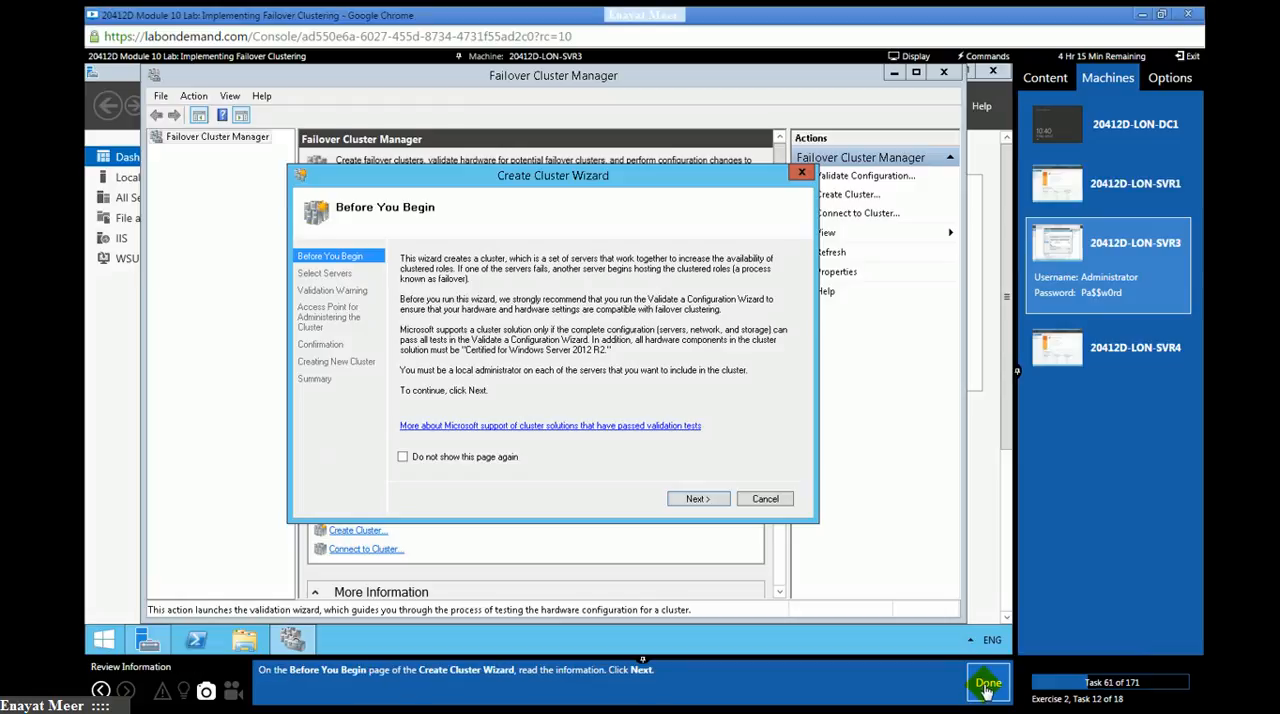
{"action": "left_click", "coordinate": [697, 500]}
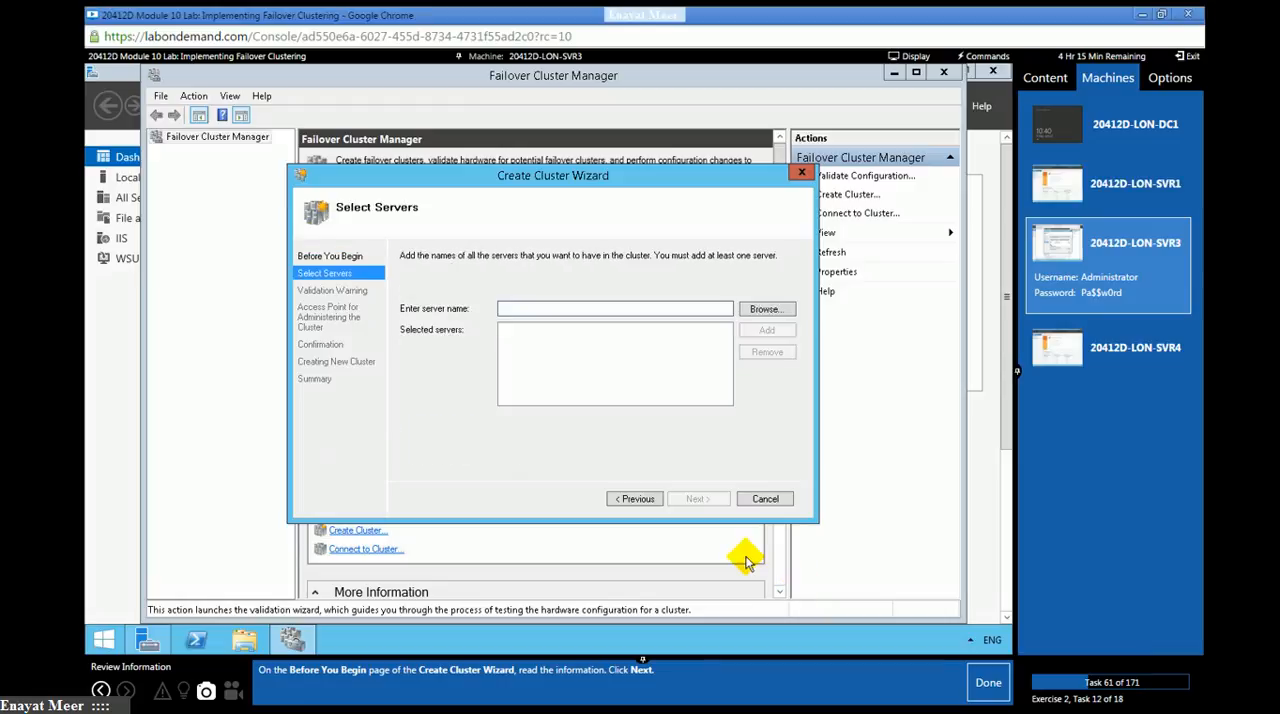
{"action": "left_click", "coordinate": [991, 682]}
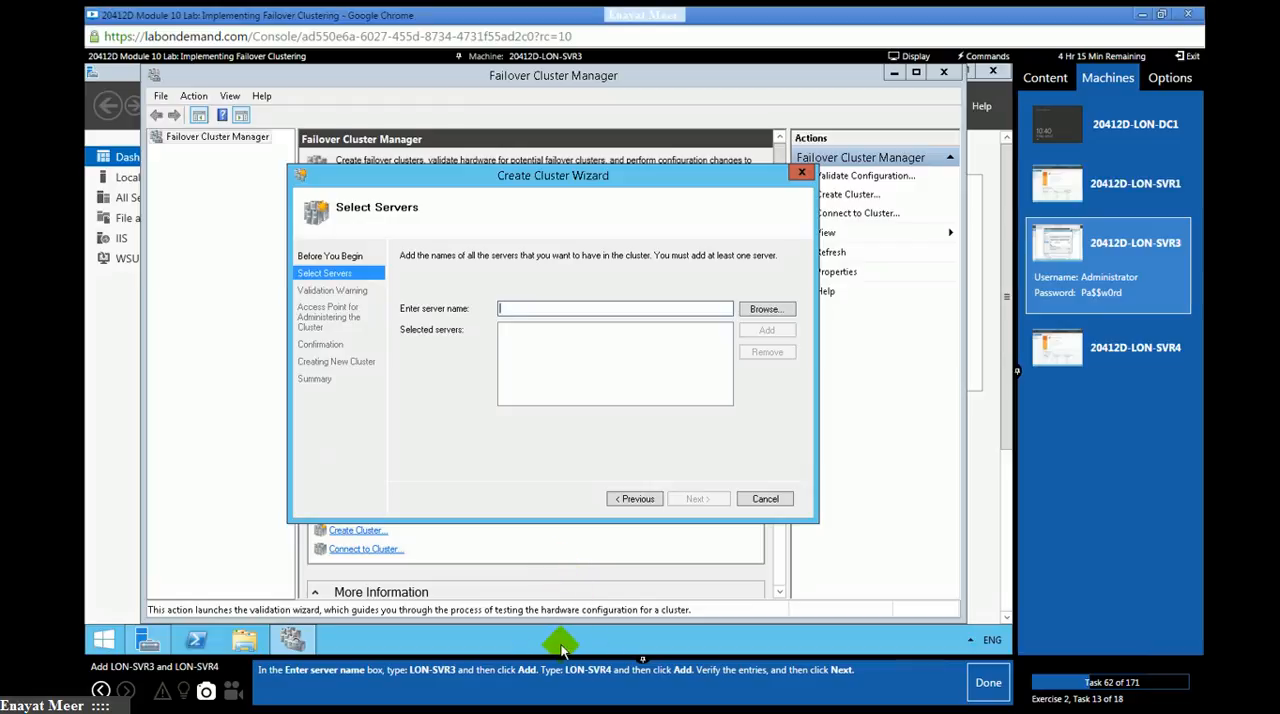
- Add LON-SVR3 and LON-SVR4 as the cluster's servers, continue to the access point settings, and mark lab task 62 as done
{"action": "left_click", "coordinate": [542, 309]}
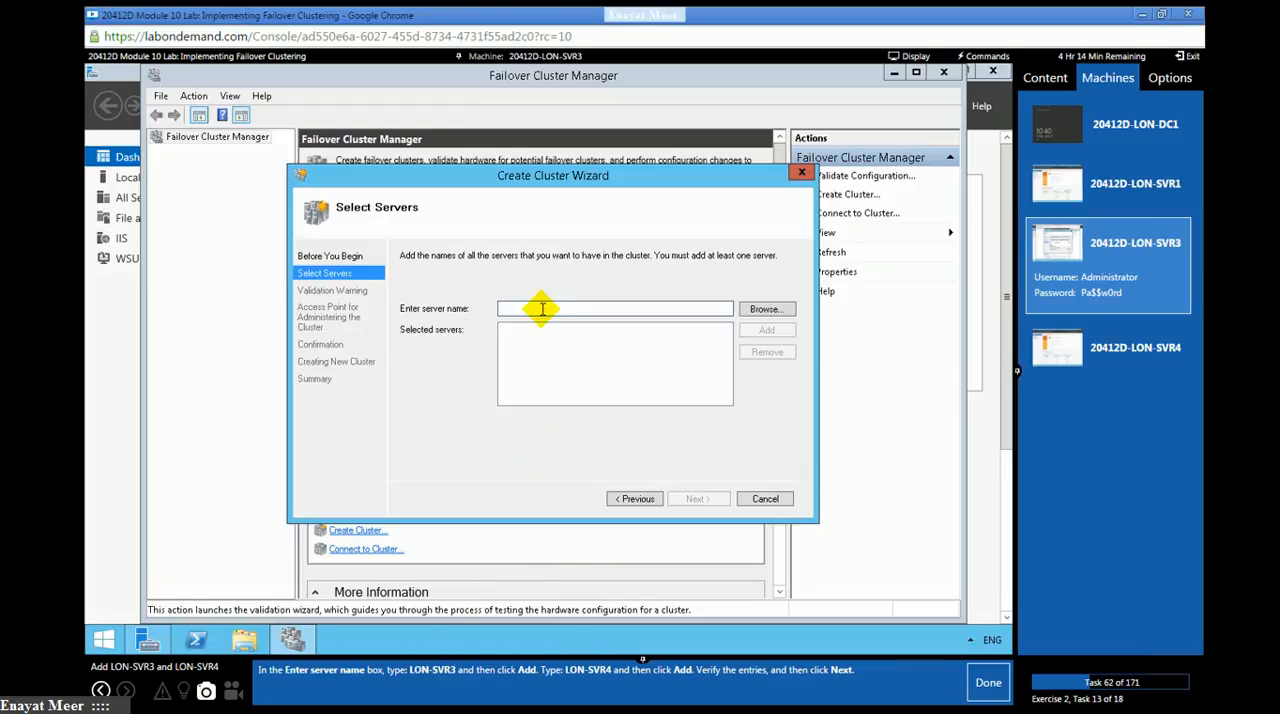
{"action": "type", "text": "LON"}
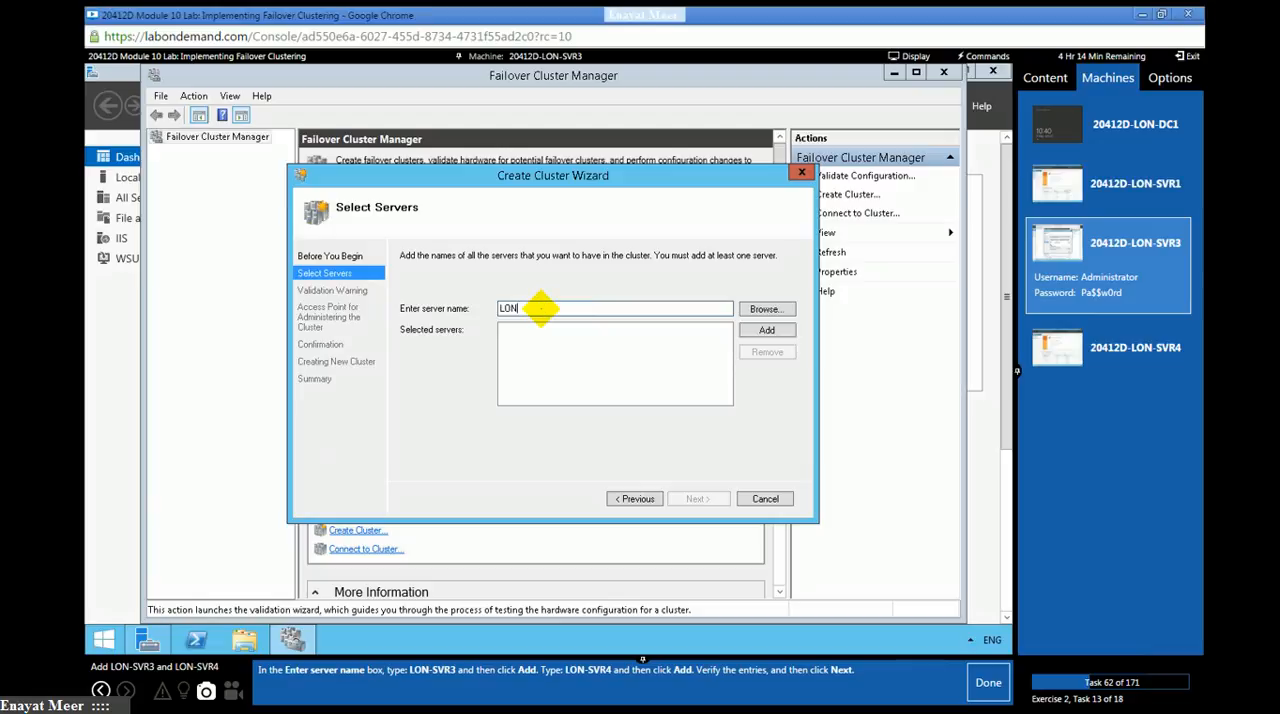
{"action": "type", "text": "-SVR"}
{"action": "type", "text": "1"}
{"action": "type", "text": "3"}
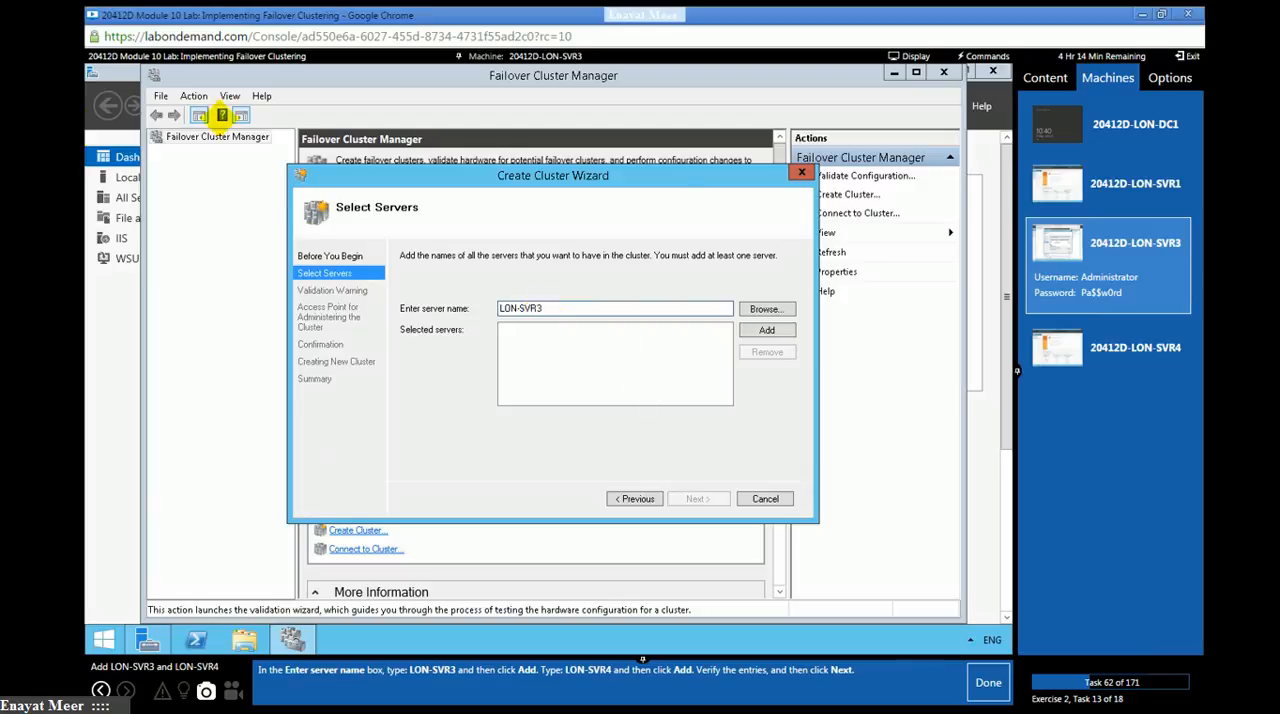
{"action": "left_click", "coordinate": [766, 330]}
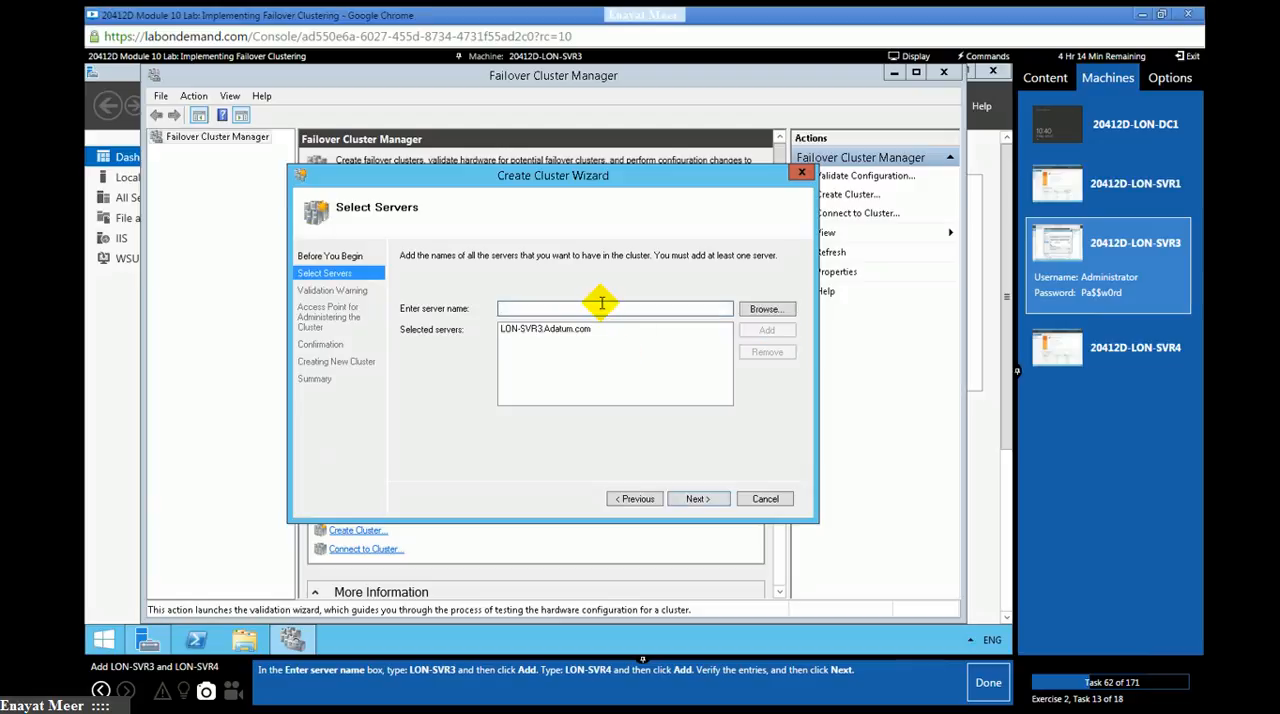
{"action": "type", "text": "LON-SVR4"}
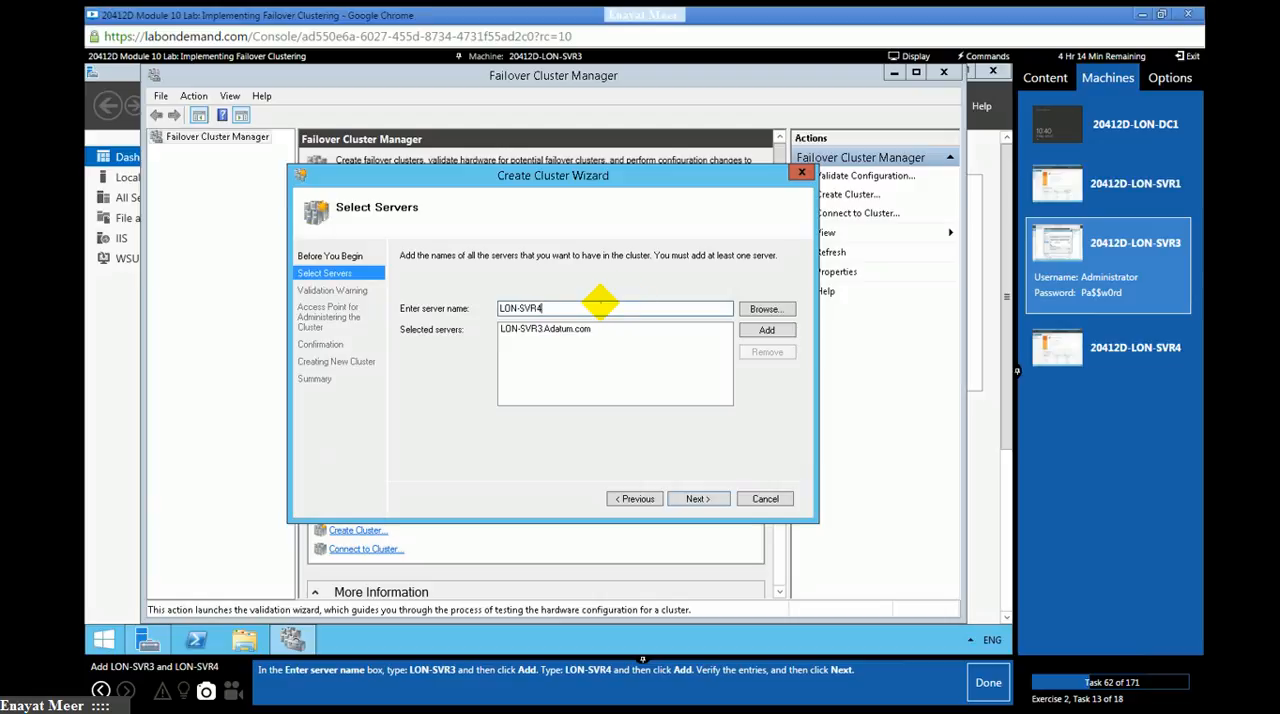
{"action": "left_click", "coordinate": [770, 332]}
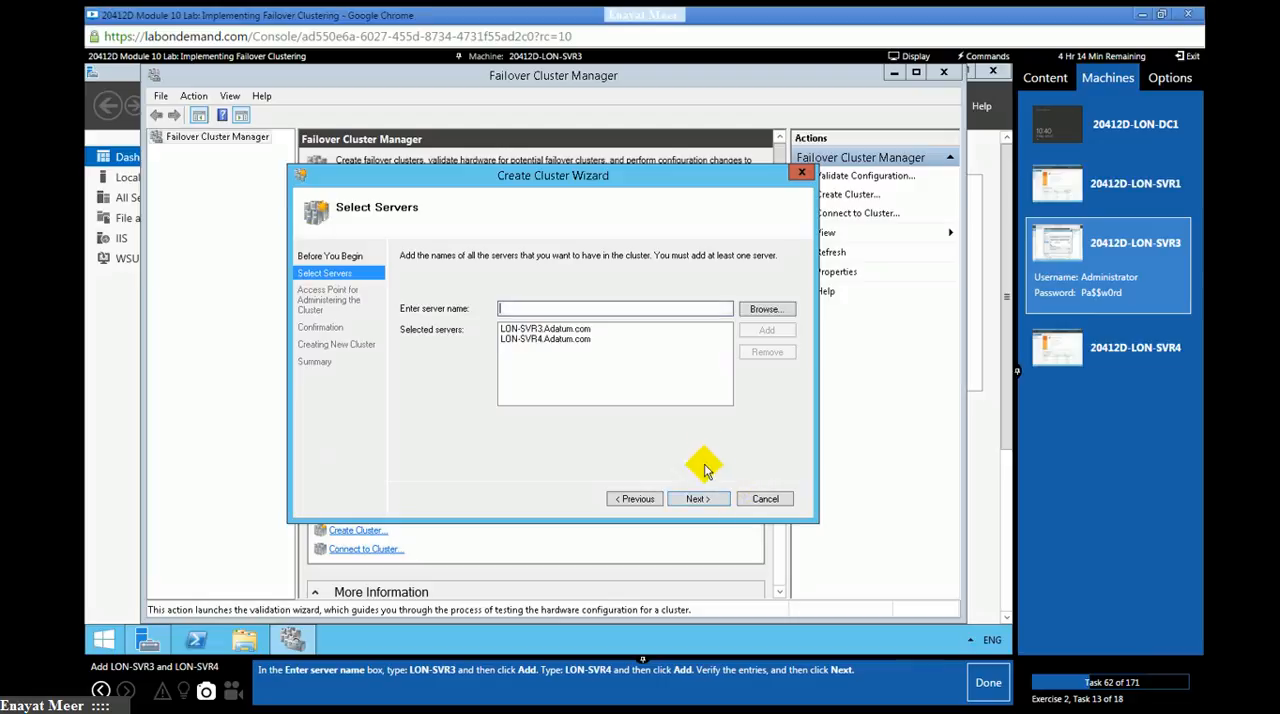
{"action": "left_click", "coordinate": [700, 499]}
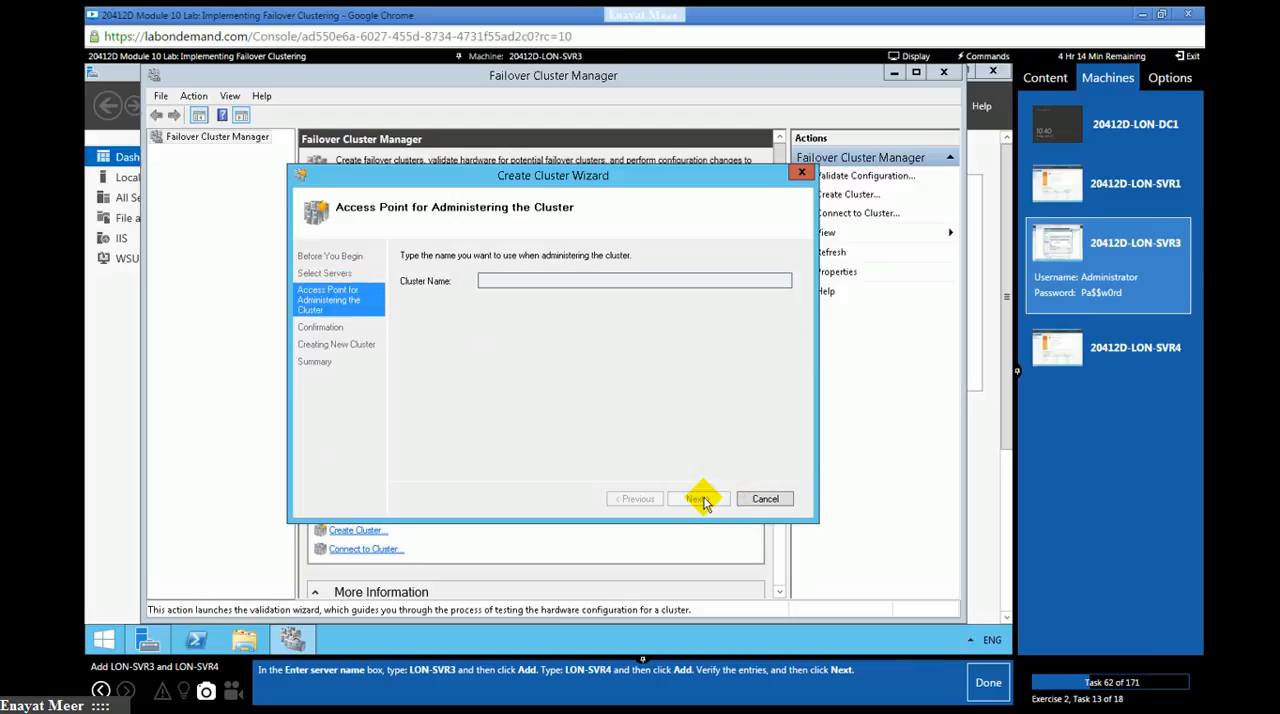
{"action": "left_click", "coordinate": [977, 684]}
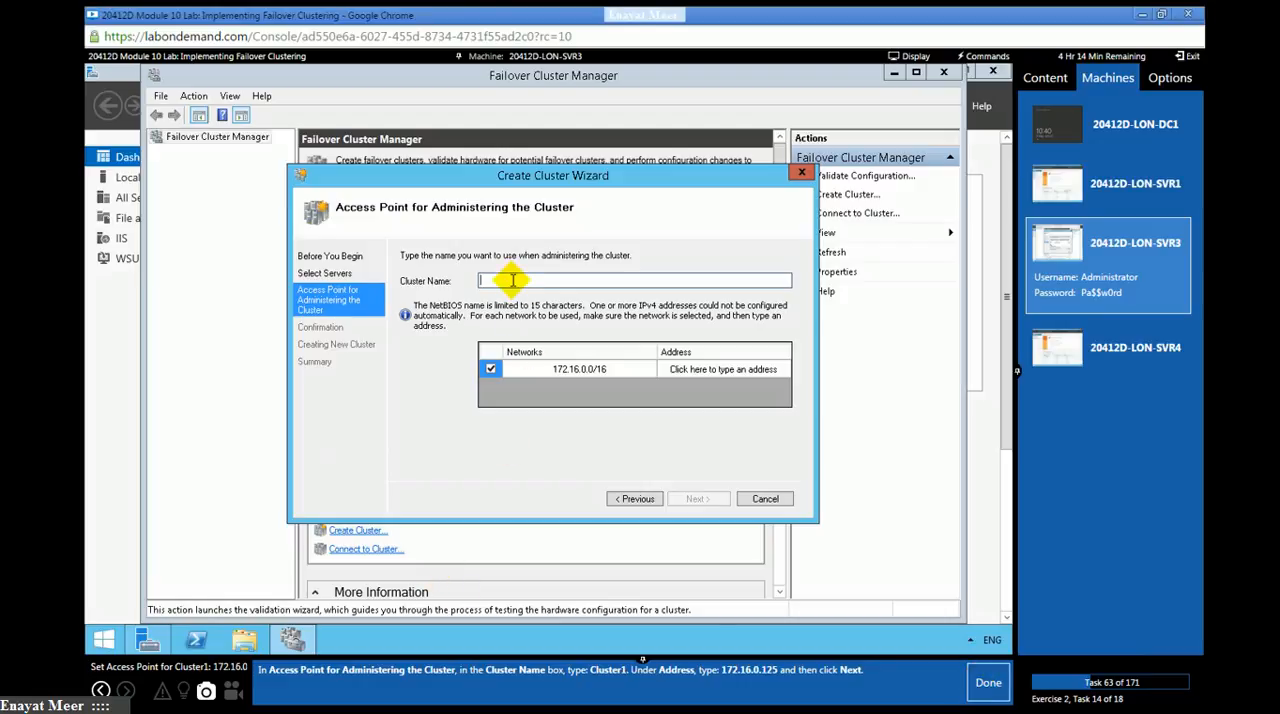
- Name the cluster Cluster1 and set its address on the 172.16.0.0/16 network to 172.16.0.125
{"action": "type", "text": "Cluster1"}
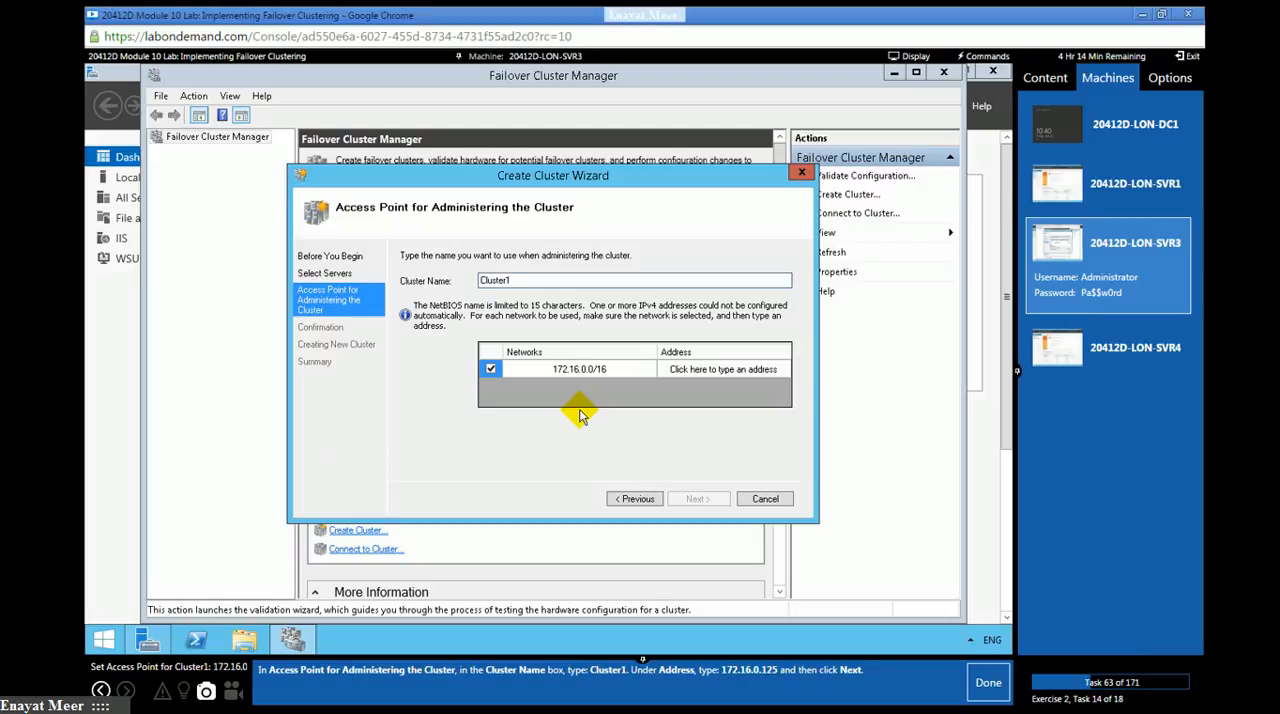
{"action": "left_click", "coordinate": [593, 372]}
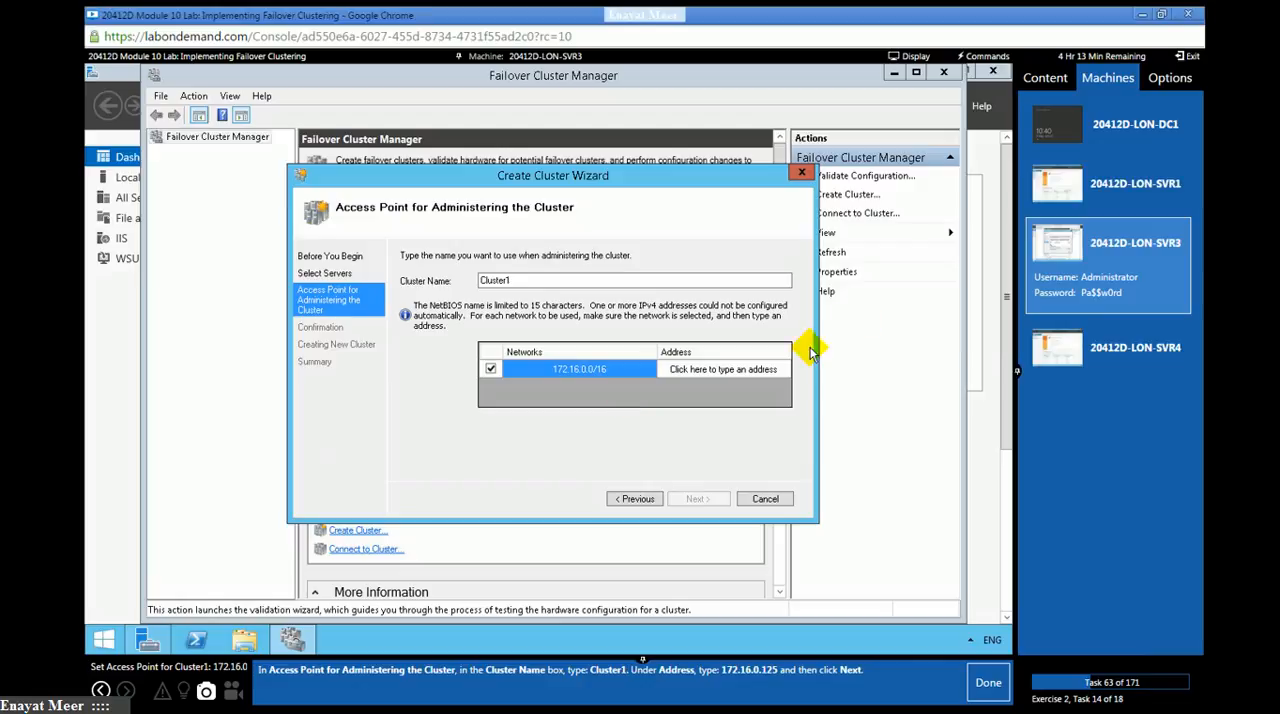
{"action": "left_click", "coordinate": [728, 369]}
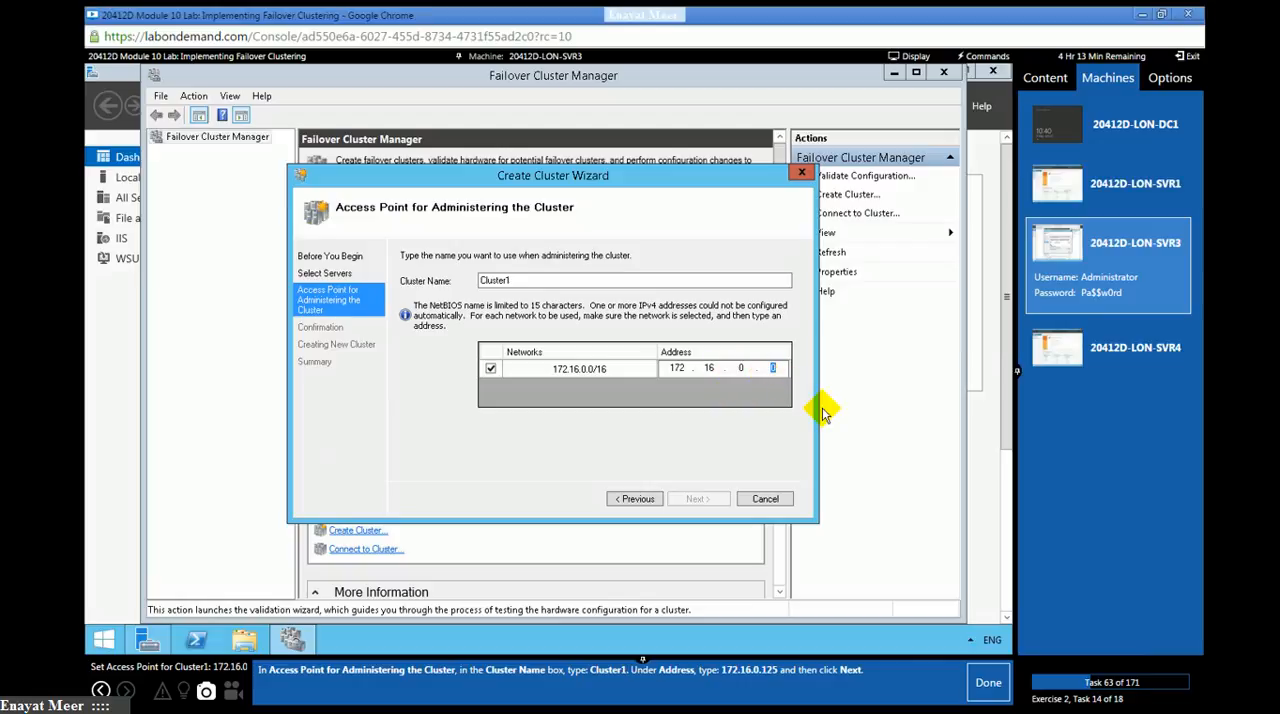
{"action": "type", "text": "125"}
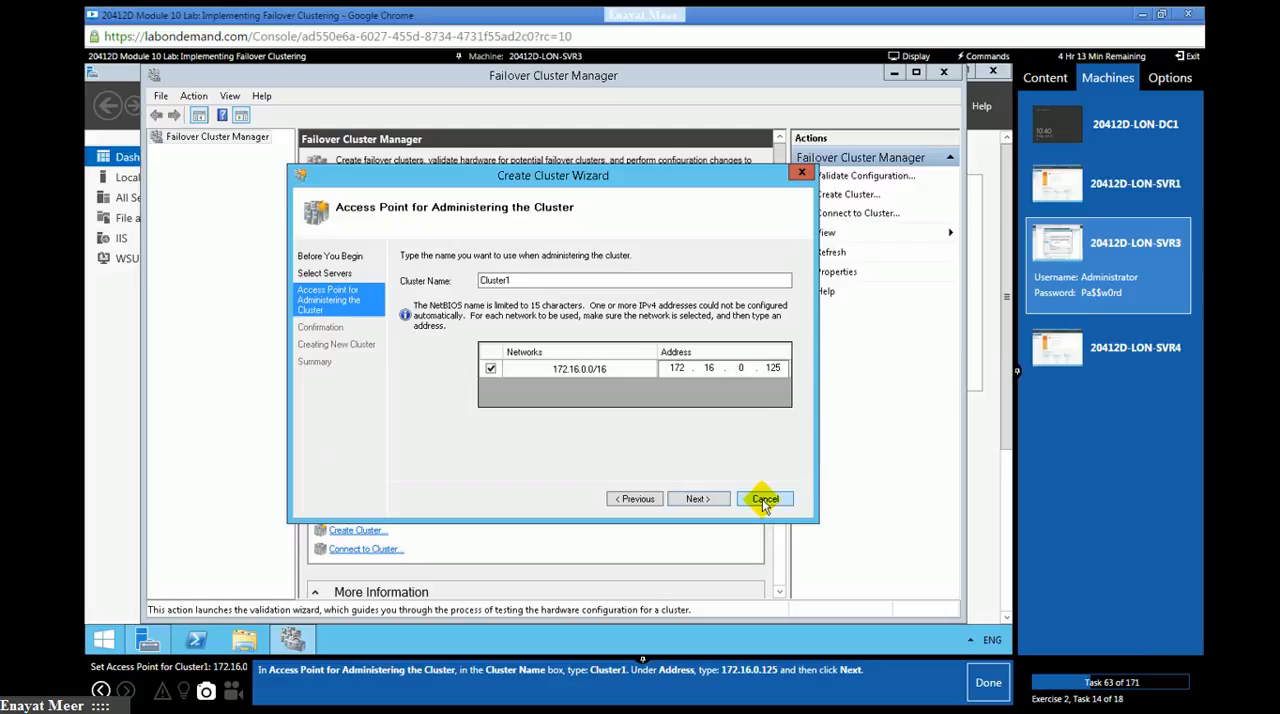
- Continue to the confirmation, mark lab task 63 as done, and start creating the cluster with all eligible storage added
{"action": "left_click", "coordinate": [700, 499]}
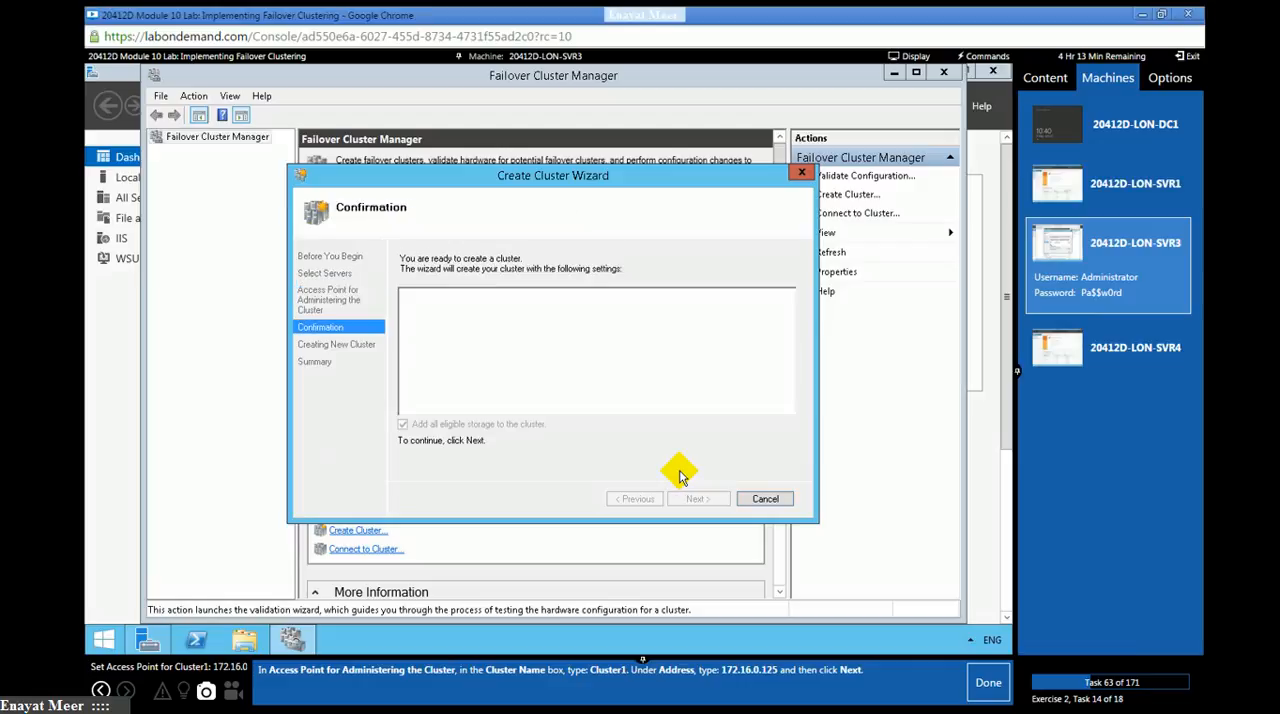
{"action": "left_click", "coordinate": [988, 682]}
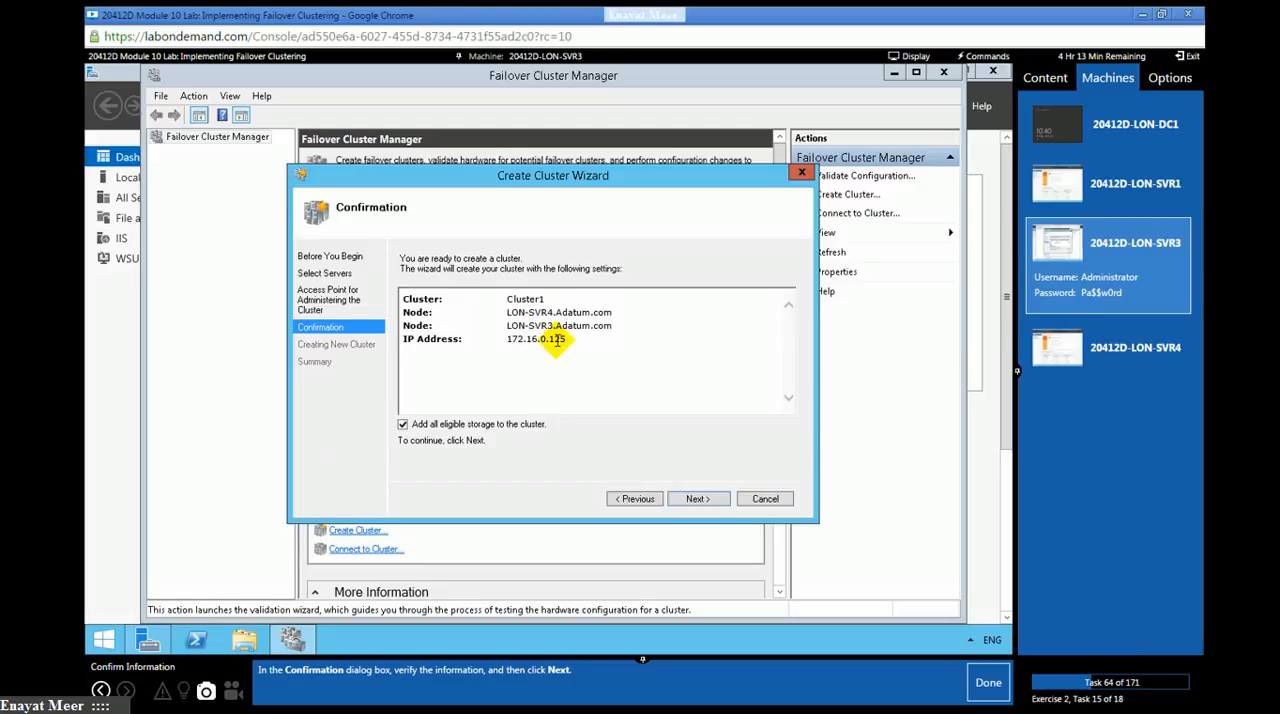
{"action": "left_click", "coordinate": [698, 498]}
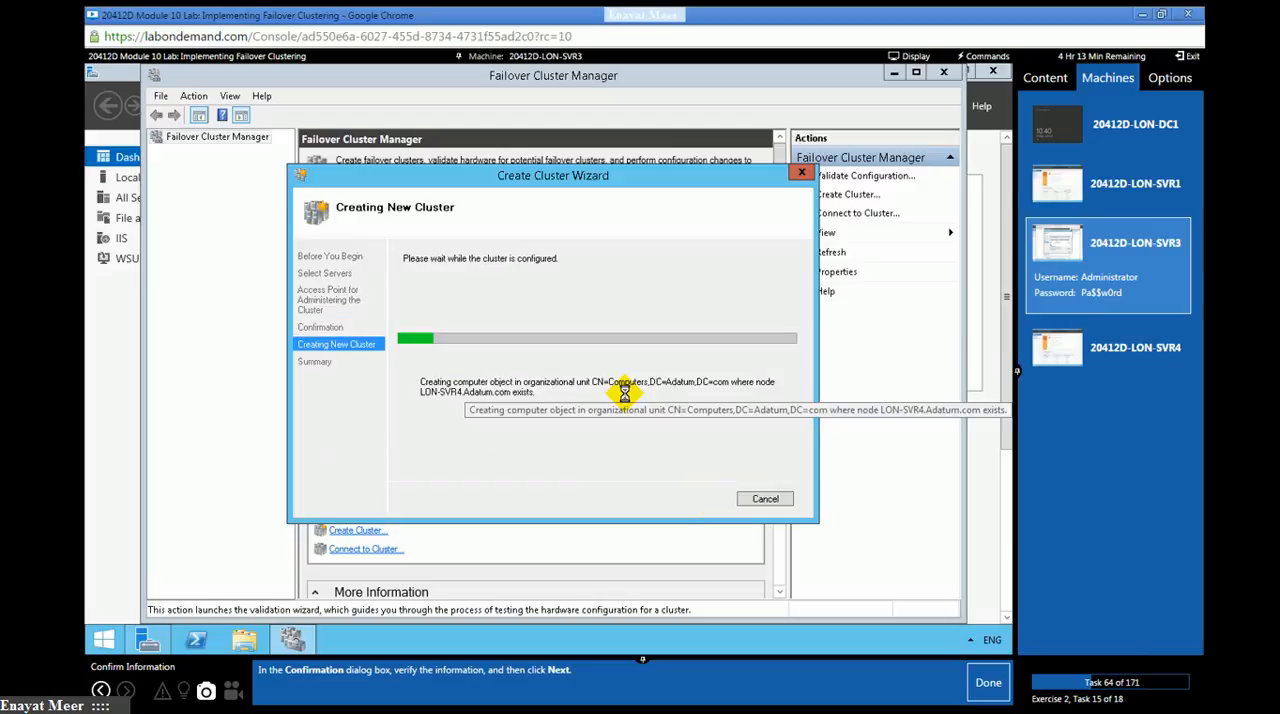
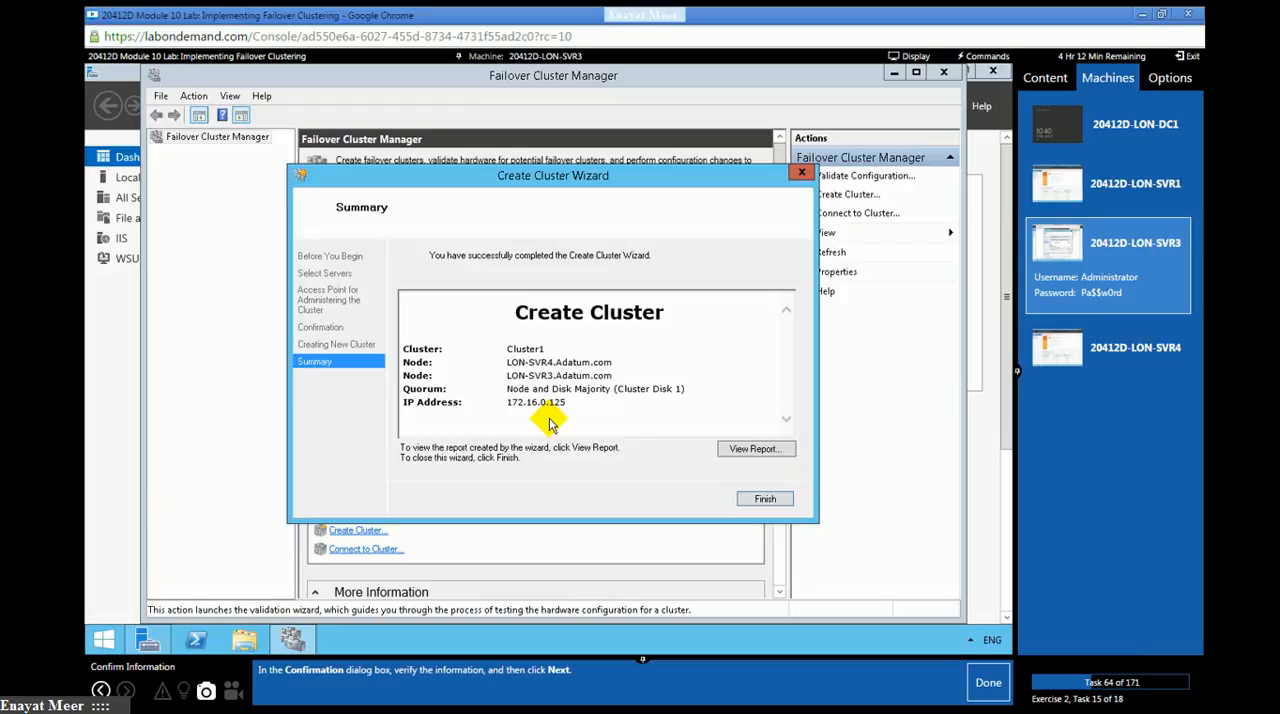
- Mark lab task 64 as done, read the Create Cluster report through to its final entries, and close it
{"action": "left_click", "coordinate": [986, 683]}
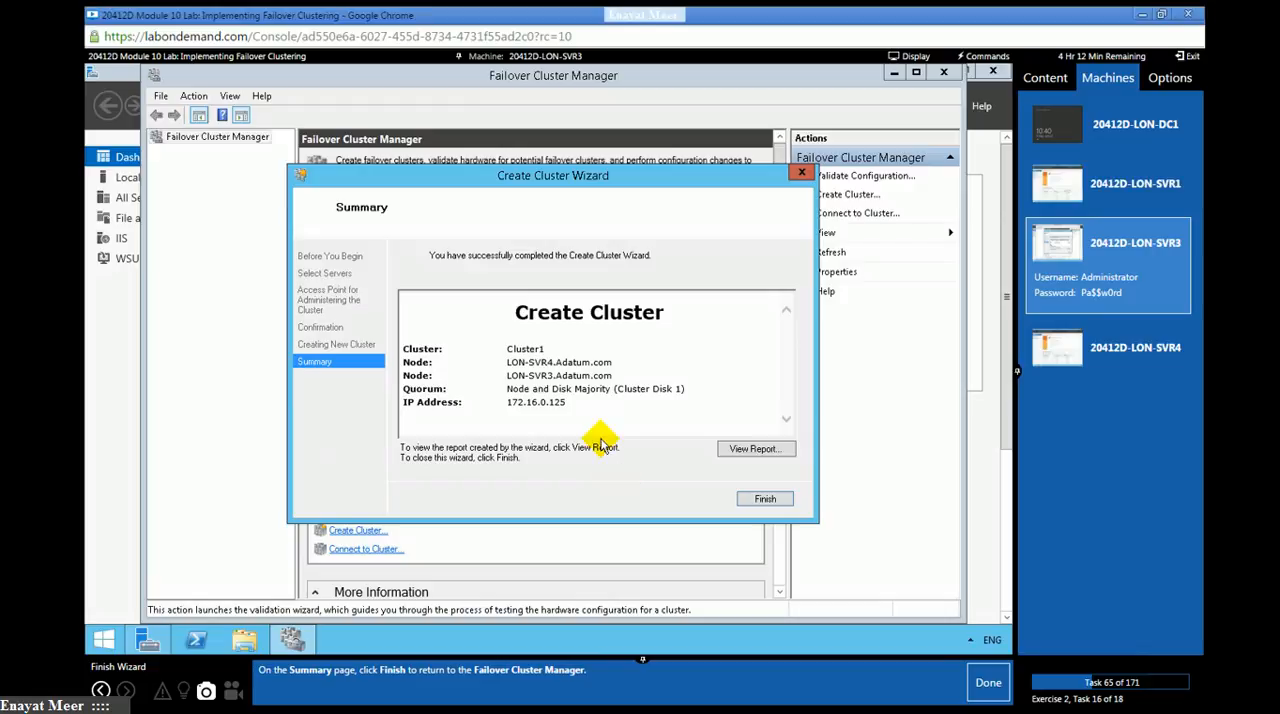
{"action": "left_click", "coordinate": [737, 449]}
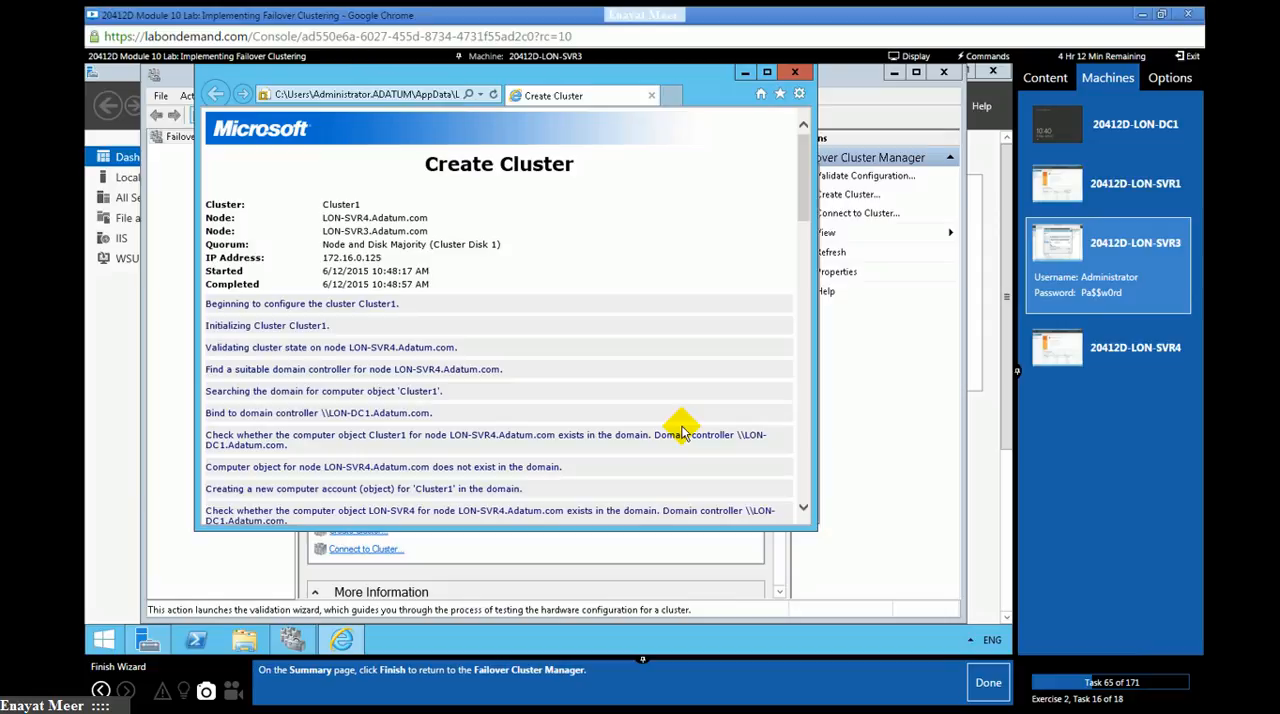
{"action": "left_click", "coordinate": [804, 510]}
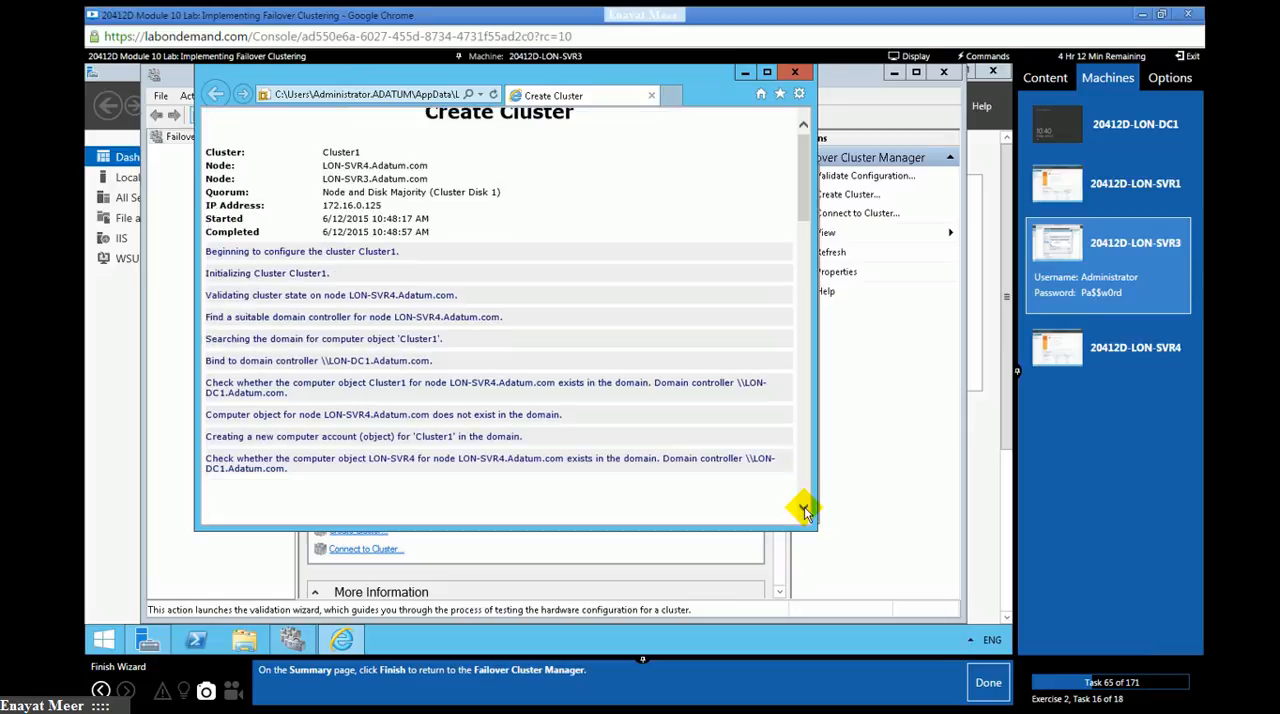
{"action": "scroll", "coordinate": [385, 405], "scroll_direction": "down", "scroll_amount": 3}
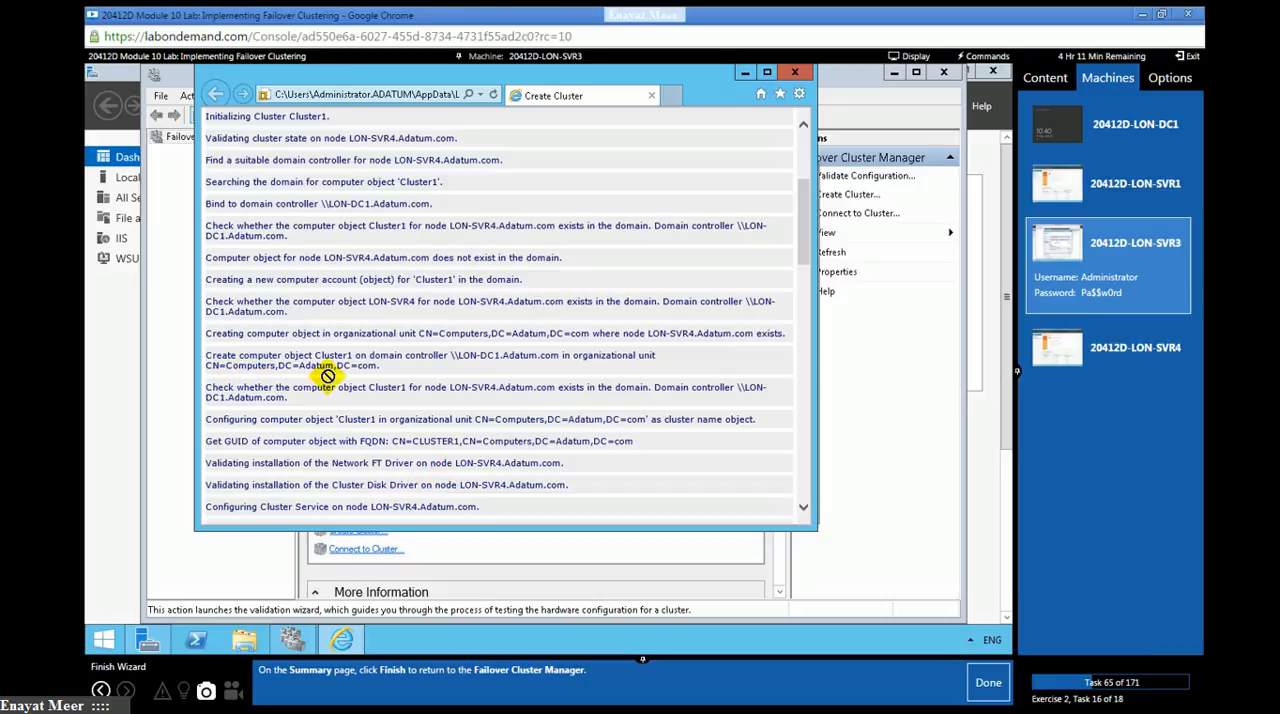
{"action": "left_click_drag", "start_coordinate": [226, 366], "coordinate": [551, 363]}
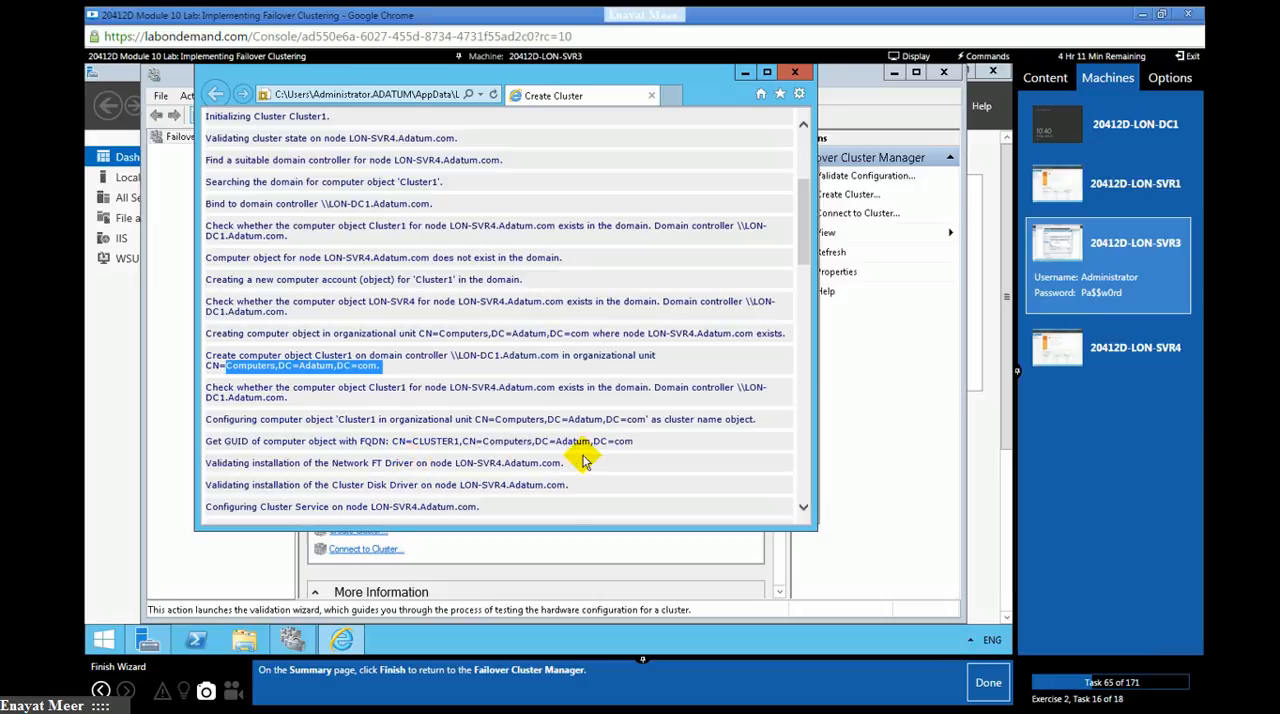
{"action": "left_click", "coordinate": [800, 488]}
{"action": "scroll", "coordinate": [800, 490], "scroll_direction": "down", "scroll_amount": 5}
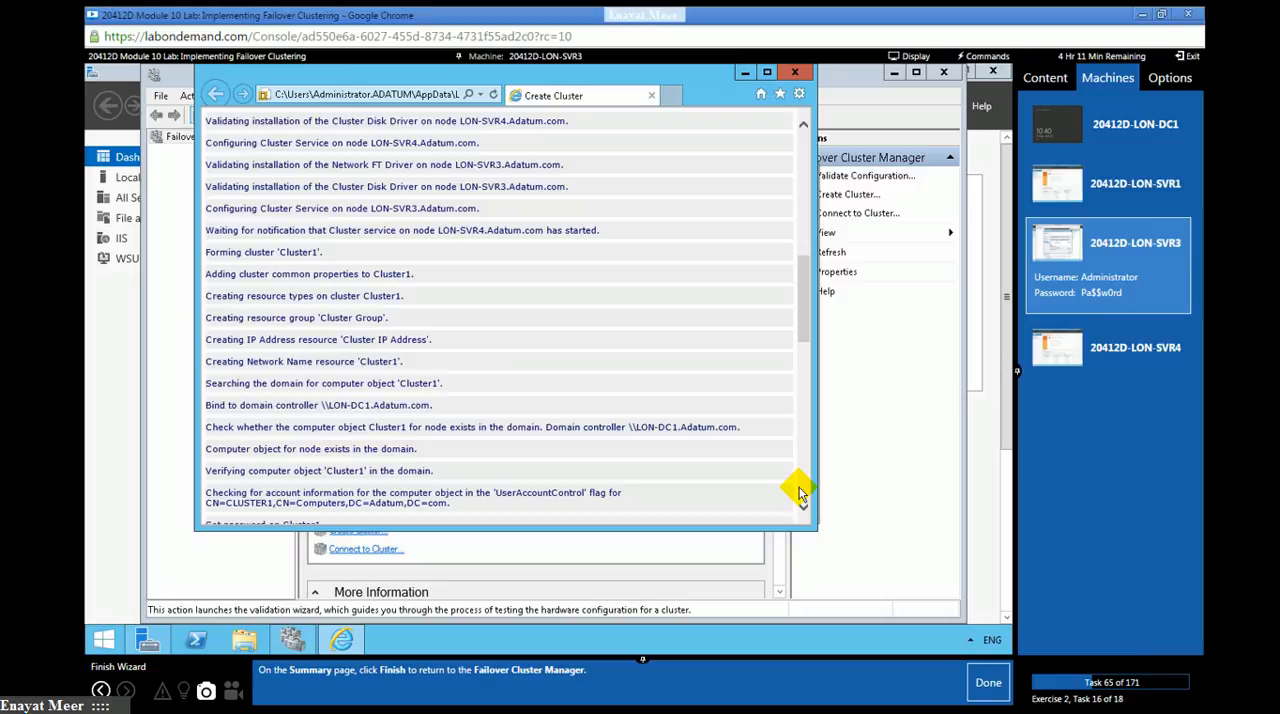
{"action": "scroll", "coordinate": [800, 490], "scroll_direction": "down", "scroll_amount": 5}
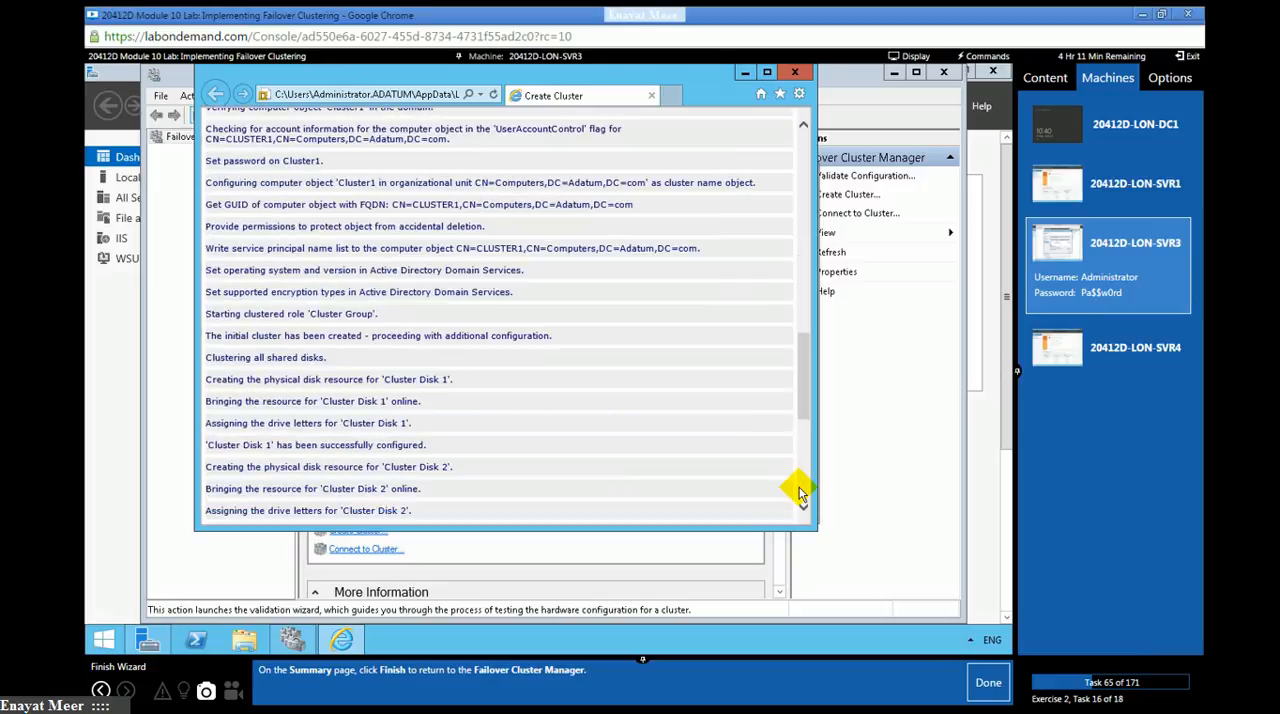
{"action": "left_click", "coordinate": [800, 491]}
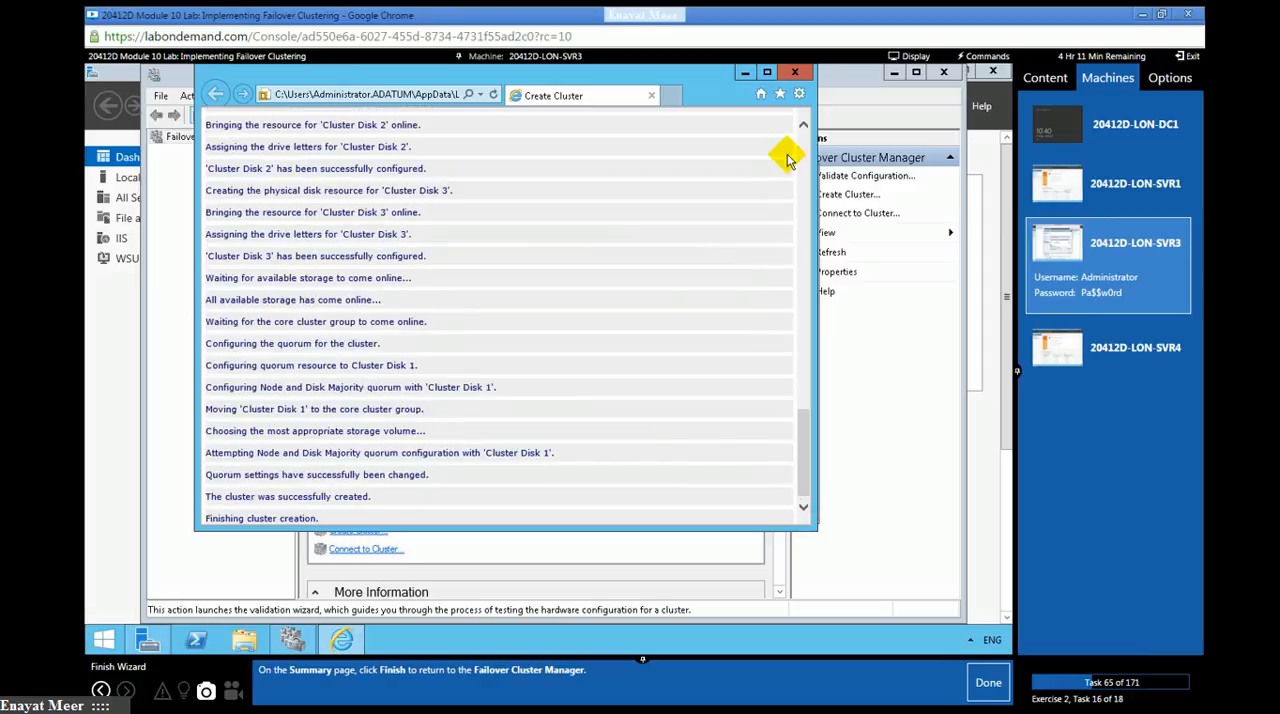
{"action": "left_click", "coordinate": [794, 71]}
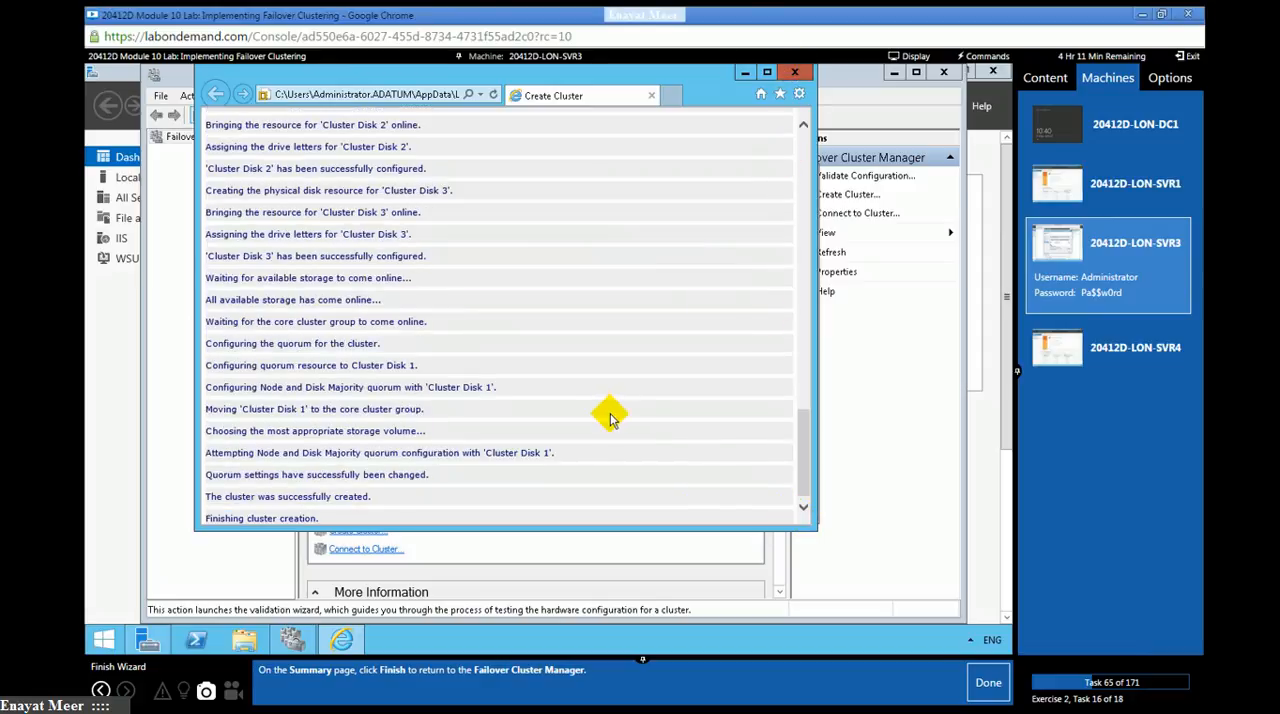
- Finish the Create Cluster Wizard, expand Cluster1.Adatum.com in the console tree, and mark lab task 65 as done
{"action": "left_click", "coordinate": [763, 496]}
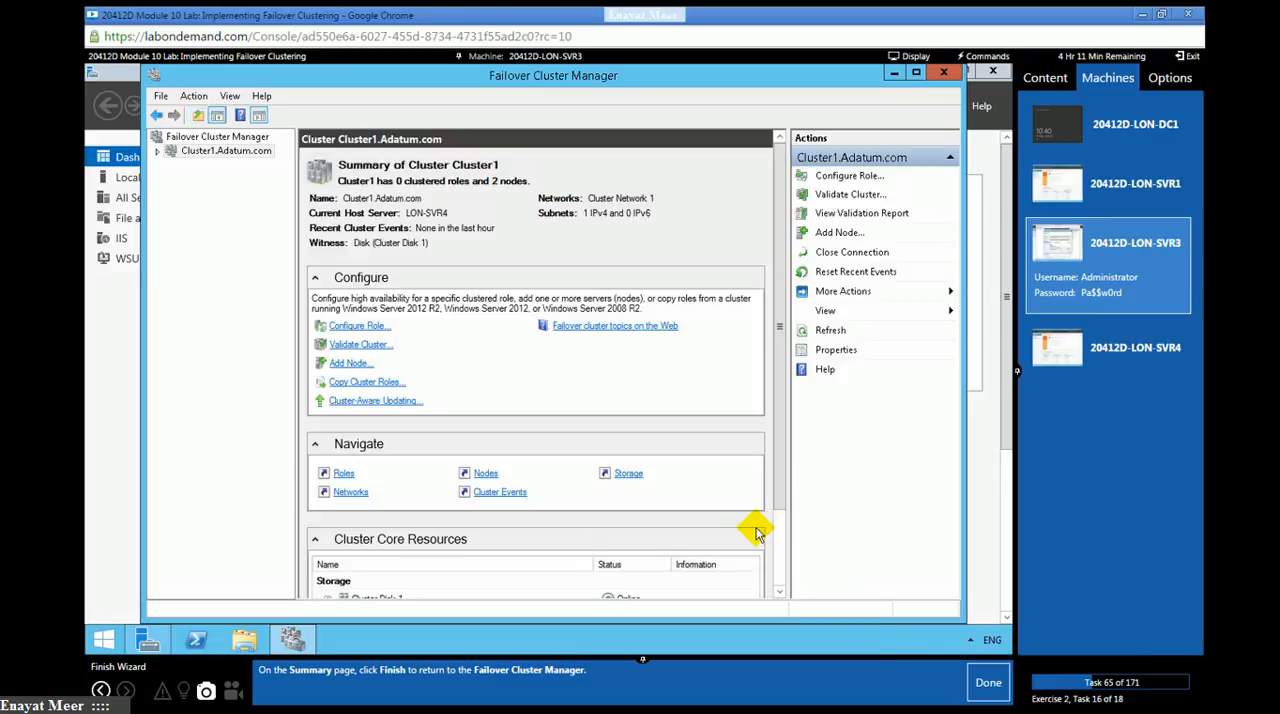
{"action": "left_click", "coordinate": [157, 151]}
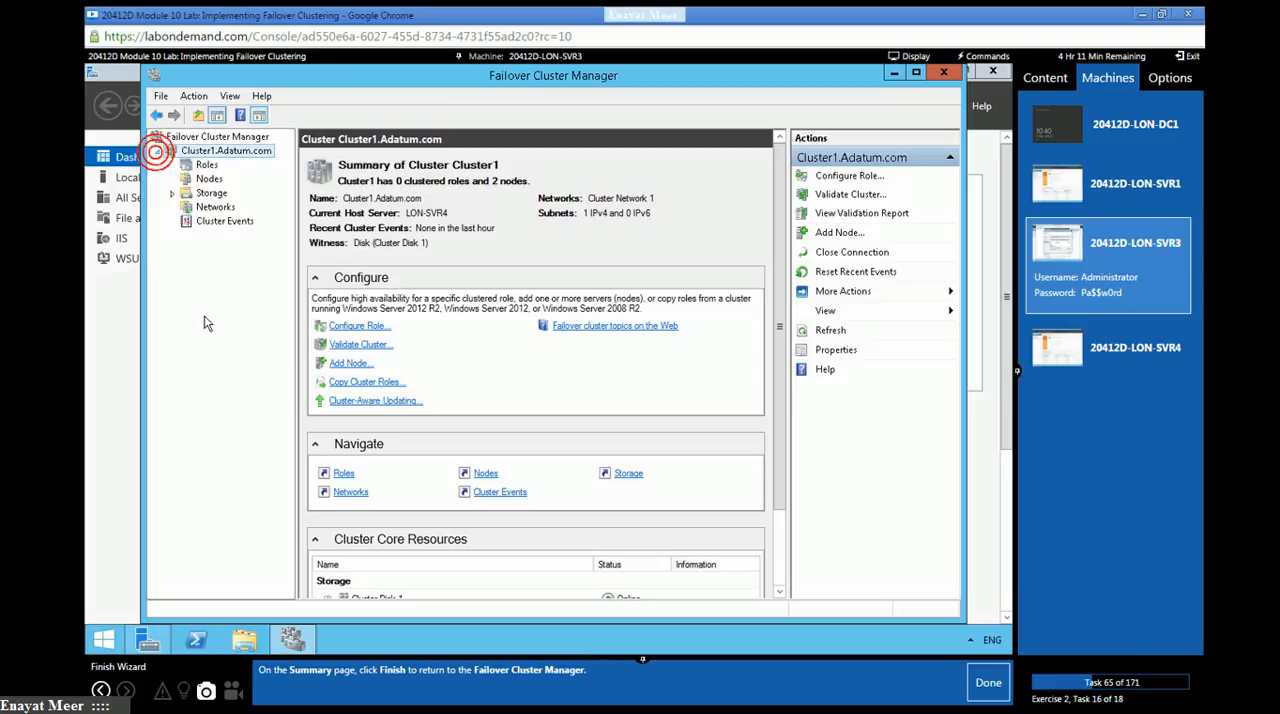
{"action": "left_click", "coordinate": [976, 672]}
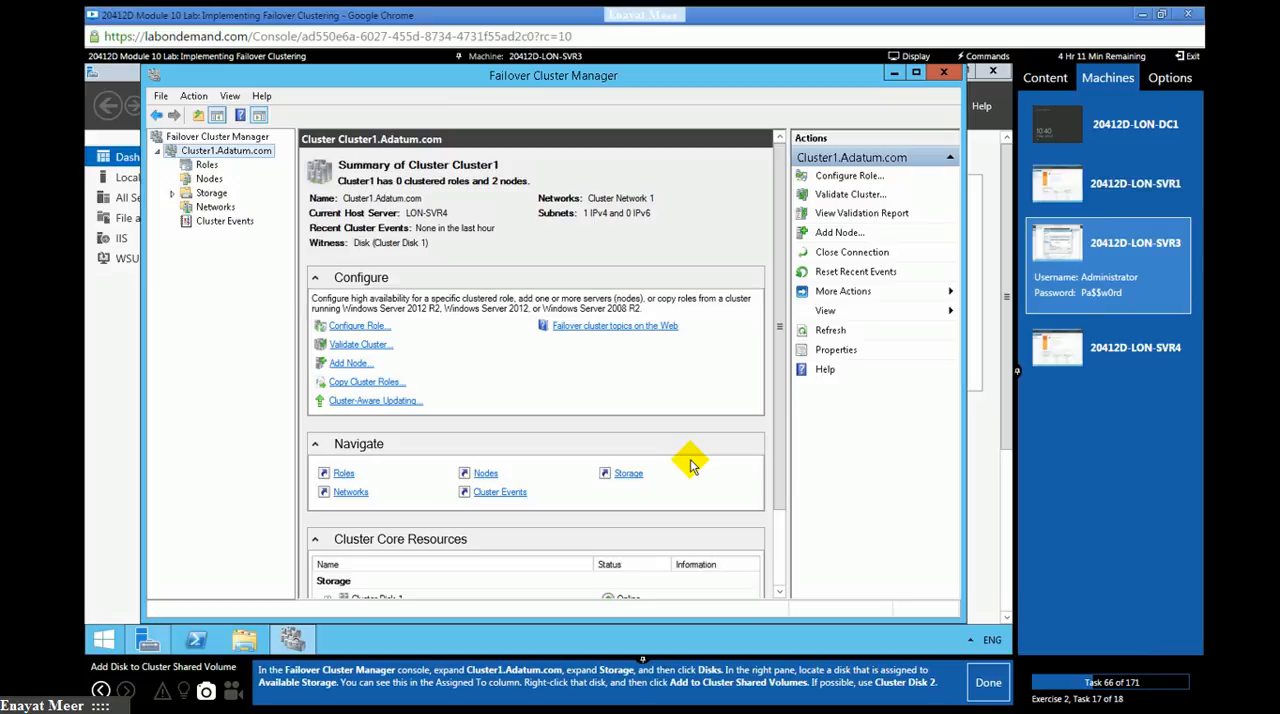
- Open the Disks node under Cluster1's Storage and examine the volume and assignment of each of the cluster disks
{"action": "left_click", "coordinate": [172, 193]}
{"action": "left_click", "coordinate": [221, 207]}
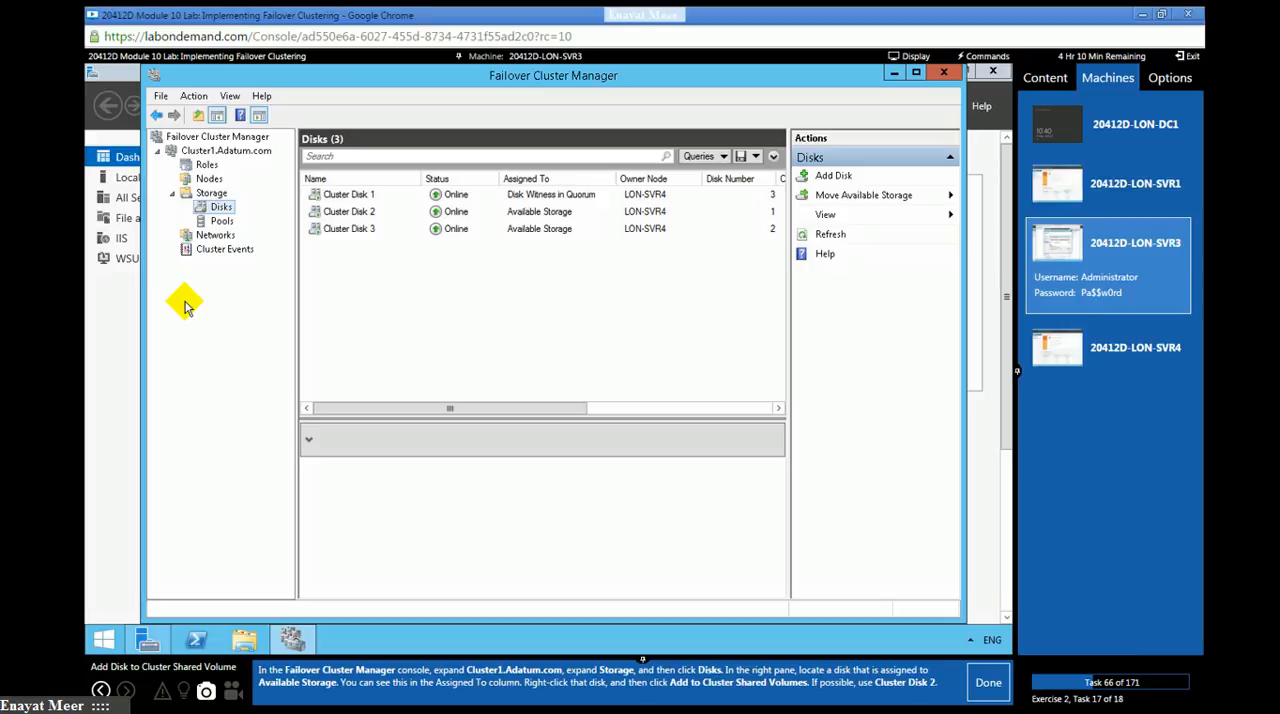
{"action": "left_click", "coordinate": [349, 199]}
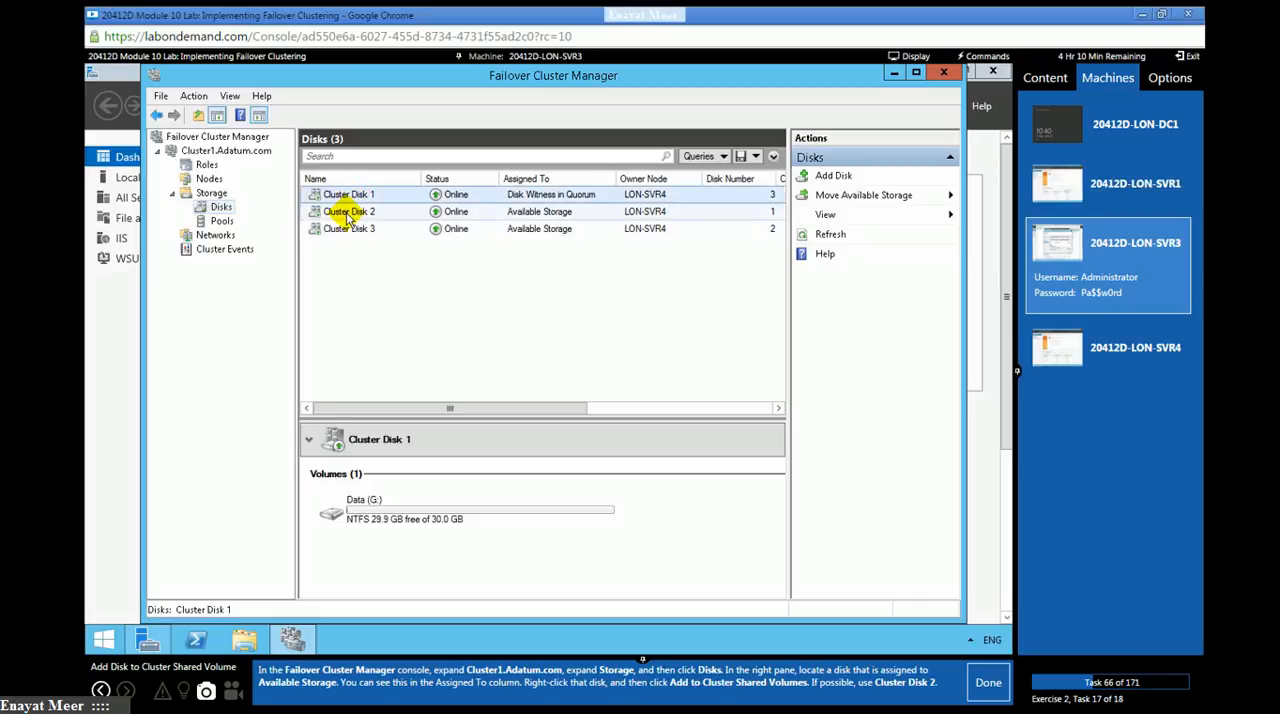
{"action": "left_click", "coordinate": [347, 212]}
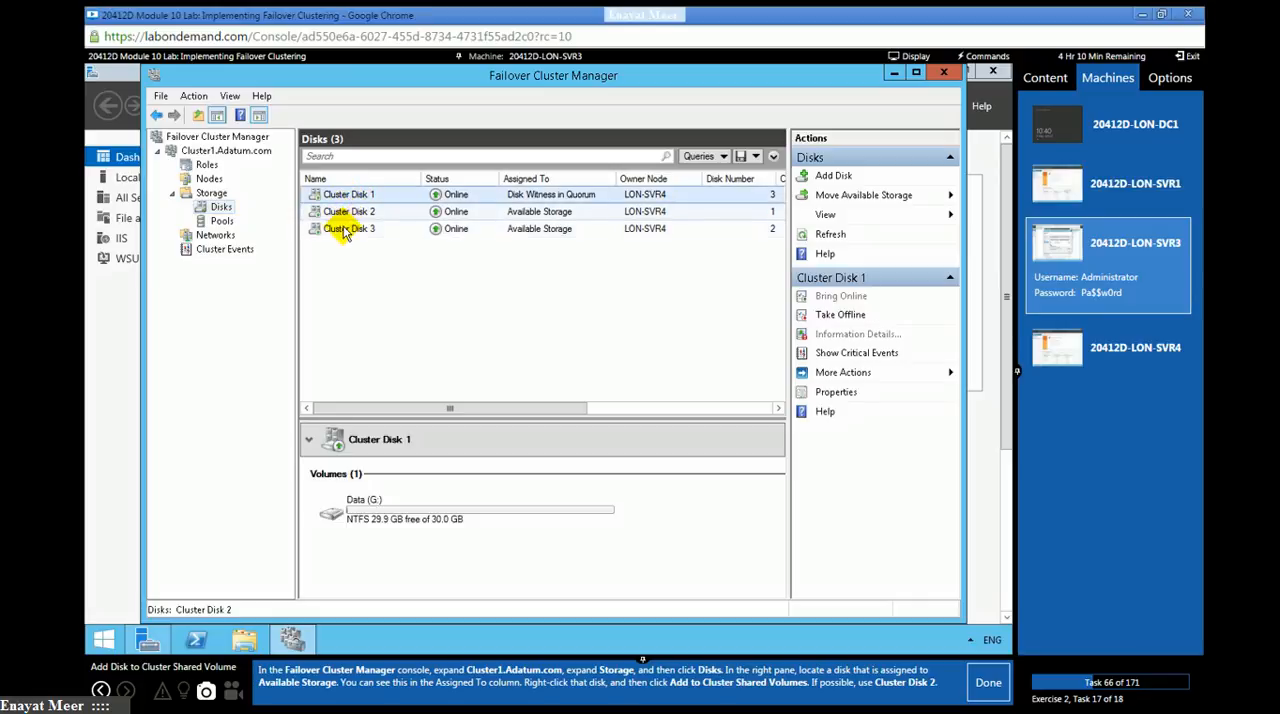
{"action": "left_click", "coordinate": [342, 228]}
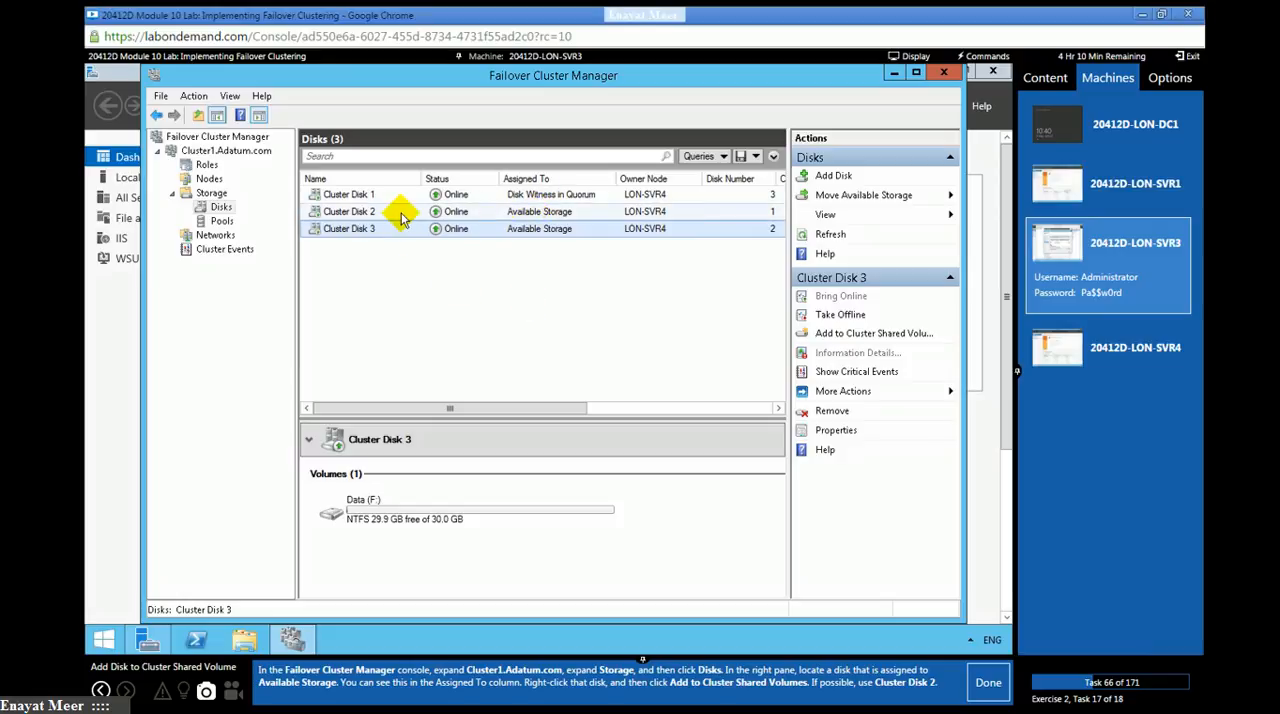
{"action": "left_click", "coordinate": [364, 212]}
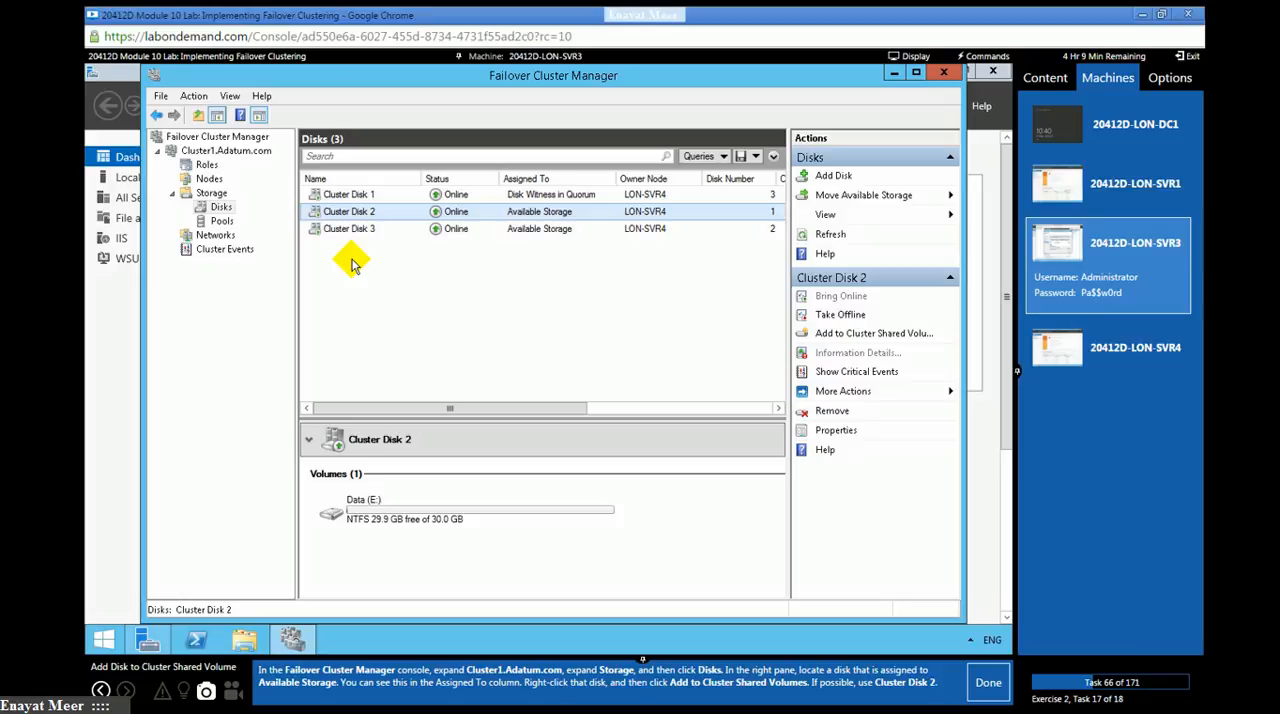
{"action": "left_click", "coordinate": [526, 196]}
{"action": "left_click", "coordinate": [526, 214]}
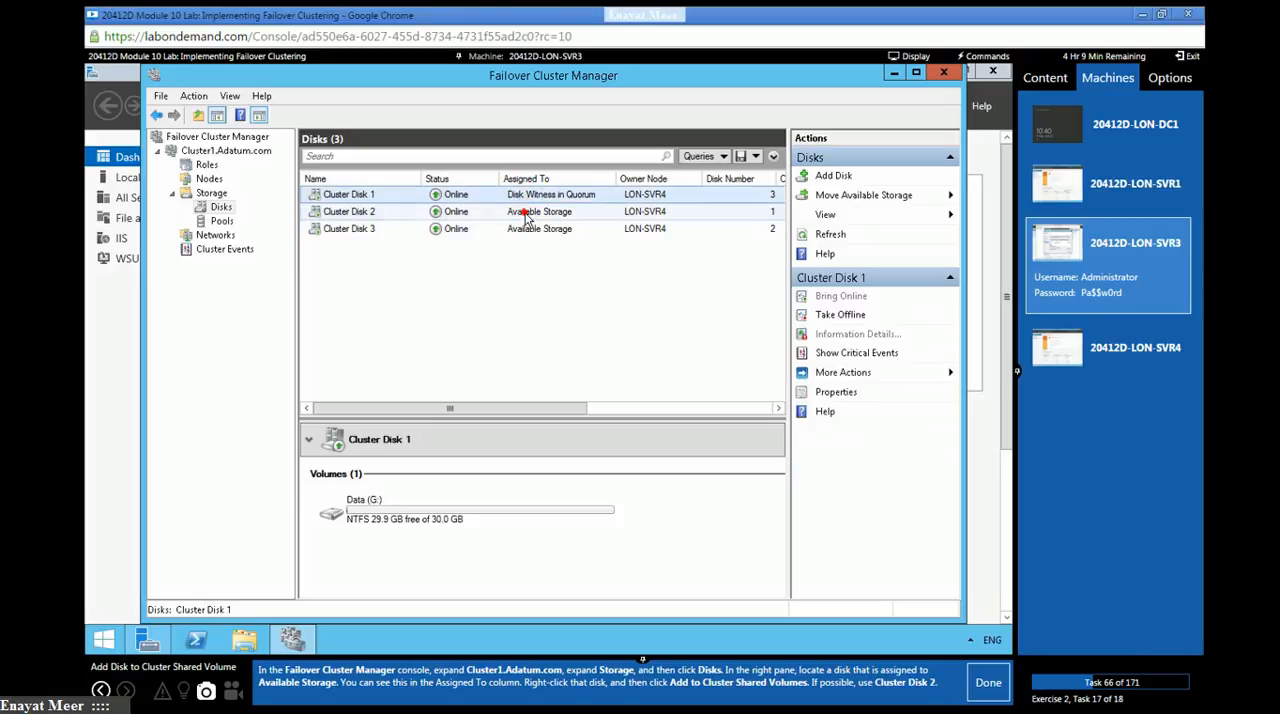
{"action": "left_click", "coordinate": [520, 228]}
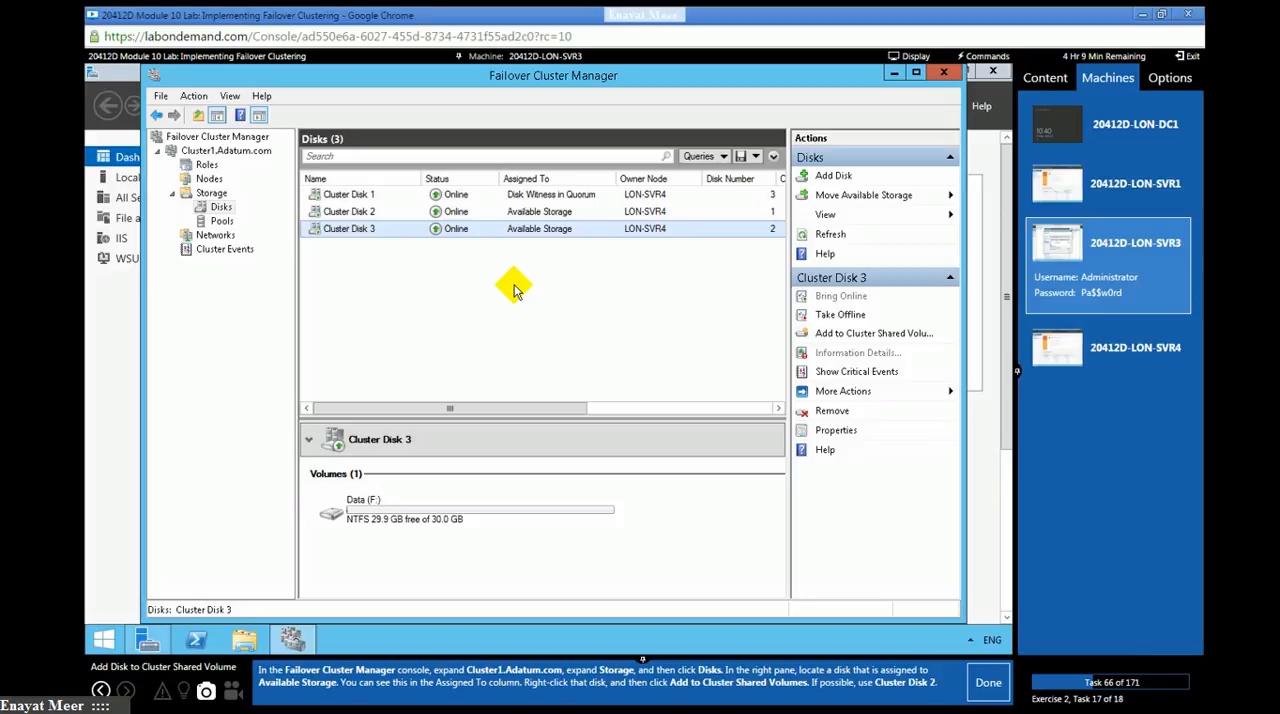
- Add Cluster Disk 2 to Cluster Shared Volumes and mark lab task 66 as done
{"action": "left_click", "coordinate": [358, 211]}
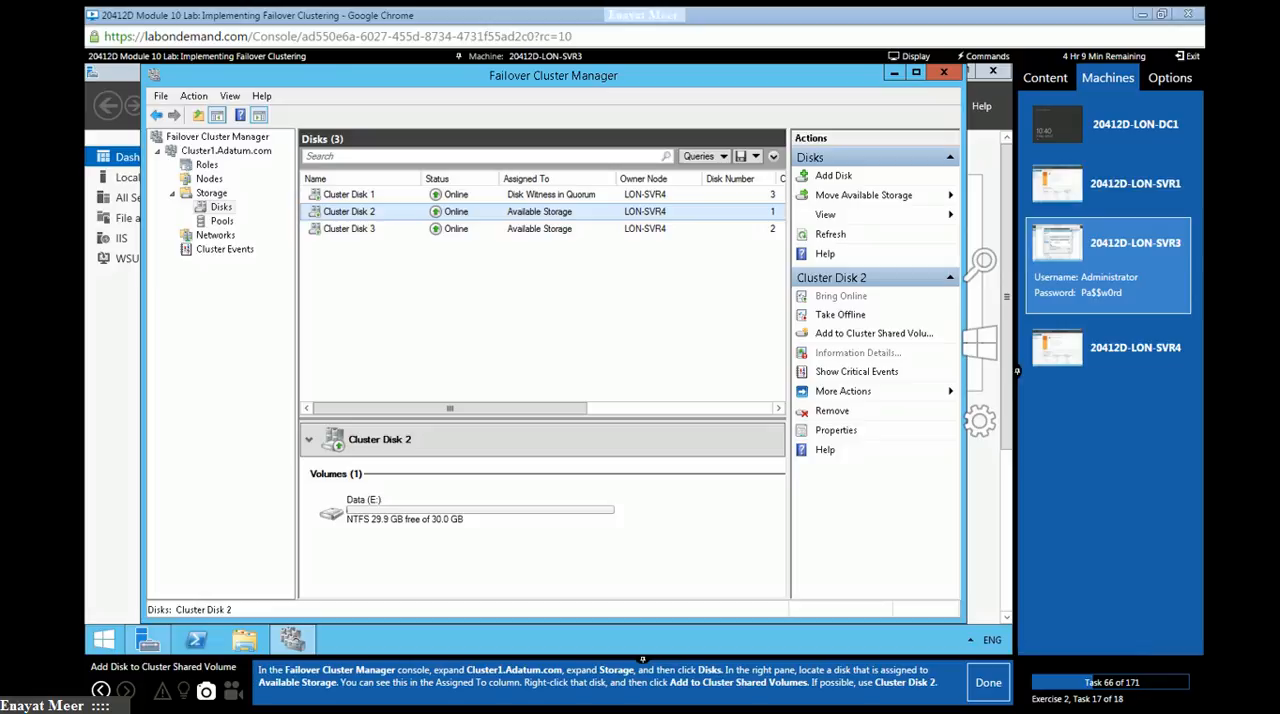
{"action": "right_click", "coordinate": [401, 211]}
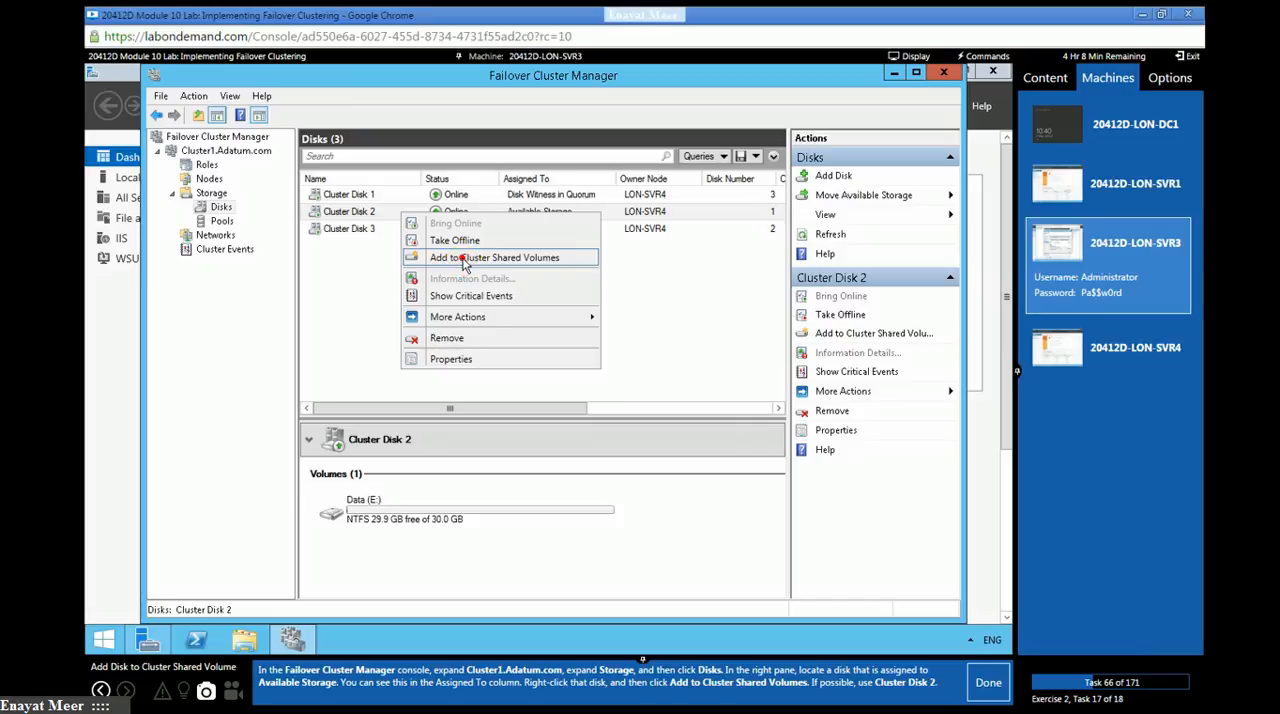
{"action": "left_click", "coordinate": [462, 257]}
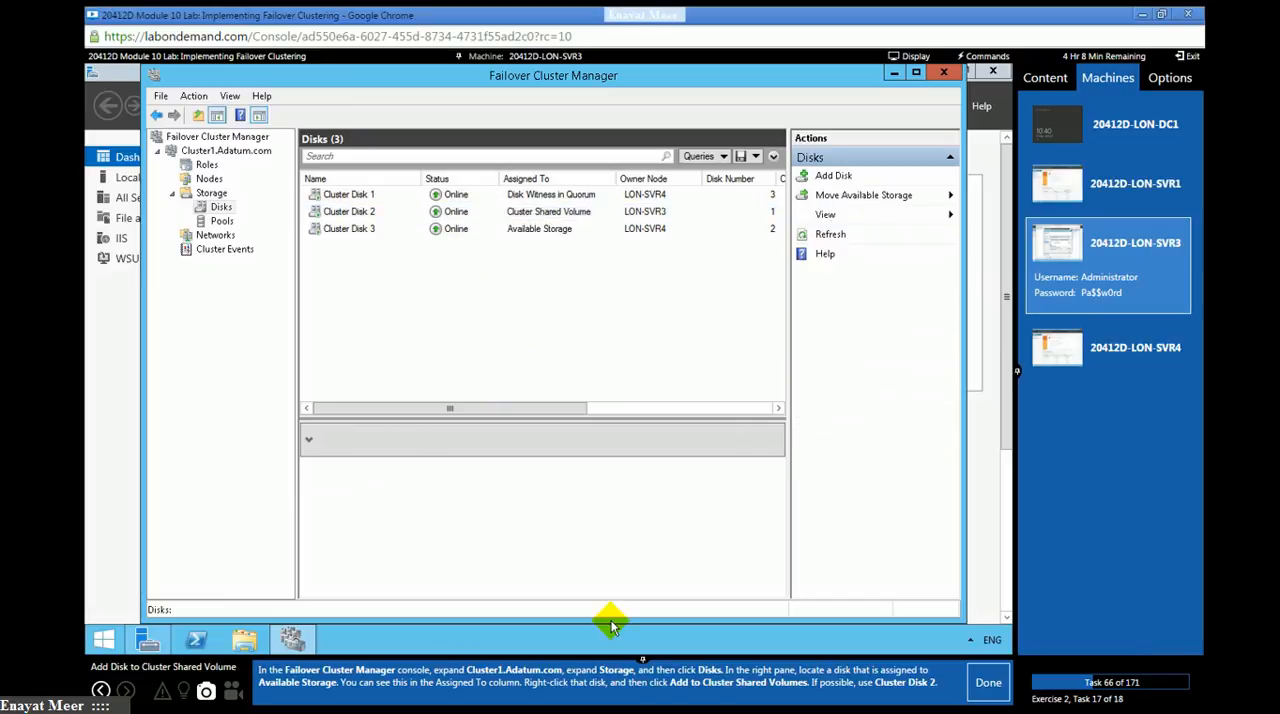
{"action": "left_click", "coordinate": [980, 686]}
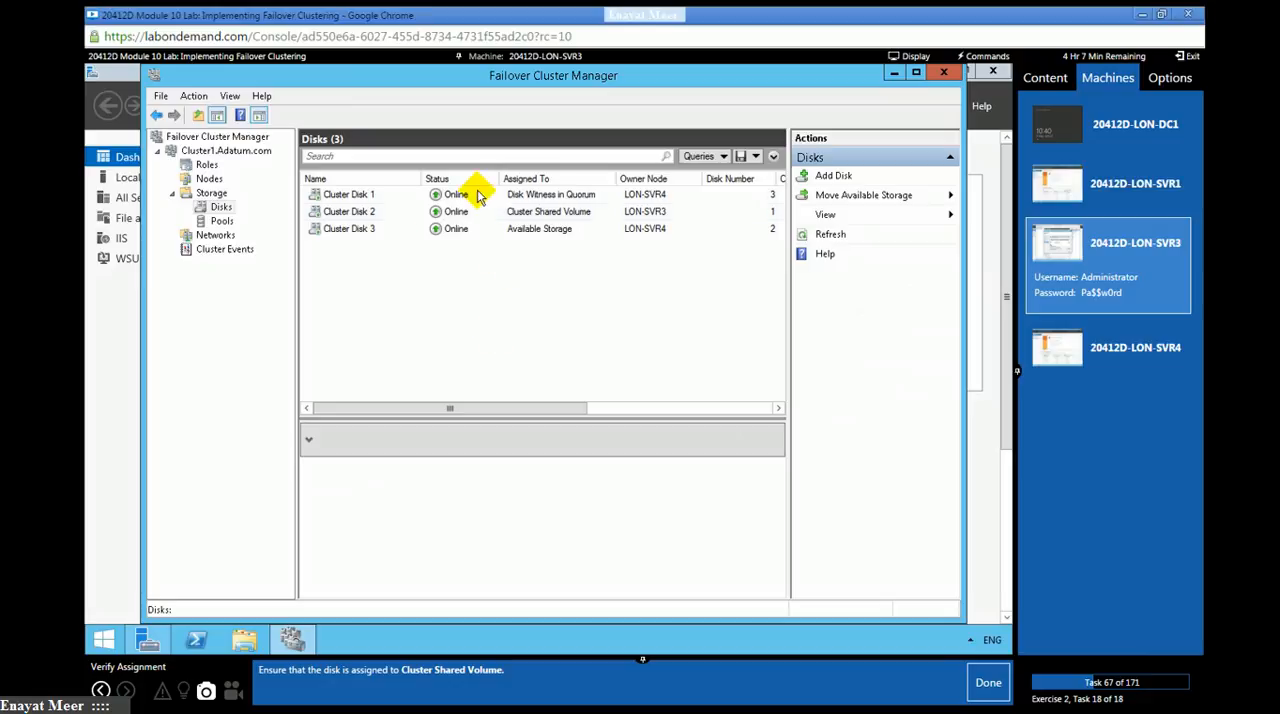
- Check Cluster Disk 2's assignment, mark lab task 67 as done, and continue into the highly available file server exercise
{"action": "left_click", "coordinate": [357, 214]}
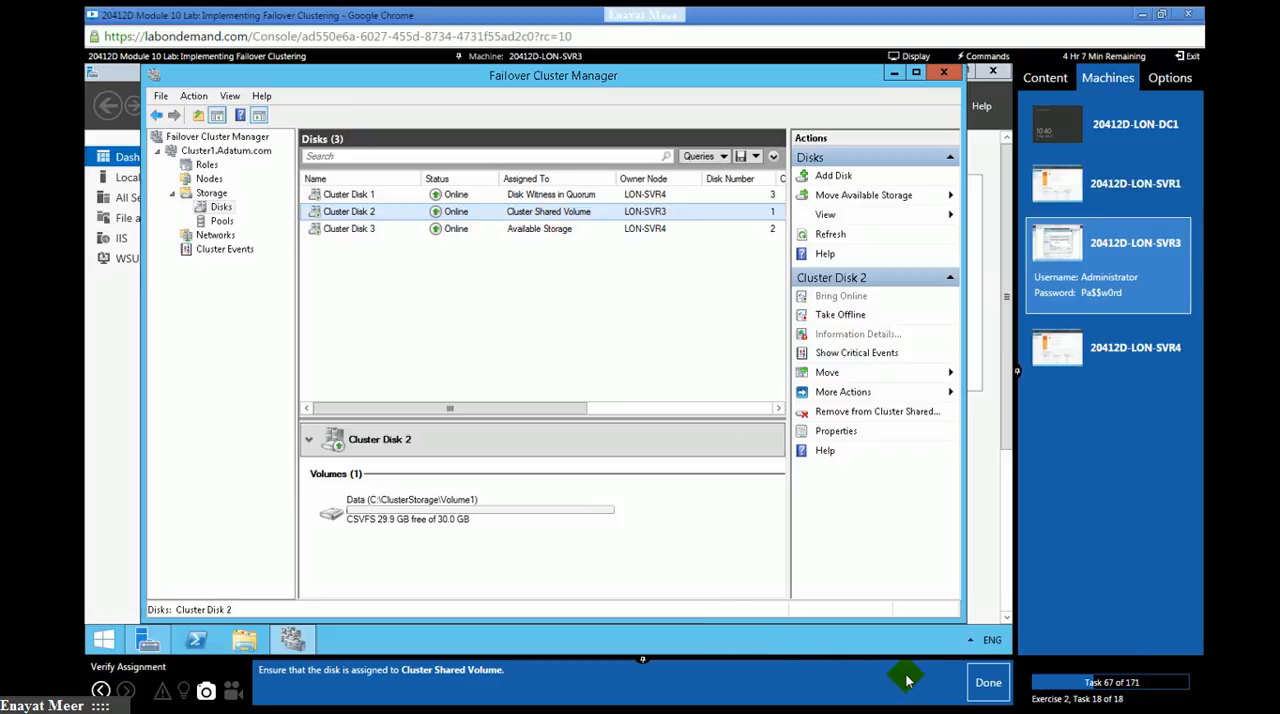
{"action": "left_click", "coordinate": [985, 683]}
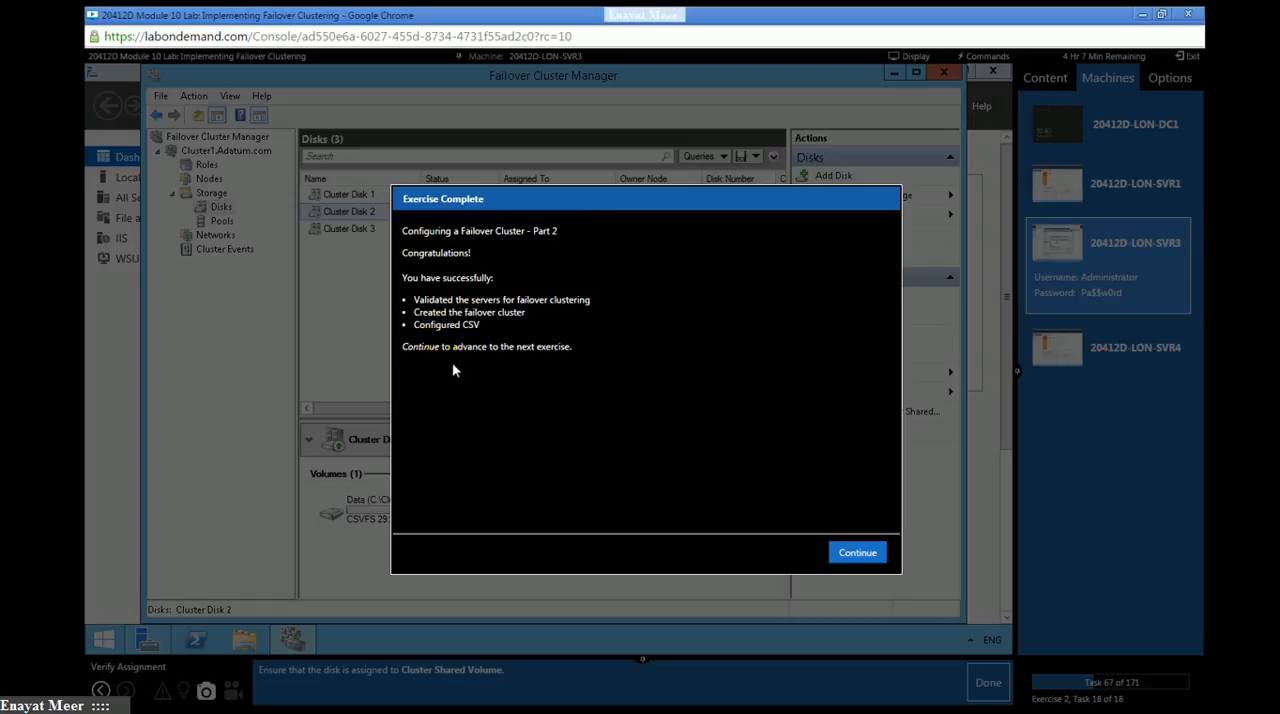
{"action": "left_click", "coordinate": [852, 557]}
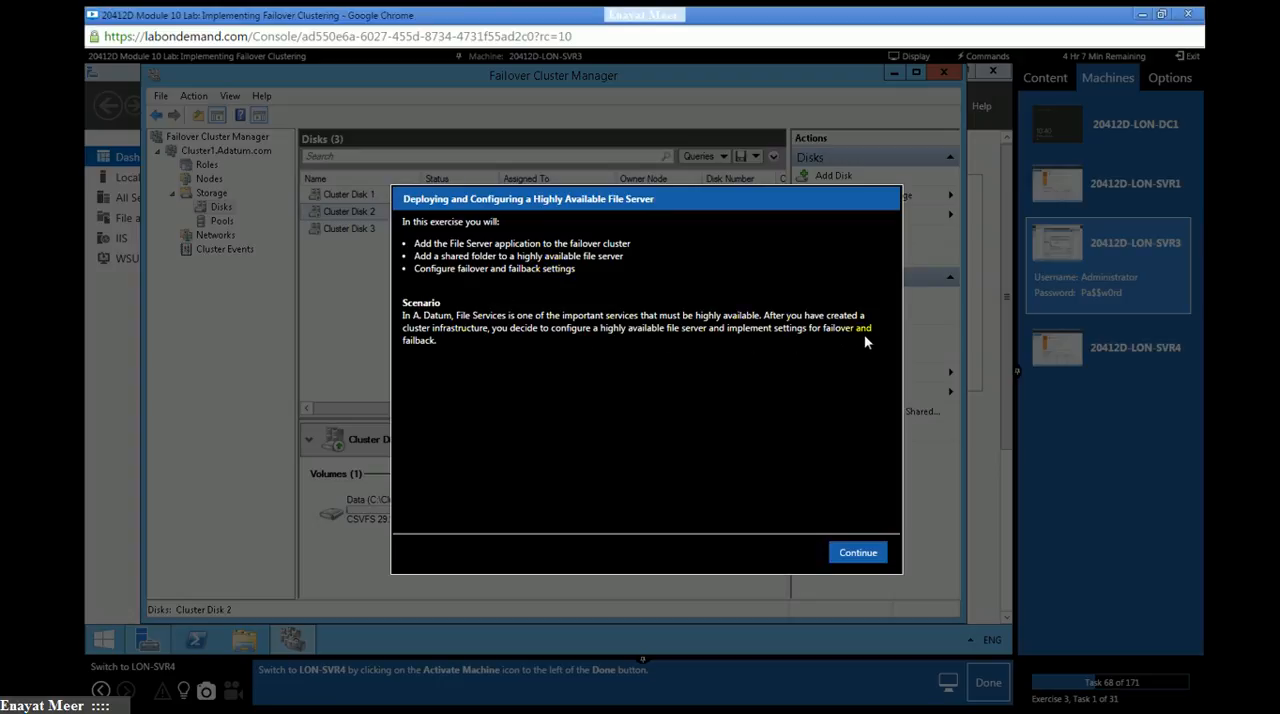
{"action": "left_click", "coordinate": [857, 552]}
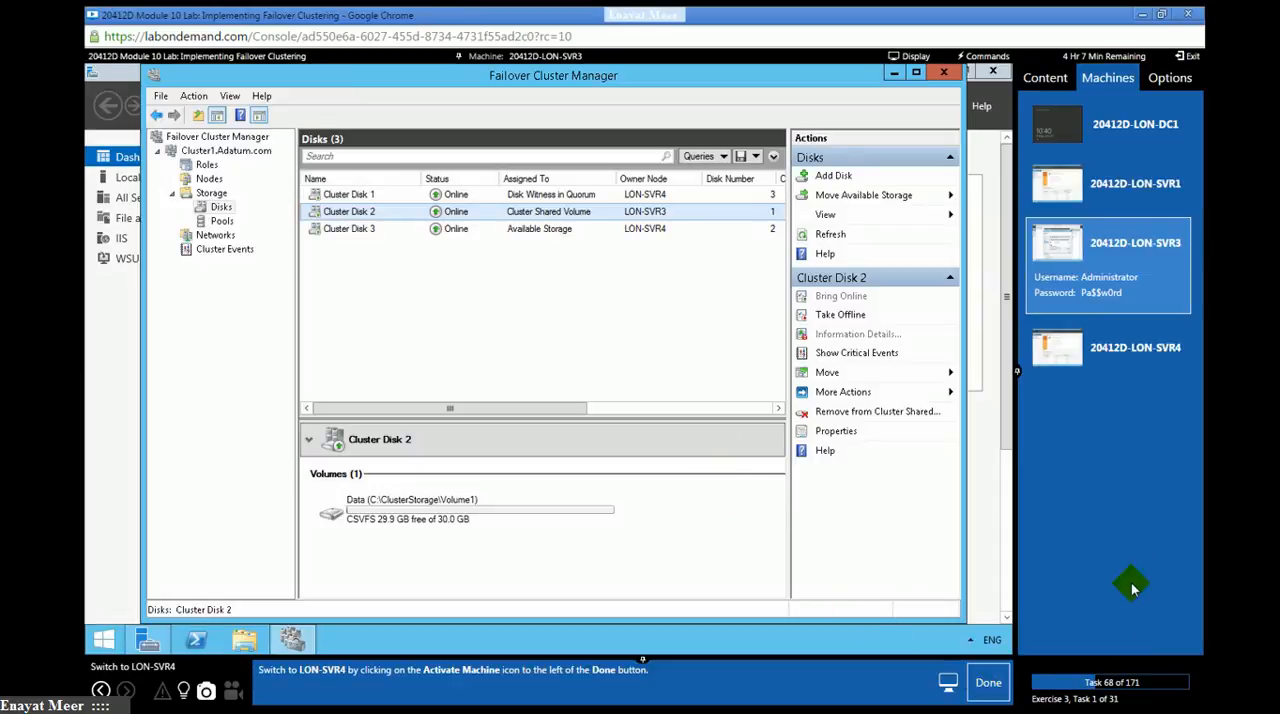
- Switch to the LON-SVR4 machine and start the Add Roles and Features Wizard, marking lab tasks 68 and 69 as done
{"action": "left_click", "coordinate": [1135, 349]}
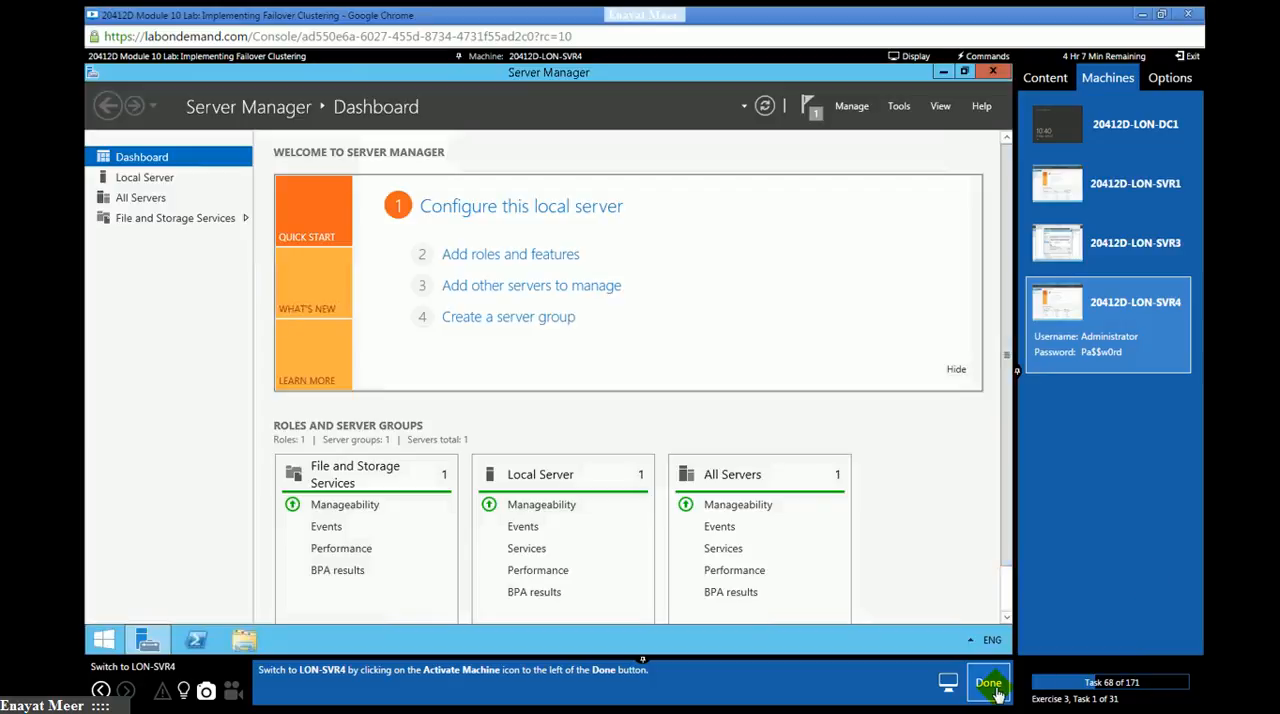
{"action": "left_click", "coordinate": [988, 684]}
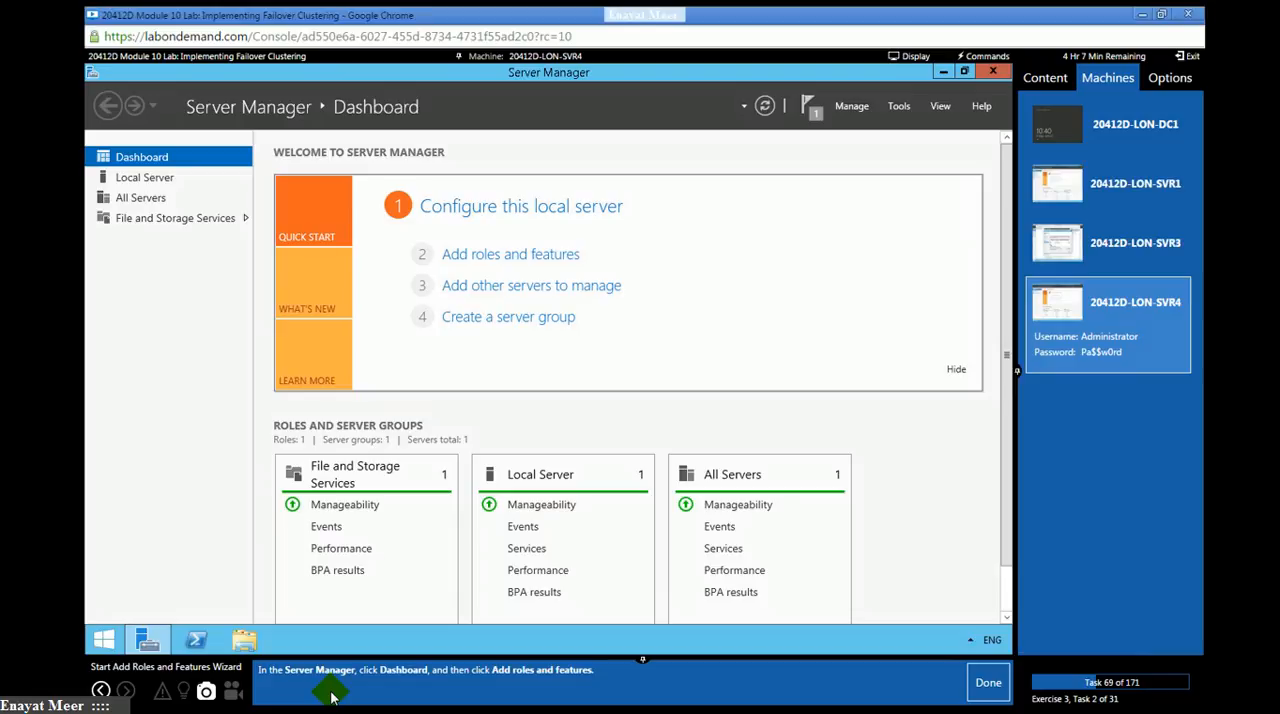
{"action": "left_click", "coordinate": [475, 256]}
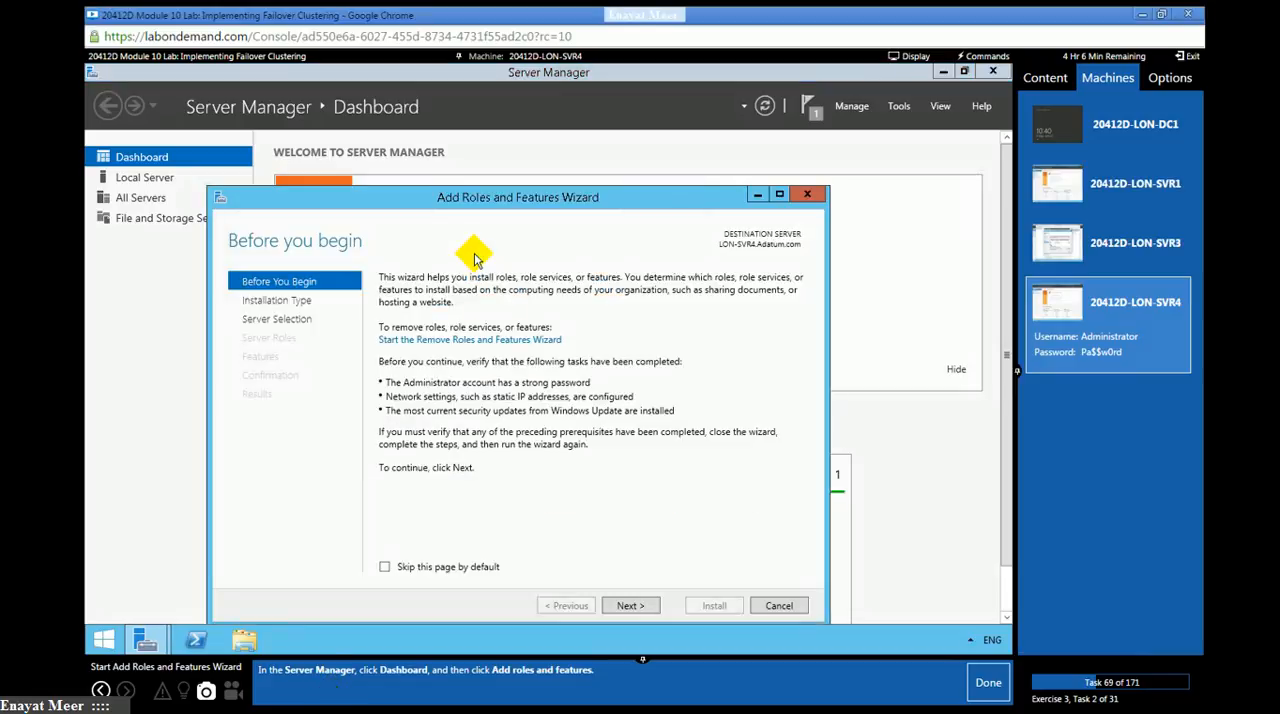
{"action": "left_click", "coordinate": [982, 684]}
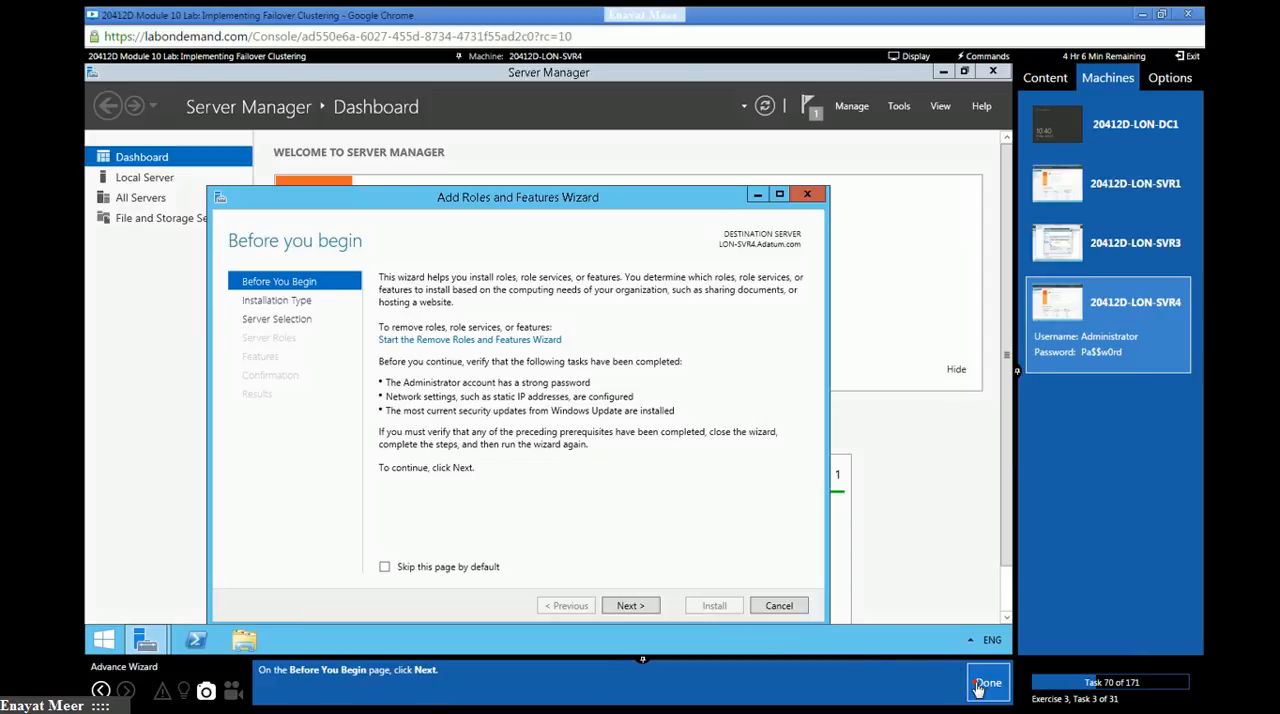
- Accept the role-based installation type and LON-SVR4.Adatum.com as destination server, marking lab tasks 70 and 71 as done
{"action": "left_click", "coordinate": [629, 606]}
{"action": "left_click", "coordinate": [982, 684]}
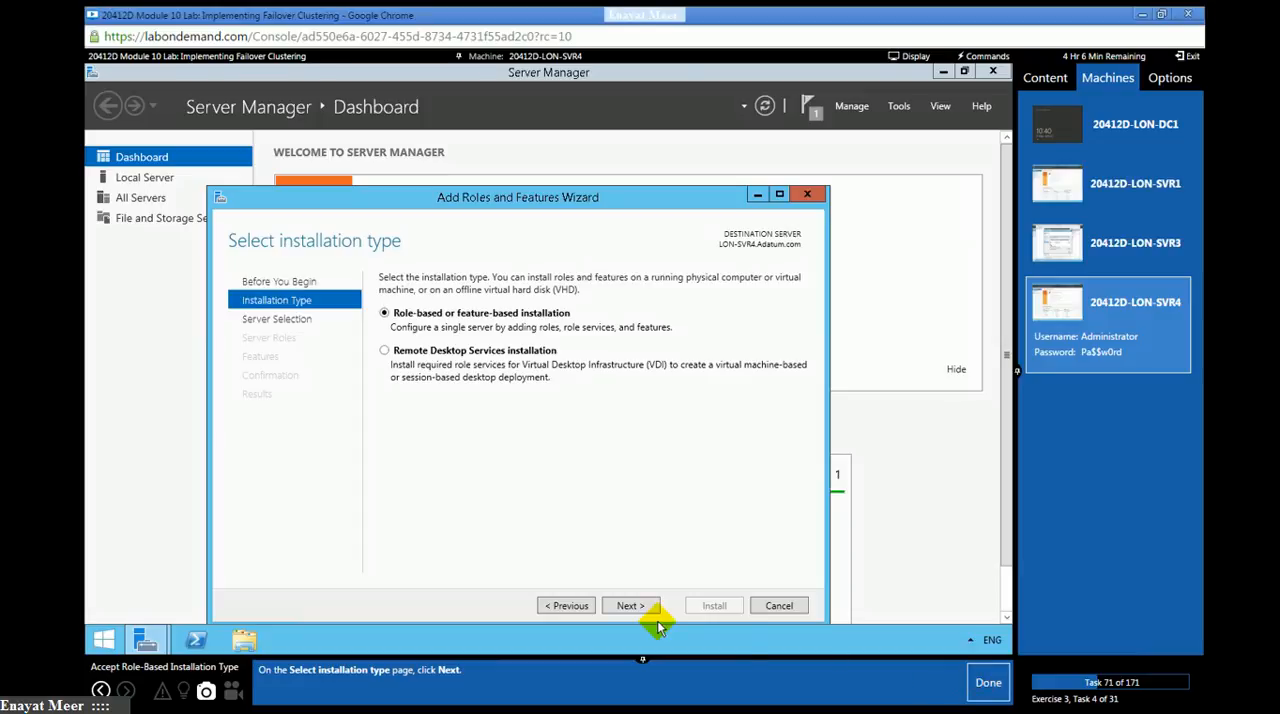
{"action": "left_click", "coordinate": [624, 602]}
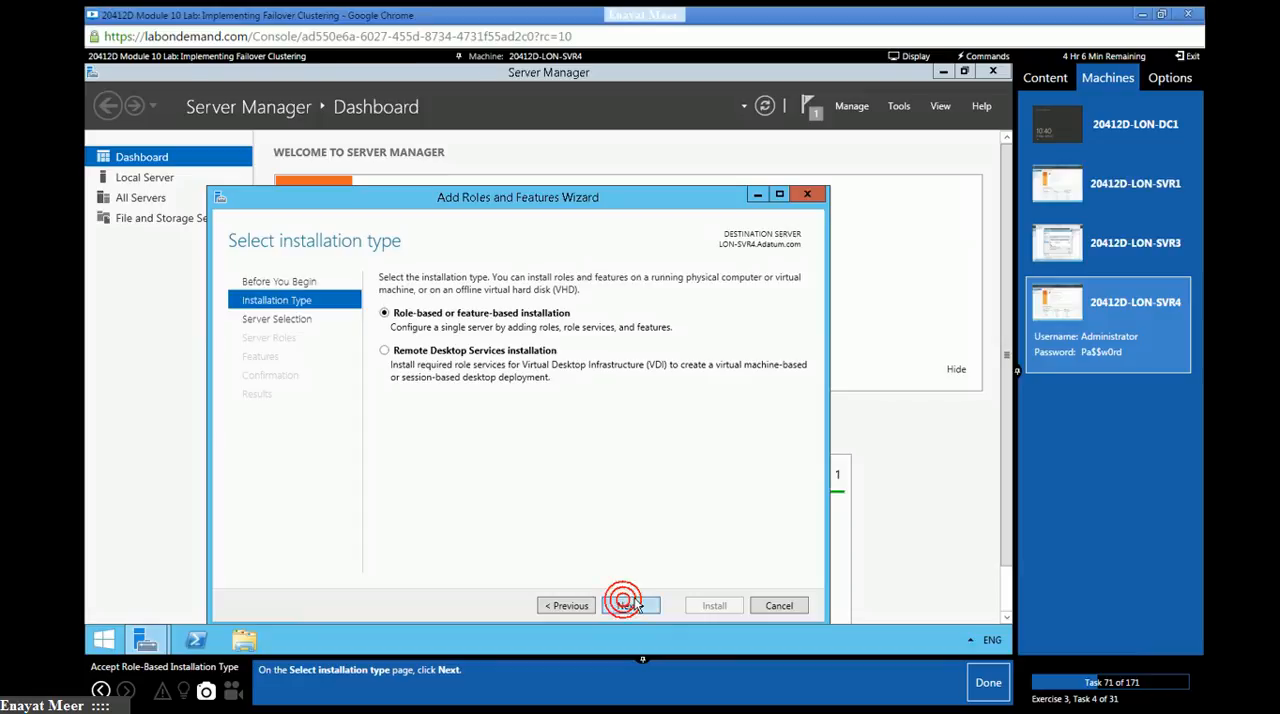
{"action": "left_click", "coordinate": [979, 683]}
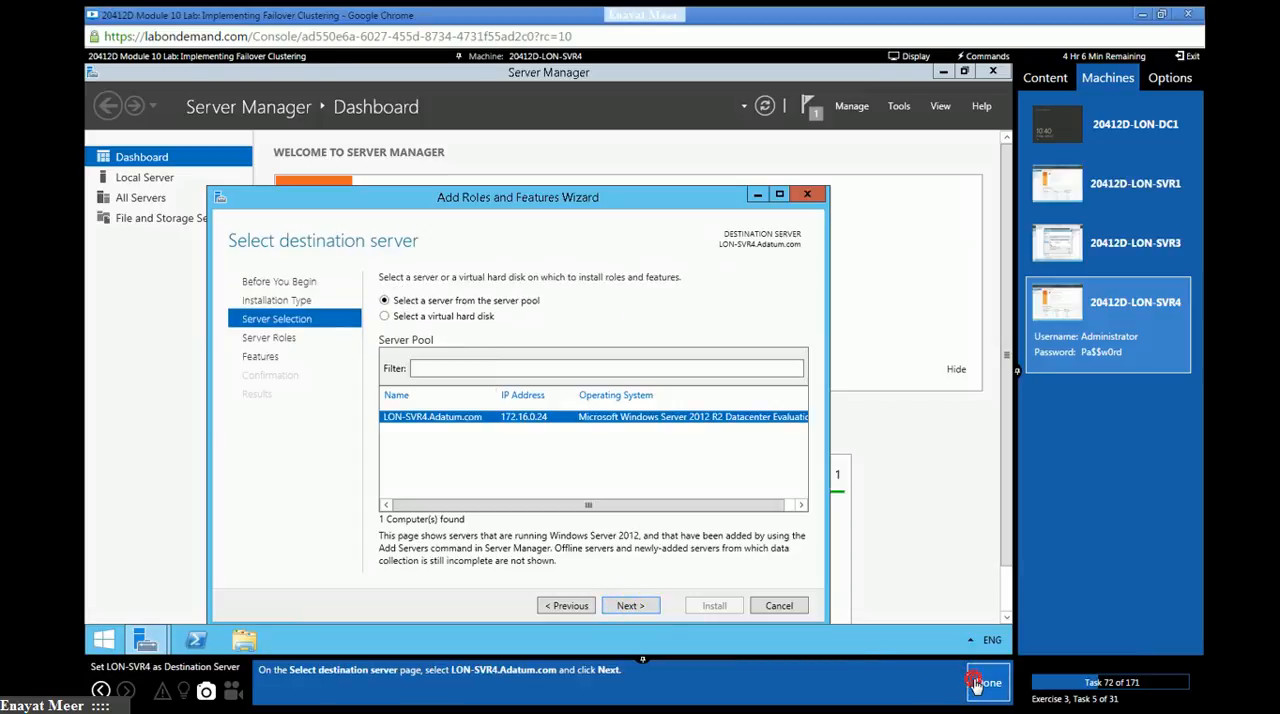
{"action": "left_click", "coordinate": [628, 607]}
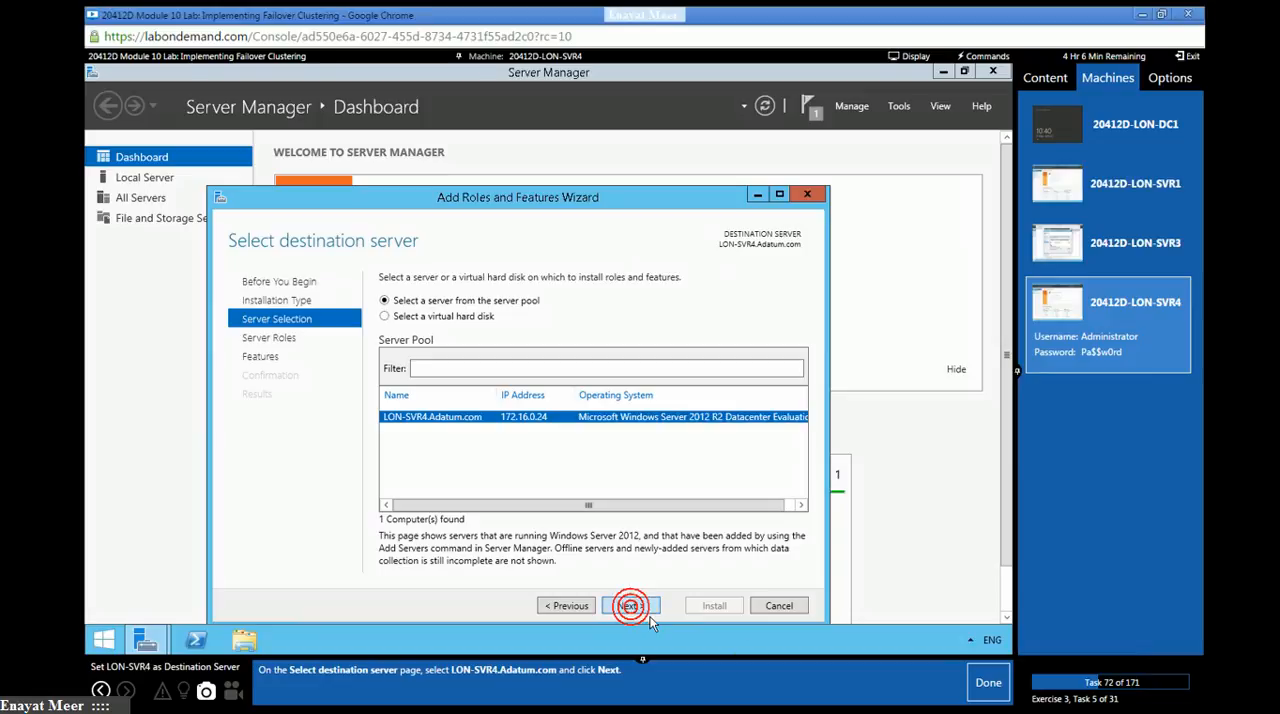
- Select the File Server role service under File and iSCSI Services, add no extra features, and mark lab tasks 72 and 73 as done
{"action": "left_click", "coordinate": [979, 697]}
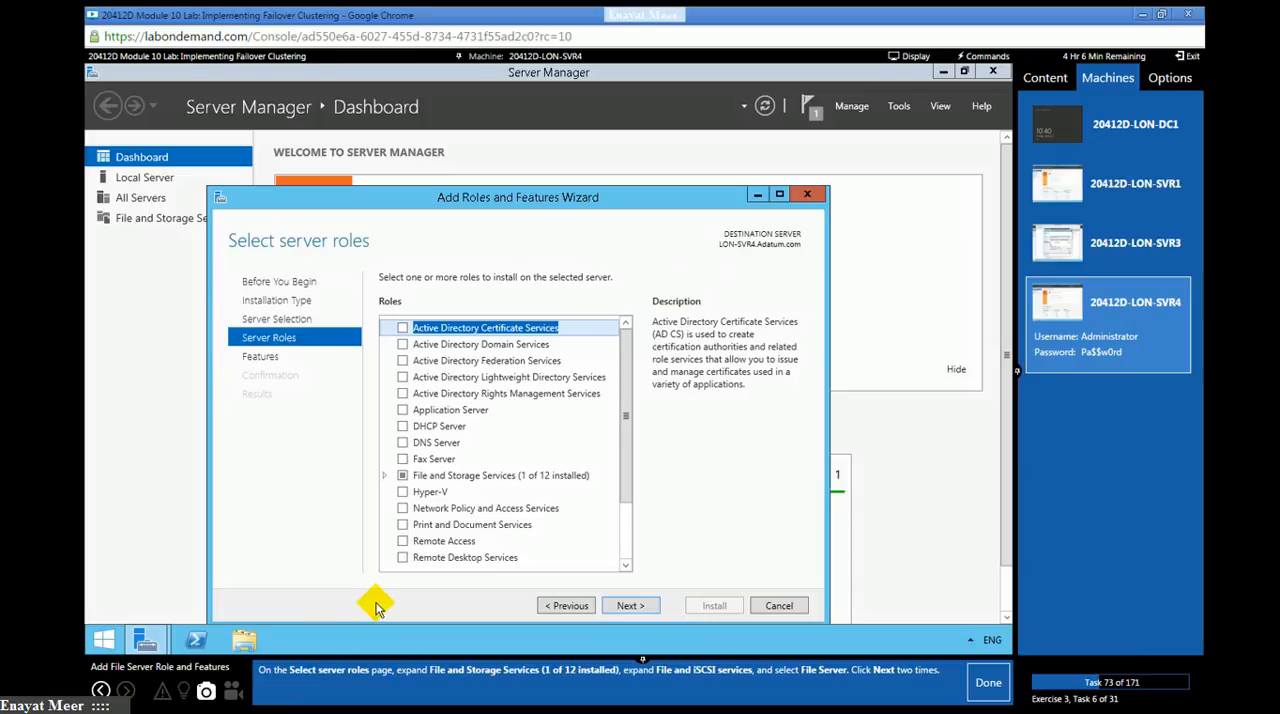
{"action": "left_click", "coordinate": [384, 476]}
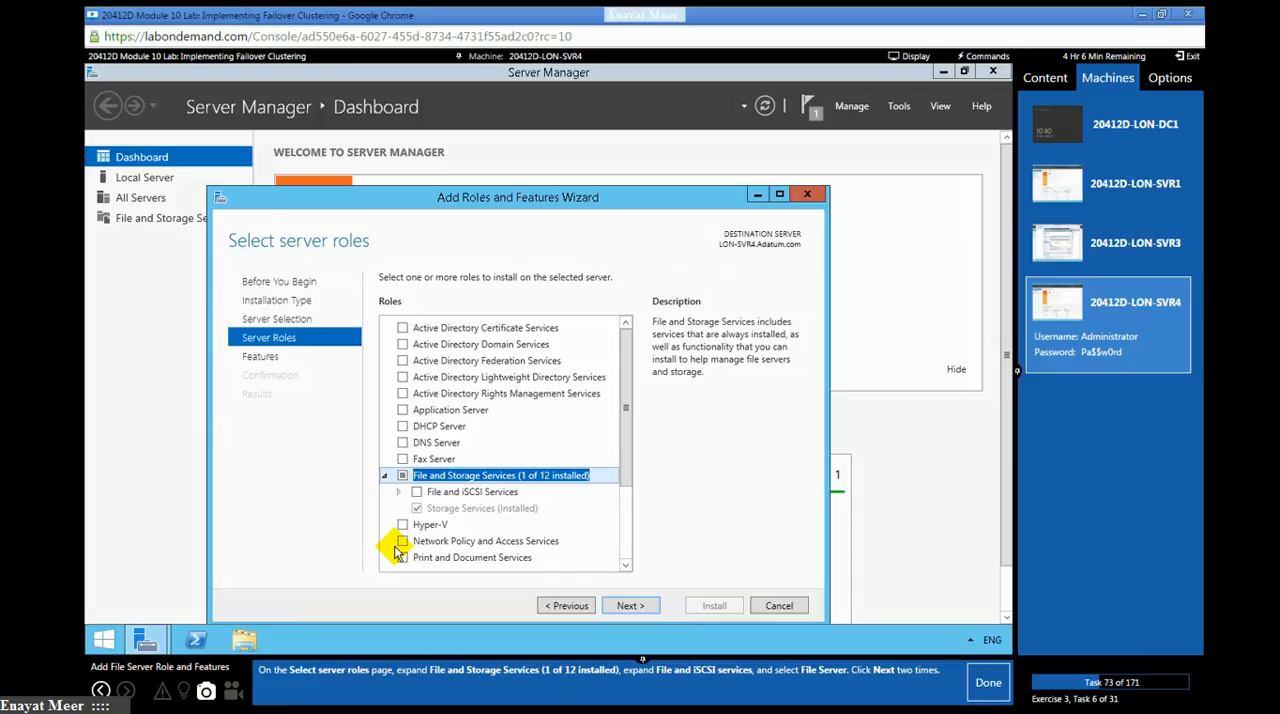
{"action": "left_click", "coordinate": [399, 493]}
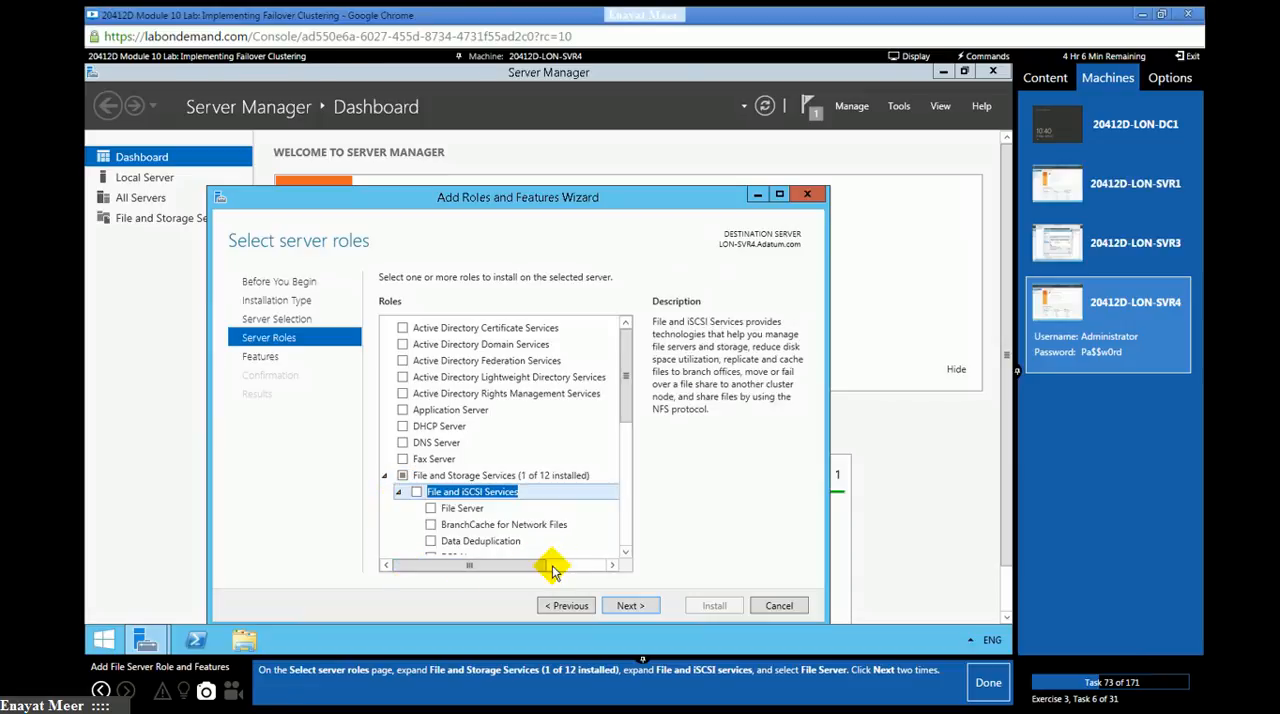
{"action": "left_click", "coordinate": [432, 508]}
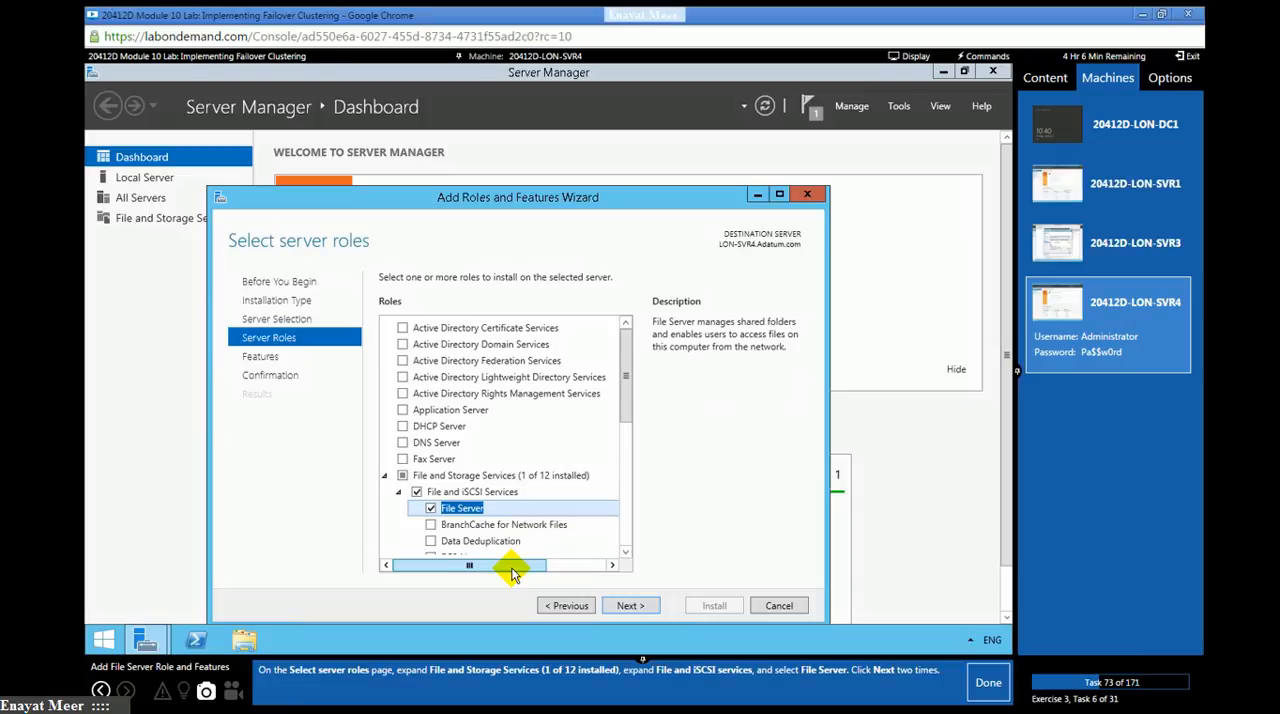
{"action": "left_click", "coordinate": [626, 606]}
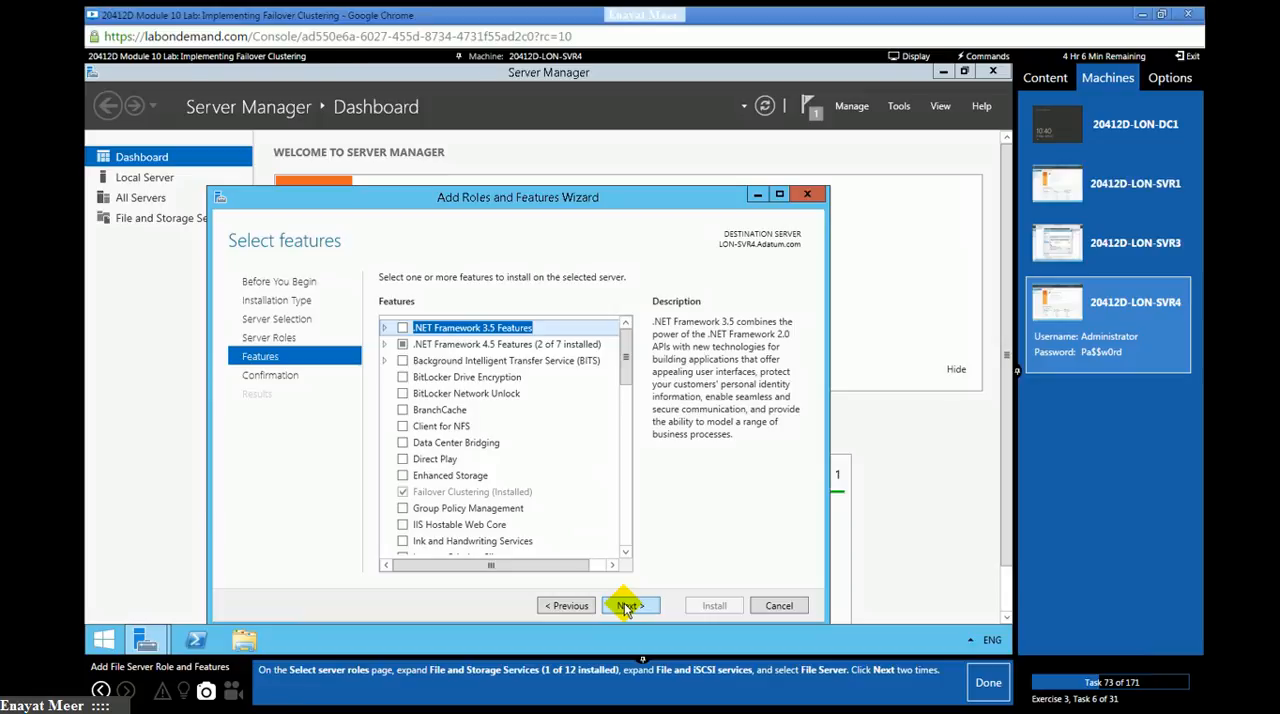
{"action": "left_click", "coordinate": [626, 606]}
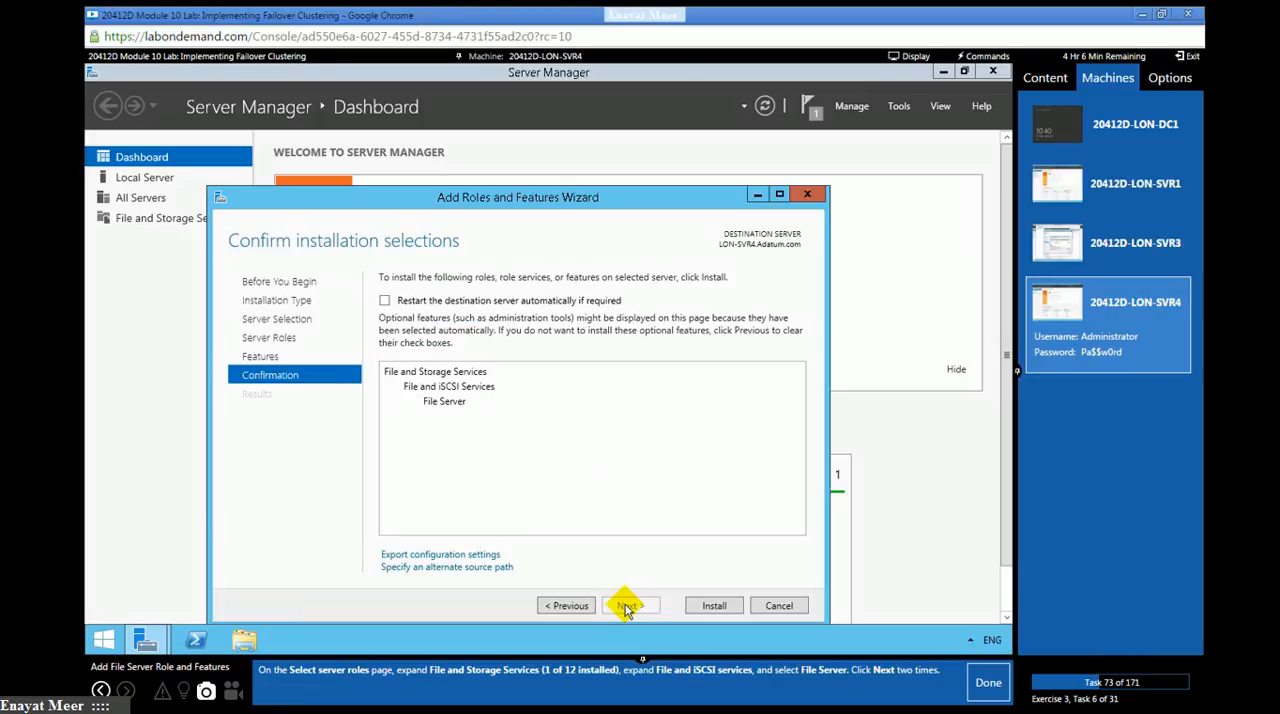
{"action": "left_click", "coordinate": [986, 683]}
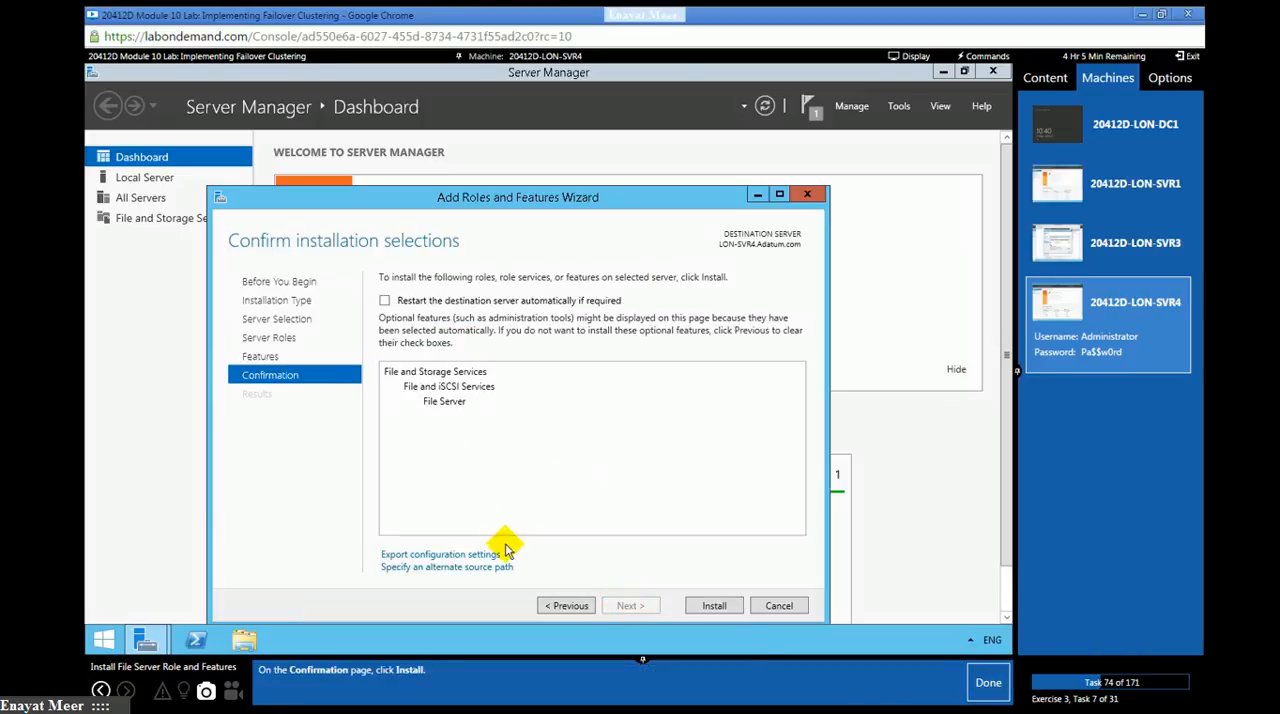
- Install the File Server role on LON-SVR4, close the wizard, and mark lab tasks 74 and 75 as done
{"action": "left_click", "coordinate": [714, 606]}
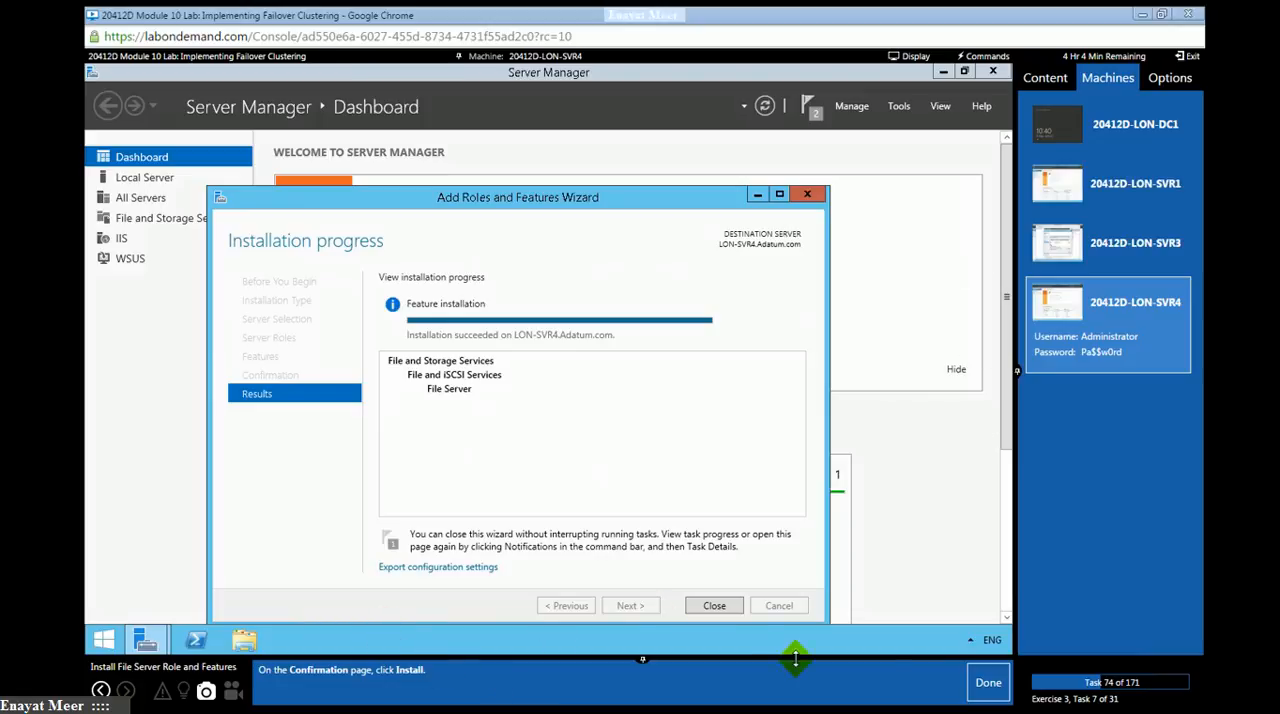
{"action": "left_click", "coordinate": [987, 683]}
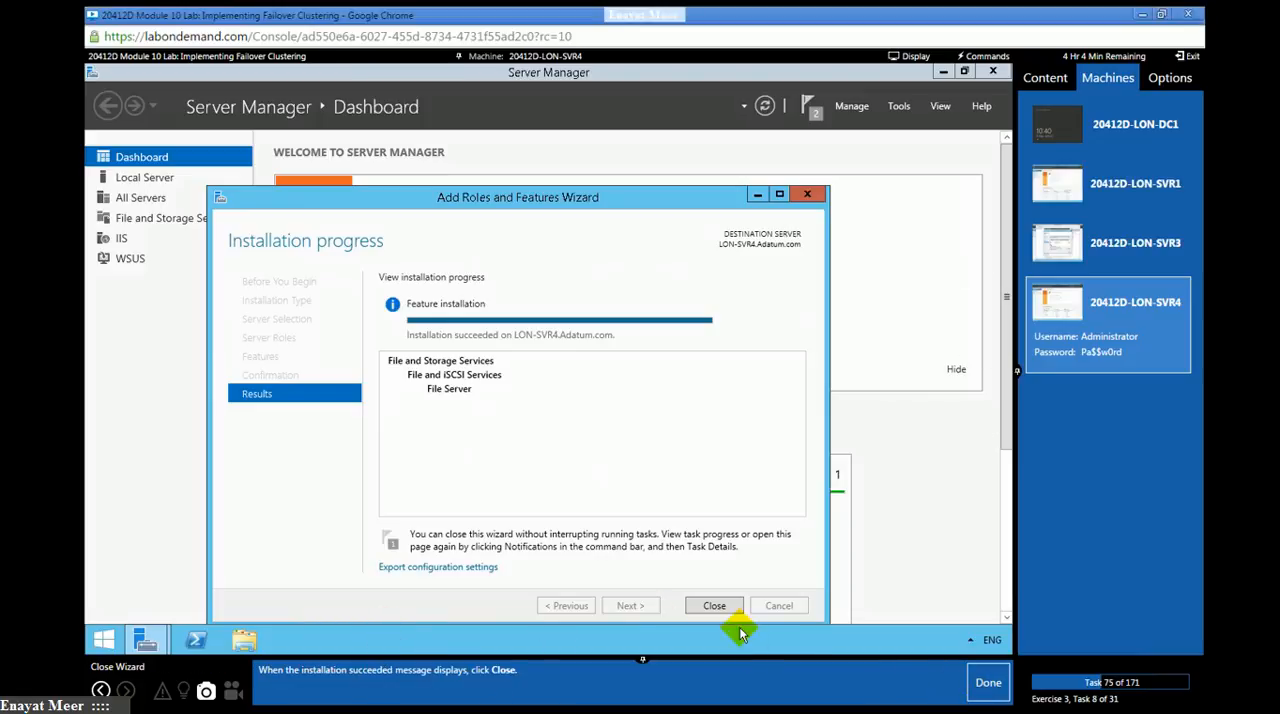
{"action": "left_click", "coordinate": [716, 607]}
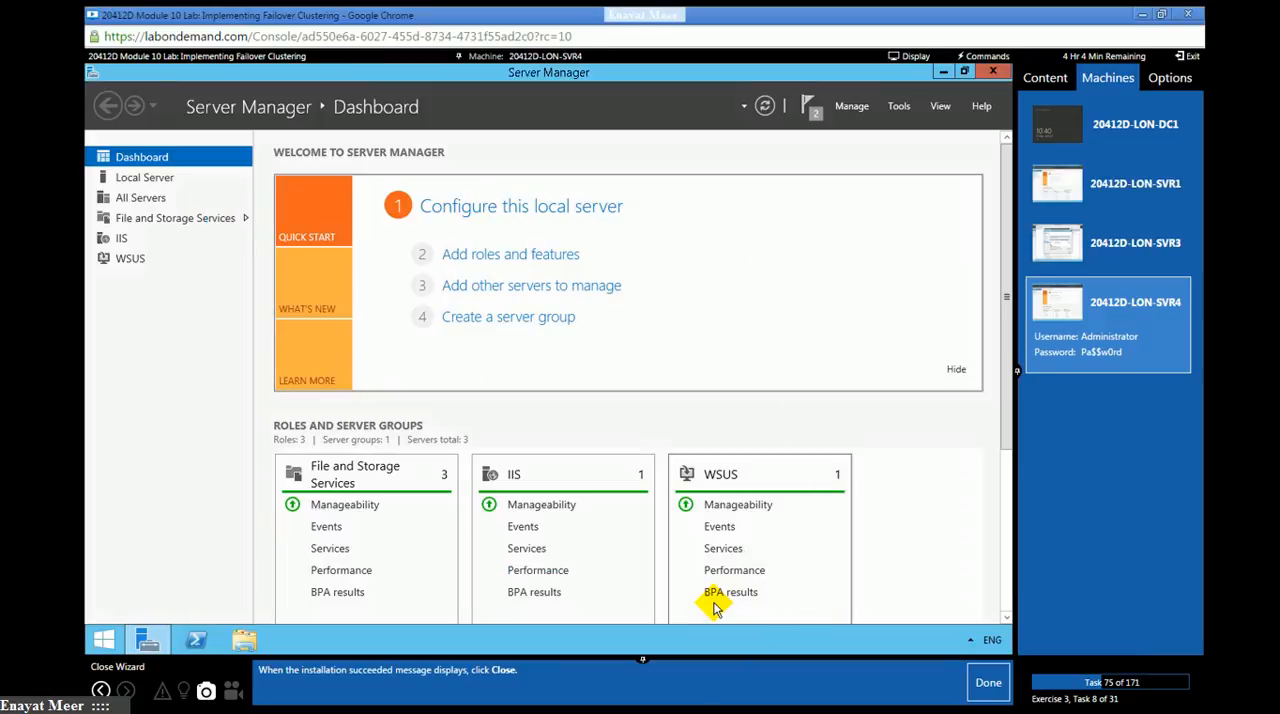
{"action": "left_click", "coordinate": [980, 697]}
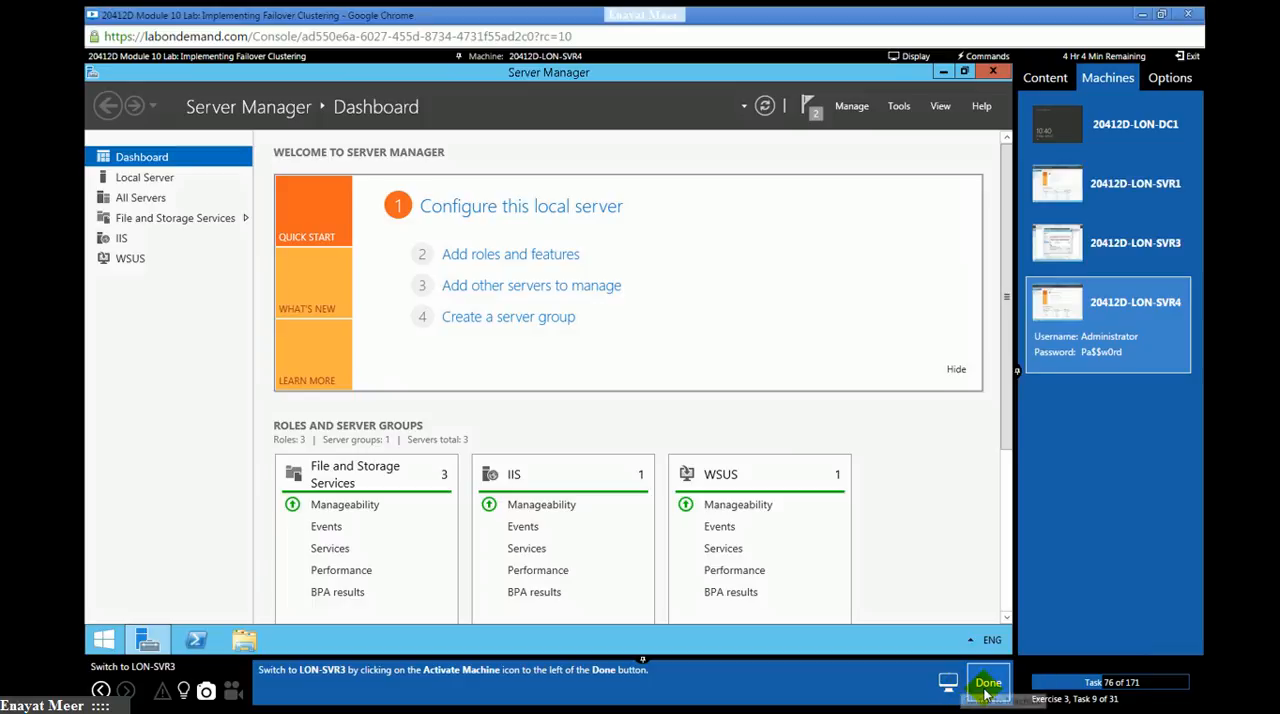
- Switch to the LON-SVR3 machine and check the status of Cluster1's three cluster disks, marking lab tasks 76 and 77 as done
{"action": "left_click", "coordinate": [1138, 255]}
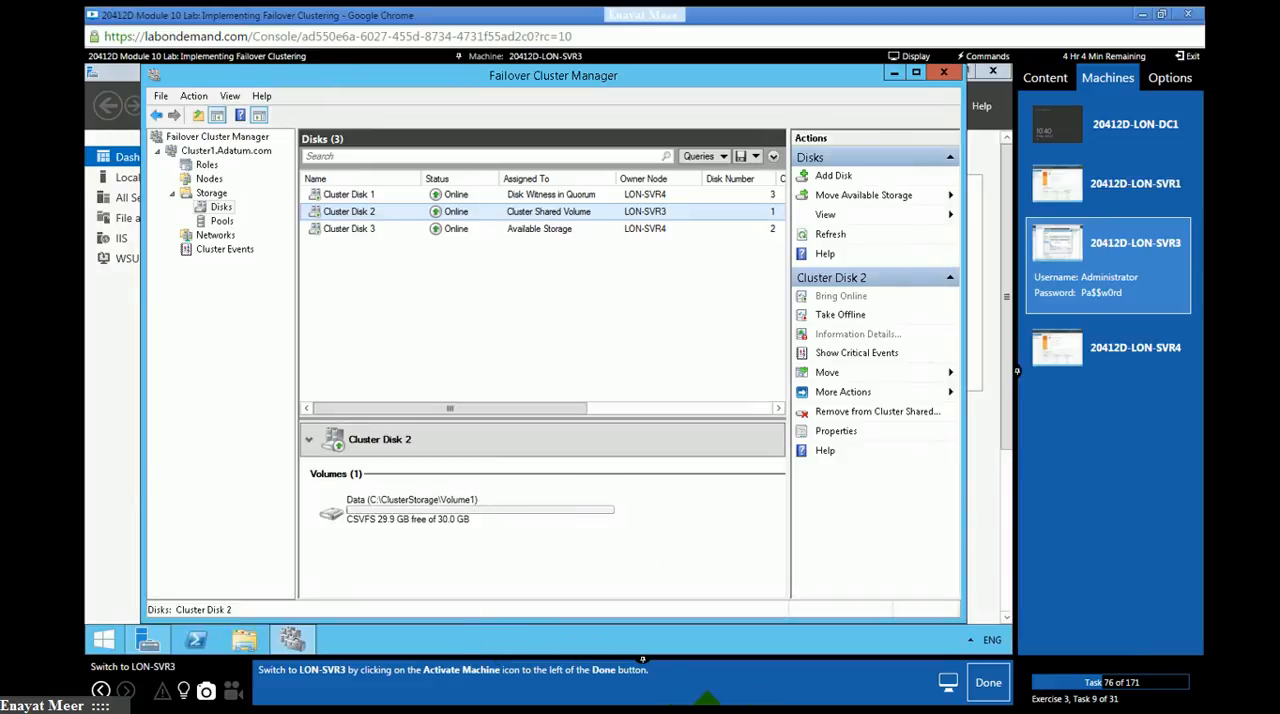
{"action": "left_click", "coordinate": [989, 689]}
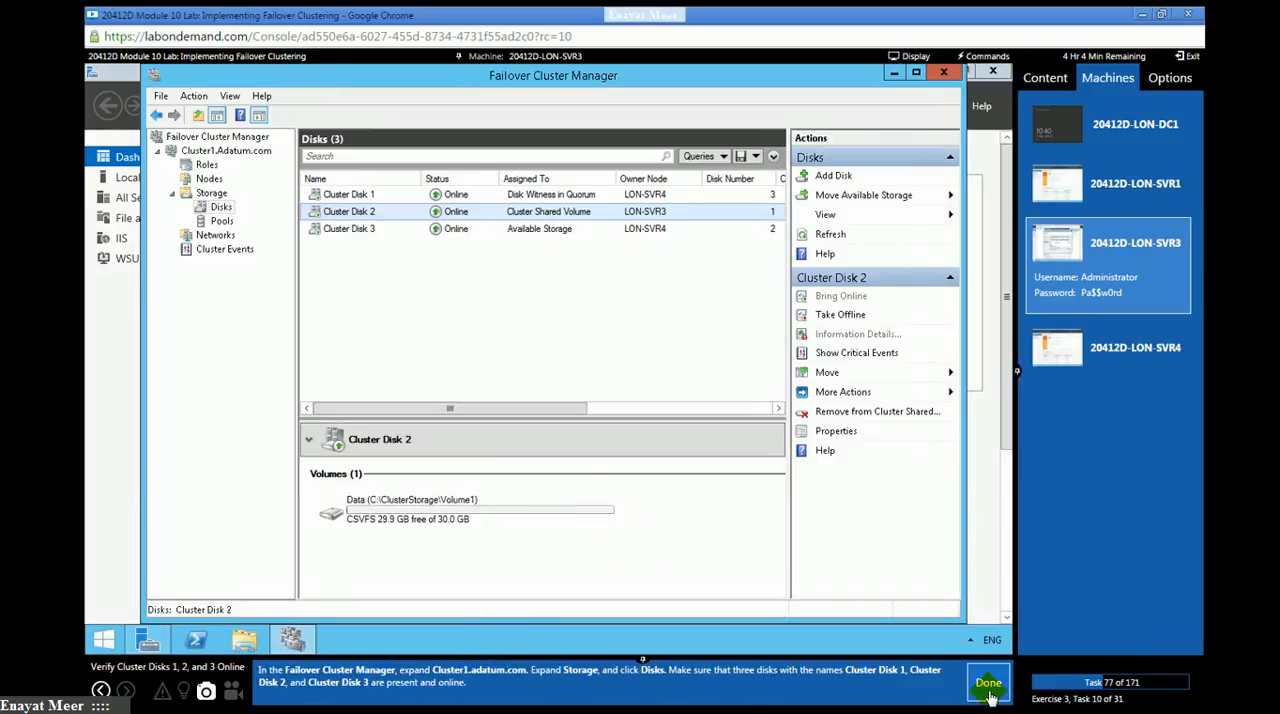
{"action": "left_click", "coordinate": [221, 207]}
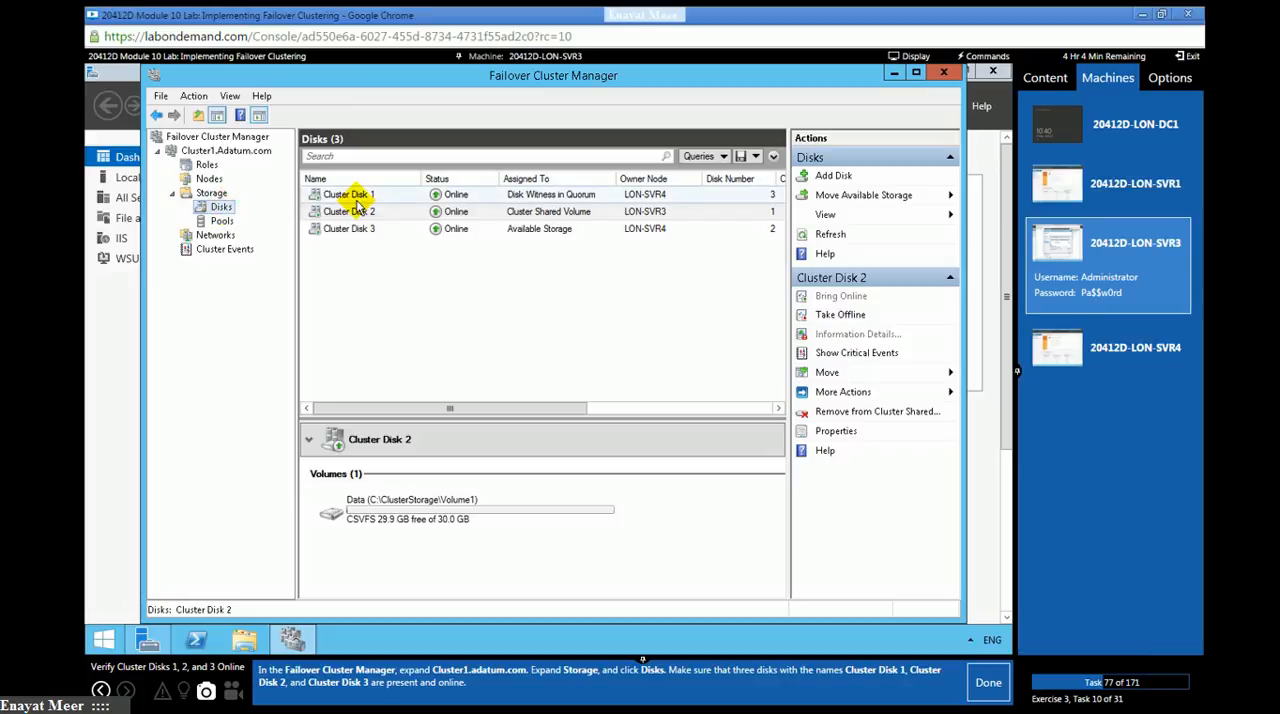
{"action": "left_click", "coordinate": [987, 690]}
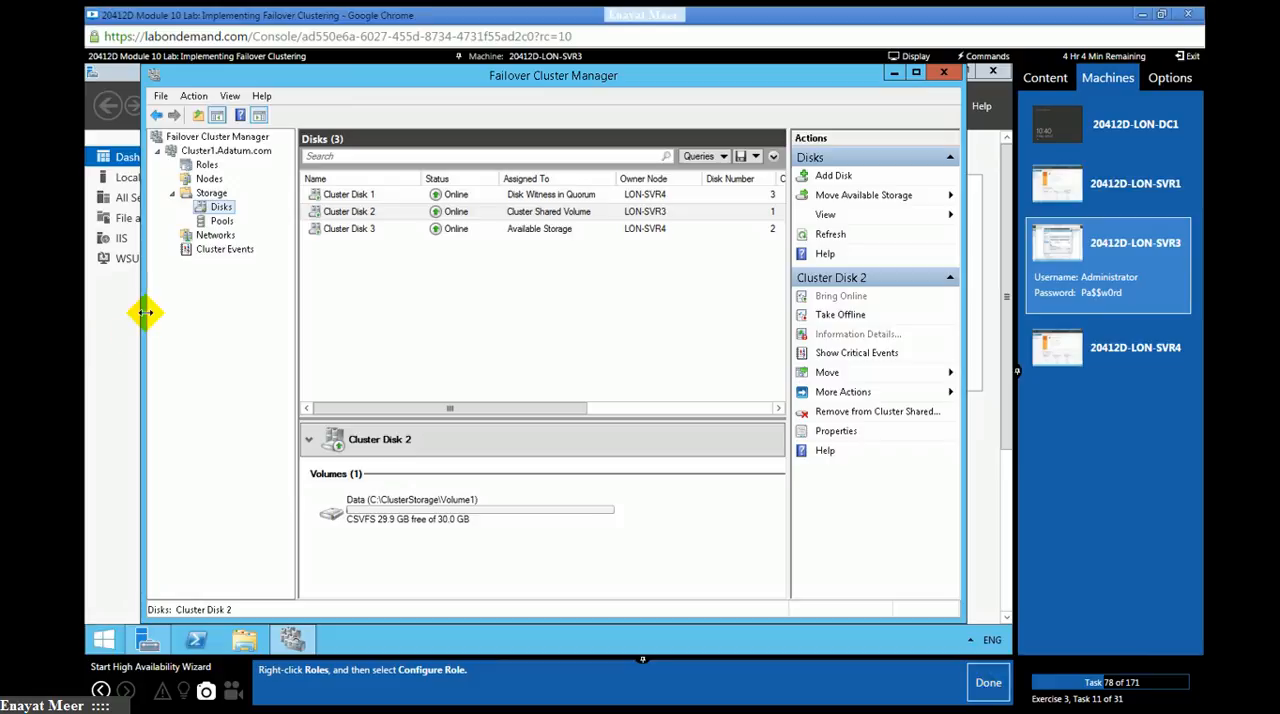
- Start configuring a role on Cluster1, pass the High Availability Wizard's introduction page, and mark lab tasks 78 and 79 as done
{"action": "left_click", "coordinate": [199, 168]}
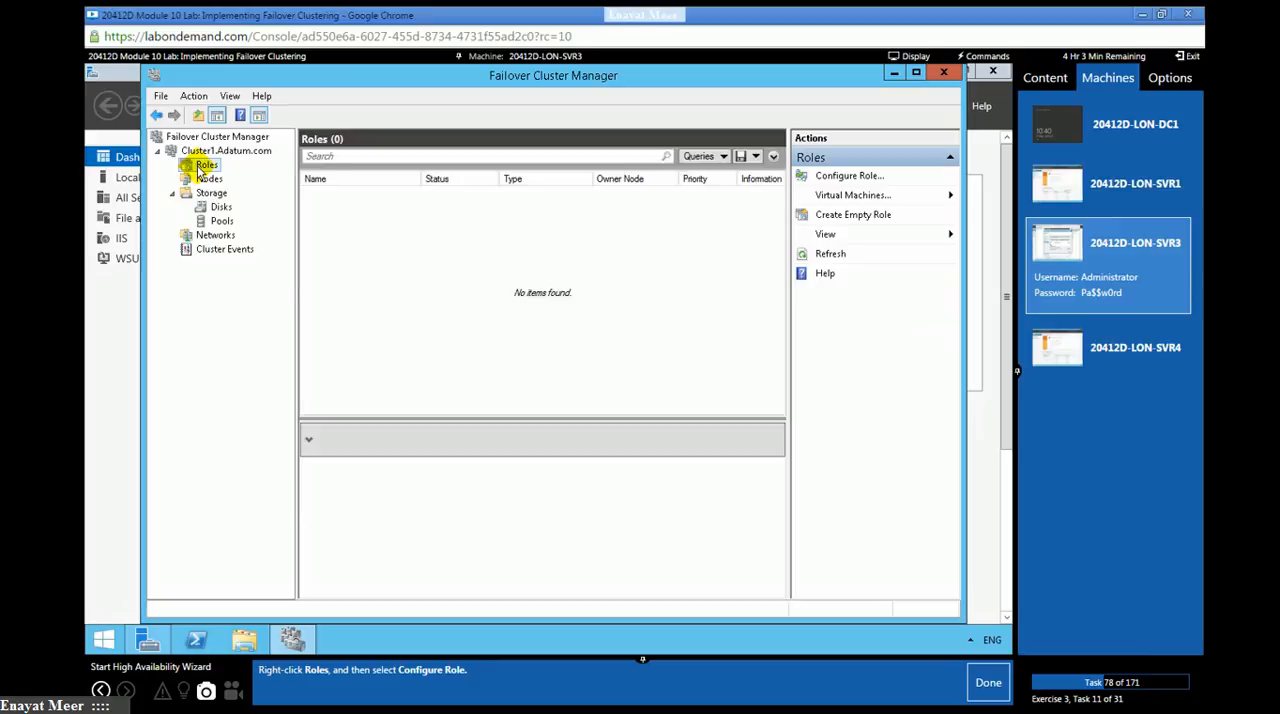
{"action": "right_click", "coordinate": [200, 171]}
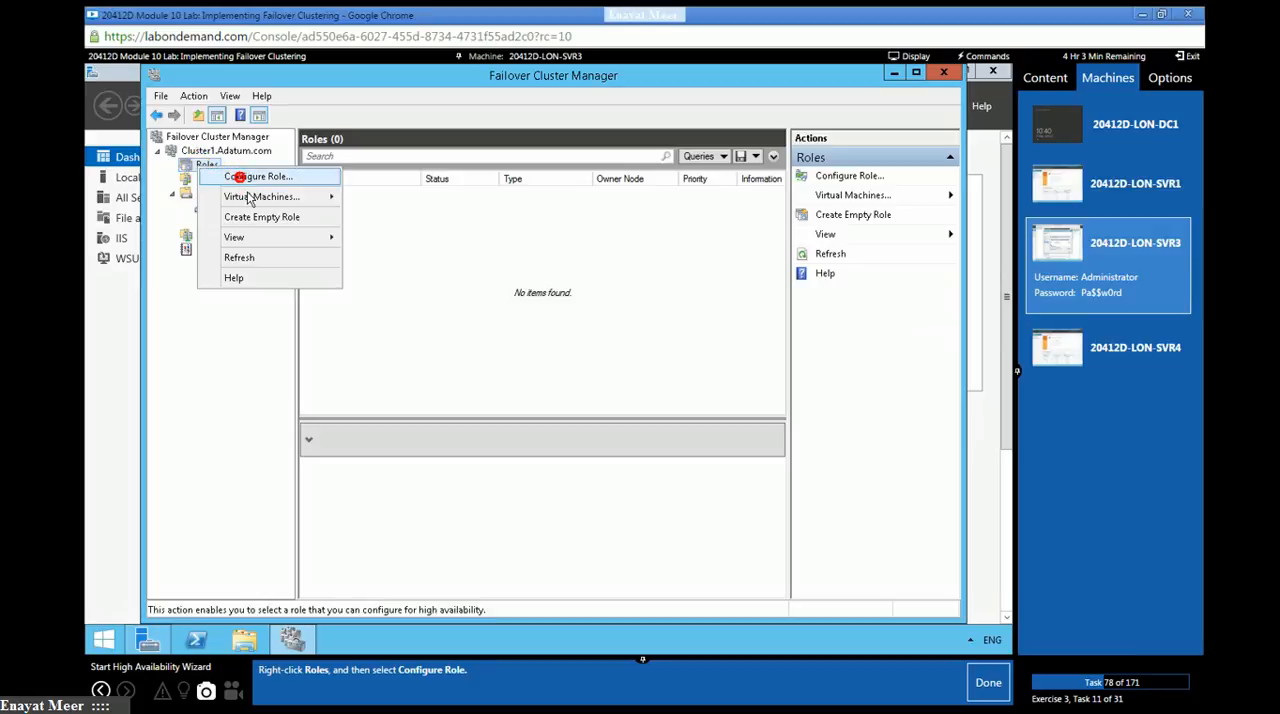
{"action": "left_click", "coordinate": [236, 175]}
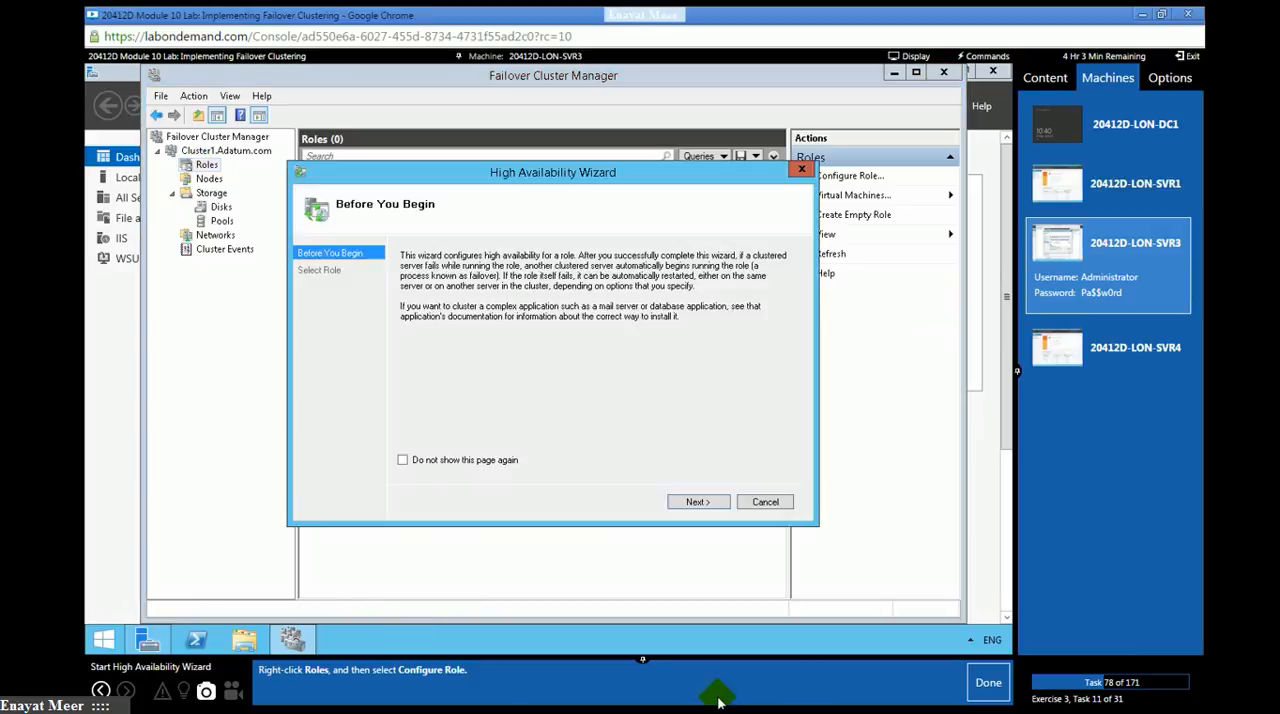
{"action": "left_click", "coordinate": [988, 686]}
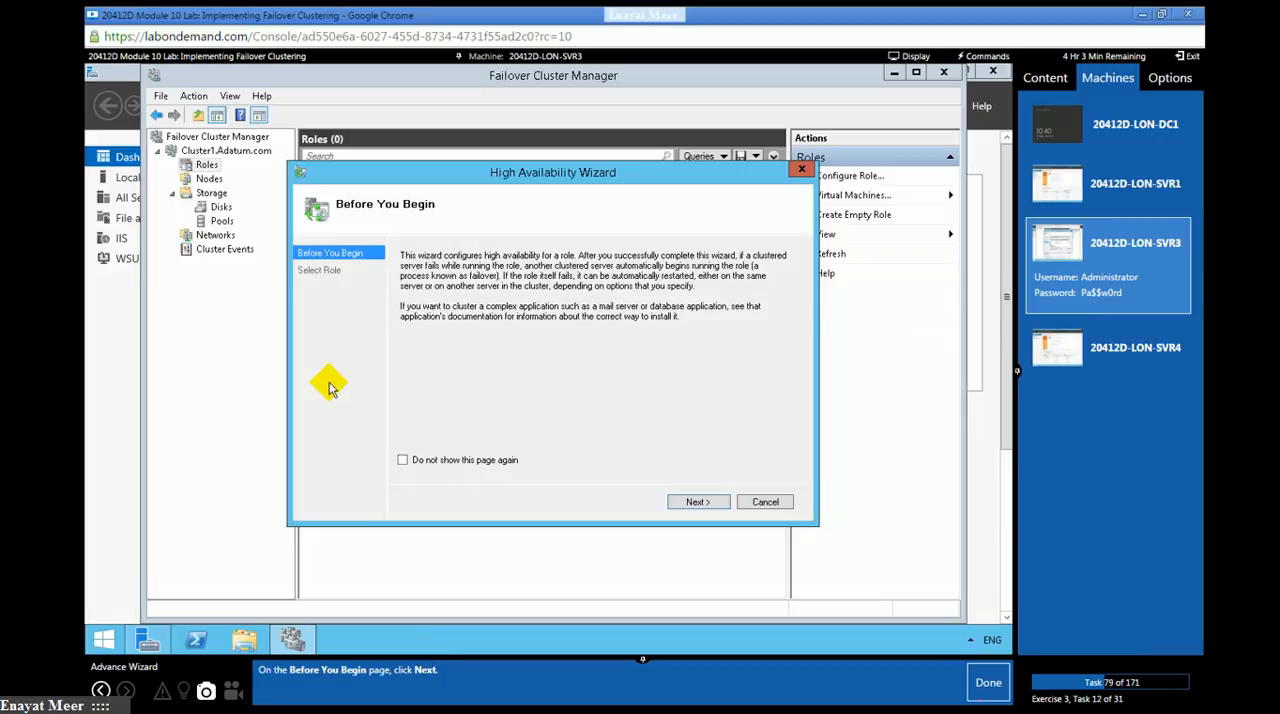
{"action": "left_click", "coordinate": [693, 503]}
{"action": "left_click", "coordinate": [988, 683]}
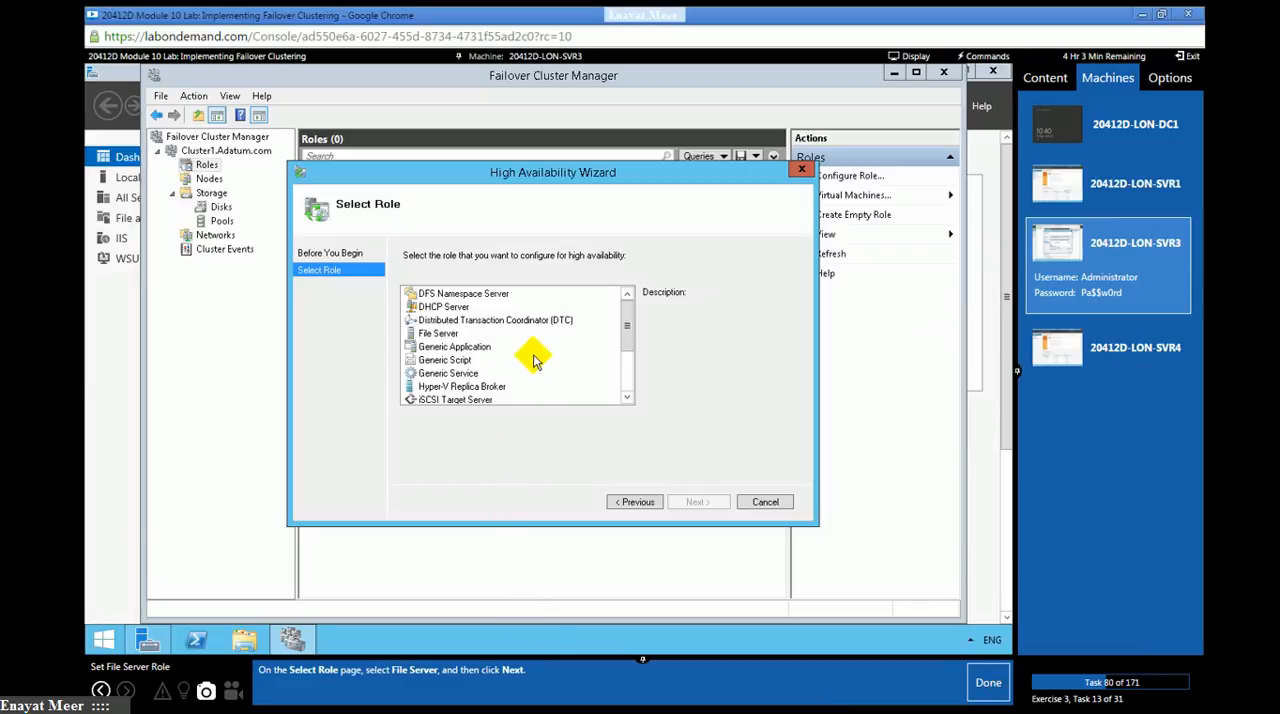
- Choose the File Server role with the File Server for general use type, marking lab tasks 80 and 81 as done
{"action": "left_click", "coordinate": [436, 334]}
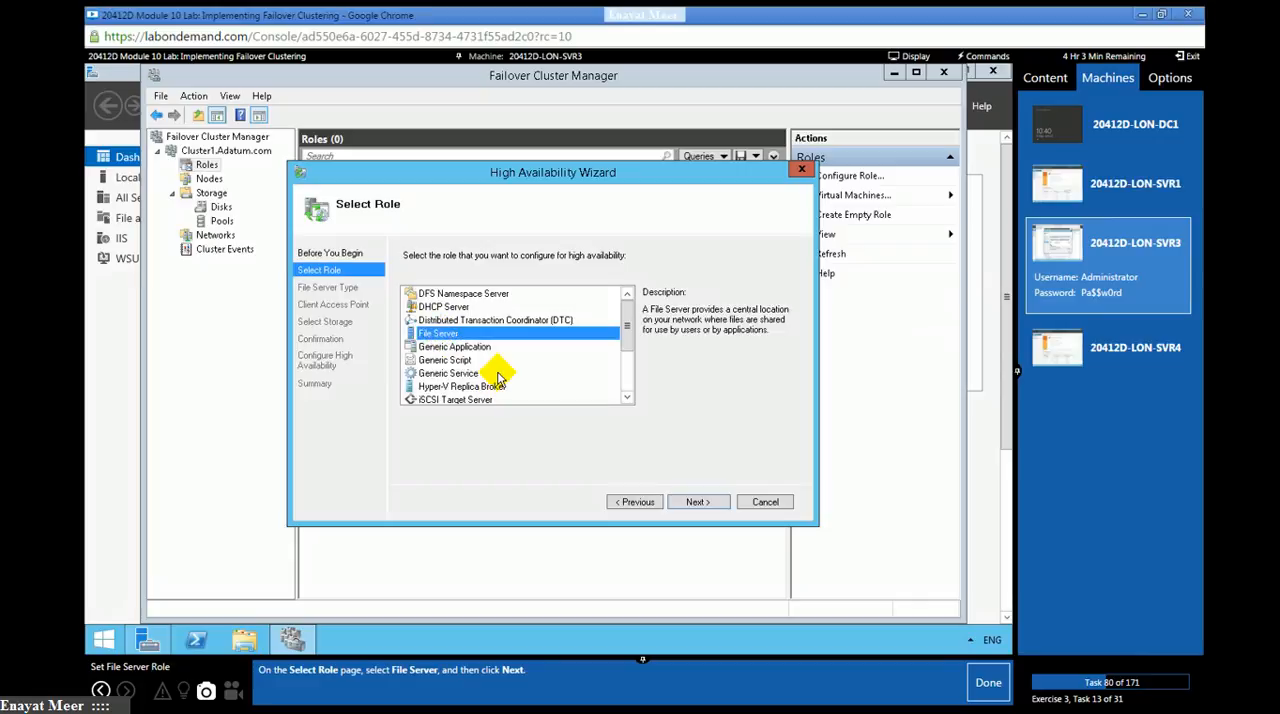
{"action": "left_click", "coordinate": [694, 502]}
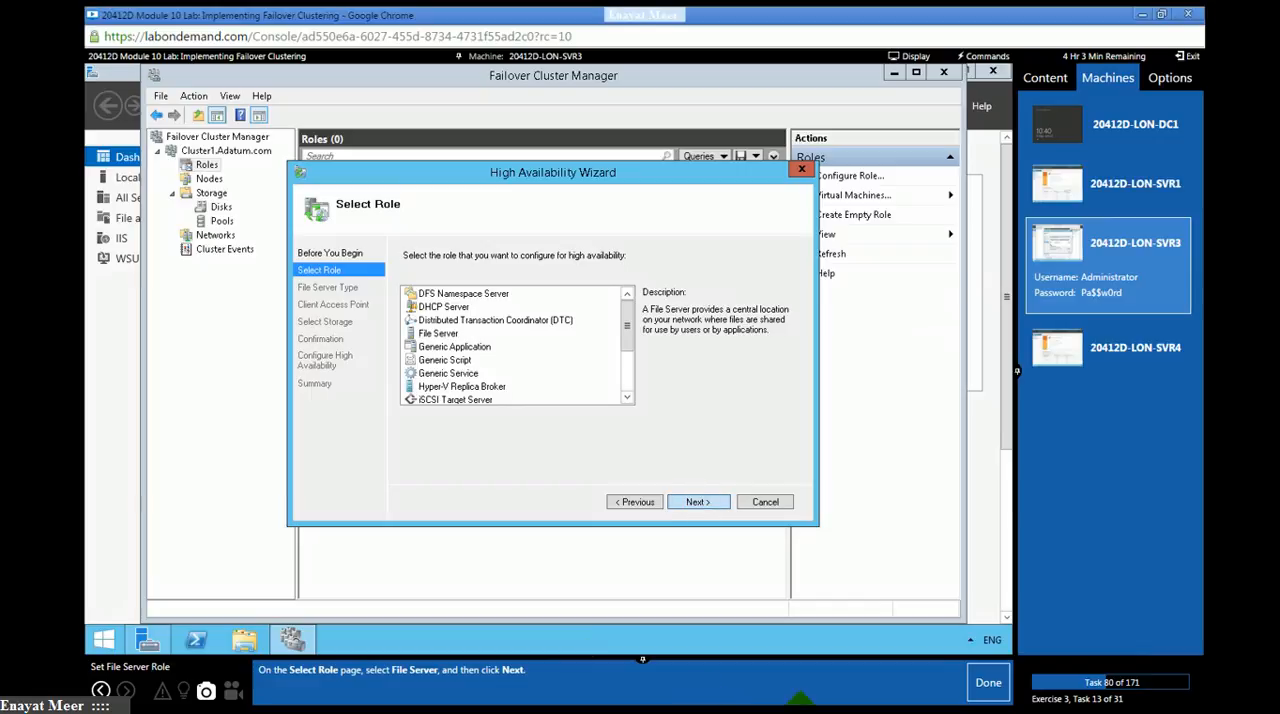
{"action": "left_click", "coordinate": [984, 686]}
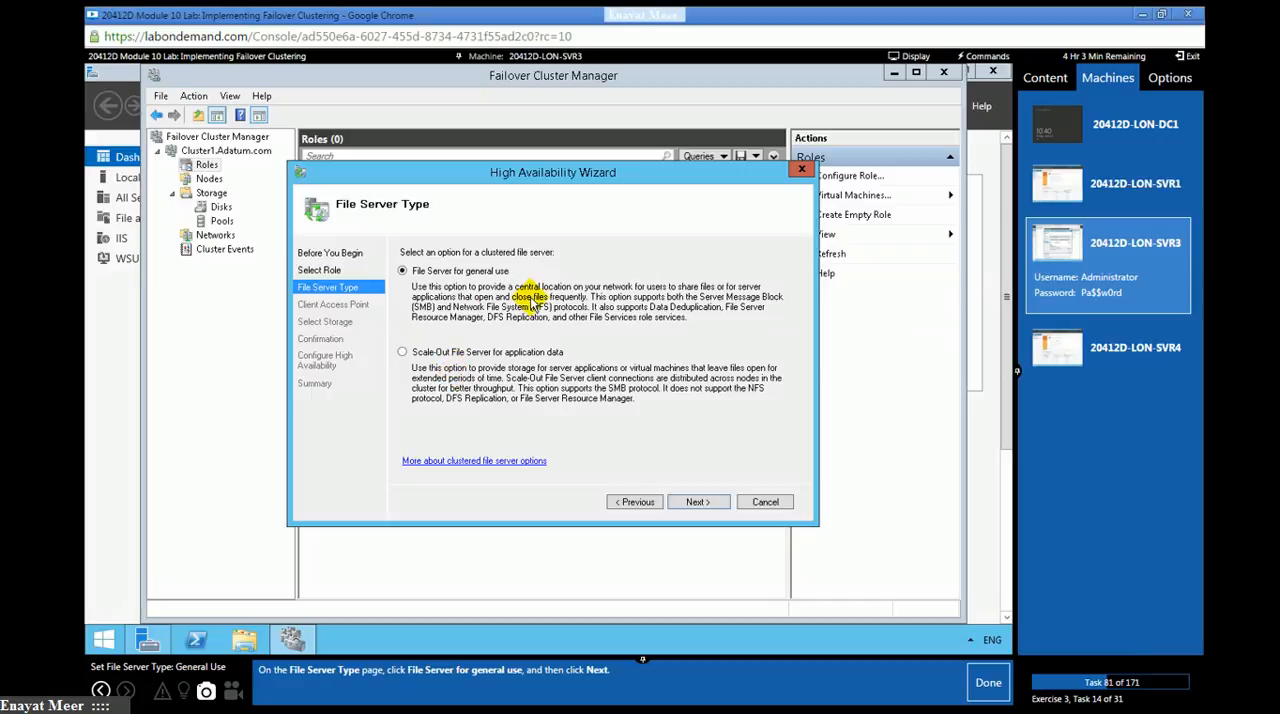
{"action": "left_click", "coordinate": [697, 502]}
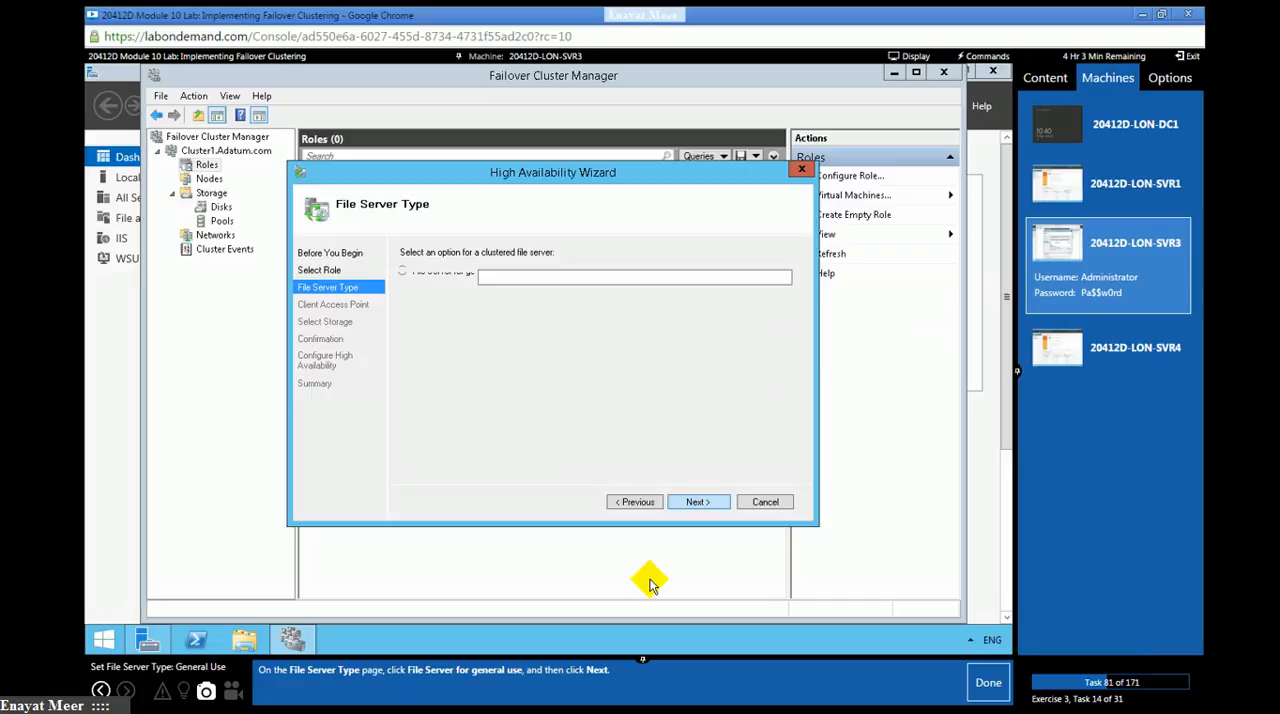
{"action": "left_click", "coordinate": [980, 685]}
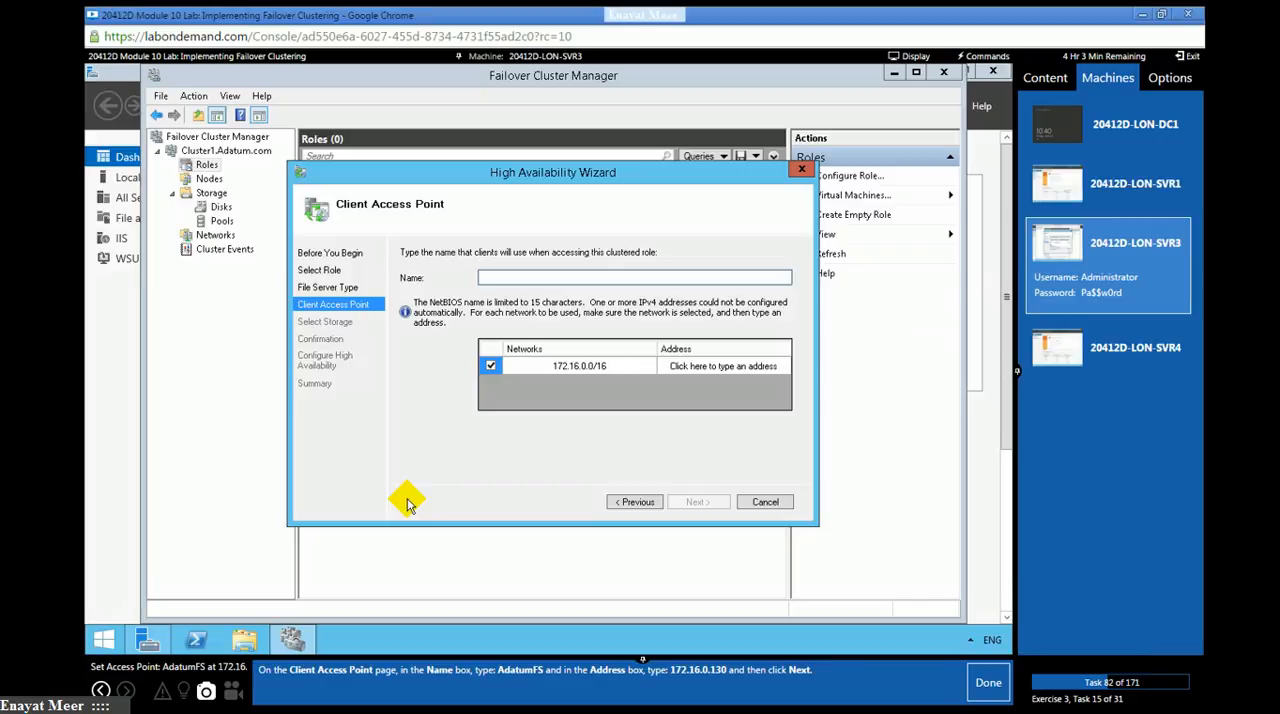
- Set the client access point to name AdatumFS with address 172.16.0.130, and mark lab task 82 as done
{"action": "left_click", "coordinate": [497, 277]}
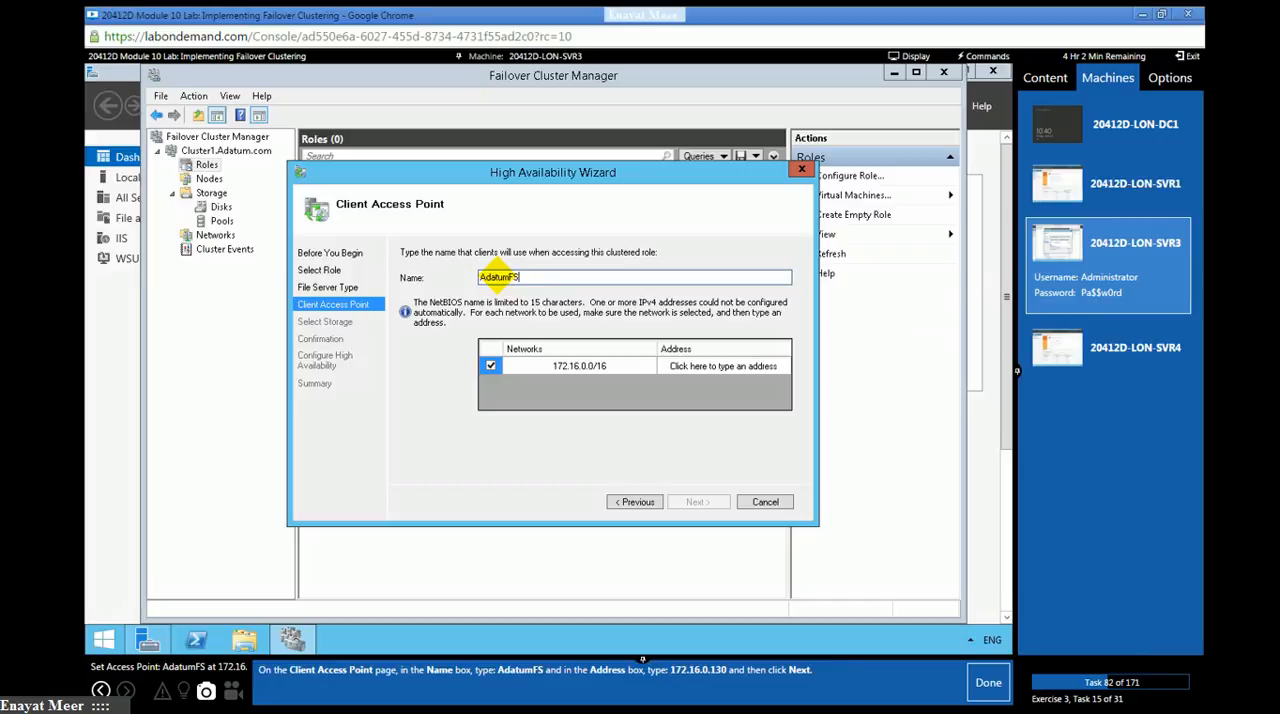
{"action": "left_click", "coordinate": [737, 372]}
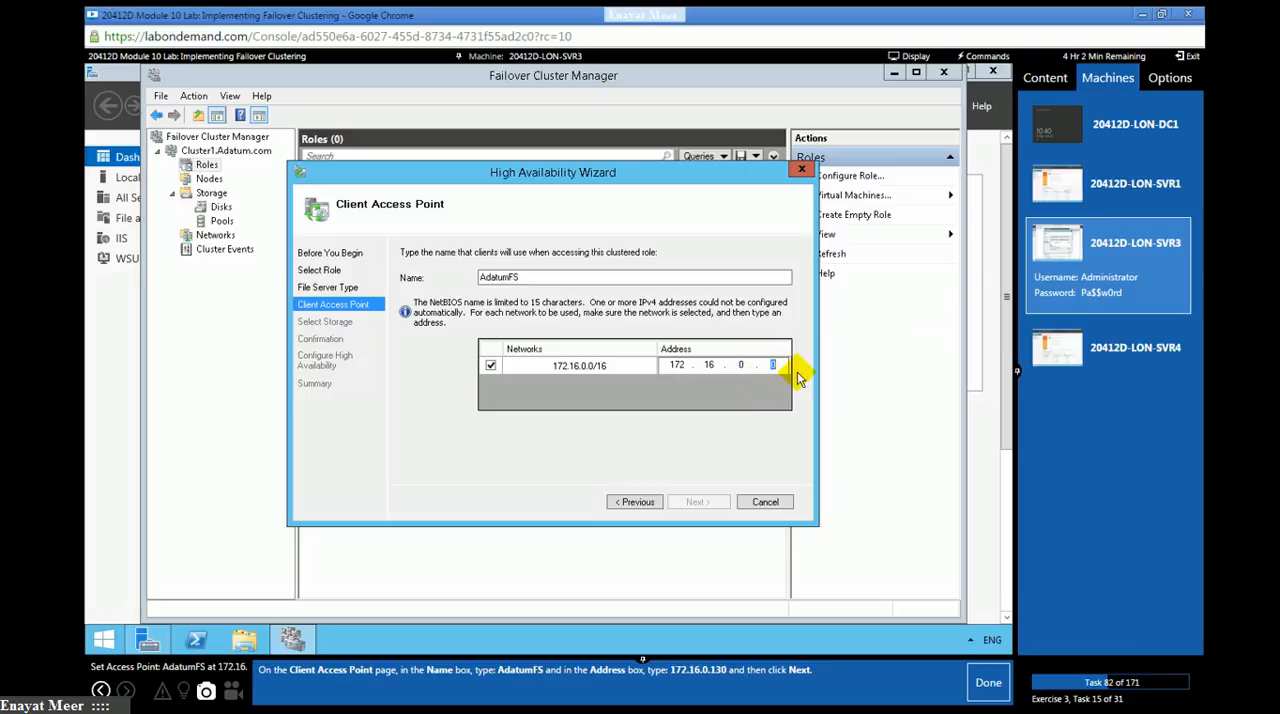
{"action": "type", "text": "130"}
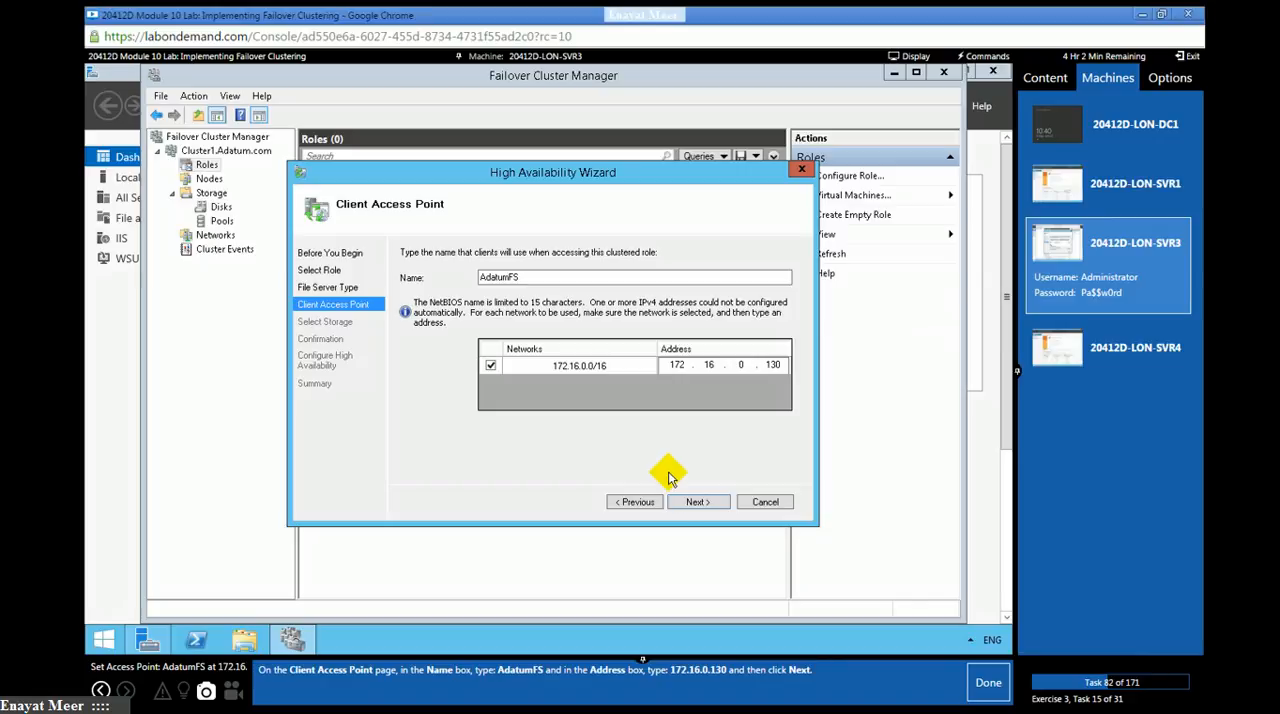
{"action": "left_click", "coordinate": [690, 501]}
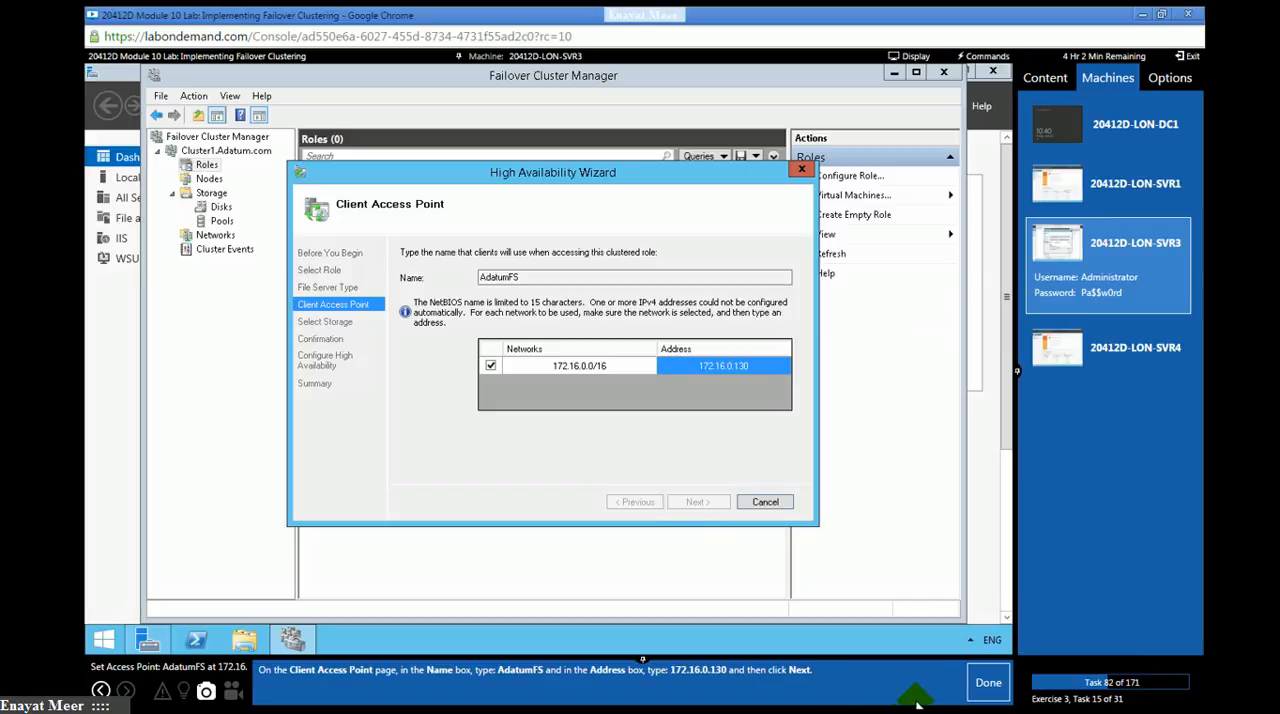
{"action": "left_click", "coordinate": [982, 688]}
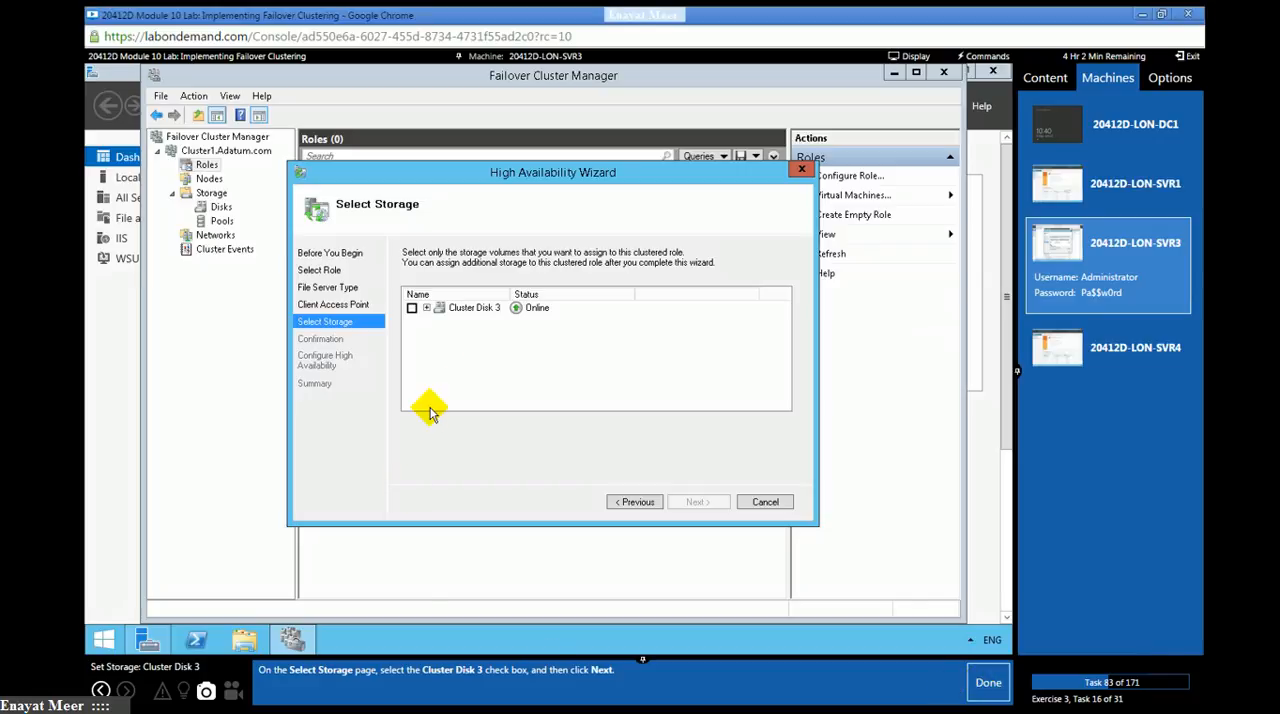
- Assign Cluster Disk 3 to the file server role and confirm the high availability configuration, marking lab tasks 83 and 84 as done
{"action": "left_click", "coordinate": [411, 308]}
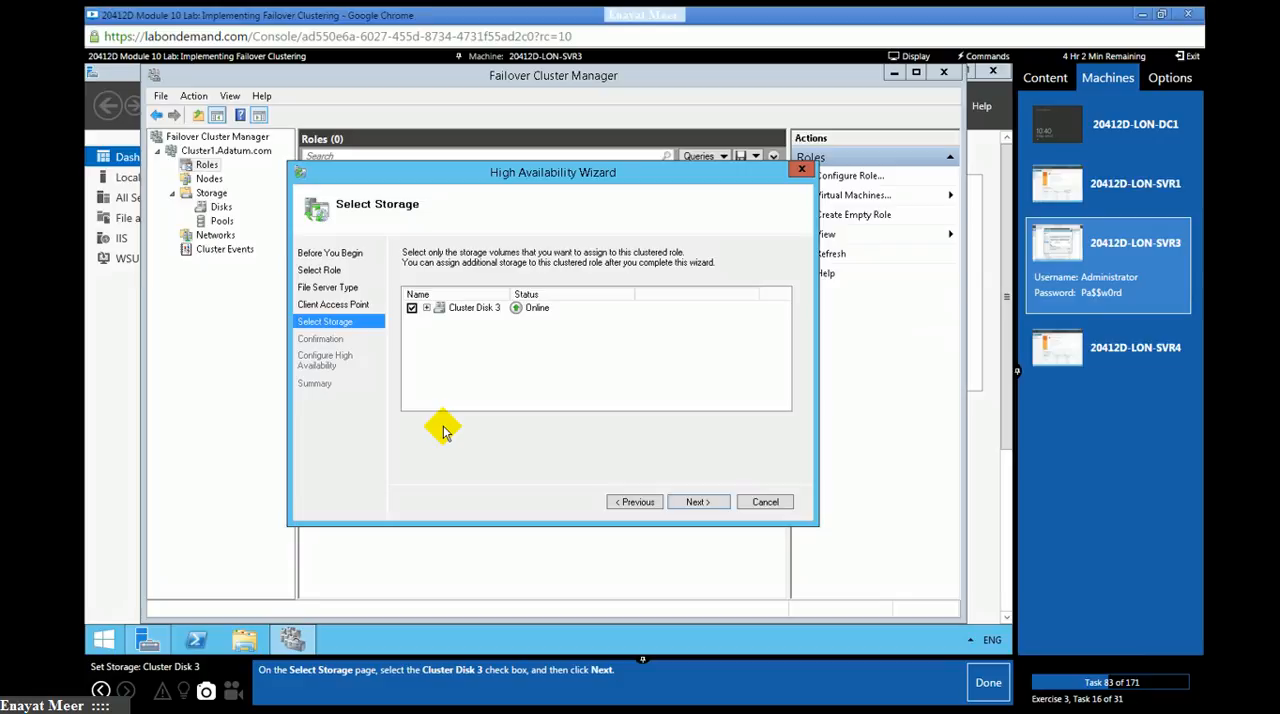
{"action": "left_click", "coordinate": [690, 503]}
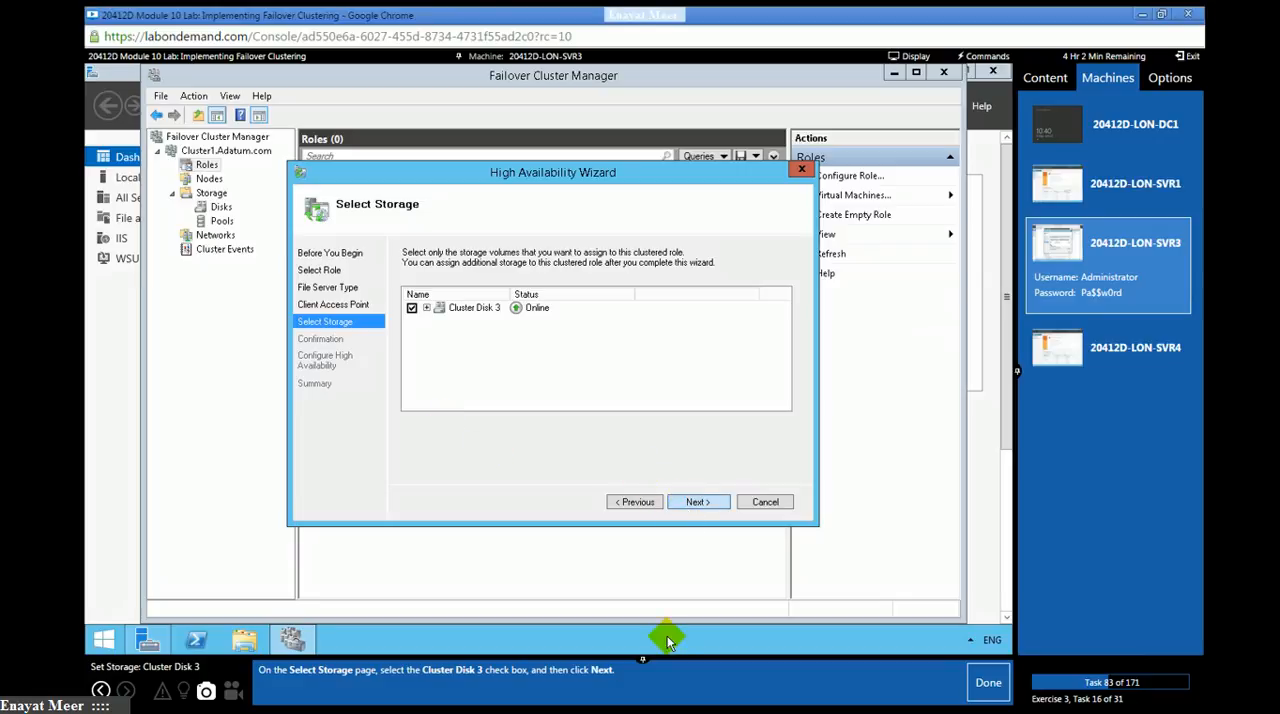
{"action": "left_click", "coordinate": [987, 685]}
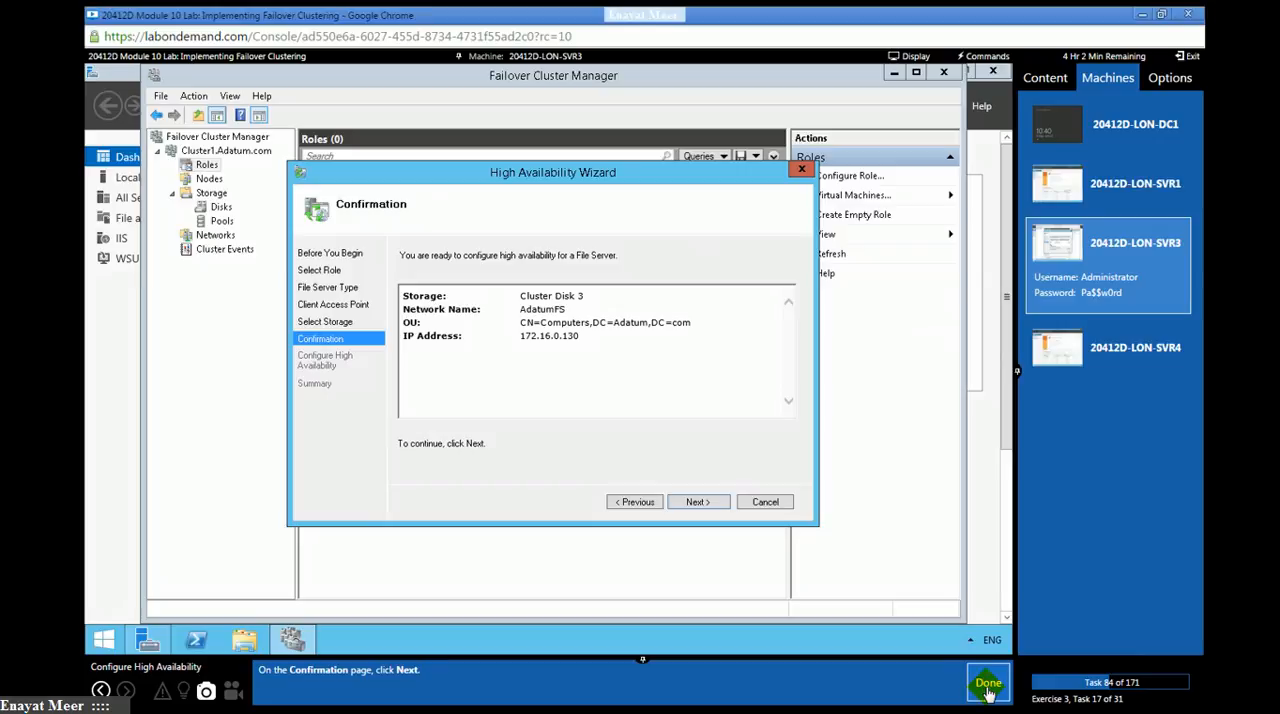
{"action": "left_click", "coordinate": [696, 502]}
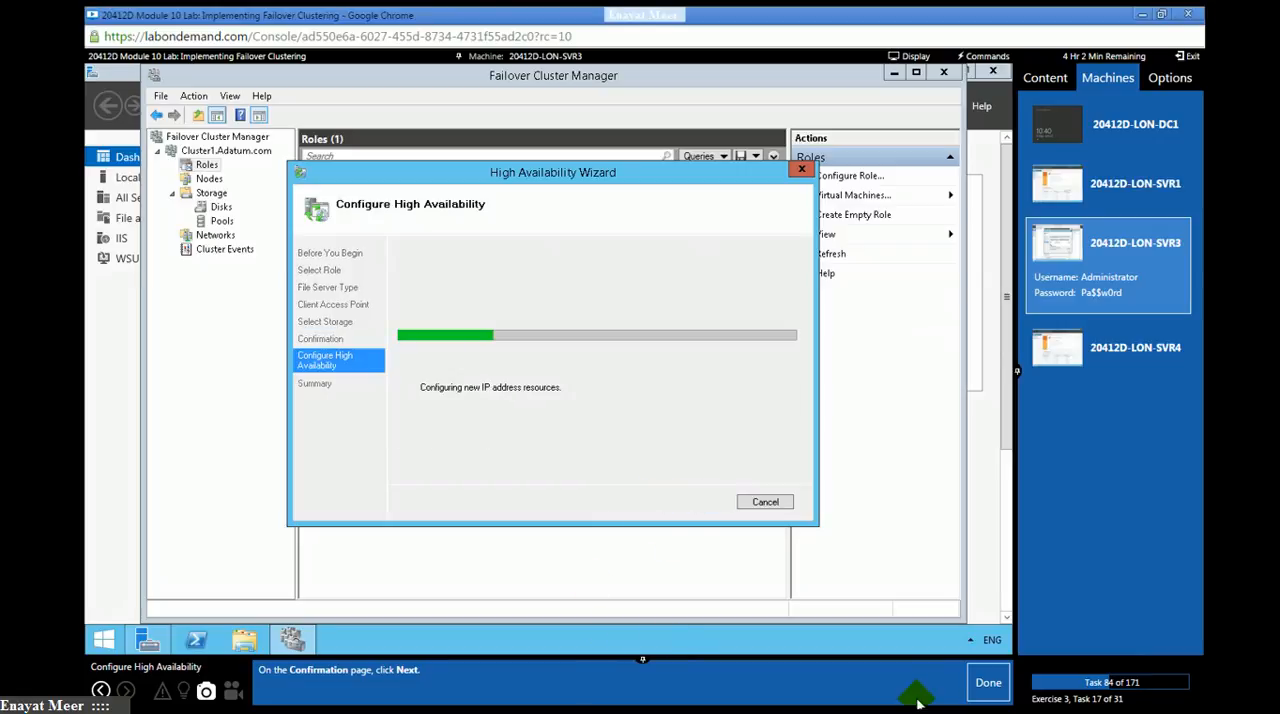
{"action": "left_click", "coordinate": [994, 686]}
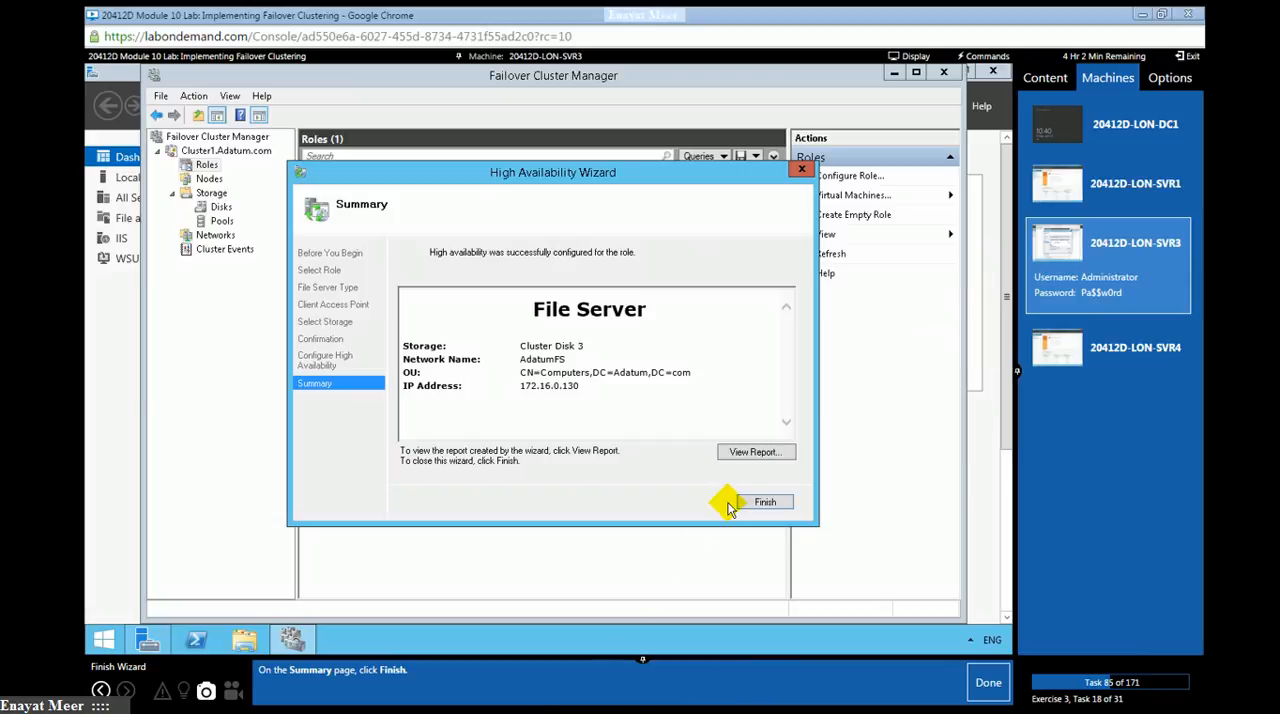
- Finish the High Availability Wizard and switch to the LON-SVR4 machine, marking lab tasks 85 and 86 as done
{"action": "left_click", "coordinate": [990, 688]}
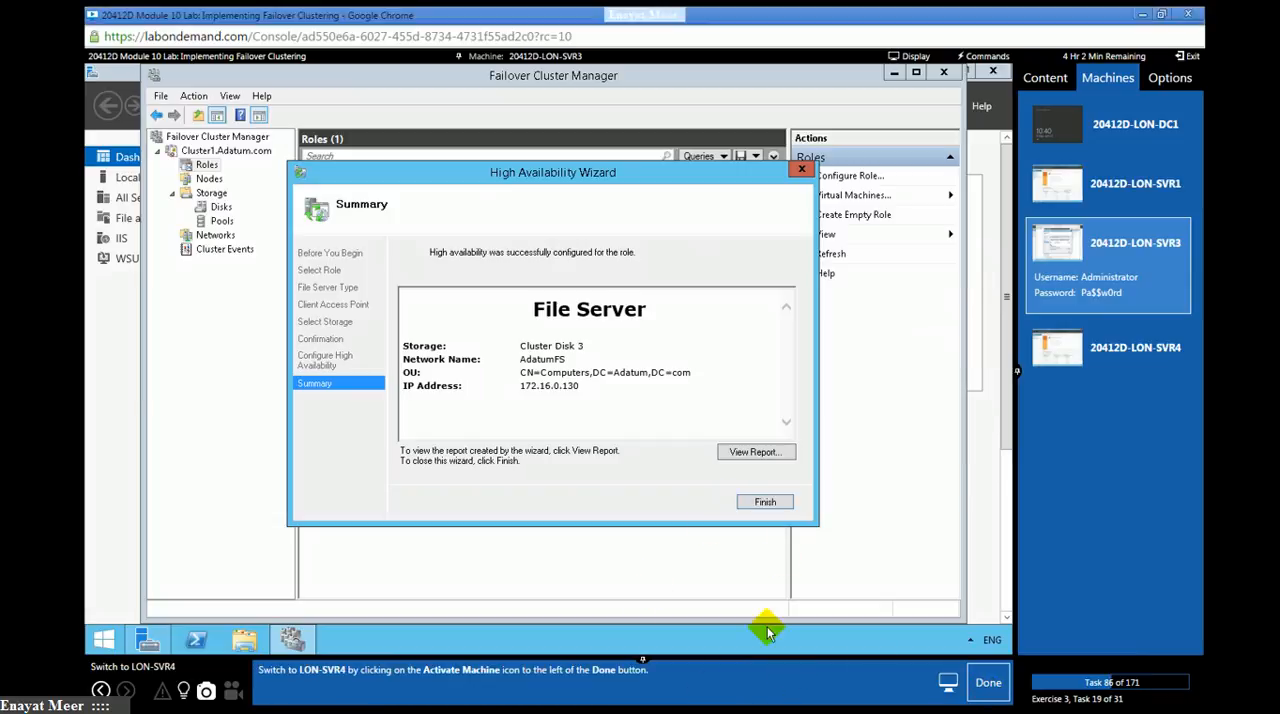
{"action": "left_click", "coordinate": [758, 503]}
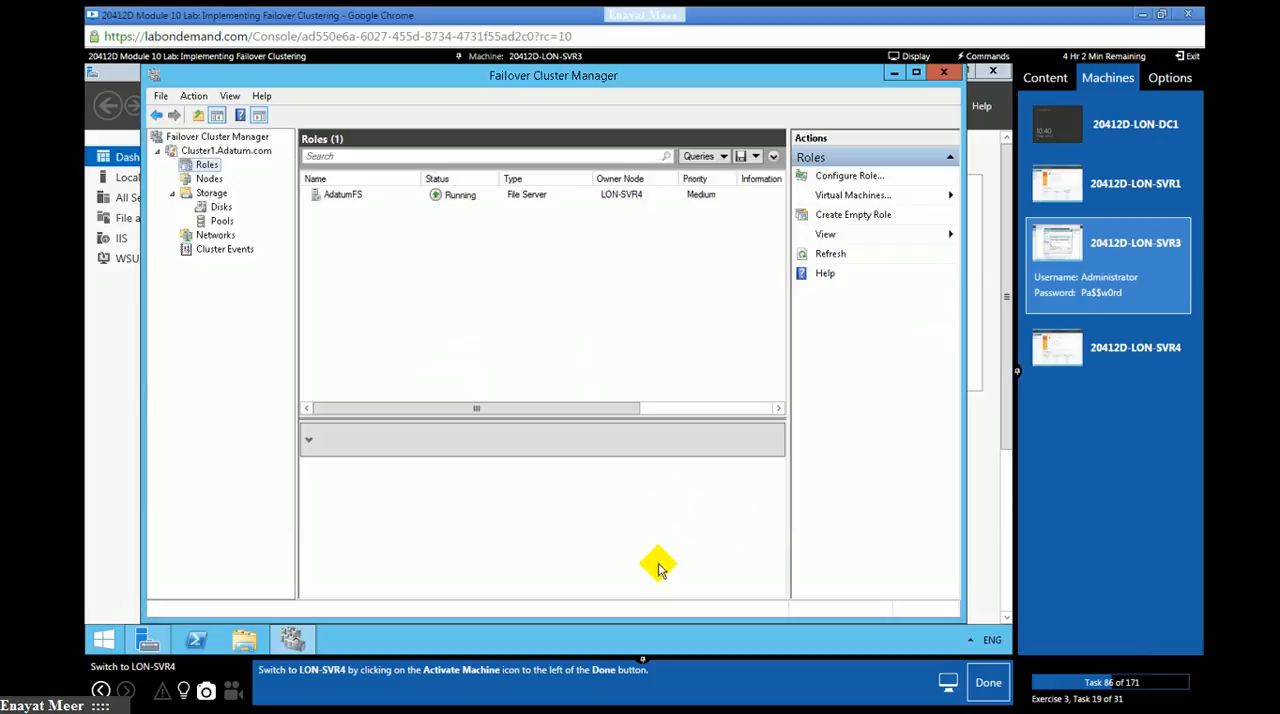
{"action": "left_click", "coordinate": [1120, 344]}
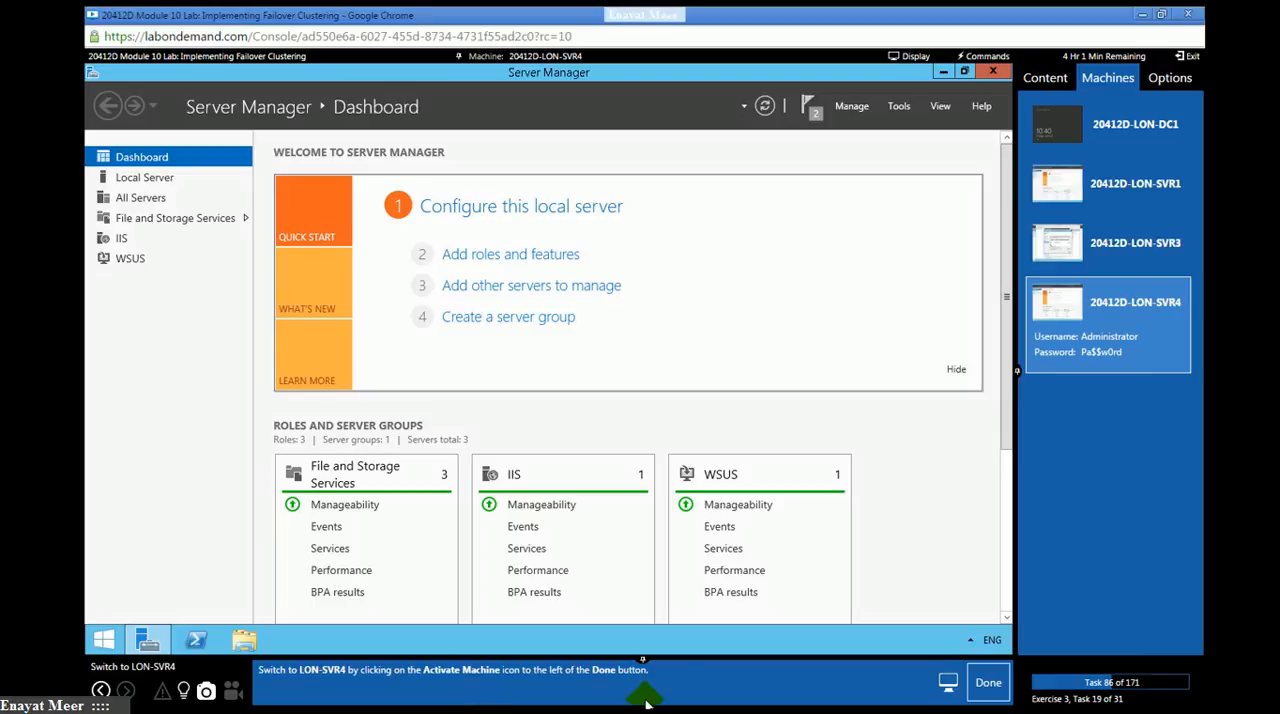
{"action": "left_click", "coordinate": [988, 682]}
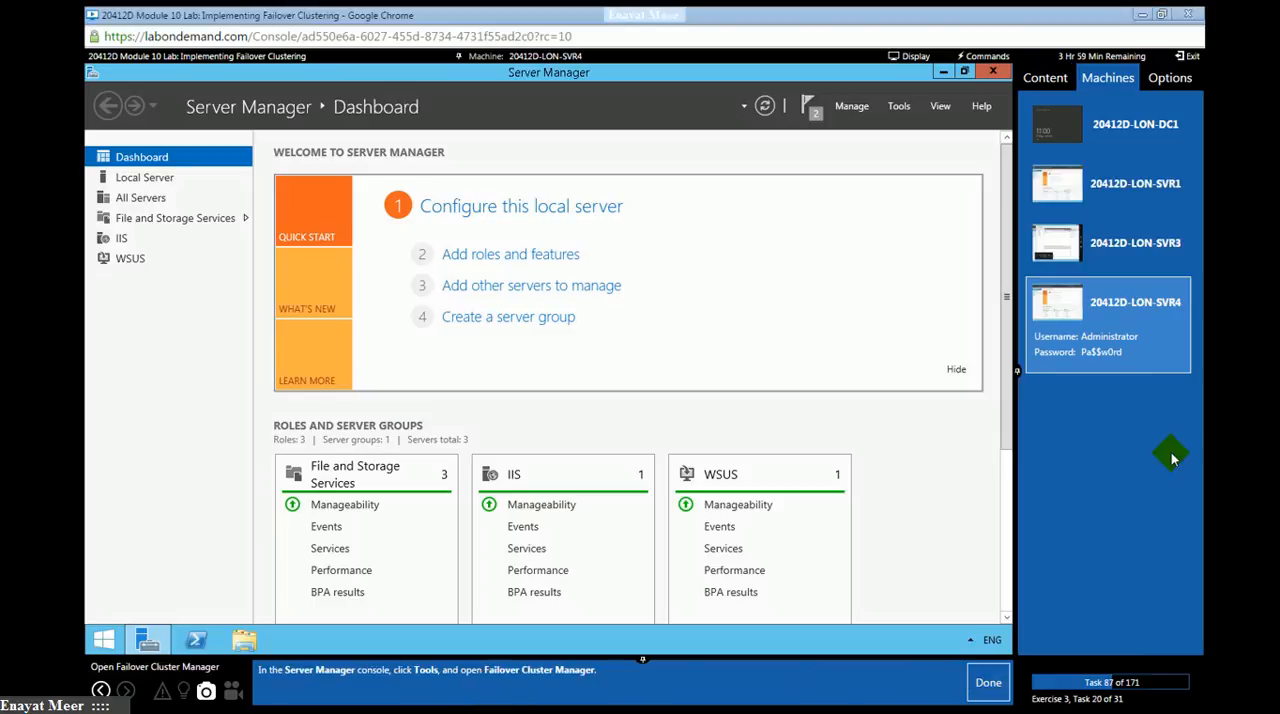
- Open Failover Cluster Manager on LON-SVR4 and mark lab task 87 as done
{"action": "left_click", "coordinate": [899, 108]}
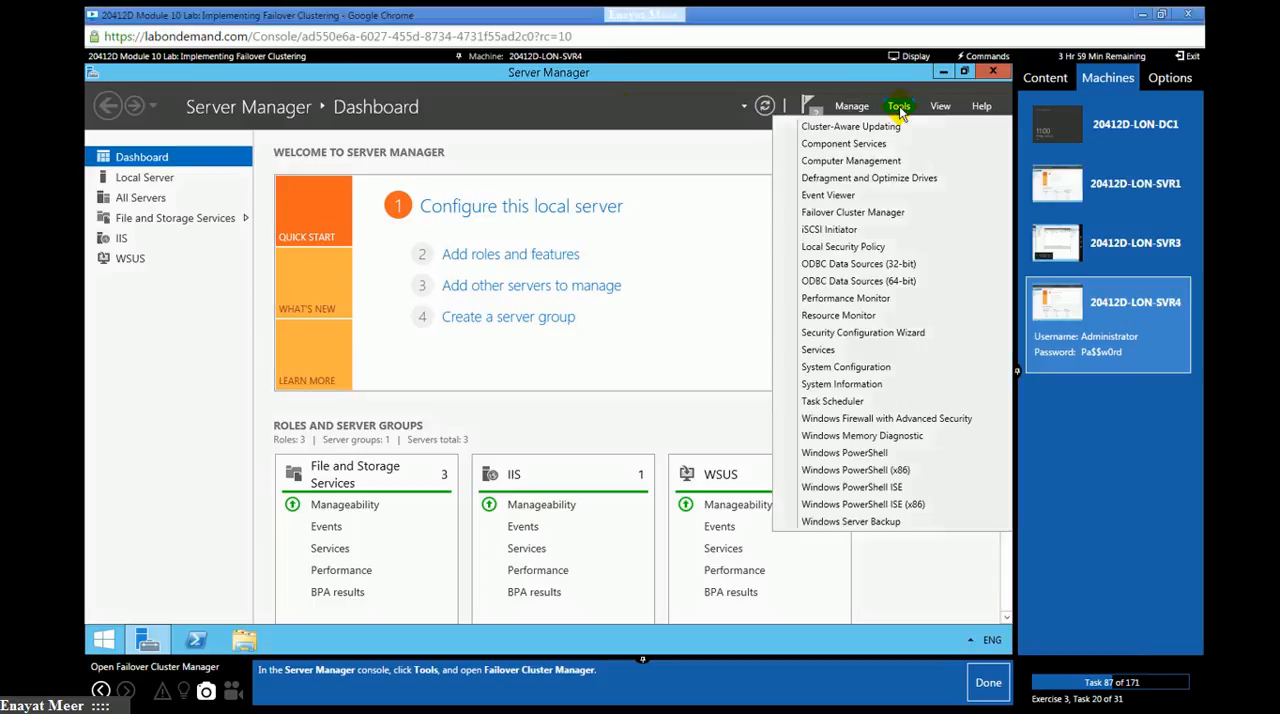
{"action": "left_click", "coordinate": [876, 213]}
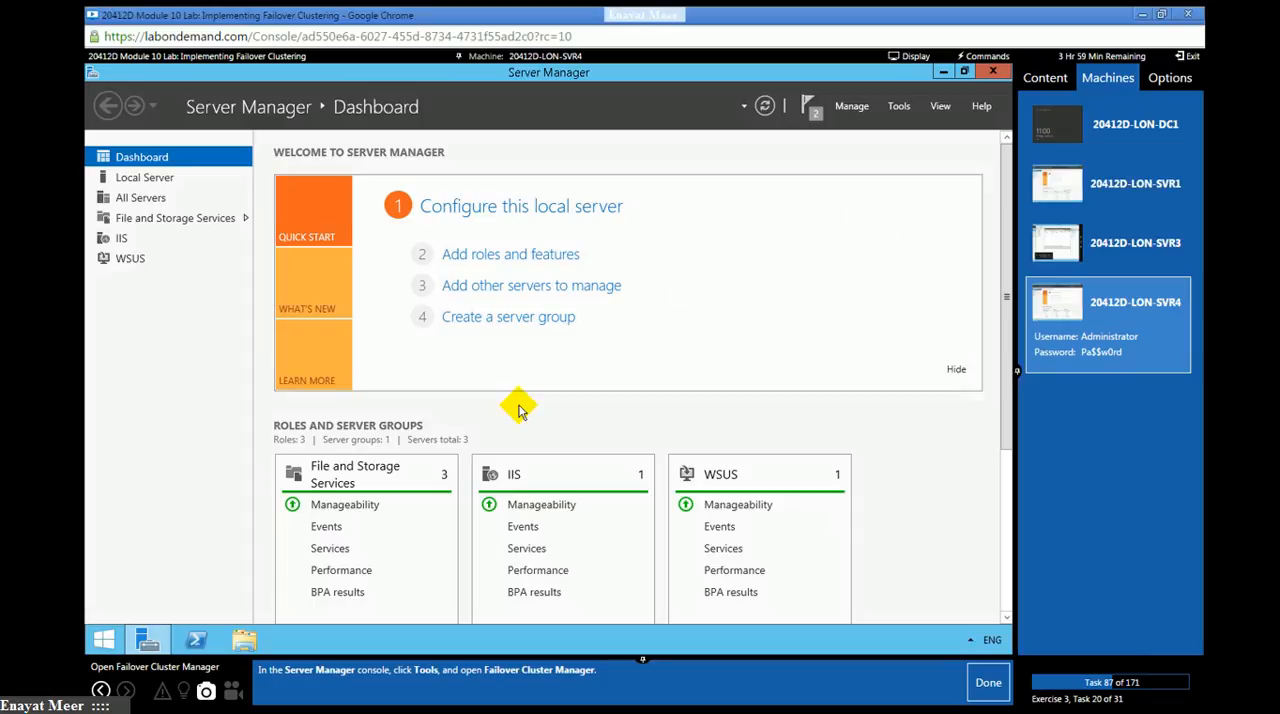
{"action": "left_click", "coordinate": [984, 686]}
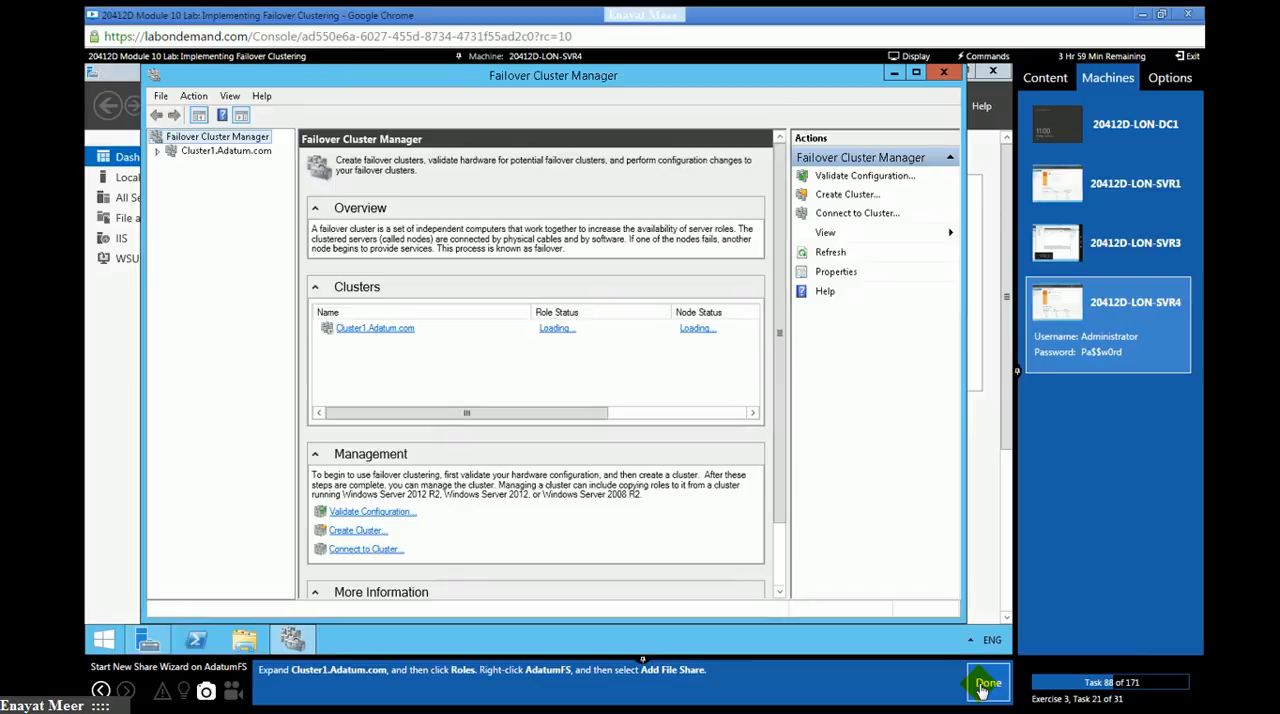
- Start adding a file share to the AdatumFS role of Cluster1.Adatum.com, and mark lab task 88 as done
{"action": "left_click", "coordinate": [157, 152]}
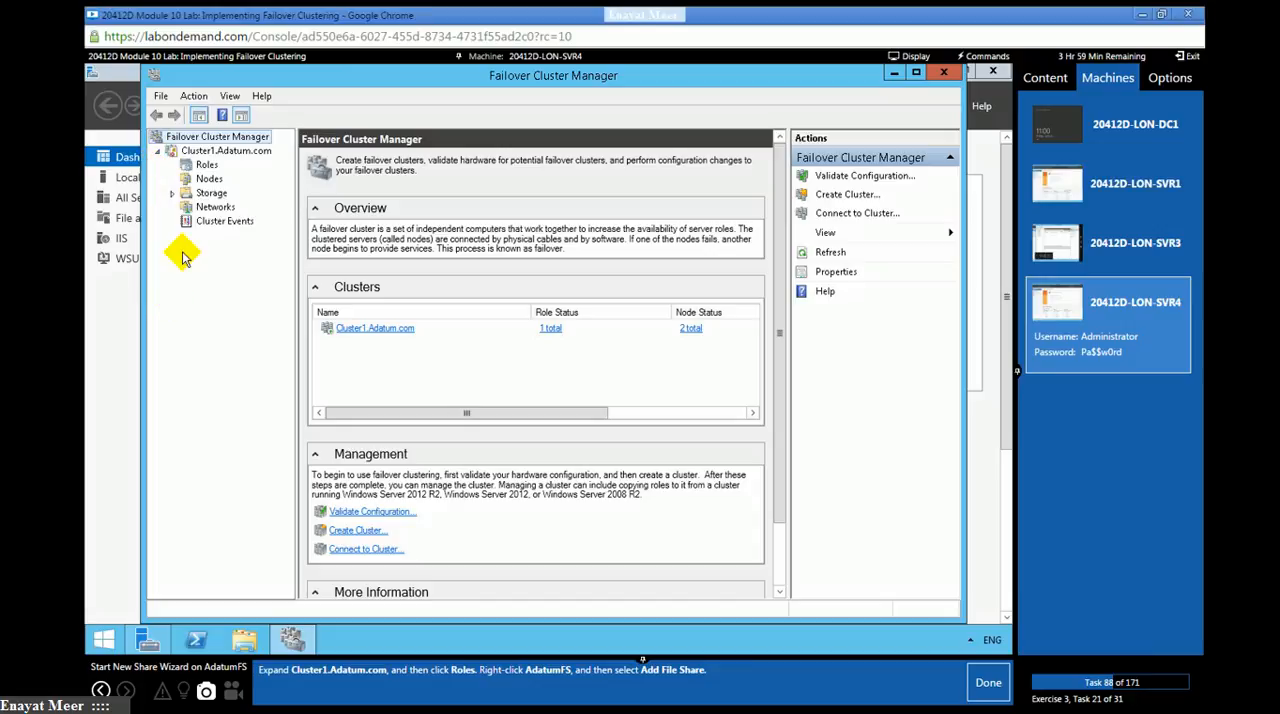
{"action": "left_click", "coordinate": [195, 165]}
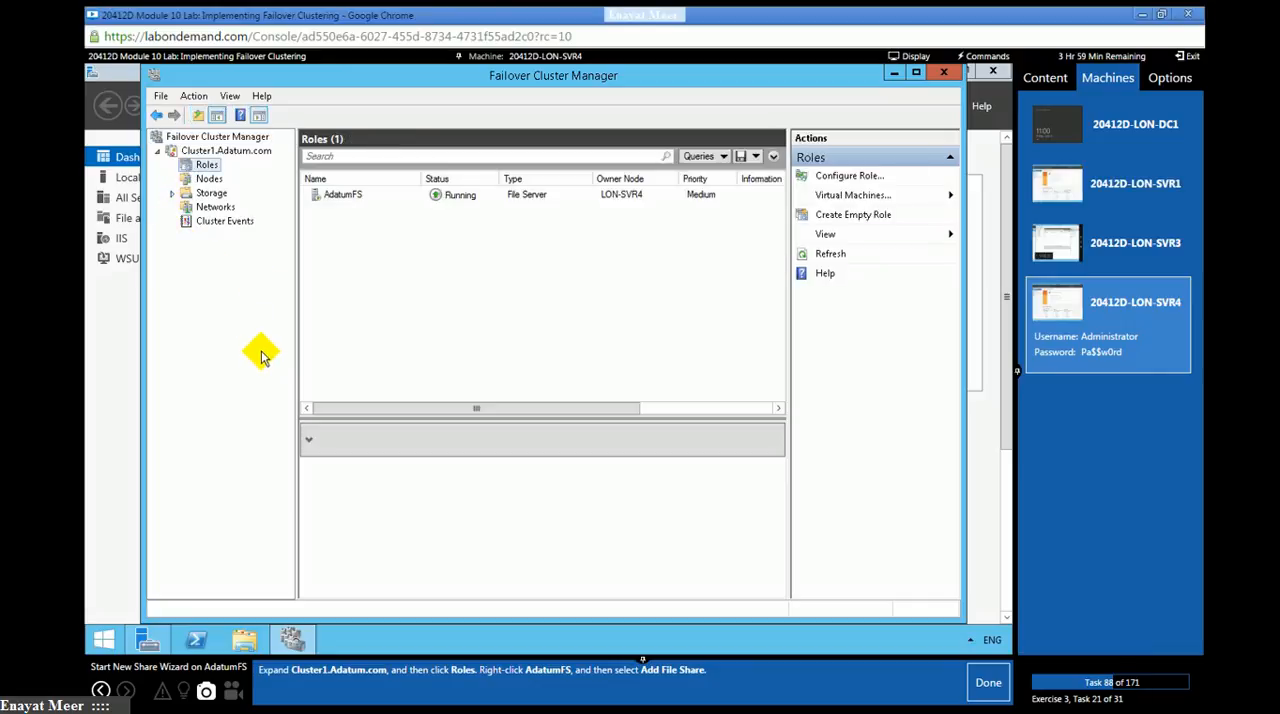
{"action": "left_click", "coordinate": [337, 197]}
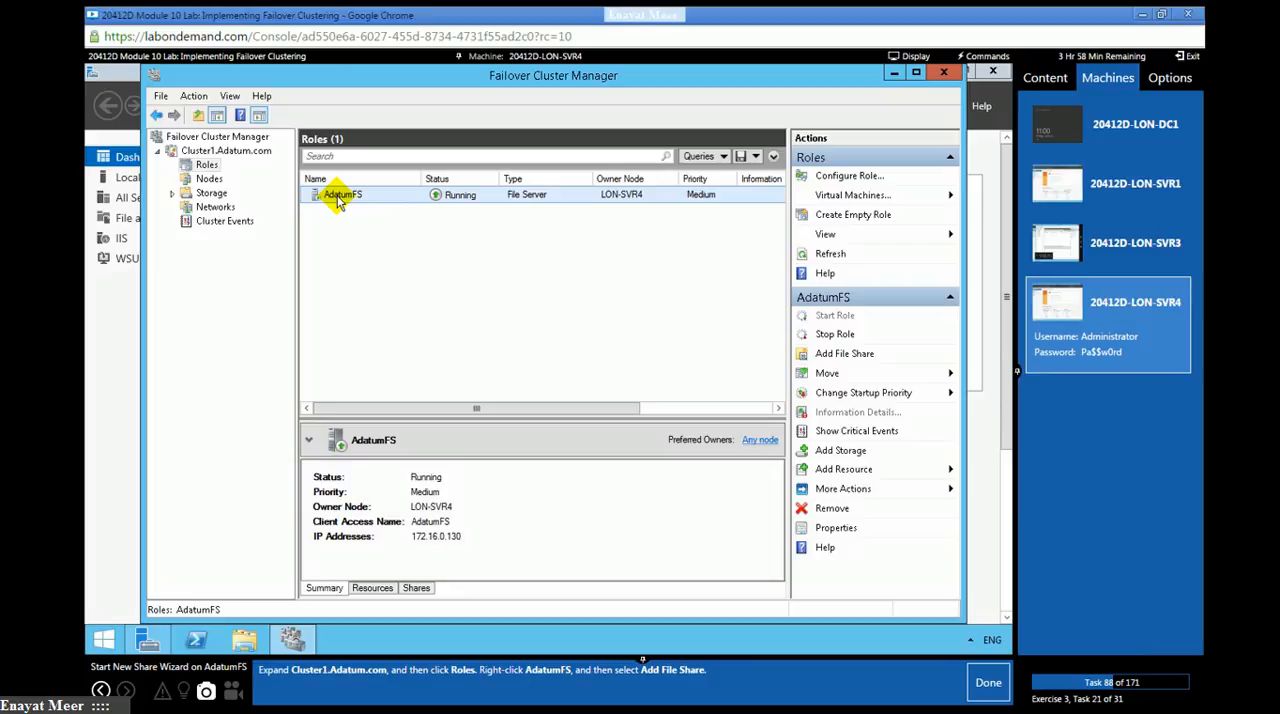
{"action": "right_click", "coordinate": [350, 199]}
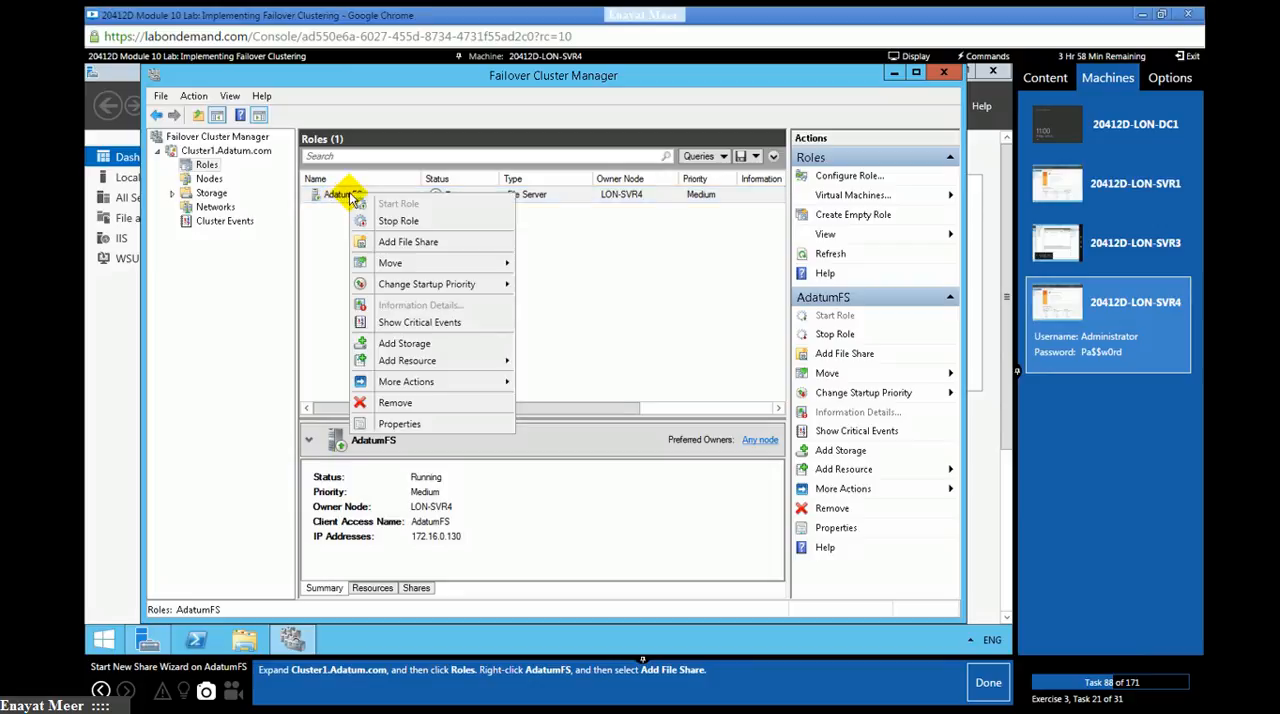
{"action": "left_click", "coordinate": [404, 242]}
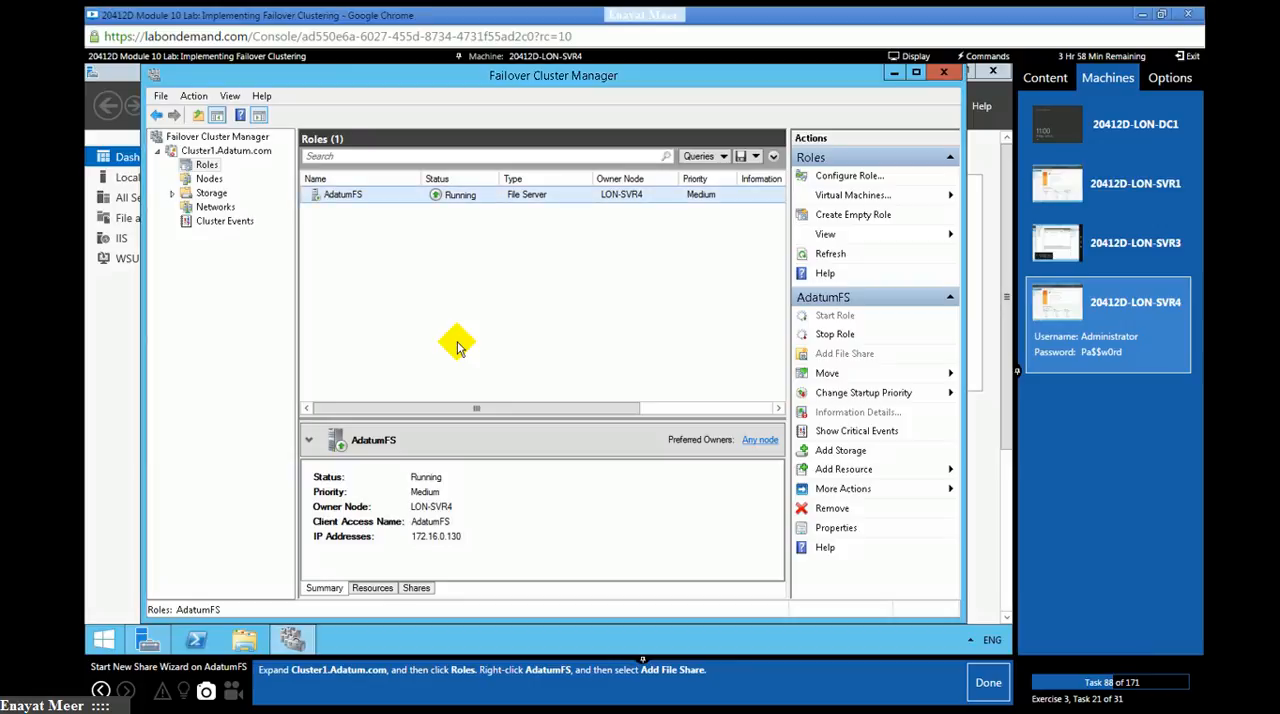
{"action": "left_click", "coordinate": [988, 682]}
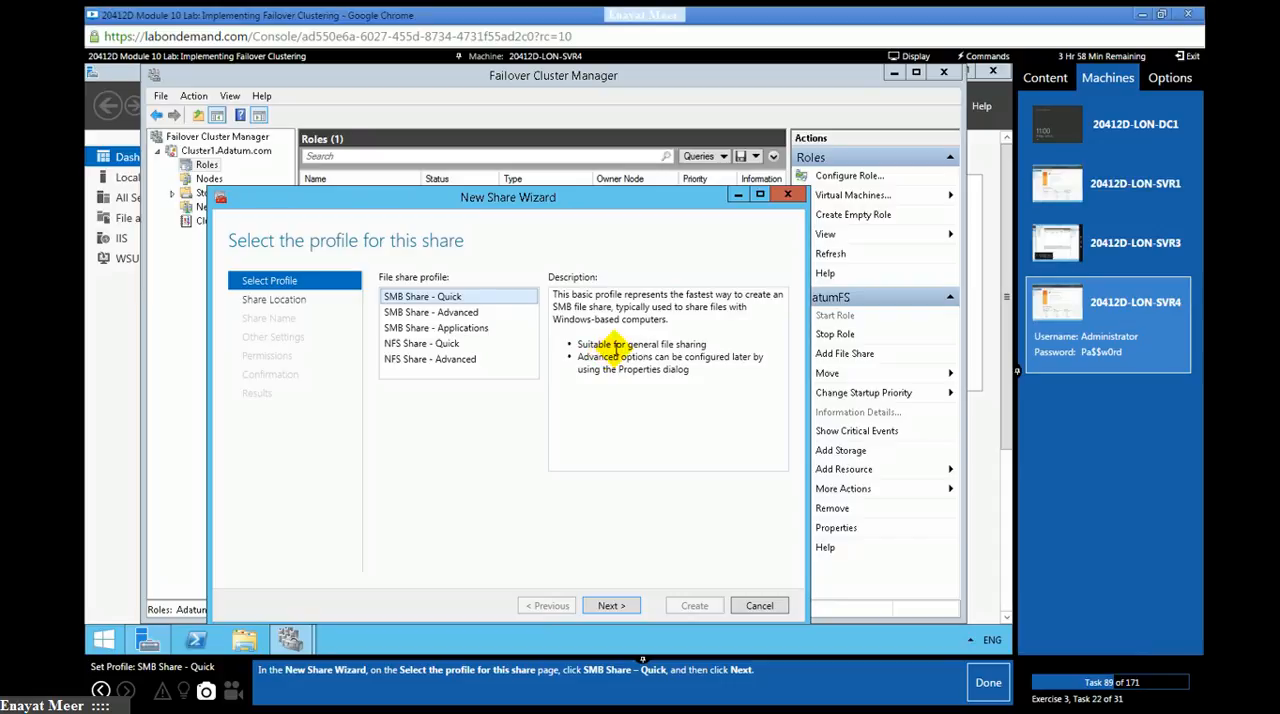
- Use the SMB Share - Quick profile and accept server AdatumFS with volume F: as the share location, marking lab tasks 89 and 90 as done
{"action": "left_click", "coordinate": [607, 605]}
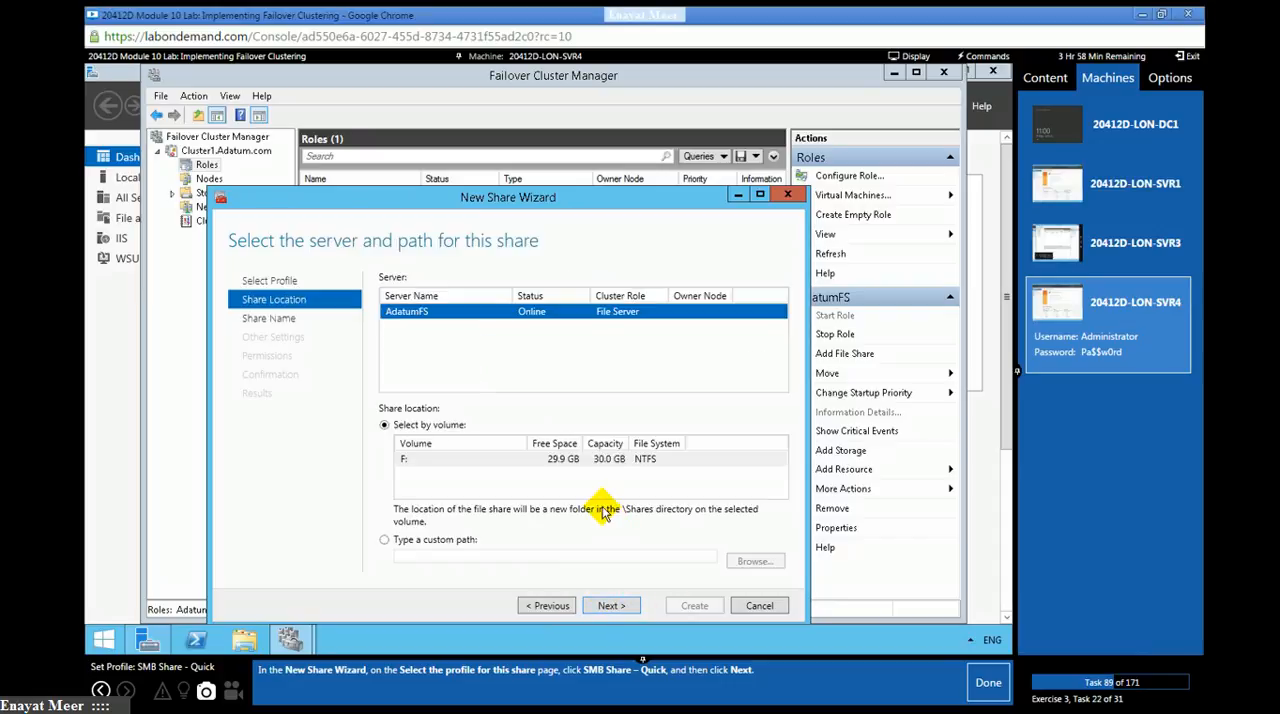
{"action": "left_click", "coordinate": [980, 690]}
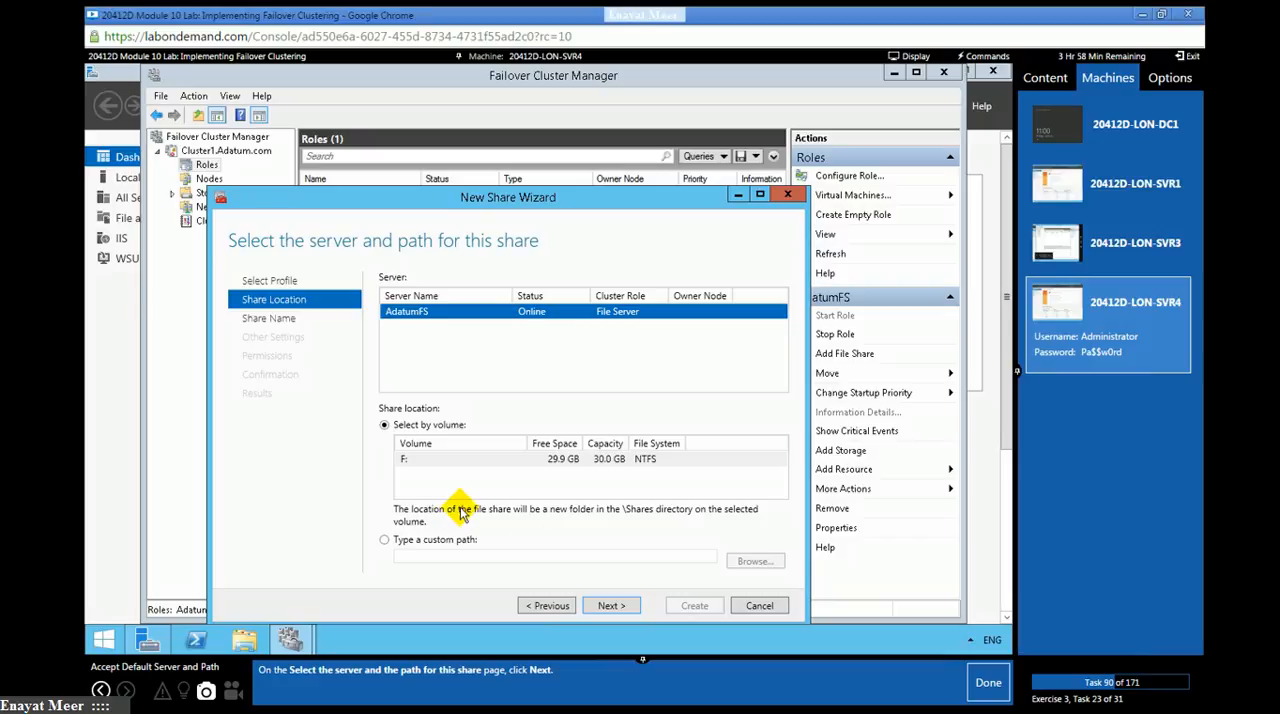
{"action": "left_click", "coordinate": [610, 606]}
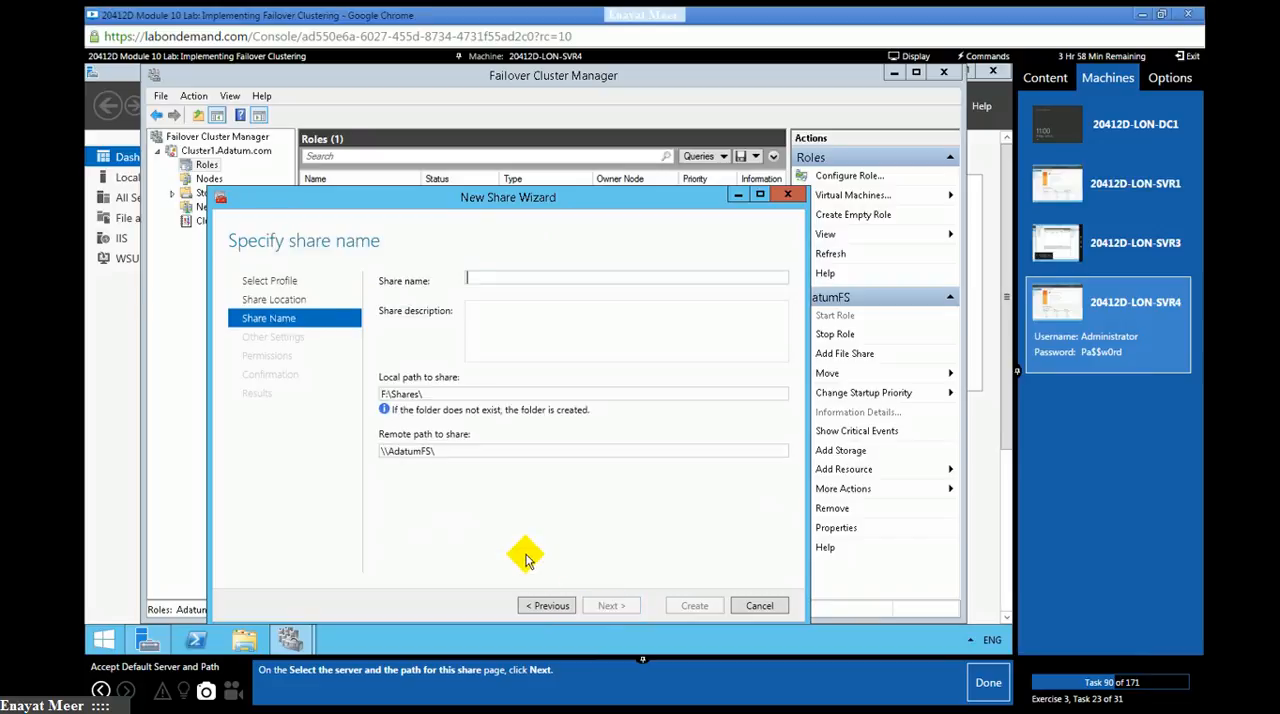
{"action": "left_click", "coordinate": [987, 684]}
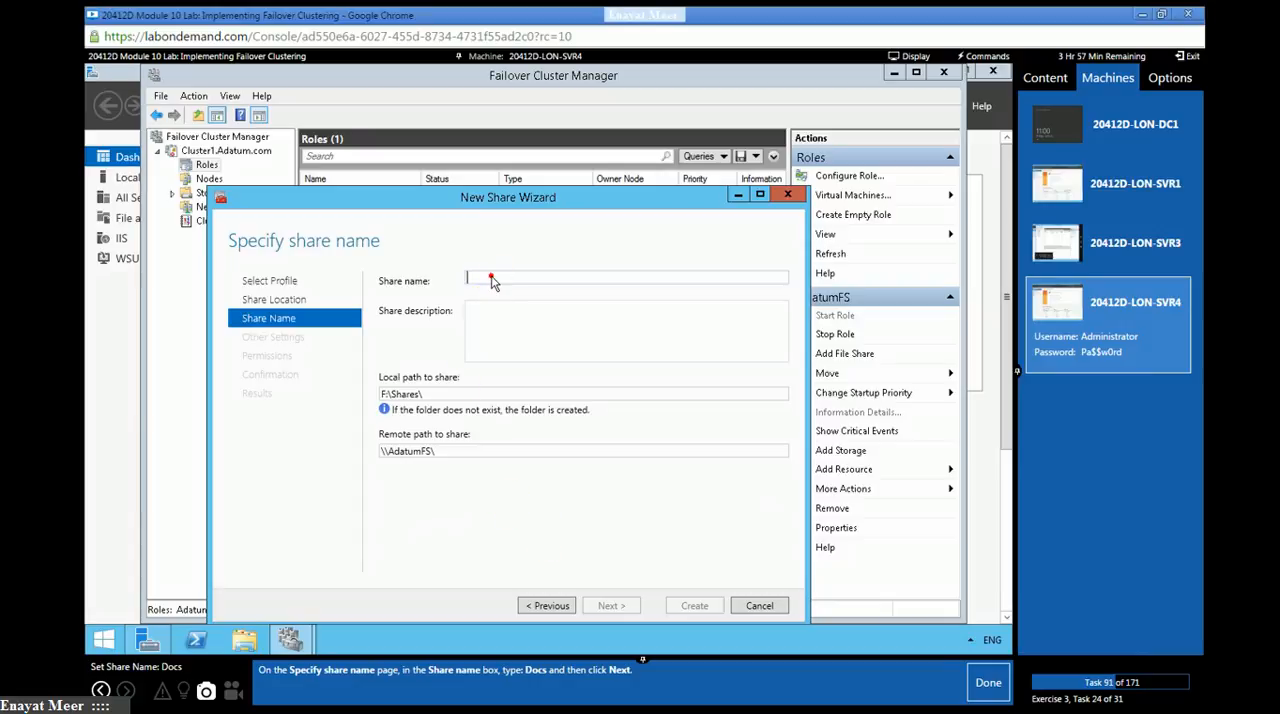
- Name the new share Docs, continue to the share settings, and mark lab task 91 as done
{"action": "type", "text": "D"}
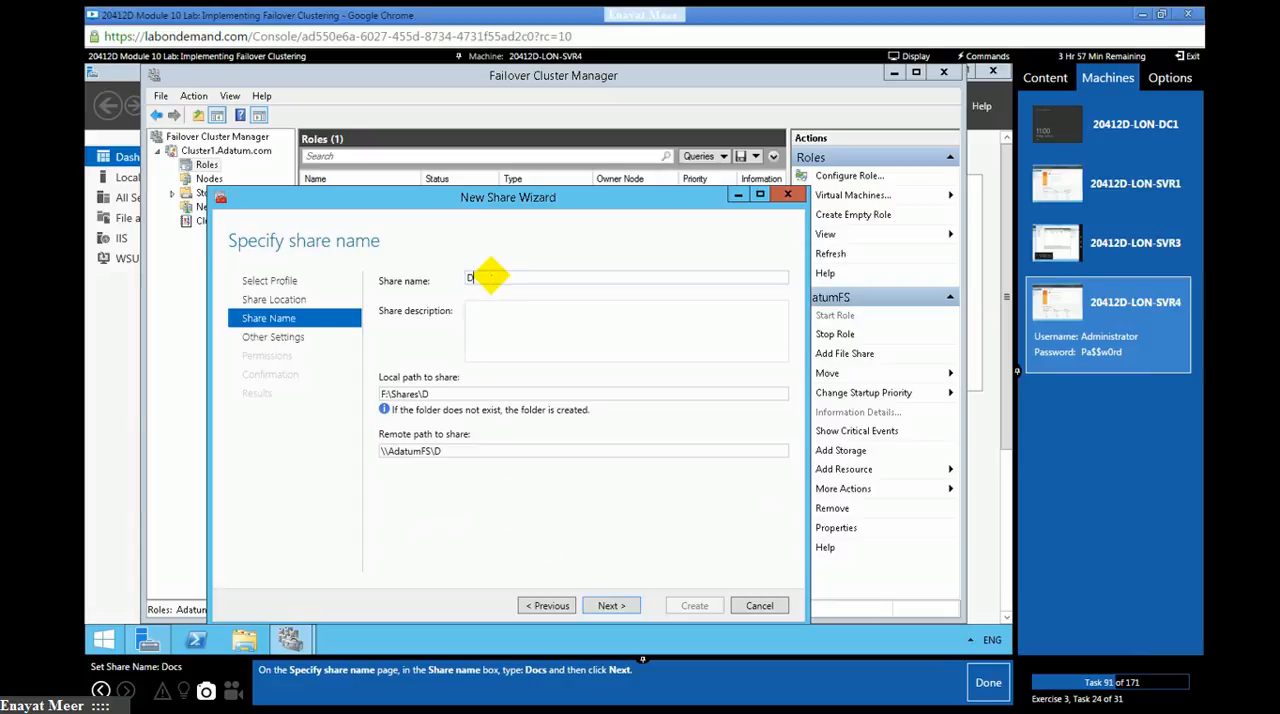
{"action": "type", "text": "ocs"}
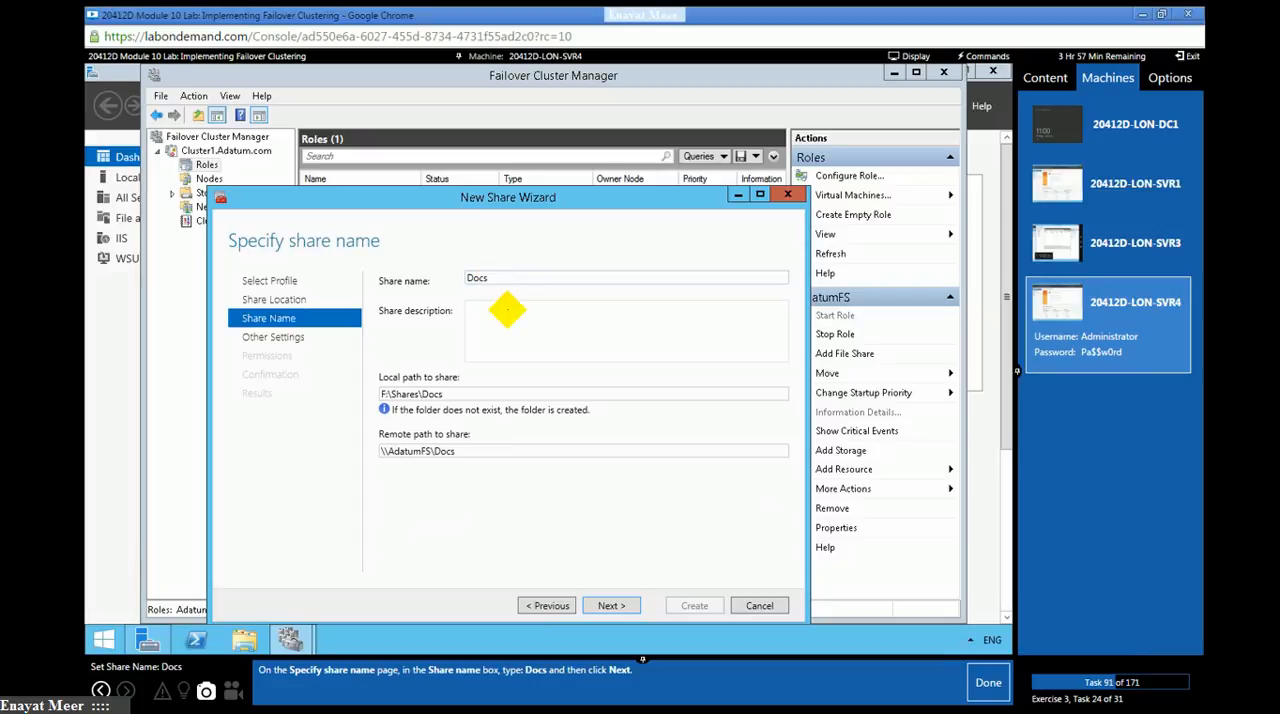
{"action": "left_click", "coordinate": [611, 604]}
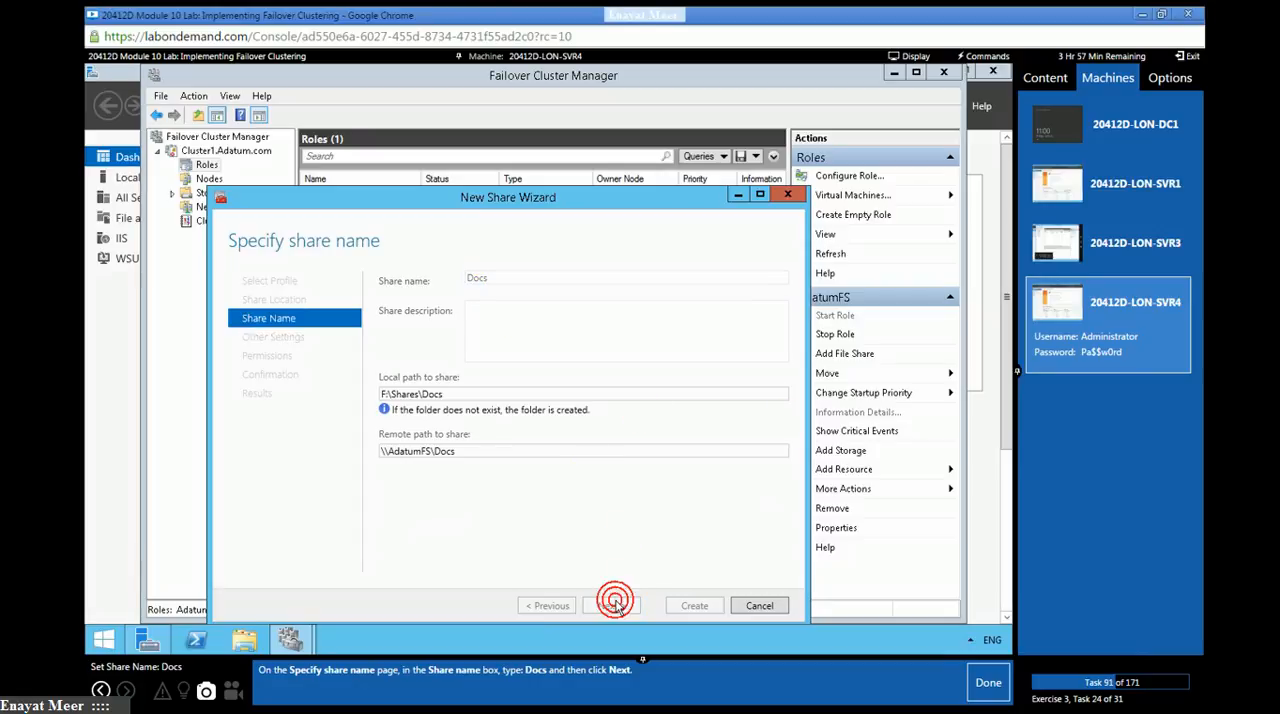
{"action": "left_click", "coordinate": [988, 682]}
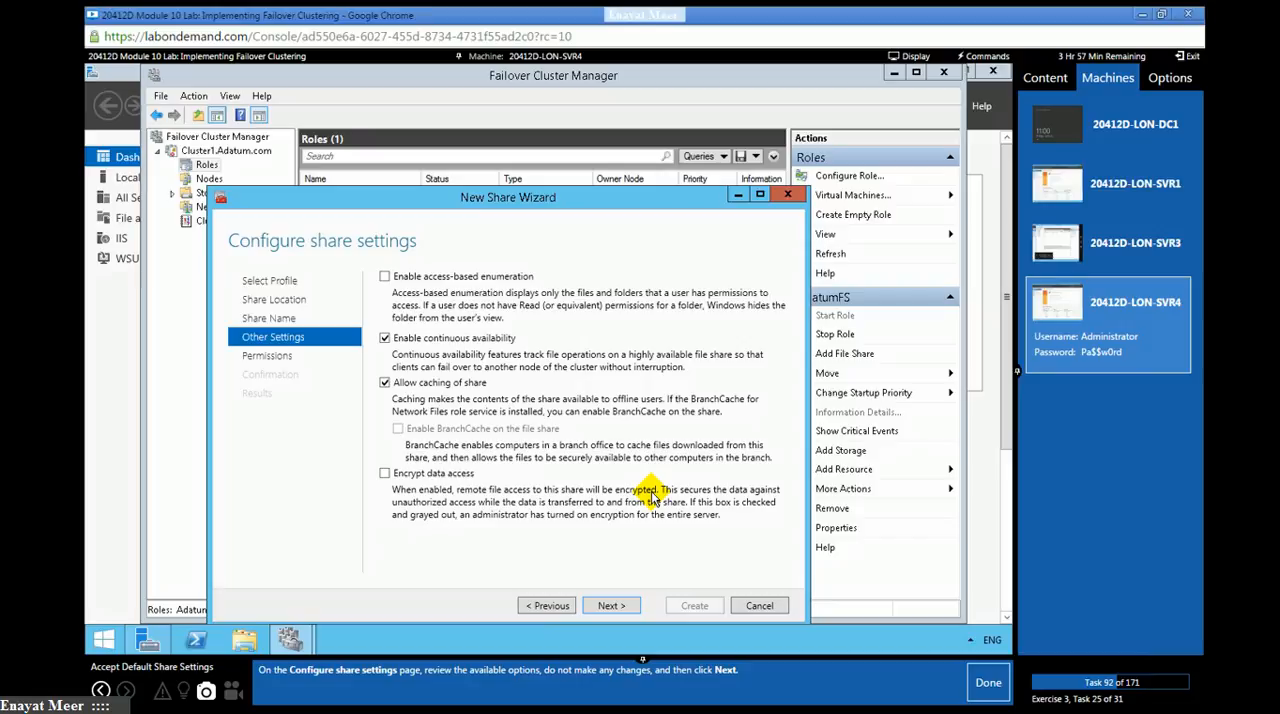
- Accept the default share settings and access permissions for the Docs share, marking lab tasks 92 and 93 as done
{"action": "left_click", "coordinate": [611, 606]}
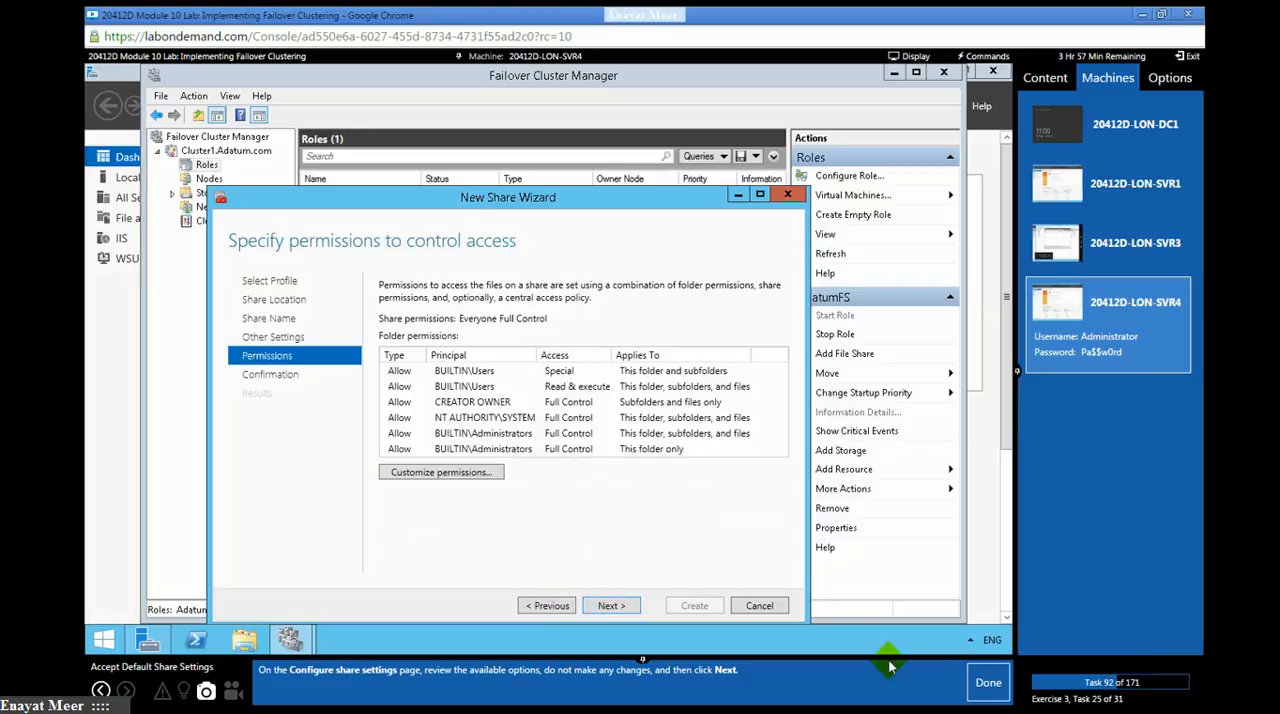
{"action": "left_click", "coordinate": [977, 683]}
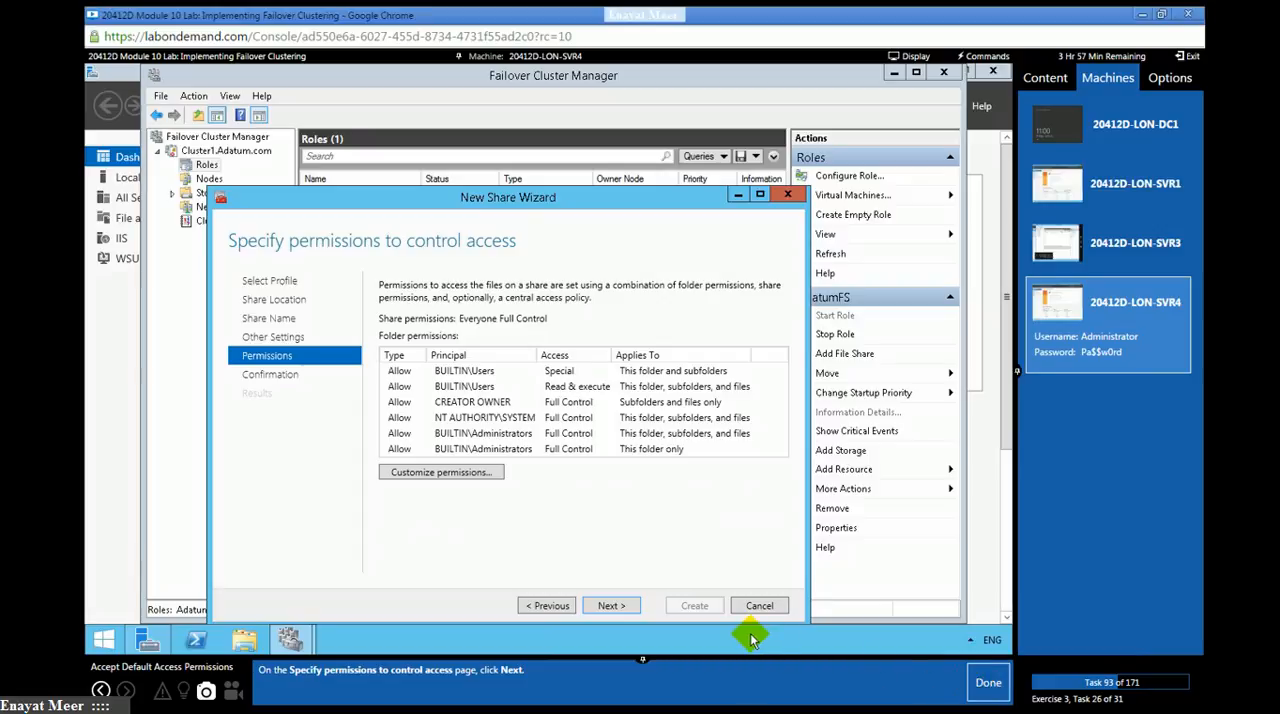
{"action": "left_click", "coordinate": [611, 606]}
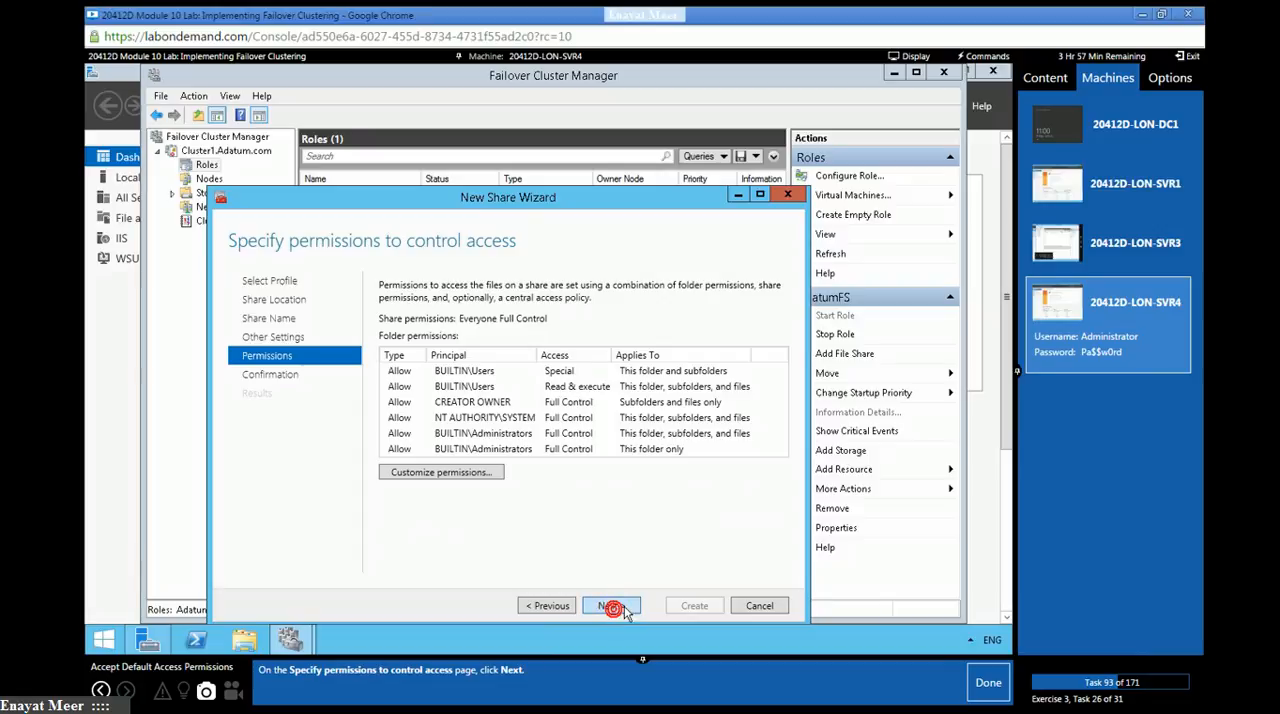
{"action": "left_click", "coordinate": [985, 686]}
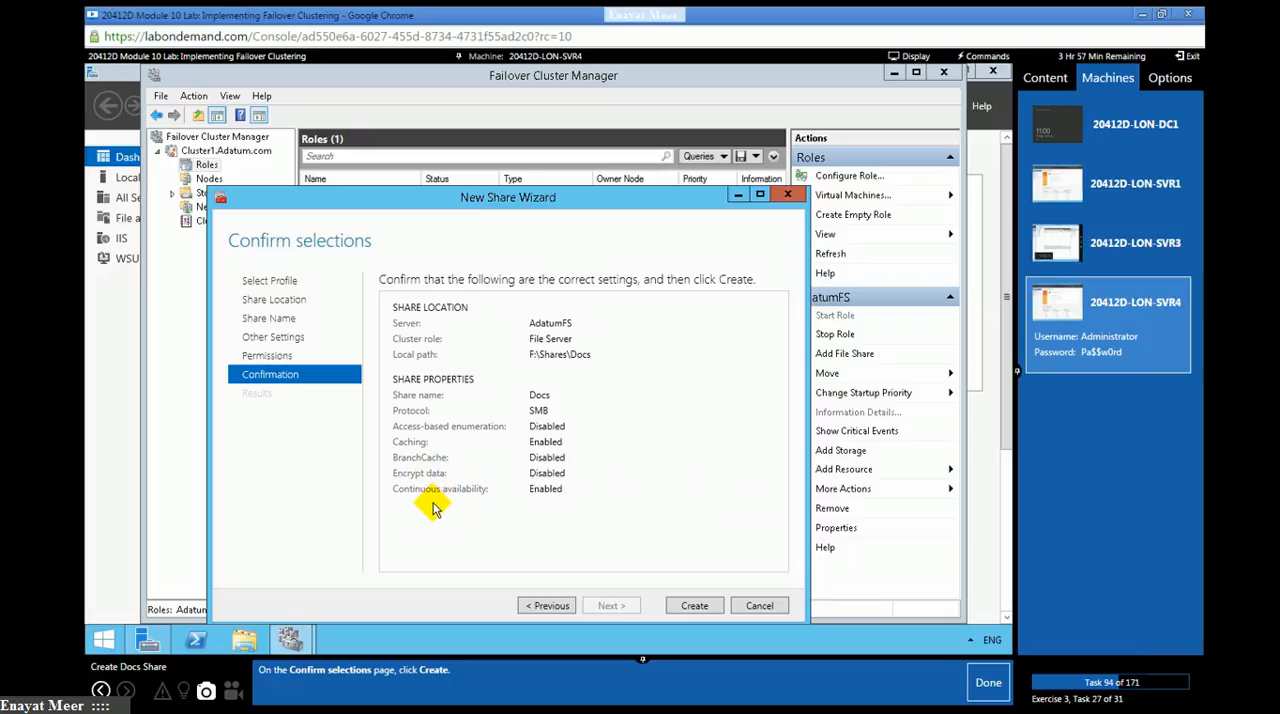
- Create the Docs share and close the New Share Wizard, marking lab tasks 94 and 95 as done
{"action": "left_click", "coordinate": [695, 606]}
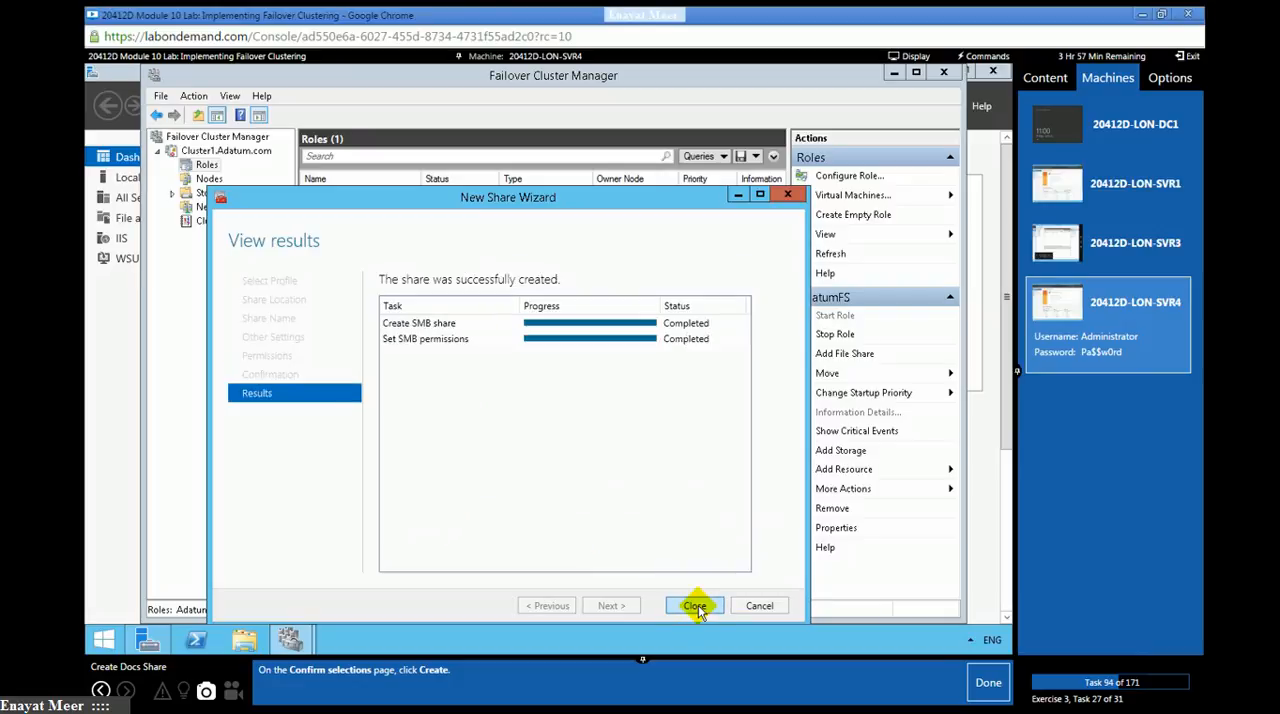
{"action": "left_click", "coordinate": [985, 684]}
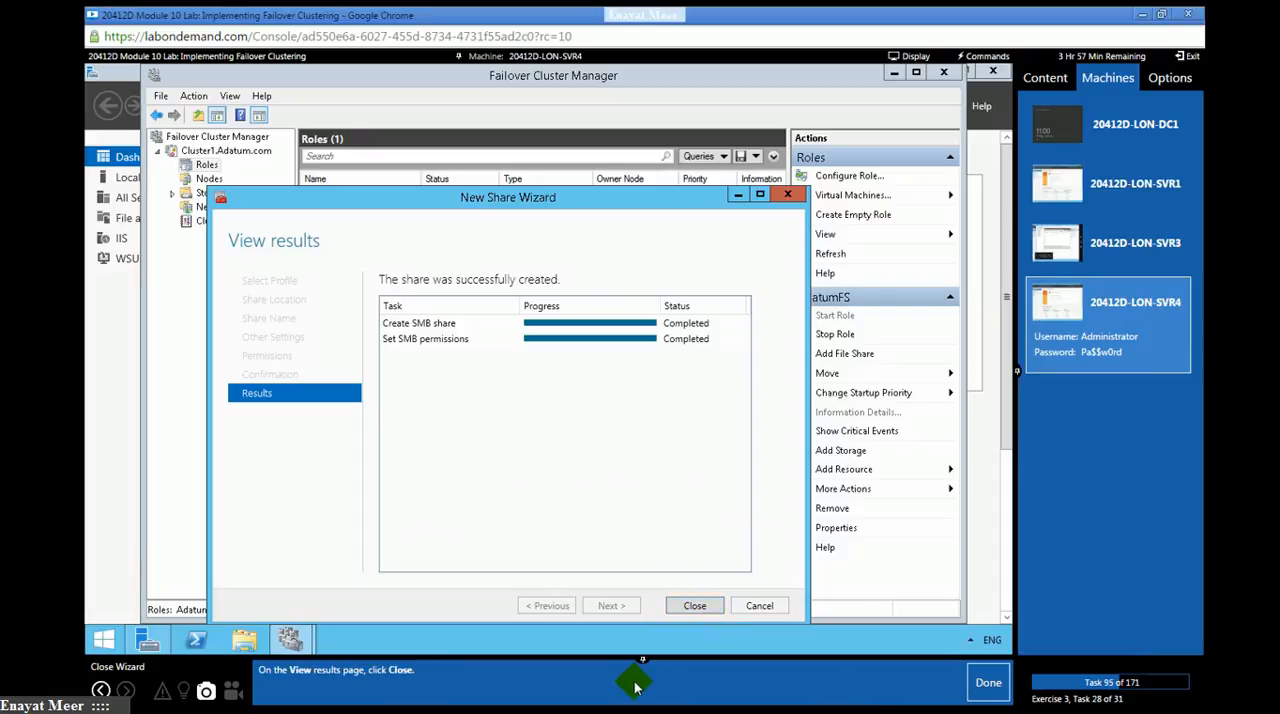
{"action": "left_click", "coordinate": [694, 606]}
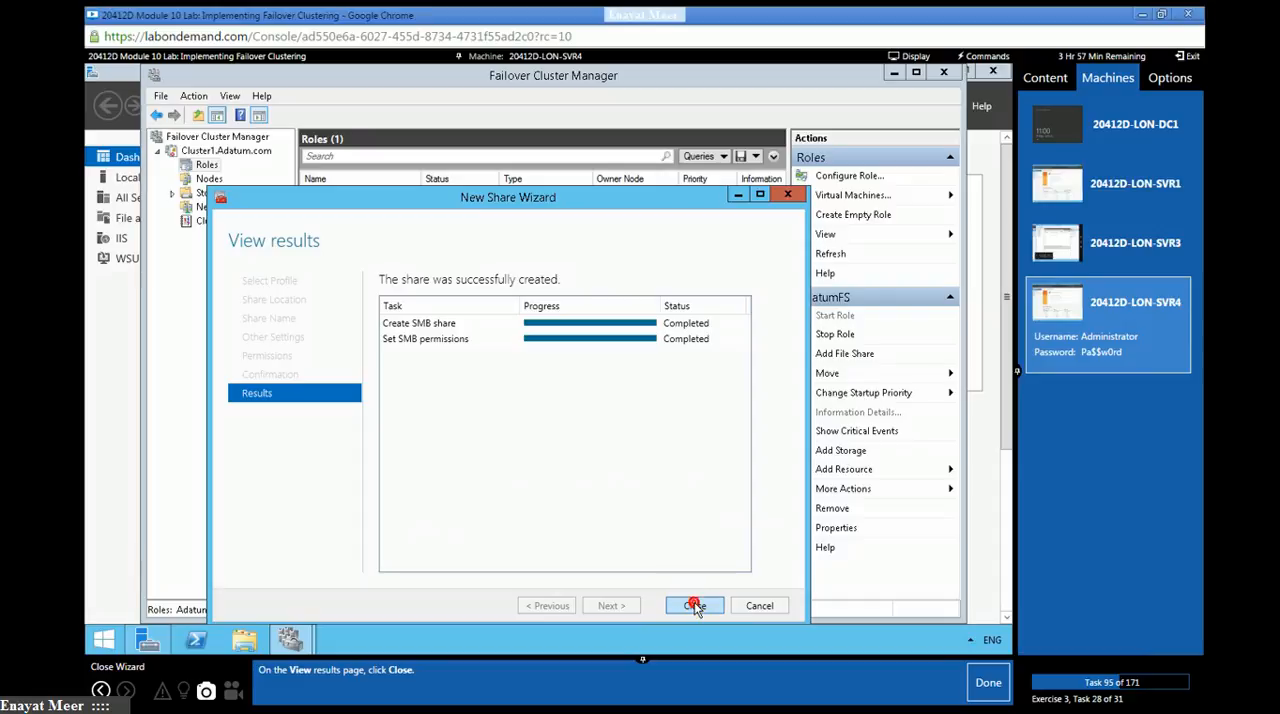
{"action": "left_click", "coordinate": [694, 606]}
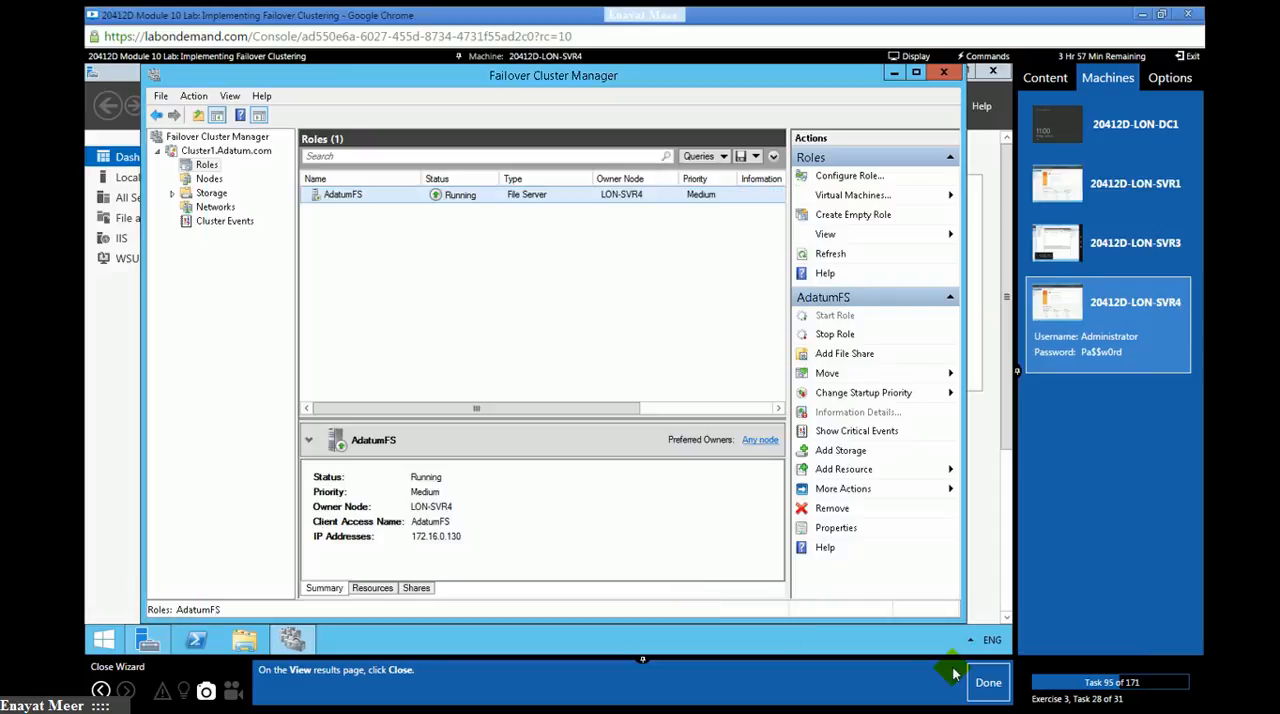
{"action": "left_click", "coordinate": [985, 683]}
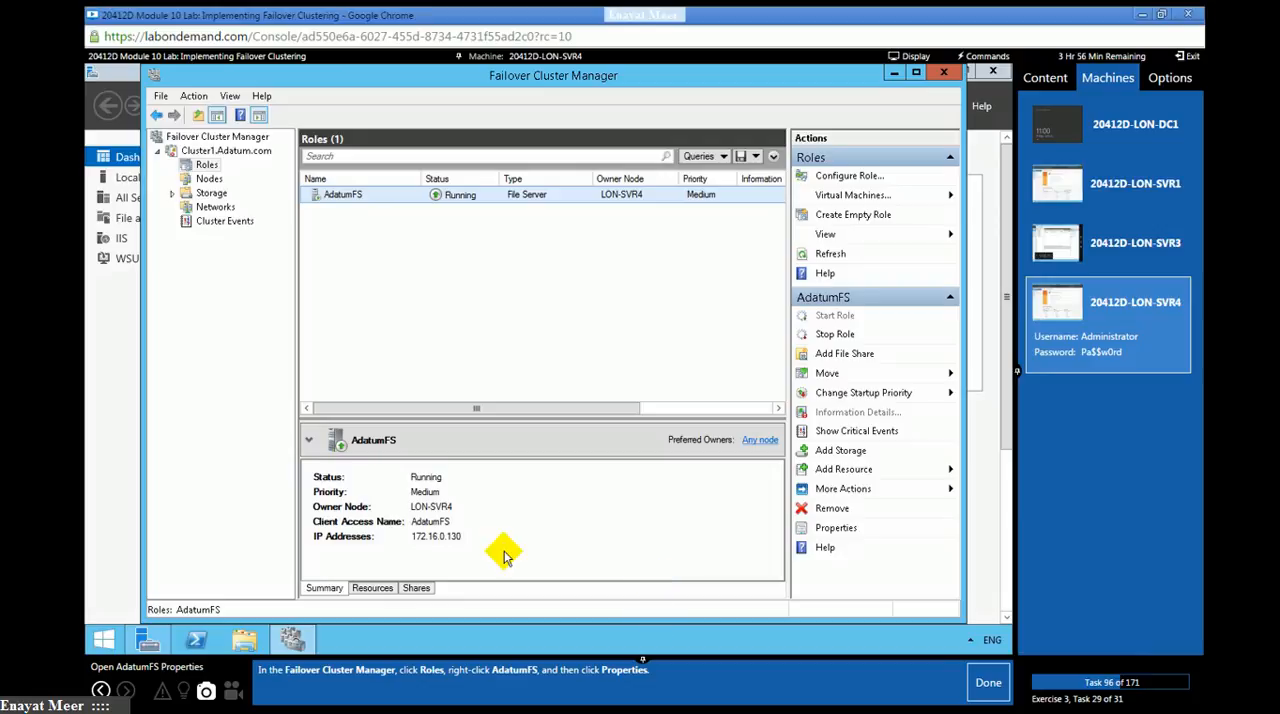
- Open the properties of the AdatumFS role and mark lab task 96 as done
{"action": "left_click", "coordinate": [204, 163]}
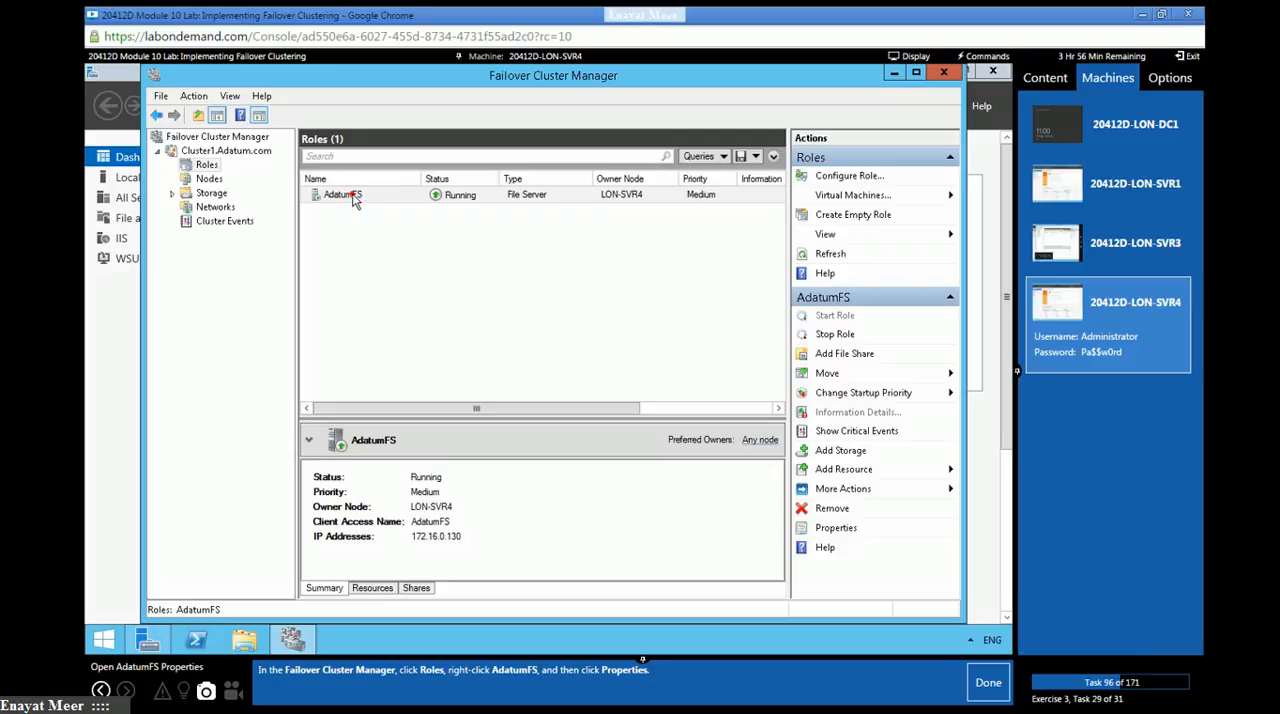
{"action": "left_click", "coordinate": [352, 197]}
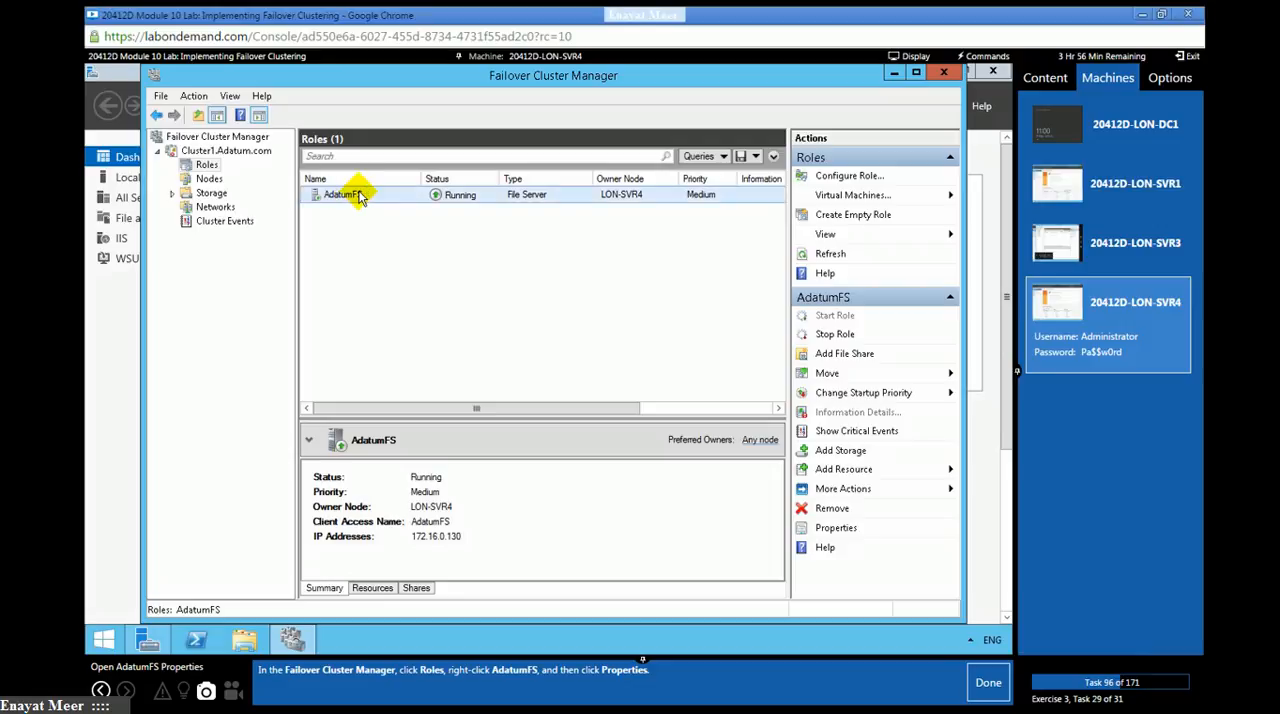
{"action": "right_click", "coordinate": [360, 197]}
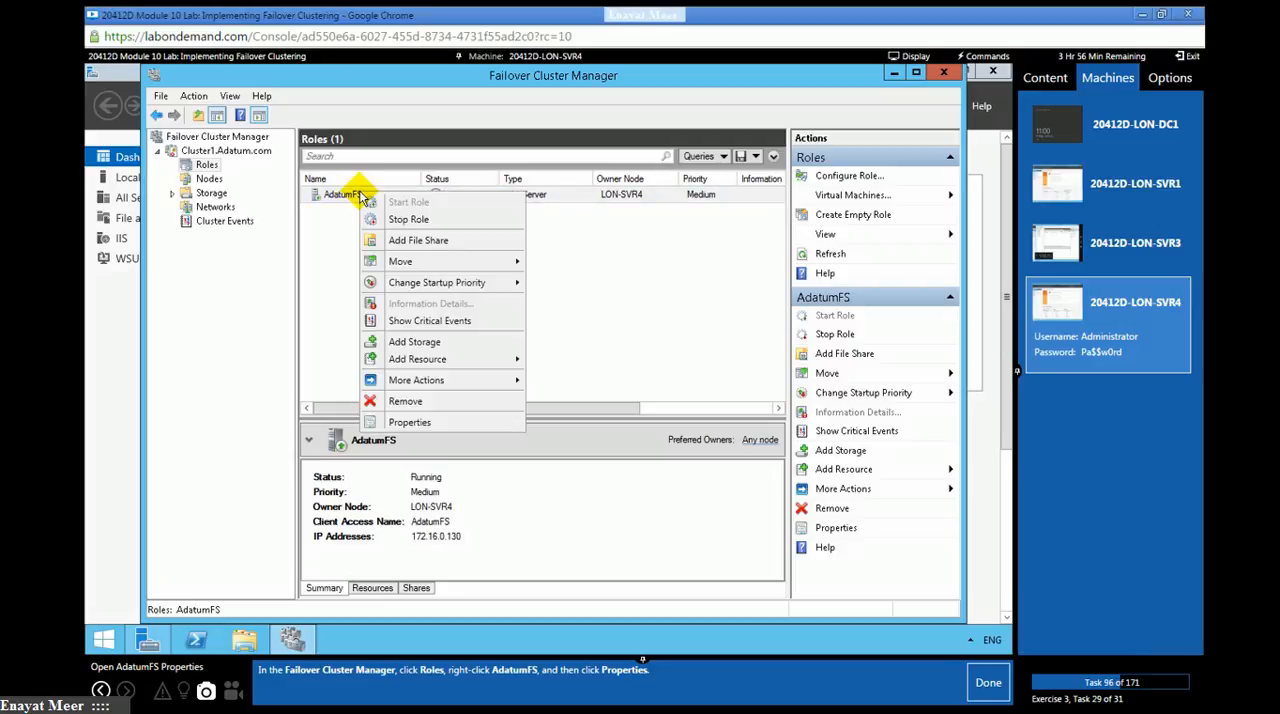
{"action": "left_click", "coordinate": [400, 422]}
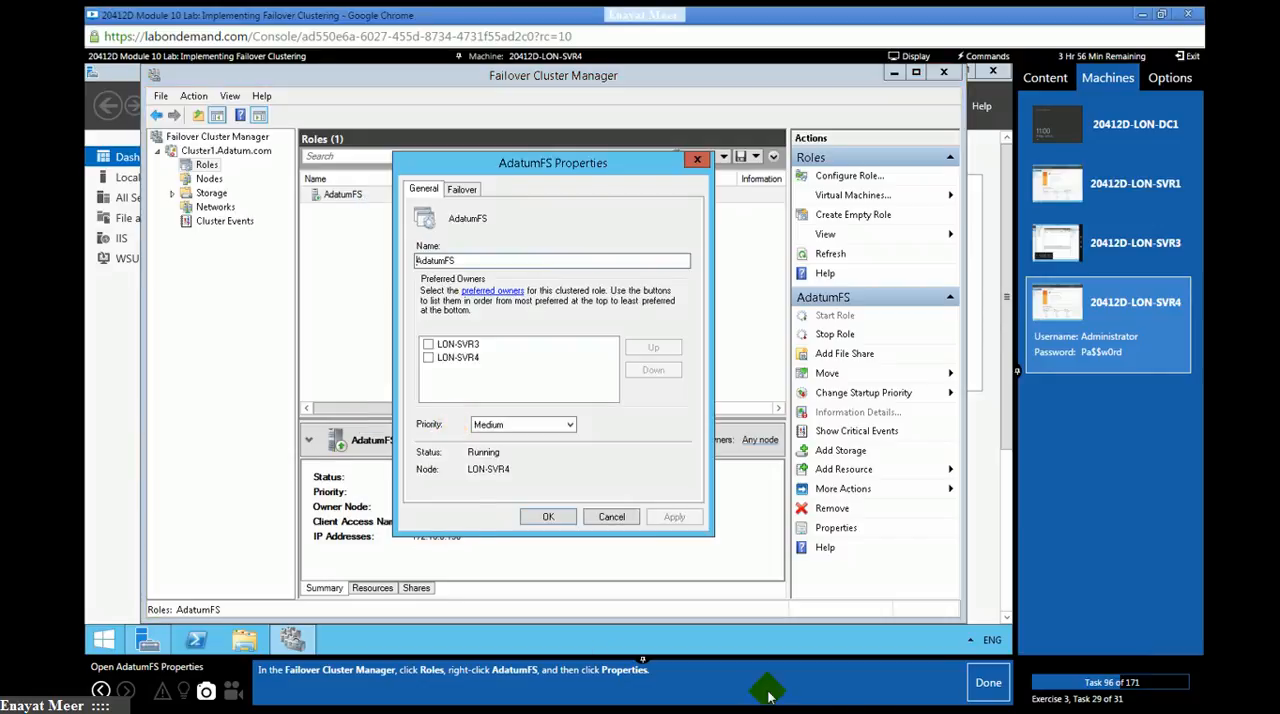
{"action": "left_click", "coordinate": [987, 683]}
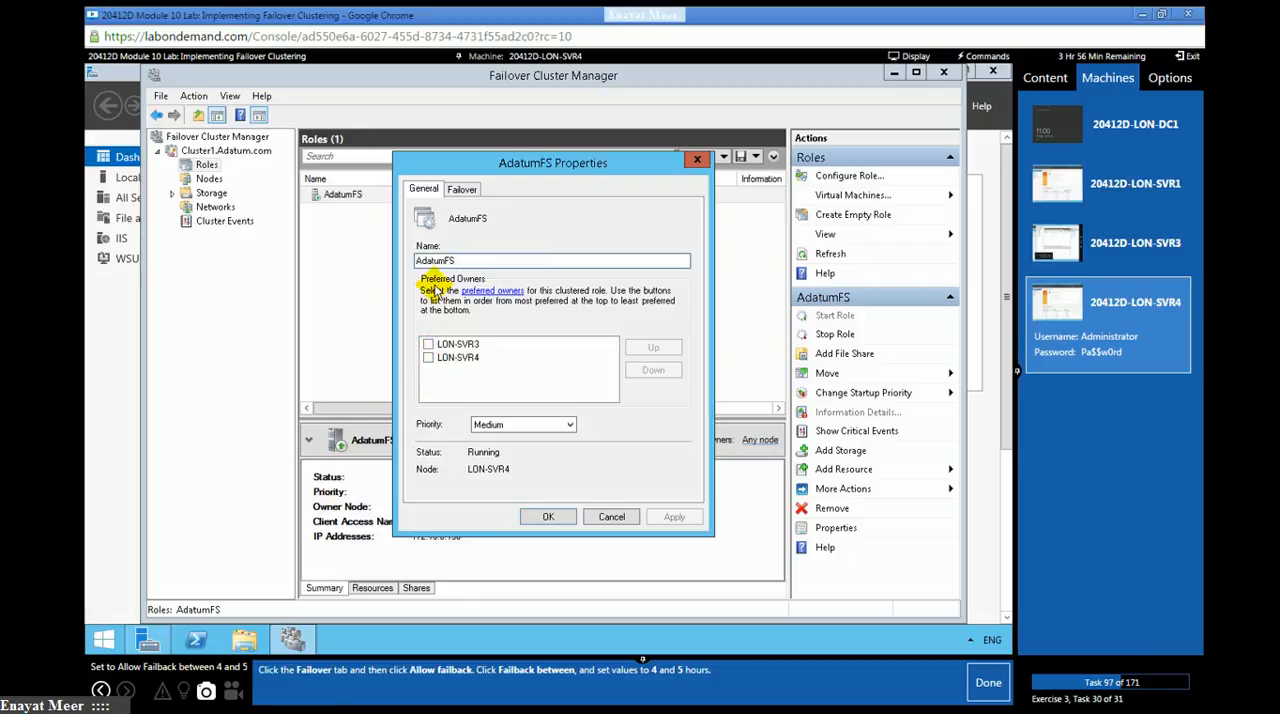
- Allow failback for the AdatumFS role between 4 and 5 hours, and mark lab task 97 as done
{"action": "left_click", "coordinate": [468, 190]}
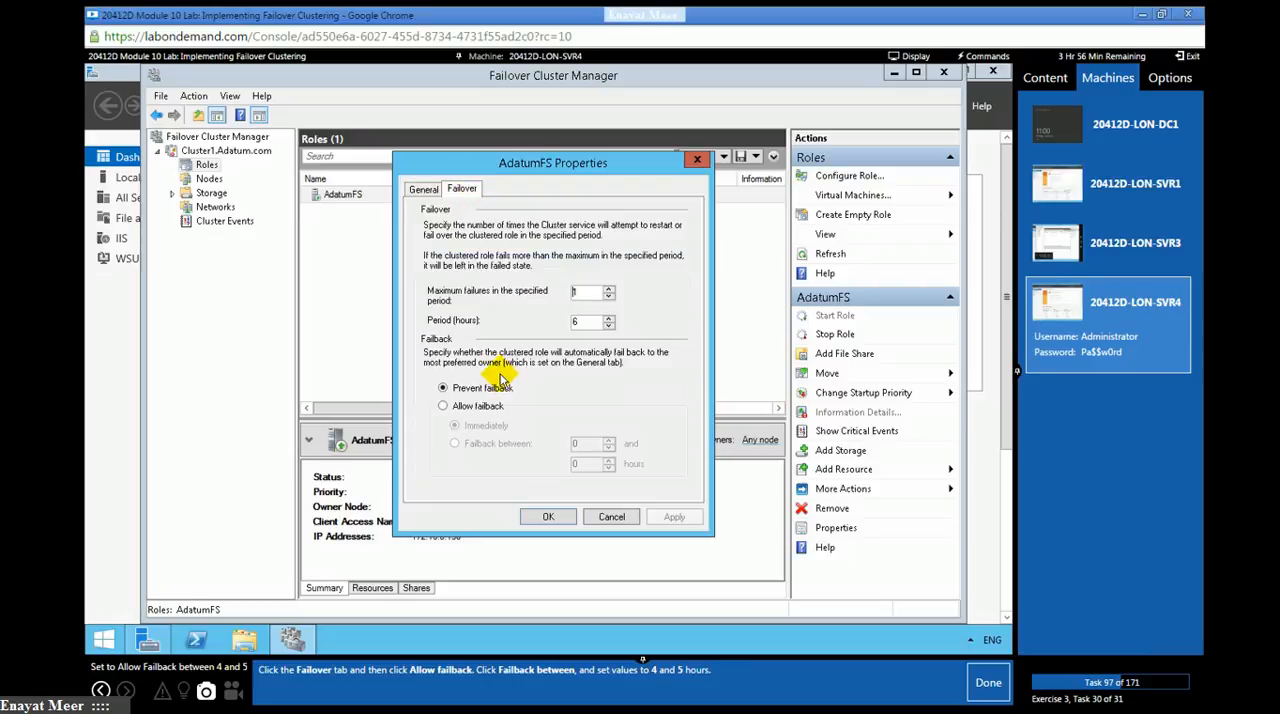
{"action": "left_click", "coordinate": [443, 407]}
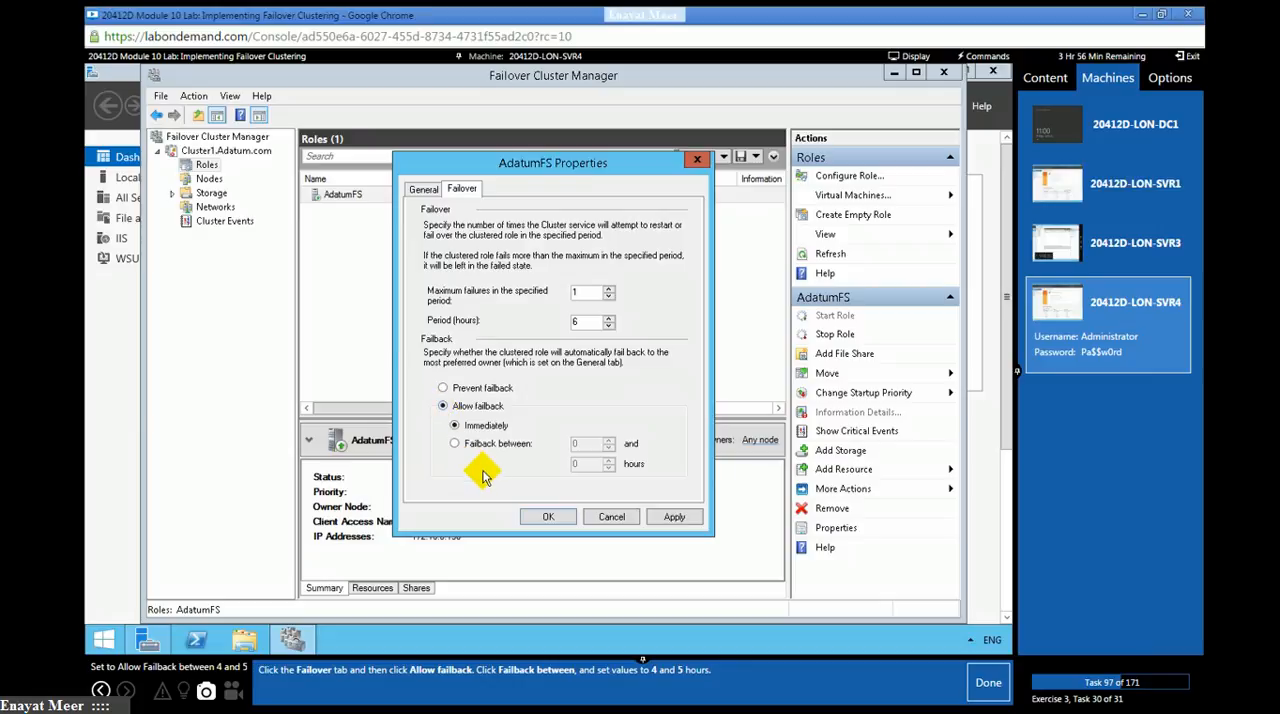
{"action": "left_click", "coordinate": [456, 444]}
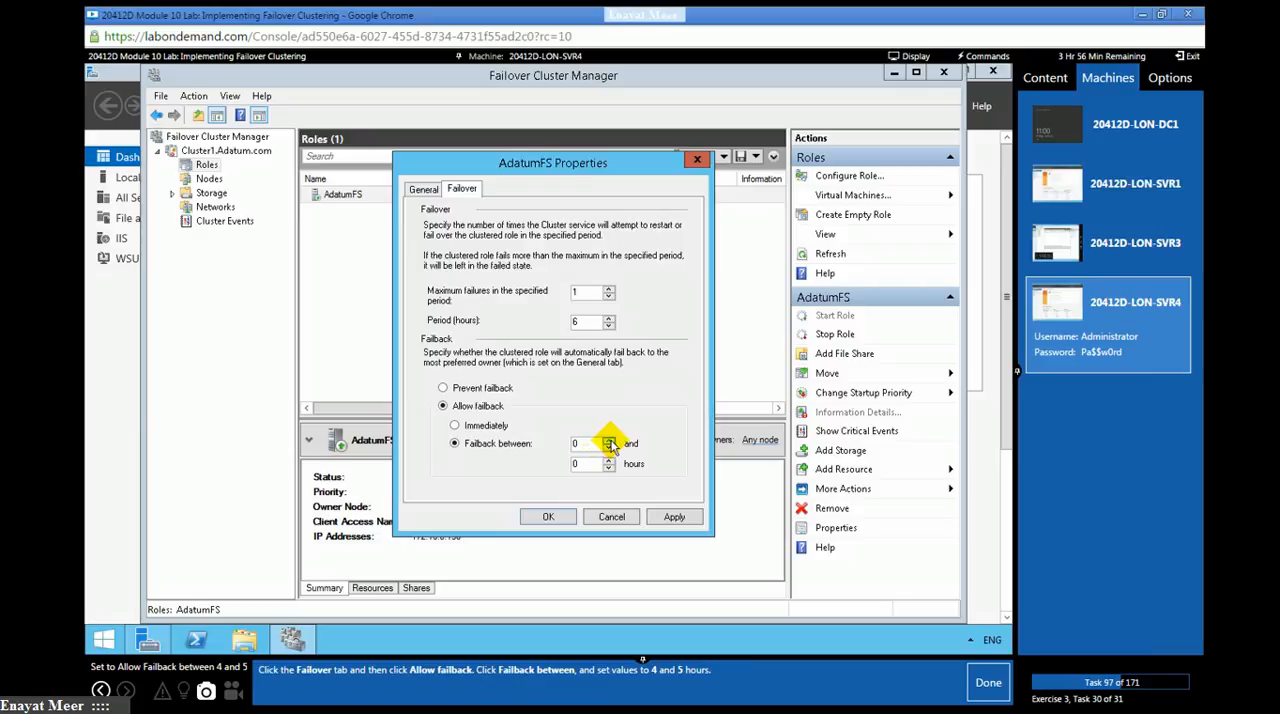
{"action": "left_click", "coordinate": [609, 440]}
{"action": "left_click", "coordinate": [609, 440]}
{"action": "left_click", "coordinate": [609, 440]}
{"action": "left_click", "coordinate": [609, 443]}
{"action": "left_click", "coordinate": [590, 465]}
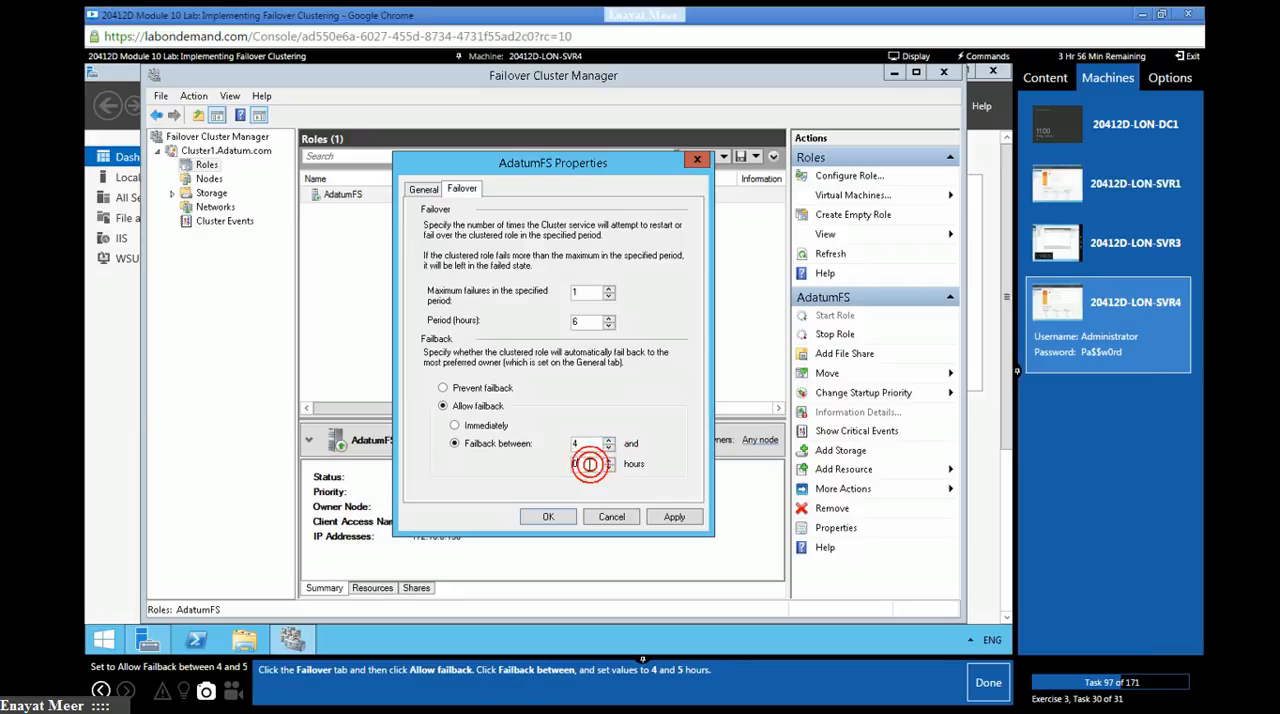
{"action": "type", "text": "5"}
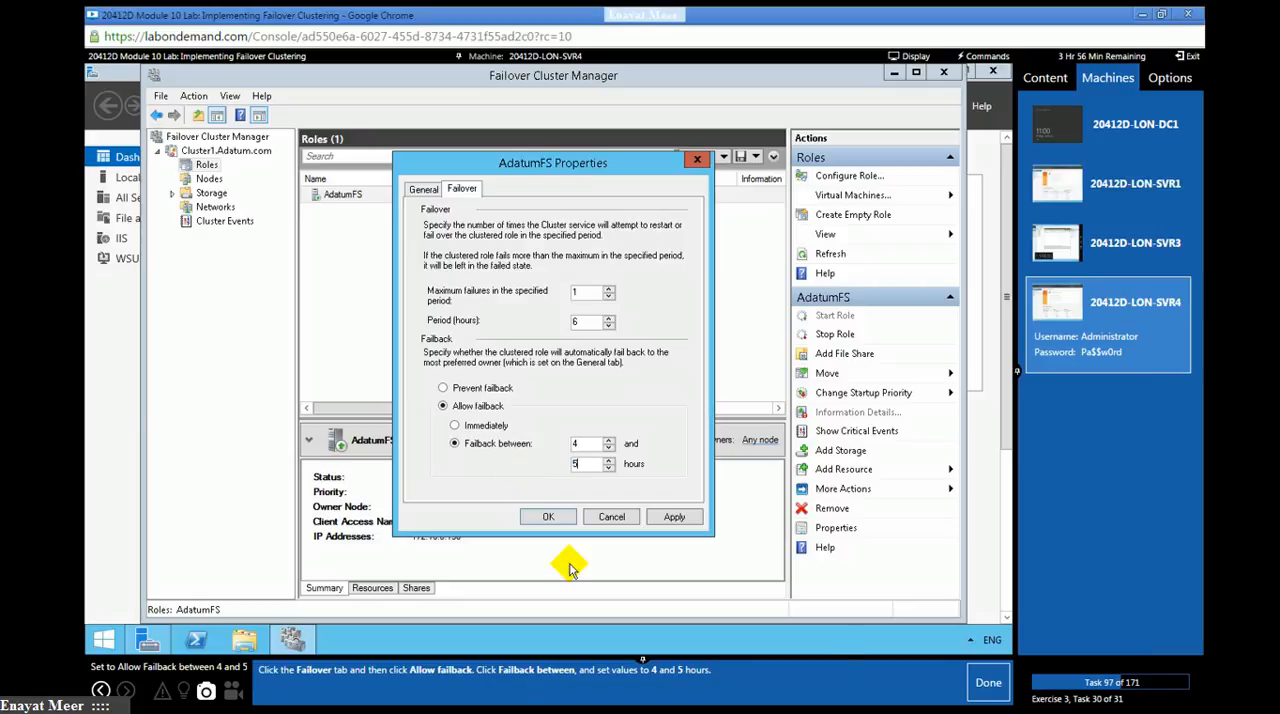
{"action": "left_click", "coordinate": [980, 684]}
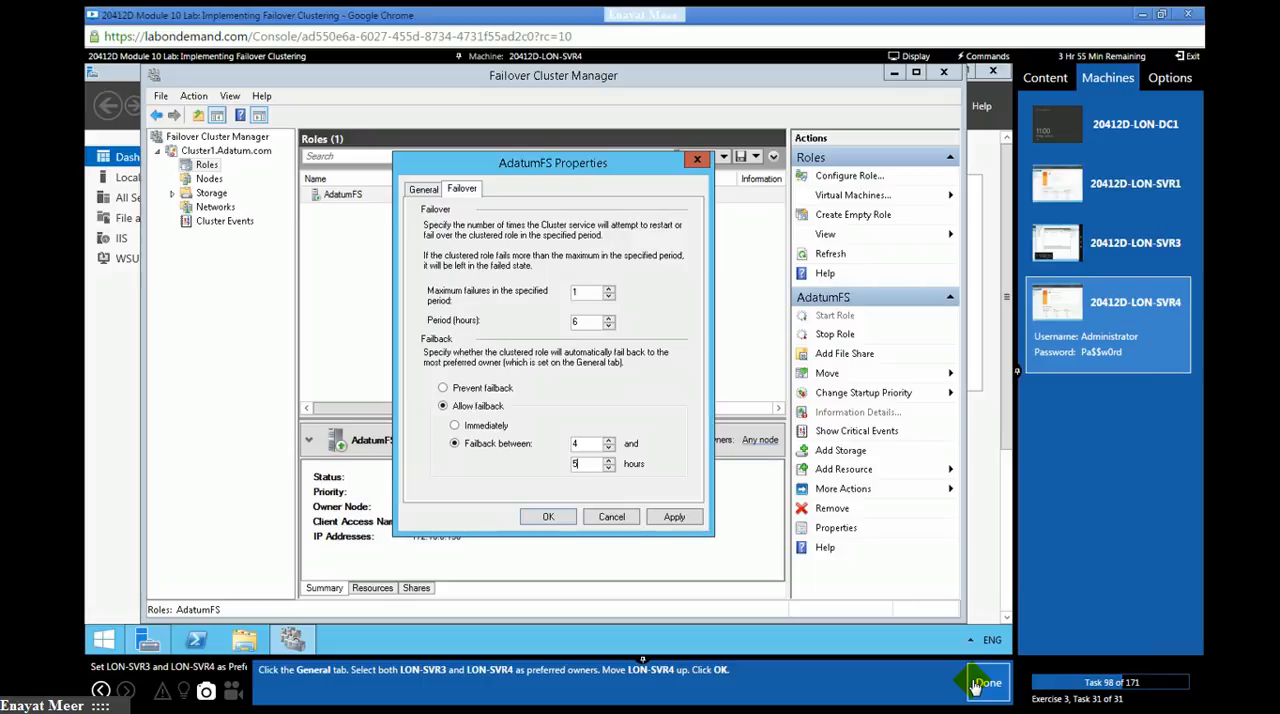
- Select LON-SVR3 and LON-SVR4 as preferred owners of AdatumFS, move LON-SVR4 up, and apply the role properties
{"action": "left_click", "coordinate": [423, 189]}
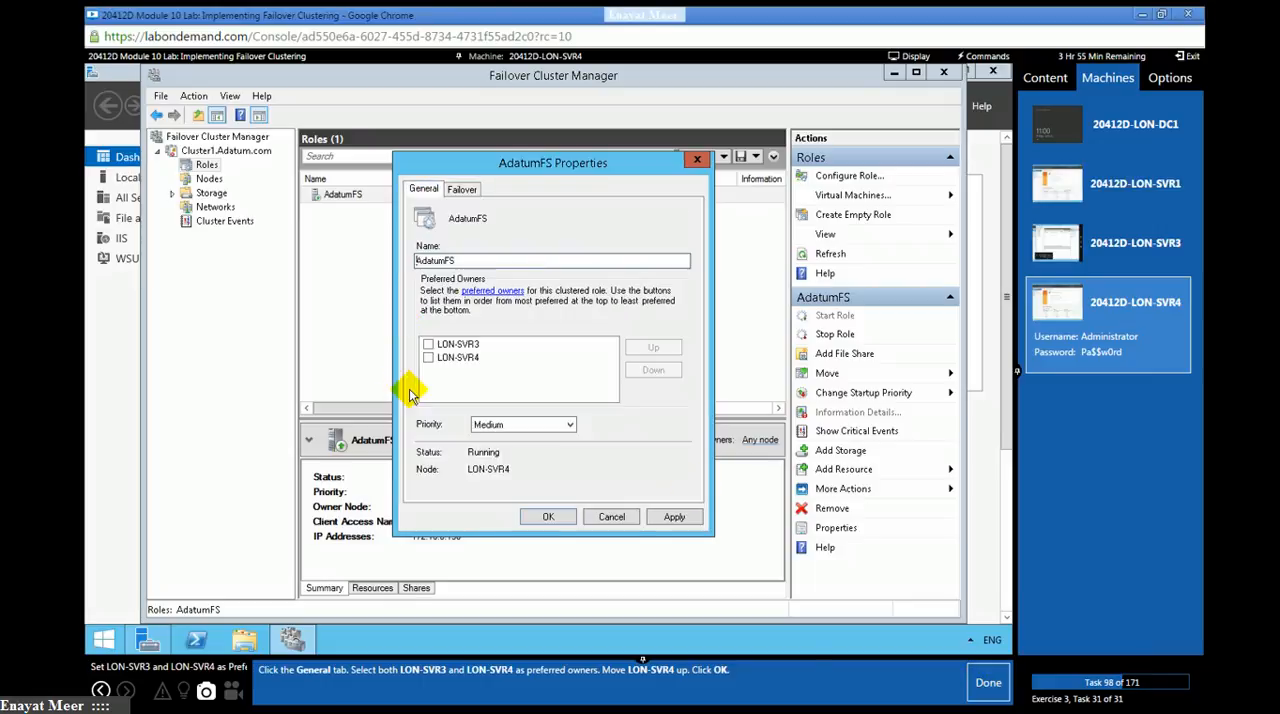
{"action": "left_click", "coordinate": [428, 344]}
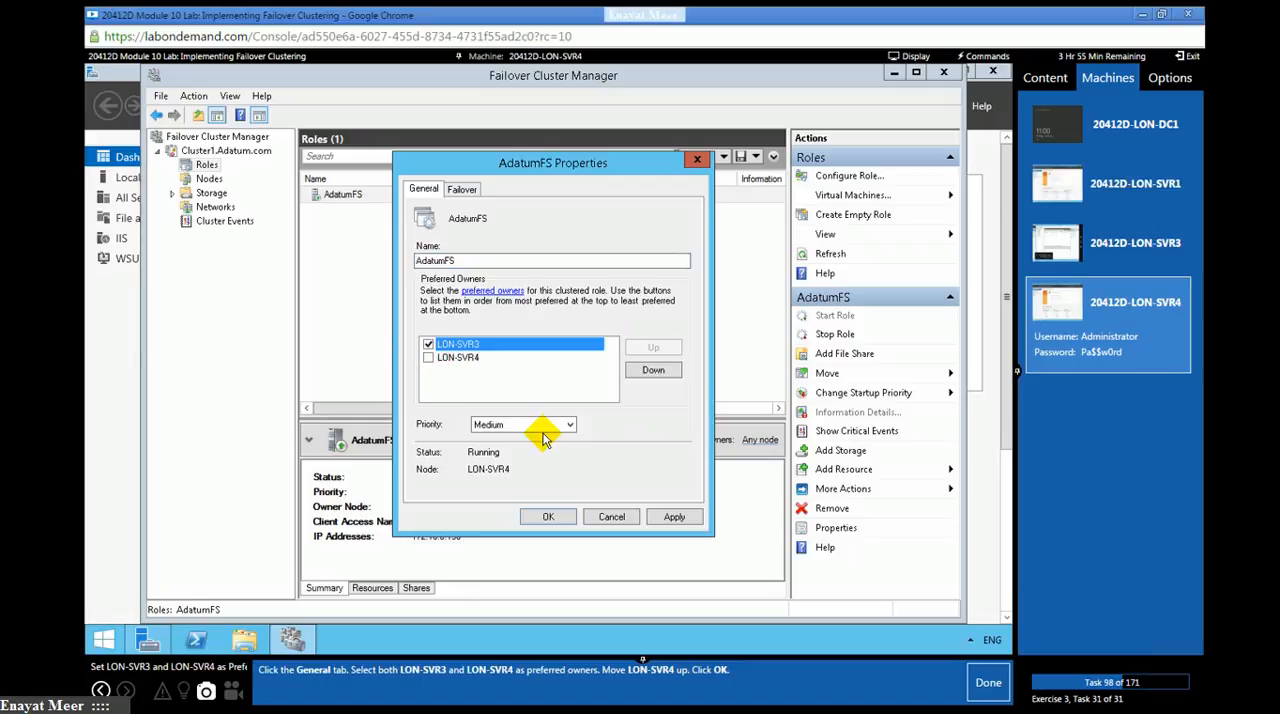
{"action": "left_click", "coordinate": [428, 357]}
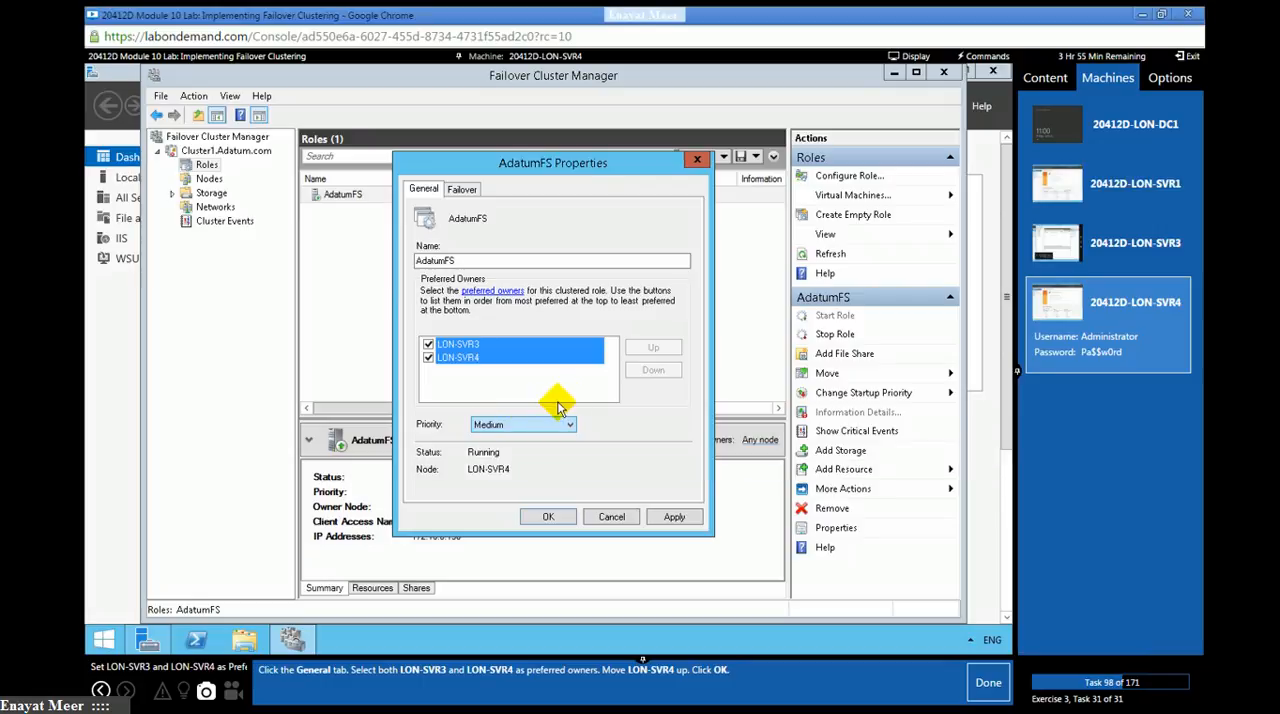
{"action": "left_click", "coordinate": [471, 358]}
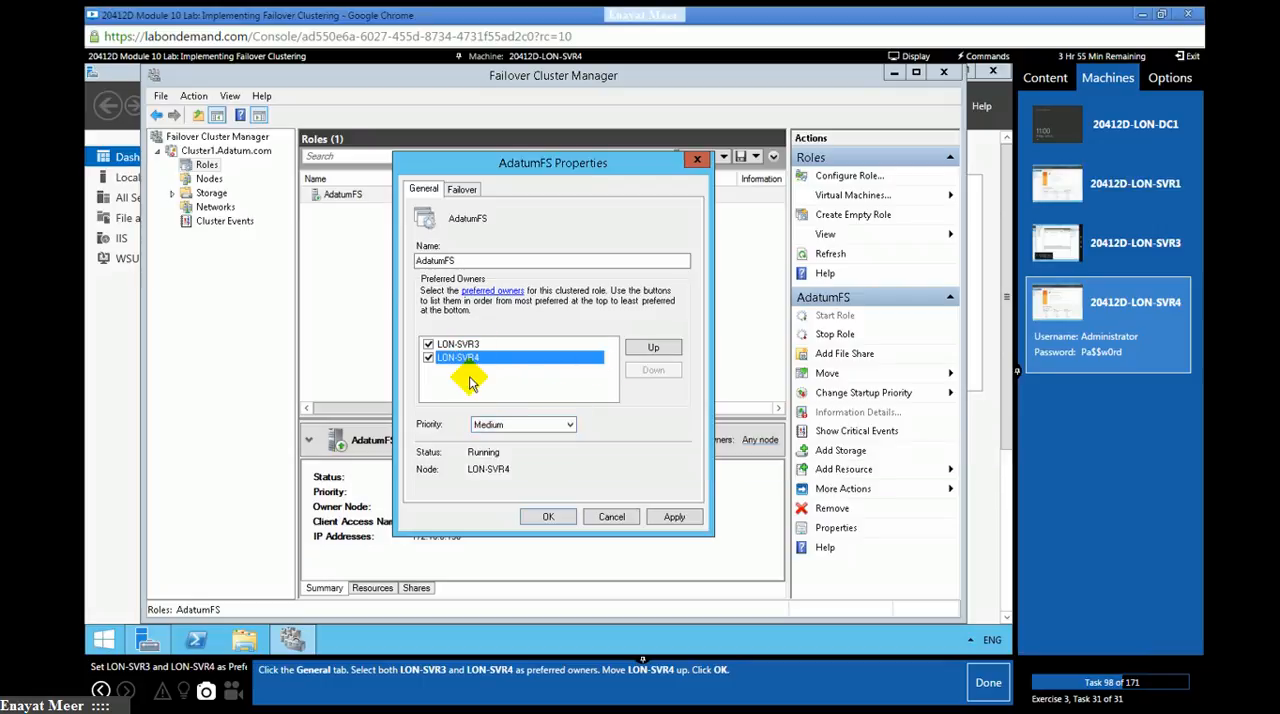
{"action": "left_click", "coordinate": [651, 350]}
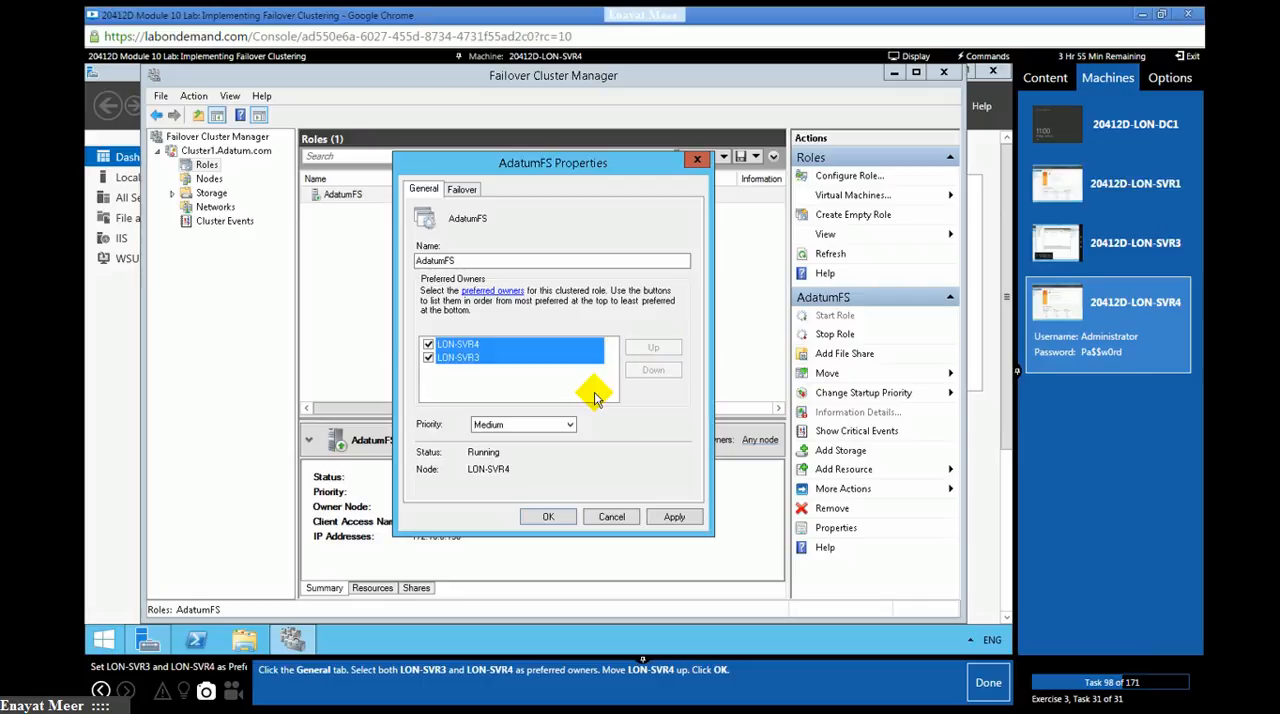
{"action": "left_click", "coordinate": [550, 515]}
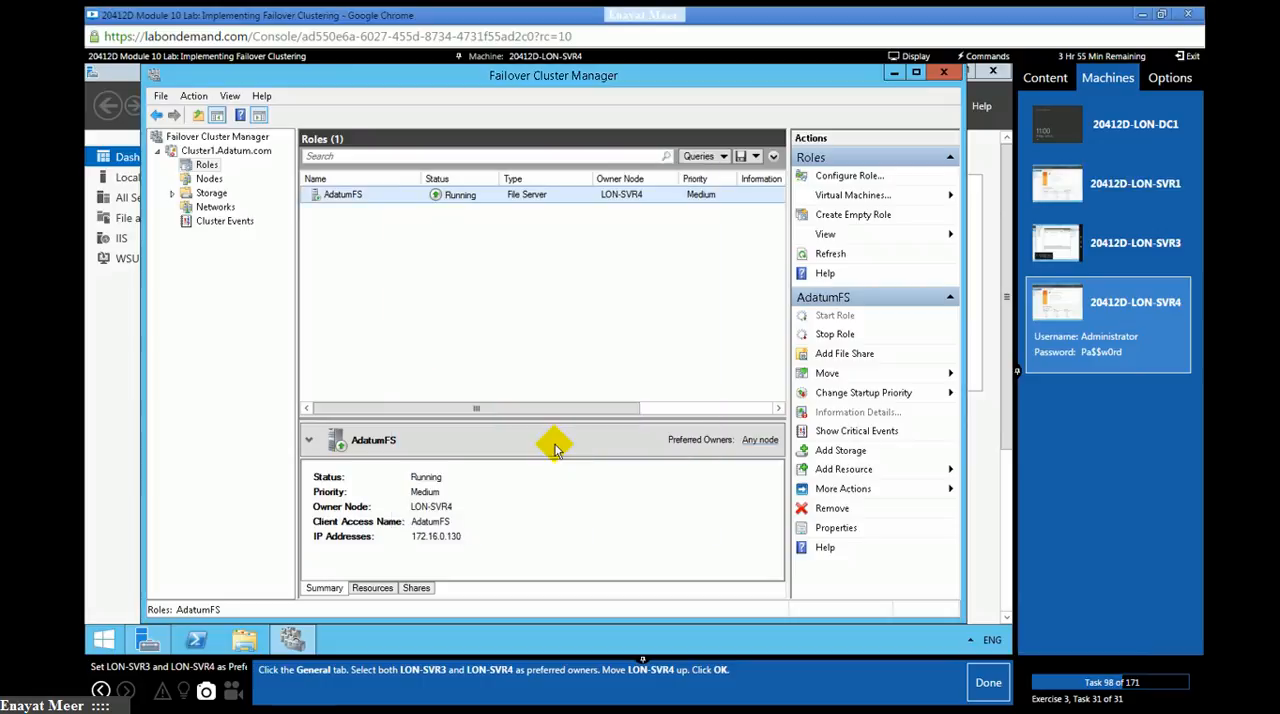
- Mark lab task 98 as done and continue to the exercise on validating the highly available file server deployment
{"action": "left_click", "coordinate": [988, 682]}
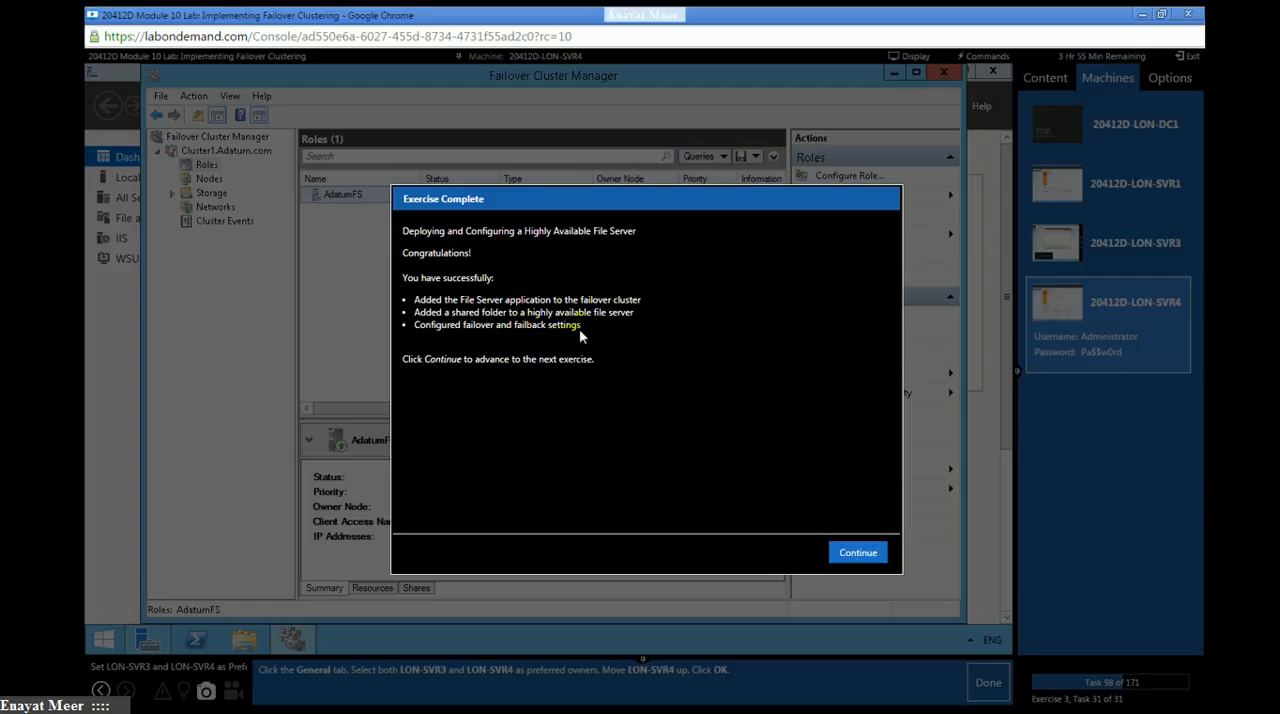
{"action": "left_click", "coordinate": [864, 553]}
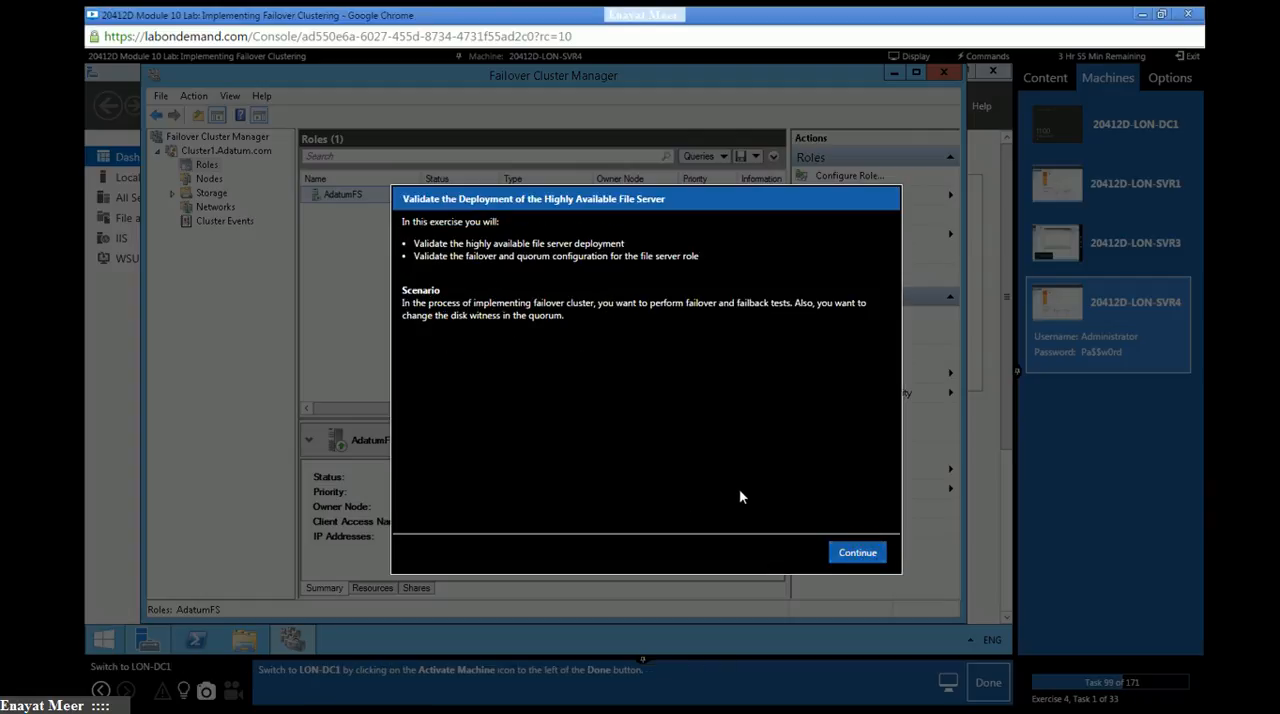
{"action": "left_click", "coordinate": [862, 556]}
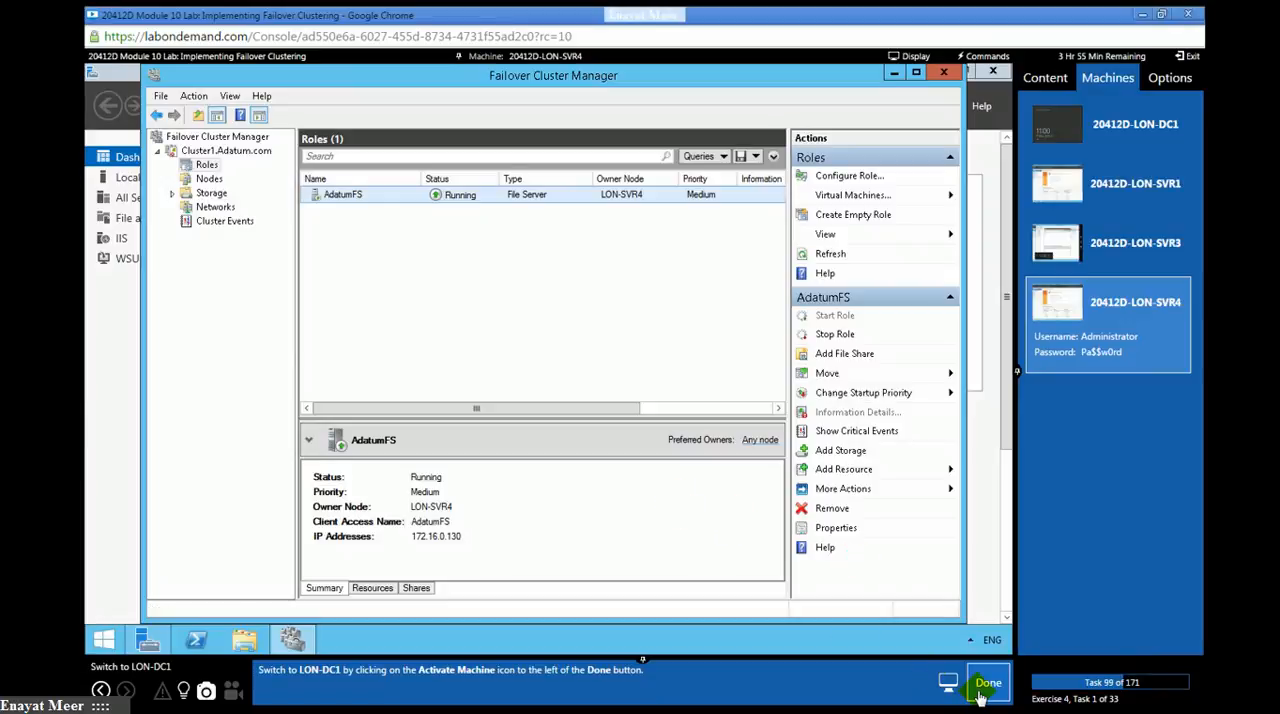
- Switch to the LON-DC1 machine and bring up its Windows sign-in screen, marking lab tasks 99 and 100 as done
{"action": "left_click", "coordinate": [1148, 135]}
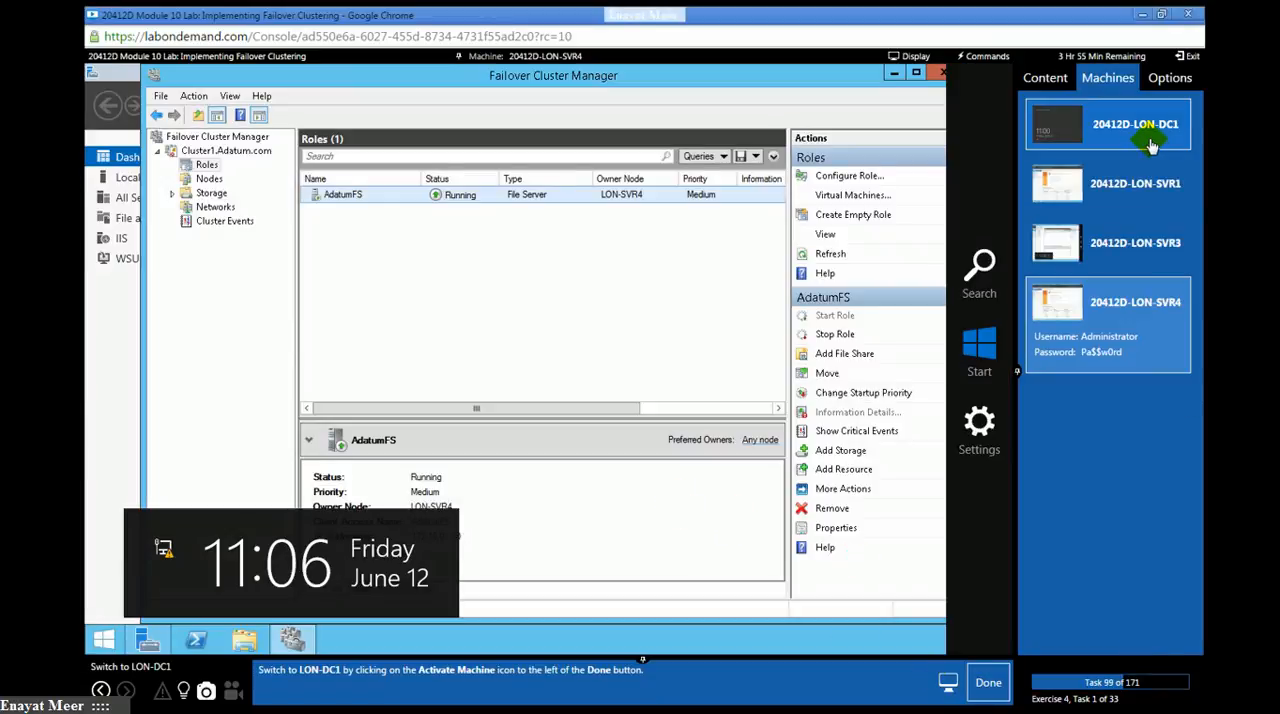
{"action": "left_click", "coordinate": [988, 683]}
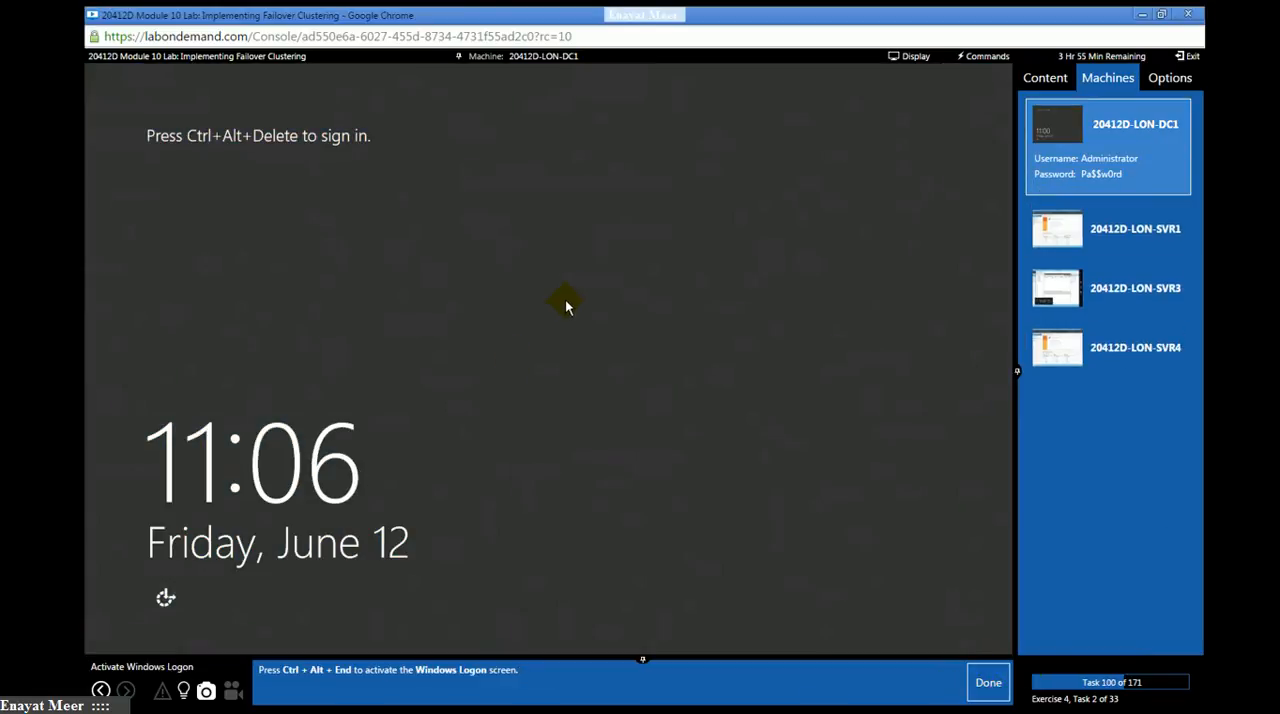
{"action": "left_click", "coordinate": [970, 58]}
{"action": "left_click", "coordinate": [972, 70]}
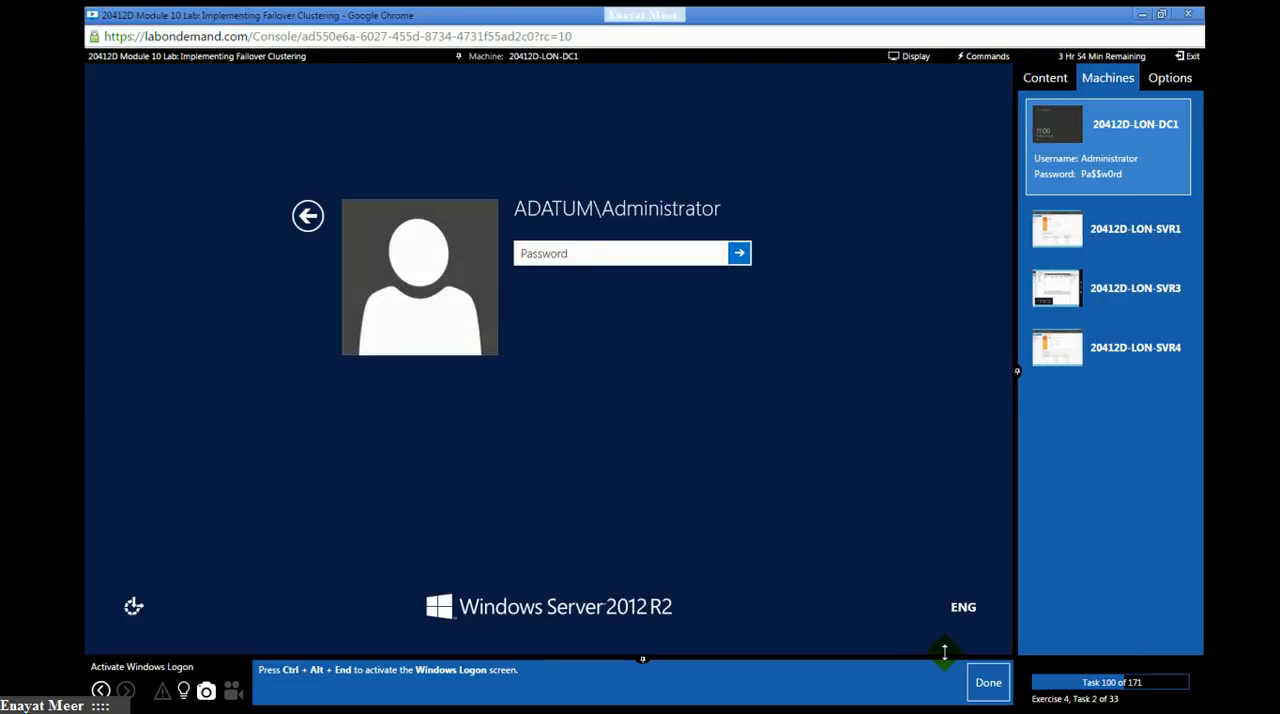
{"action": "left_click", "coordinate": [989, 686]}
- Sign in to LON-DC1 as ADATUM\Administrator with the account password, and mark lab task 101 as done
{"action": "left_click", "coordinate": [654, 253]}
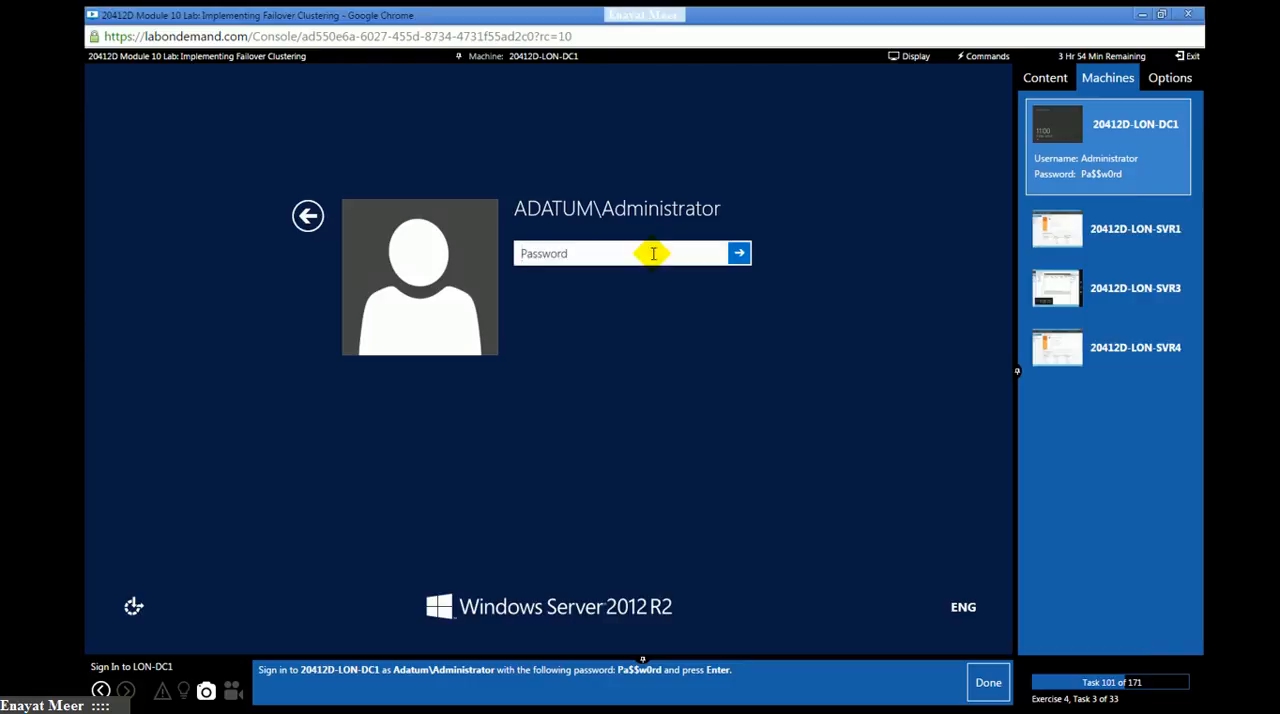
{"action": "type", "text": "Pa$$w"}
{"action": "left_click", "coordinate": [739, 253]}
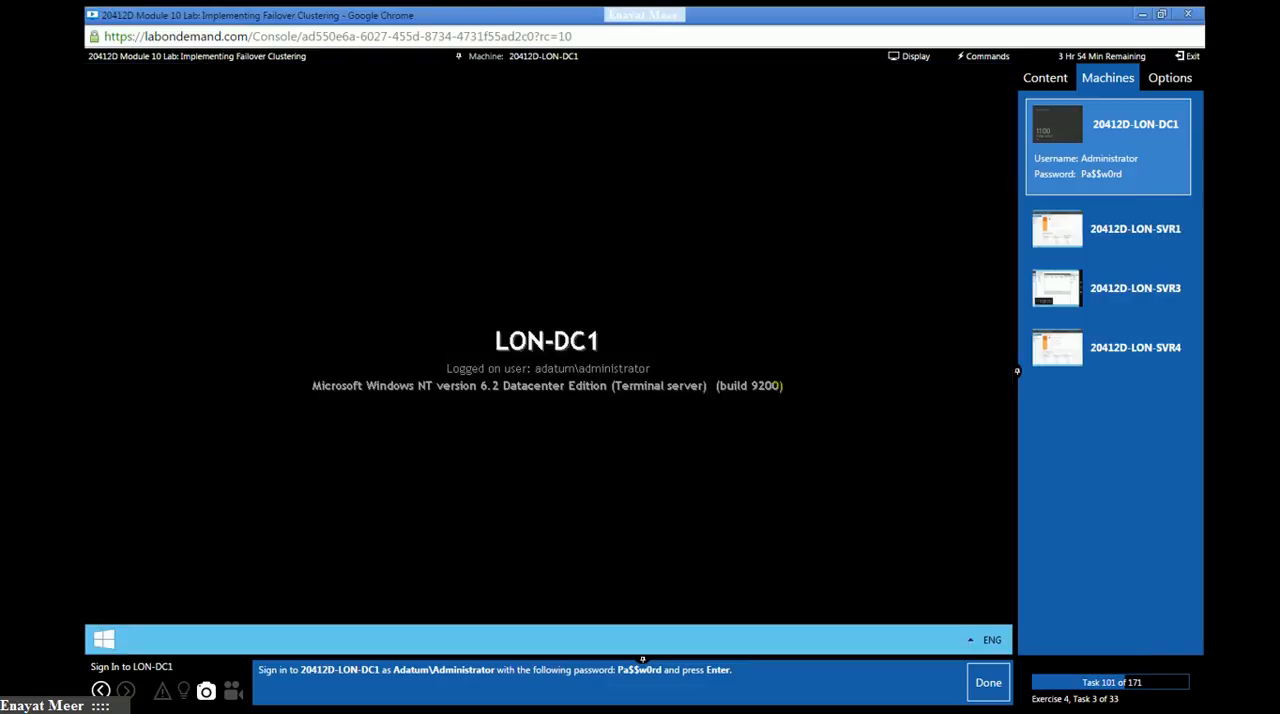
{"action": "left_click", "coordinate": [987, 684]}
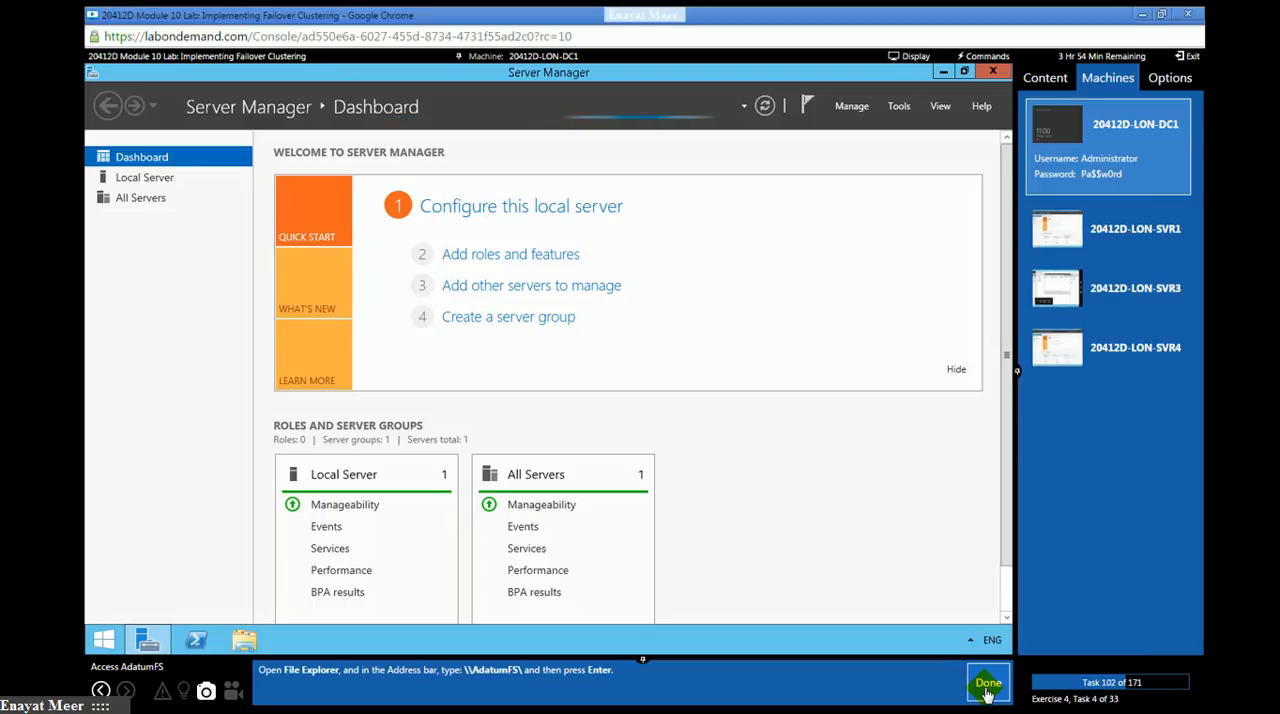
- Open the network location \\AdatumFS\ in File Explorer and mark lab task 102 as done
{"action": "left_click", "coordinate": [246, 642]}
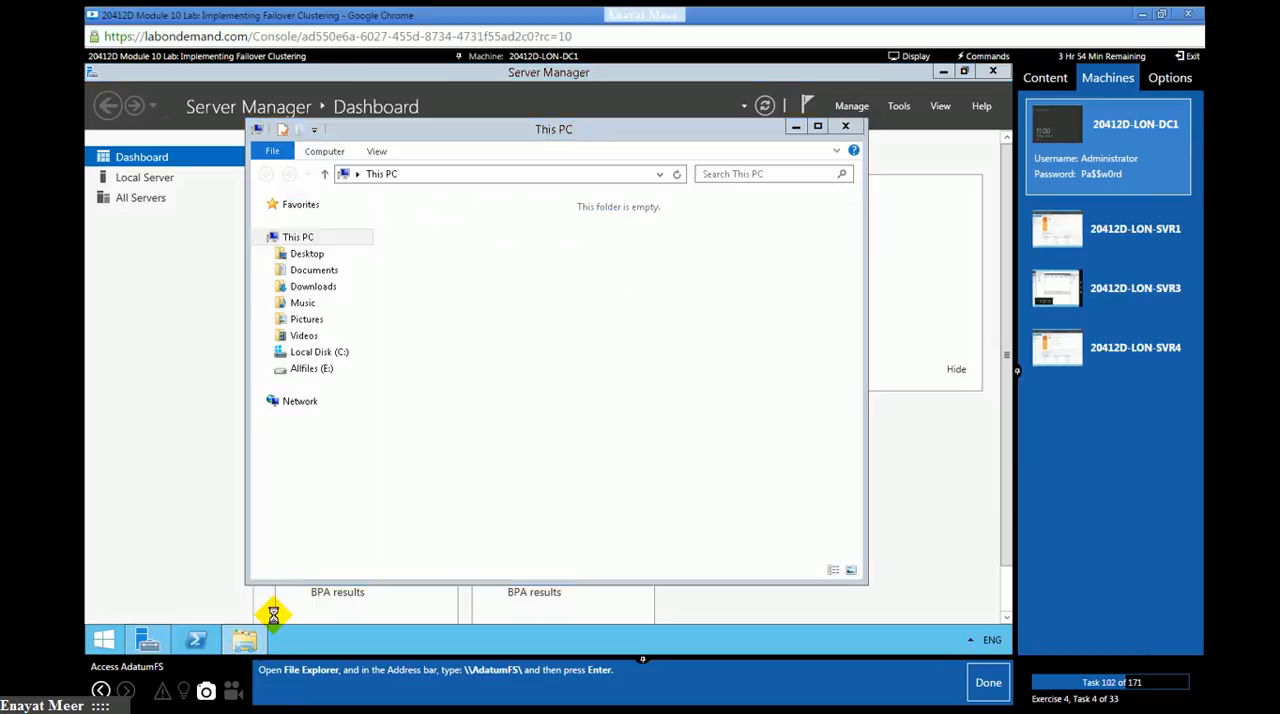
{"action": "left_click", "coordinate": [480, 173]}
{"action": "type", "text": "\\\\"}
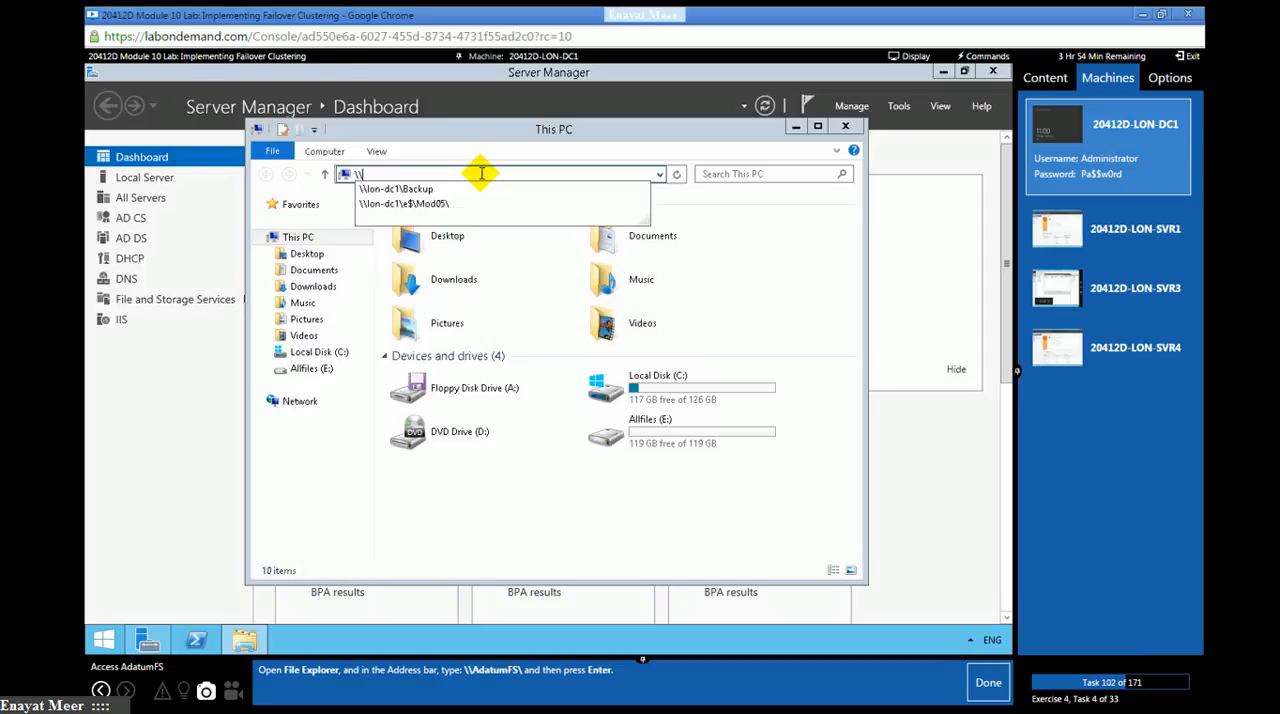
{"action": "type", "text": "AdatumFS\\"}
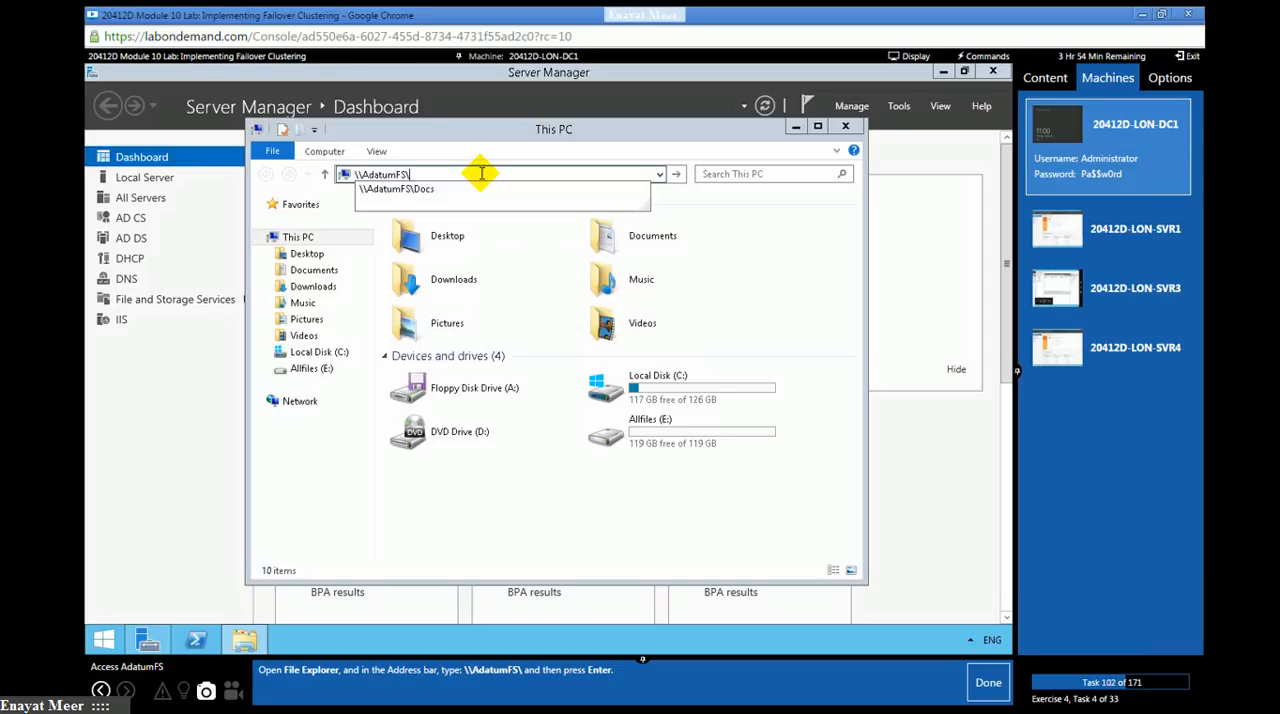
{"action": "key", "text": "Return"}
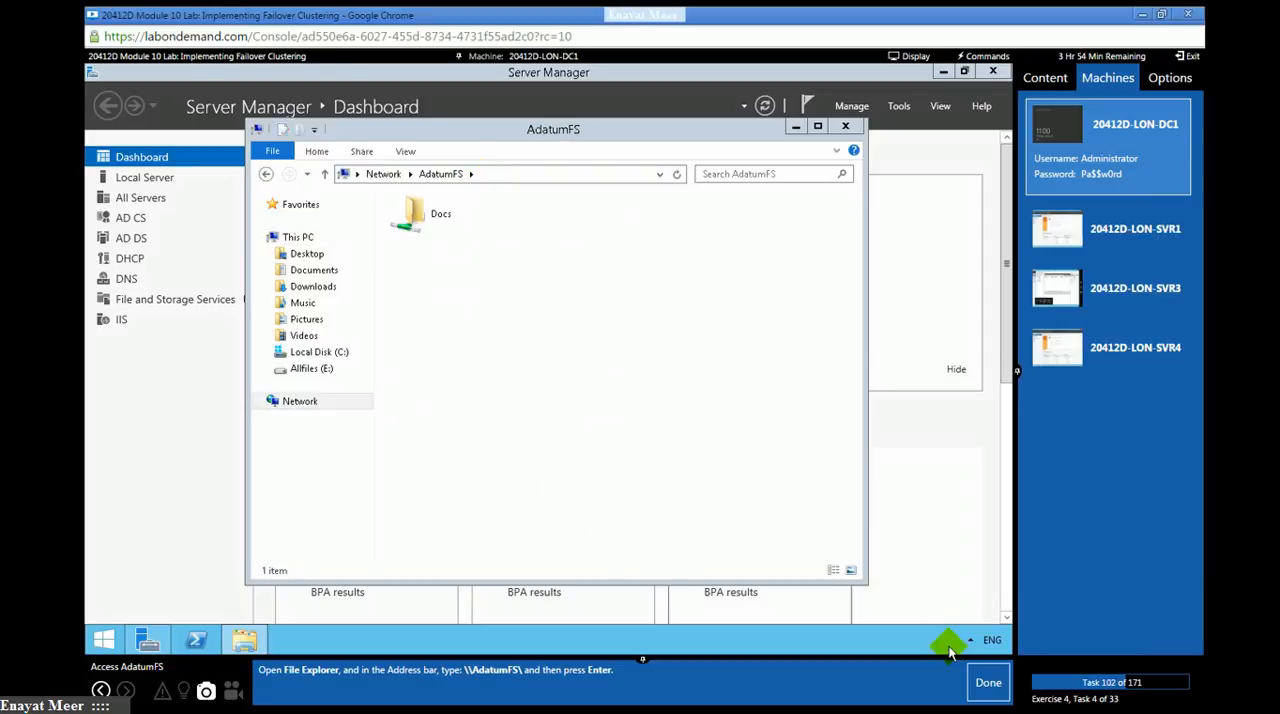
{"action": "left_click", "coordinate": [985, 683]}
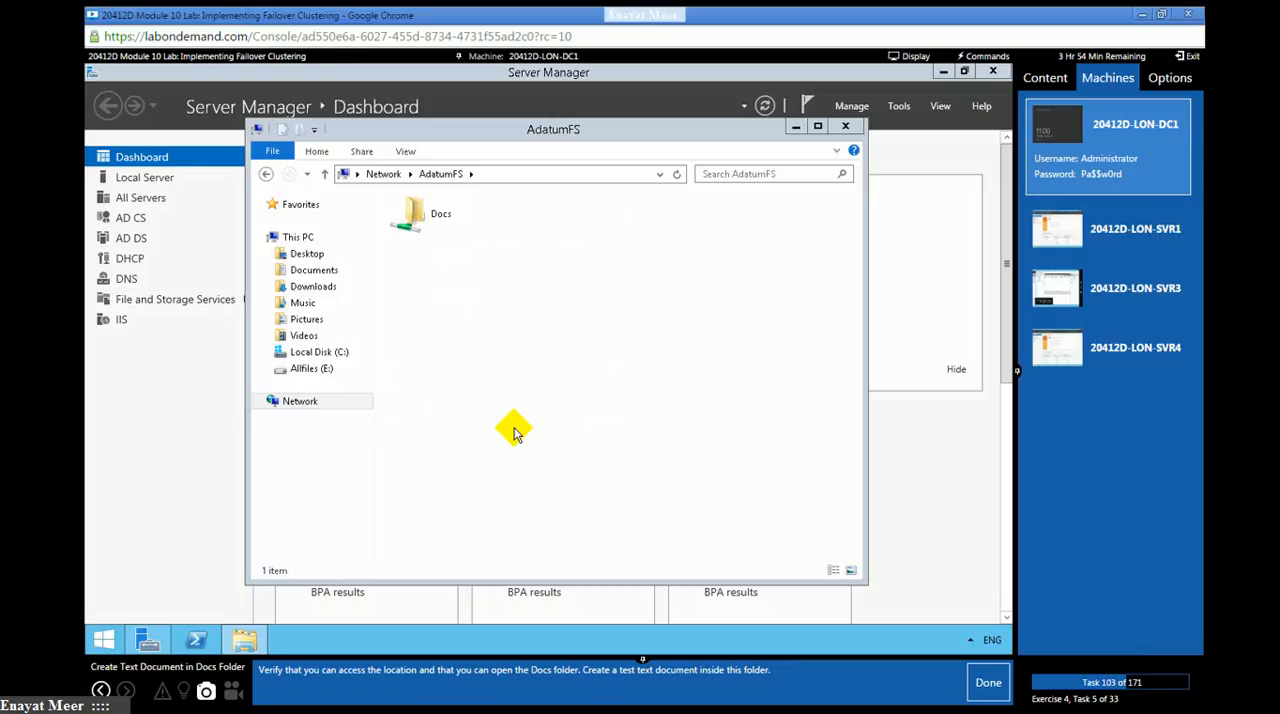
- Open the Docs share and create a text document in it with the default name
{"action": "double_click", "coordinate": [412, 214]}
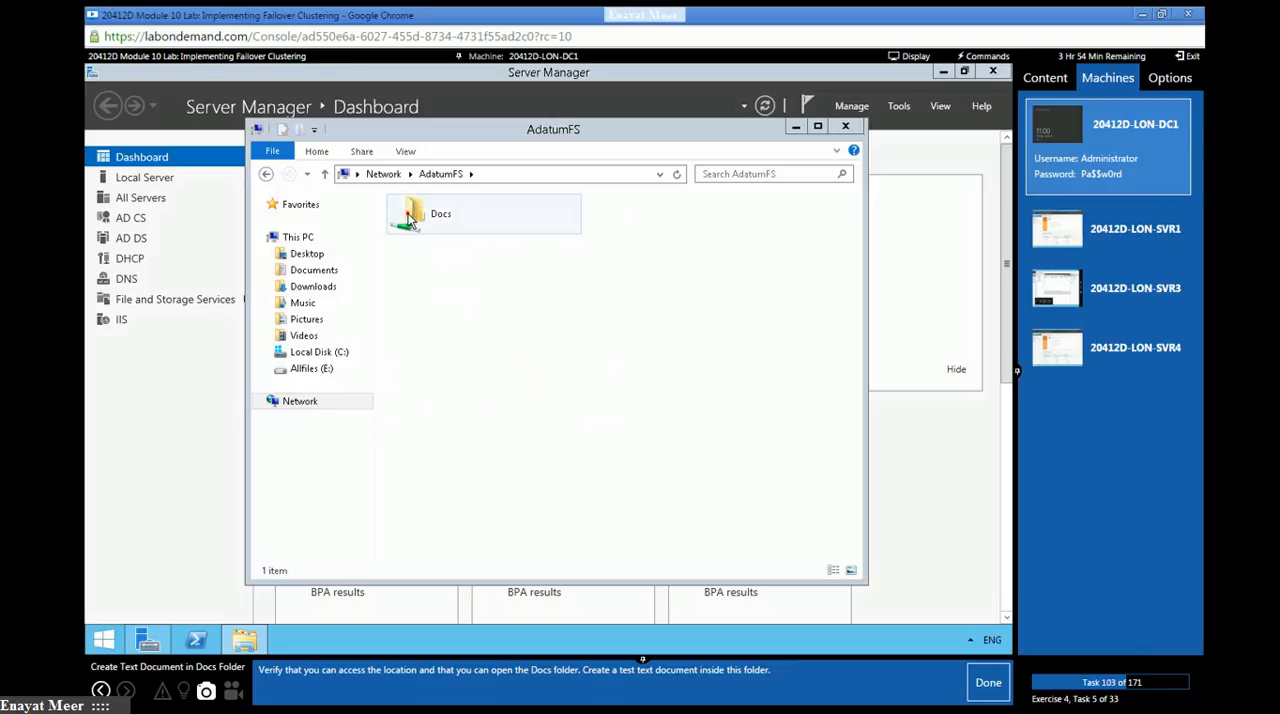
{"action": "right_click", "coordinate": [486, 312]}
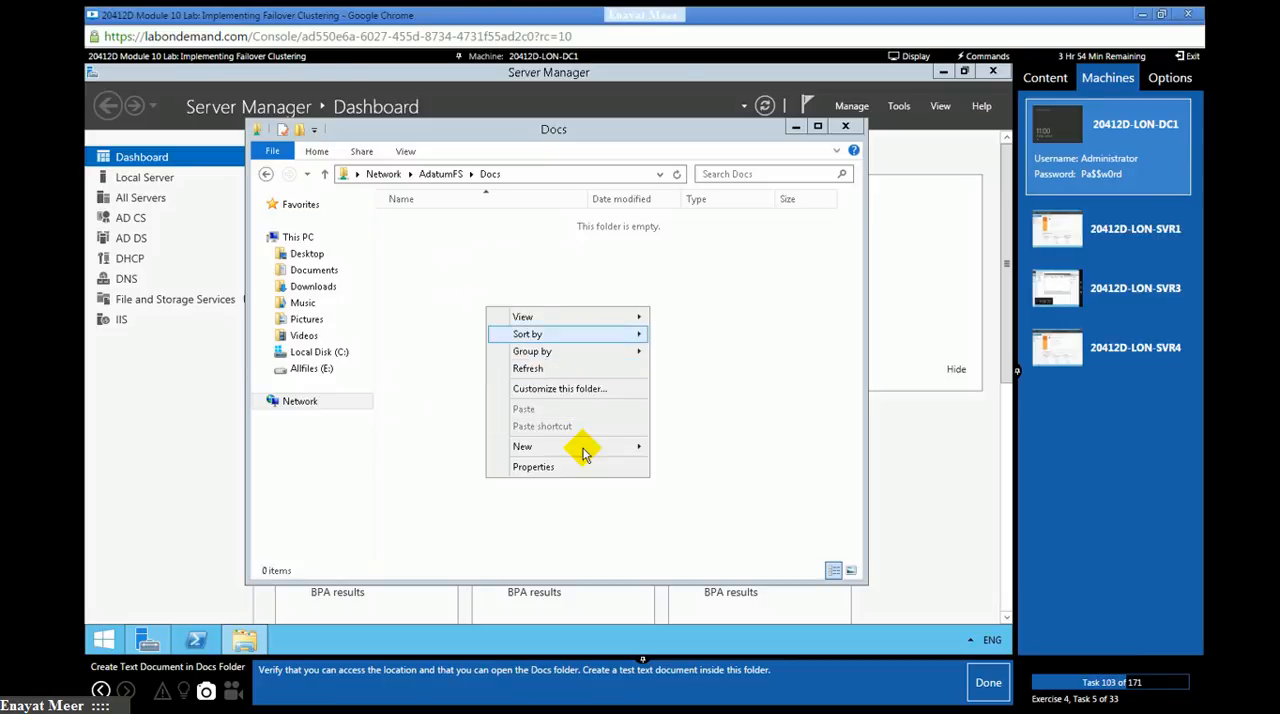
{"action": "mouse_move", "coordinate": [584, 454]}
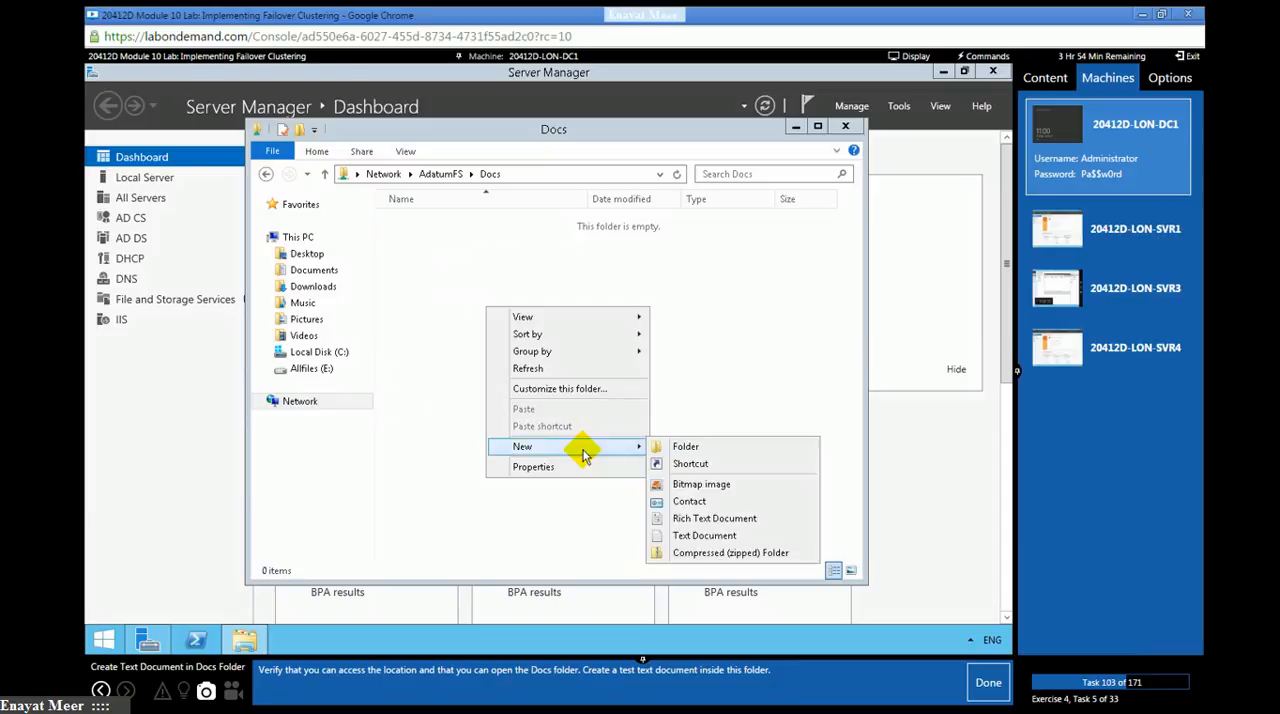
{"action": "left_click", "coordinate": [697, 537]}
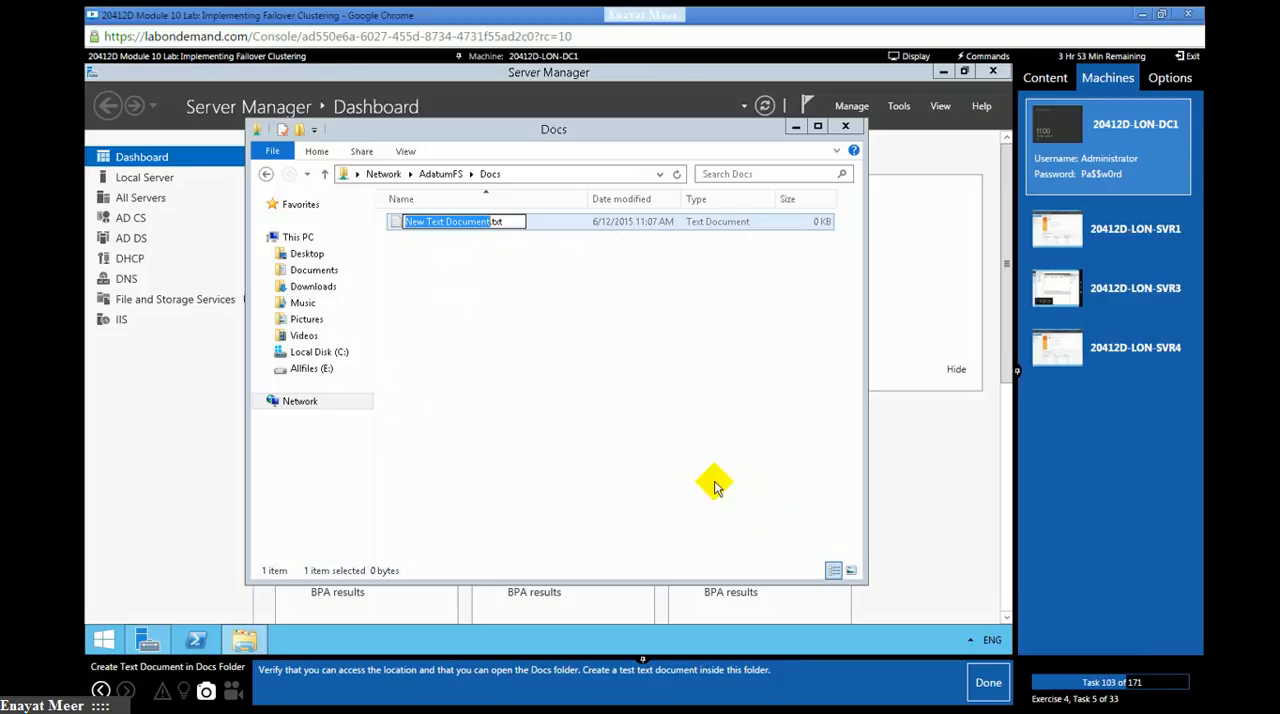
{"action": "left_click", "coordinate": [700, 477]}
- Write a line starting with "This is test" in New Text Document.txt, save and close it, and mark lab task 103 as done
{"action": "double_click", "coordinate": [446, 221]}
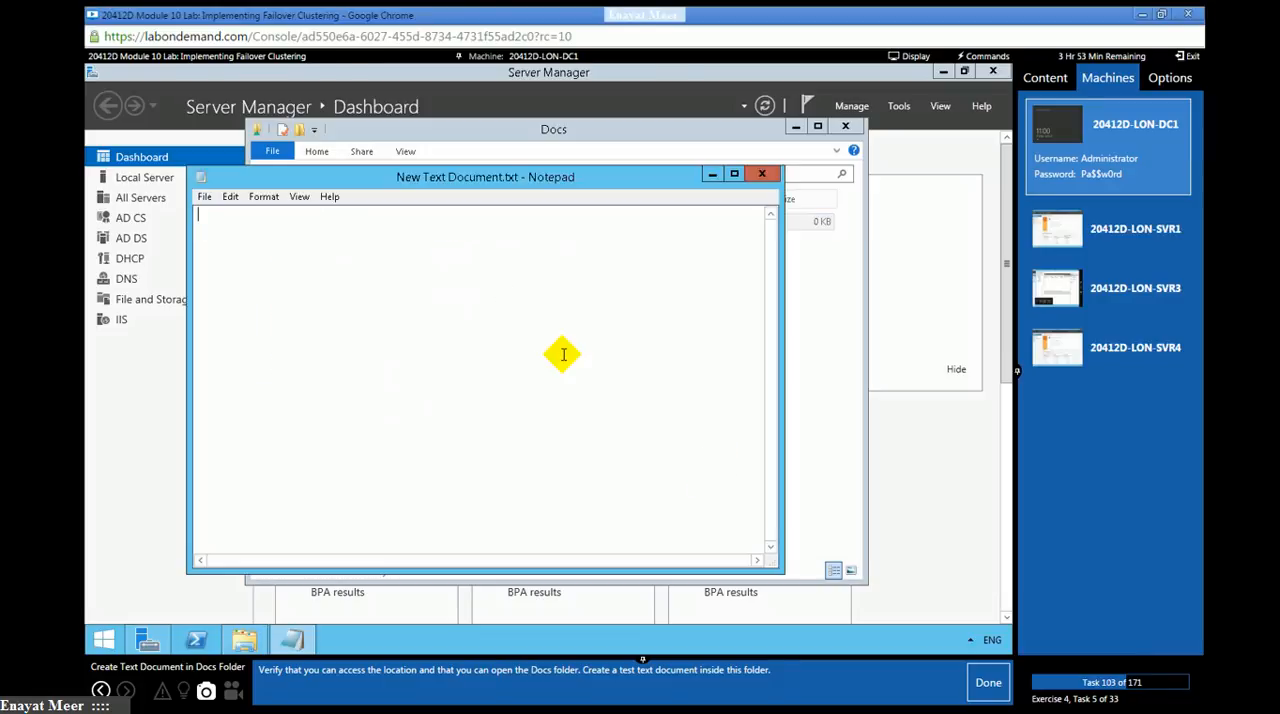
{"action": "type", "text": "This is test:::::::::::::::::::::::::Meer"}
{"action": "left_click", "coordinate": [763, 176]}
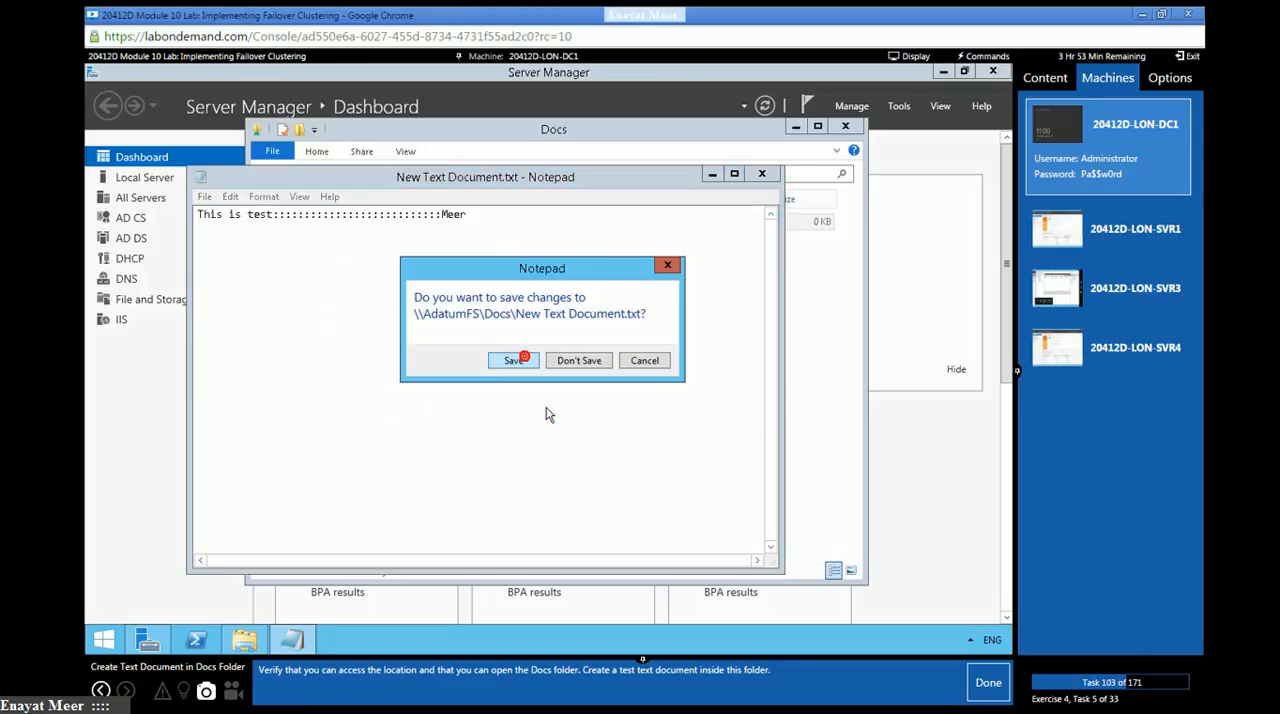
{"action": "key", "text": "Return"}
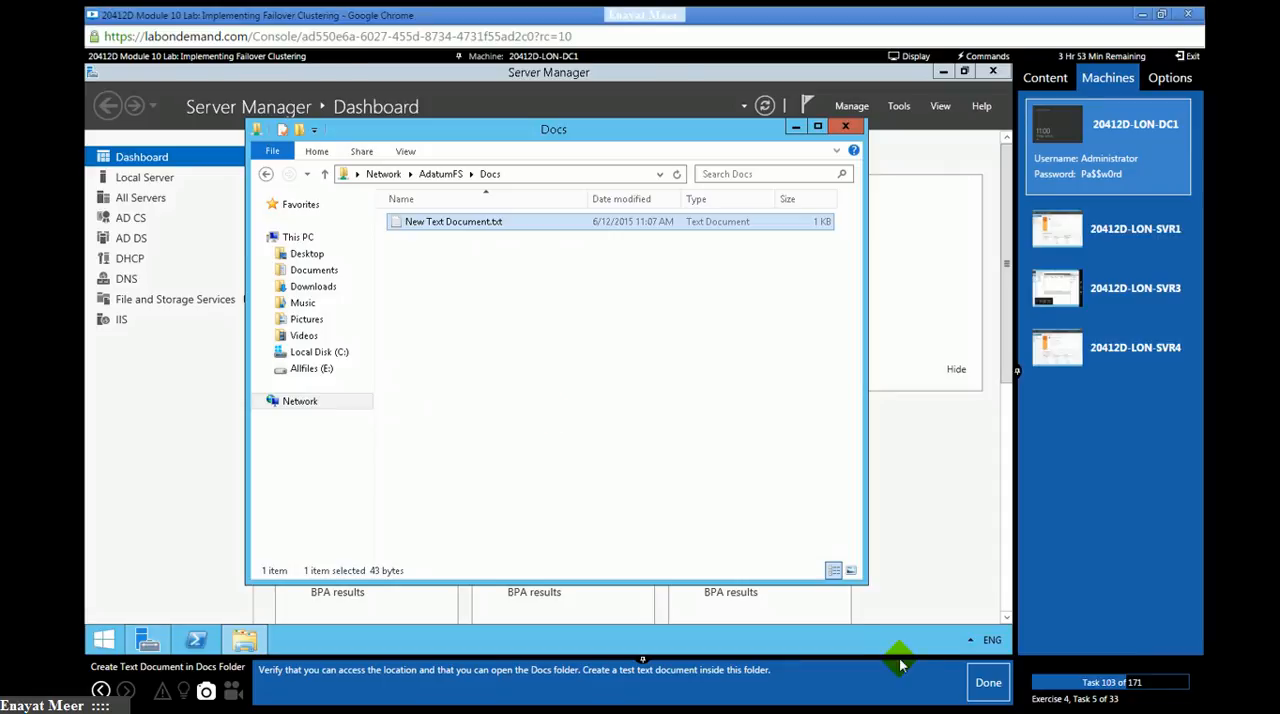
{"action": "left_click", "coordinate": [975, 684]}
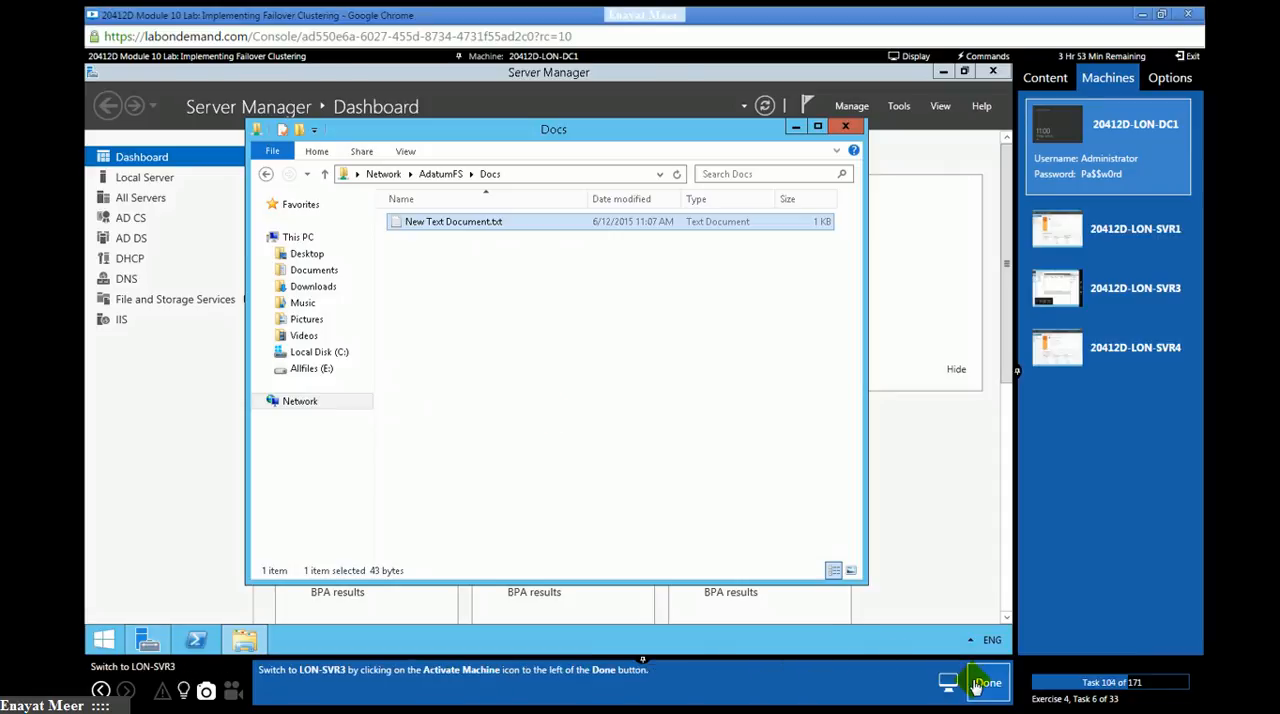
- Switch to the LON-SVR3 machine and mark lab task 104 as done
{"action": "left_click", "coordinate": [1133, 298]}
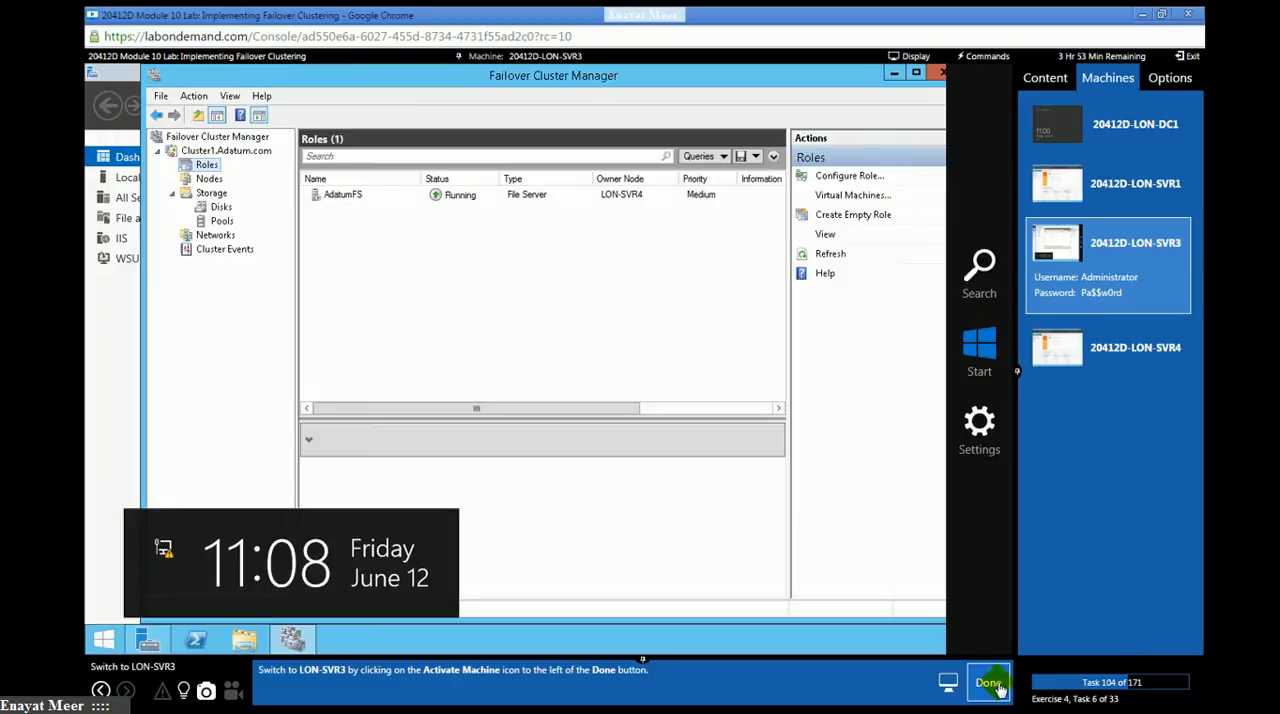
{"action": "left_click", "coordinate": [996, 684]}
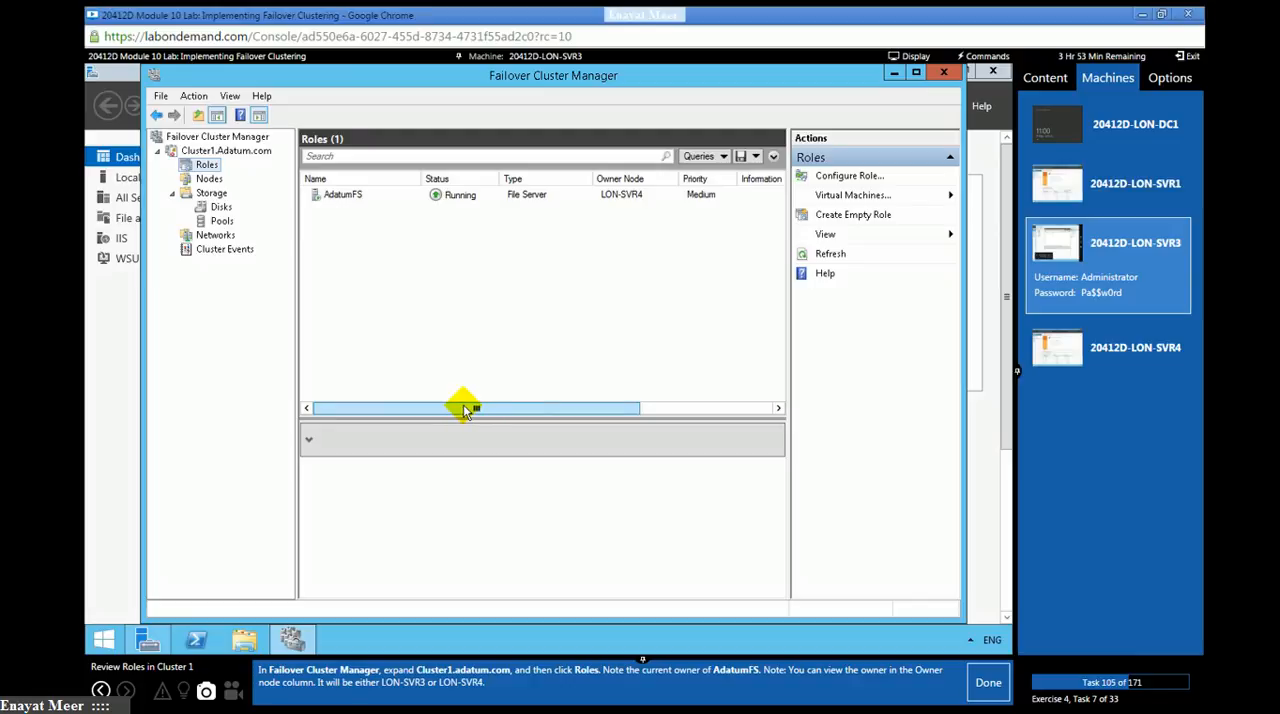
- Review the current owner node of the AdatumFS role under Cluster1.Adatum.com and mark lab task 105 as done
{"action": "left_click", "coordinate": [207, 177]}
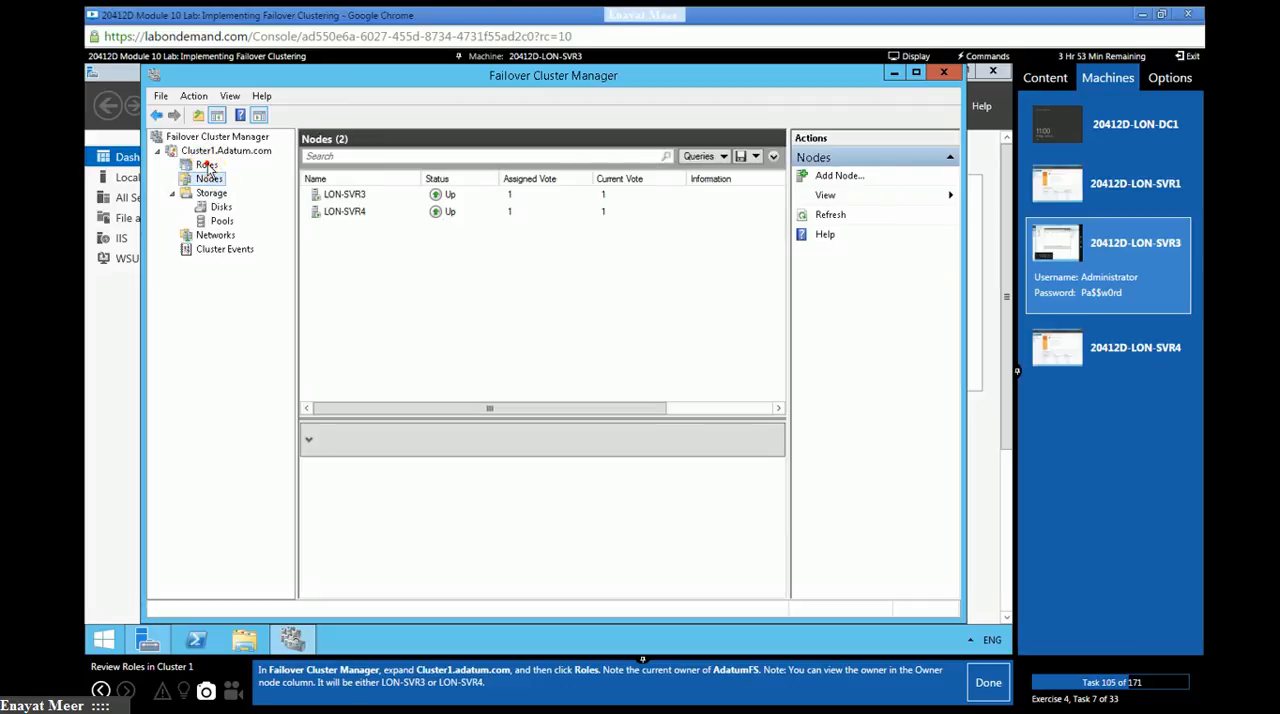
{"action": "left_click", "coordinate": [207, 165]}
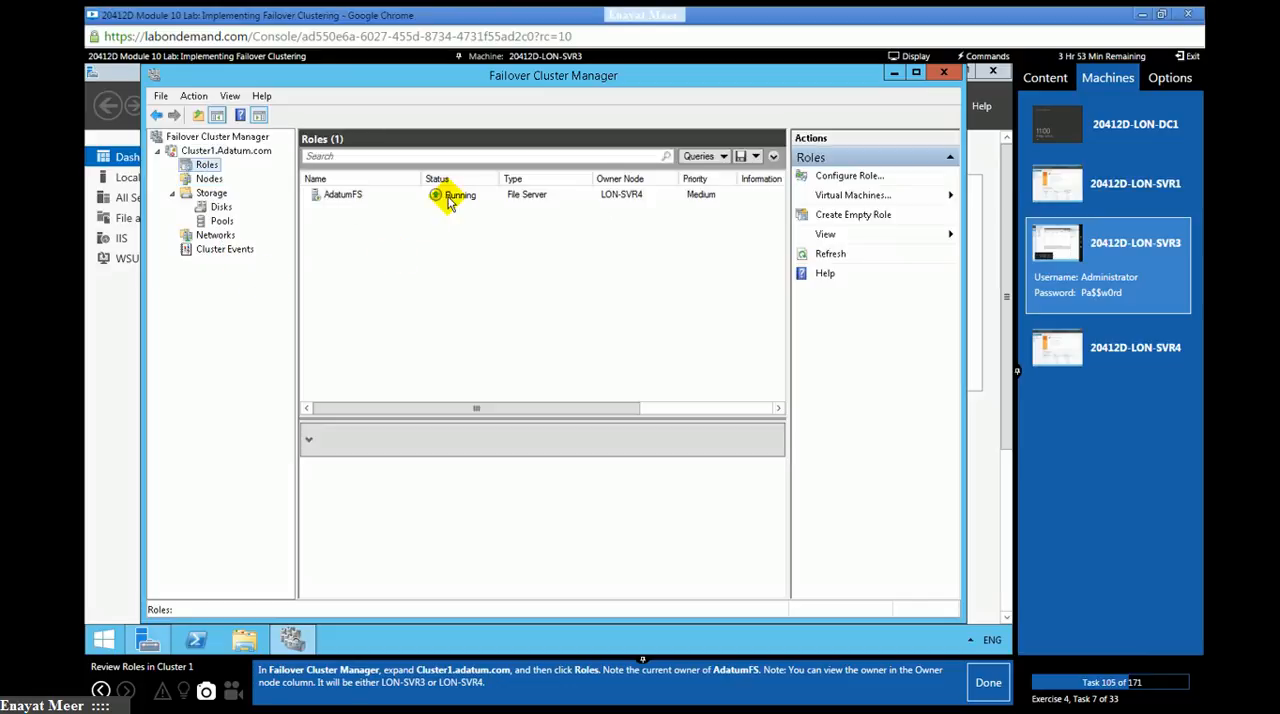
{"action": "left_click_drag", "start_coordinate": [620, 408], "coordinate": [782, 410]}
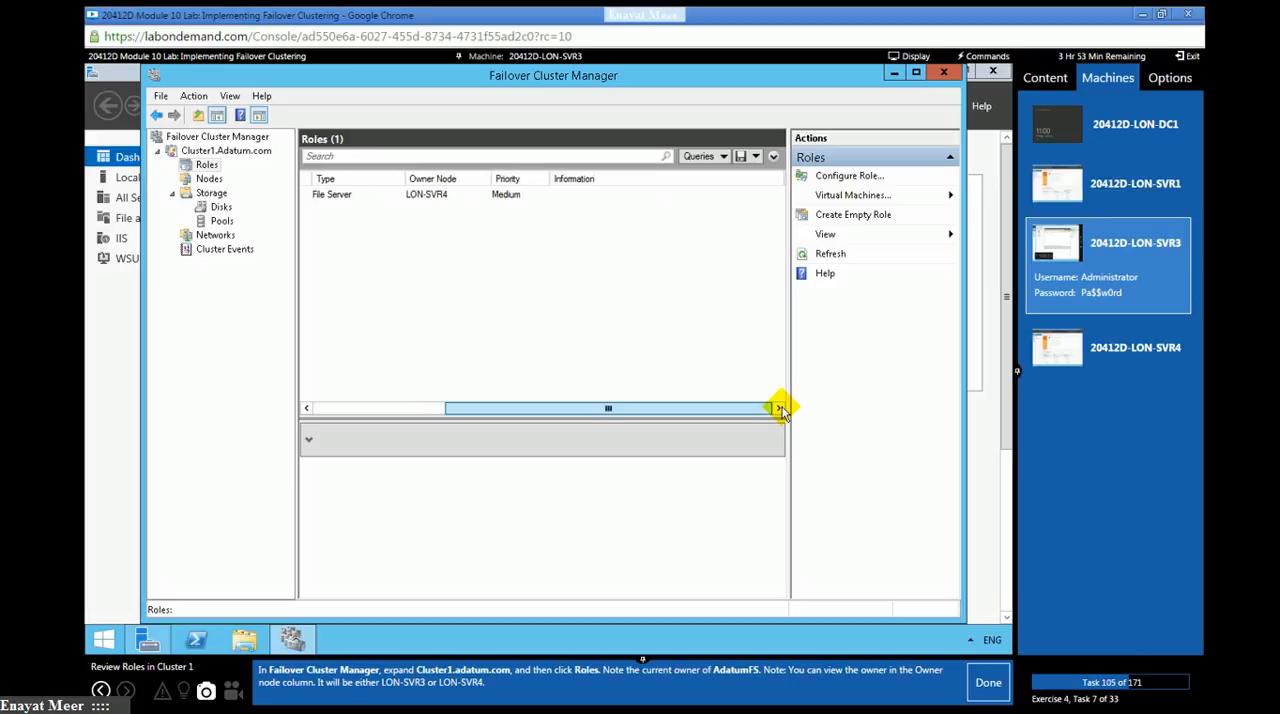
{"action": "left_click", "coordinate": [409, 406]}
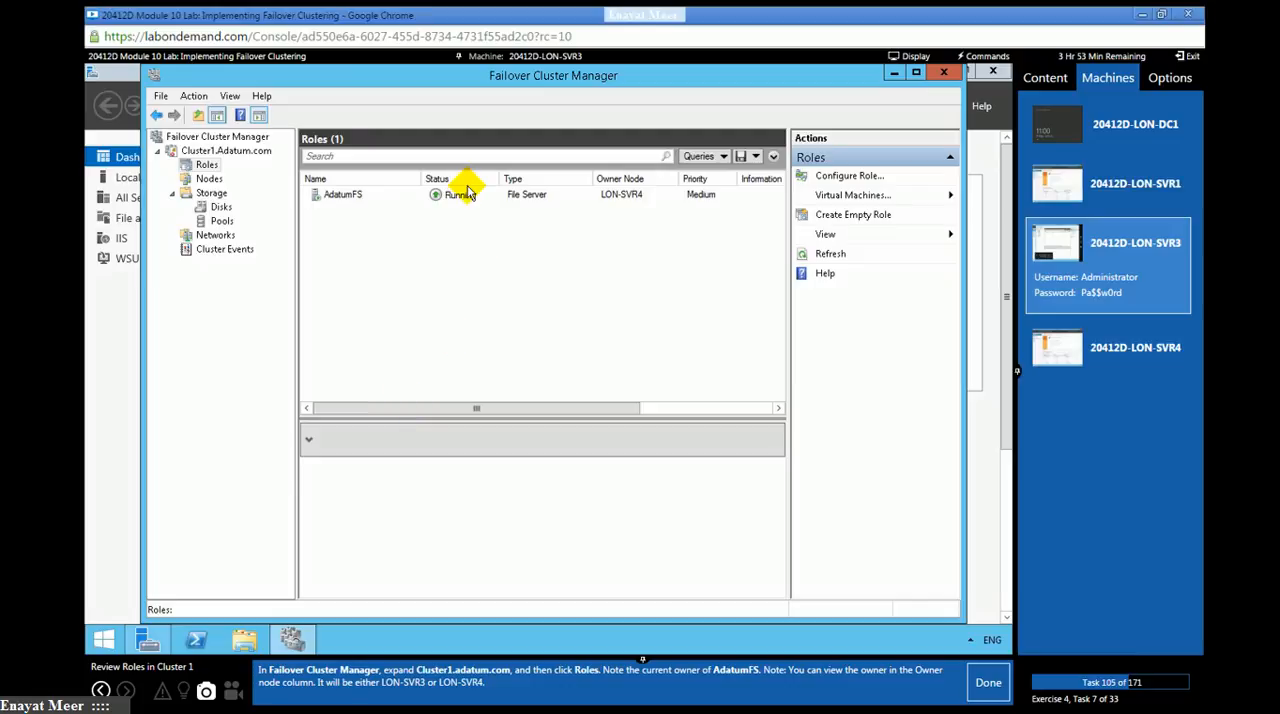
{"action": "left_click", "coordinate": [205, 166]}
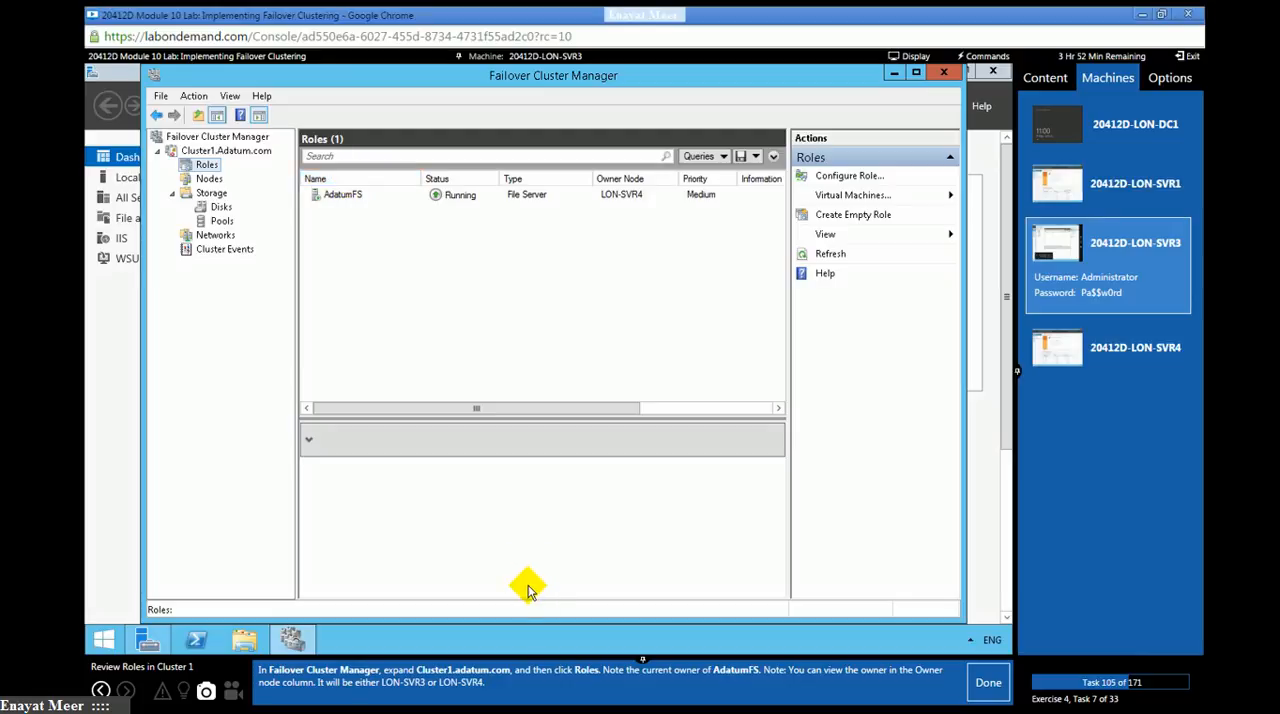
{"action": "left_click", "coordinate": [335, 196]}
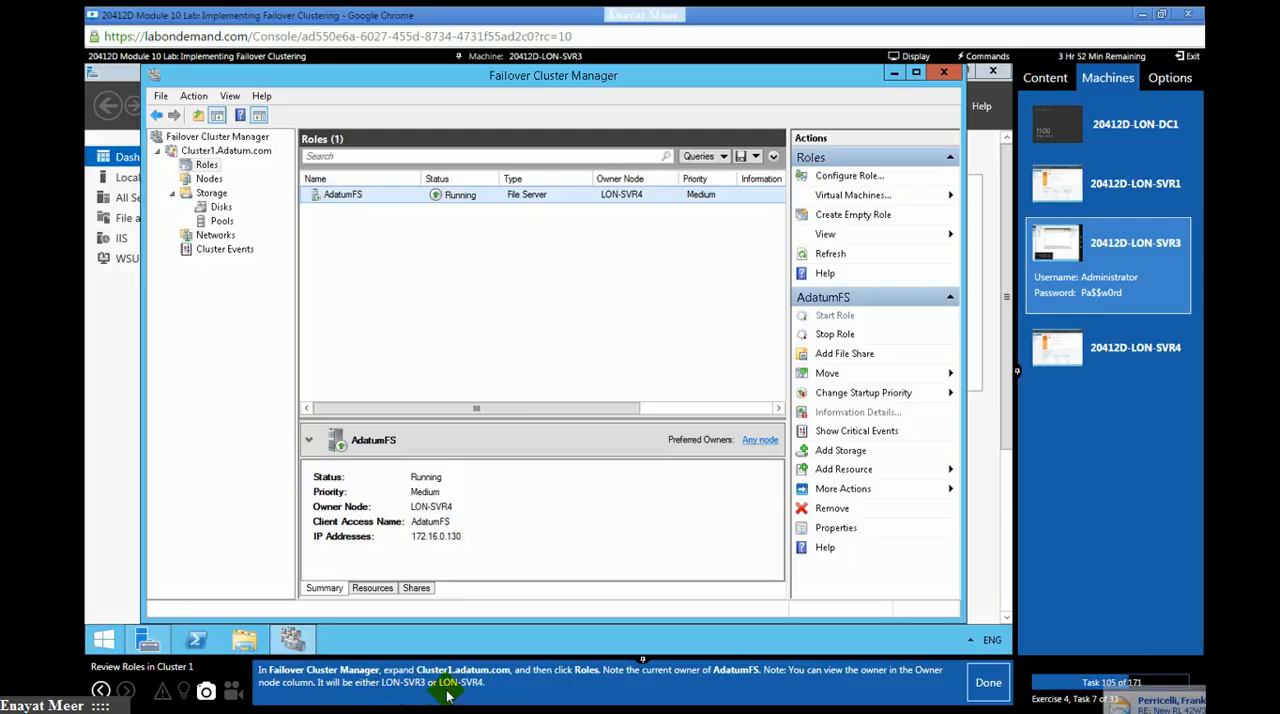
{"action": "left_click", "coordinate": [340, 508]}
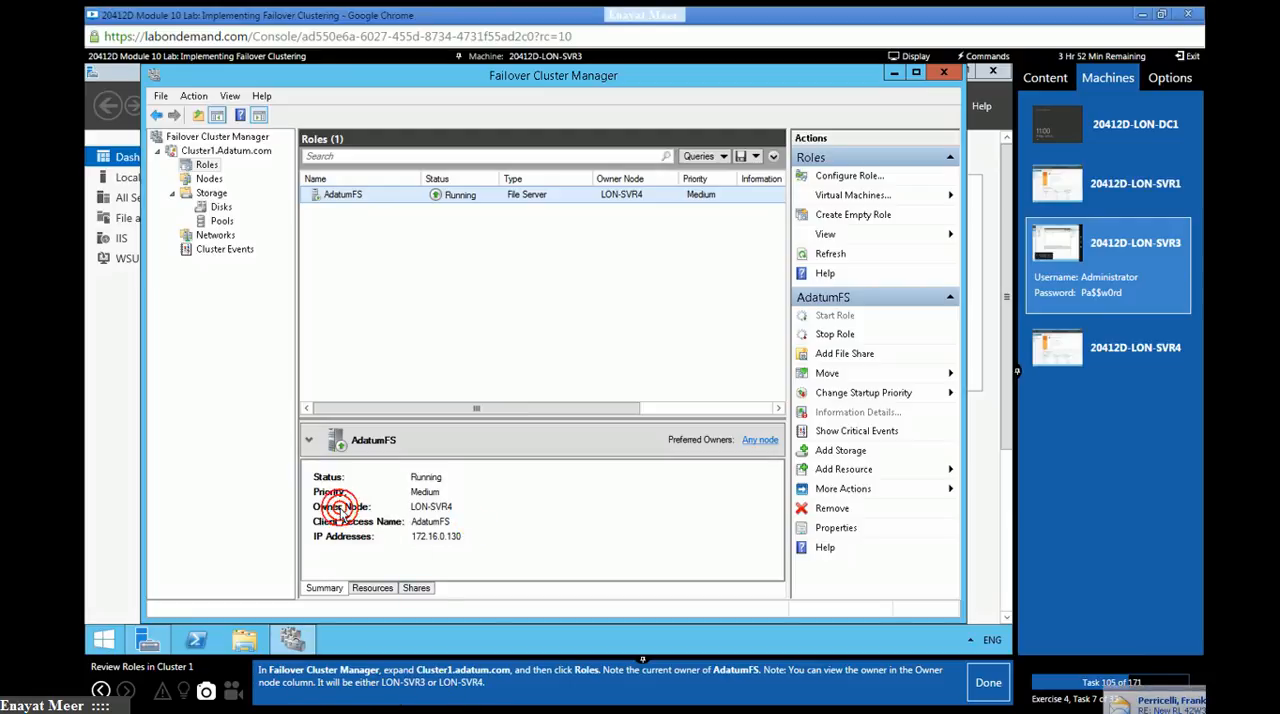
{"action": "left_click", "coordinate": [426, 507]}
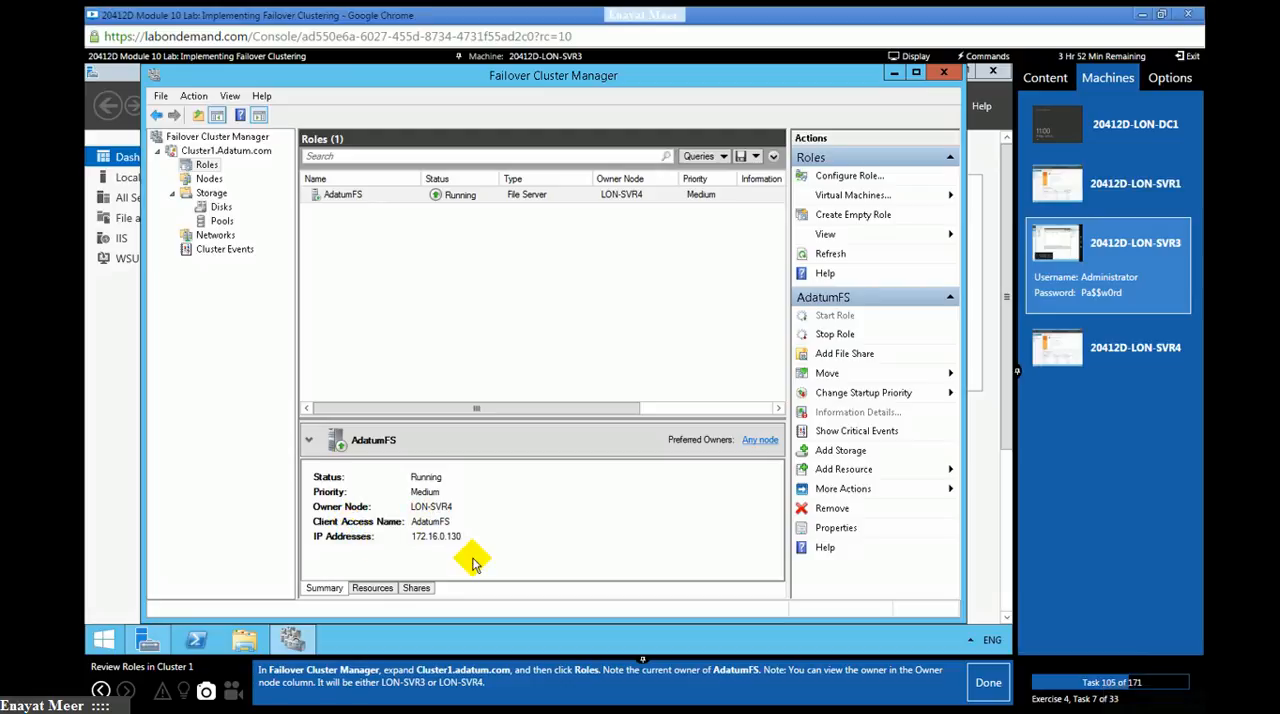
{"action": "left_click", "coordinate": [985, 686]}
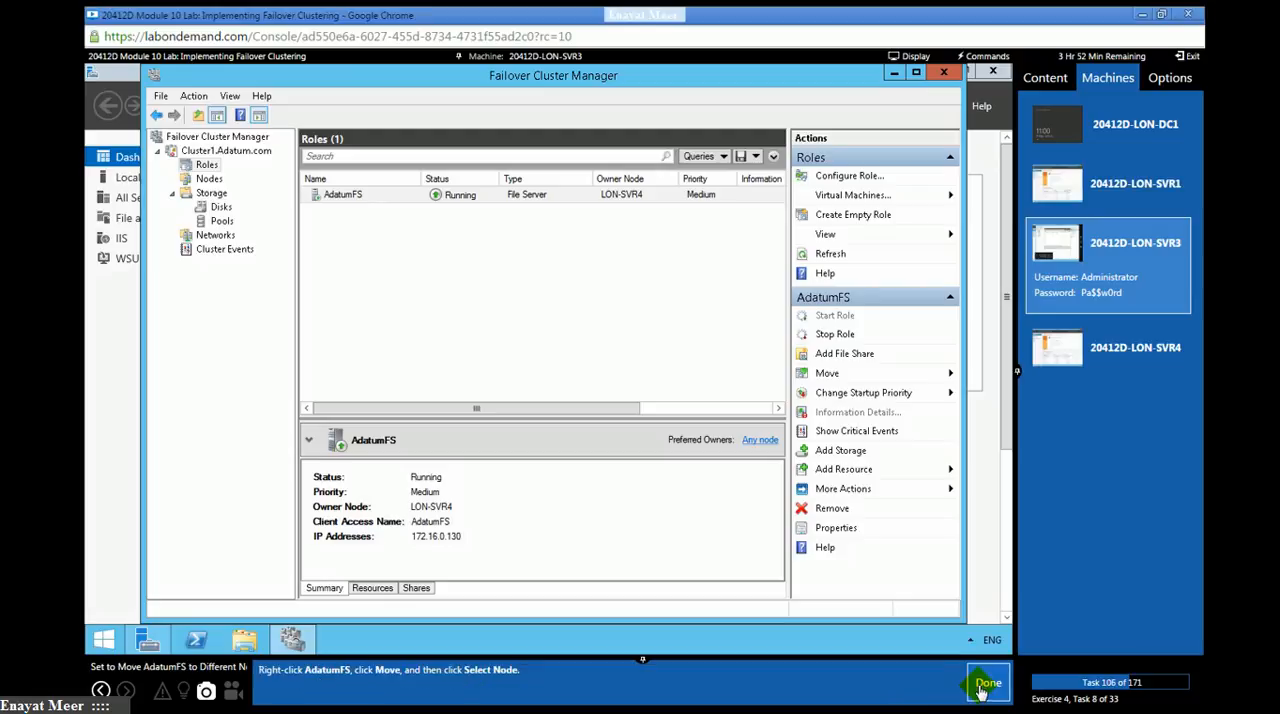
- Move the AdatumFS clustered role to the selected node LON-SVR3 and mark lab tasks 106 to 108 as done
{"action": "left_click", "coordinate": [348, 195]}
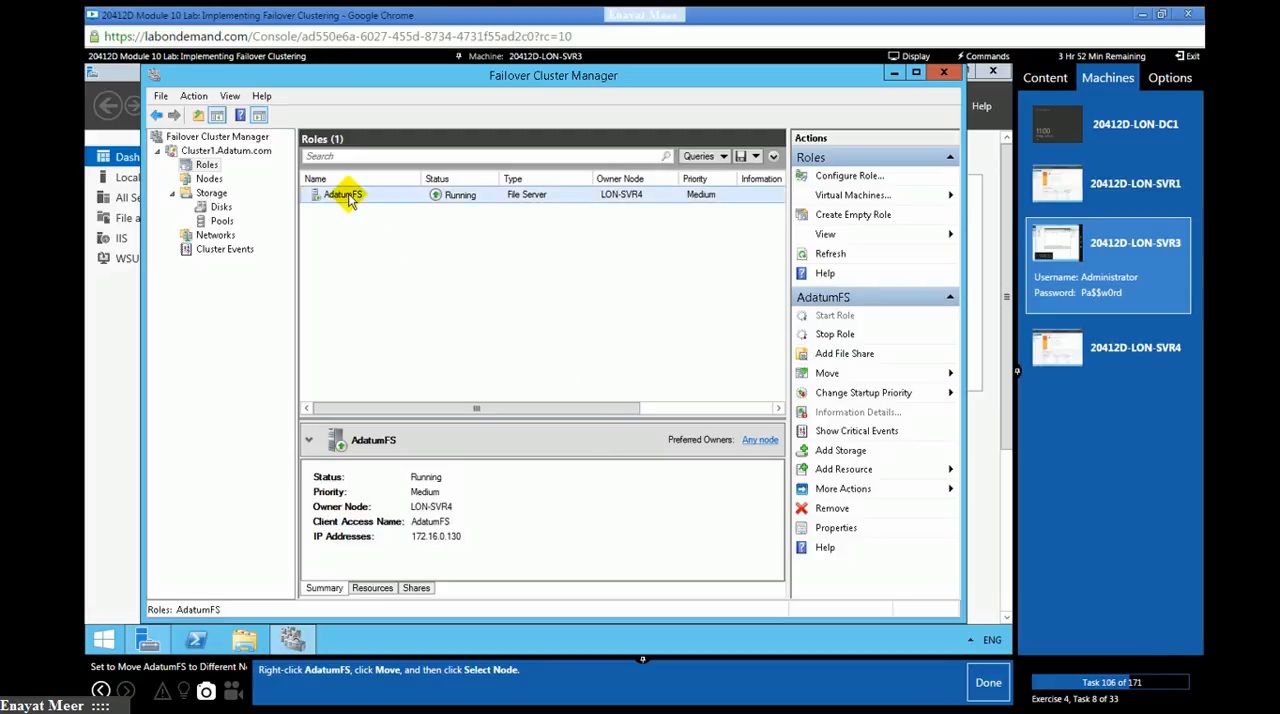
{"action": "right_click", "coordinate": [348, 196]}
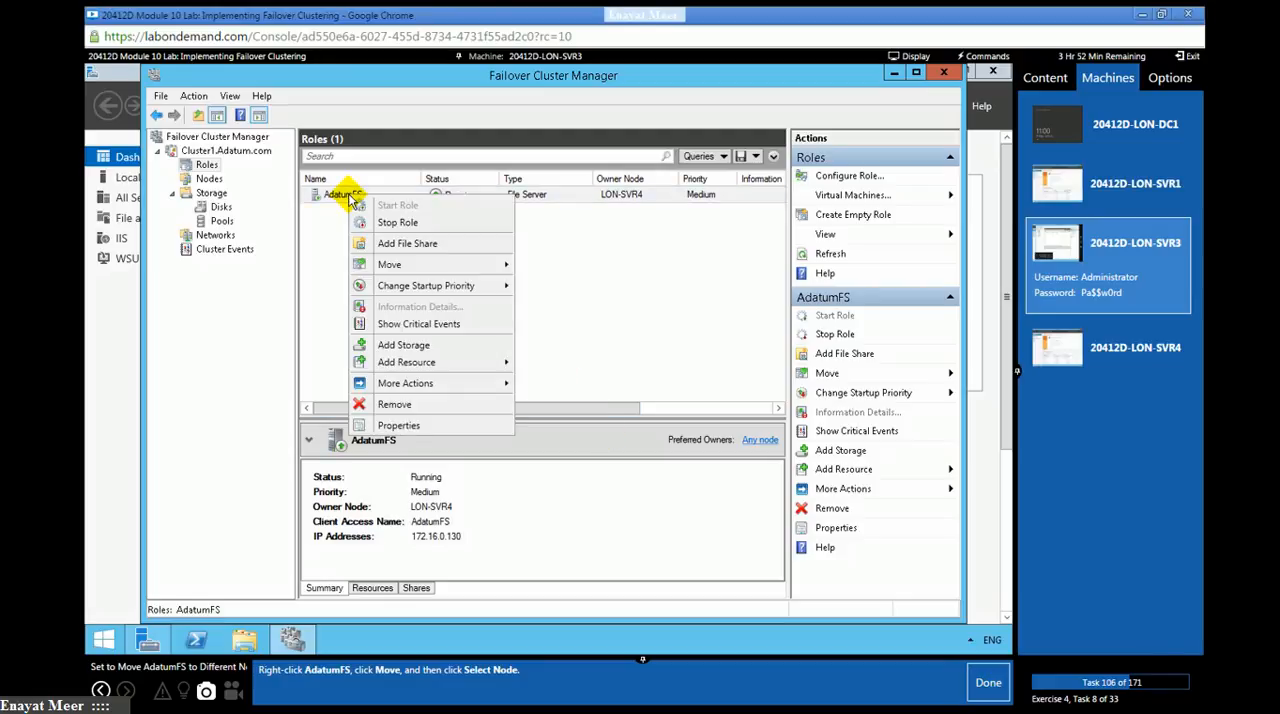
{"action": "mouse_move", "coordinate": [380, 264]}
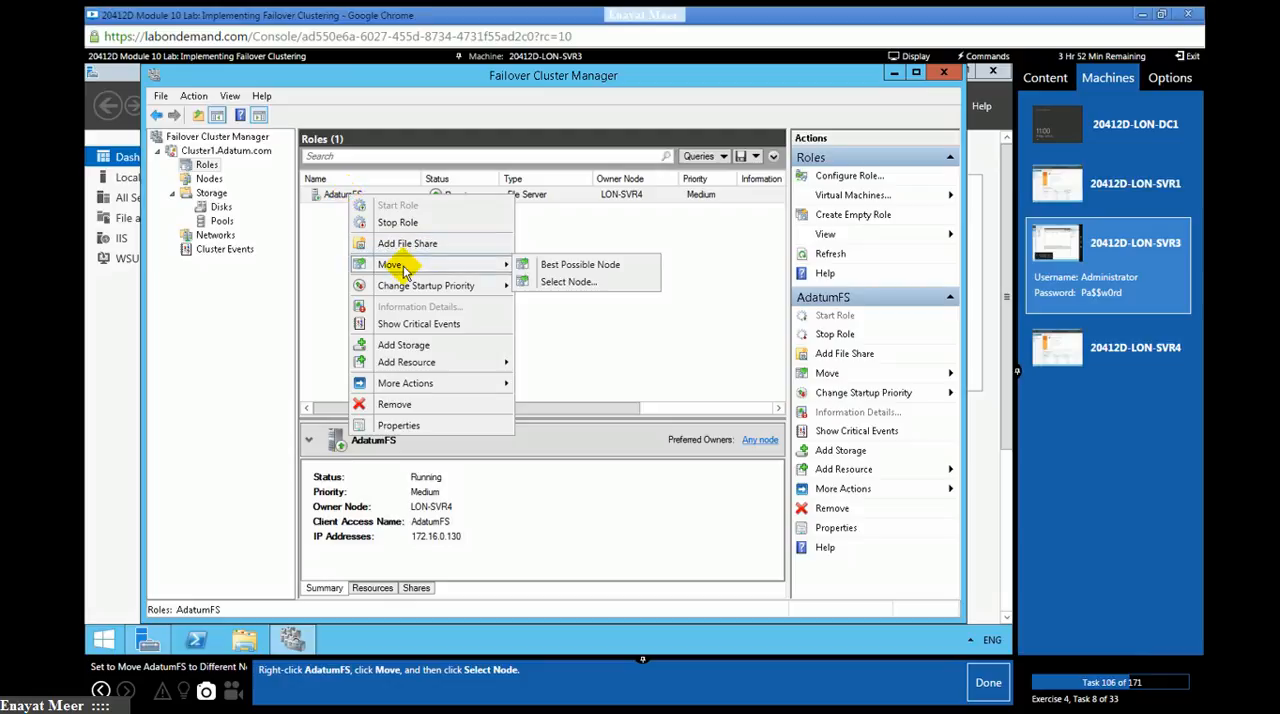
{"action": "left_click", "coordinate": [568, 283]}
{"action": "left_click", "coordinate": [989, 690]}
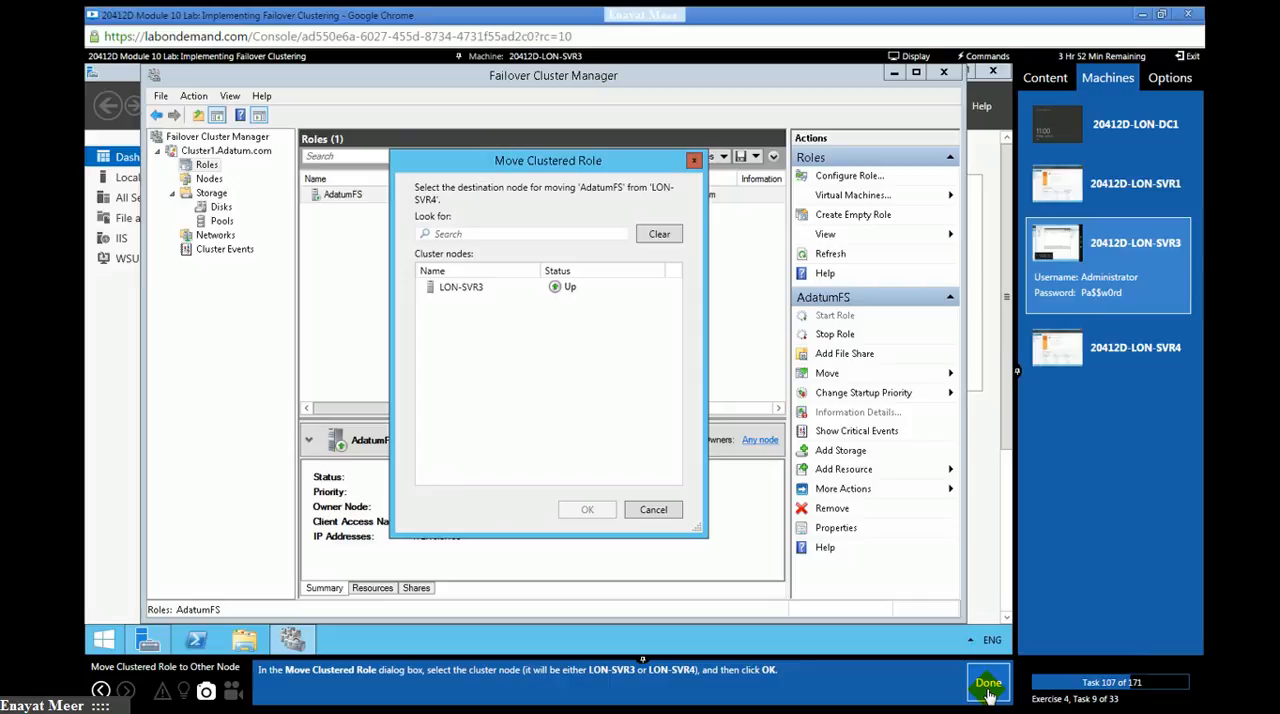
{"action": "left_click", "coordinate": [453, 288]}
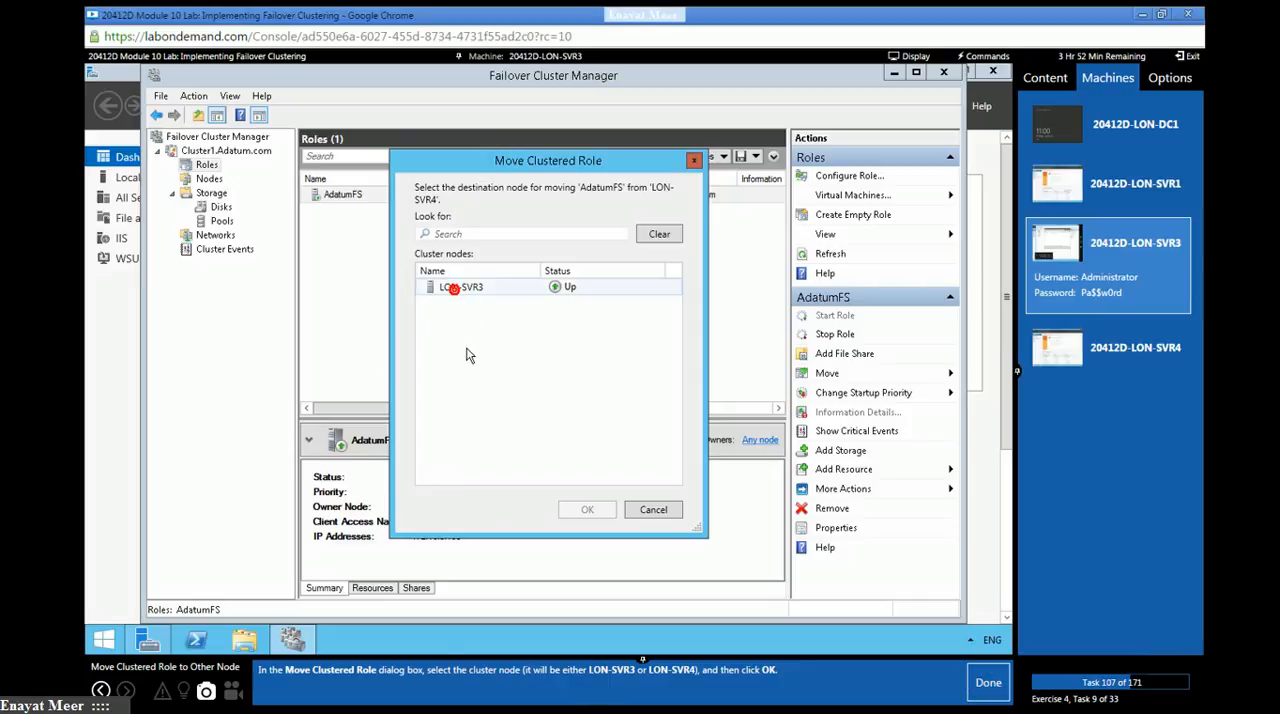
{"action": "left_click", "coordinate": [585, 512]}
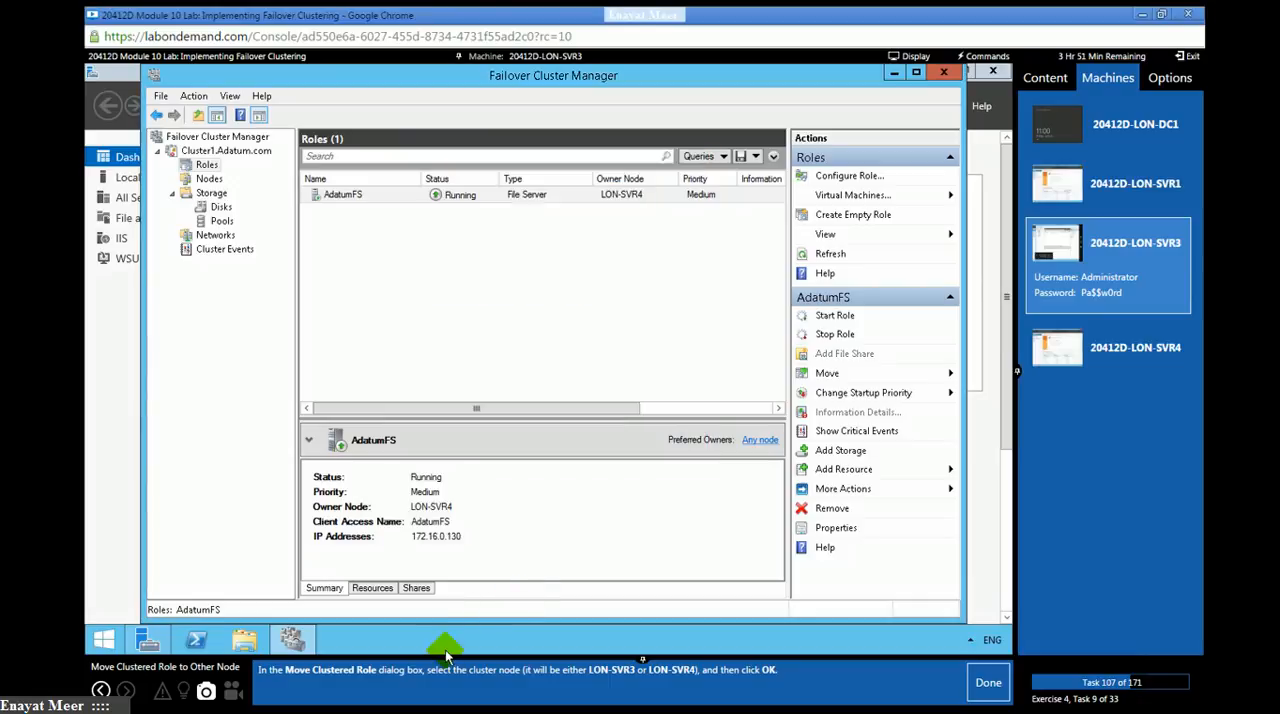
{"action": "left_click", "coordinate": [985, 684]}
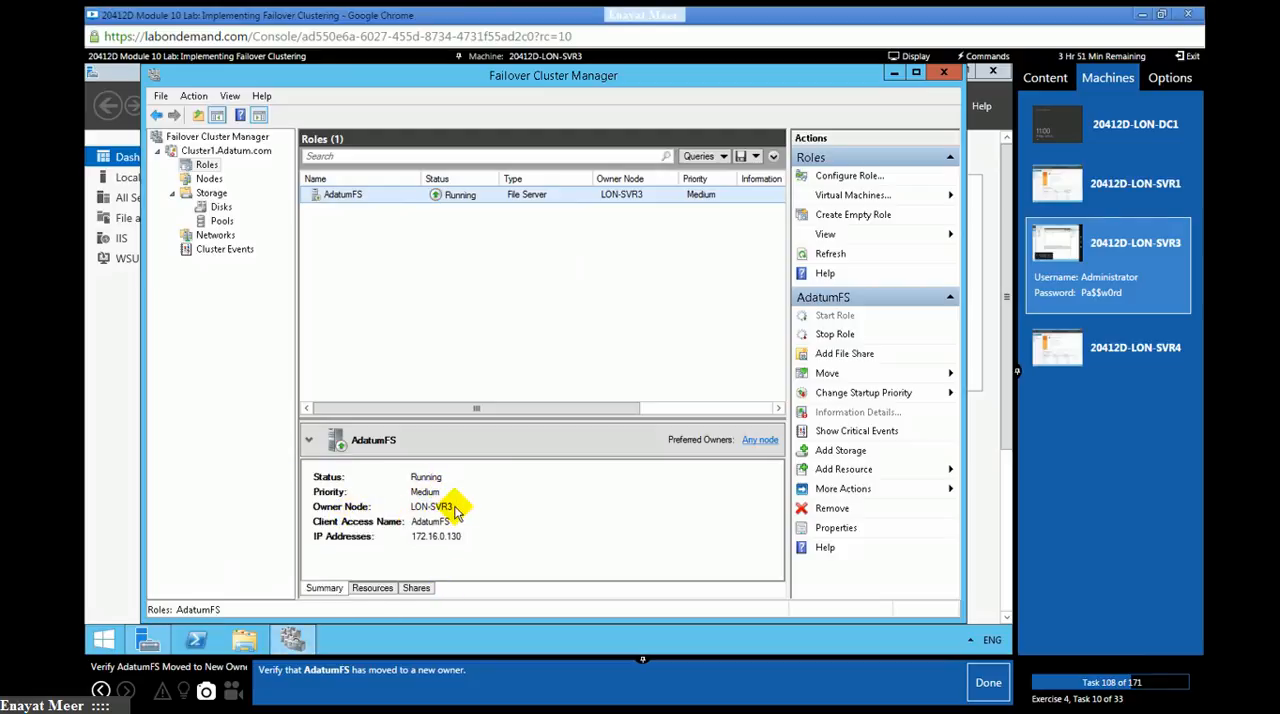
{"action": "left_click", "coordinate": [982, 688]}
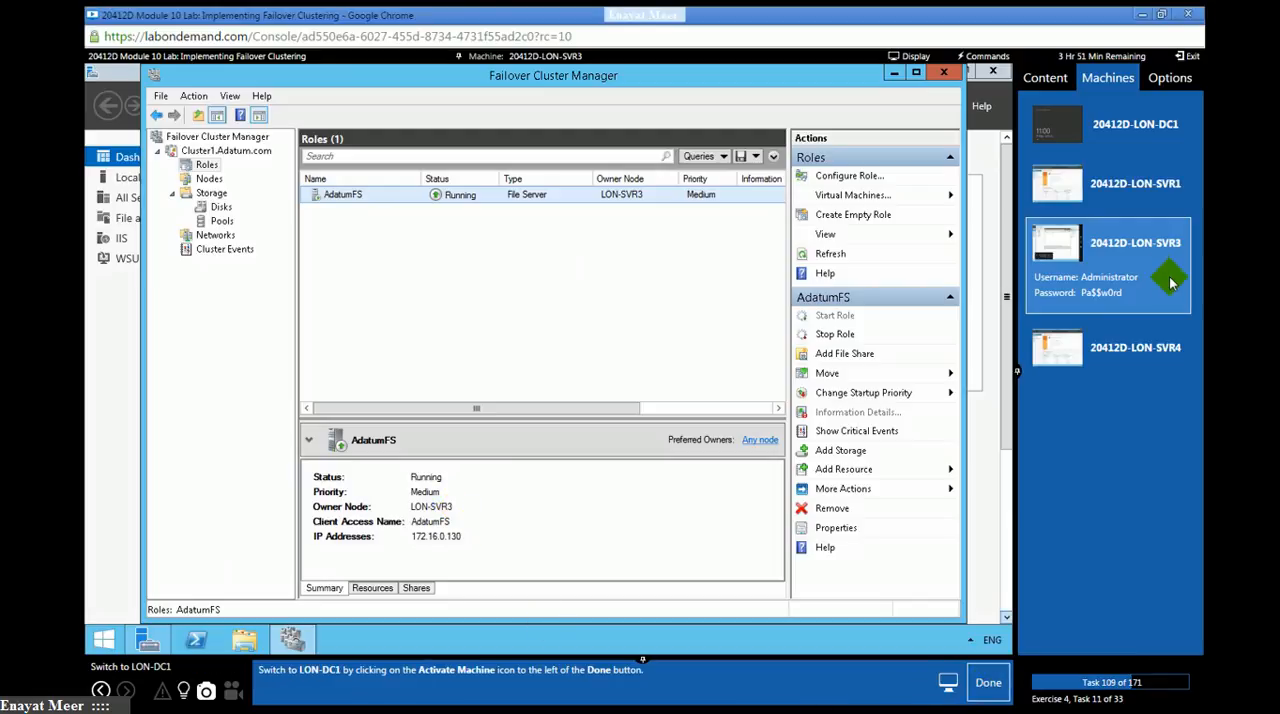
- Switch to the LON-DC1 machine and mark lab task 109 as done
{"action": "left_click", "coordinate": [1147, 155]}
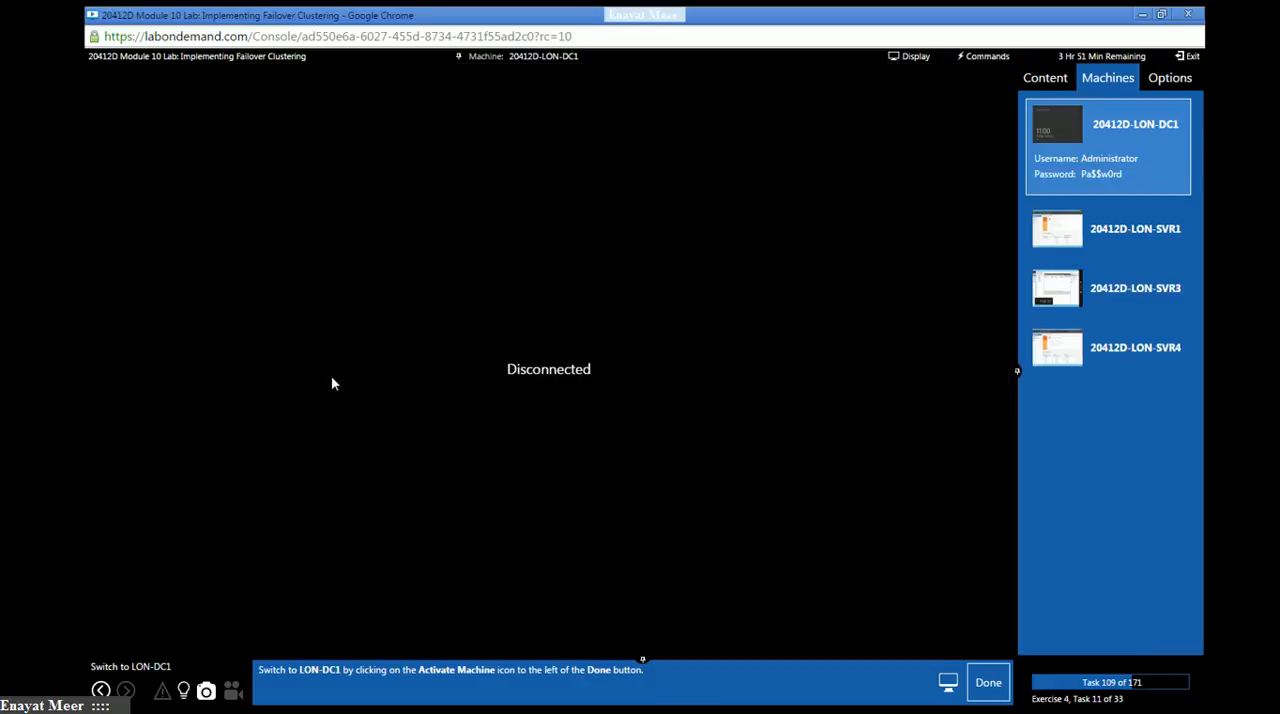
{"action": "left_click", "coordinate": [988, 682]}
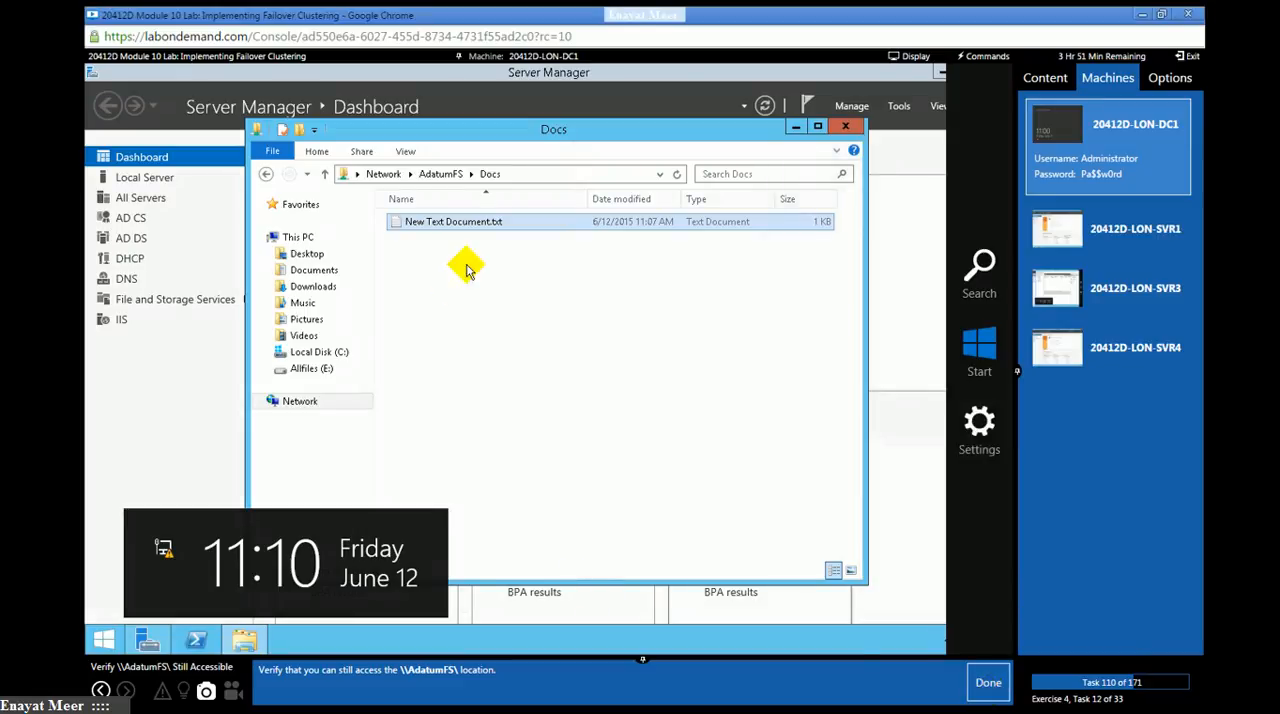
{"action": "left_click", "coordinate": [536, 173]}
{"action": "type", "text": "\\\\"}
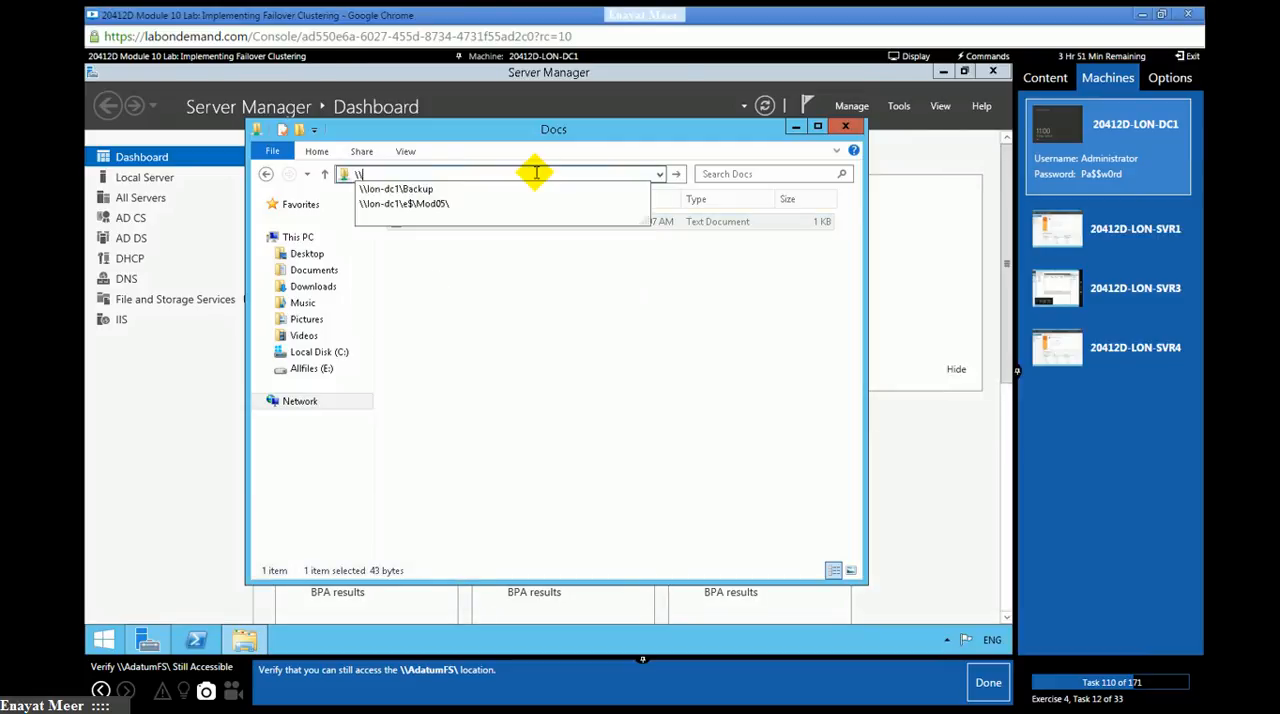
{"action": "type", "text": "AdatumFS"}
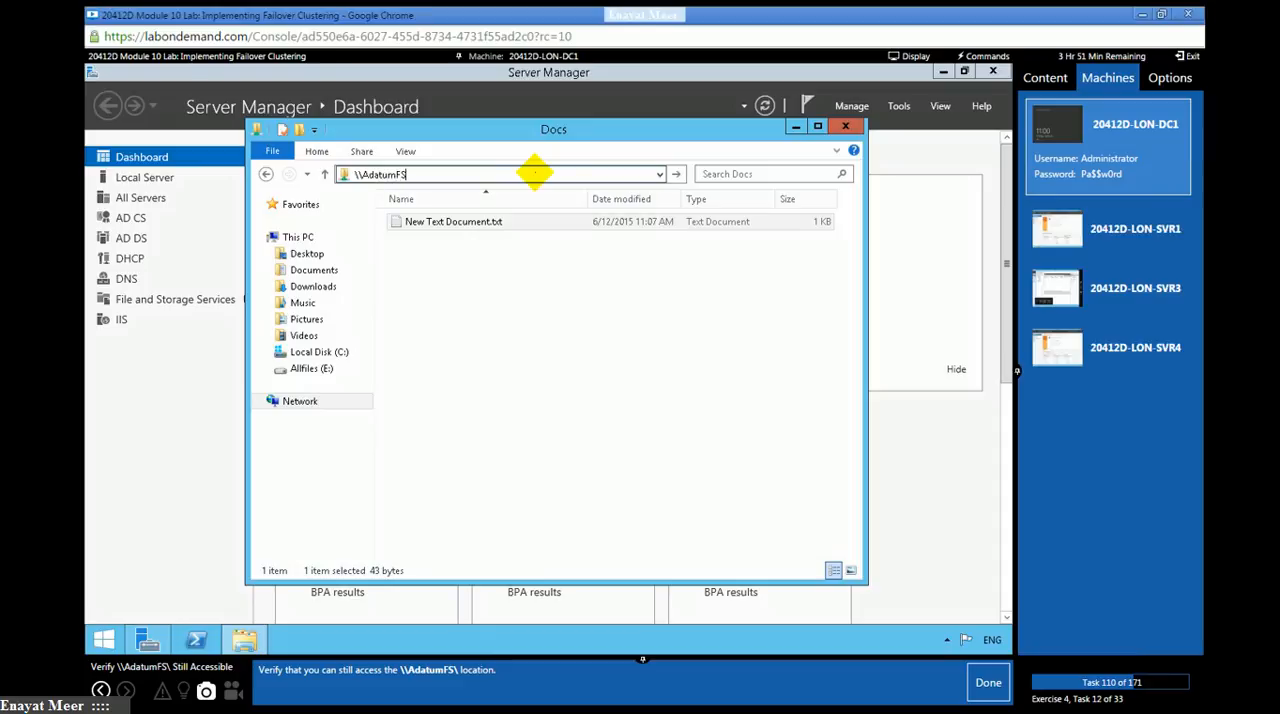
{"action": "type", "text": "\\"}
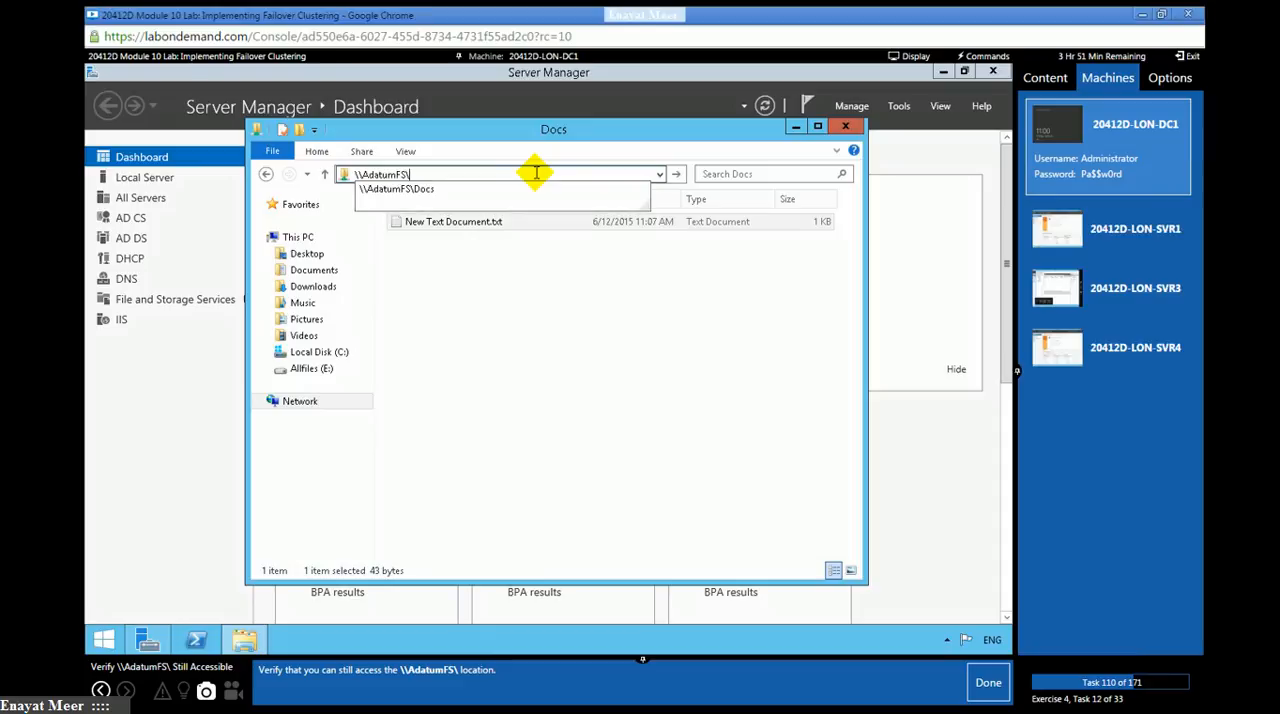
{"action": "left_click", "coordinate": [400, 192]}
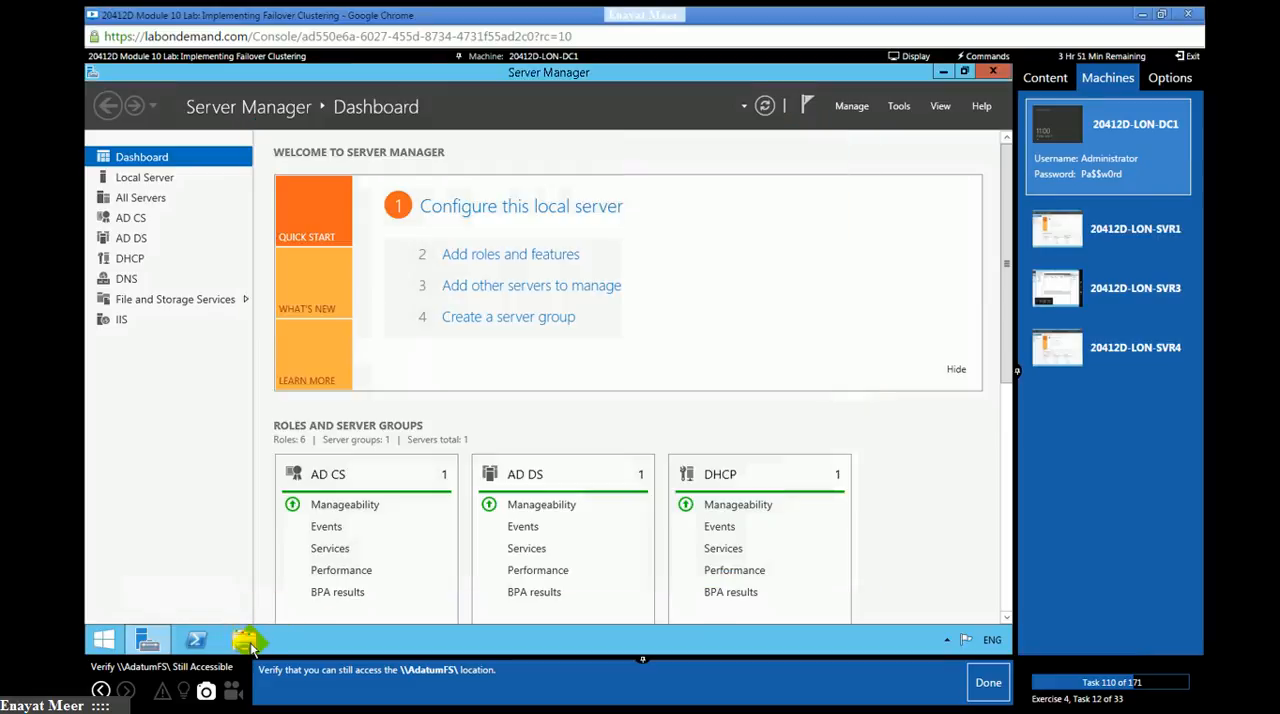
- Open the network location \\adatumfs in a new File Explorer window
{"action": "left_click", "coordinate": [245, 640]}
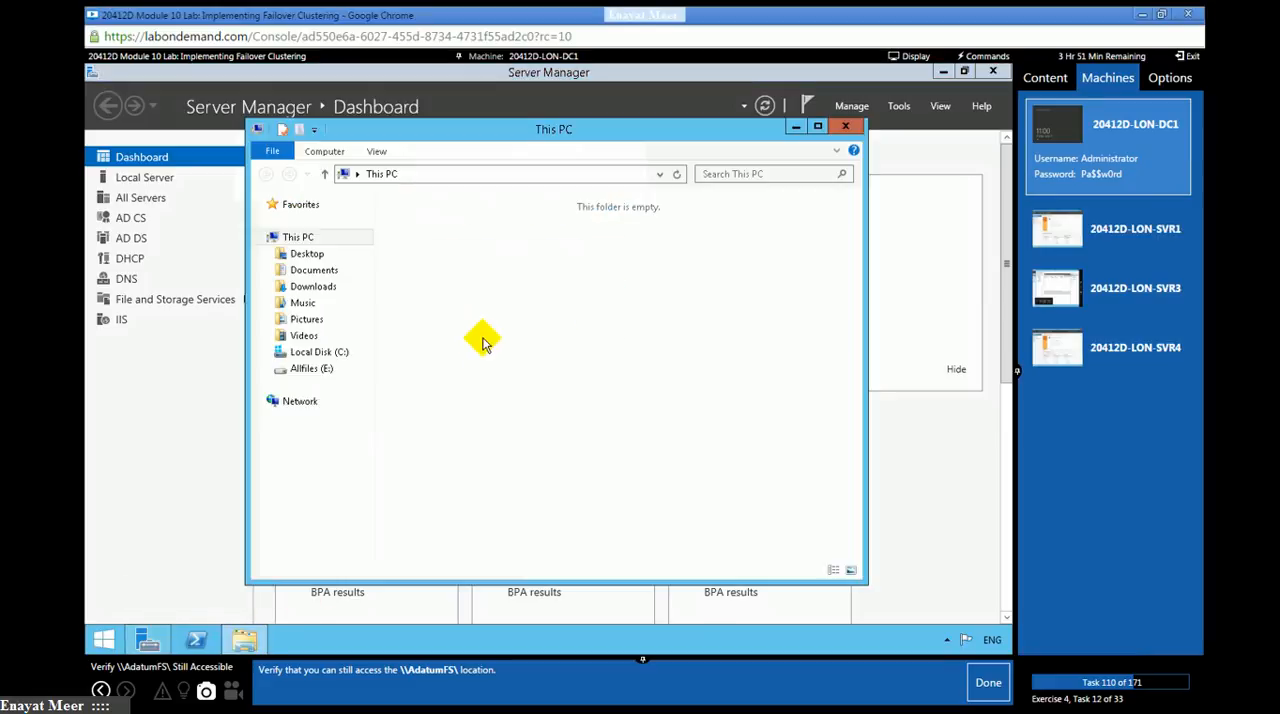
{"action": "left_click", "coordinate": [469, 173]}
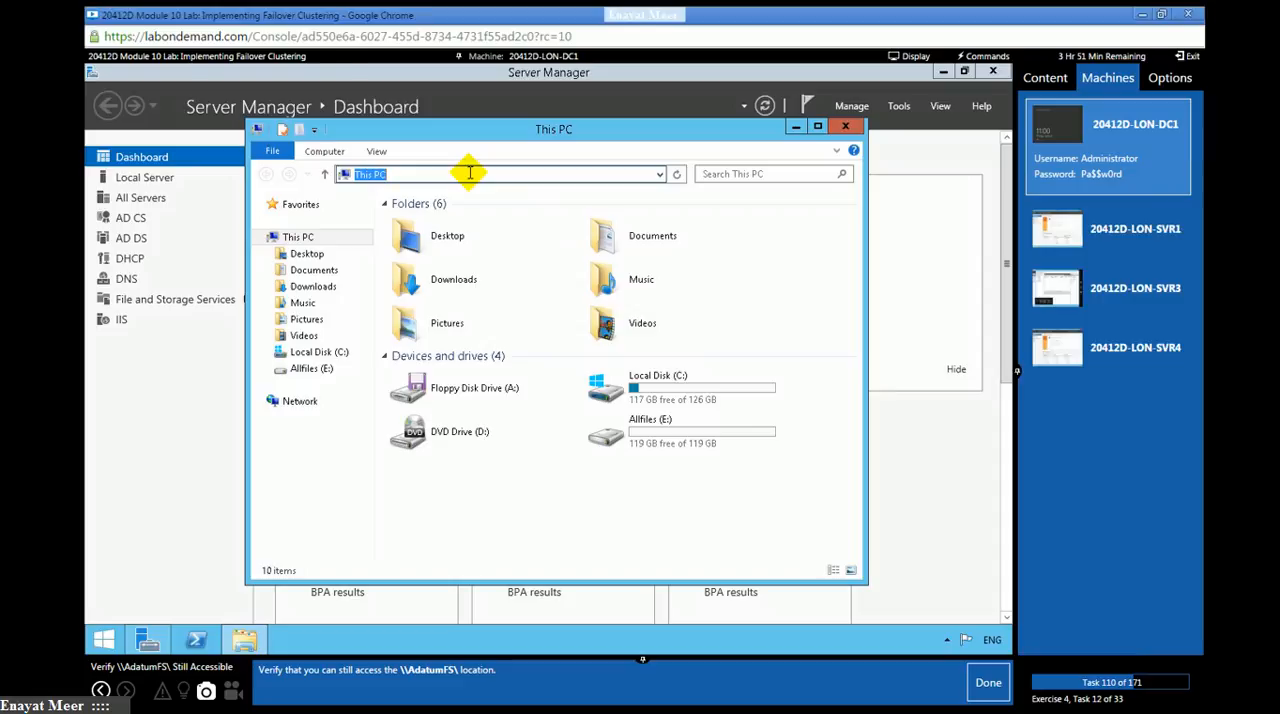
{"action": "type", "text": "\\\\adatum"}
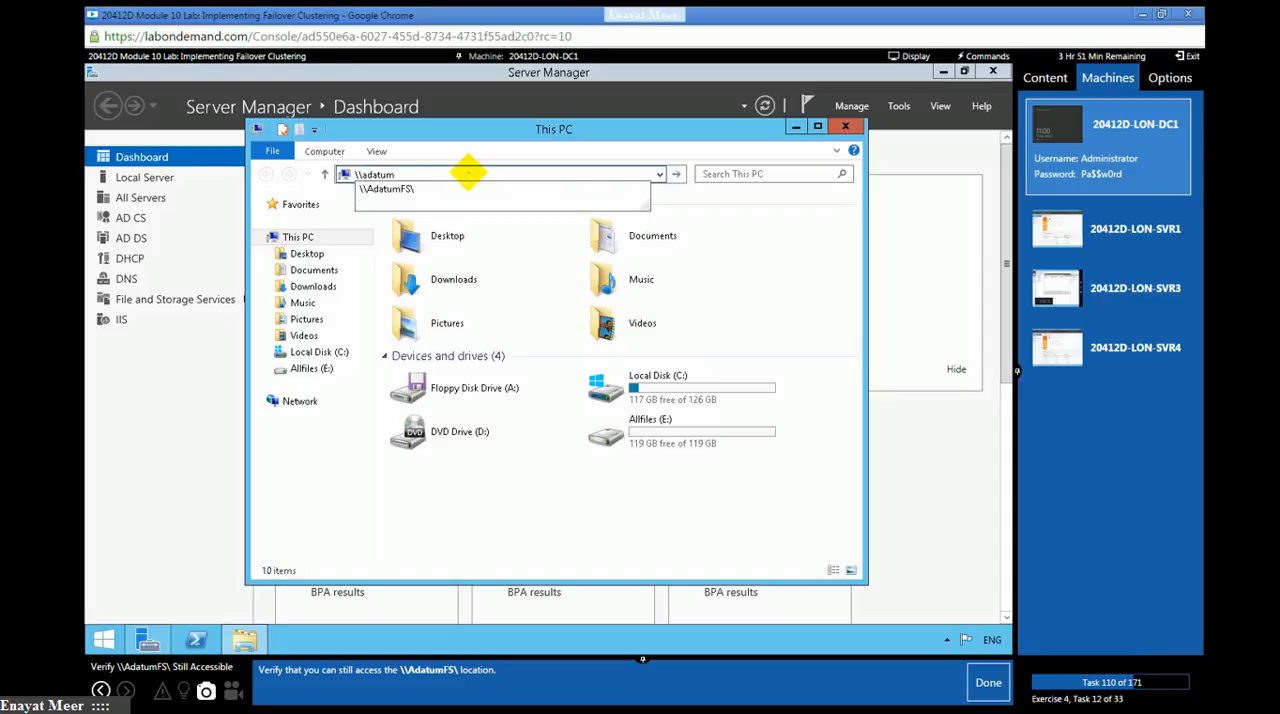
{"action": "type", "text": "fs"}
{"action": "key", "text": "Return"}
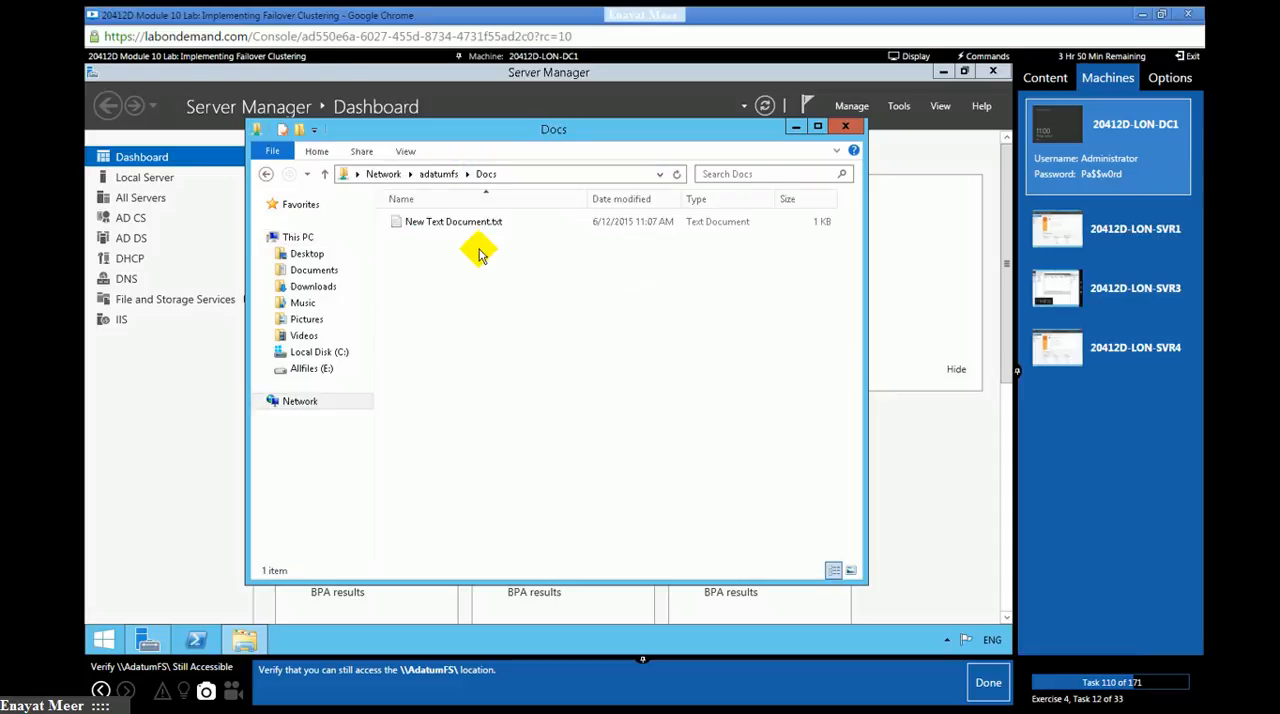
- Check that New Text Document.txt in the Docs share opens, close it, and mark lab task 110 as done
{"action": "left_click", "coordinate": [467, 222]}
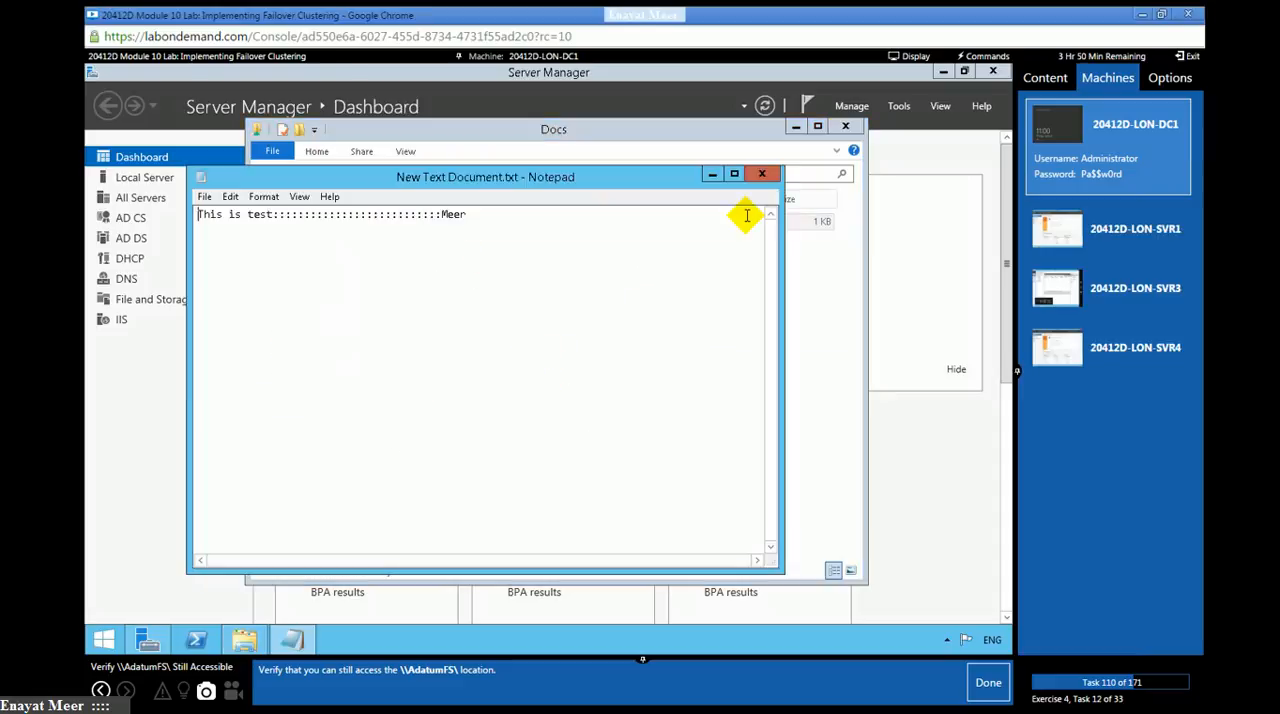
{"action": "left_click", "coordinate": [762, 175]}
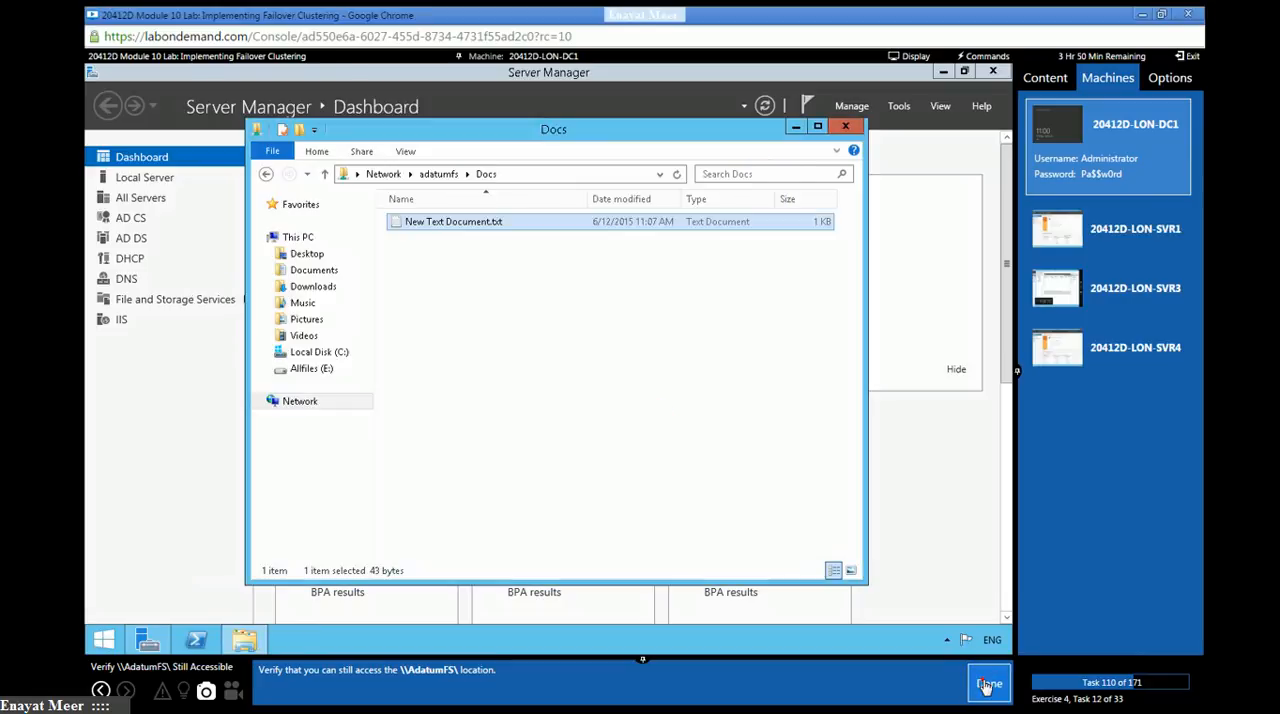
{"action": "left_click", "coordinate": [986, 682]}
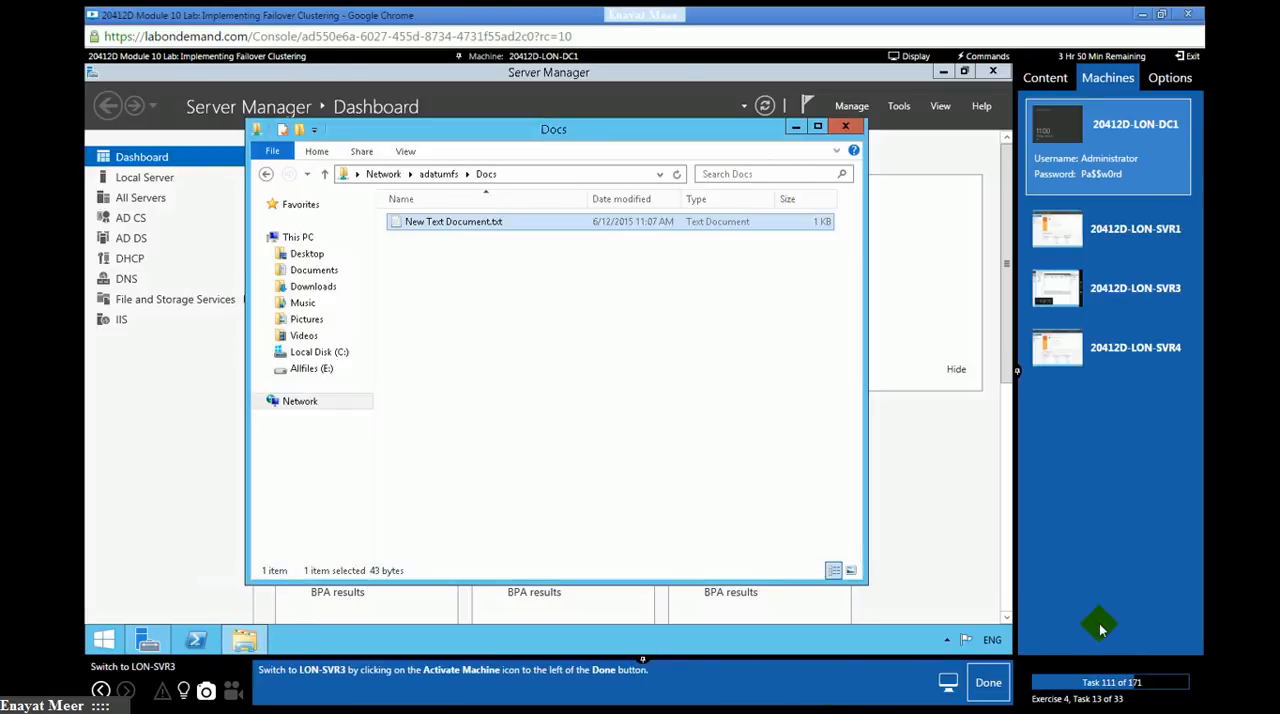
- Switch to LON-SVR3, verify the AdatumFS role's current owner node, and mark lab tasks 111 and 112 as done
{"action": "left_click", "coordinate": [1148, 292]}
{"action": "left_click", "coordinate": [984, 684]}
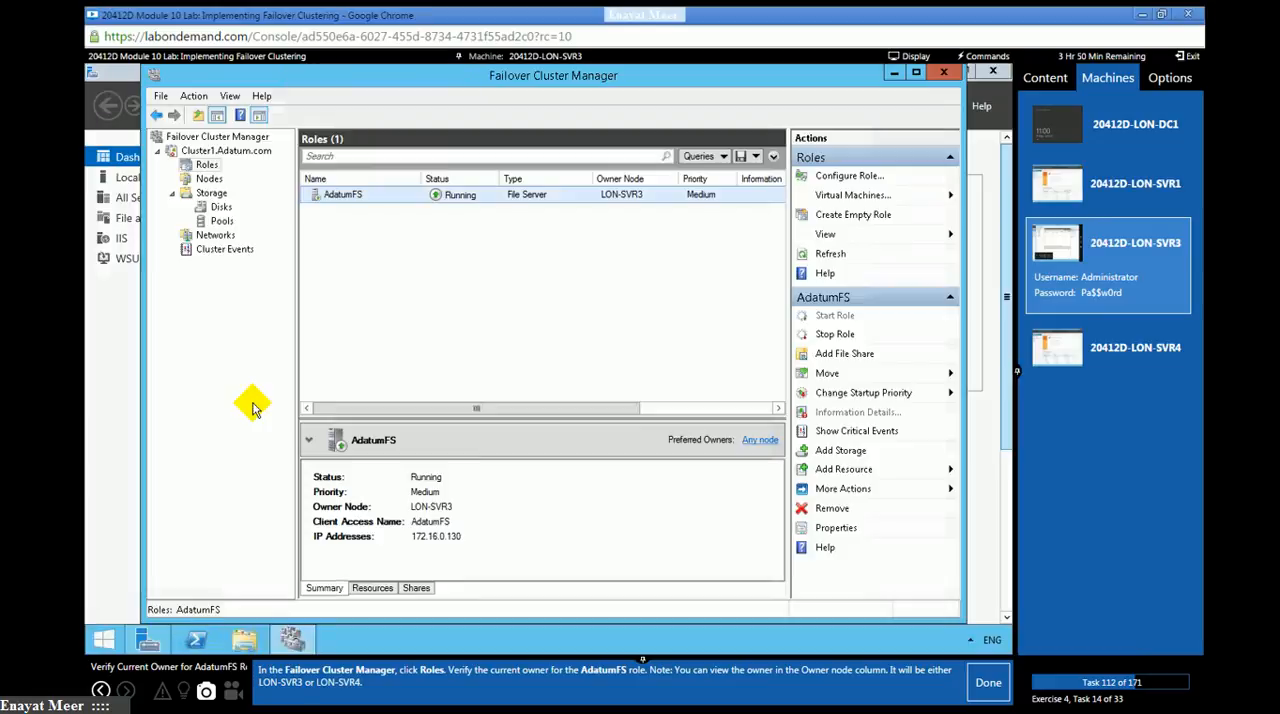
{"action": "left_click", "coordinate": [344, 200]}
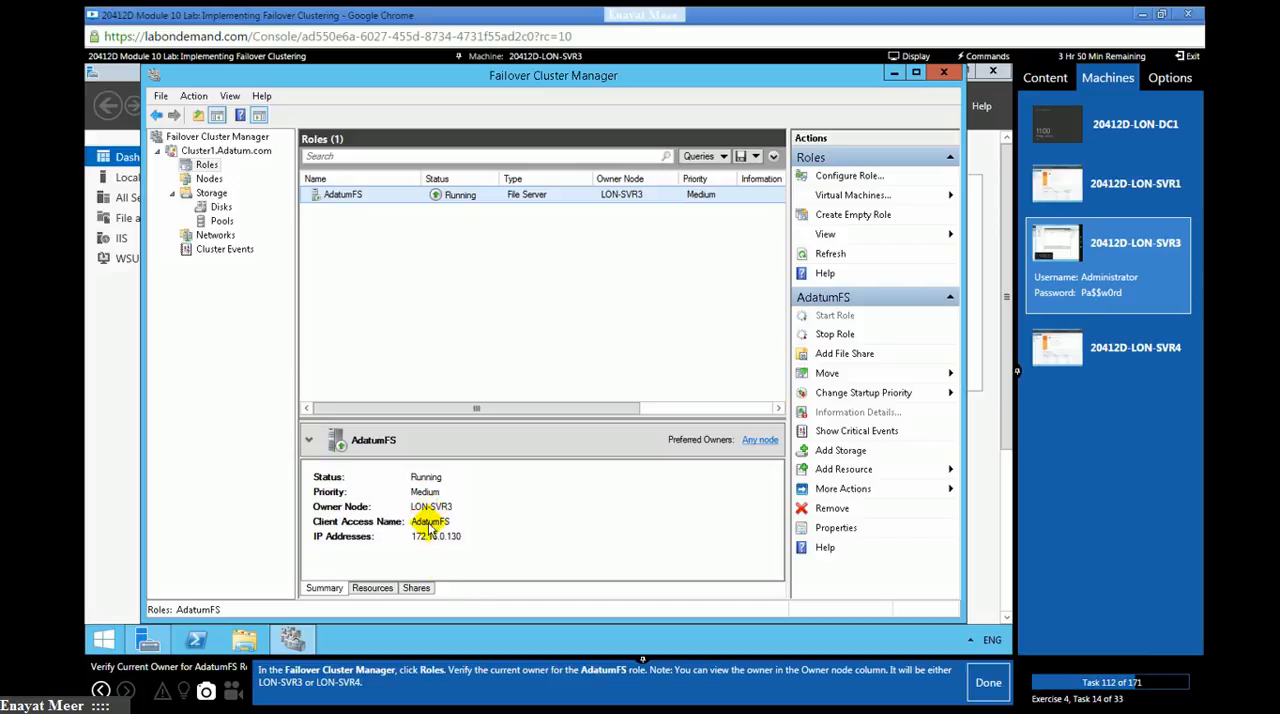
{"action": "left_click", "coordinate": [985, 688]}
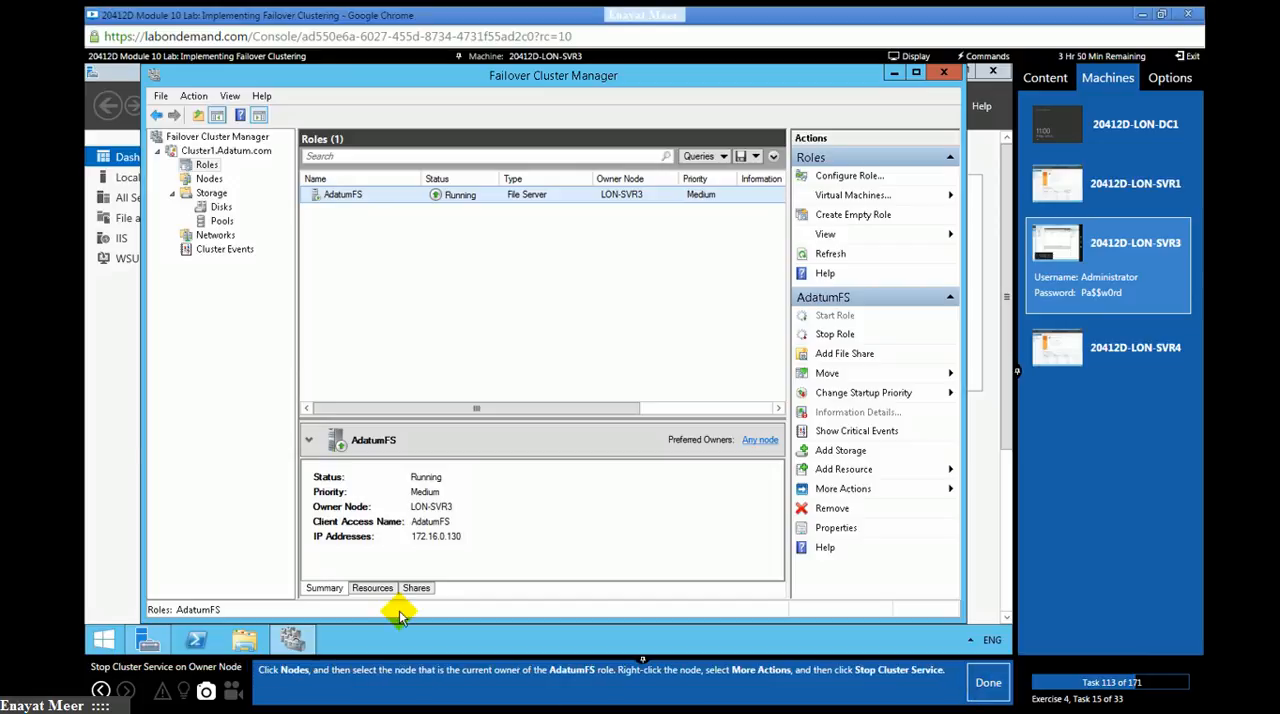
- Stop the cluster service on node LON-SVR3, the current owner of the AdatumFS role, and mark lab task 113 as done
{"action": "left_click", "coordinate": [205, 180]}
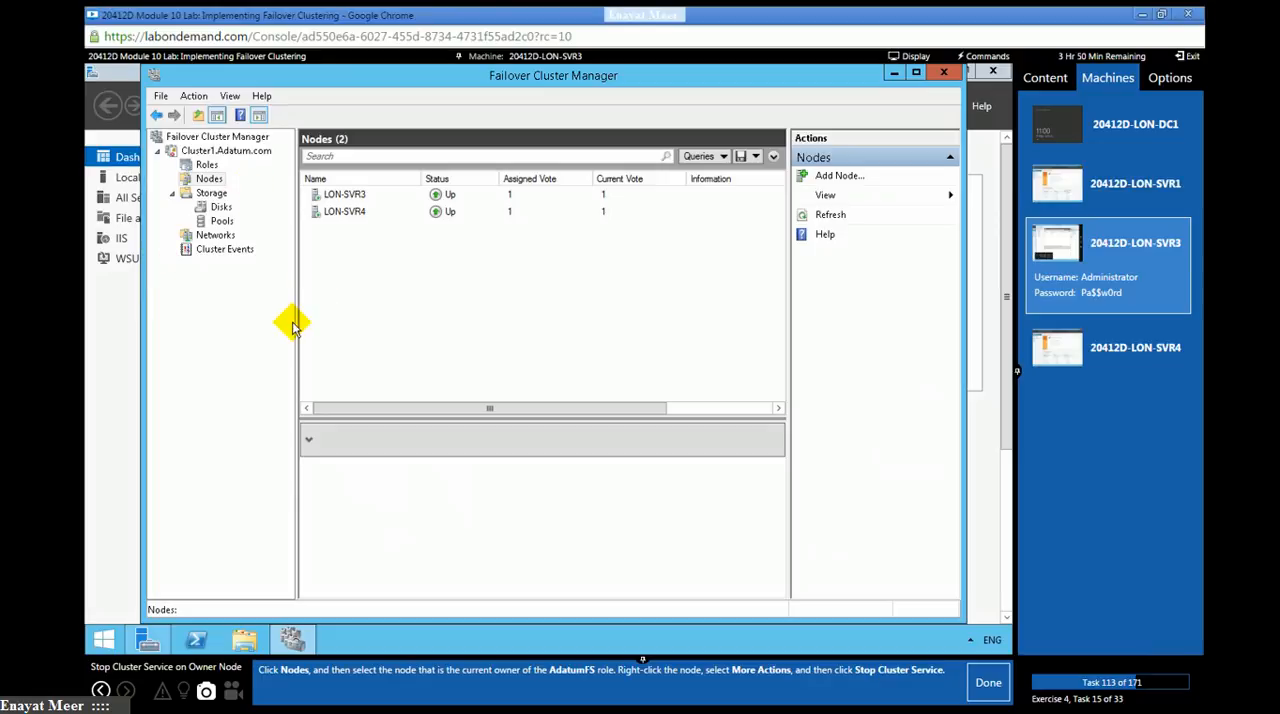
{"action": "left_click", "coordinate": [346, 194]}
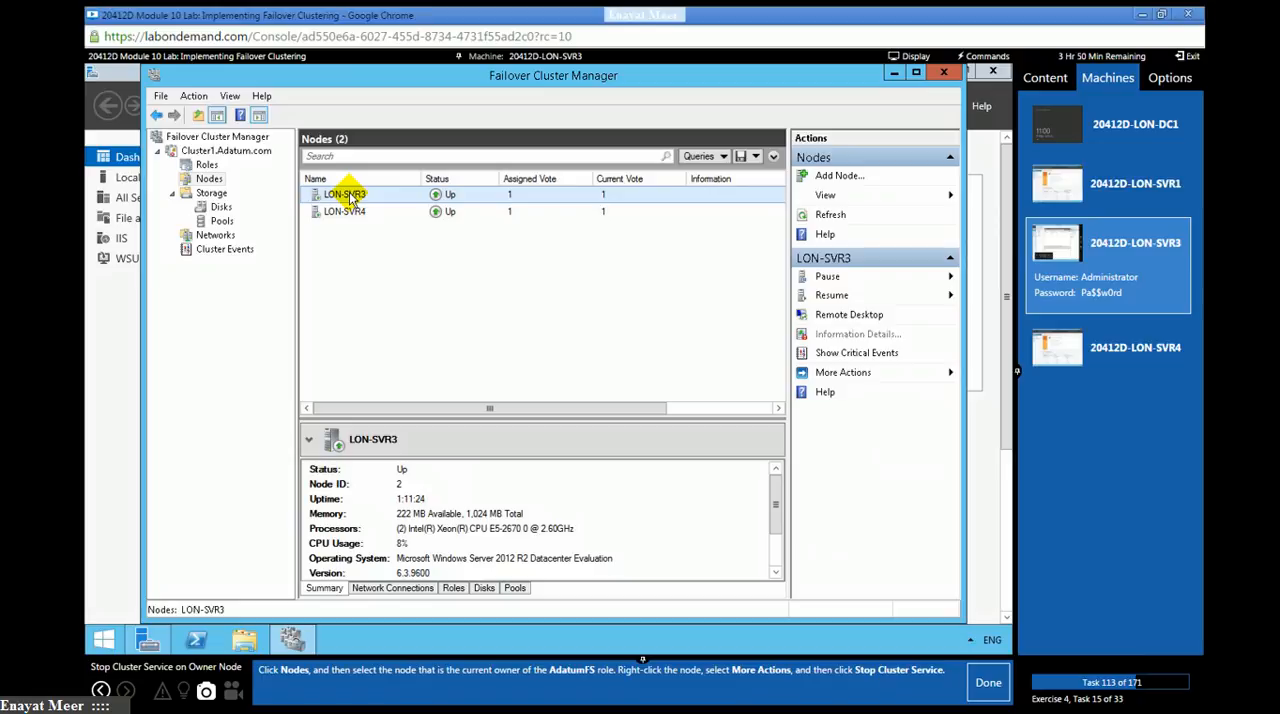
{"action": "right_click", "coordinate": [349, 193]}
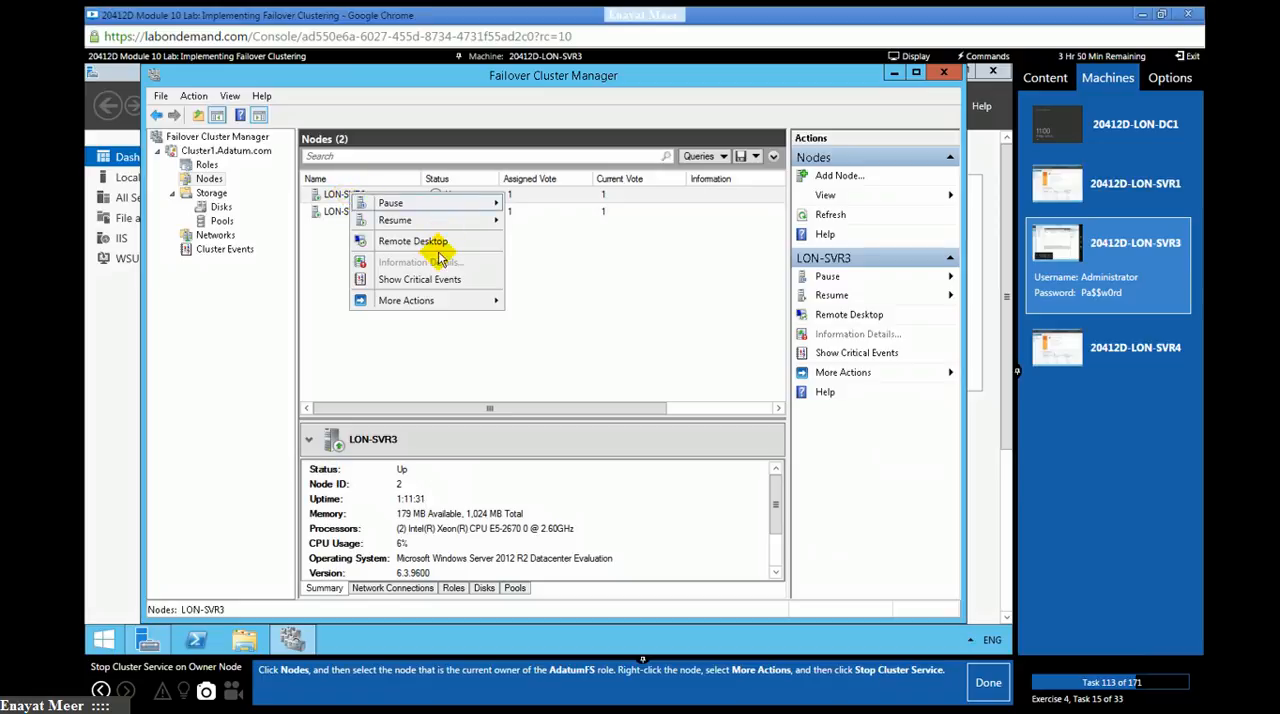
{"action": "mouse_move", "coordinate": [432, 302]}
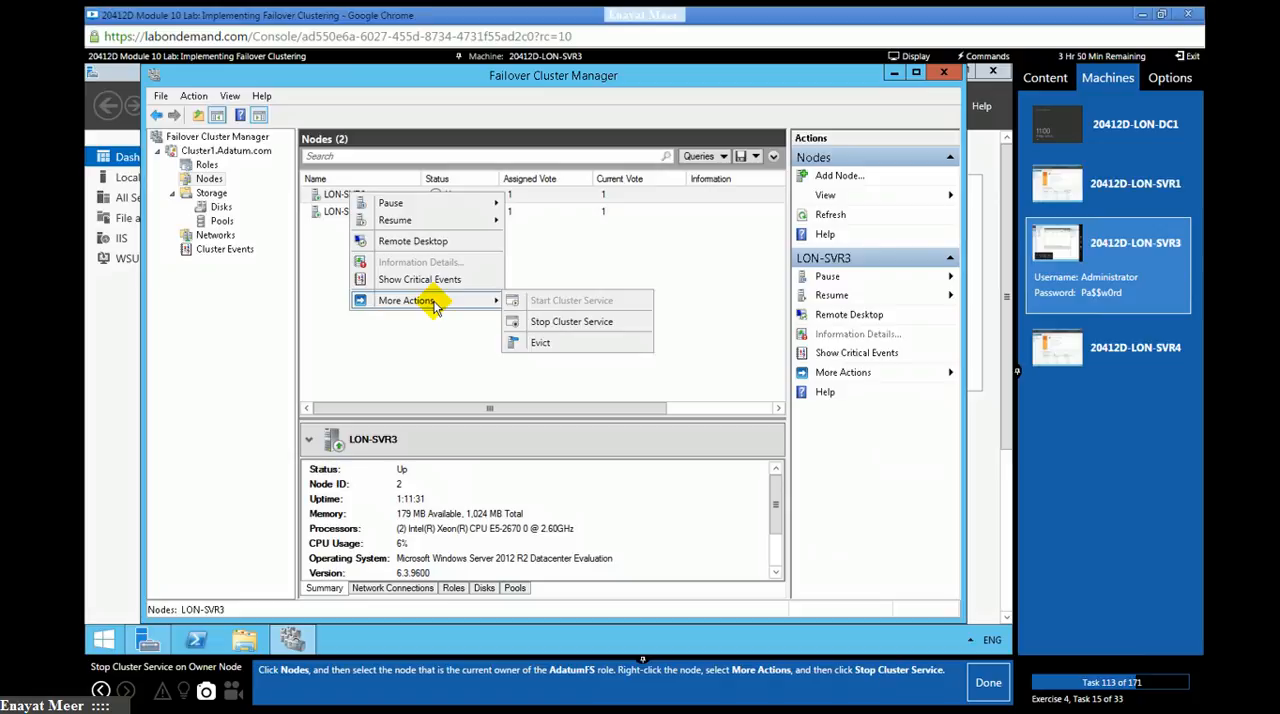
{"action": "left_click", "coordinate": [572, 329]}
{"action": "left_click", "coordinate": [988, 682]}
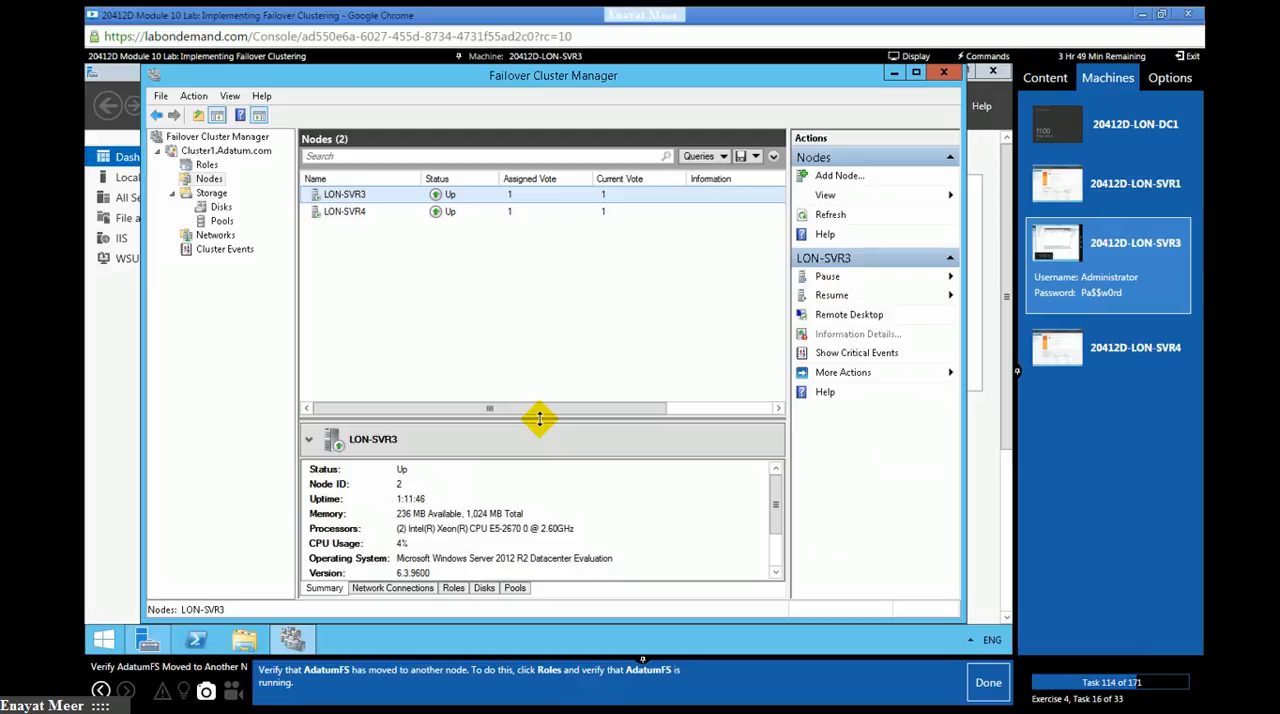
- Verify the AdatumFS role's owner node and status, switch to LON-DC1, and mark lab tasks 114 and 115 as done
{"action": "left_click", "coordinate": [201, 165]}
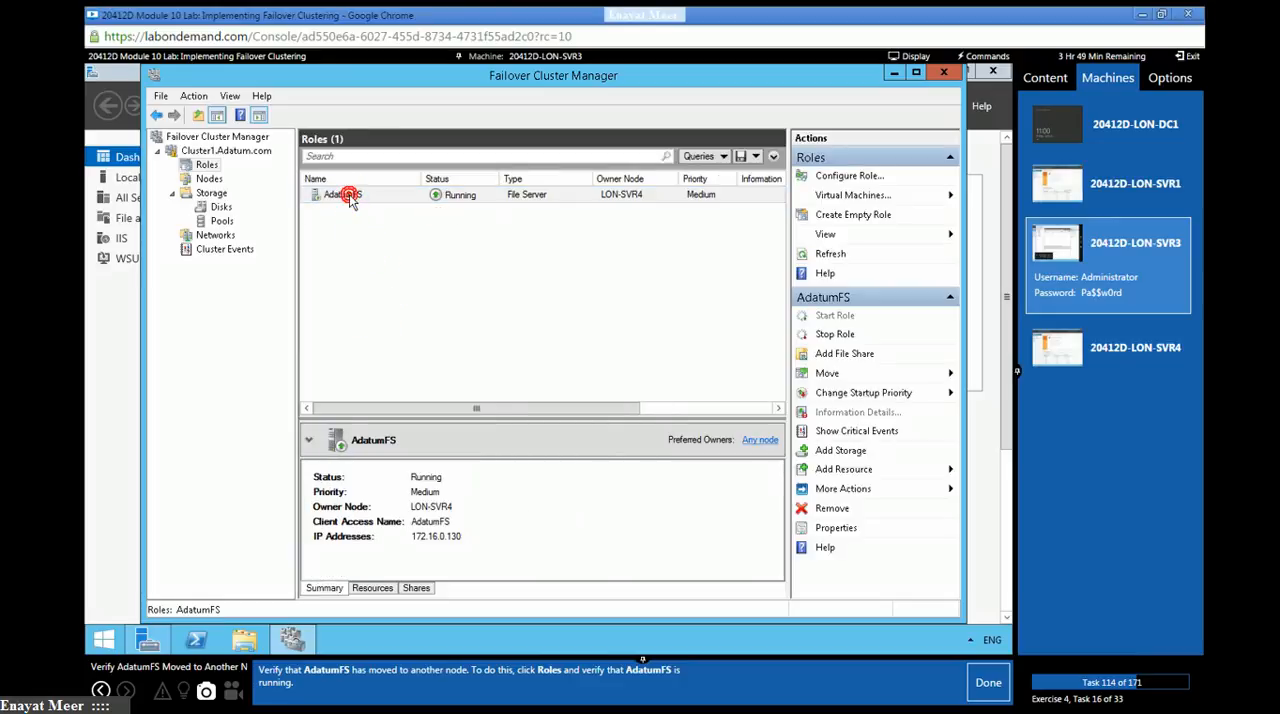
{"action": "left_click", "coordinate": [988, 683]}
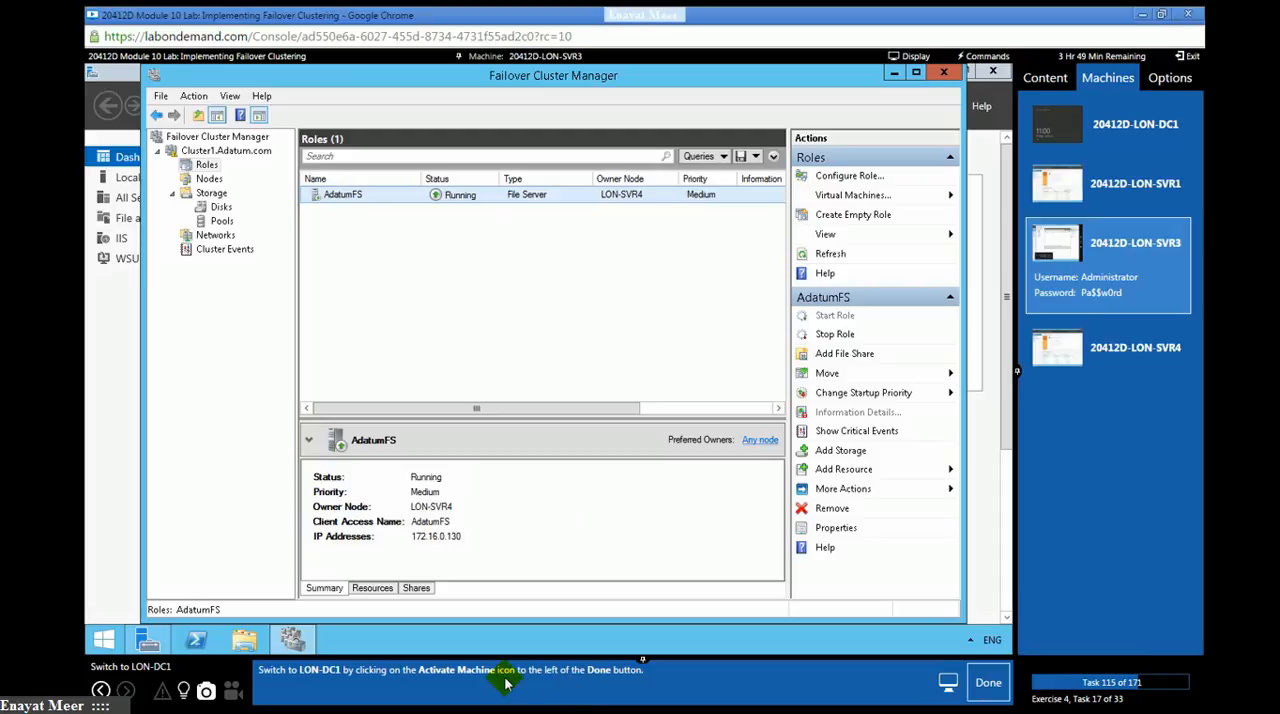
{"action": "left_click", "coordinate": [1137, 140]}
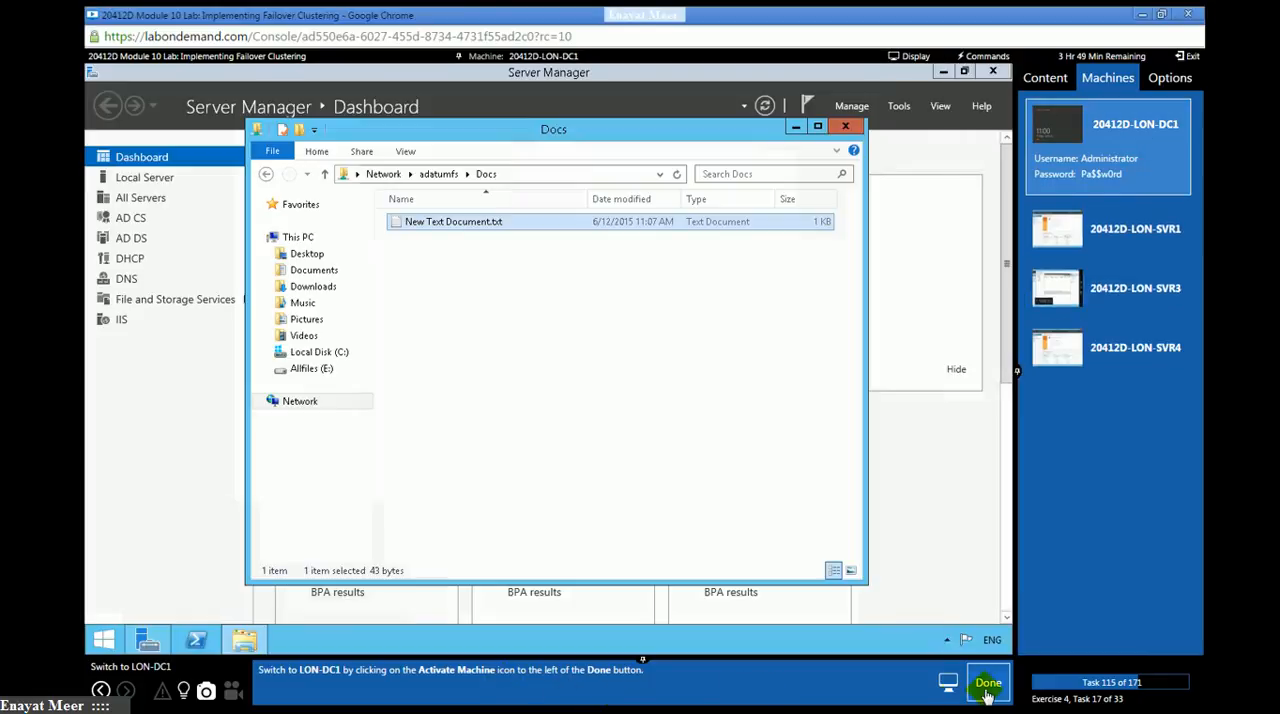
{"action": "left_click", "coordinate": [988, 687]}
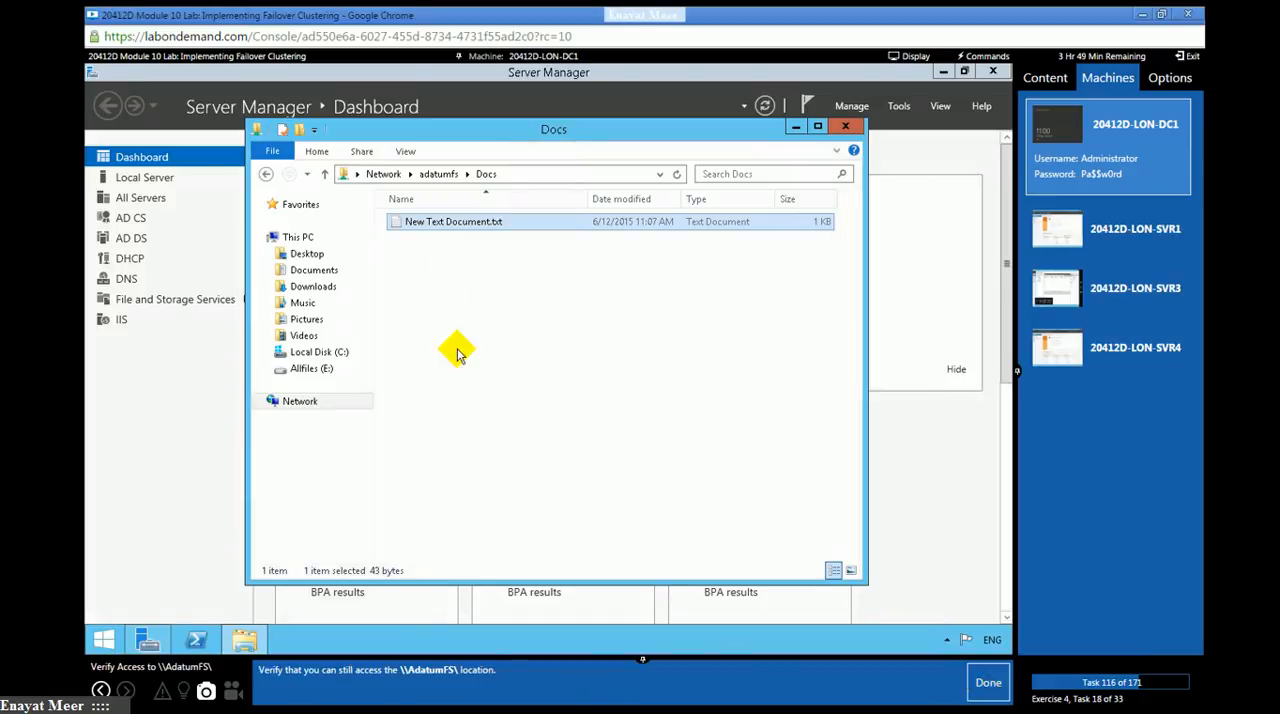
- Open \\Adatumfs in a fresh File Explorer window, open its Docs share, and mark lab task 116 as done
{"action": "left_click", "coordinate": [845, 126]}
{"action": "left_click", "coordinate": [246, 642]}
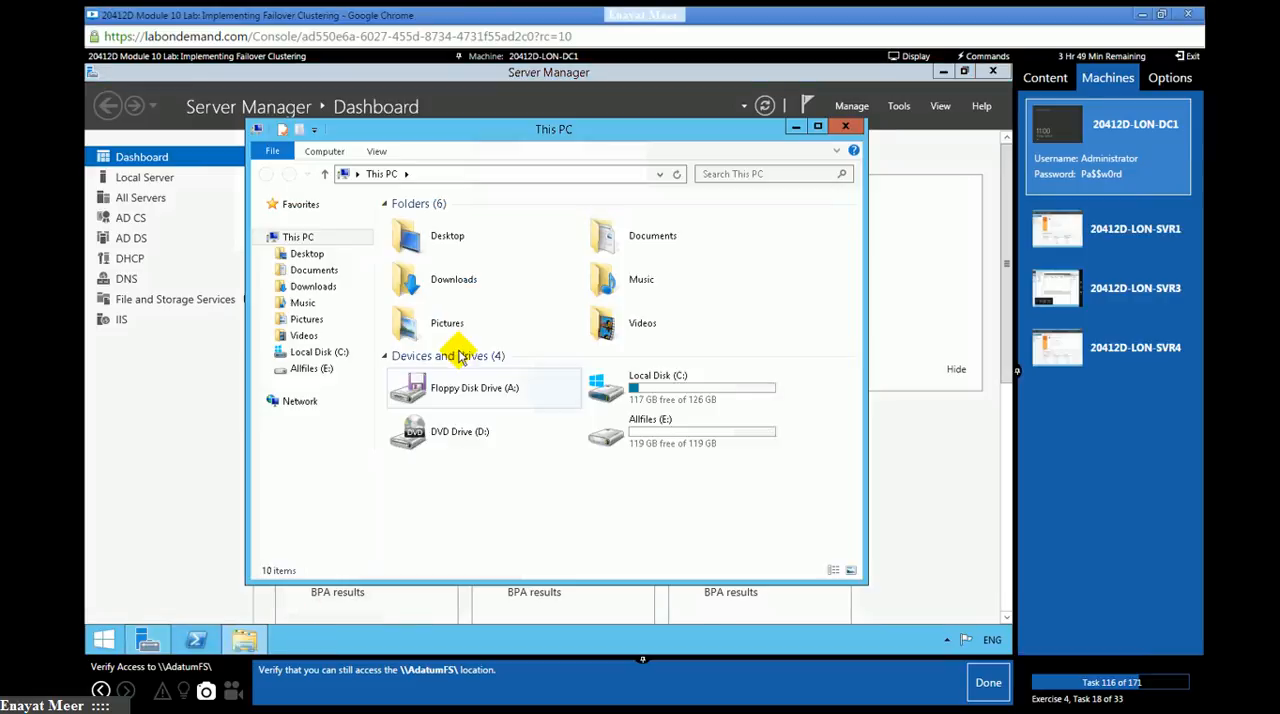
{"action": "left_click", "coordinate": [458, 174]}
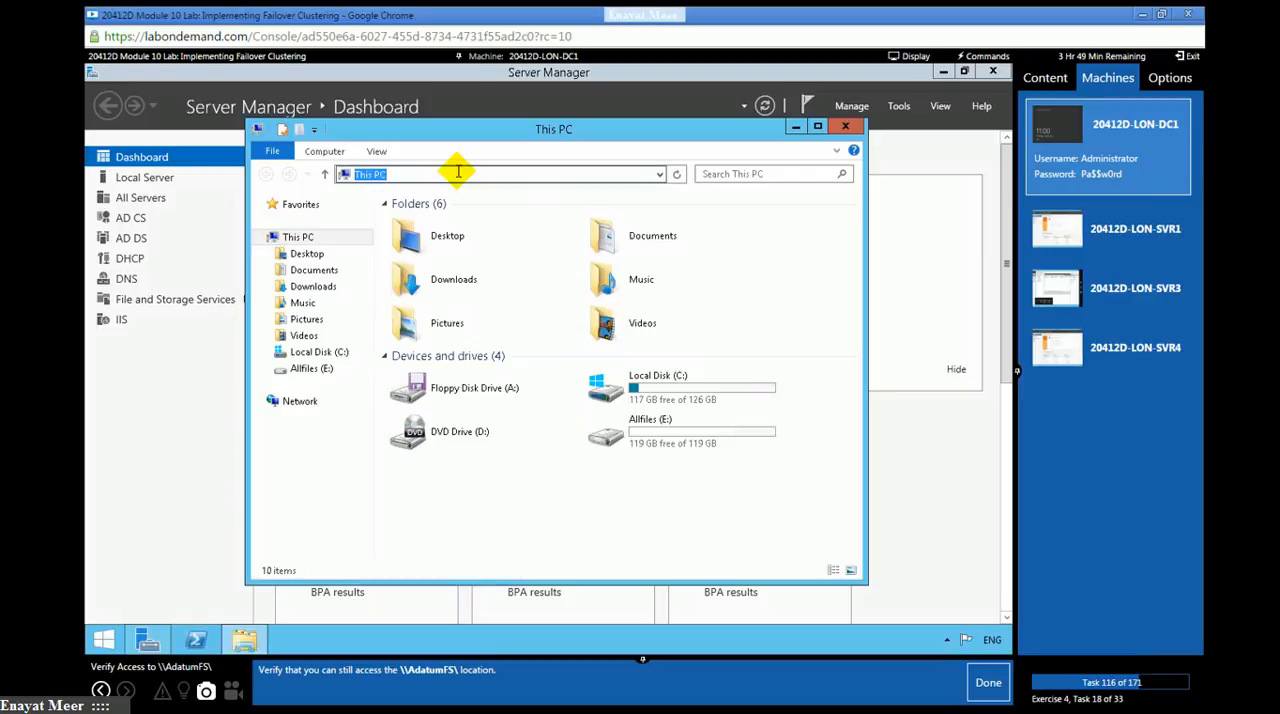
{"action": "type", "text": "\\\\"}
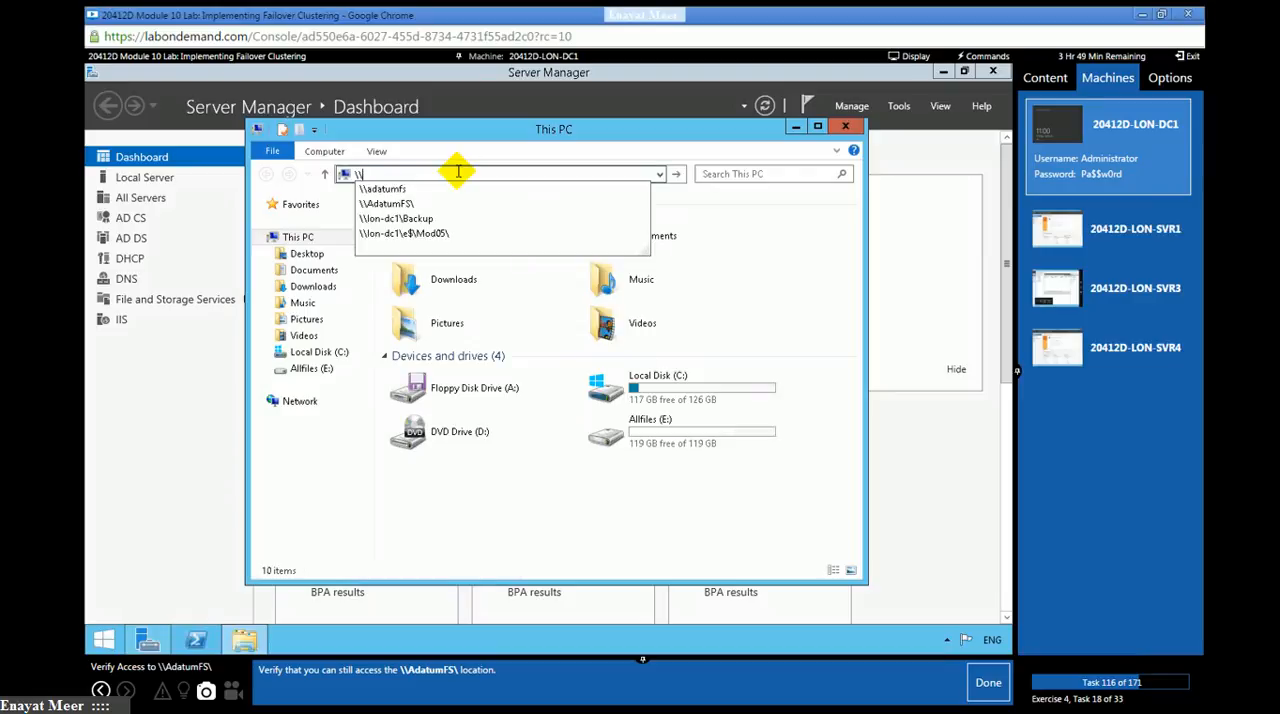
{"action": "type", "text": "A"}
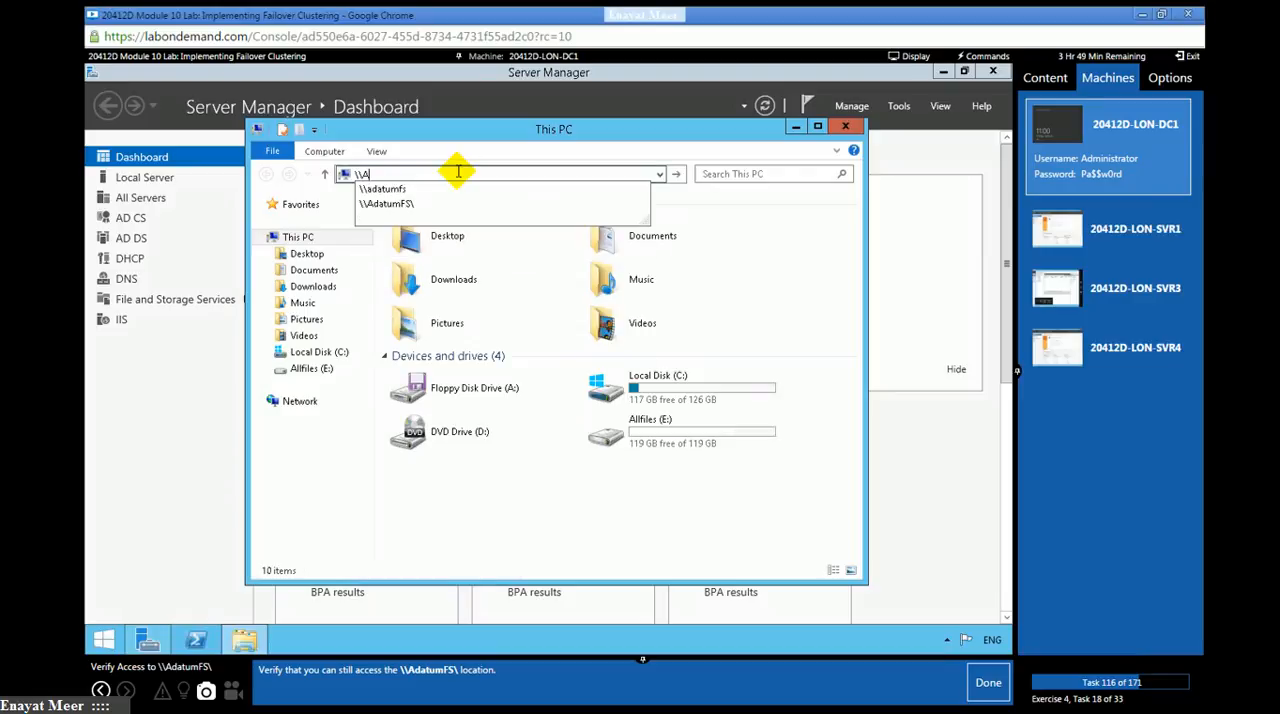
{"action": "type", "text": "datumfs"}
{"action": "key", "text": "Return"}
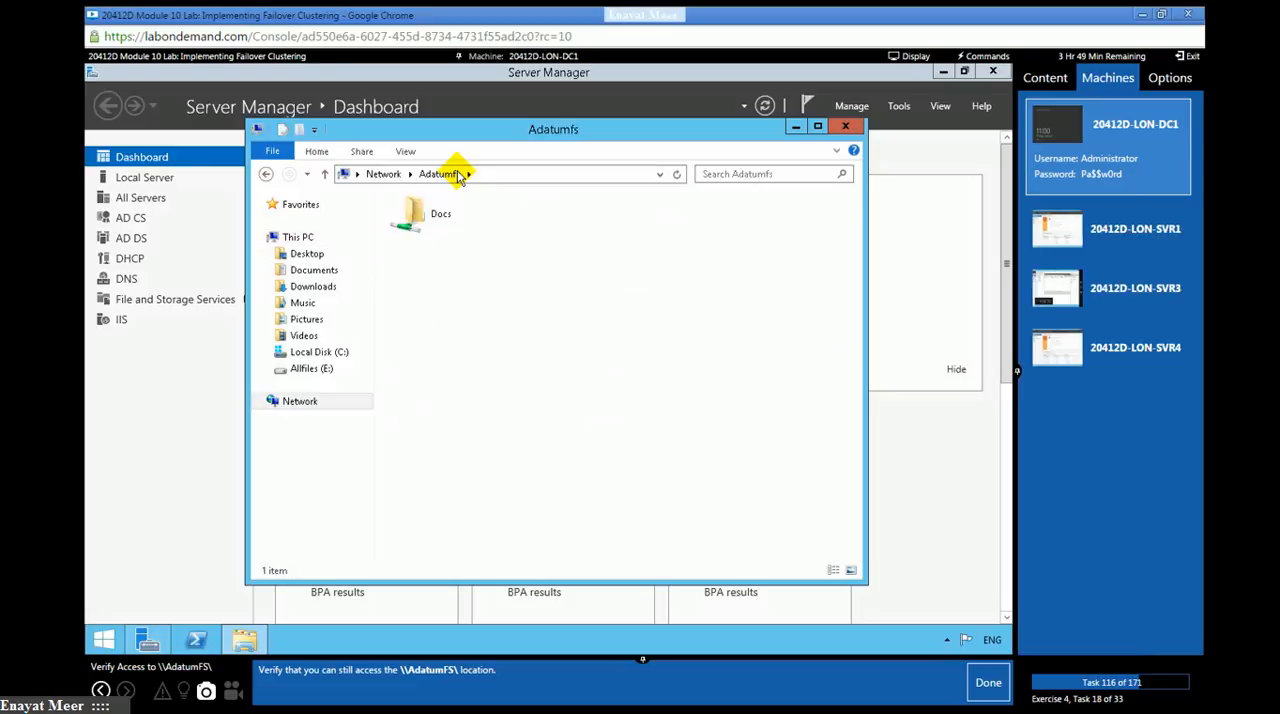
{"action": "double_click", "coordinate": [430, 214]}
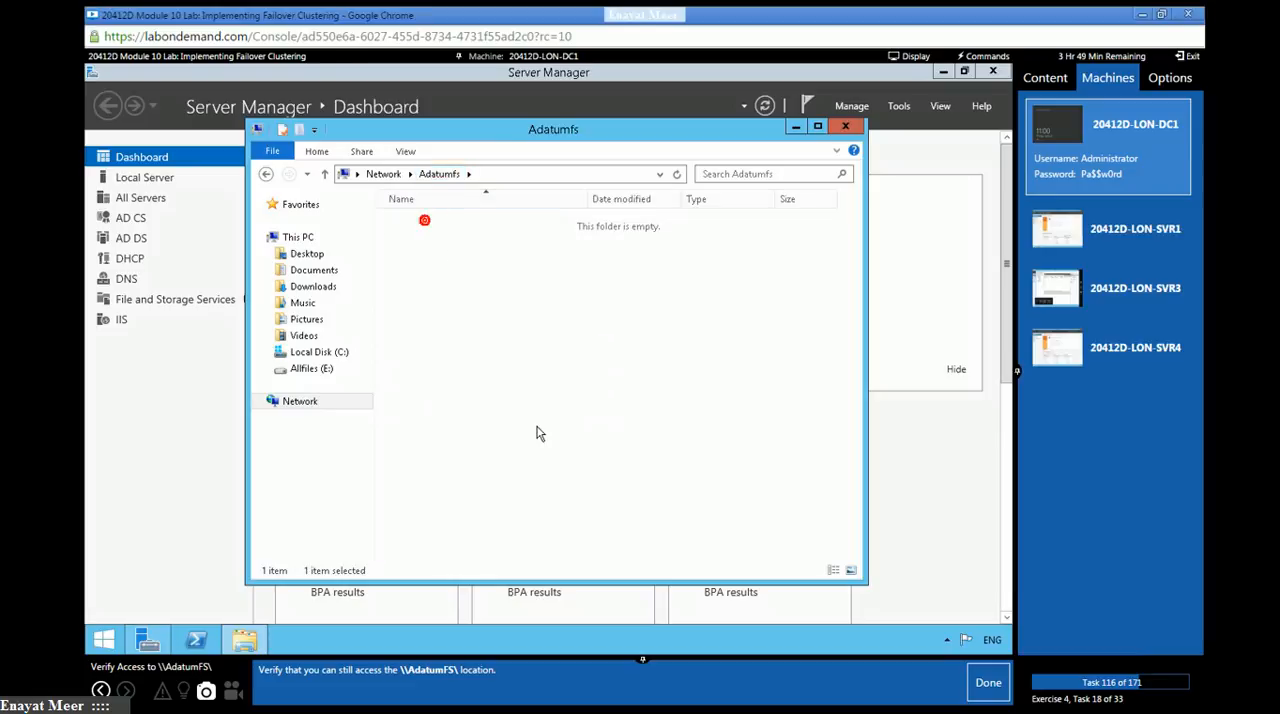
{"action": "left_click", "coordinate": [987, 683]}
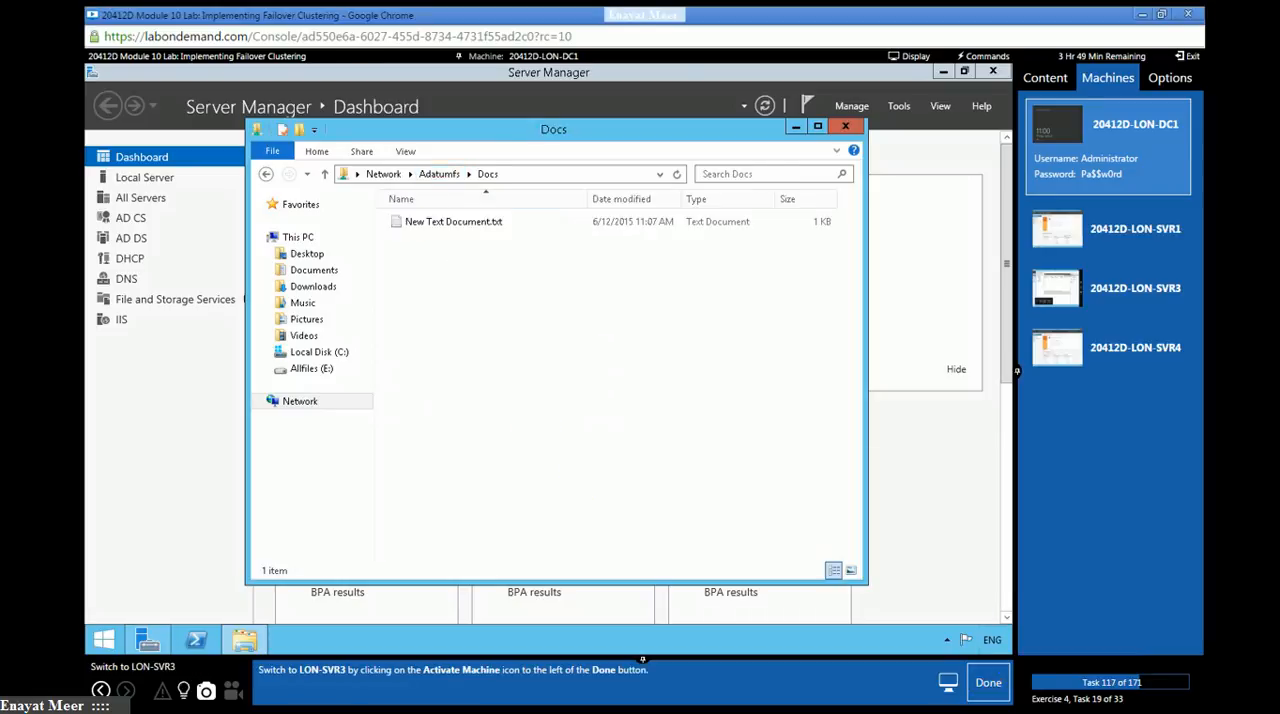
- Switch to LON-SVR3, mark lab task 117 as done, and check the status of the cluster's nodes and roles
{"action": "left_click", "coordinate": [1122, 302]}
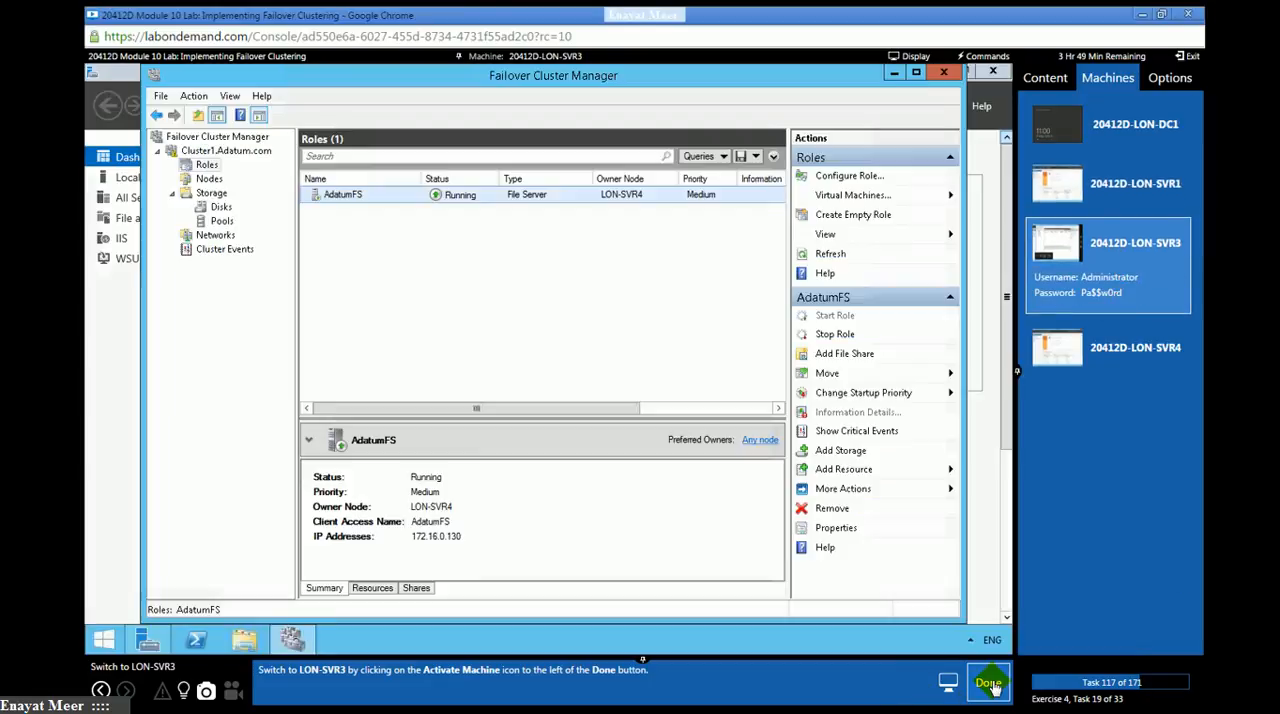
{"action": "left_click", "coordinate": [989, 684]}
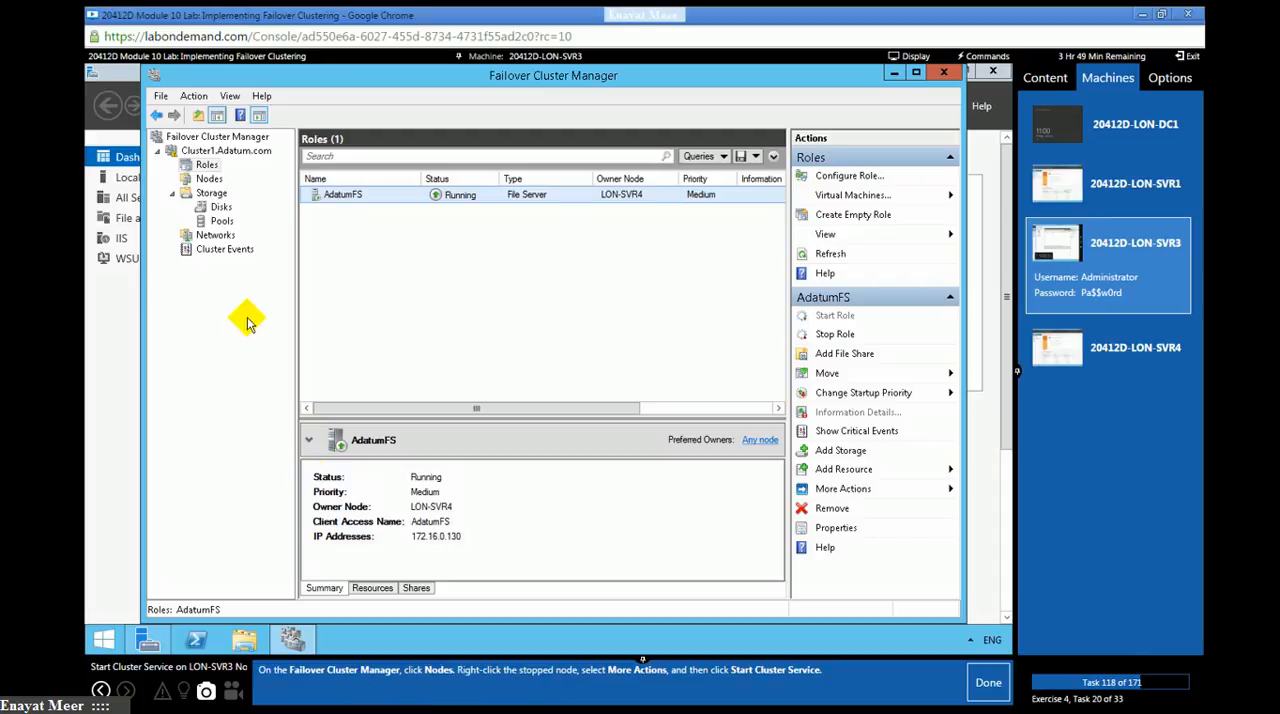
{"action": "left_click", "coordinate": [208, 179]}
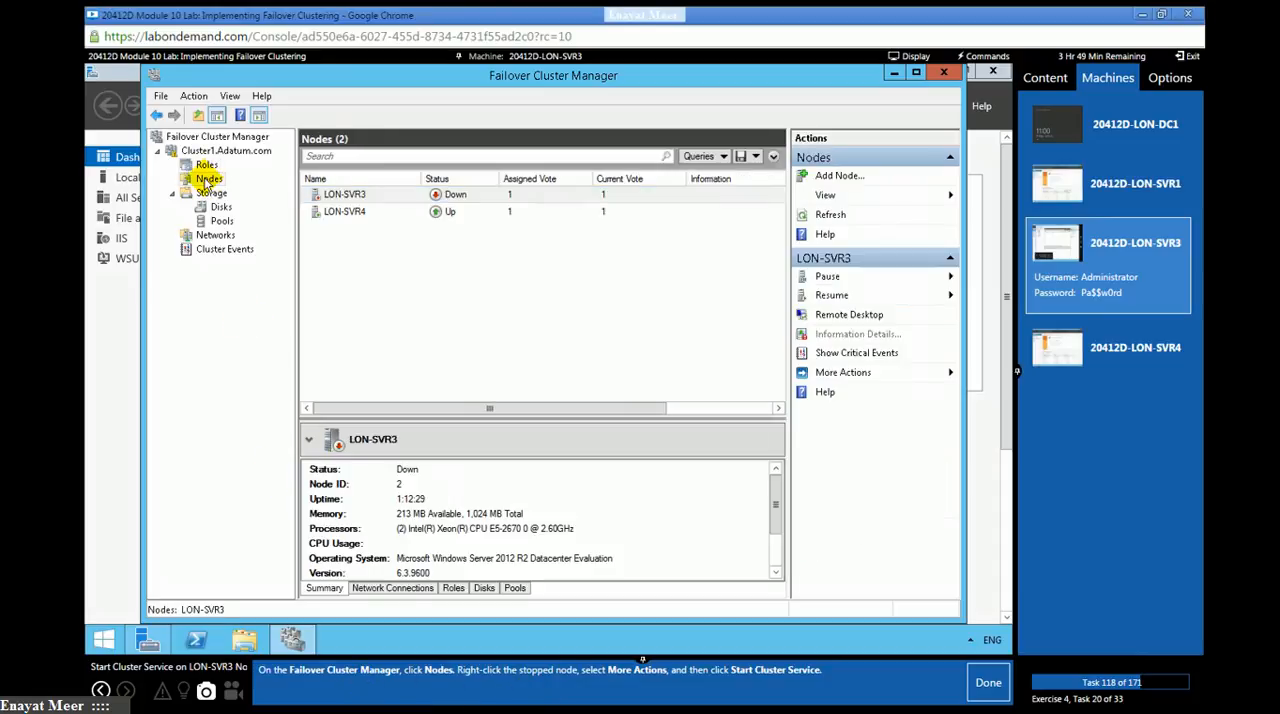
{"action": "left_click", "coordinate": [207, 165]}
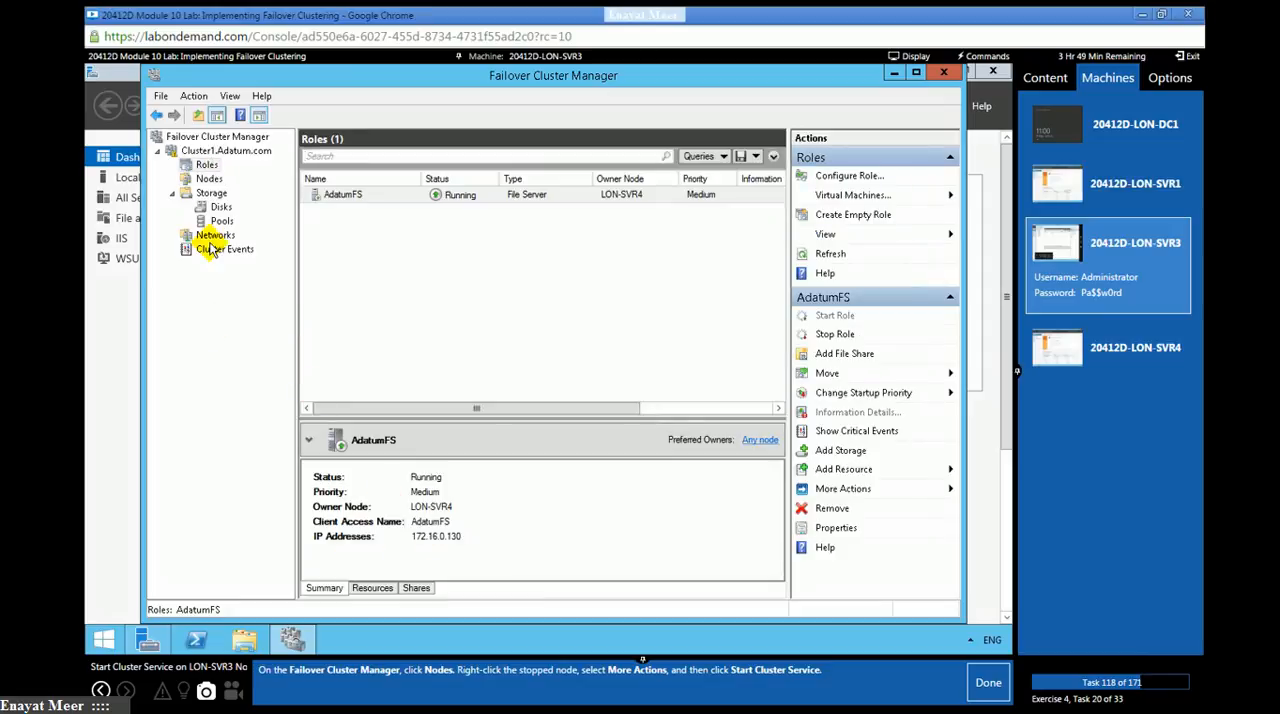
- Start the cluster service on the stopped node LON-SVR3 and mark lab task 118 as done
{"action": "left_click", "coordinate": [207, 181]}
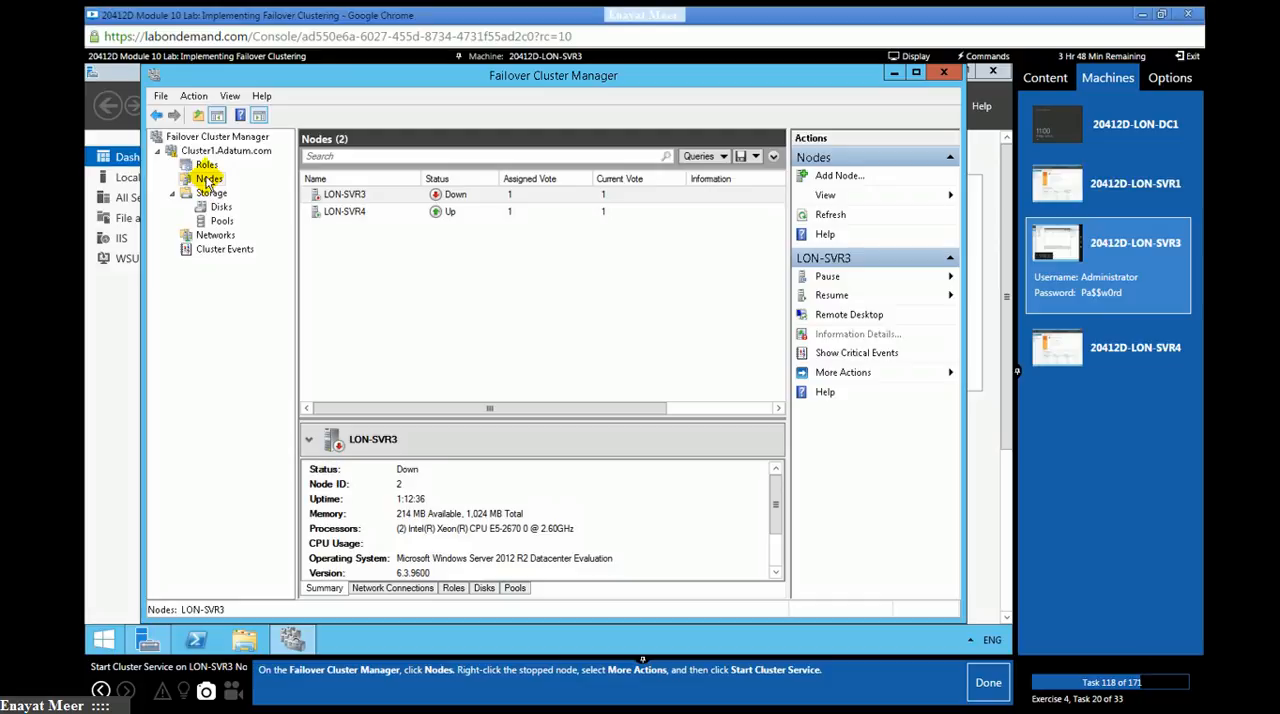
{"action": "right_click", "coordinate": [206, 182]}
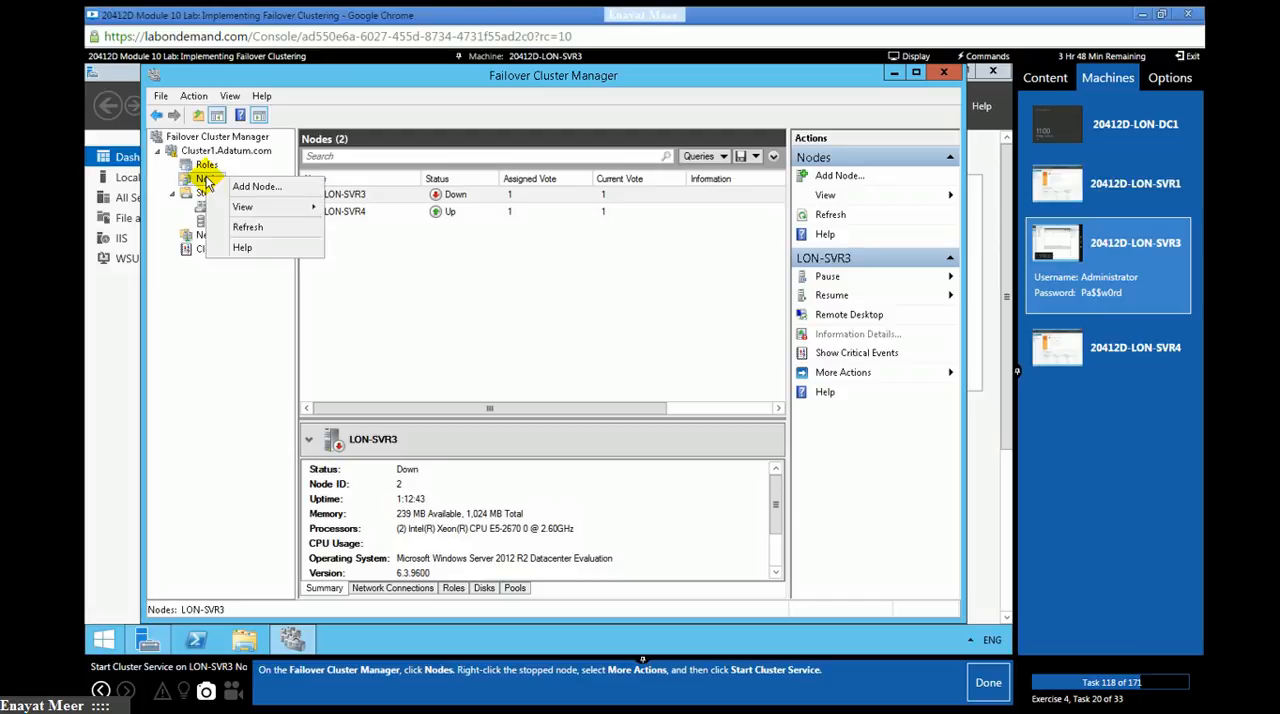
{"action": "left_click", "coordinate": [195, 287]}
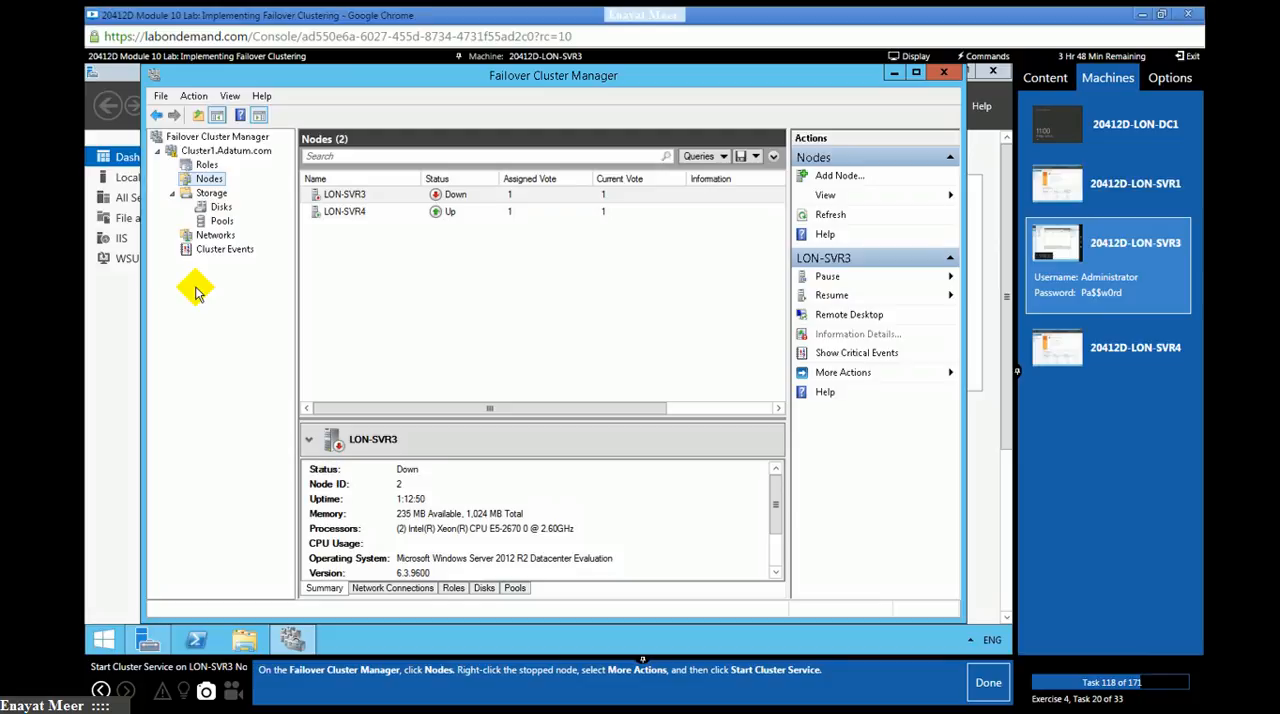
{"action": "left_click", "coordinate": [347, 195]}
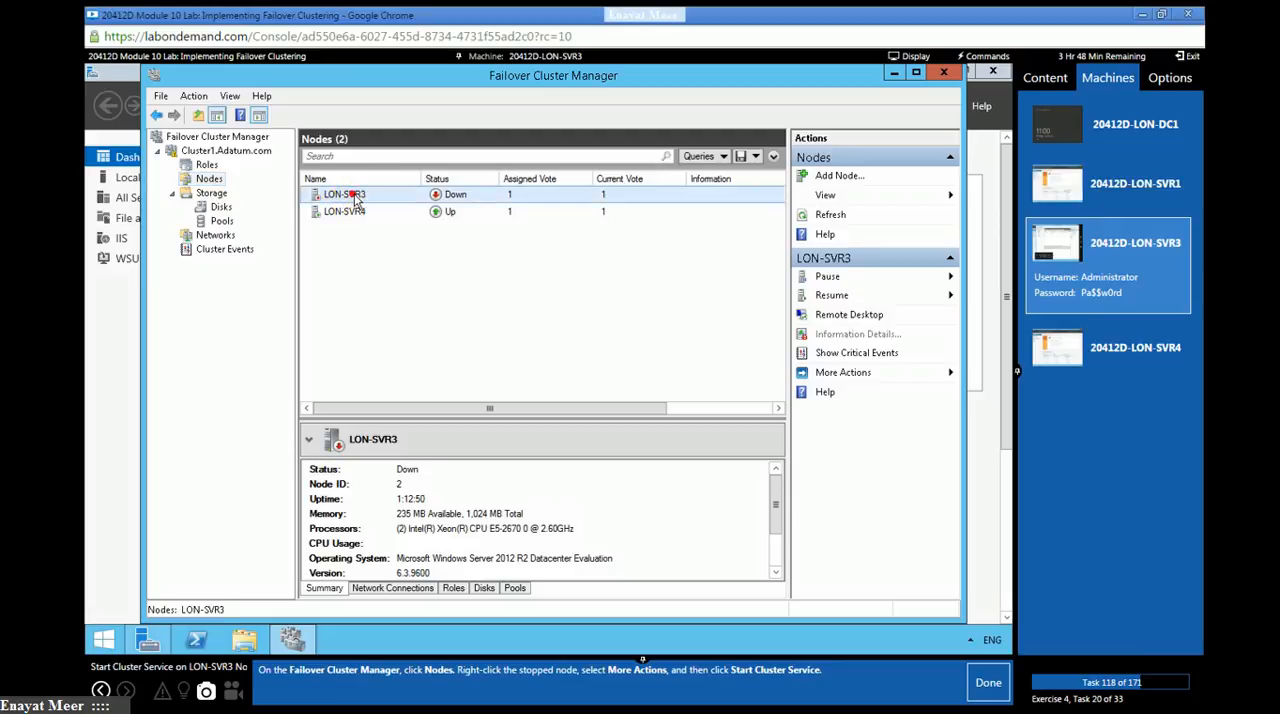
{"action": "right_click", "coordinate": [358, 197]}
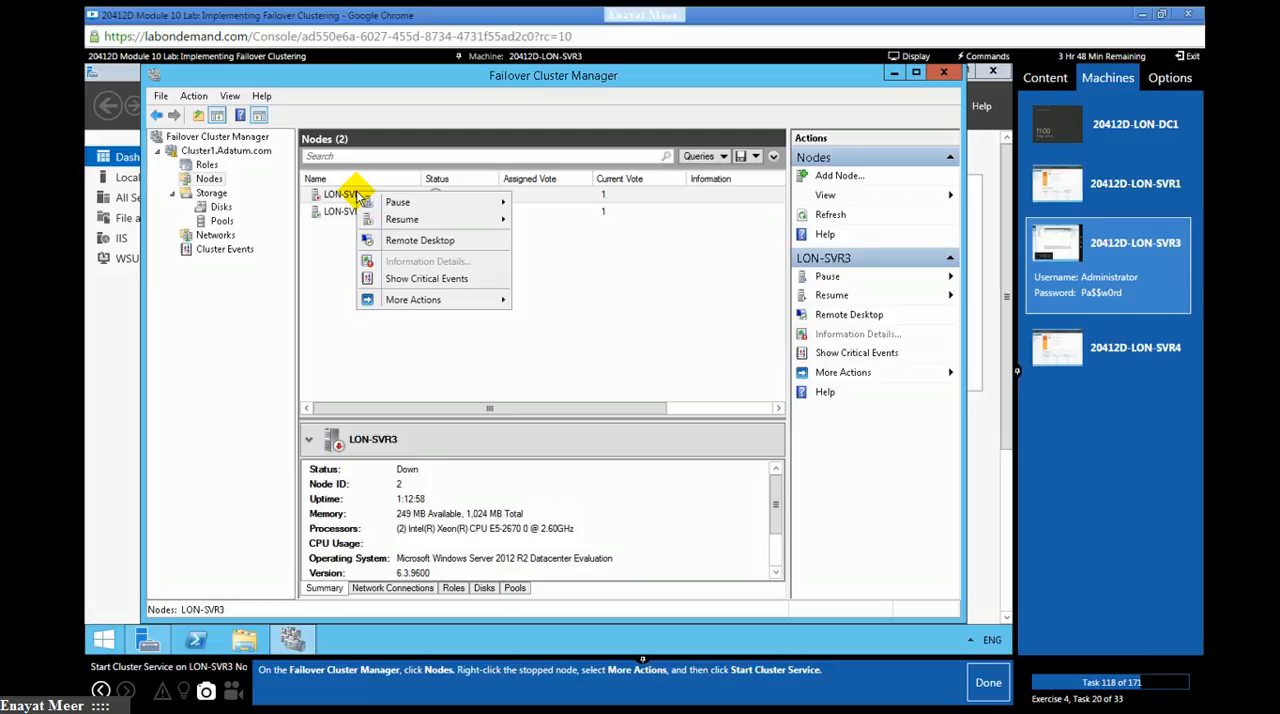
{"action": "left_click", "coordinate": [430, 299]}
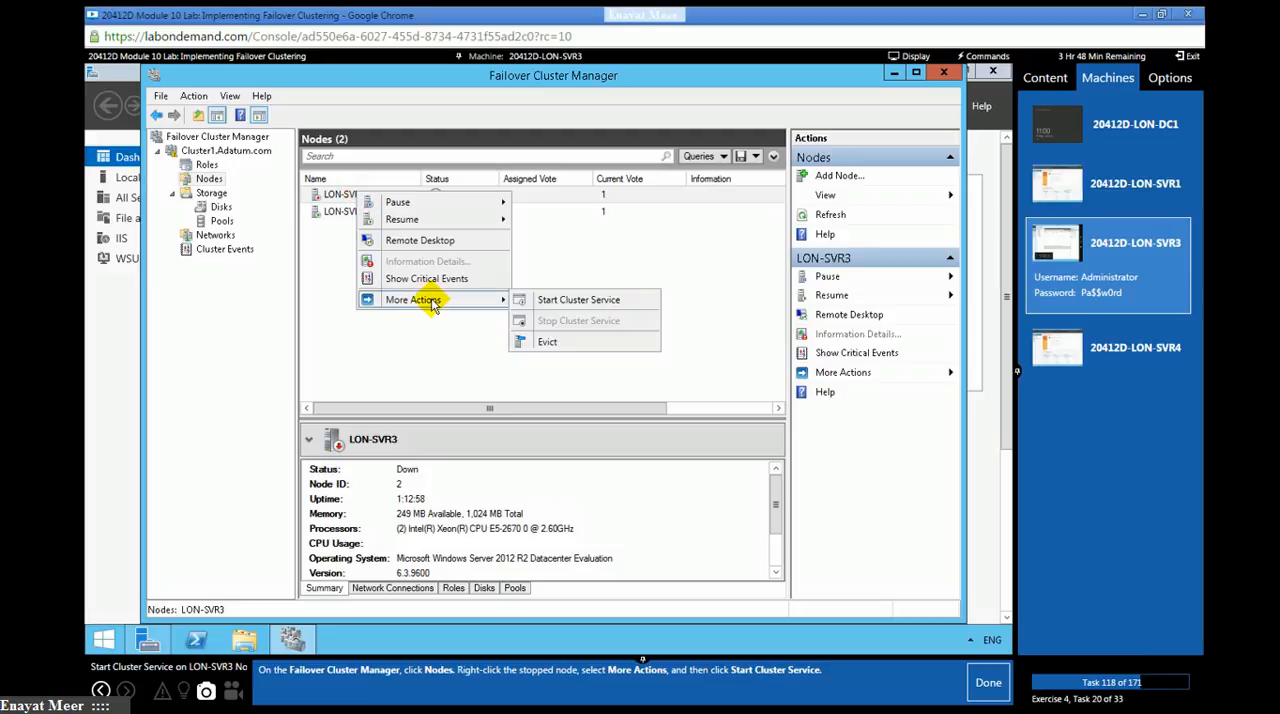
{"action": "left_click", "coordinate": [576, 301]}
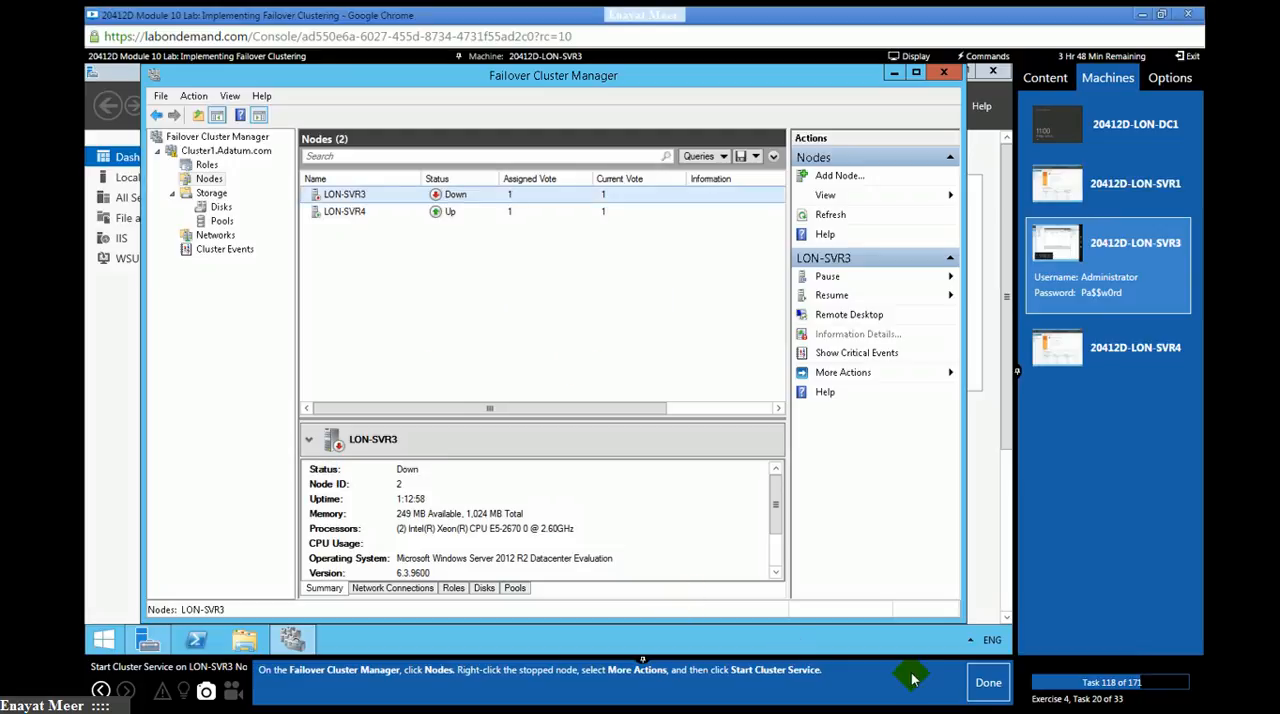
{"action": "left_click", "coordinate": [988, 686]}
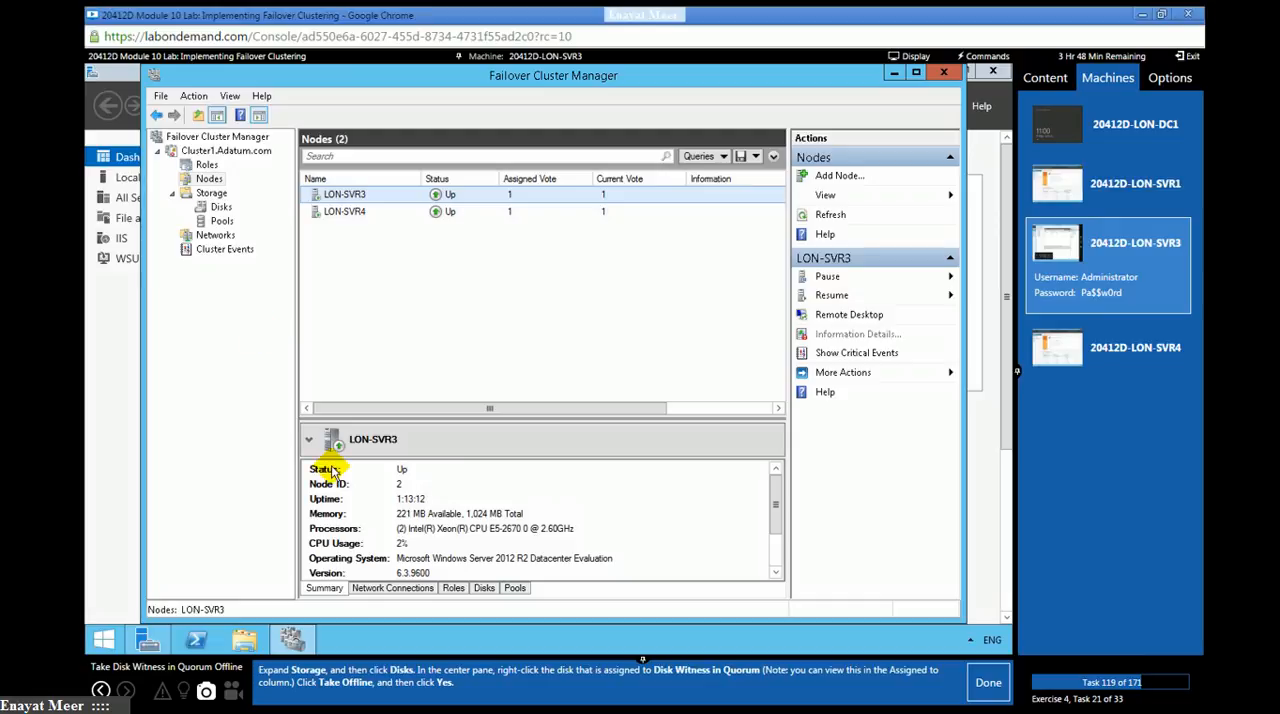
- Take Cluster Disk 1, assigned to Disk Witness in Quorum, offline and mark lab task 119 as done
{"action": "left_click", "coordinate": [218, 207]}
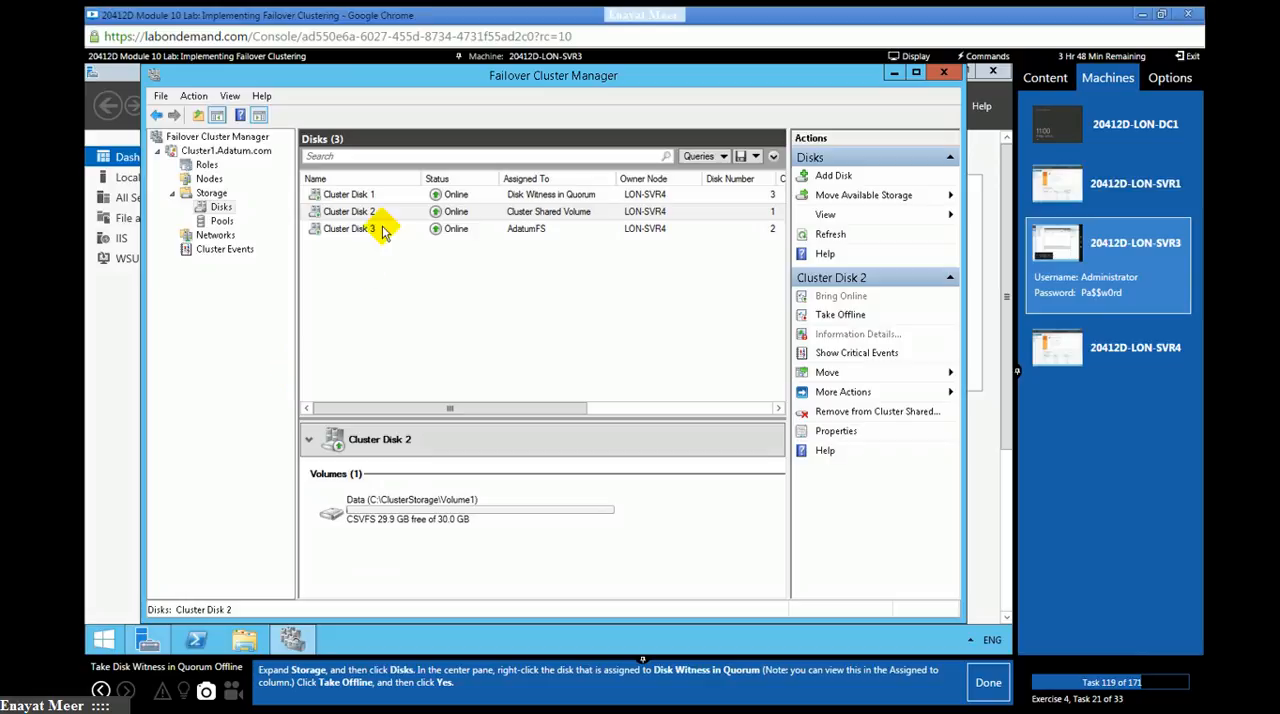
{"action": "left_click", "coordinate": [520, 197]}
{"action": "right_click", "coordinate": [636, 198]}
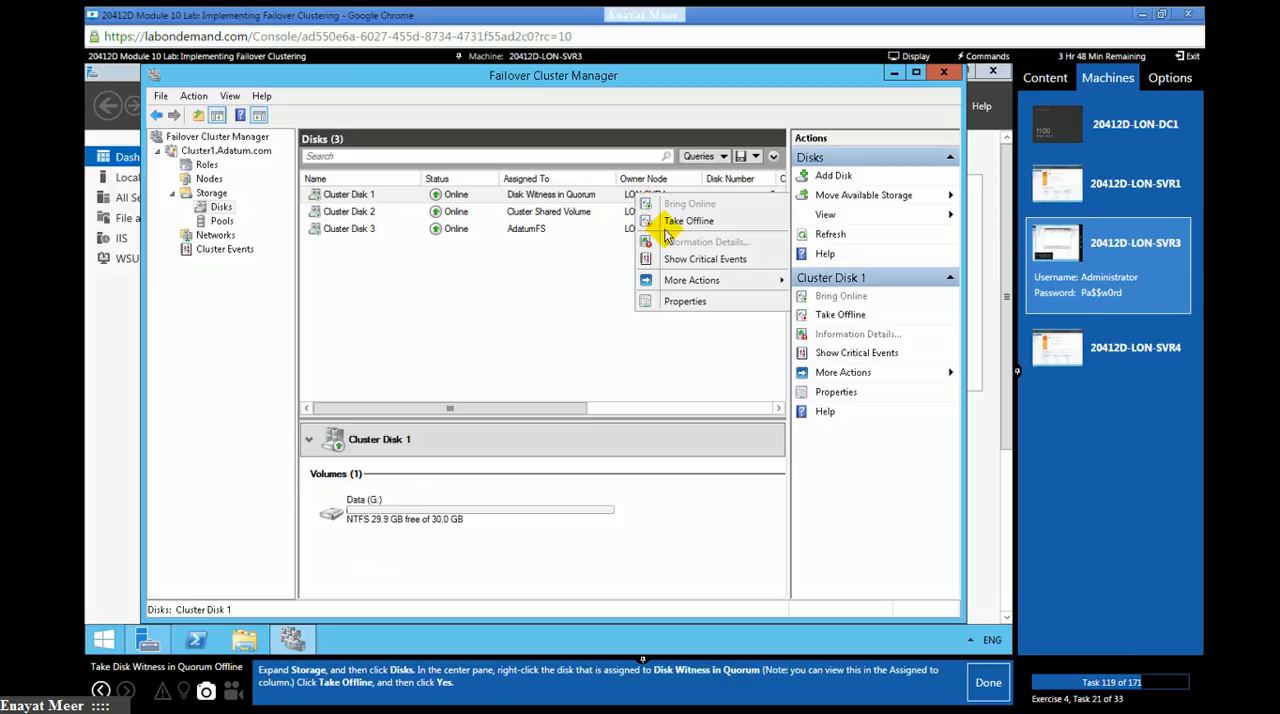
{"action": "left_click", "coordinate": [671, 221]}
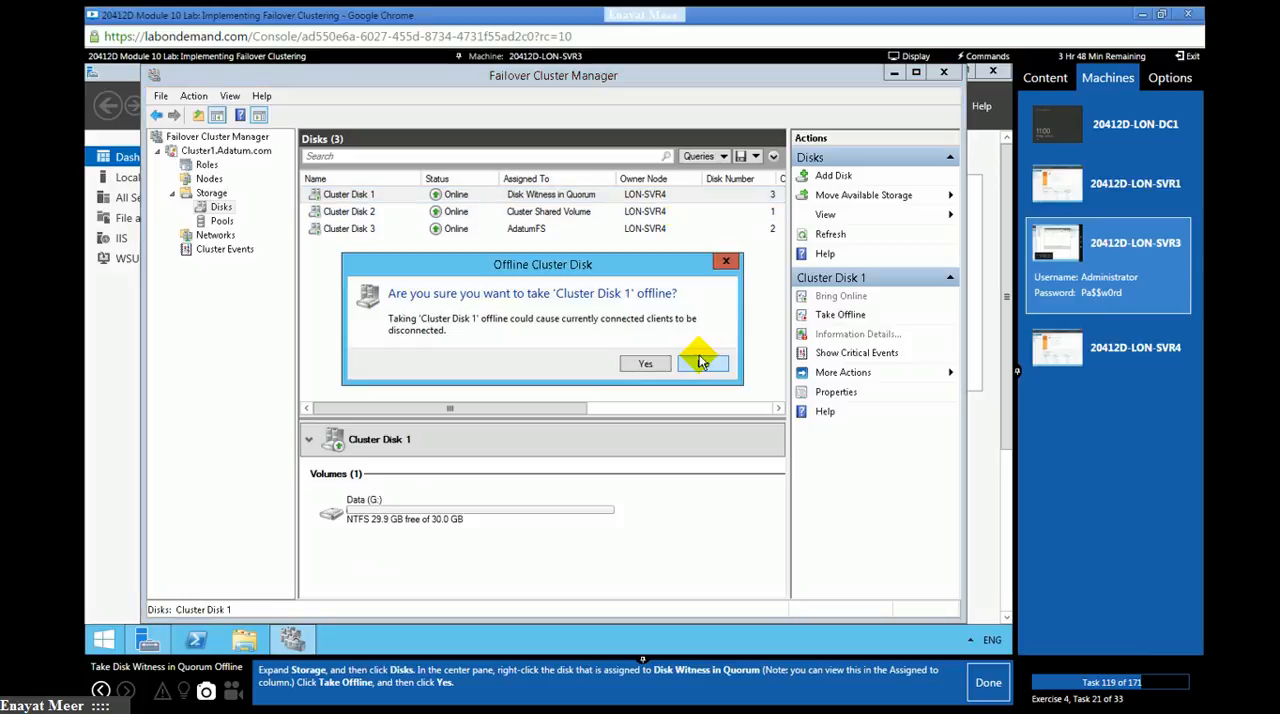
{"action": "left_click", "coordinate": [643, 365]}
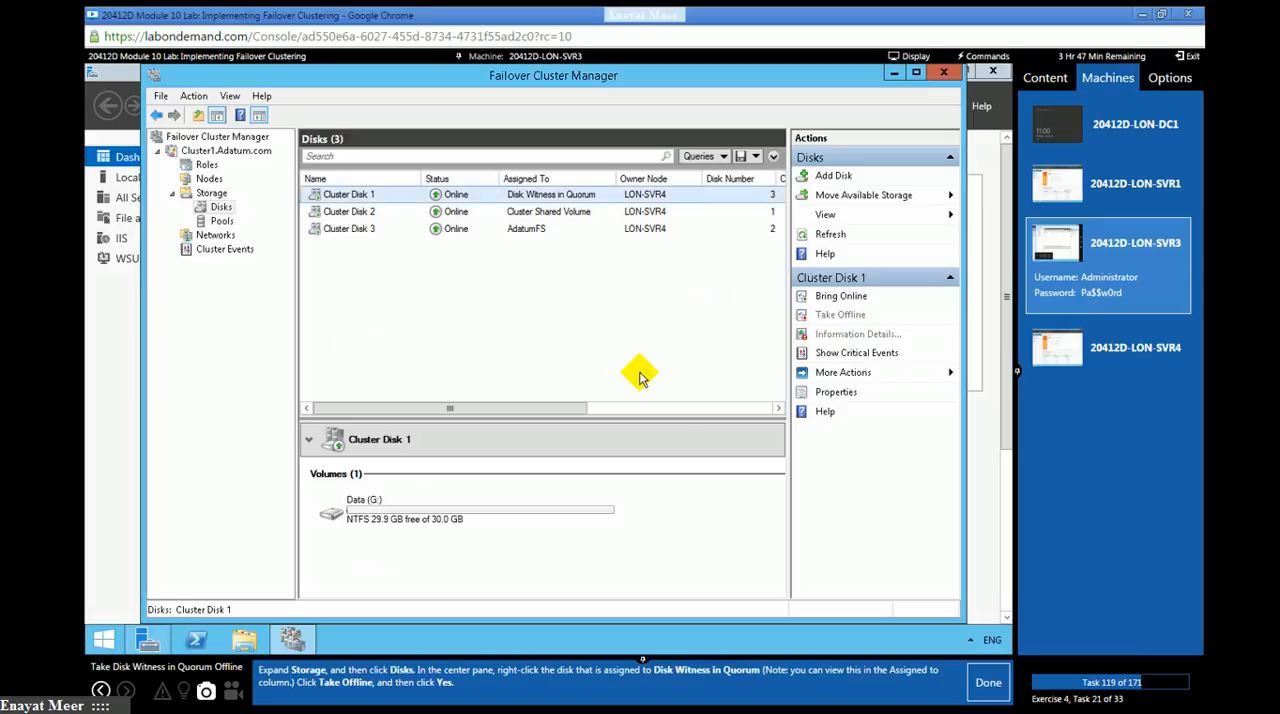
{"action": "left_click", "coordinate": [988, 684]}
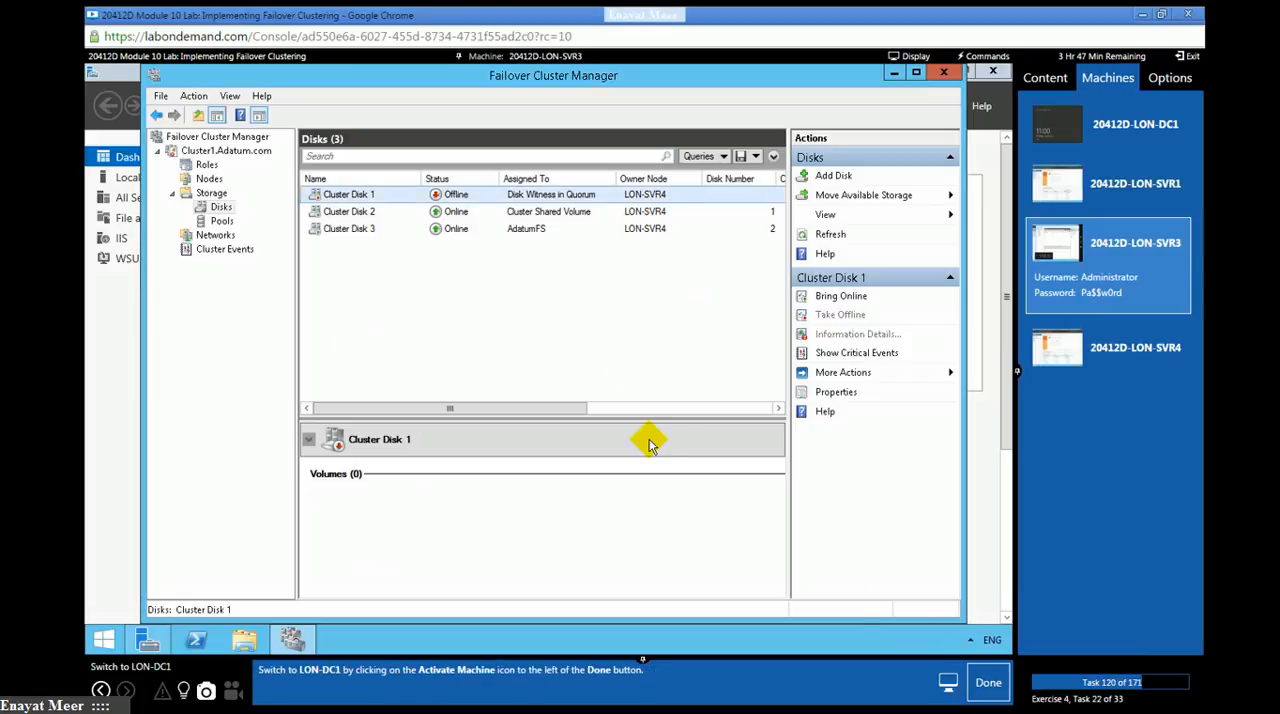
- Switch to the LON-DC1 machine and mark lab task 120 as done
{"action": "left_click", "coordinate": [1098, 158]}
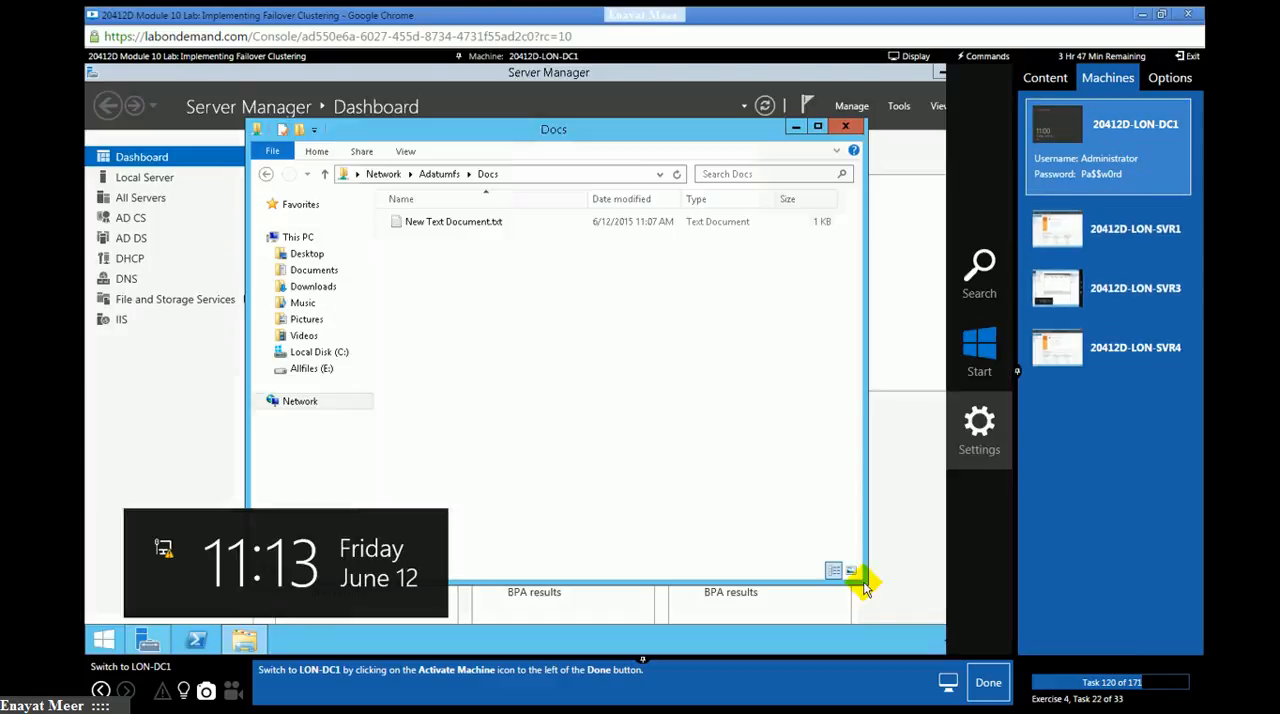
{"action": "left_click", "coordinate": [988, 682]}
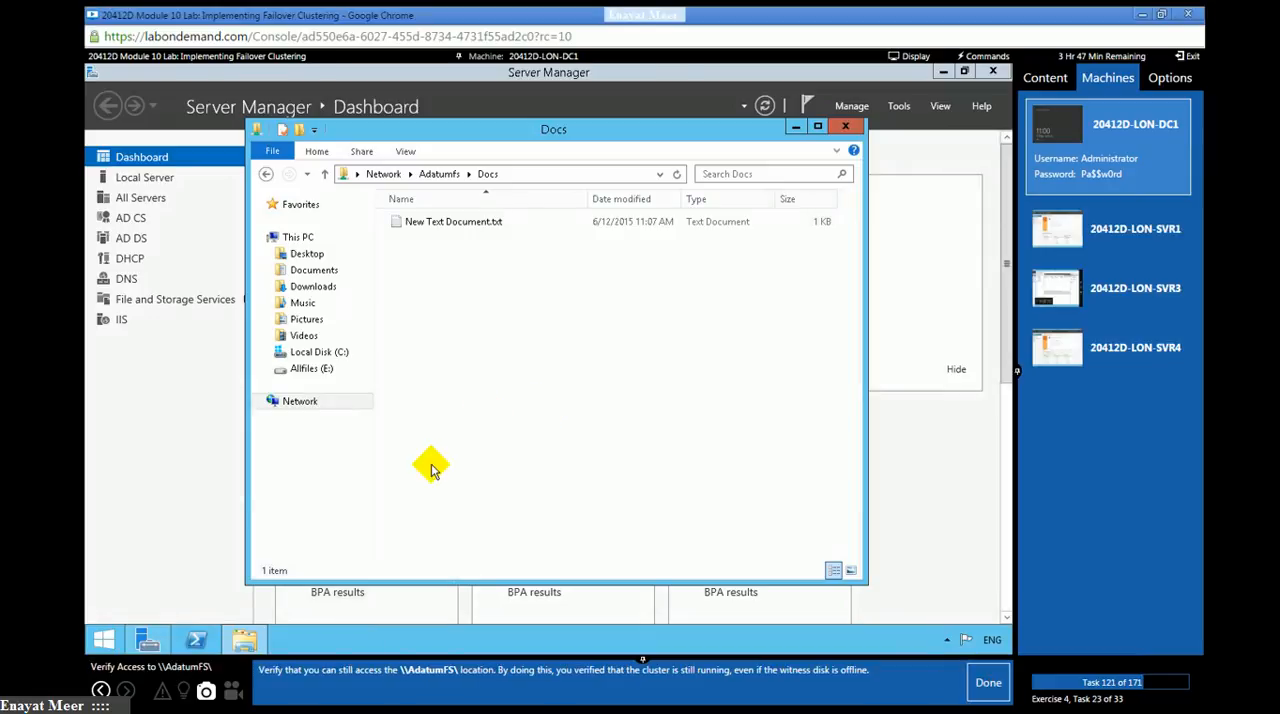
- Open the \\adatumfs network location in File Explorer on LON-DC1 and mark lab task 121 as done
{"action": "left_click", "coordinate": [608, 177]}
{"action": "type", "text": "\\"}
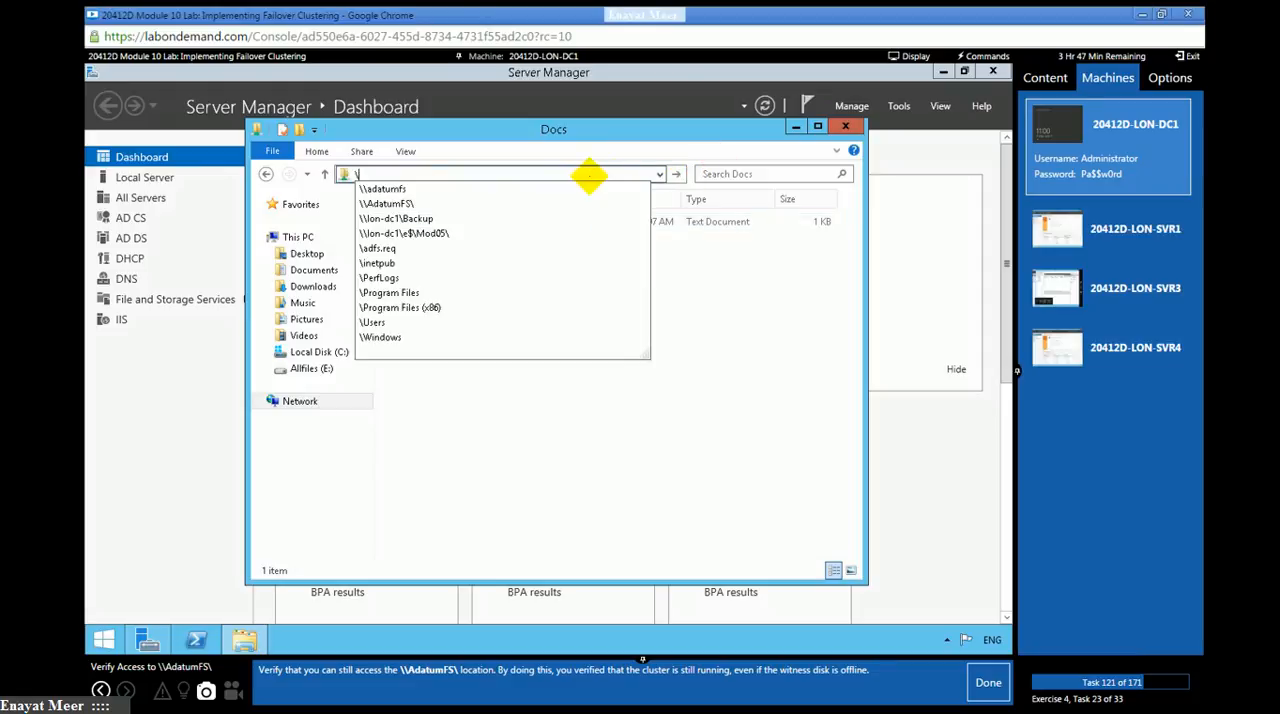
{"action": "type", "text": "\\ada"}
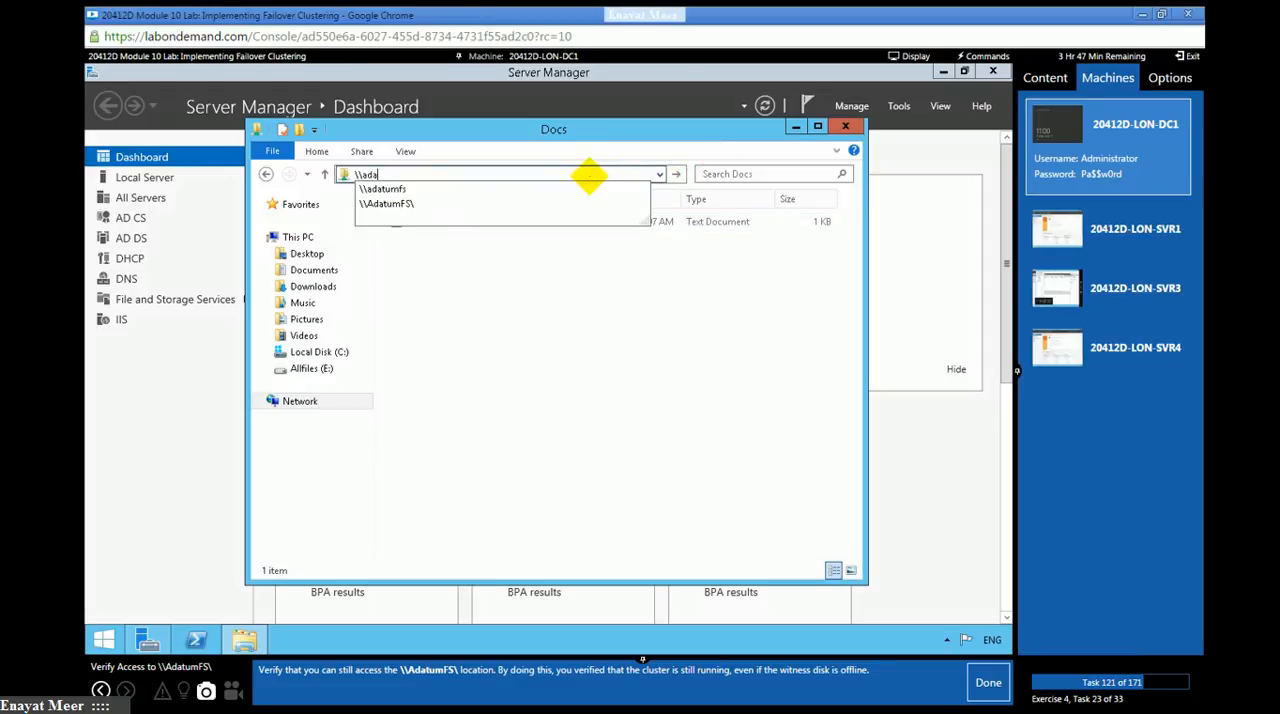
{"action": "type", "text": "tumfs"}
{"action": "key", "text": "Return"}
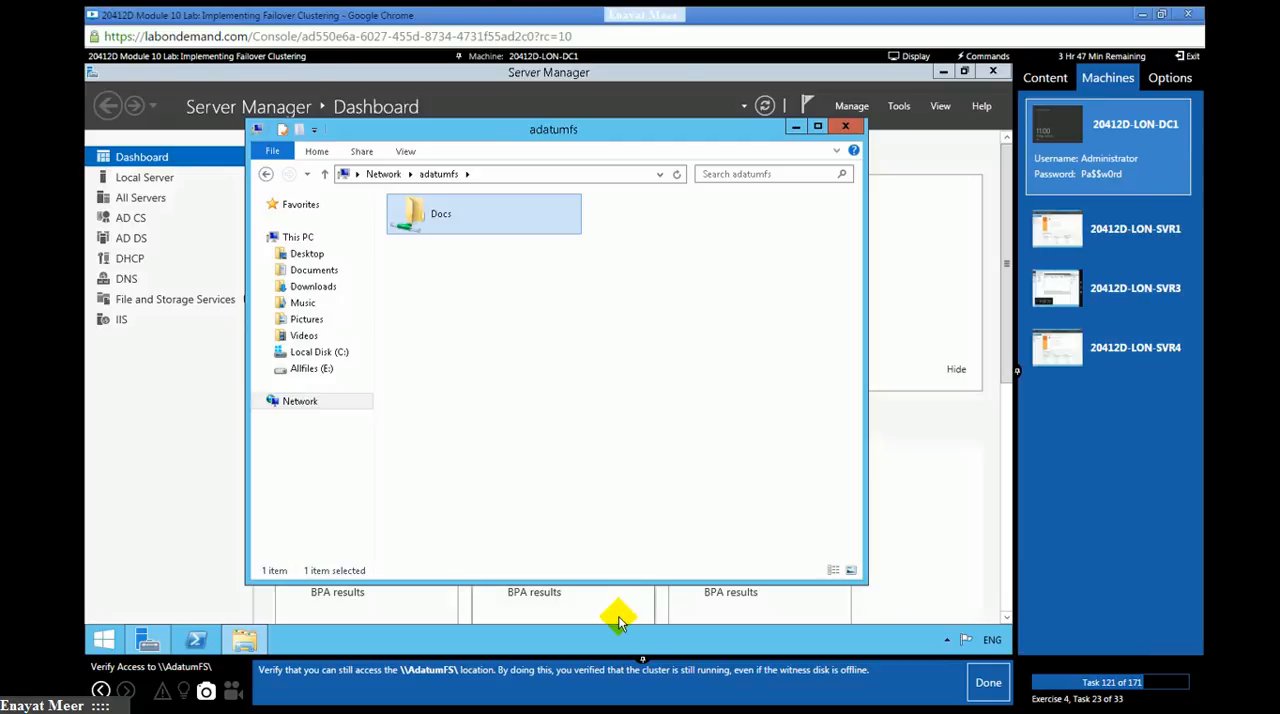
{"action": "left_click", "coordinate": [980, 686]}
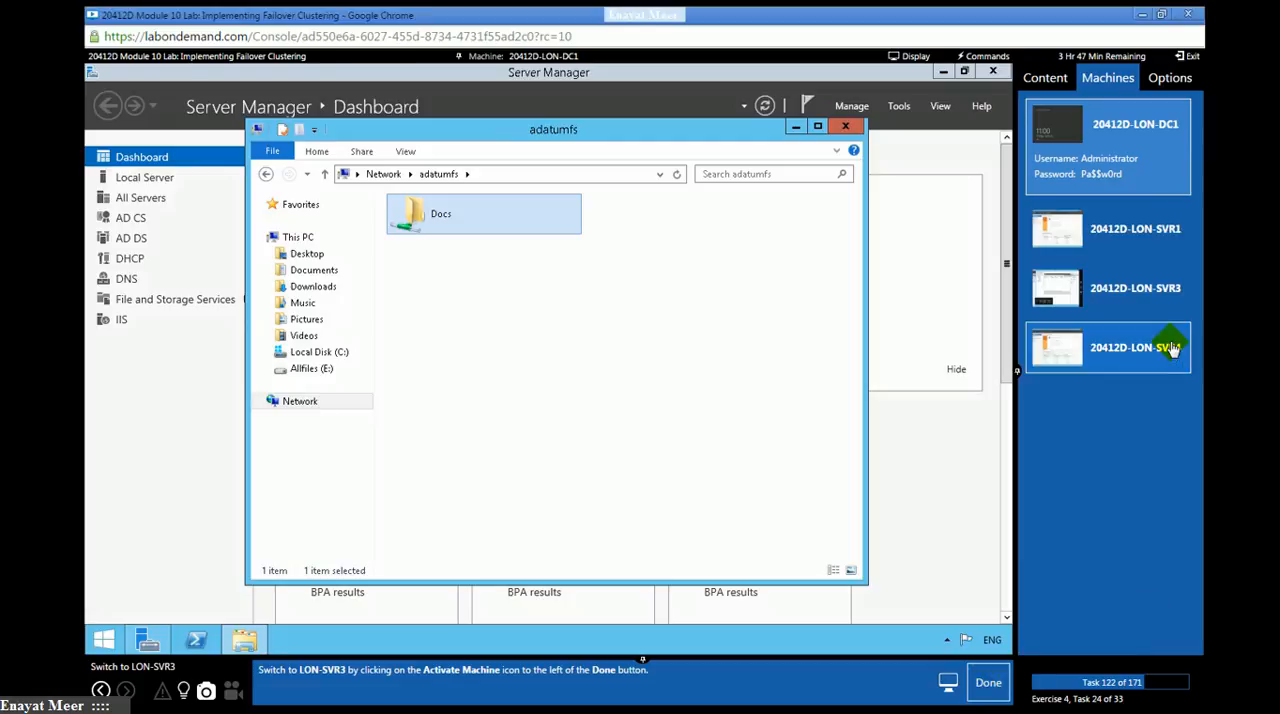
- Switch to LON-SVR3, bring the offline witness disk Cluster Disk 1 back online, and mark lab tasks 122 and 123 as done
{"action": "left_click", "coordinate": [1139, 292]}
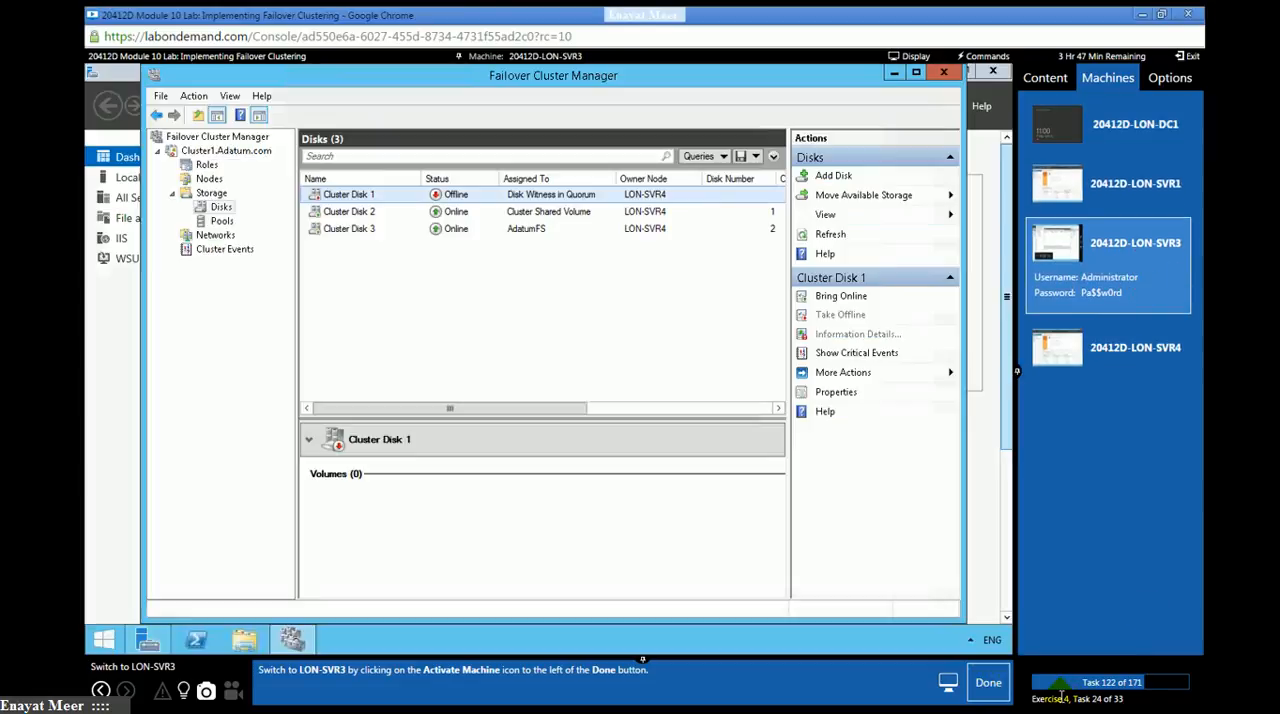
{"action": "left_click", "coordinate": [992, 684]}
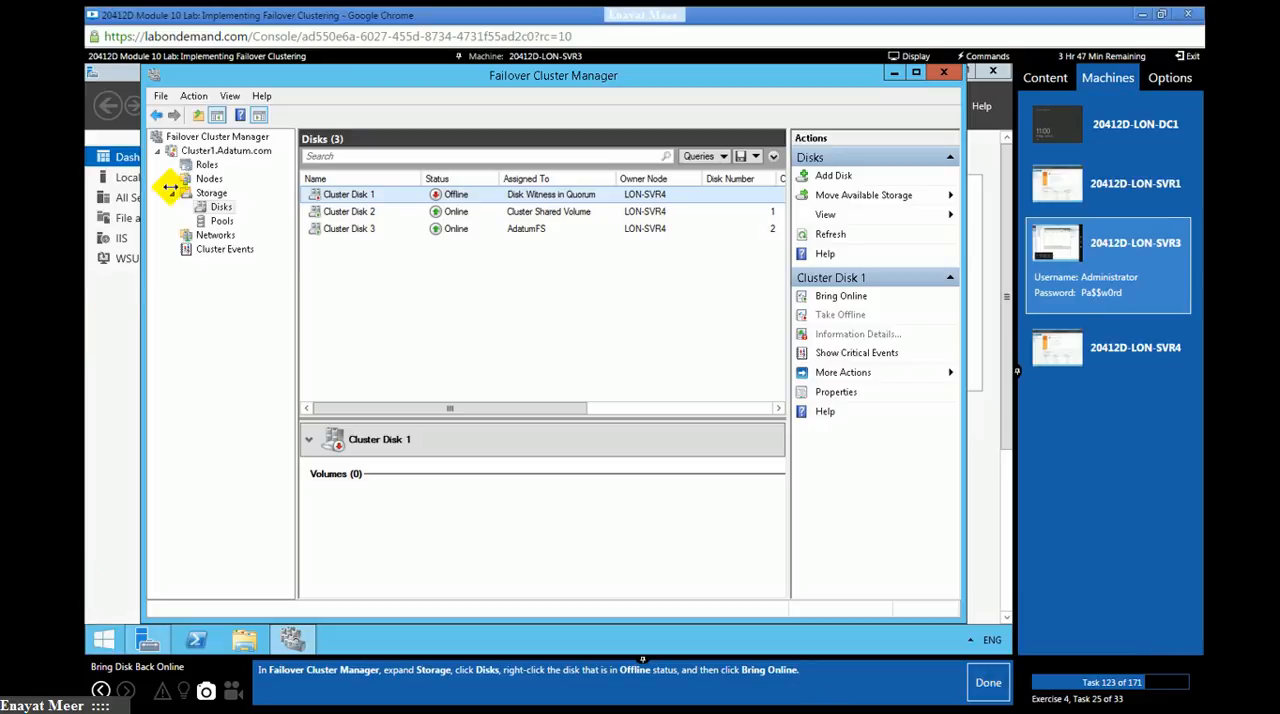
{"action": "left_click", "coordinate": [212, 208]}
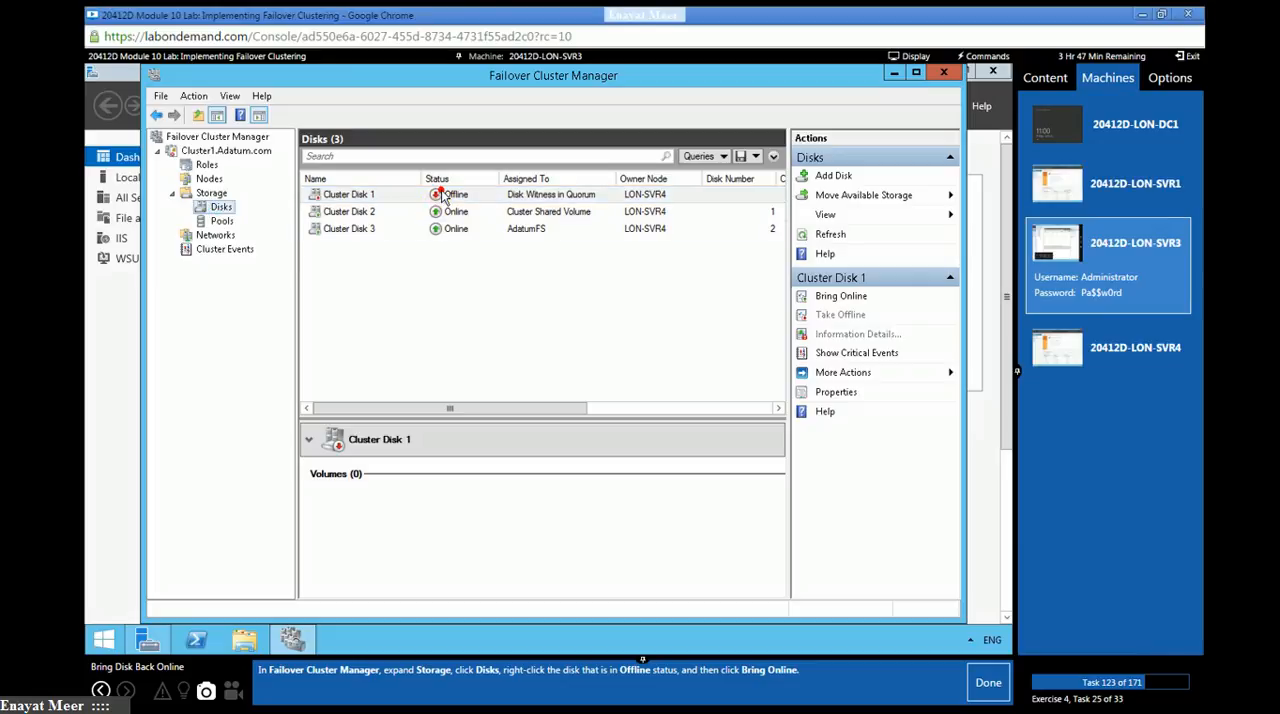
{"action": "right_click", "coordinate": [662, 196]}
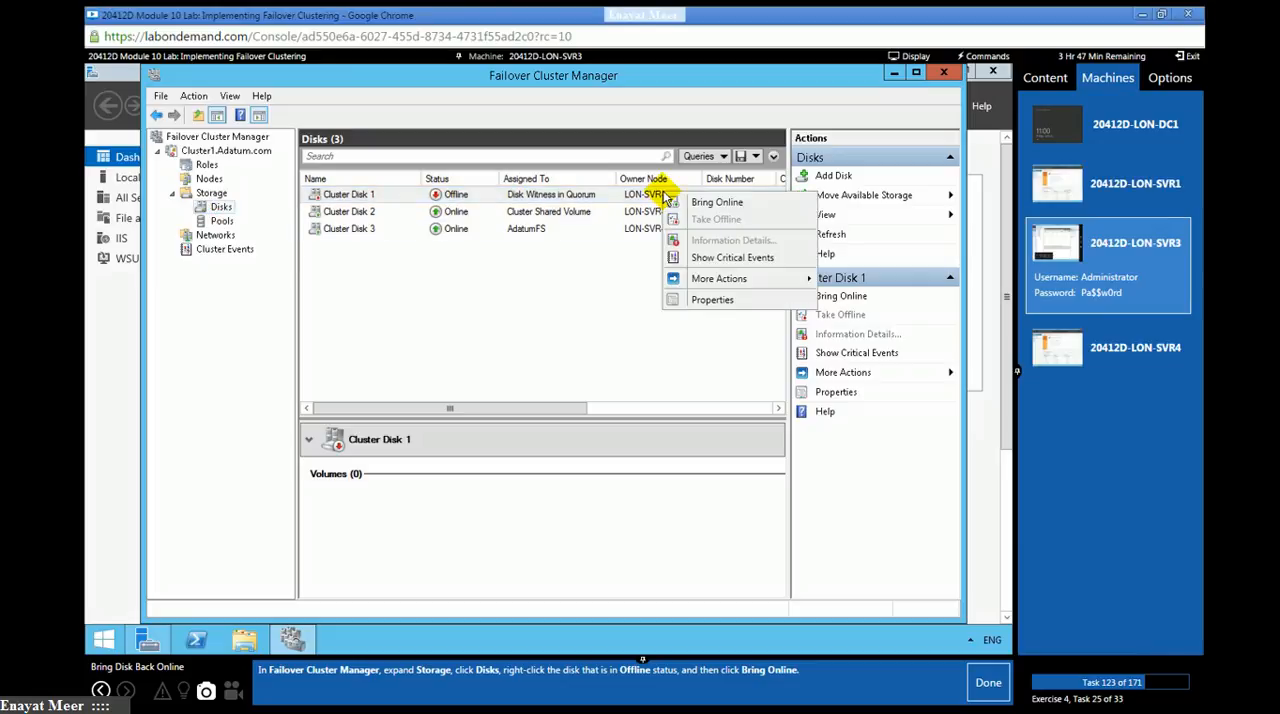
{"action": "left_click", "coordinate": [704, 202]}
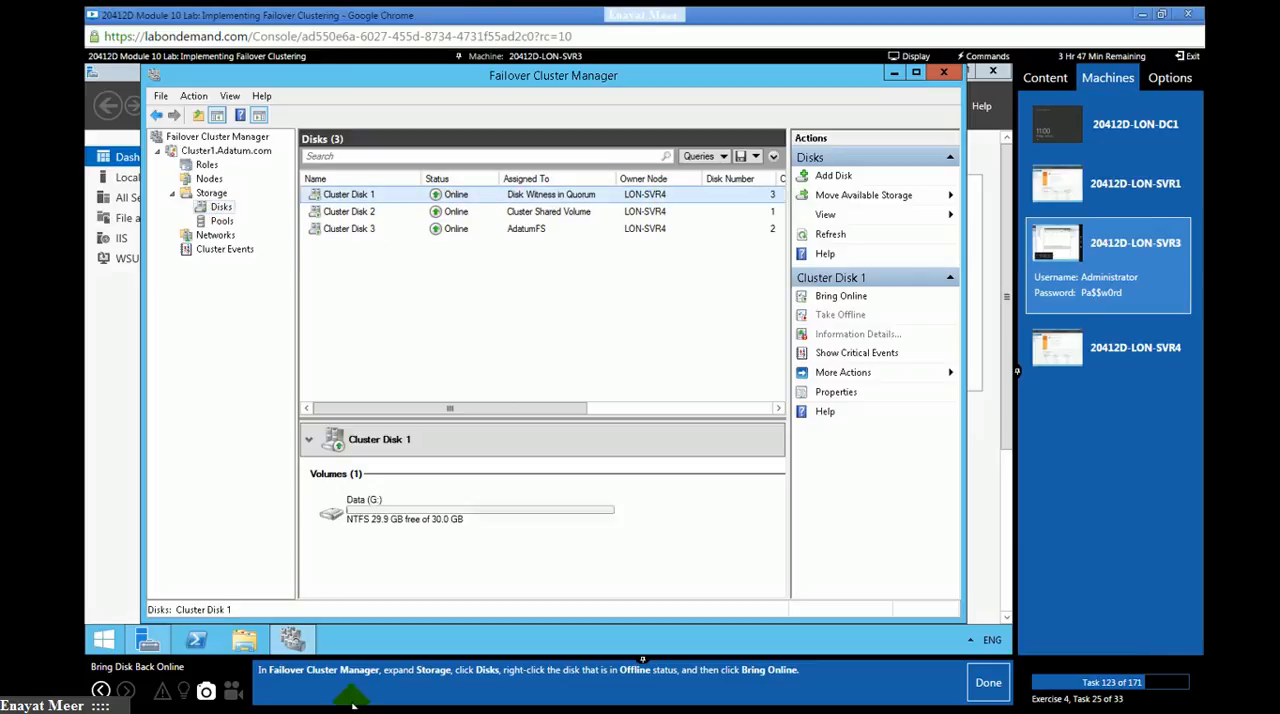
{"action": "left_click", "coordinate": [988, 688]}
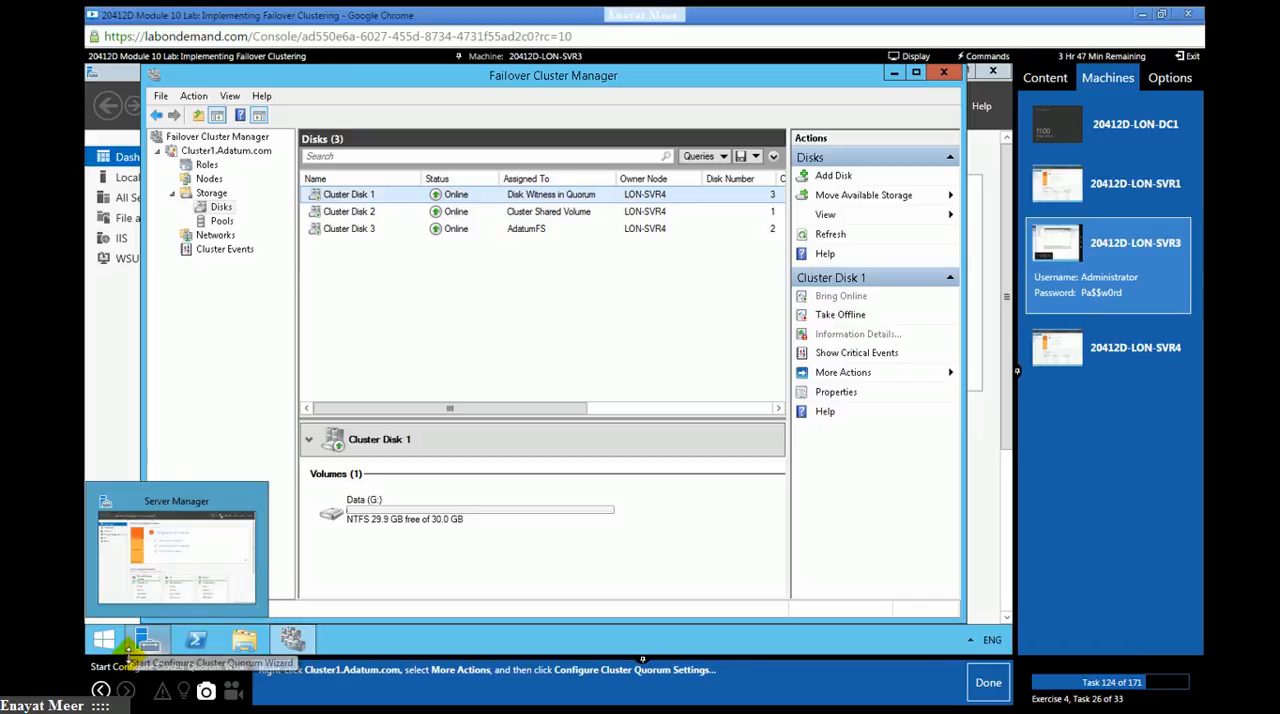
- Review the summary, nodes and roles of the Cluster1.Adatum.com cluster
{"action": "left_click", "coordinate": [210, 152]}
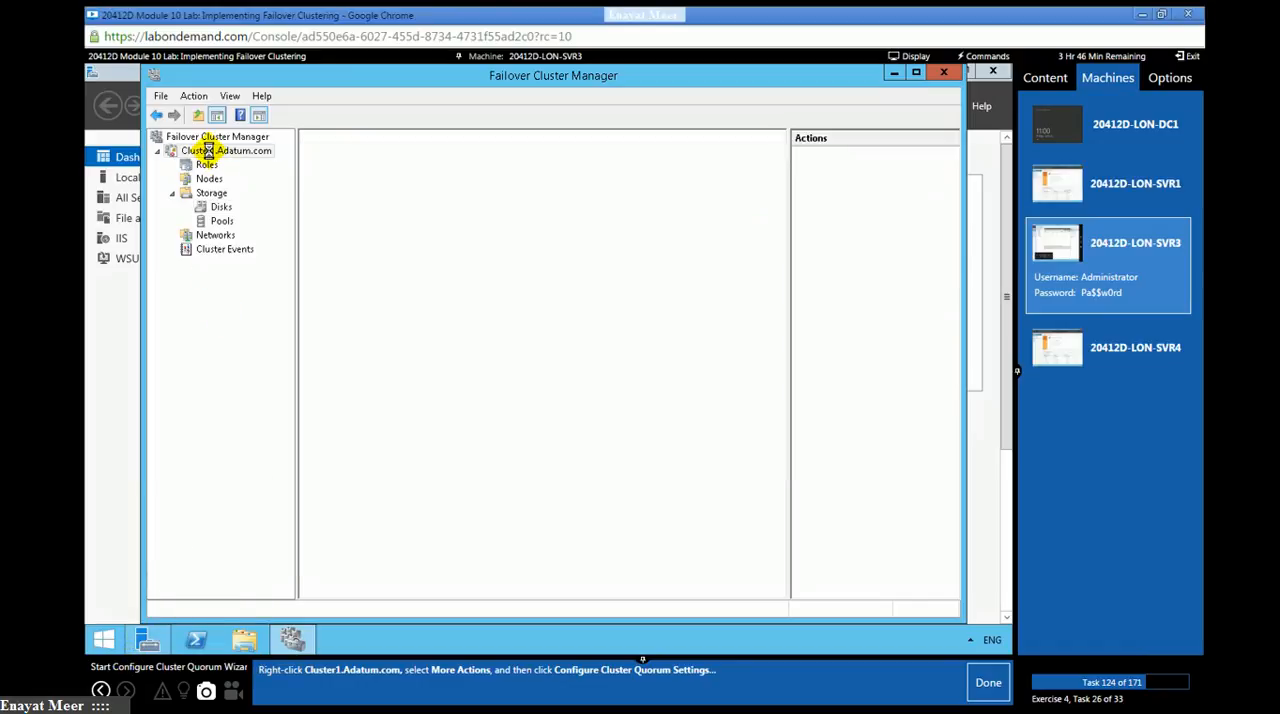
{"action": "right_click", "coordinate": [210, 155]}
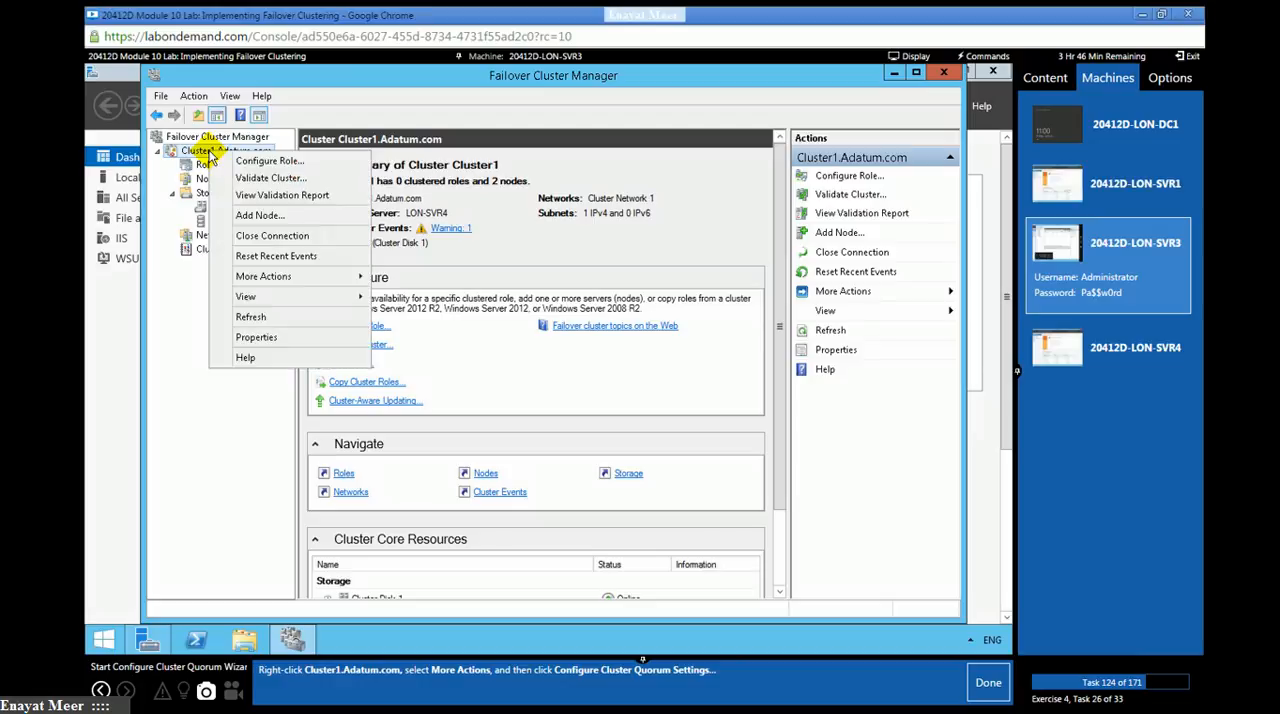
{"action": "left_click", "coordinate": [615, 404]}
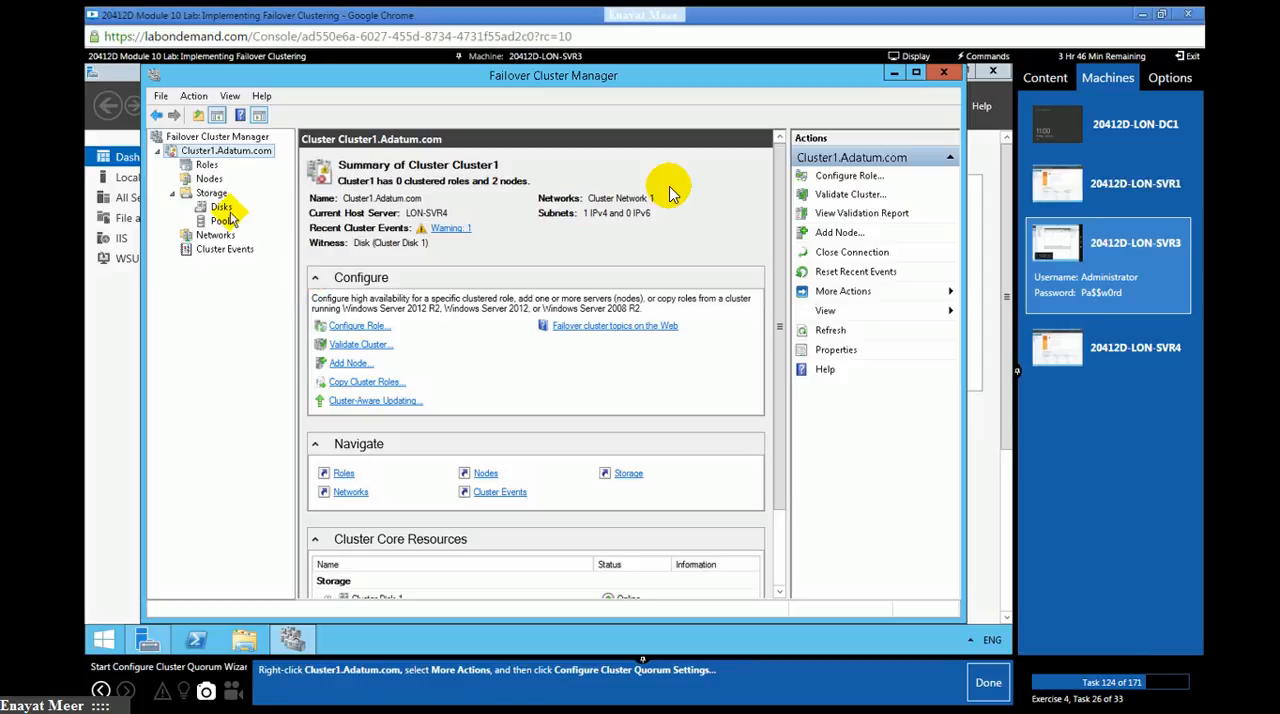
{"action": "left_click", "coordinate": [209, 178]}
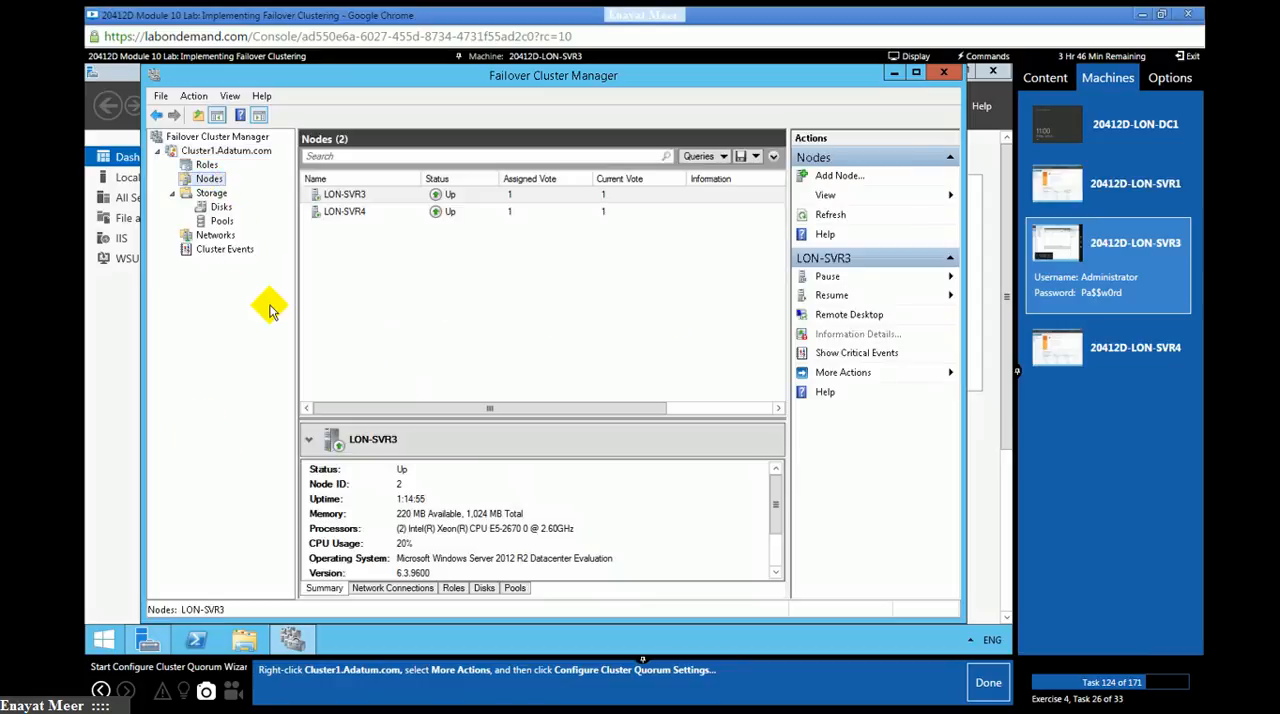
{"action": "left_click", "coordinate": [204, 164]}
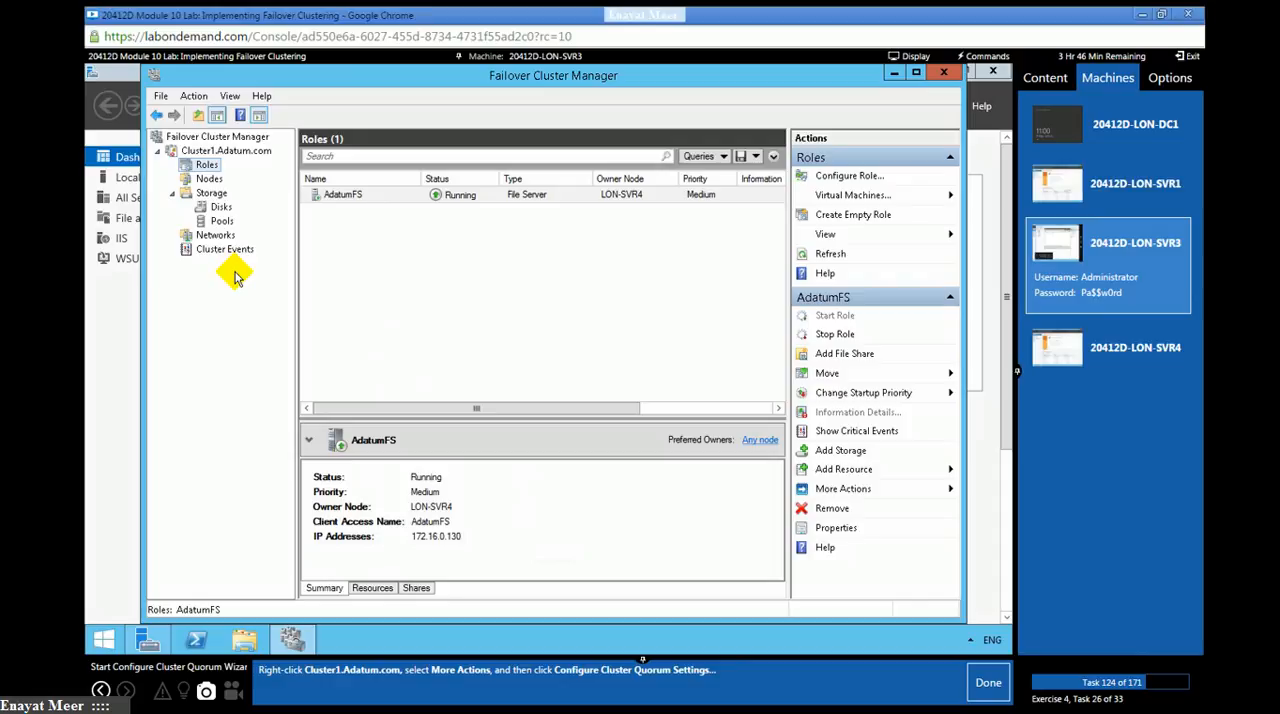
- Start the Configure Cluster Quorum Wizard for Cluster1.Adatum.com and mark lab task 124 as done
{"action": "left_click", "coordinate": [224, 152]}
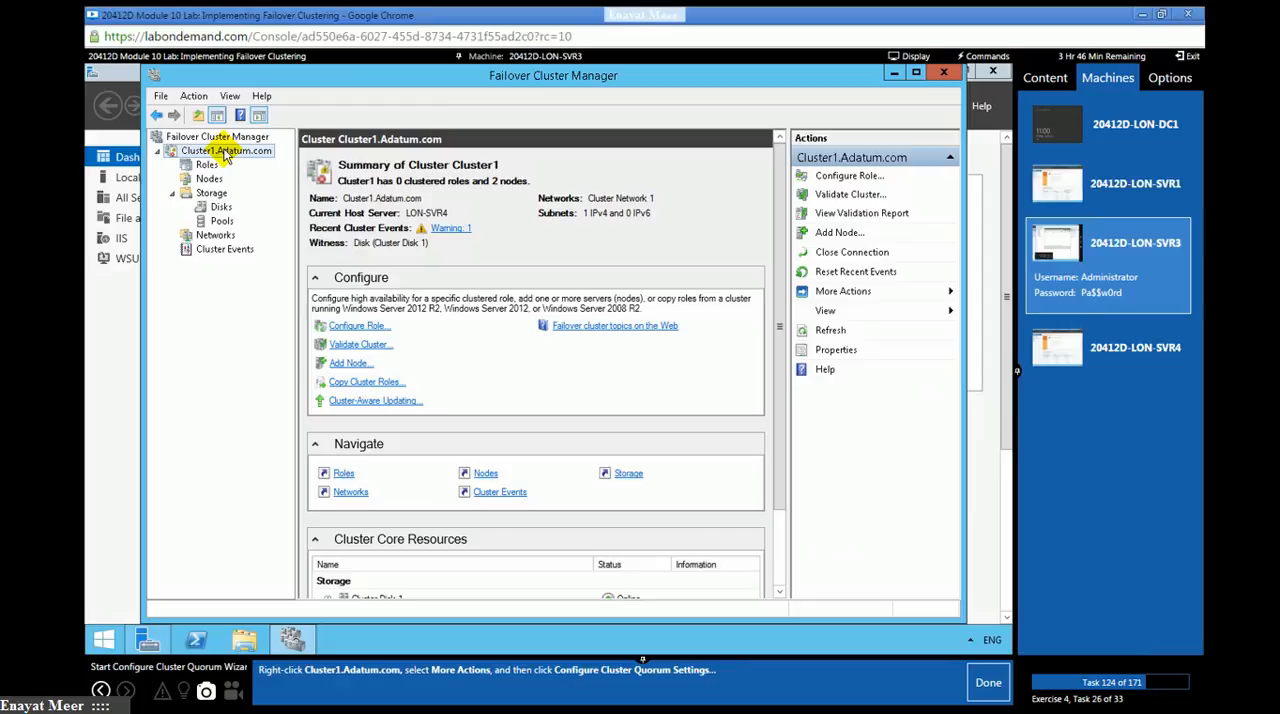
{"action": "right_click", "coordinate": [226, 154]}
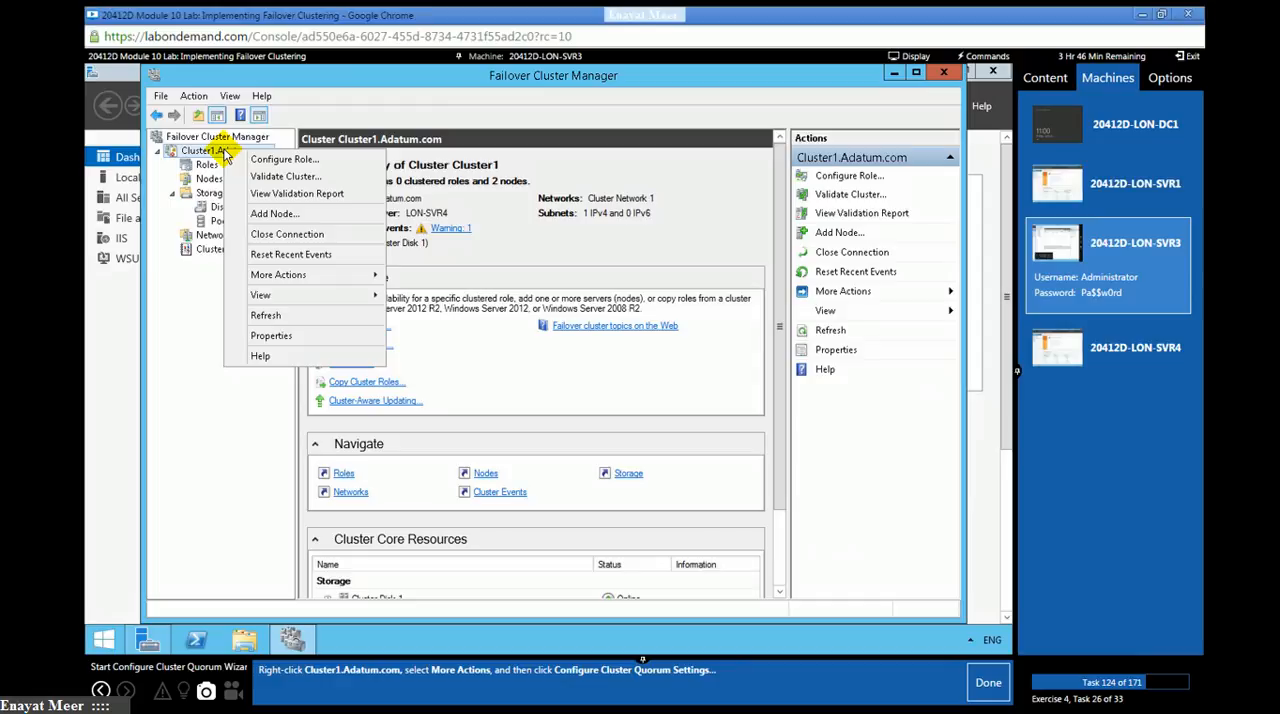
{"action": "mouse_move", "coordinate": [305, 278]}
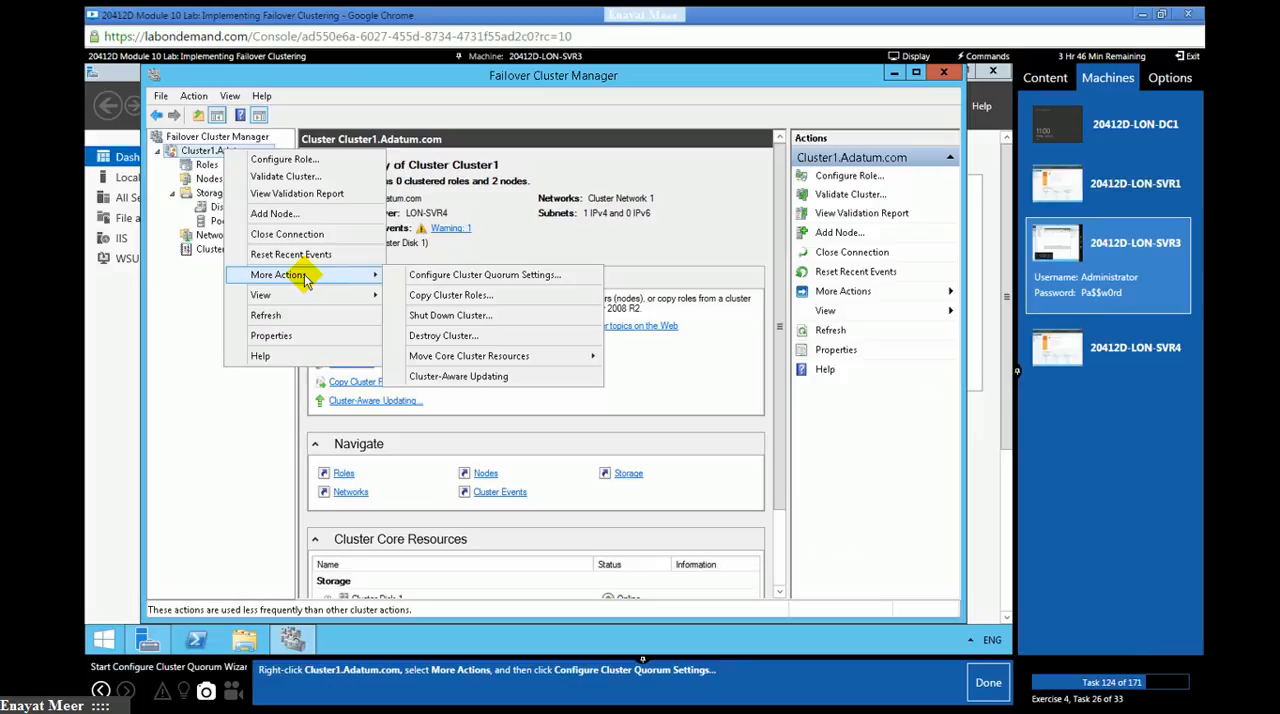
{"action": "left_click", "coordinate": [463, 284]}
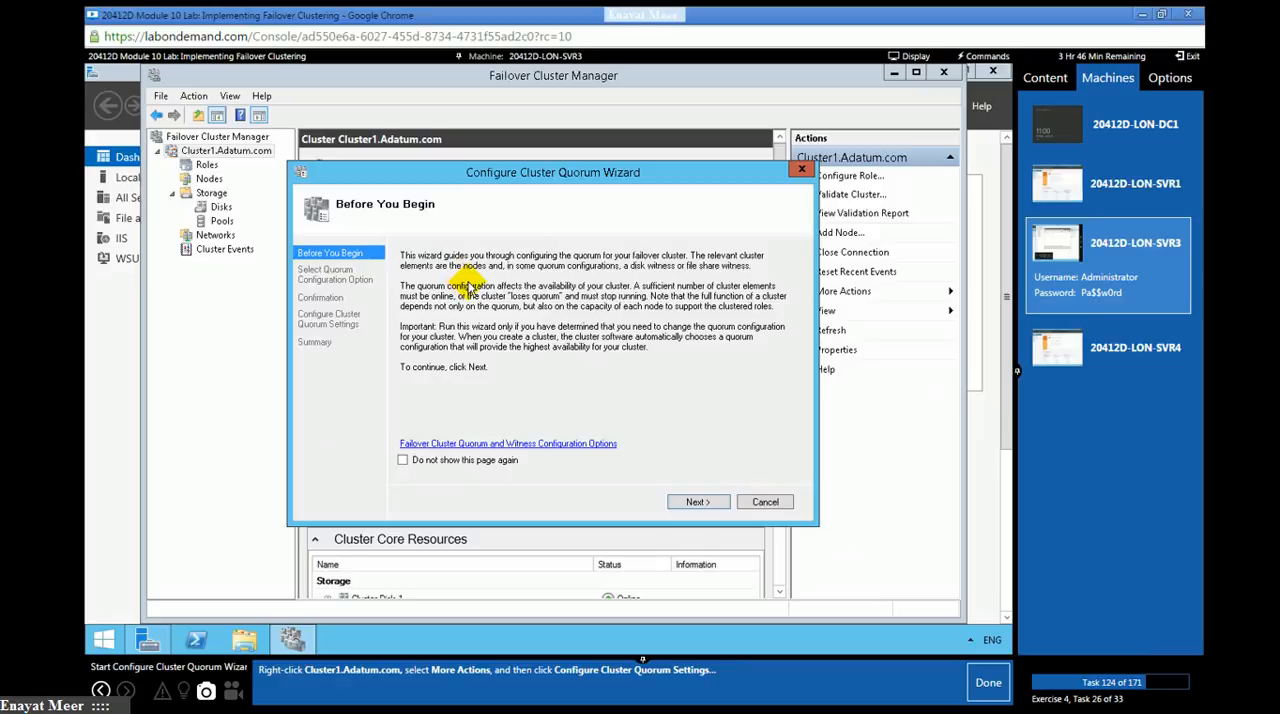
{"action": "left_click", "coordinate": [988, 684]}
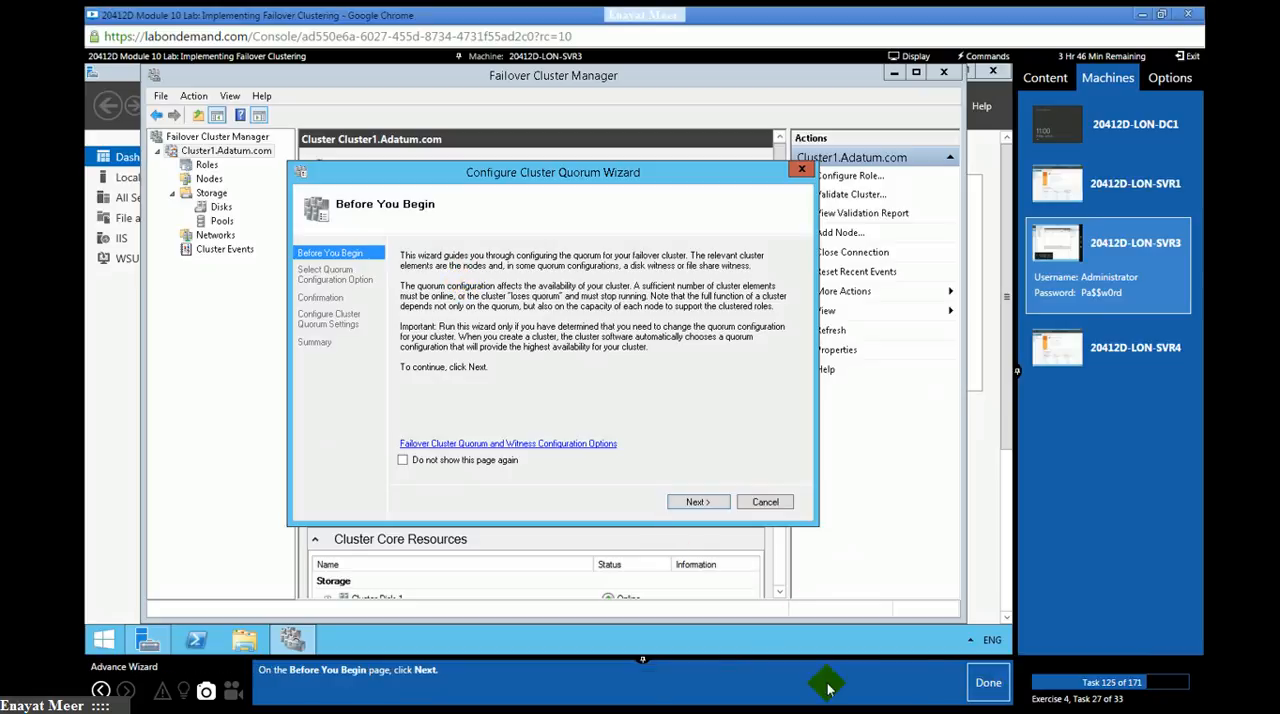
- Choose Advanced quorum configuration, continue to the voting configuration page, and mark lab tasks 125 and 126 as done
{"action": "left_click", "coordinate": [714, 502]}
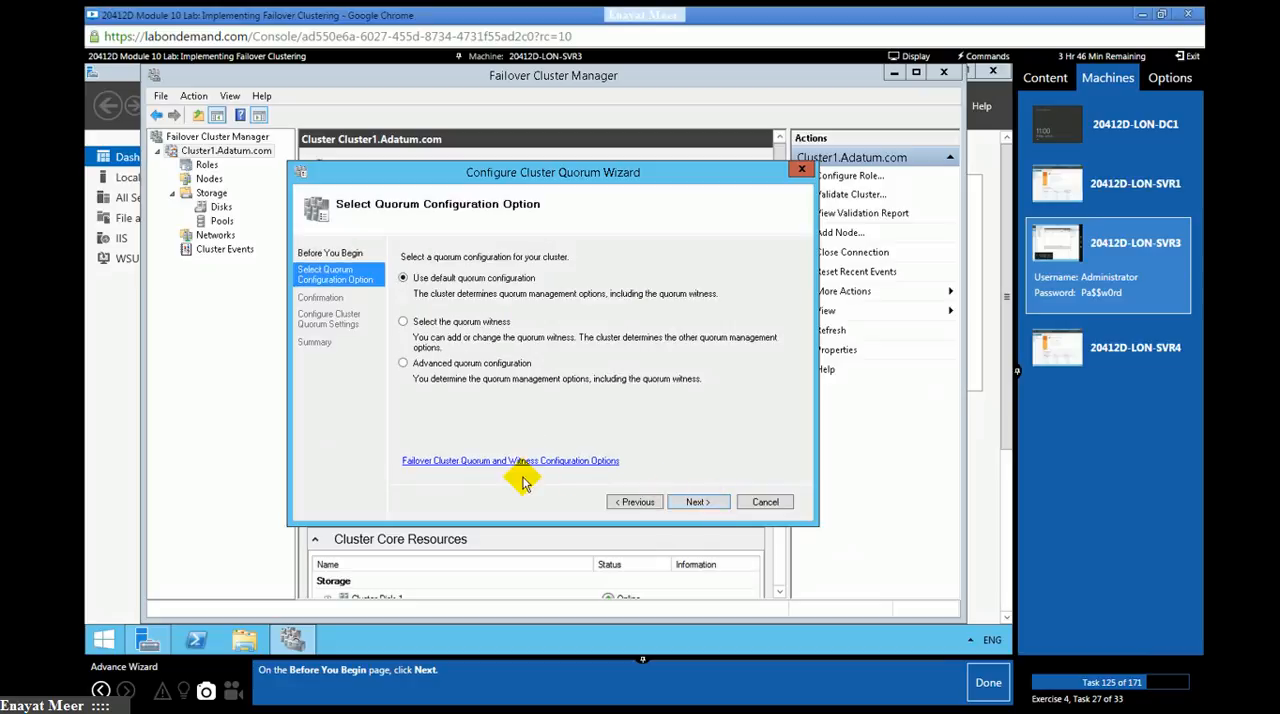
{"action": "left_click", "coordinate": [989, 686]}
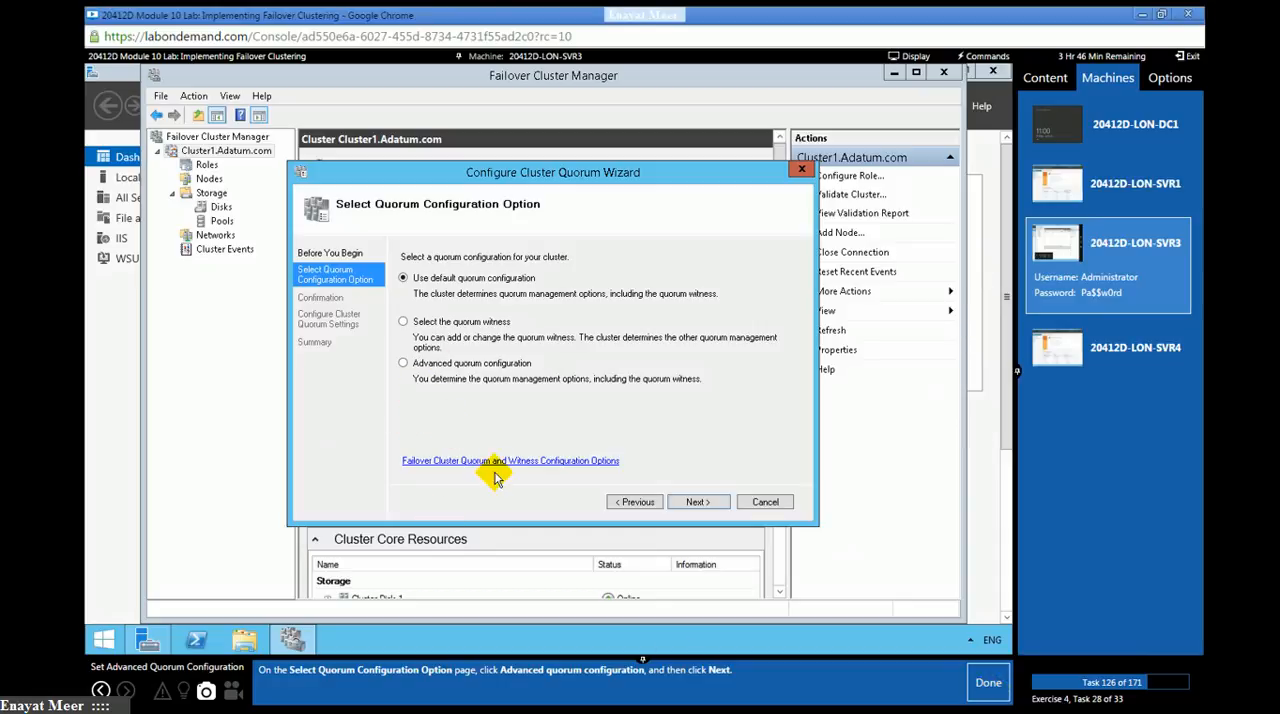
{"action": "left_click", "coordinate": [405, 363]}
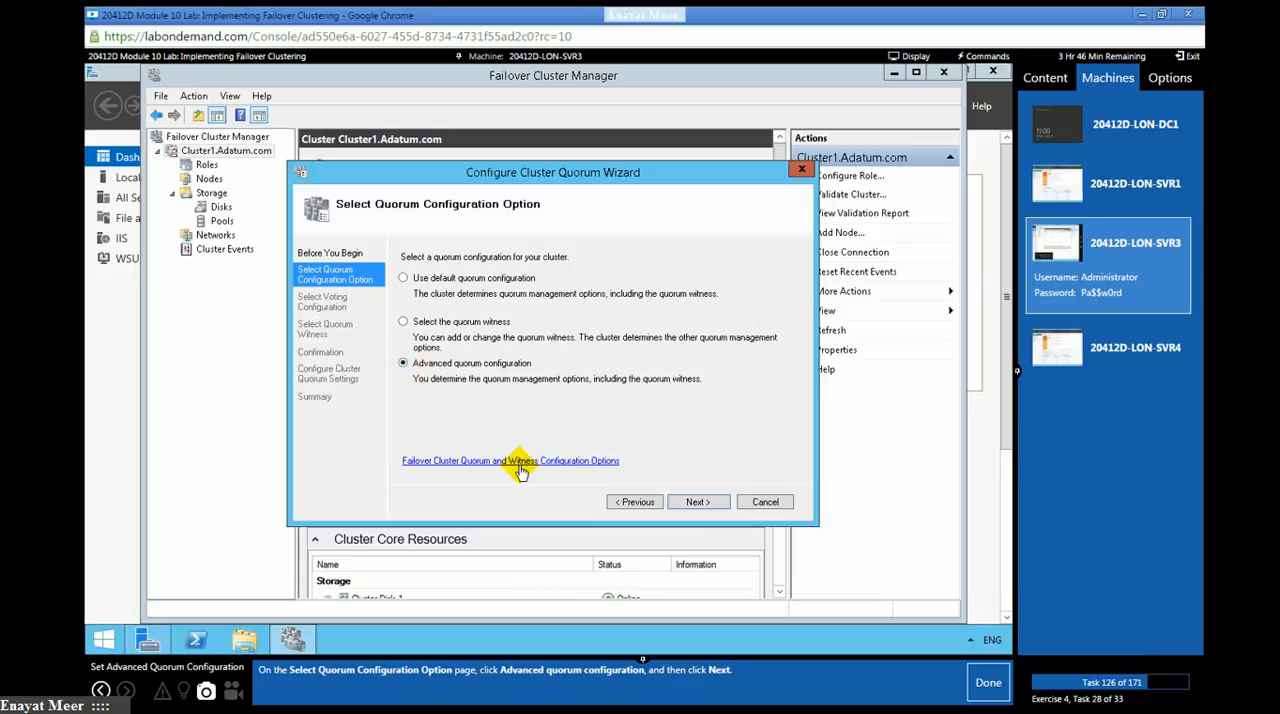
{"action": "left_click", "coordinate": [688, 502]}
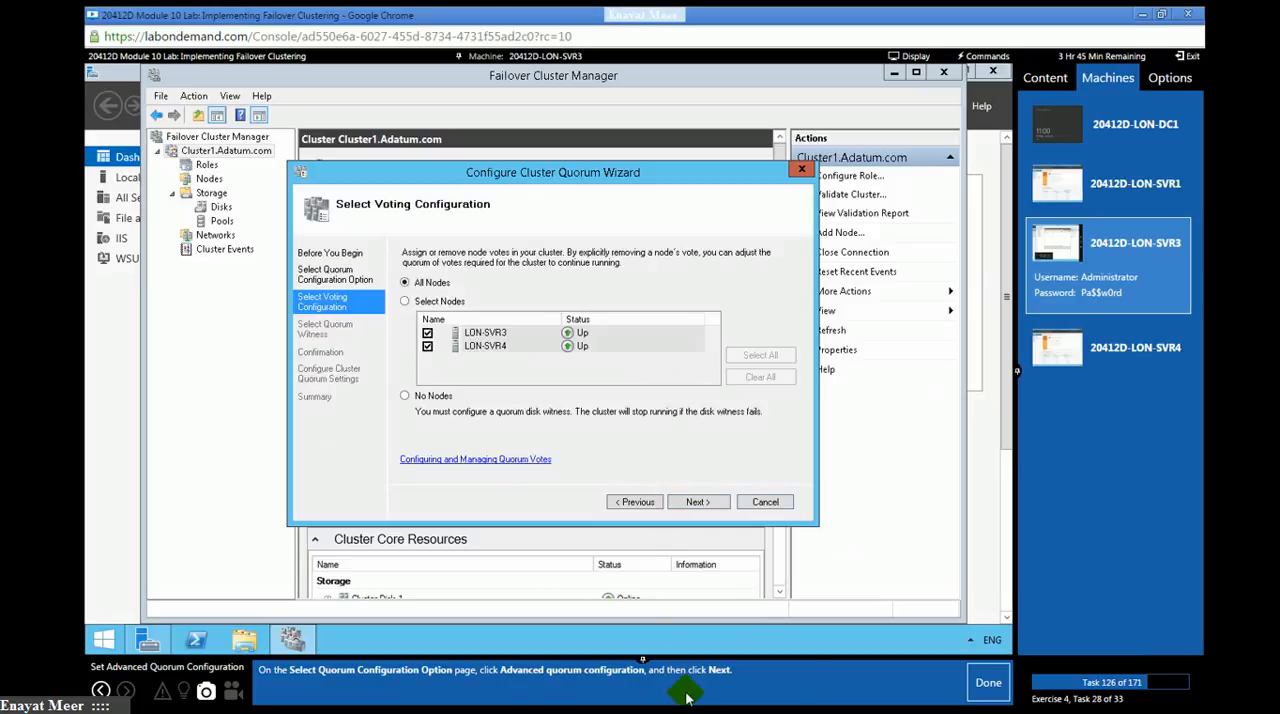
{"action": "left_click", "coordinate": [987, 684]}
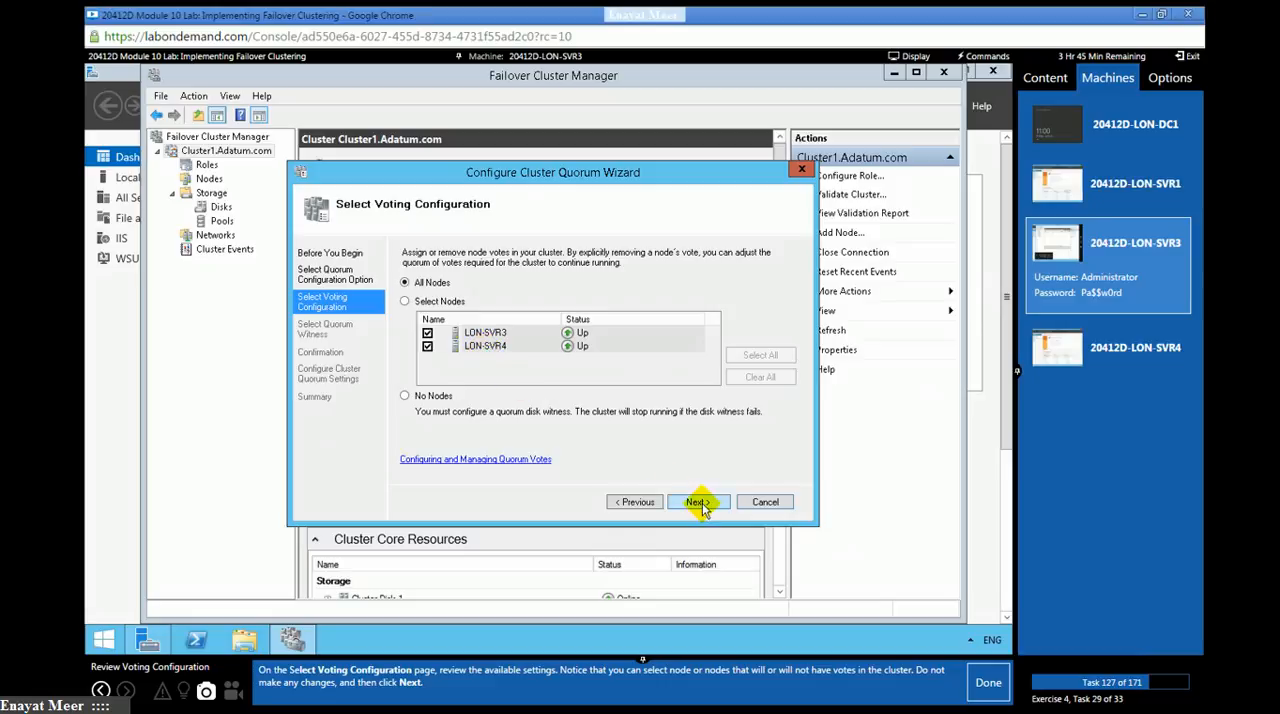
- Keep votes for all nodes, configure a disk witness, and mark lab tasks 127 and 128 as done
{"action": "left_click", "coordinate": [694, 502]}
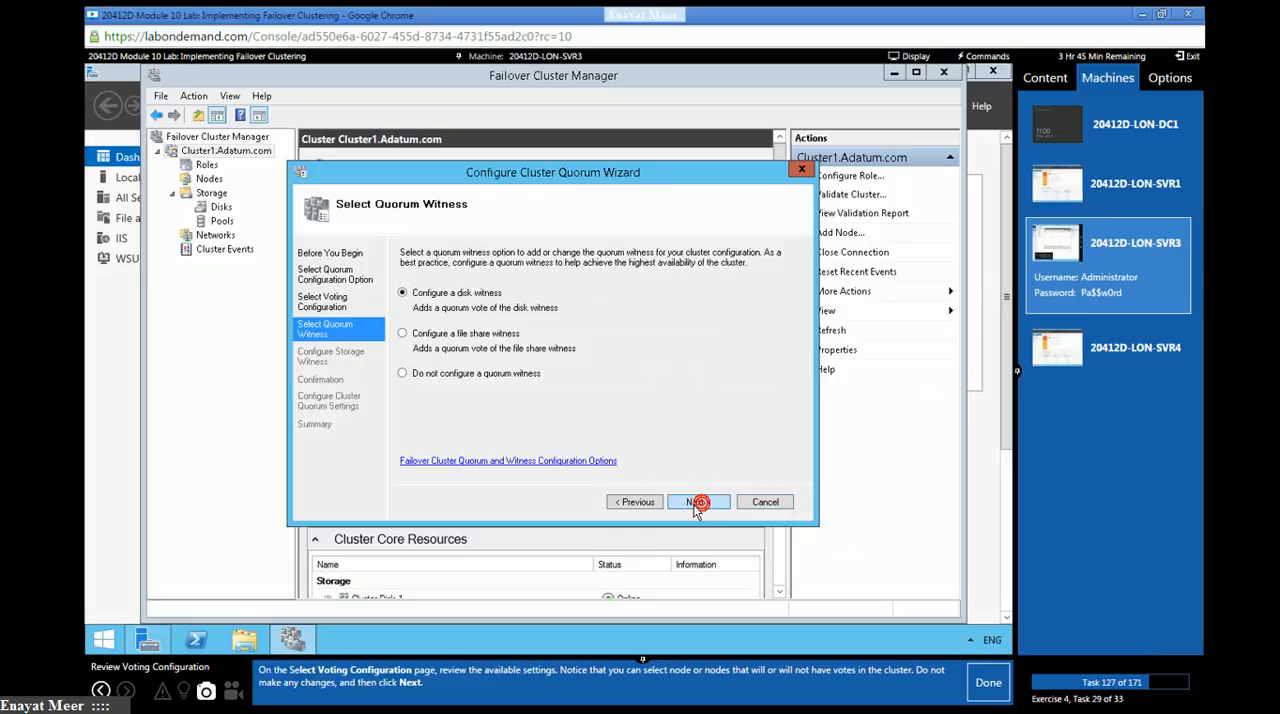
{"action": "left_click", "coordinate": [987, 682]}
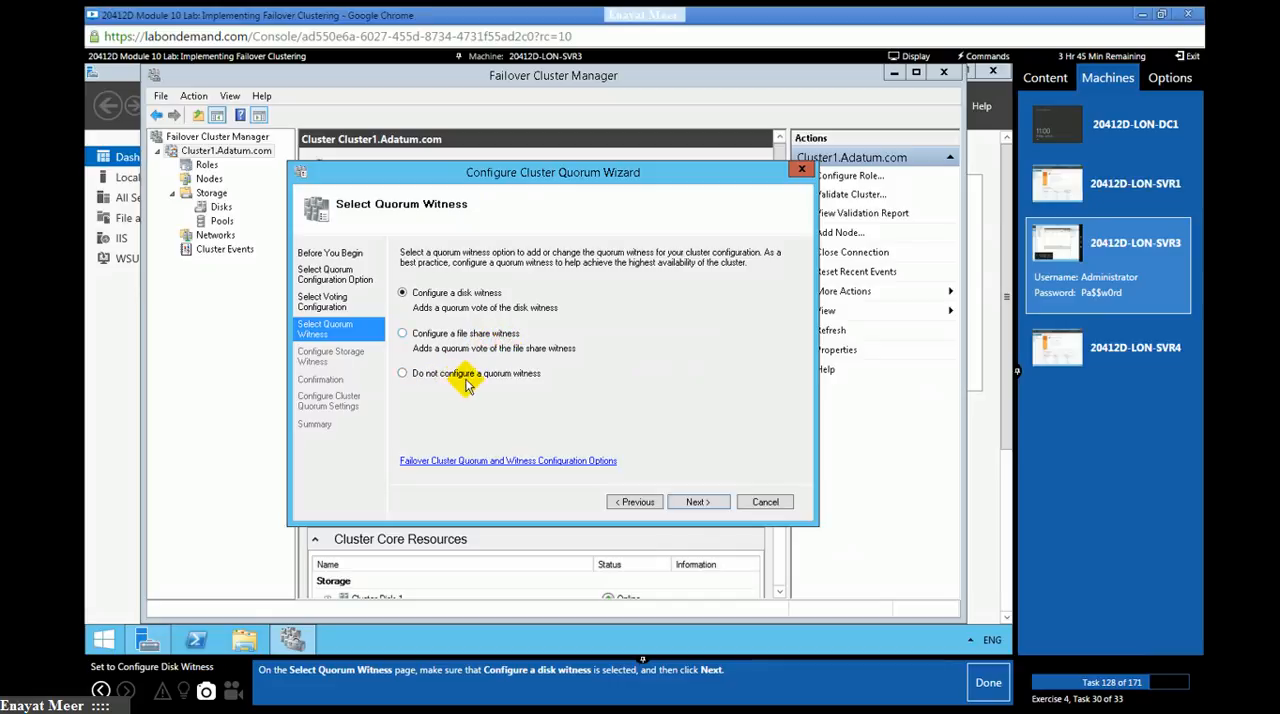
{"action": "left_click", "coordinate": [676, 503]}
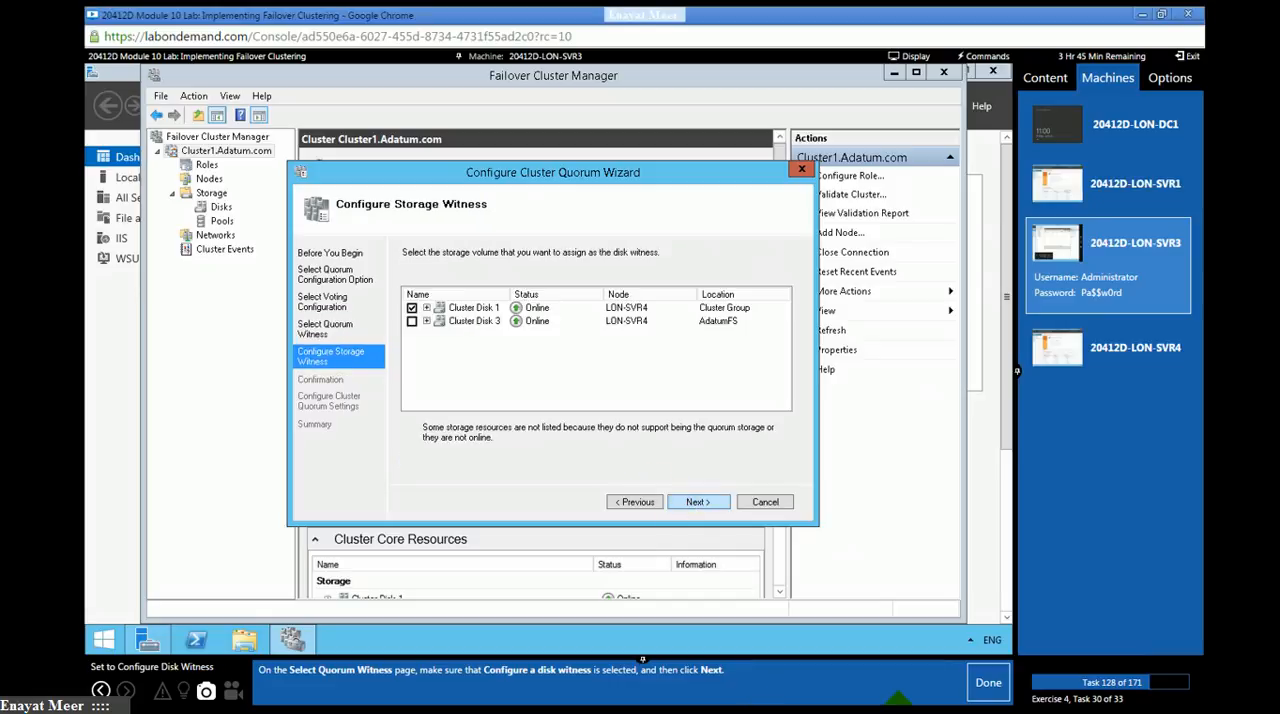
{"action": "left_click", "coordinate": [980, 690]}
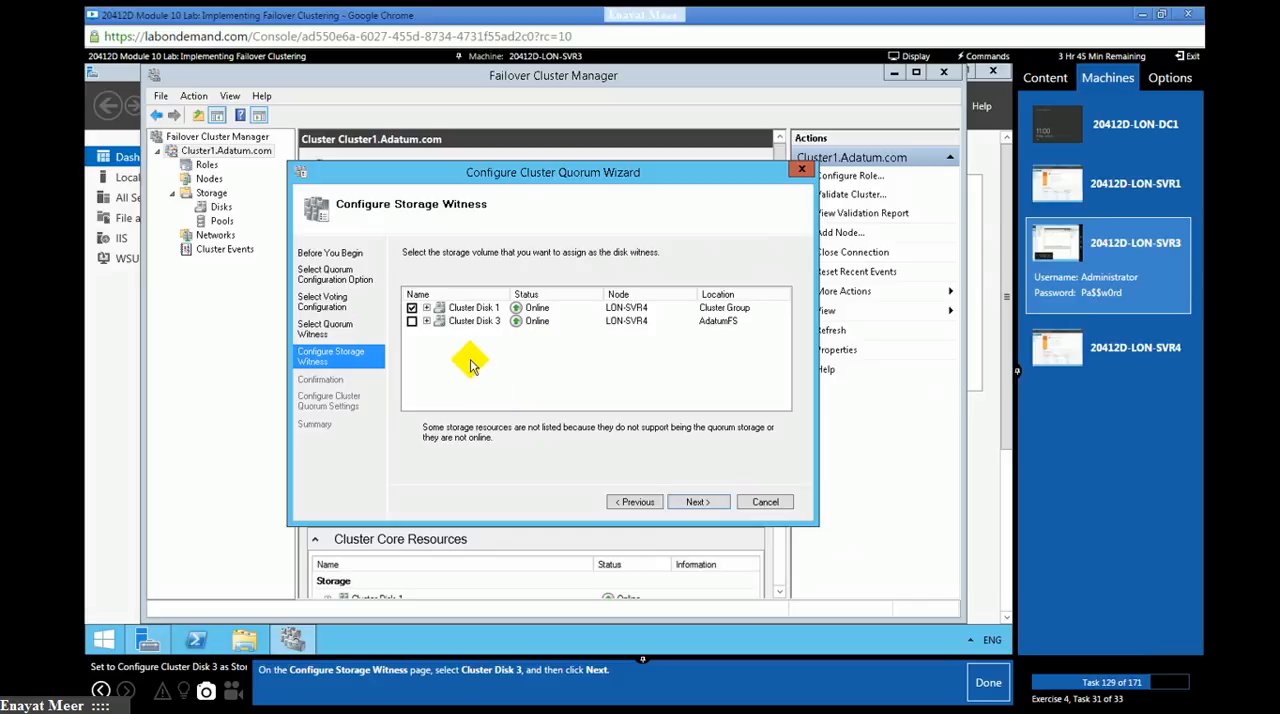
- Assign Cluster Disk 3 as the disk witness instead of Cluster Disk 1 and mark lab task 129 as done
{"action": "left_click", "coordinate": [411, 321]}
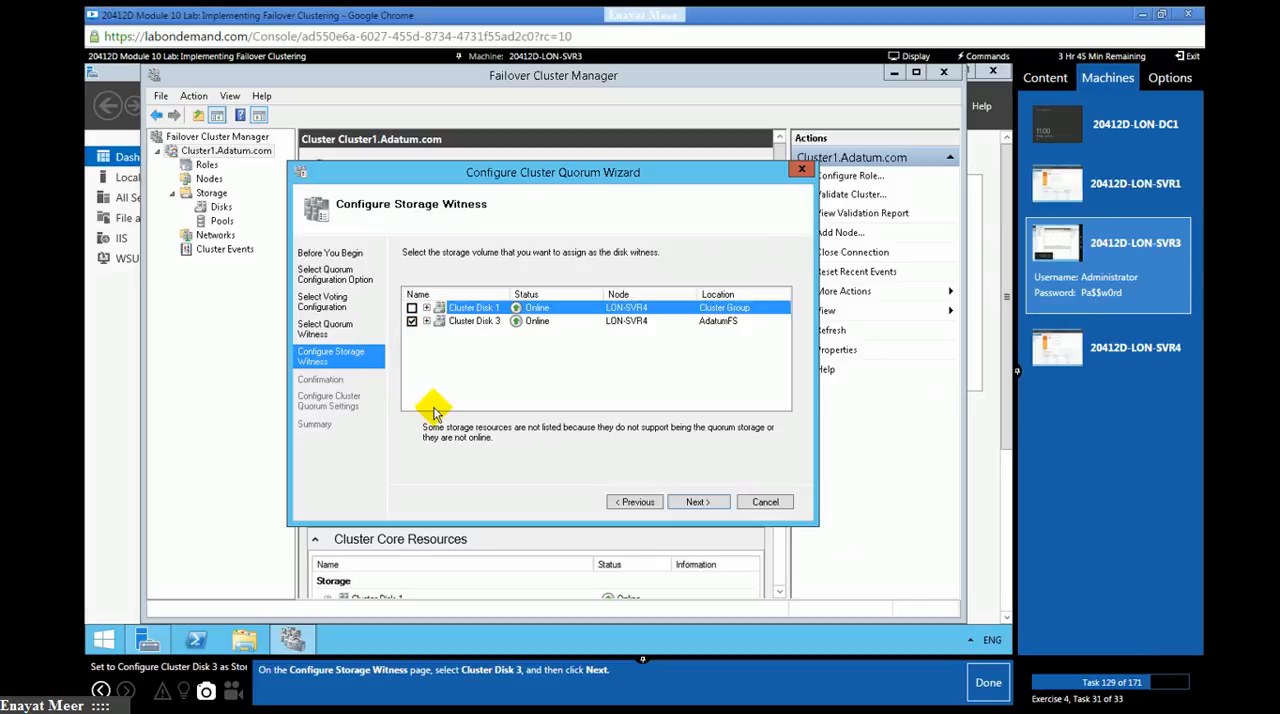
{"action": "left_click", "coordinate": [697, 502]}
{"action": "left_click", "coordinate": [986, 684]}
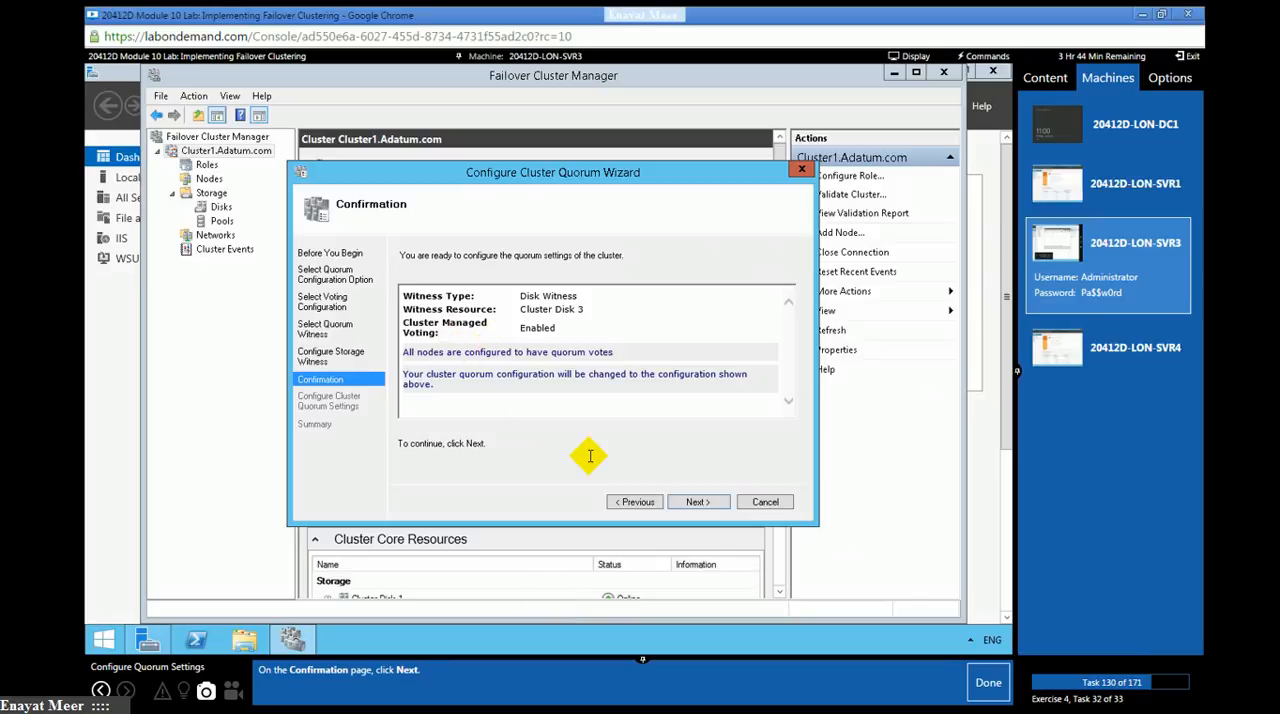
- Apply the quorum settings, finish the Configure Cluster Quorum Wizard, and mark lab tasks 130 and 131 as done
{"action": "left_click", "coordinate": [692, 507]}
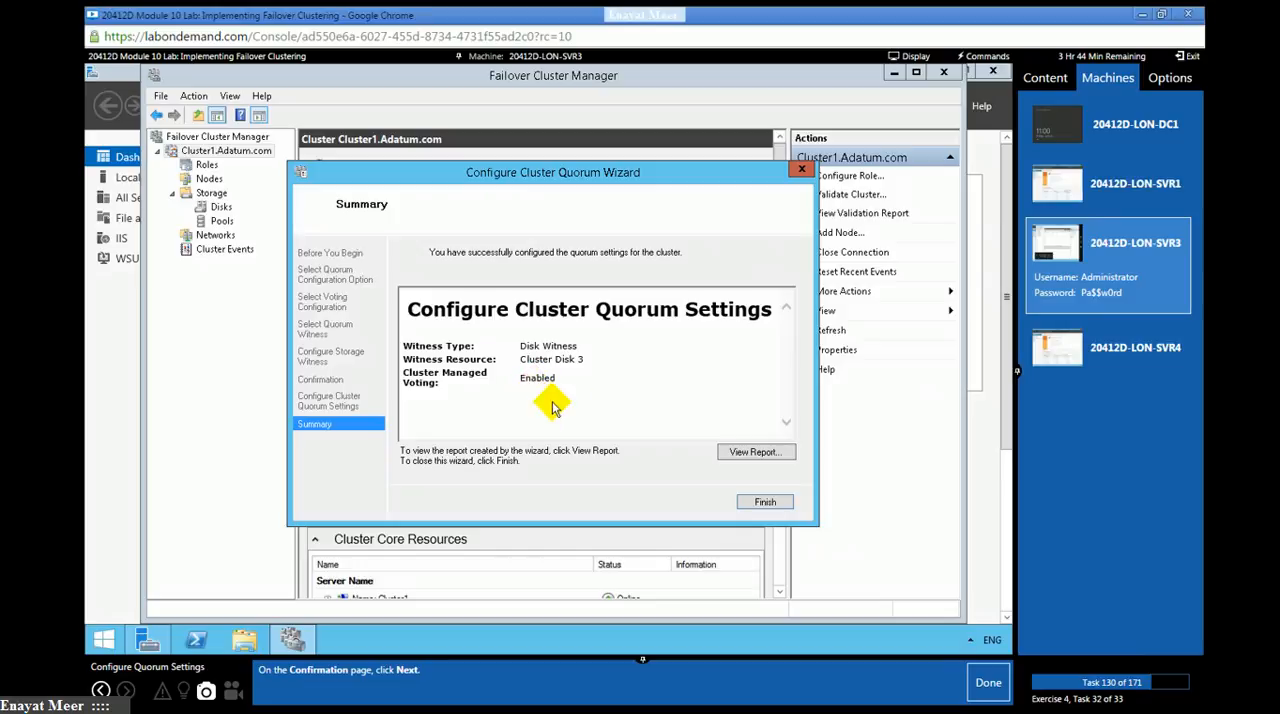
{"action": "left_click", "coordinate": [982, 686]}
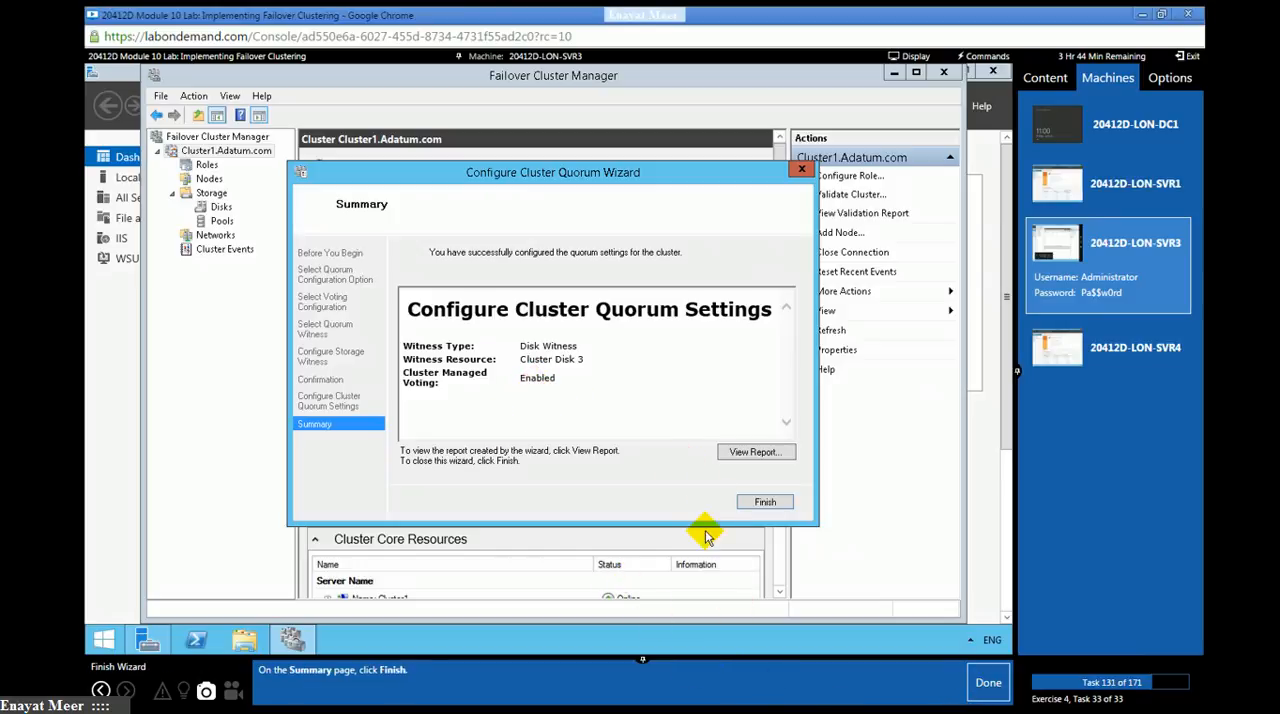
{"action": "left_click", "coordinate": [765, 501]}
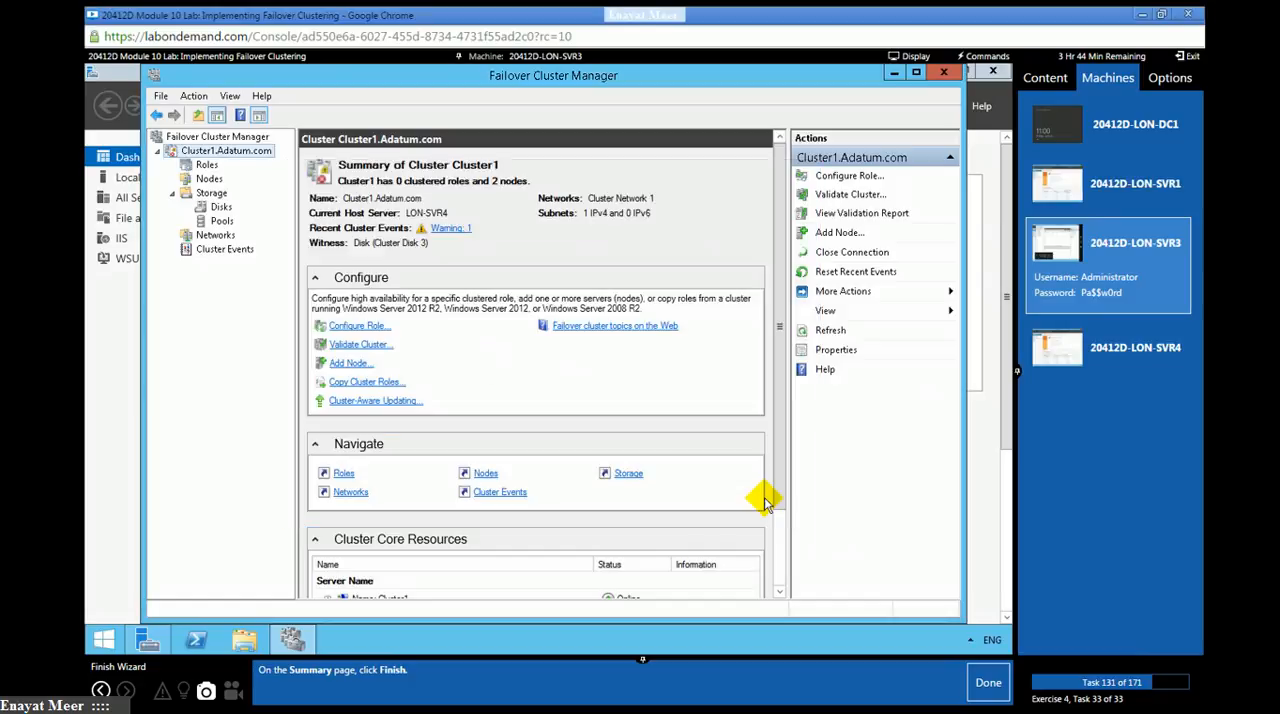
{"action": "left_click", "coordinate": [985, 684]}
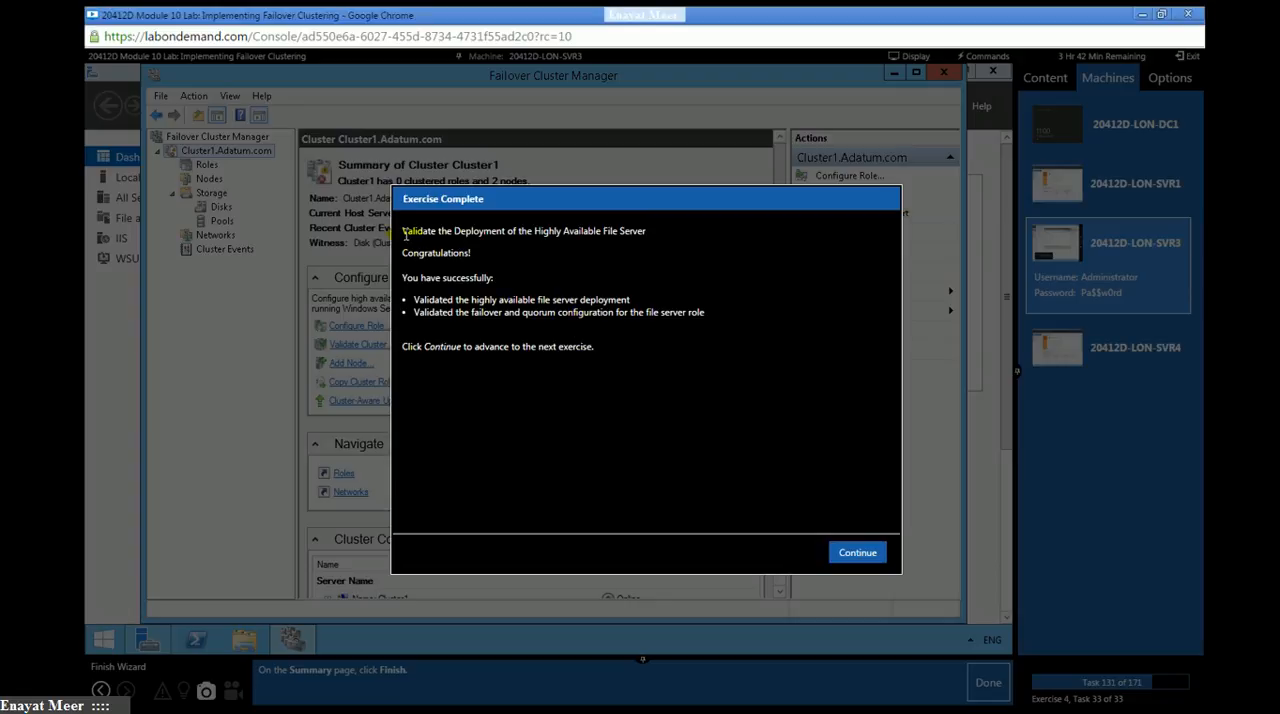
- Review the exercise completion summary and continue to the Configuring CAU on the Failover Cluster exercise
{"action": "left_click_drag", "start_coordinate": [404, 232], "coordinate": [615, 436]}
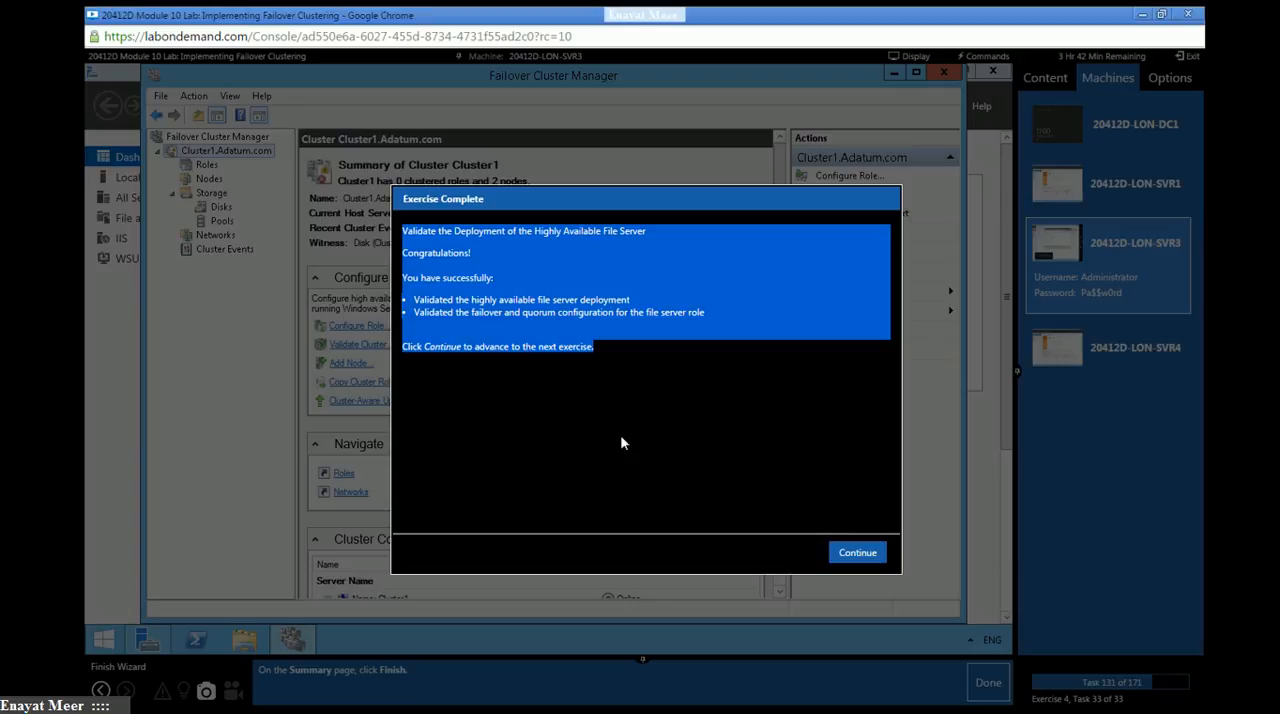
{"action": "left_click", "coordinate": [621, 442]}
{"action": "left_click", "coordinate": [855, 552]}
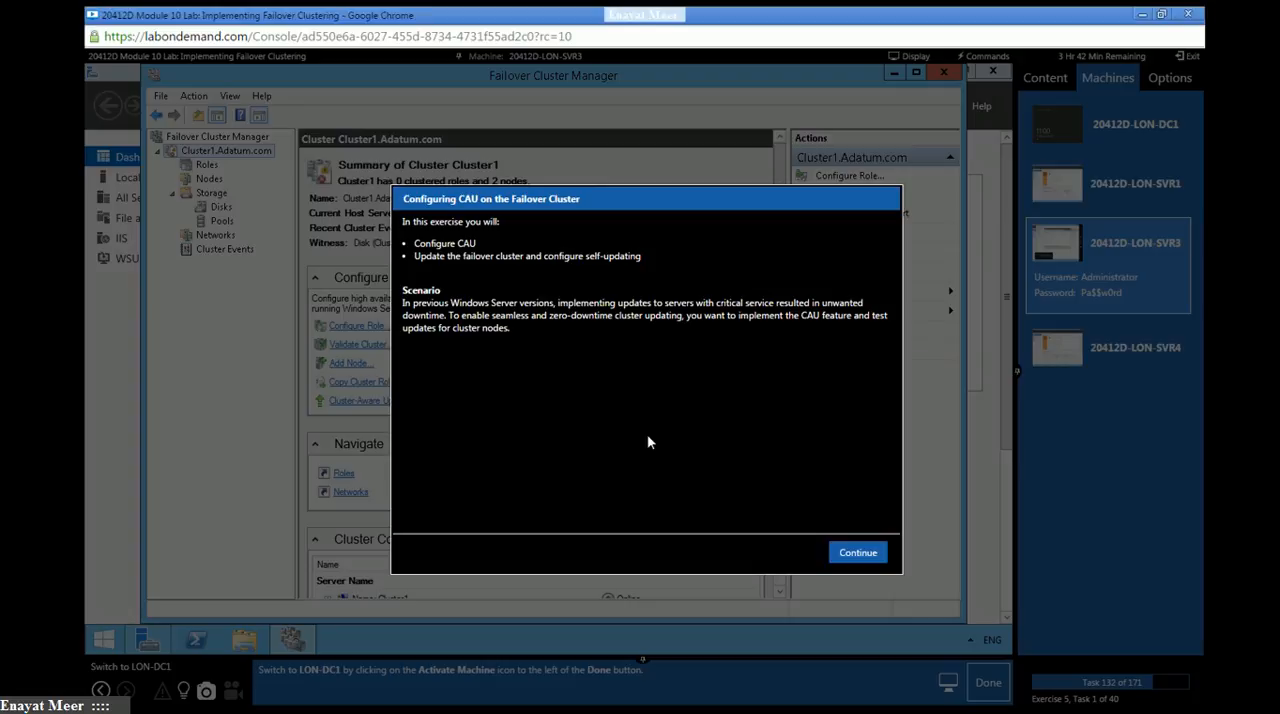
{"action": "left_click", "coordinate": [857, 552]}
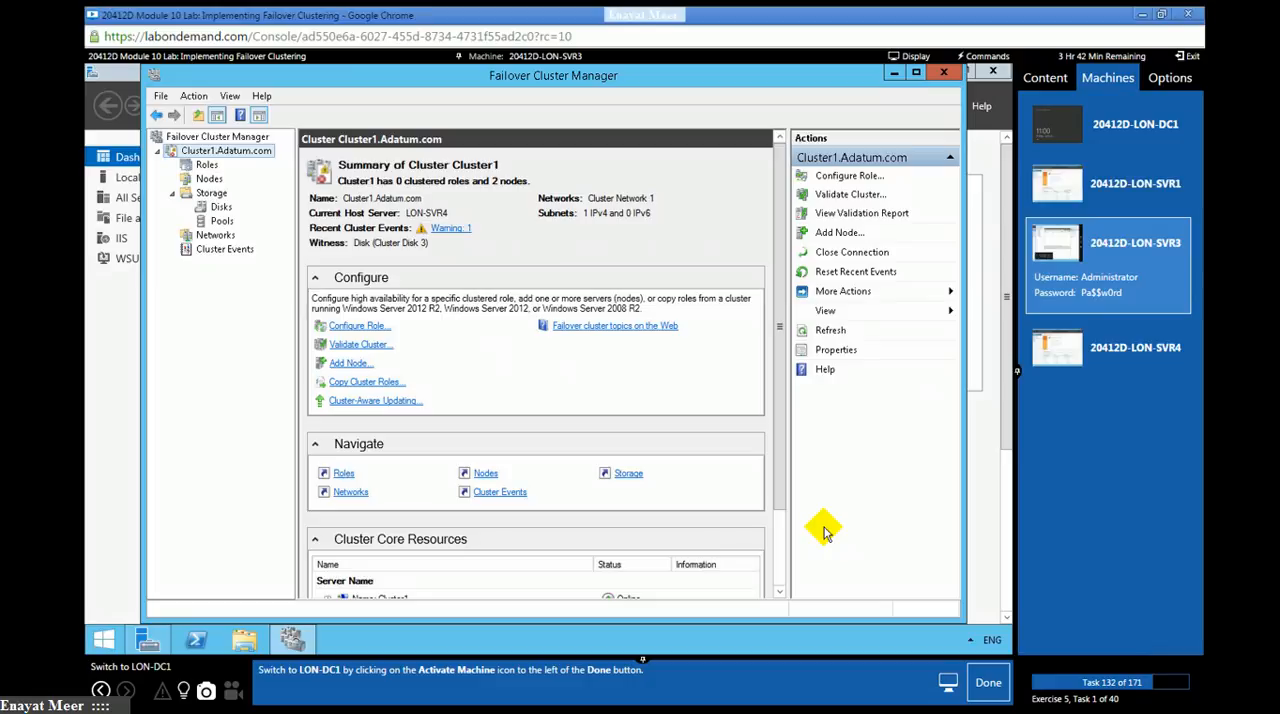
- Switch to LON-DC1, start the Add Roles and Features Wizard from the Server Manager dashboard, and mark lab tasks 132 and 133 as done
{"action": "left_click", "coordinate": [1100, 128]}
{"action": "left_click", "coordinate": [988, 682]}
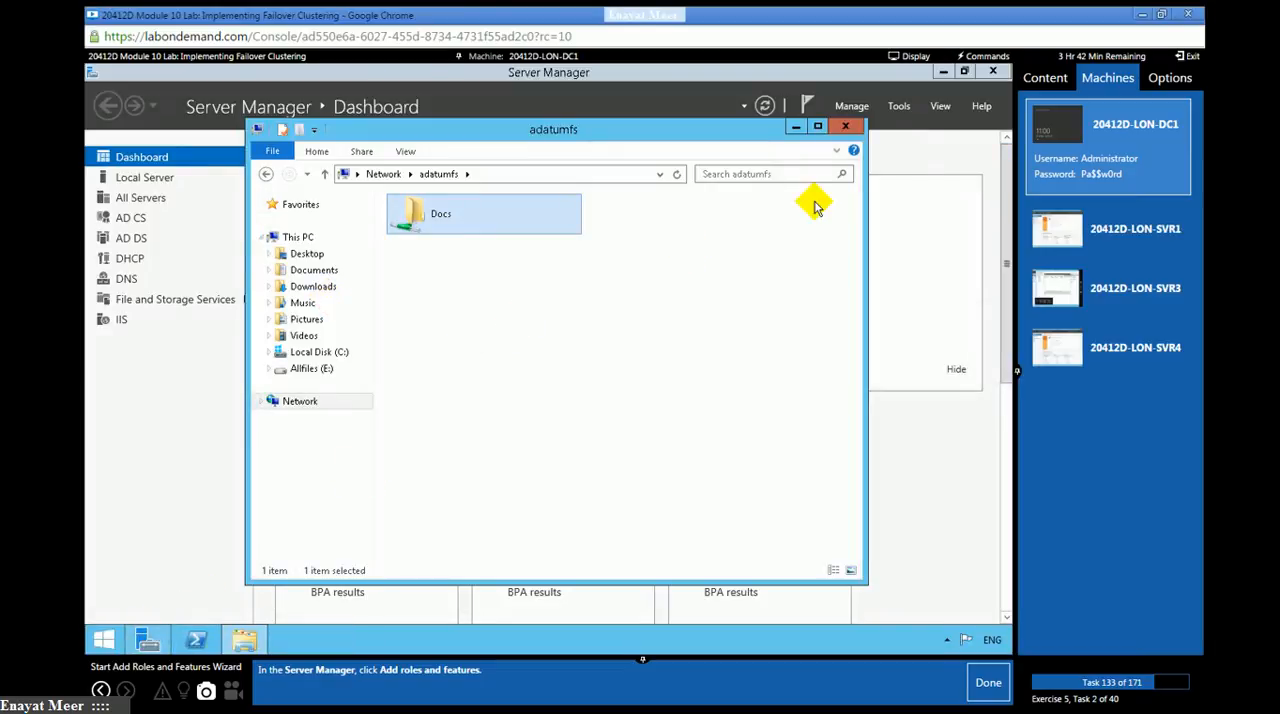
{"action": "left_click", "coordinate": [845, 126]}
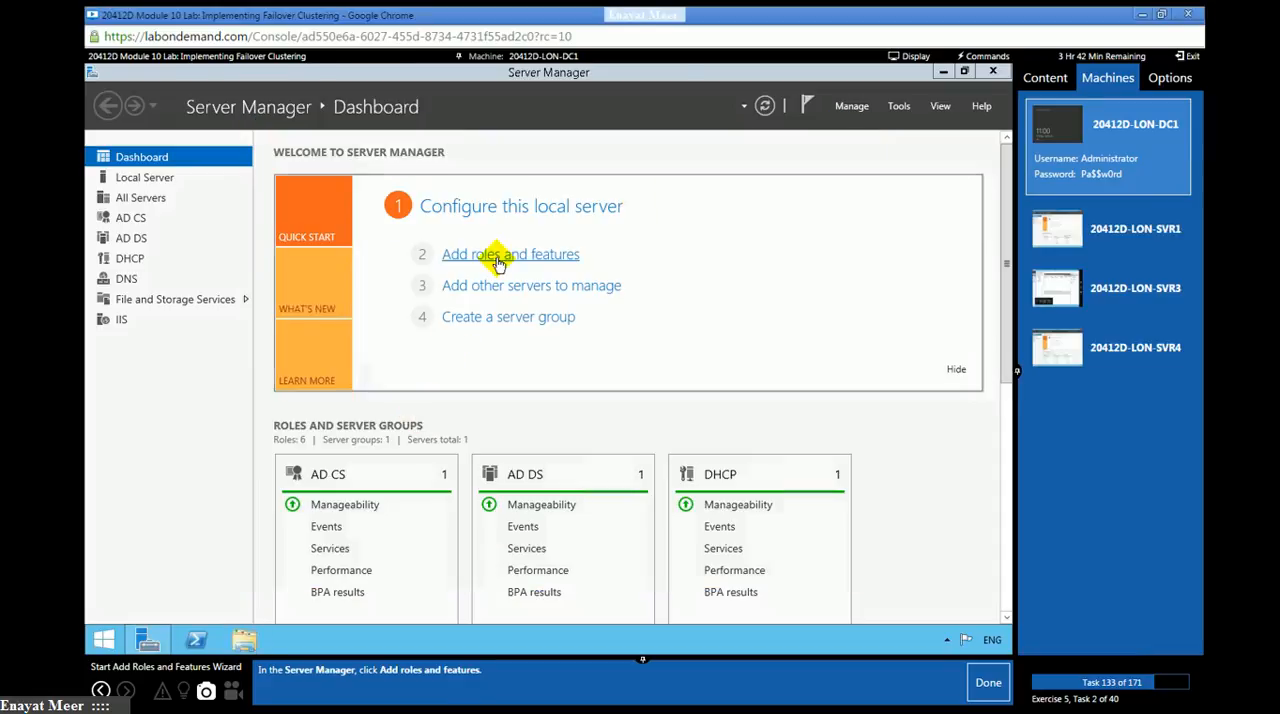
{"action": "left_click", "coordinate": [495, 256]}
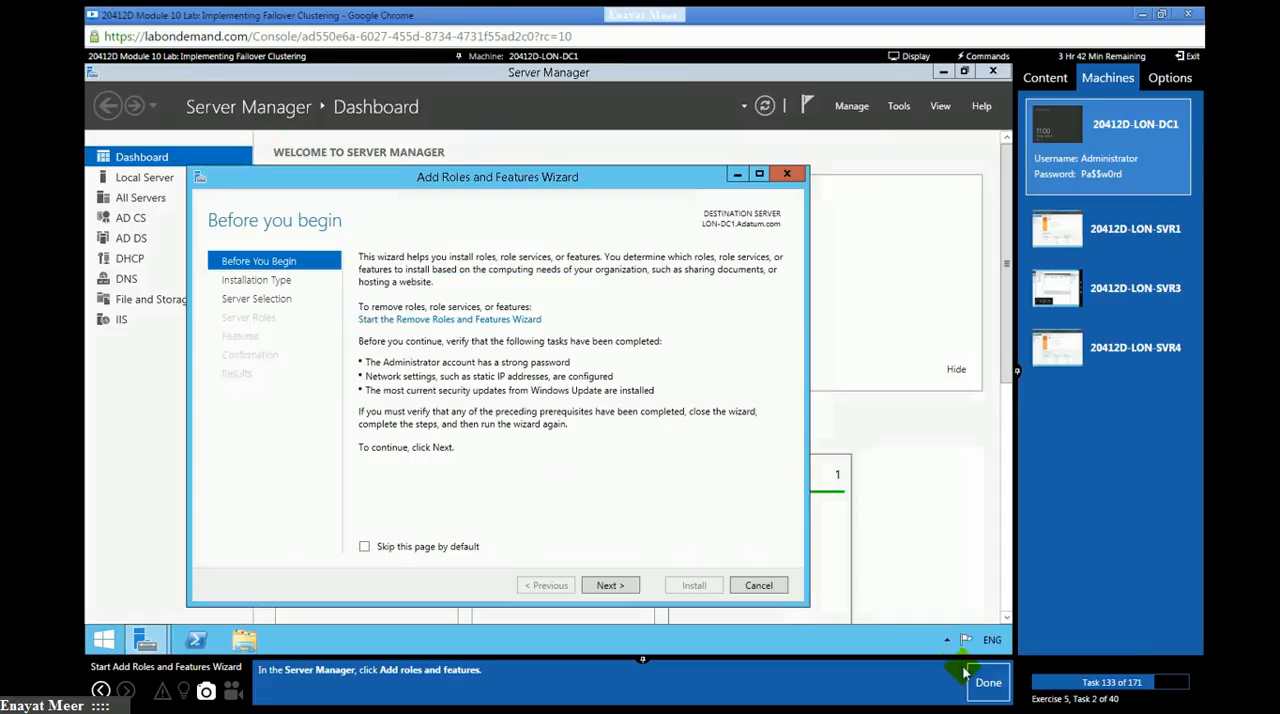
{"action": "left_click", "coordinate": [980, 684]}
- Accept the default installation type, destination server and server roles up to feature selection, marking lab tasks 134 to 137 as done
{"action": "left_click", "coordinate": [610, 585]}
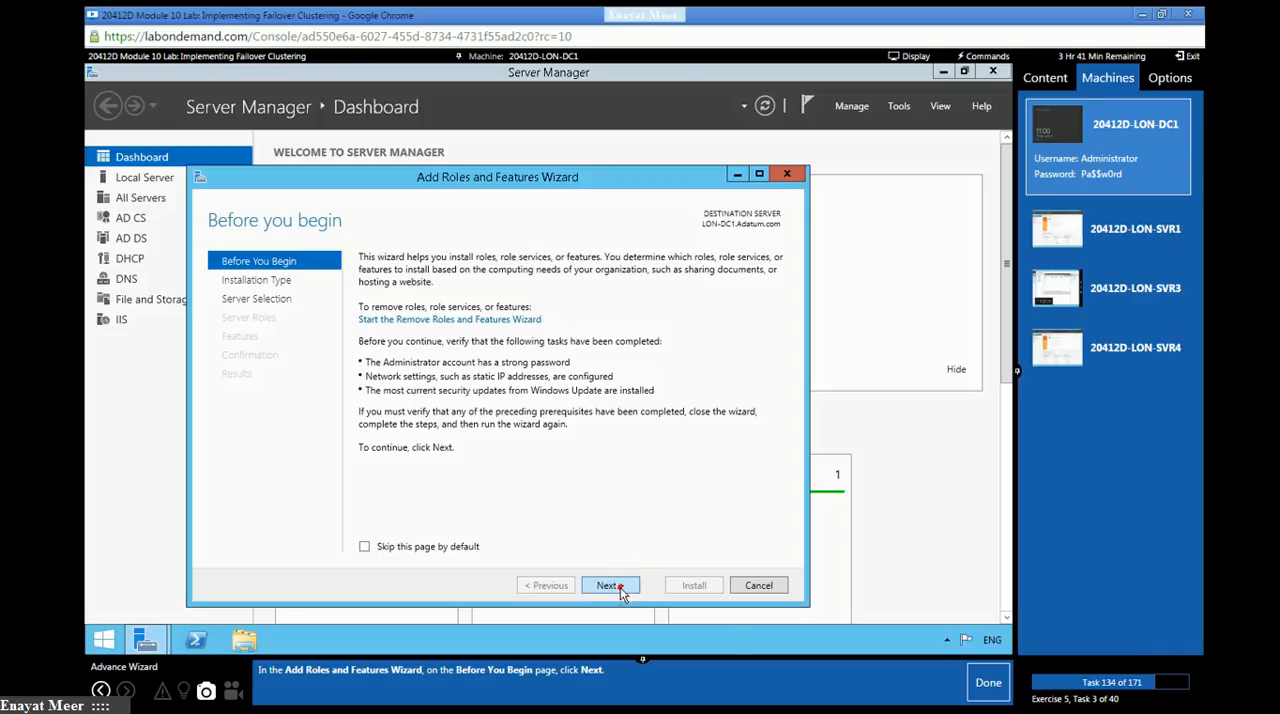
{"action": "left_click", "coordinate": [990, 685]}
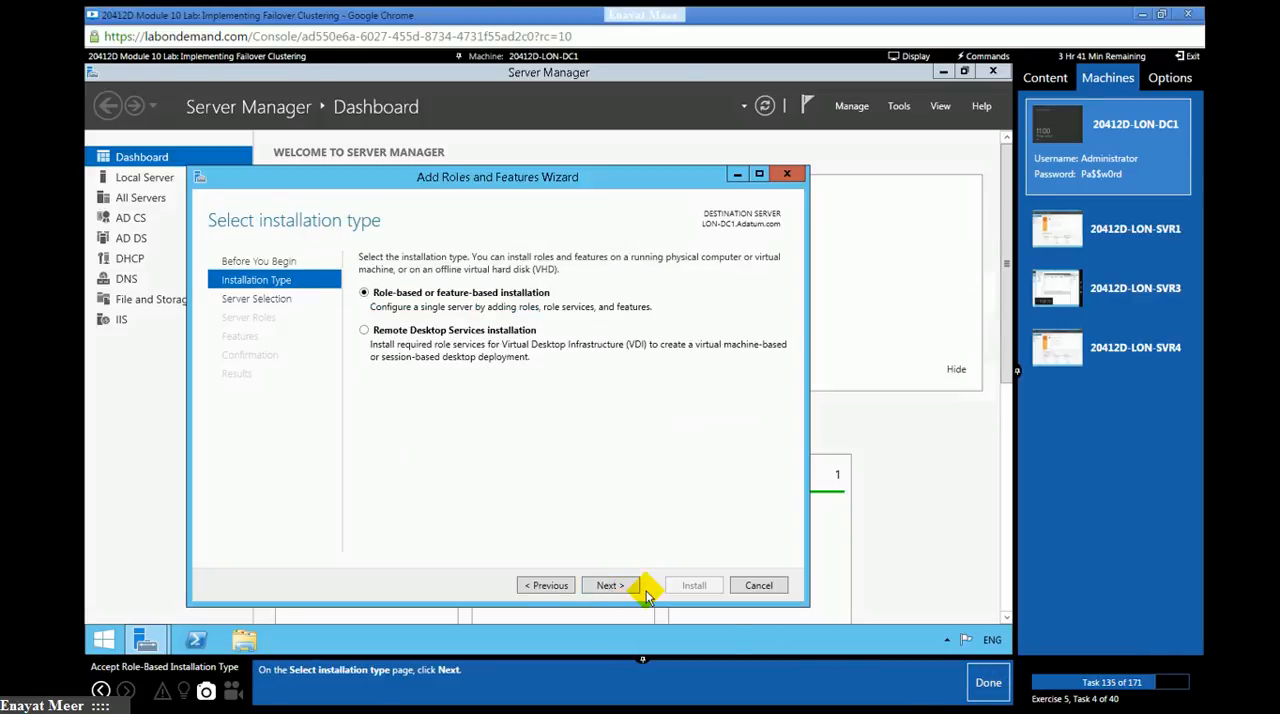
{"action": "left_click", "coordinate": [615, 585]}
{"action": "left_click", "coordinate": [986, 684]}
{"action": "left_click", "coordinate": [613, 590]}
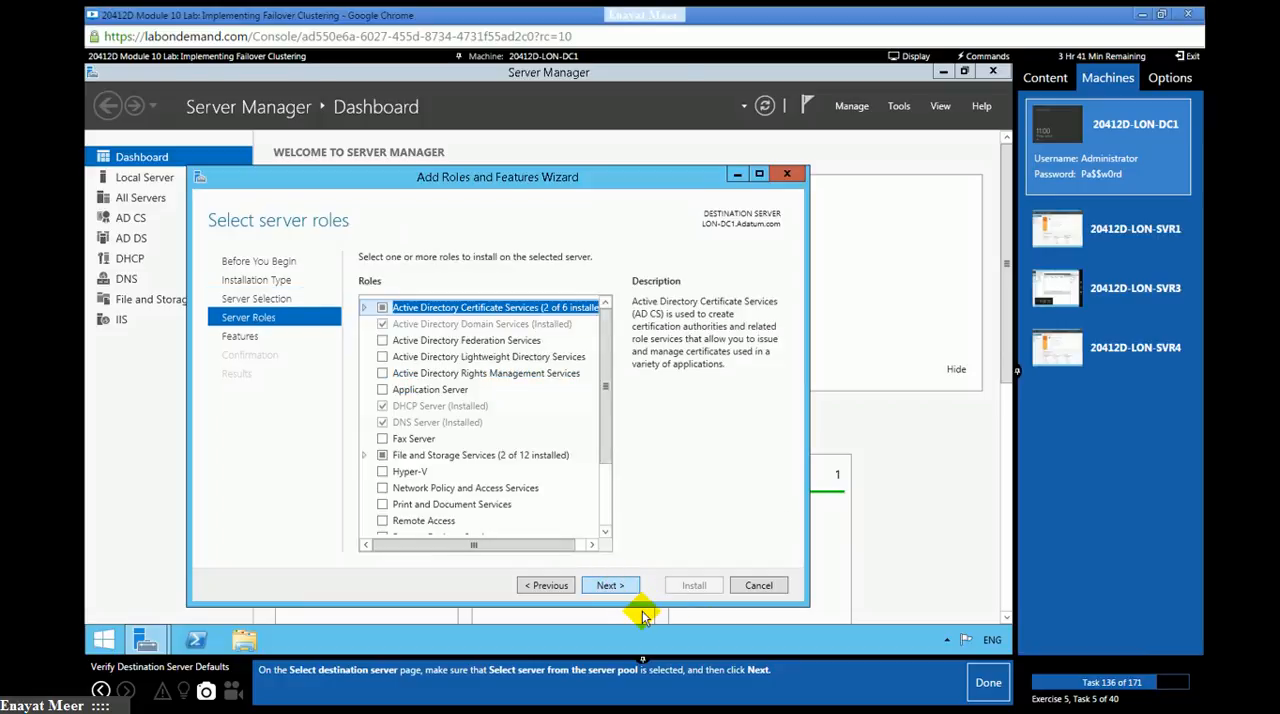
{"action": "left_click", "coordinate": [986, 686]}
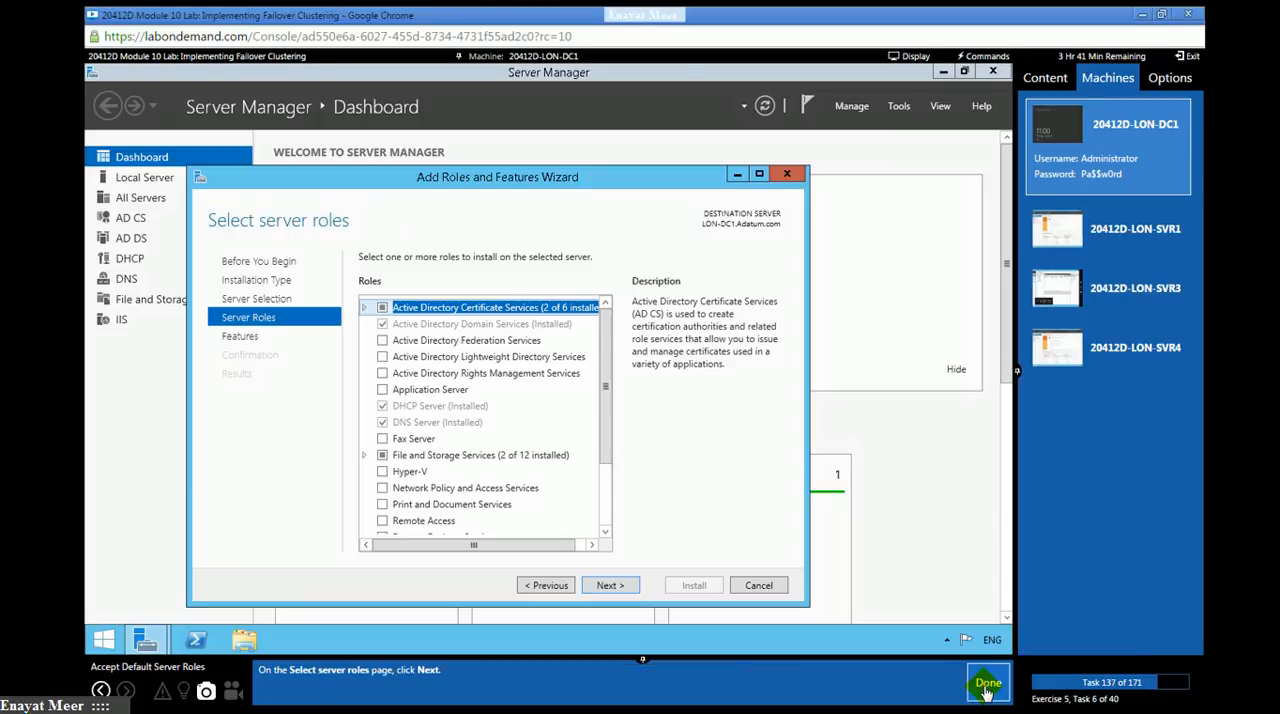
{"action": "left_click", "coordinate": [607, 587]}
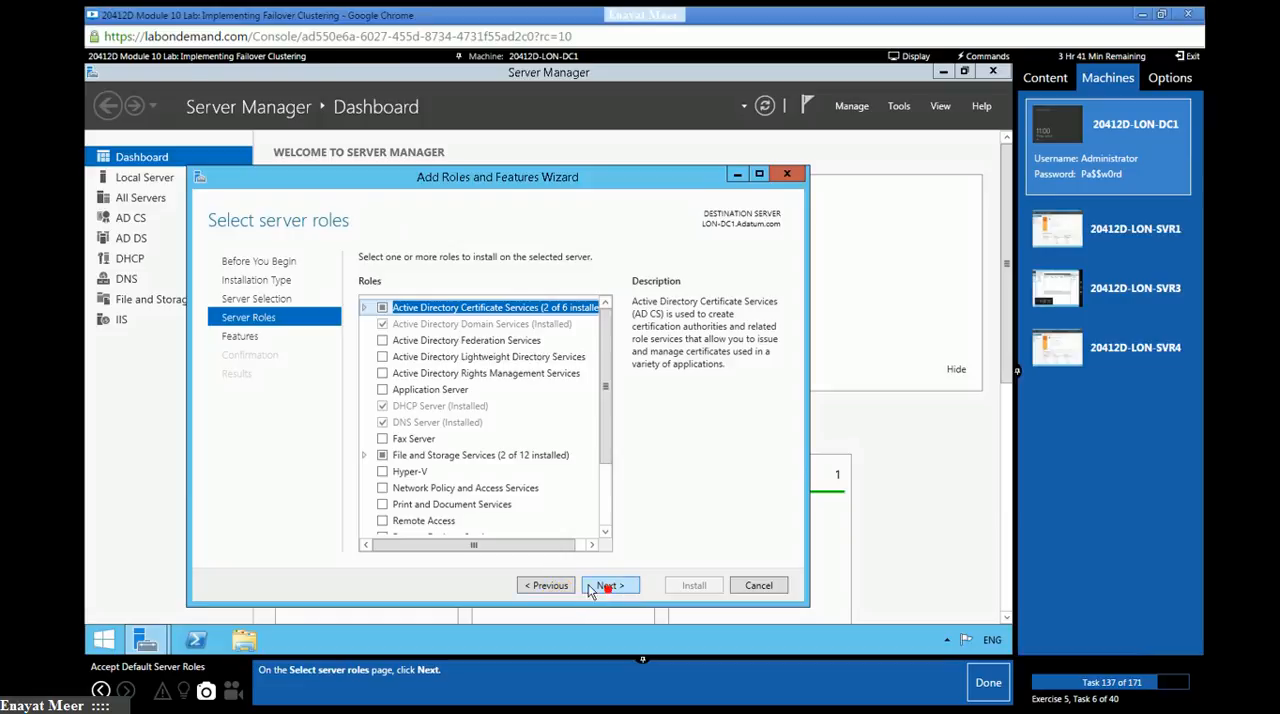
{"action": "left_click", "coordinate": [988, 684]}
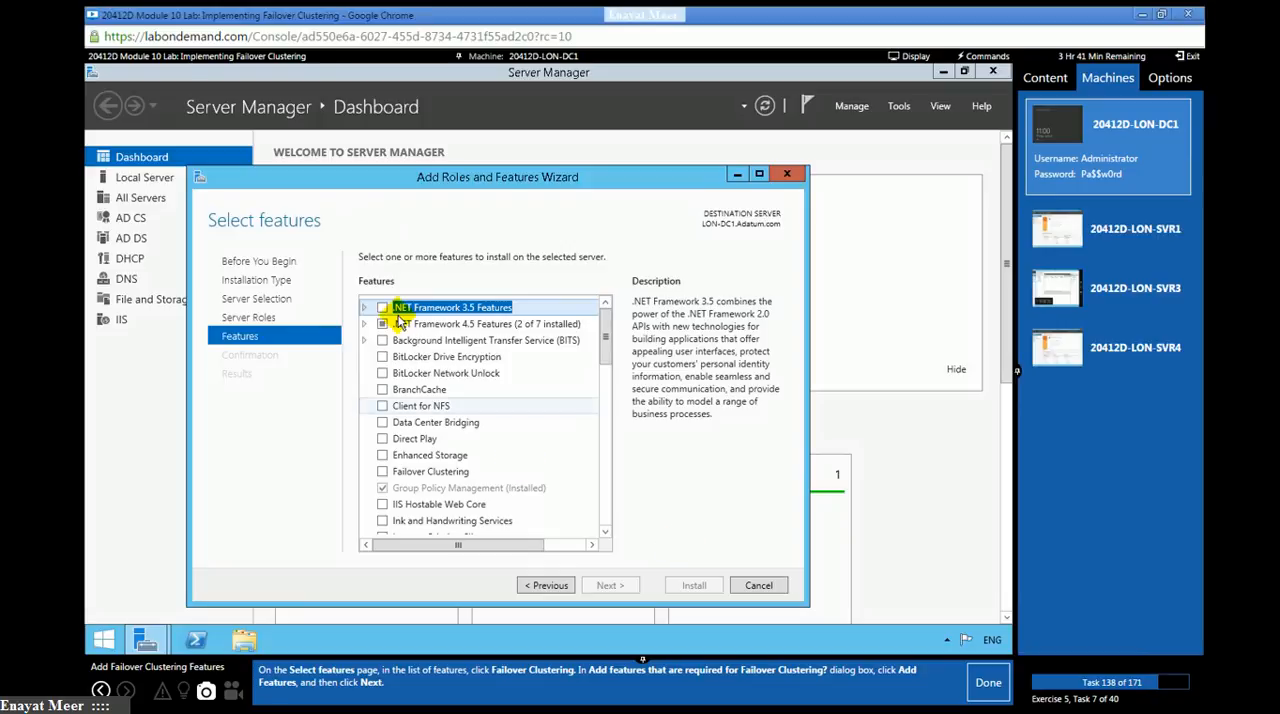
- Select the Failover Clustering feature with its required management tools, continue to confirmation, and mark lab task 138 as done
{"action": "left_click", "coordinate": [382, 471]}
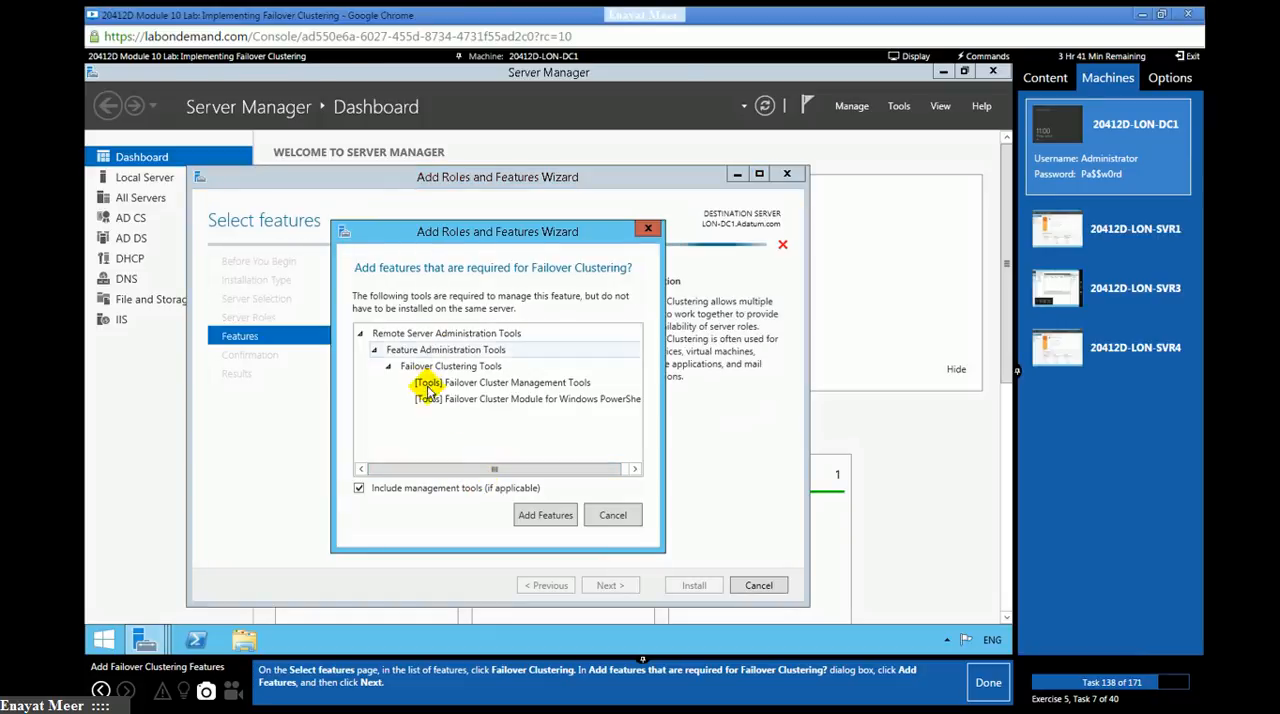
{"action": "left_click", "coordinate": [545, 518]}
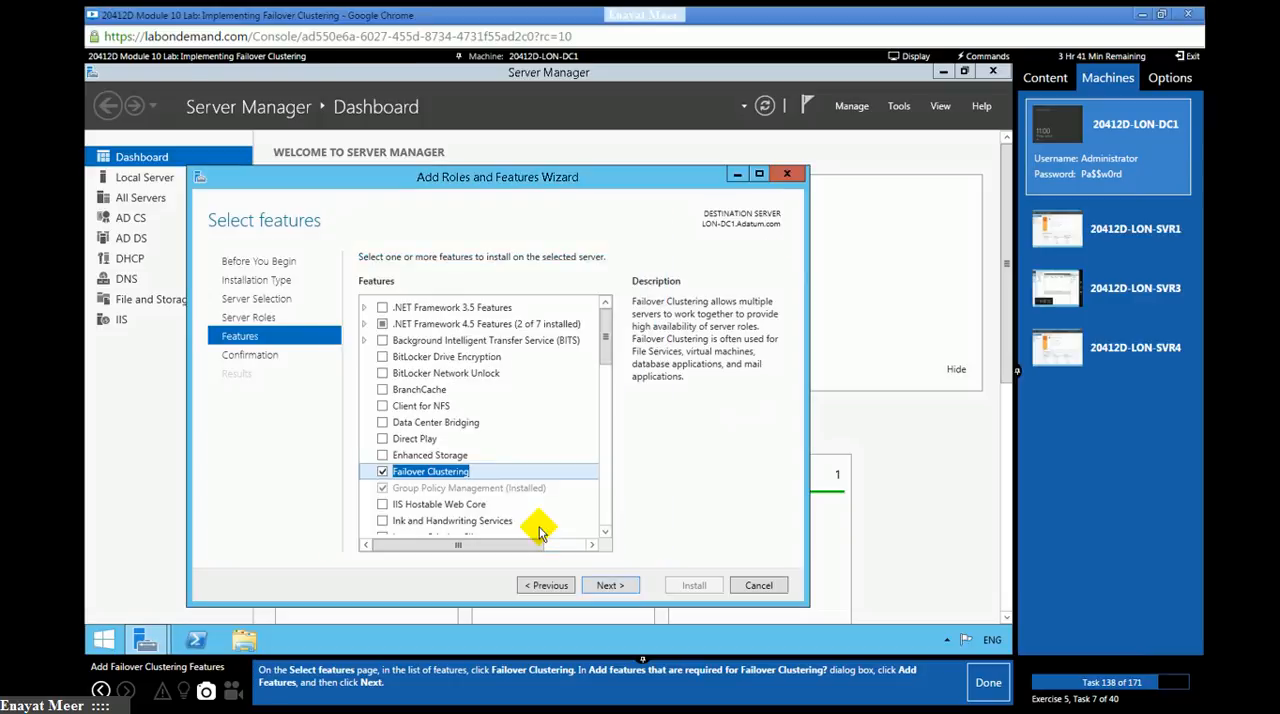
{"action": "left_click", "coordinate": [612, 585]}
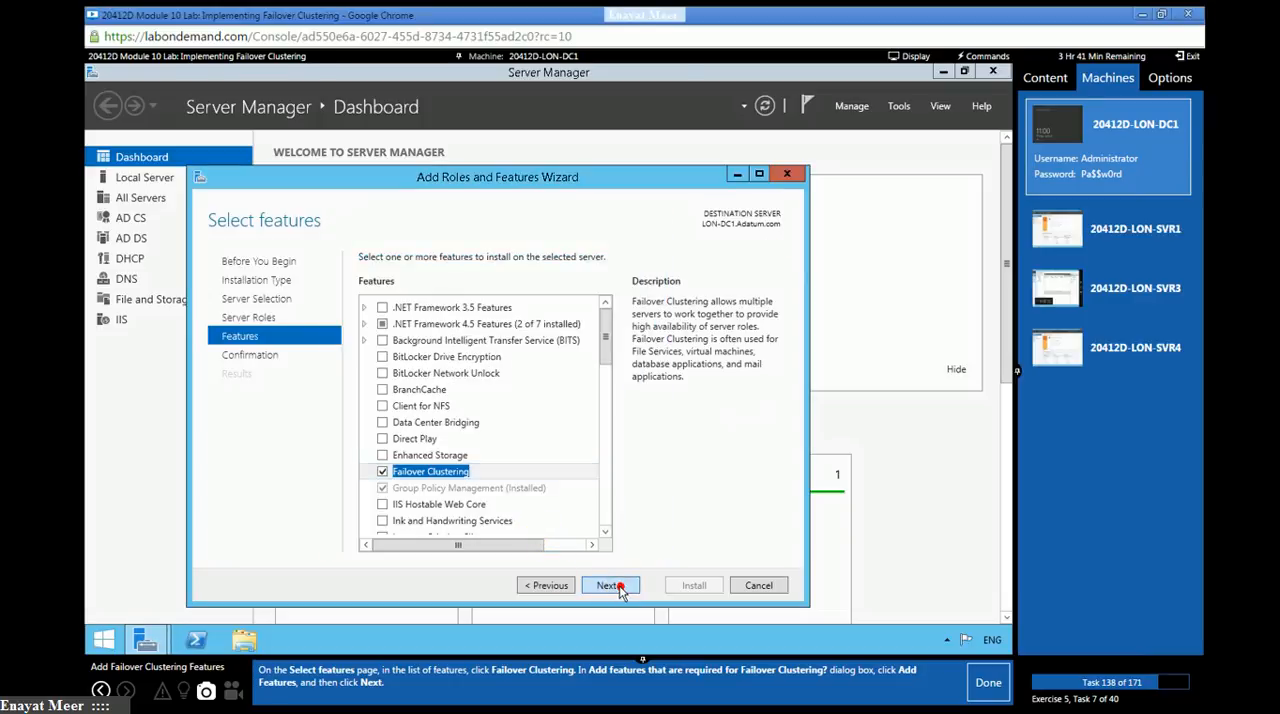
{"action": "left_click", "coordinate": [962, 684]}
- Install the Failover Clustering feature on LON-DC1, close the wizard, and mark lab tasks 139 and 140 as done
{"action": "left_click", "coordinate": [693, 590]}
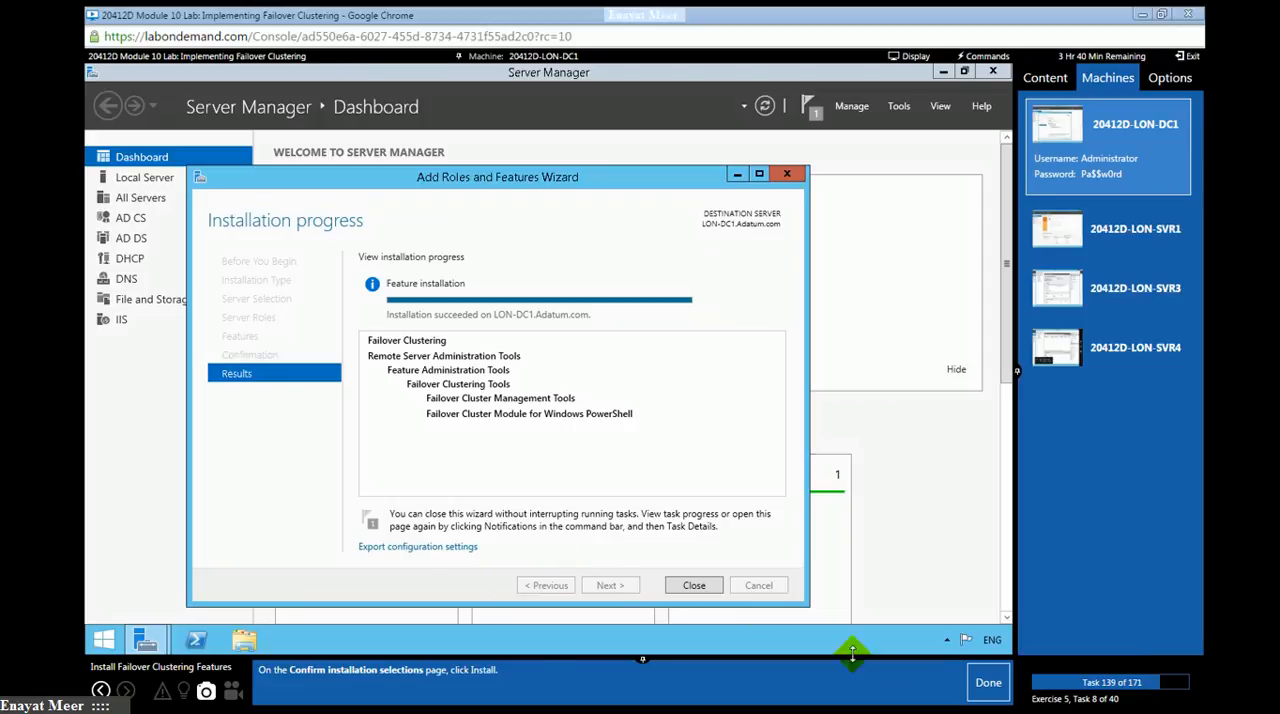
{"action": "left_click", "coordinate": [968, 684]}
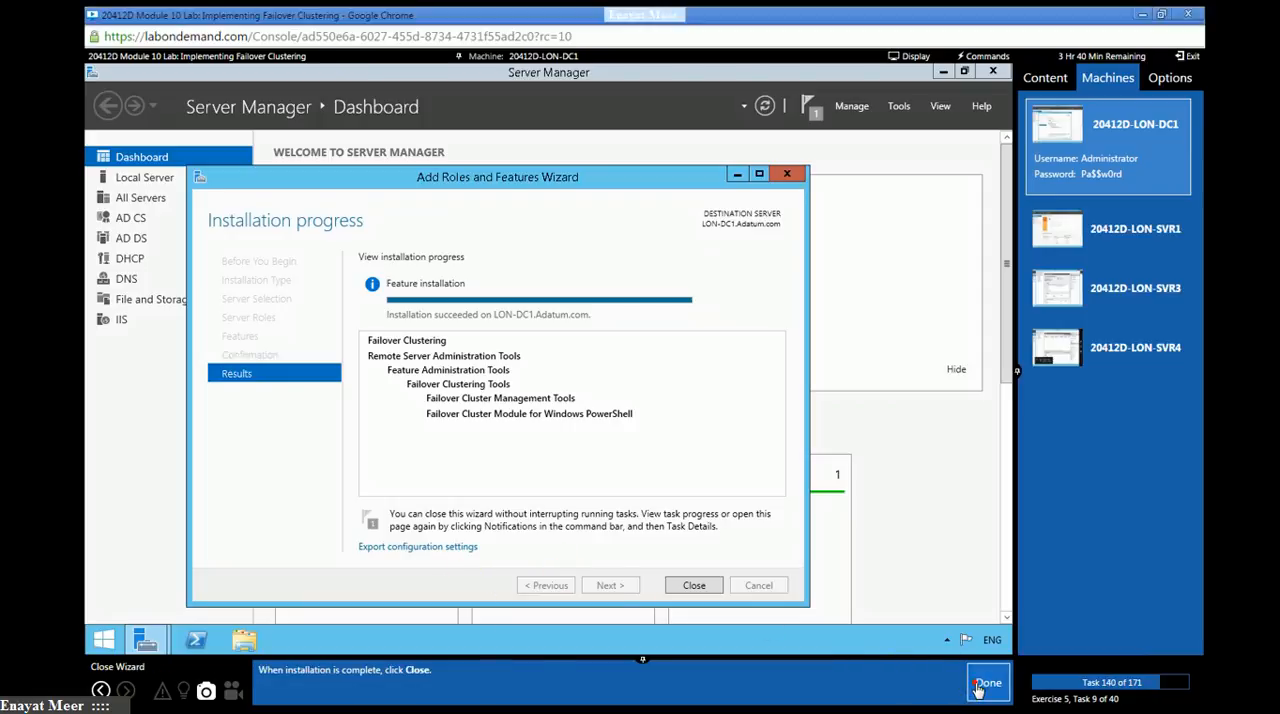
{"action": "left_click", "coordinate": [696, 587]}
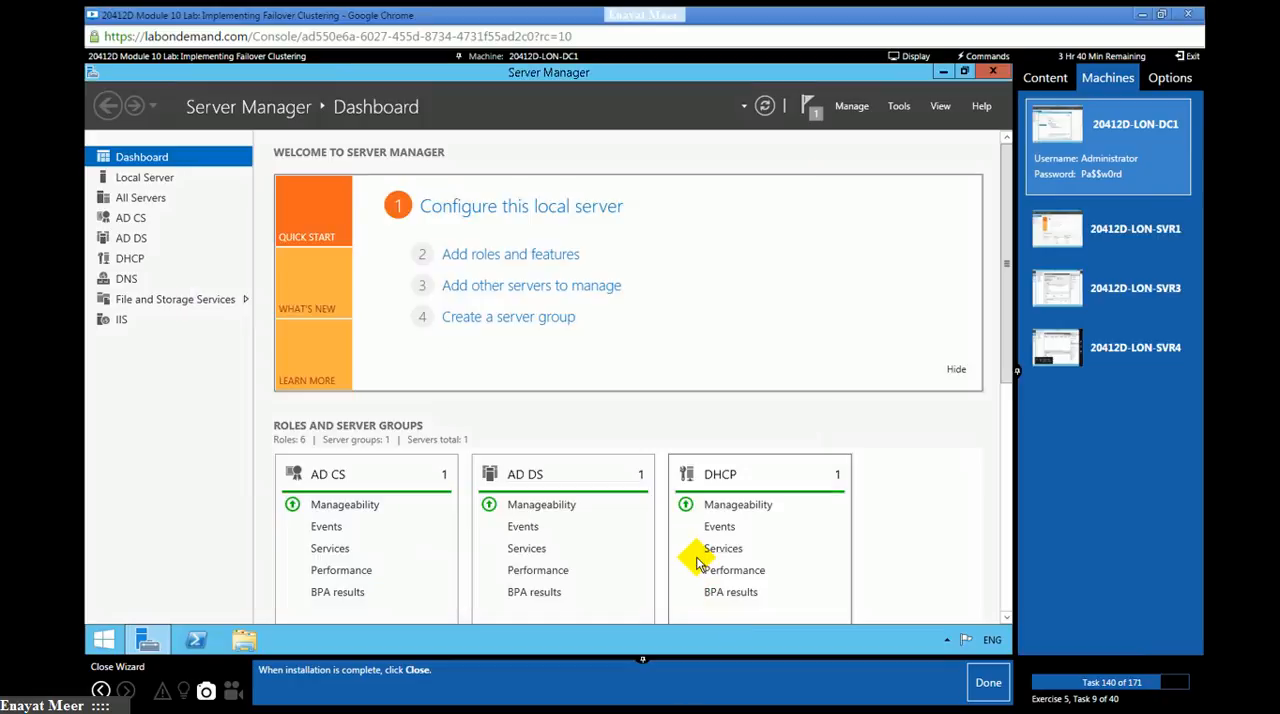
{"action": "left_click", "coordinate": [985, 686]}
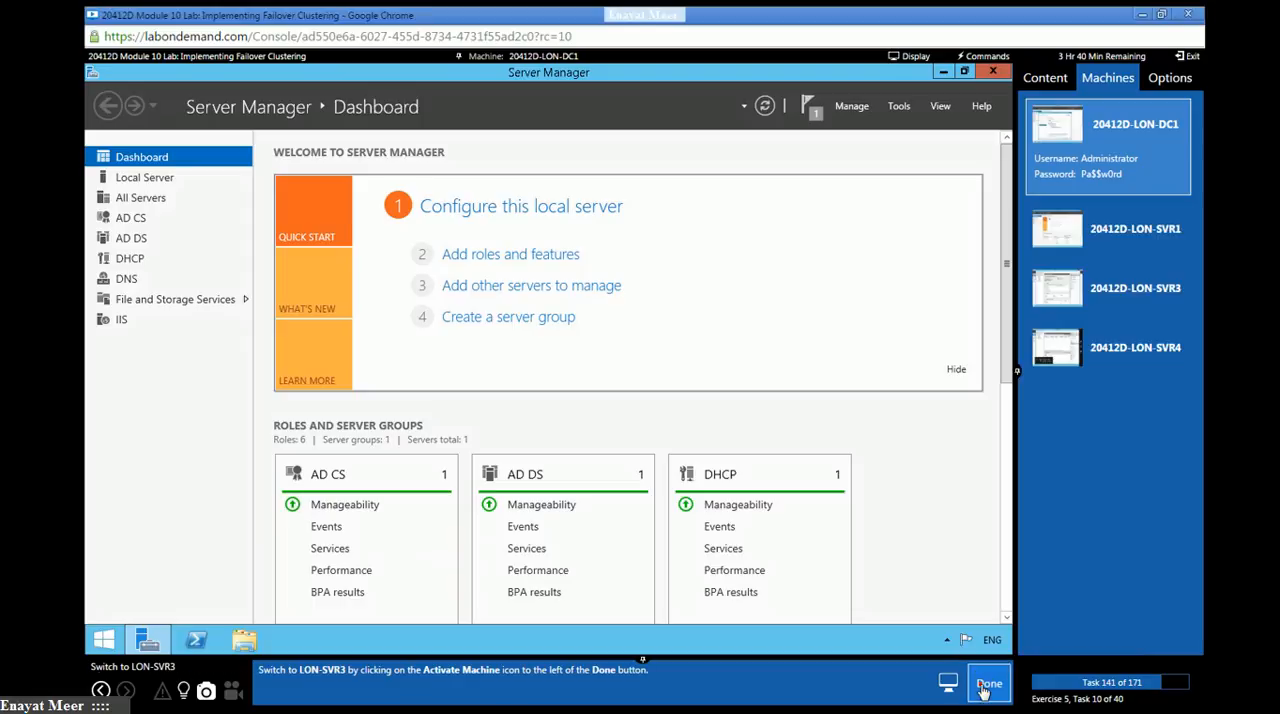
- Open the inbound rules in Windows Firewall with Advanced Security on LON-DC1 and mark lab tasks 141 and 142 as done
{"action": "left_click", "coordinate": [985, 686]}
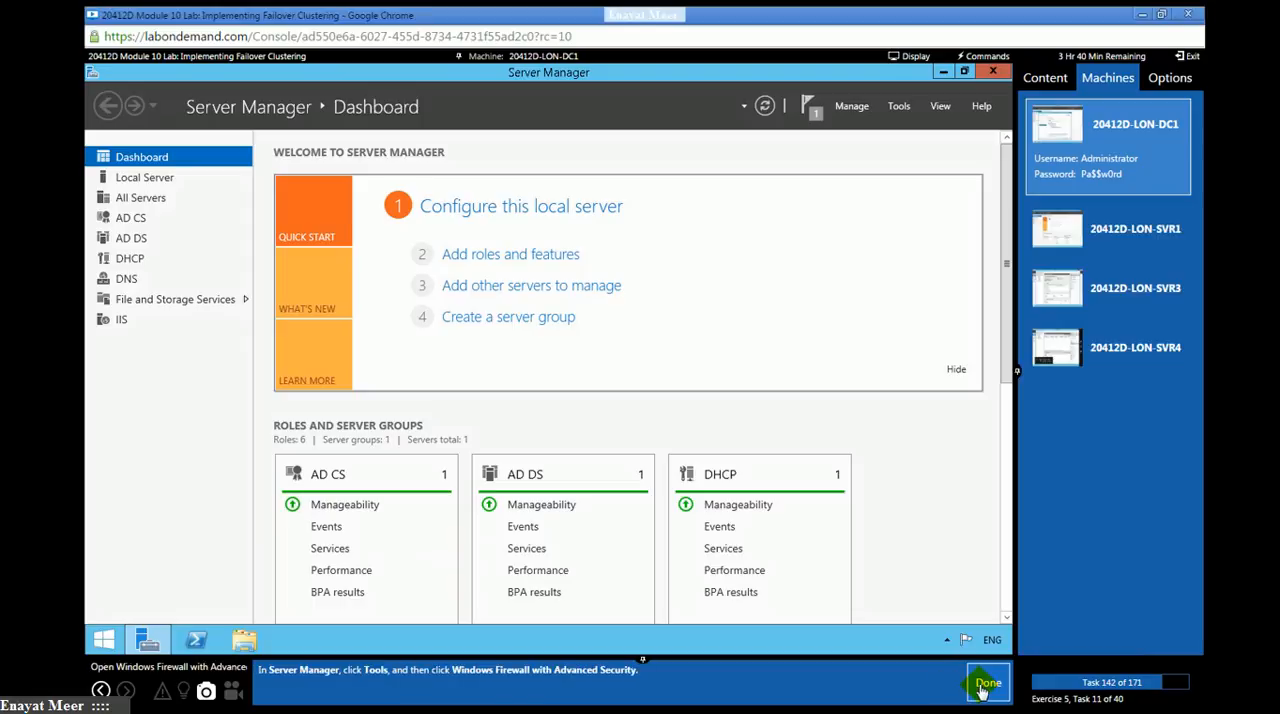
{"action": "left_click", "coordinate": [897, 108]}
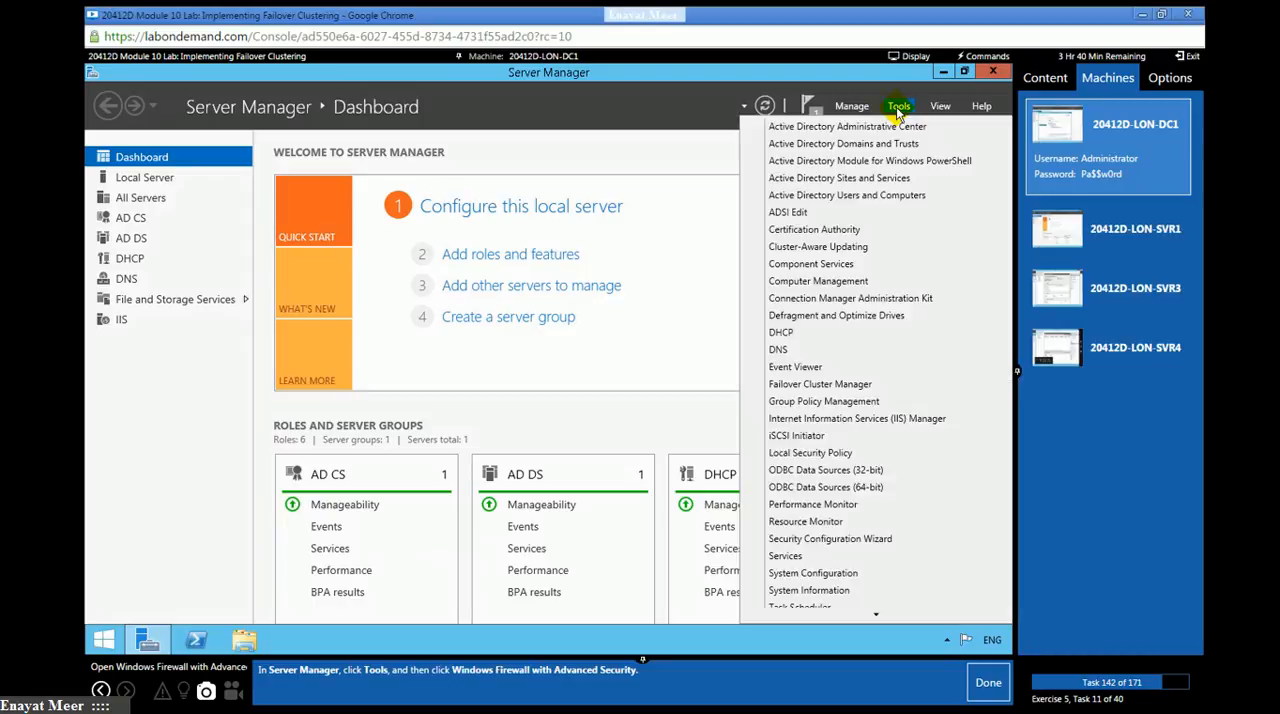
{"action": "mouse_move", "coordinate": [877, 618]}
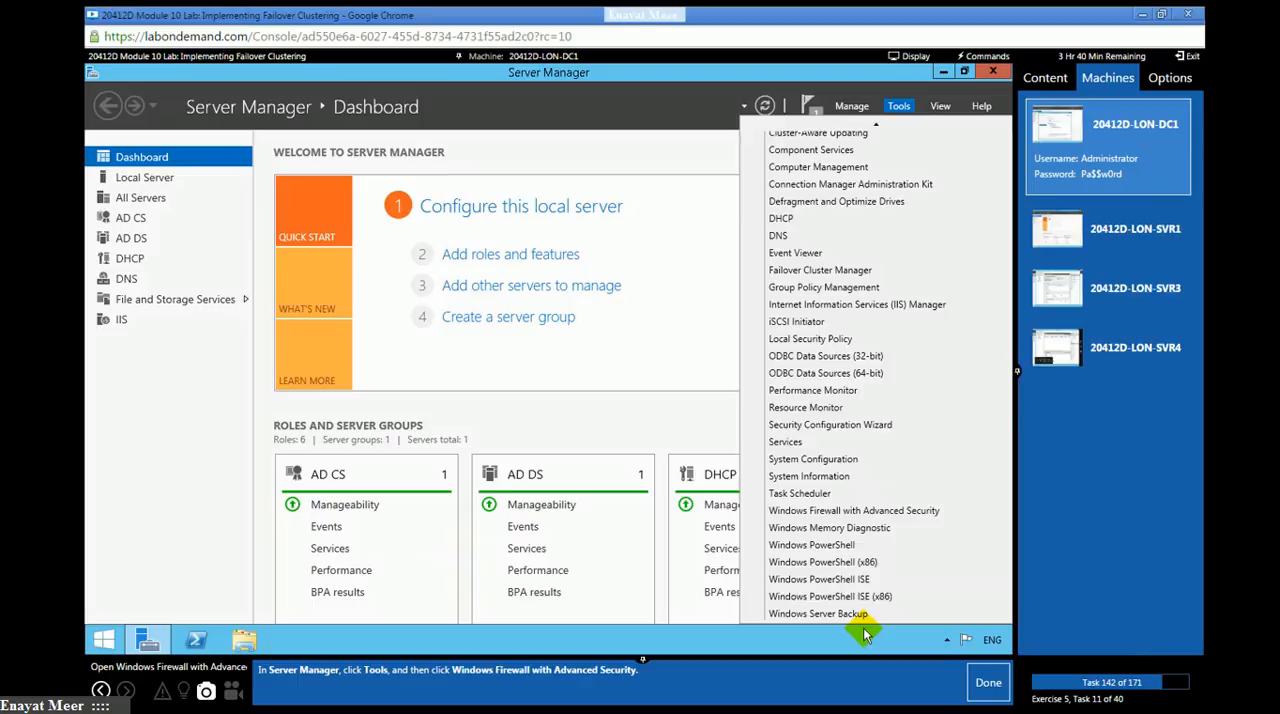
{"action": "left_click", "coordinate": [853, 511]}
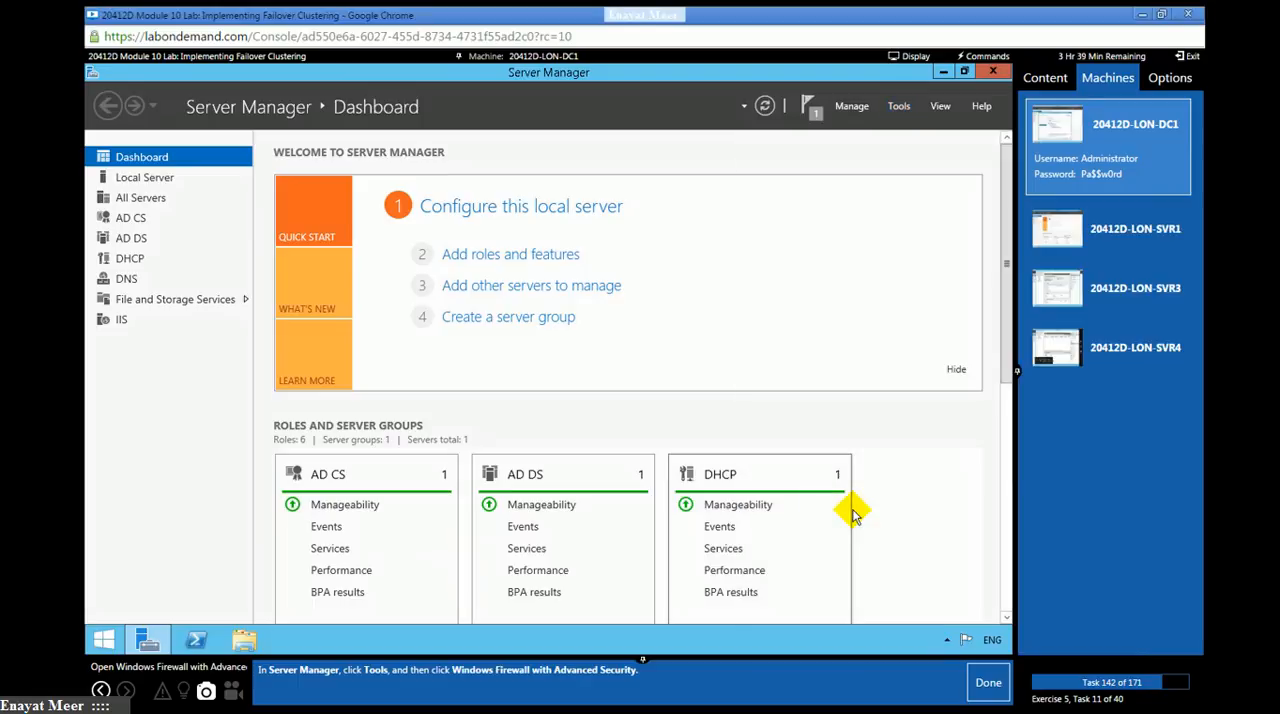
{"action": "left_click", "coordinate": [988, 682]}
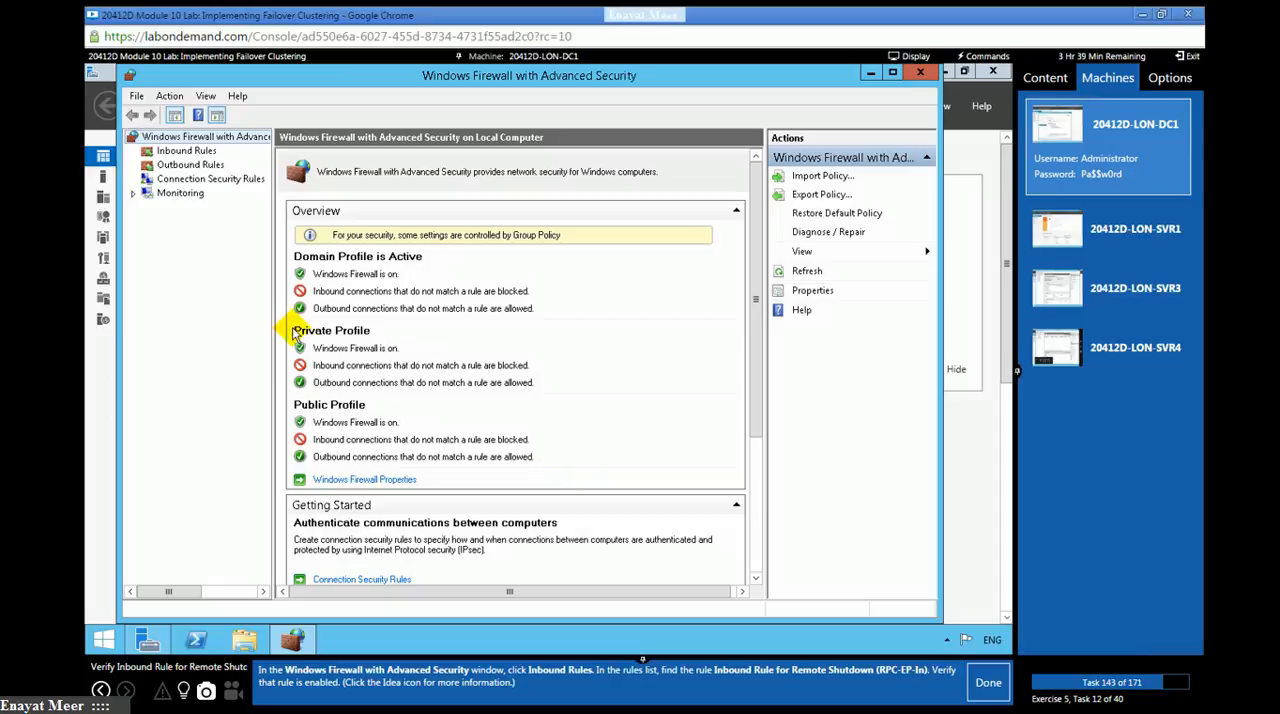
{"action": "left_click", "coordinate": [168, 152]}
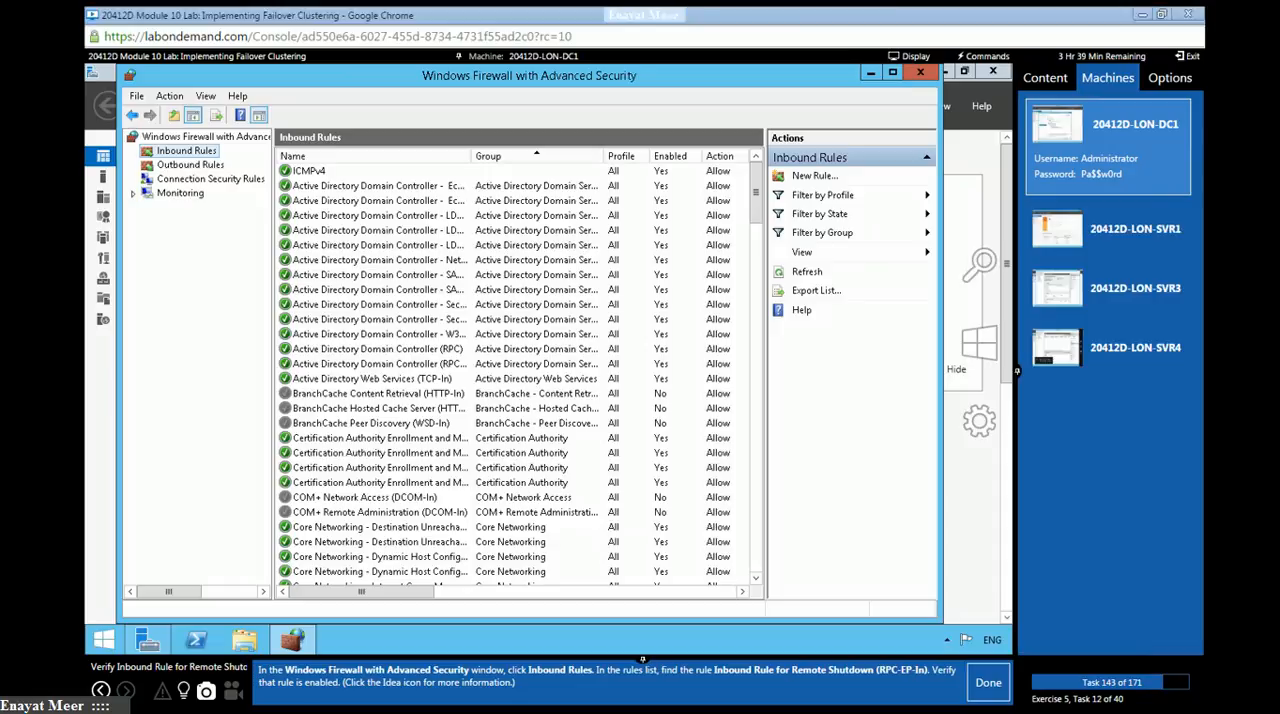
- Enable the Inbound Rule for Remote Shutdown (RPC-EP-In) on LON-DC1, check the task's hint, and mark lab task 143 as done
{"action": "scroll", "coordinate": [356, 376], "scroll_direction": "down", "scroll_amount": 15}
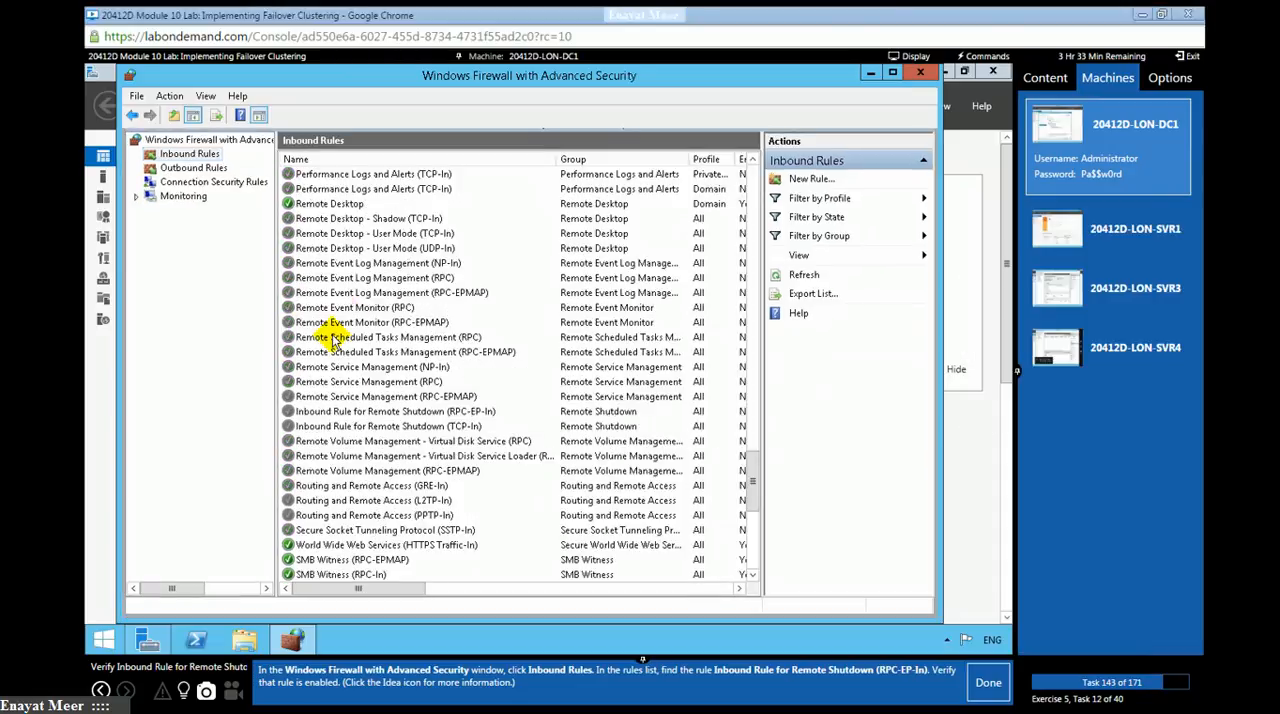
{"action": "left_click", "coordinate": [320, 424]}
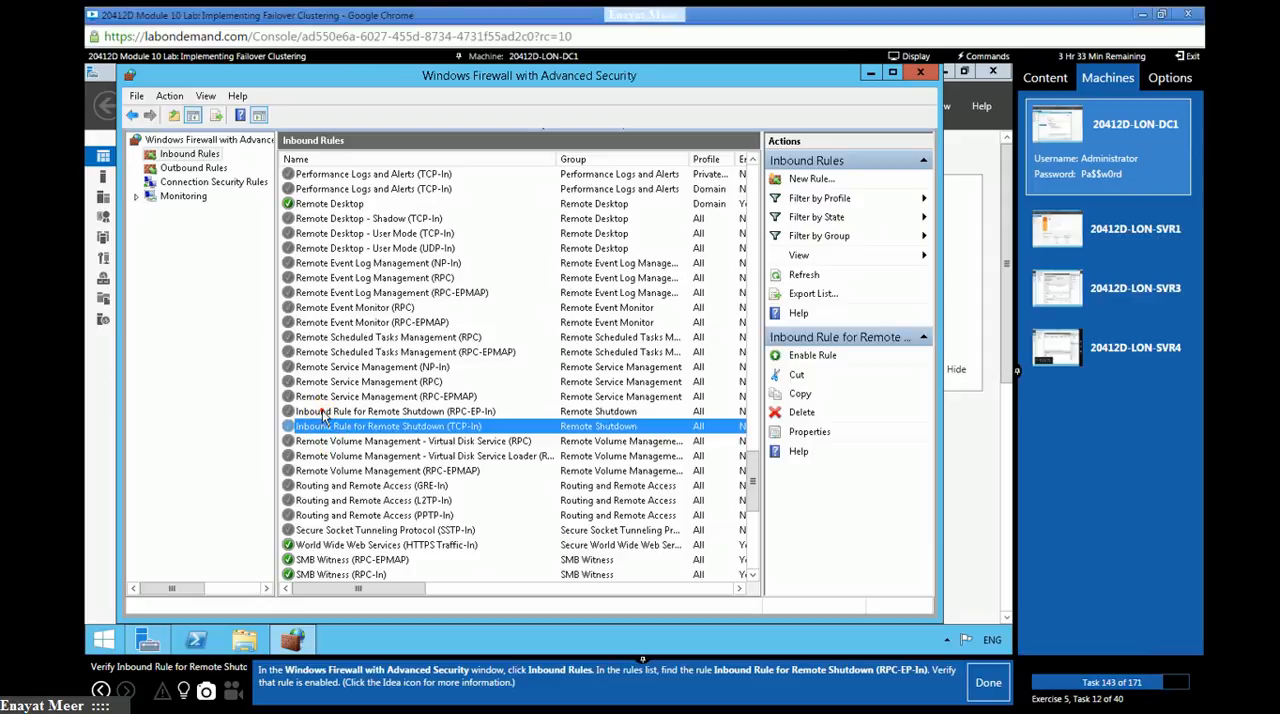
{"action": "left_click", "coordinate": [320, 411]}
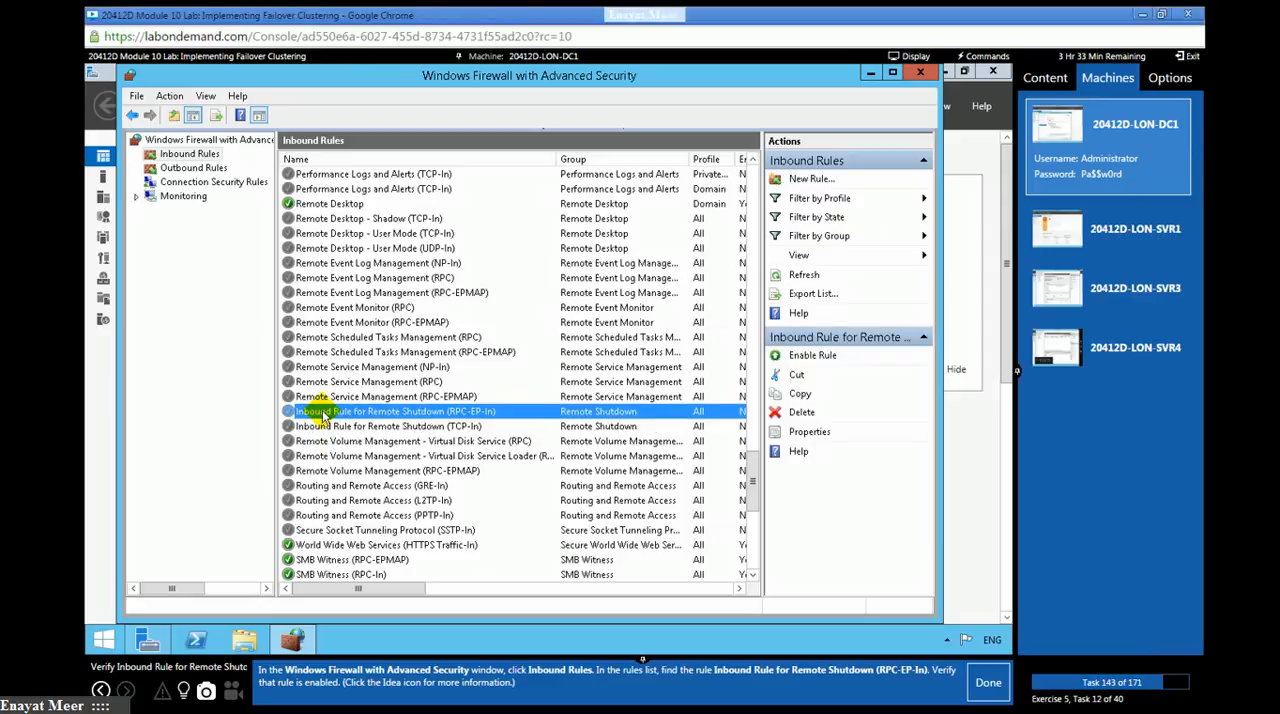
{"action": "right_click", "coordinate": [322, 413]}
{"action": "left_click", "coordinate": [350, 421]}
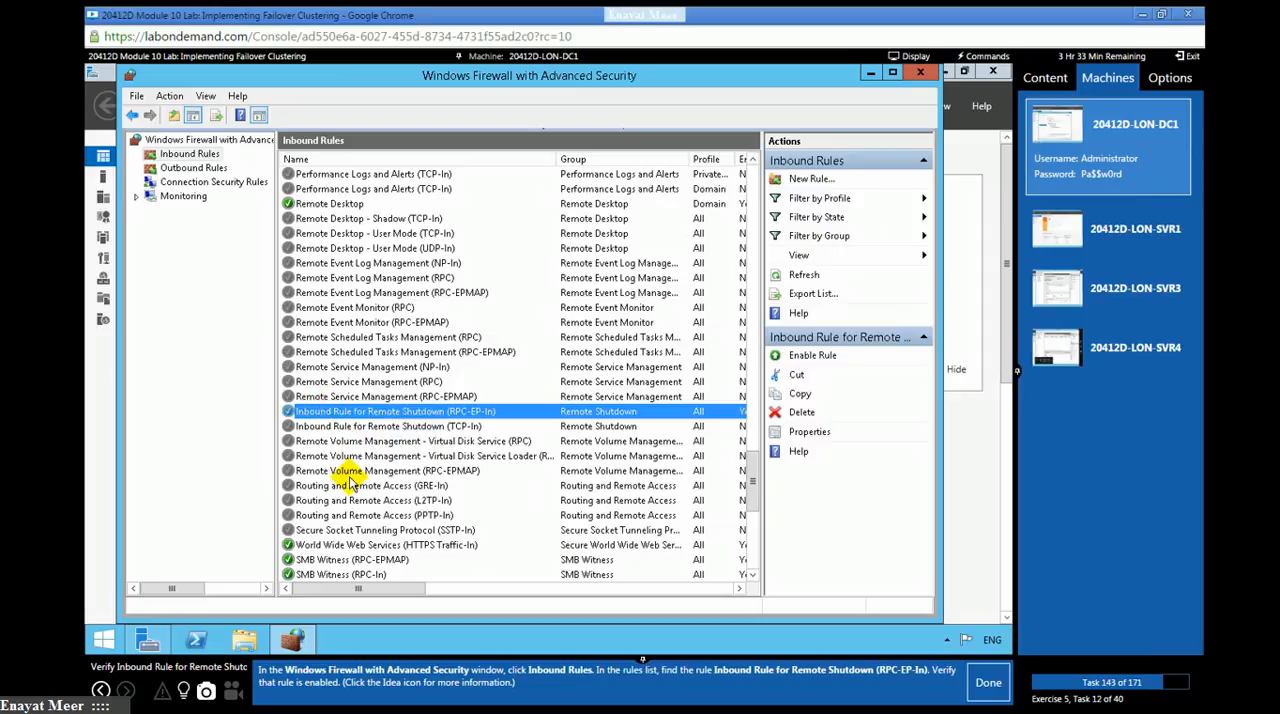
{"action": "left_click", "coordinate": [331, 427]}
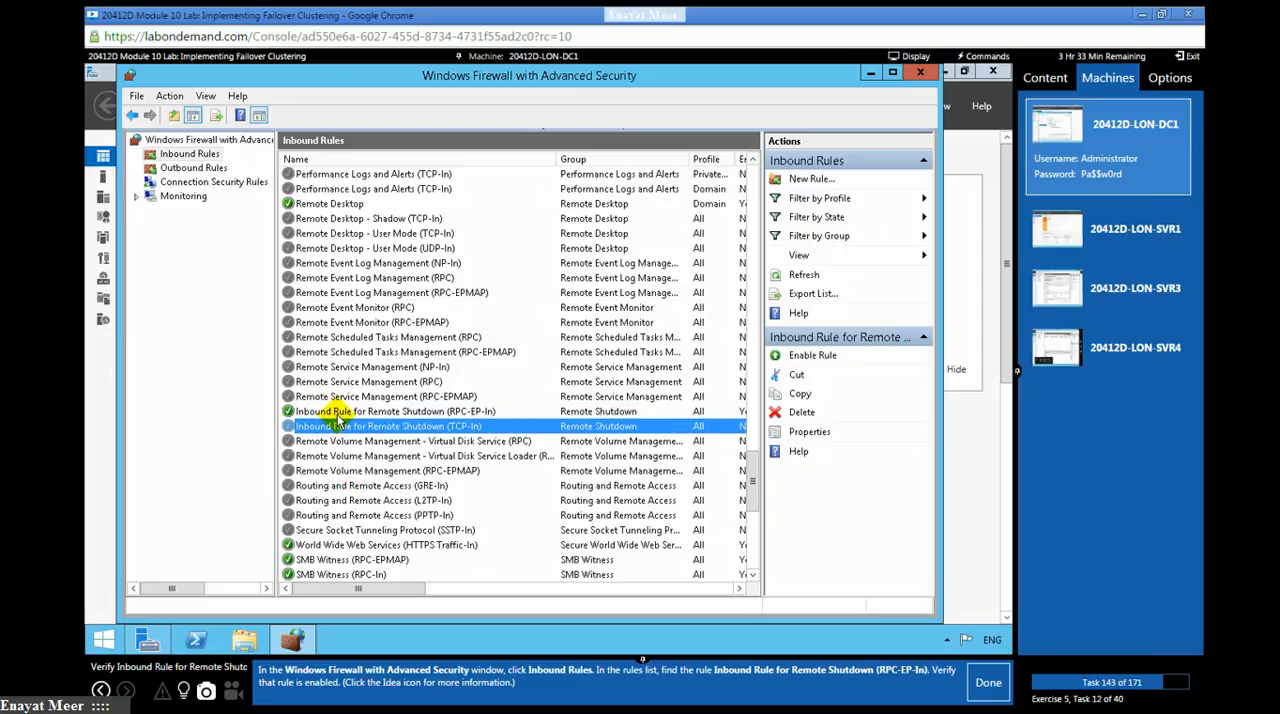
{"action": "left_click", "coordinate": [336, 411]}
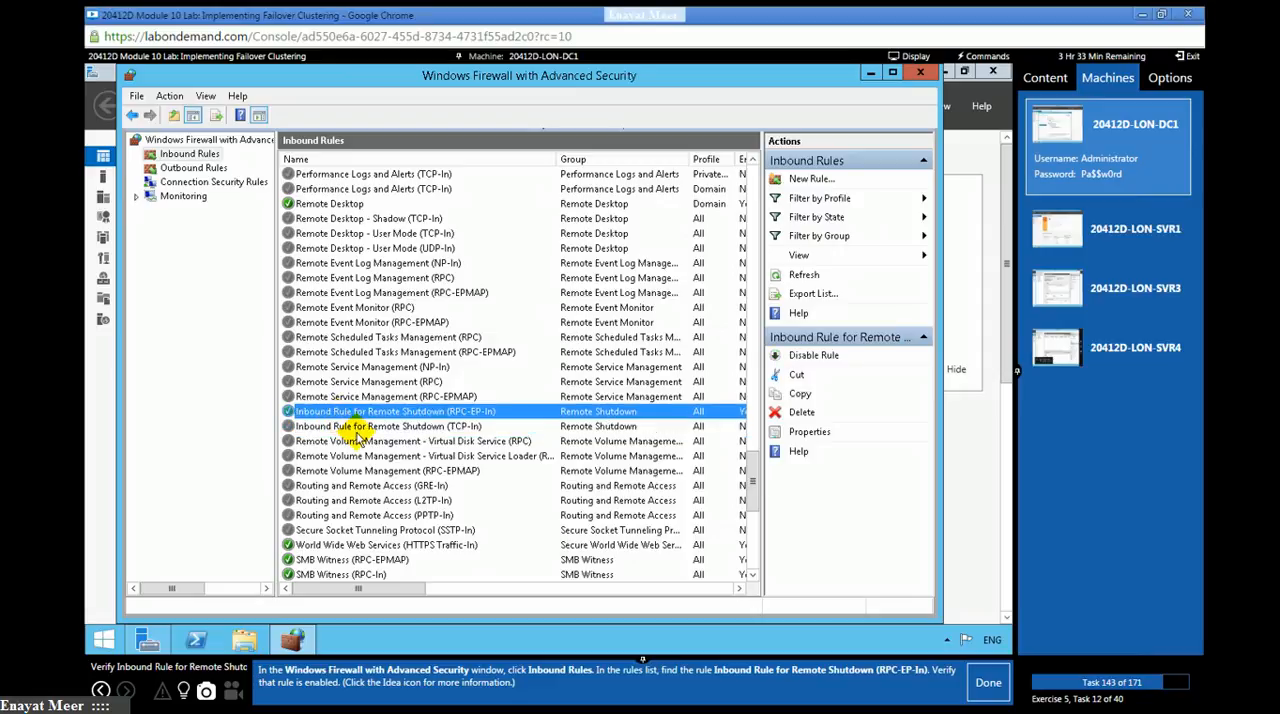
{"action": "left_click", "coordinate": [183, 690]}
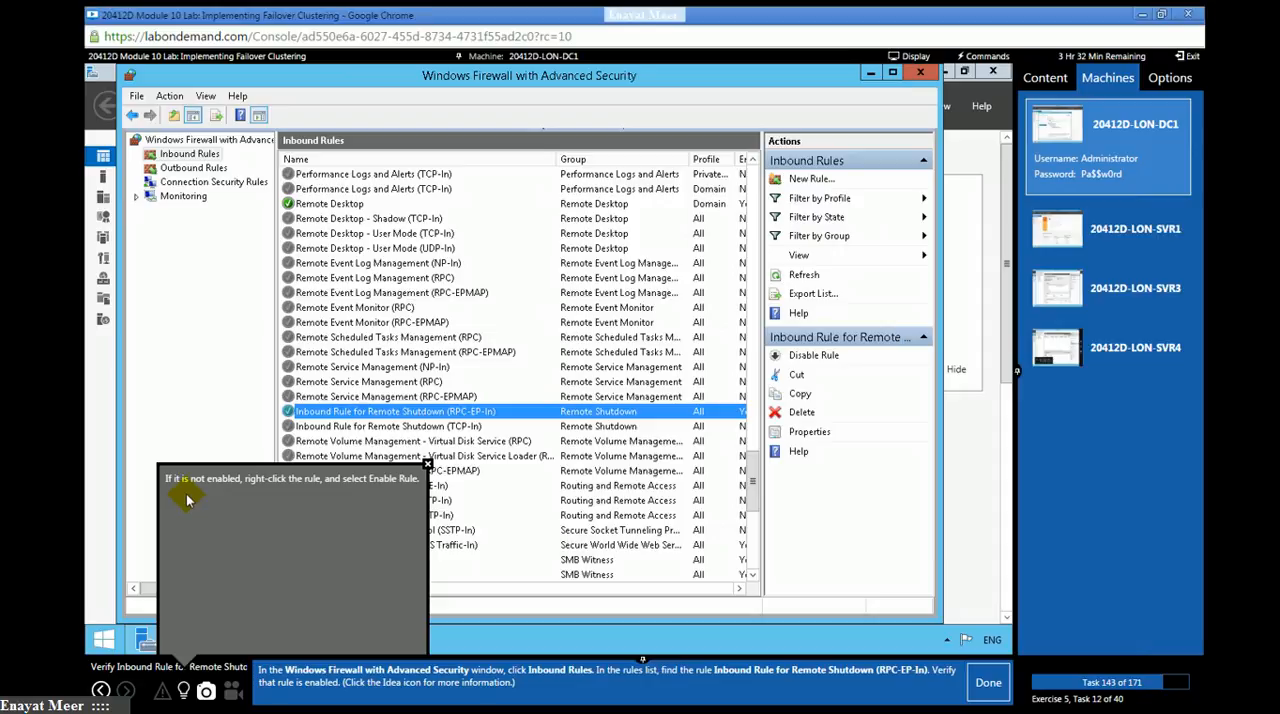
{"action": "left_click", "coordinate": [427, 464]}
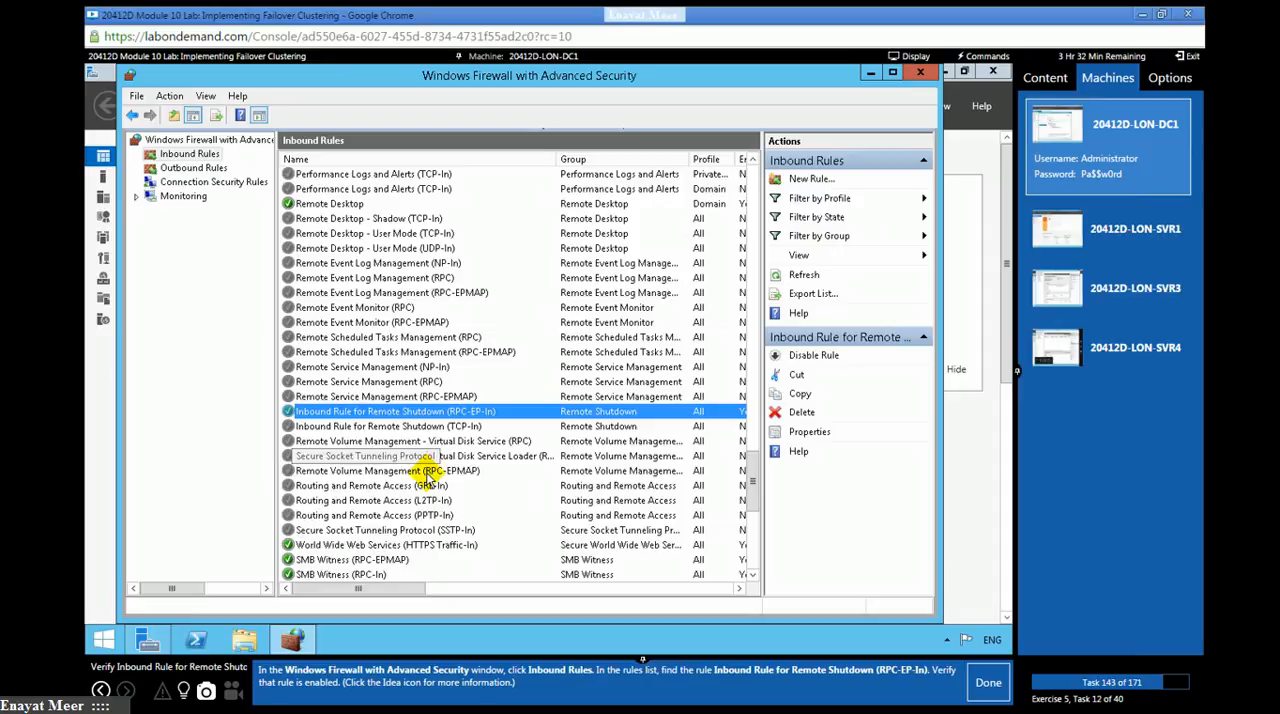
{"action": "left_click", "coordinate": [988, 684]}
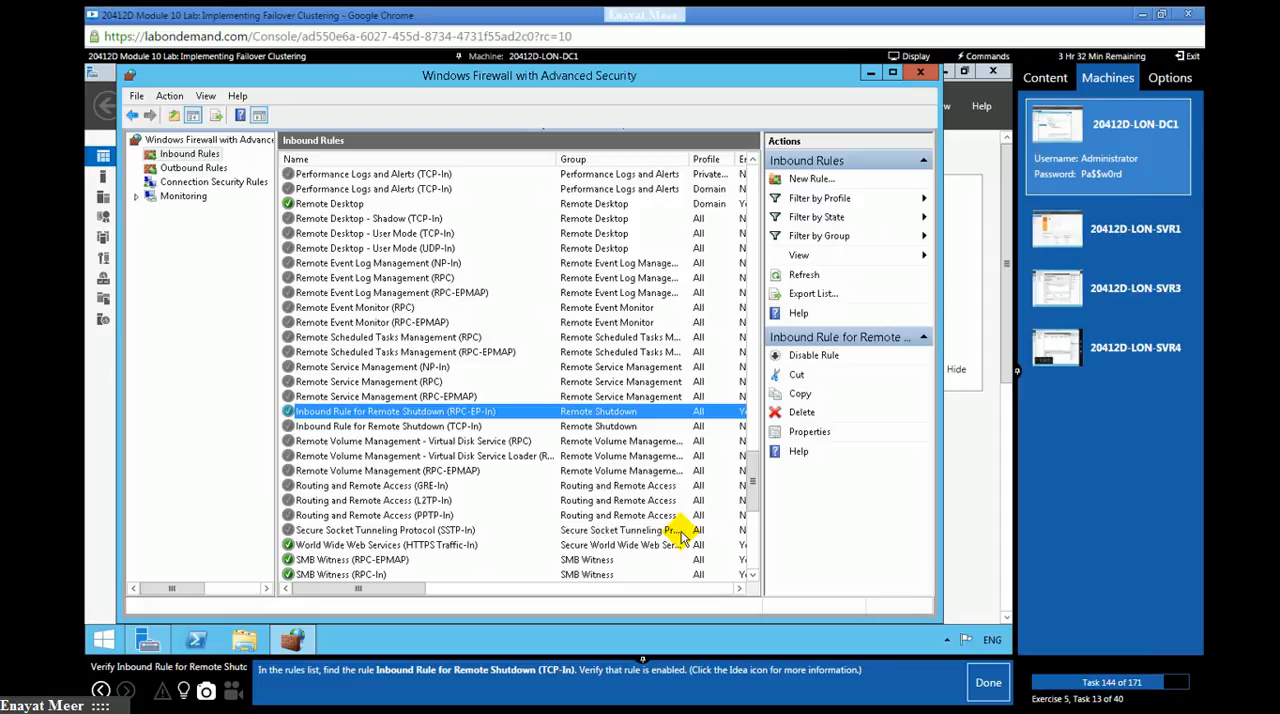
- Enable the Inbound Rule for Remote Shutdown (TCP-In) on LON-DC1 and mark lab task 144 as done
{"action": "left_click", "coordinate": [363, 431]}
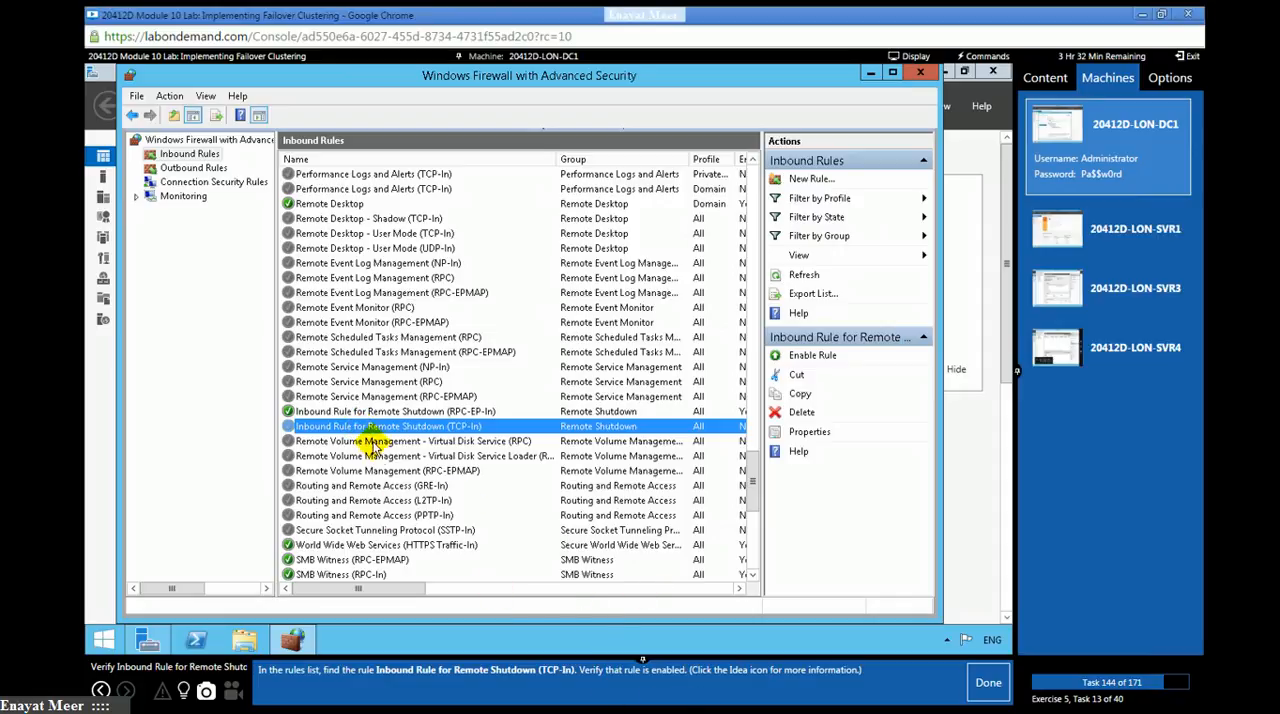
{"action": "right_click", "coordinate": [368, 433]}
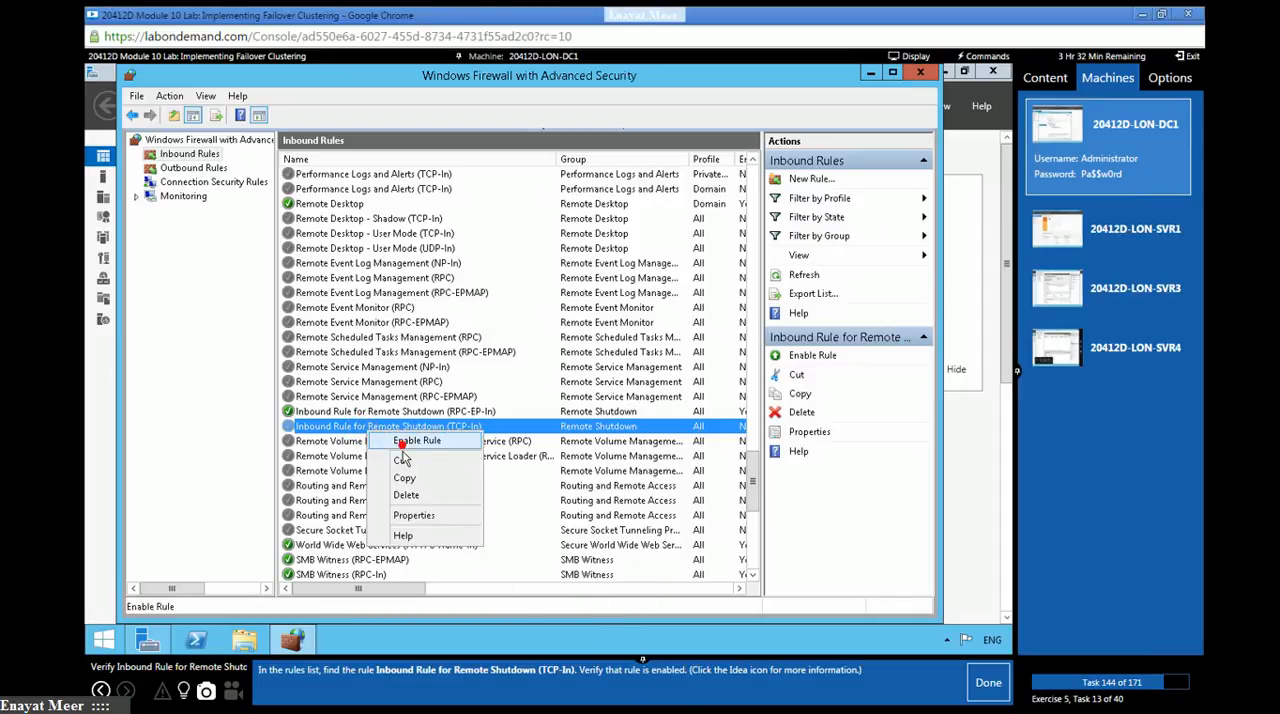
{"action": "left_click", "coordinate": [403, 442]}
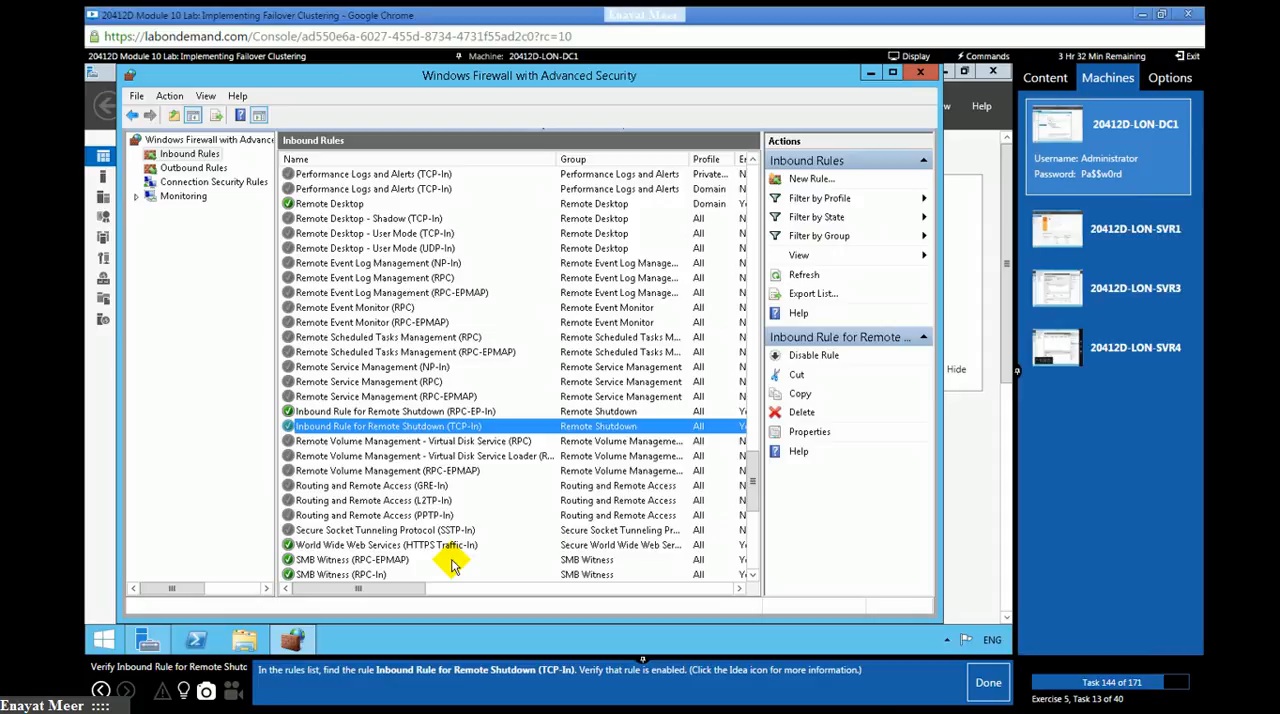
{"action": "left_click", "coordinate": [988, 682]}
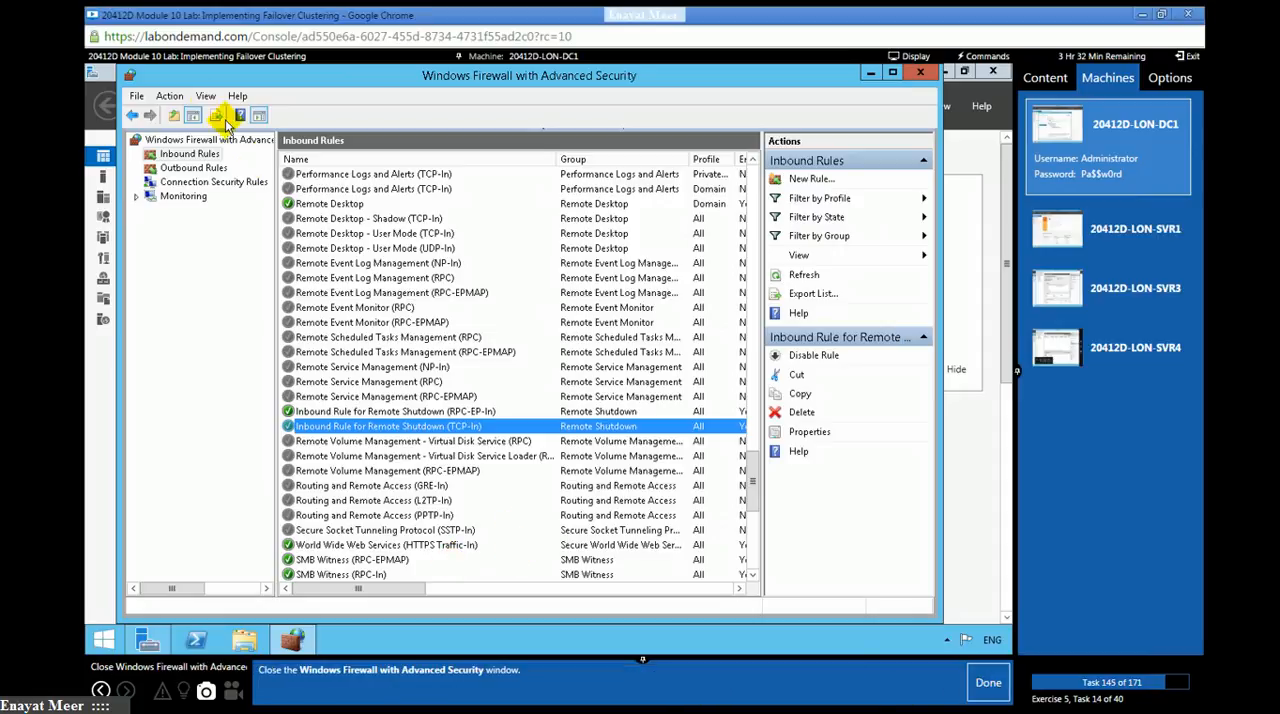
- Close the firewall console on LON-DC1 and switch to the LON-SVR4 machine, marking lab tasks 145 and 146 as done
{"action": "left_click", "coordinate": [136, 97]}
{"action": "left_click", "coordinate": [160, 134]}
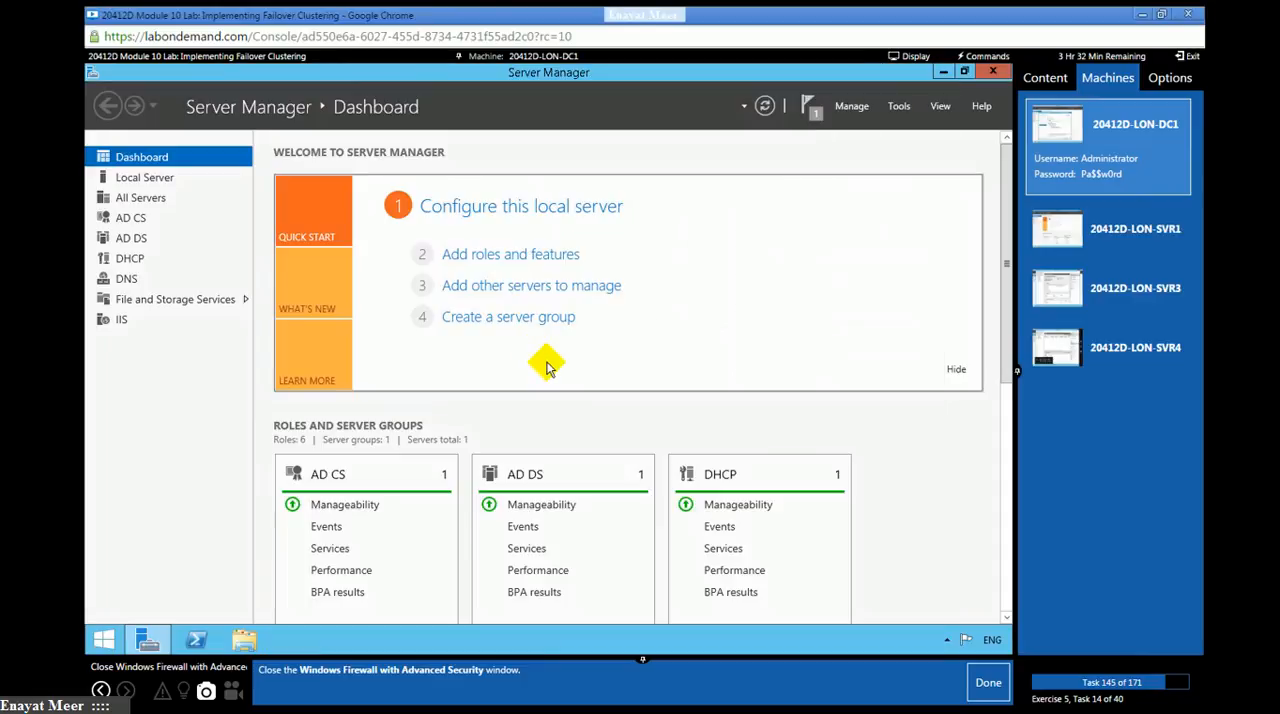
{"action": "left_click", "coordinate": [980, 683]}
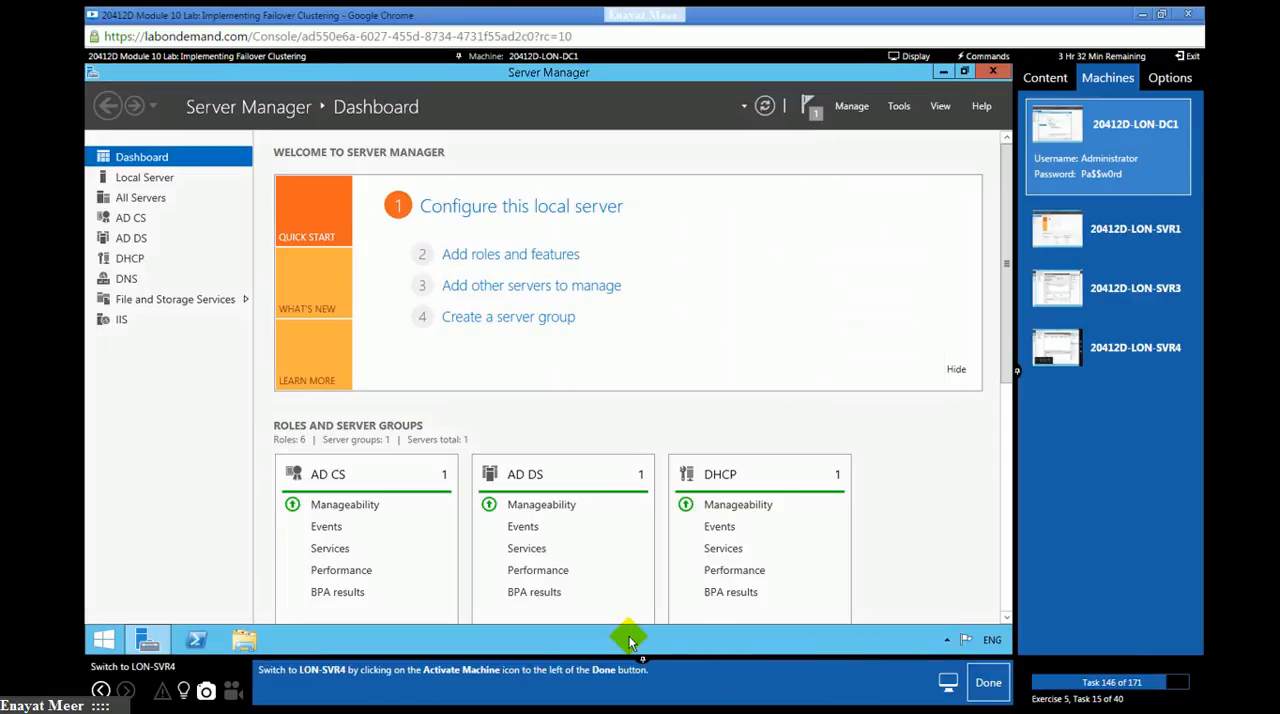
{"action": "left_click", "coordinate": [1136, 358]}
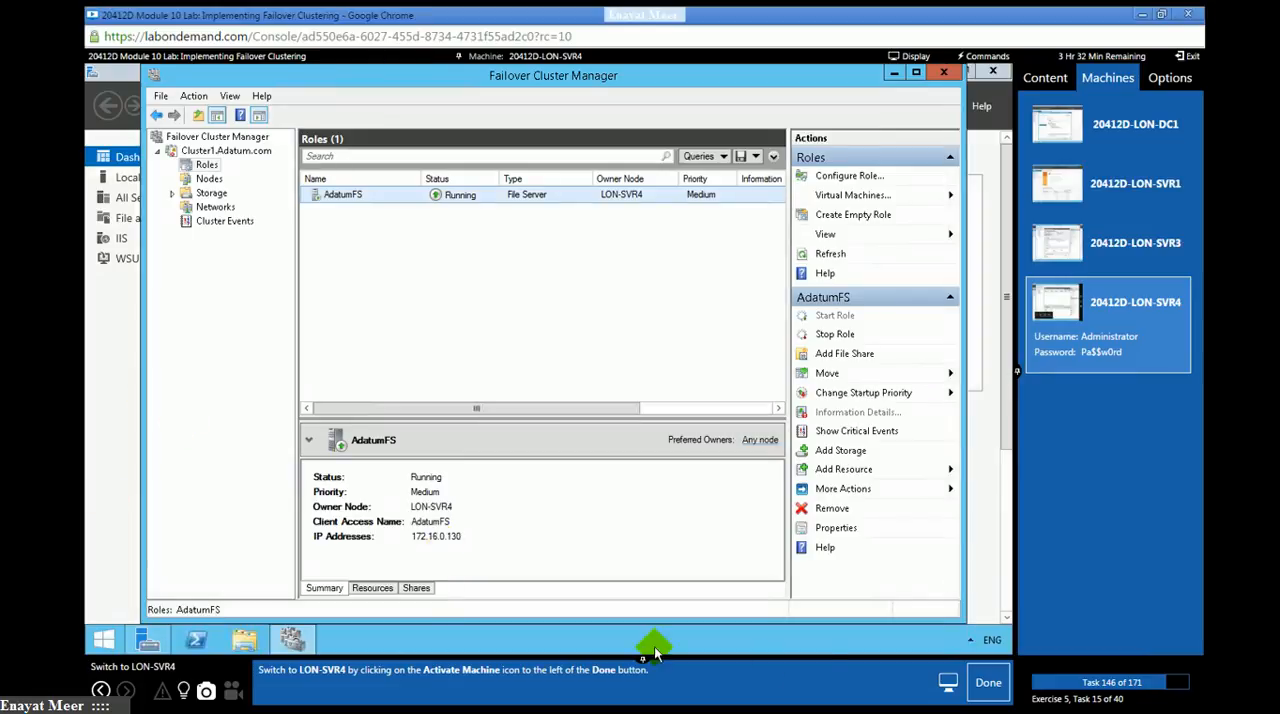
{"action": "left_click", "coordinate": [984, 685]}
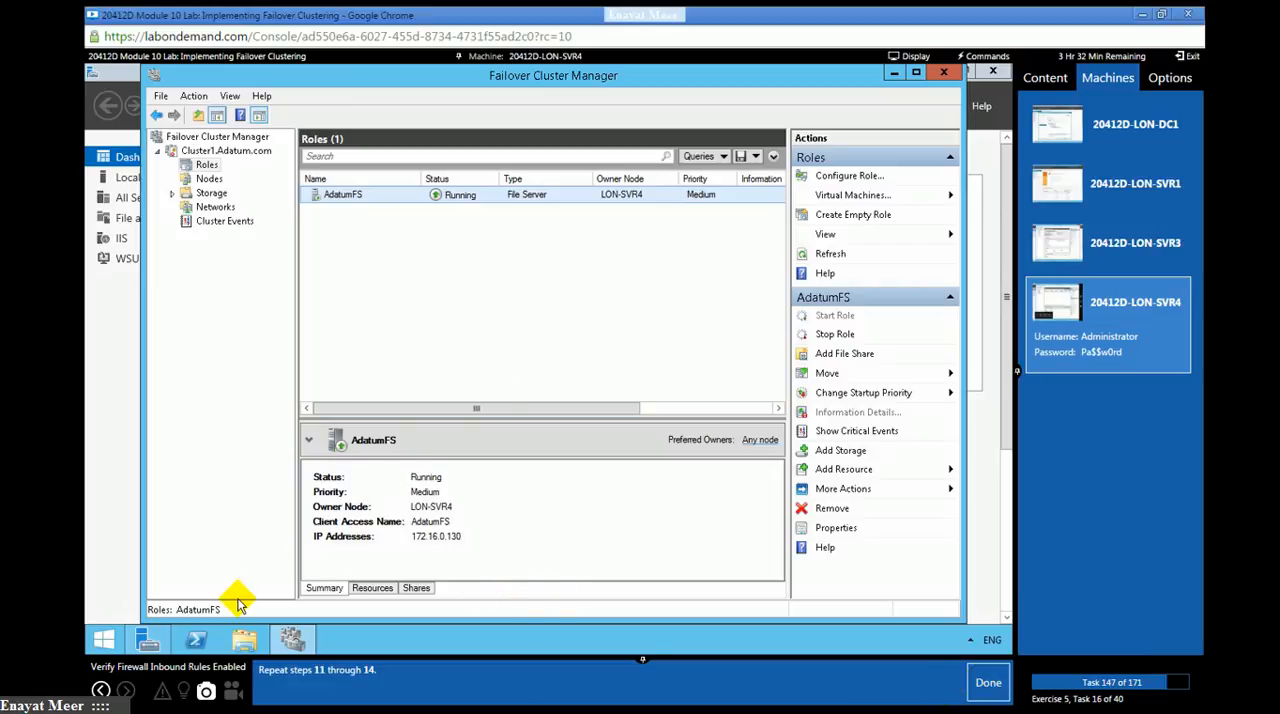
- Open Windows Firewall with Advanced Security from Server Manager on LON-SVR4 and display its inbound rules
{"action": "left_click", "coordinate": [148, 641]}
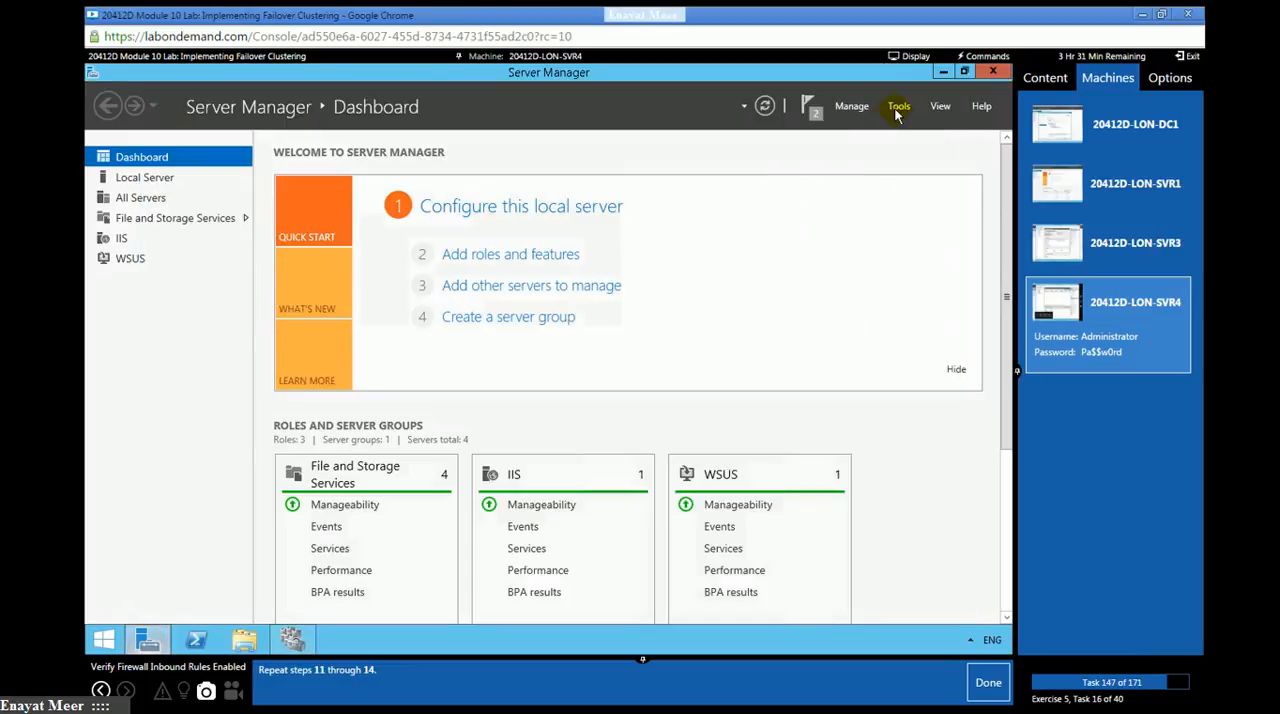
{"action": "left_click", "coordinate": [897, 110]}
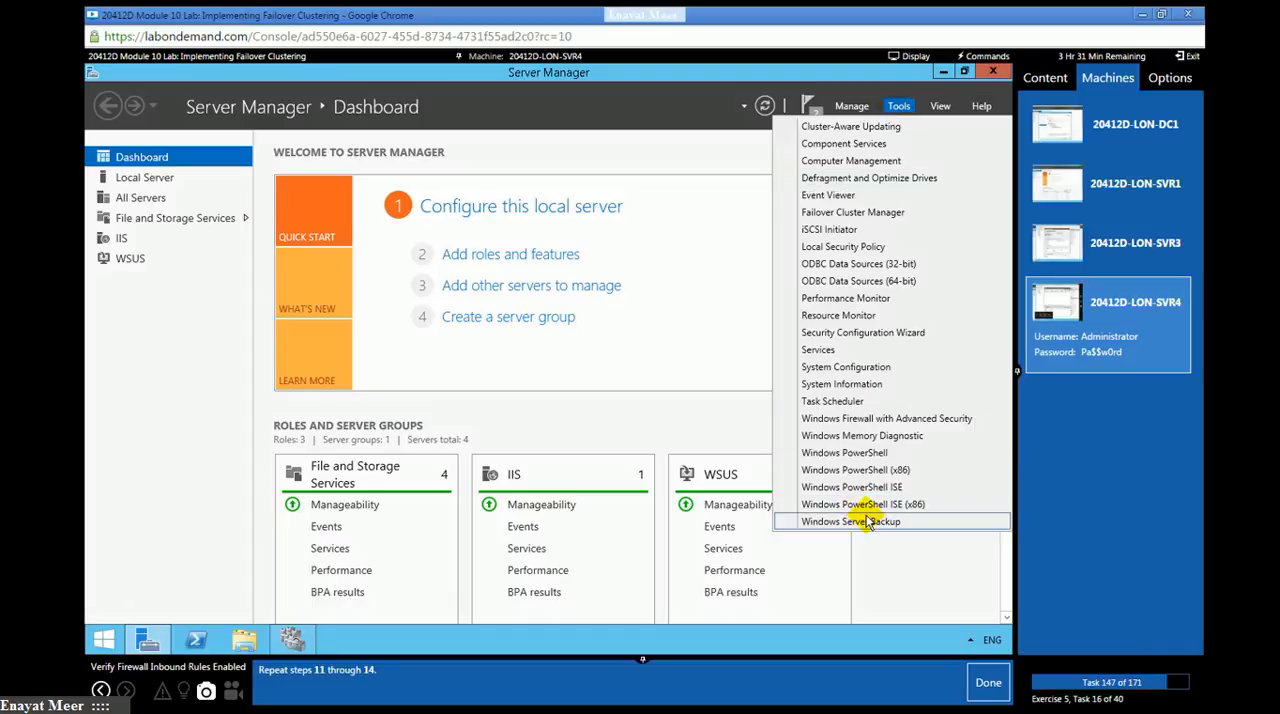
{"action": "left_click", "coordinate": [855, 419]}
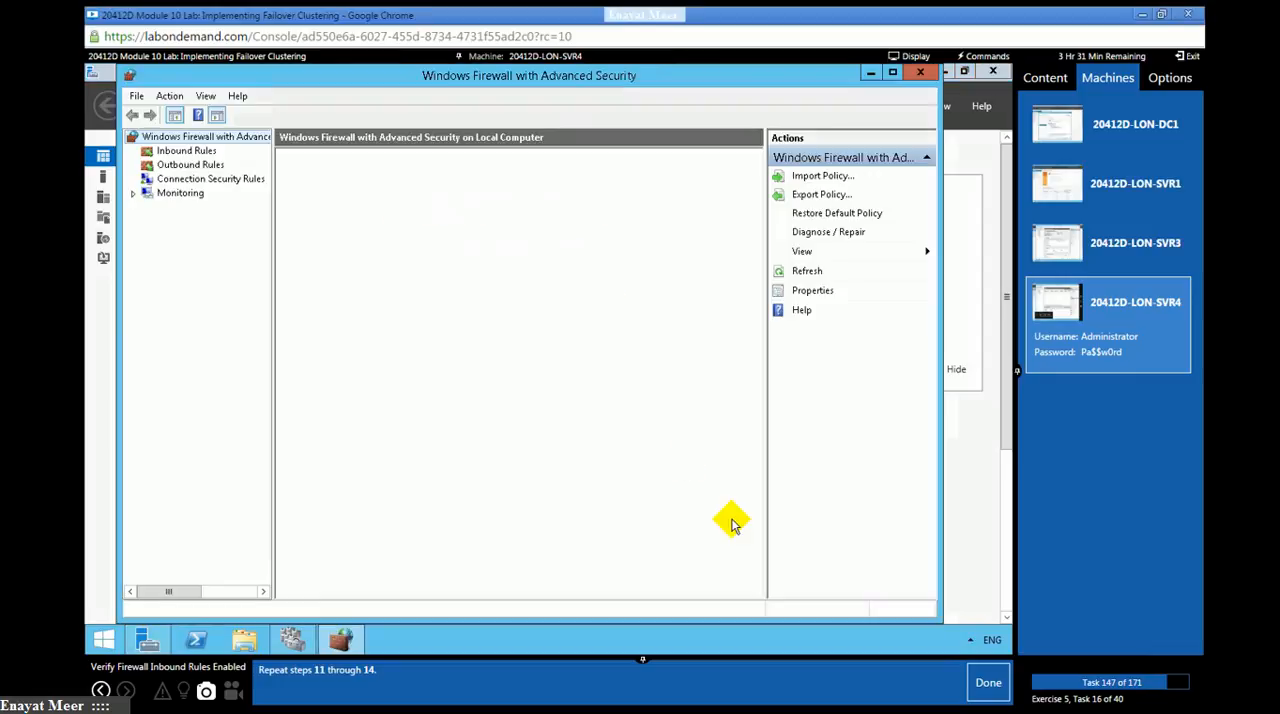
{"action": "left_click", "coordinate": [180, 150]}
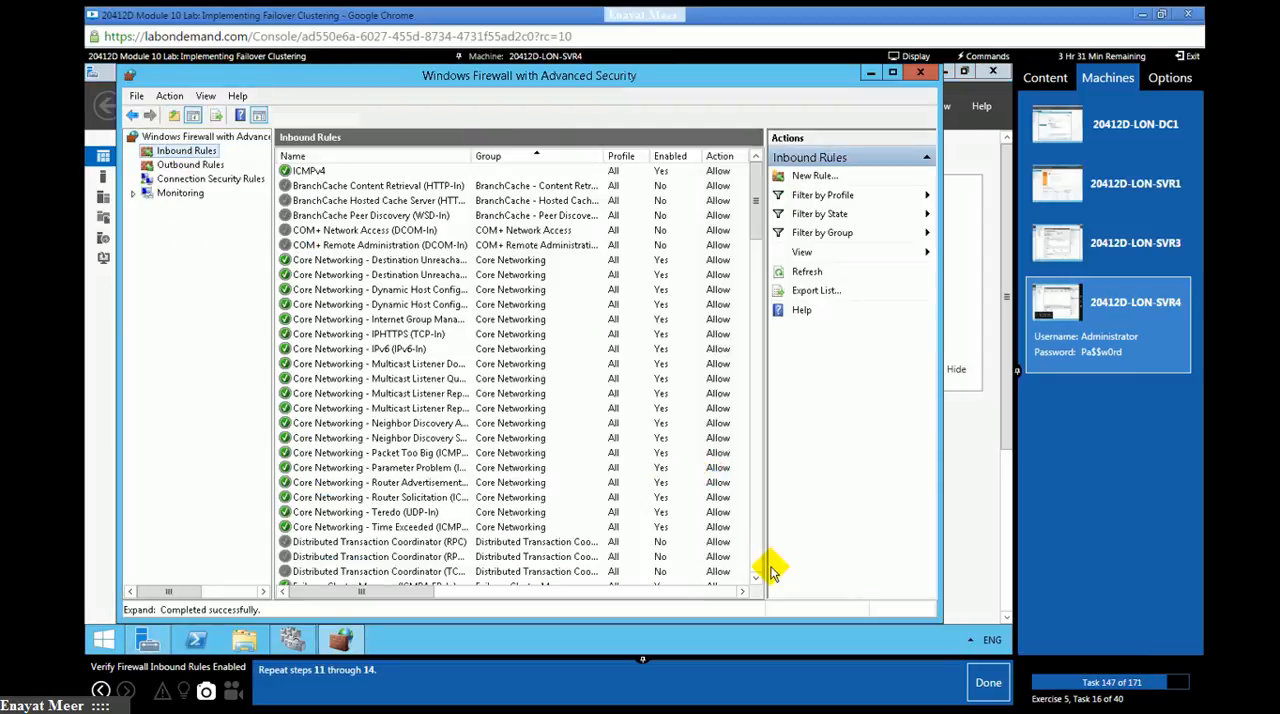
- Check whether the RPC-EP-In and TCP-In Remote Shutdown inbound rules are enabled on LON-SVR4, and mark lab task 147 as done
{"action": "left_click", "coordinate": [753, 557]}
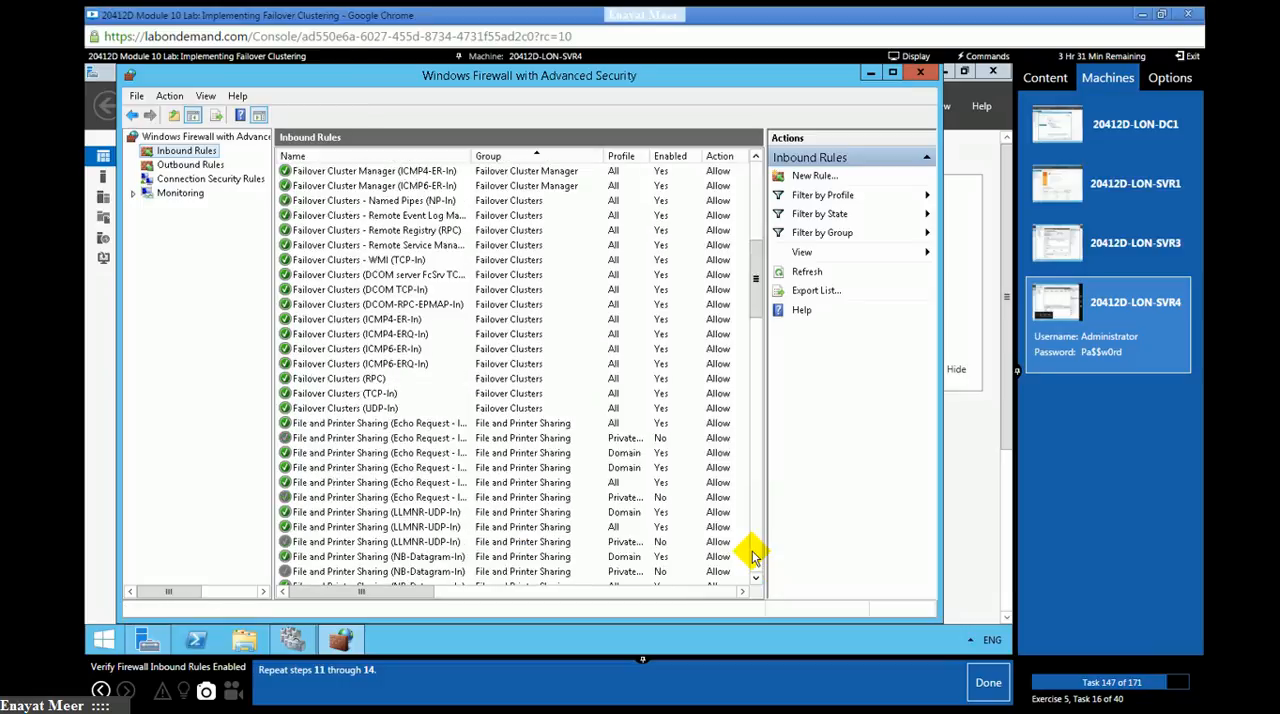
{"action": "left_click", "coordinate": [753, 557]}
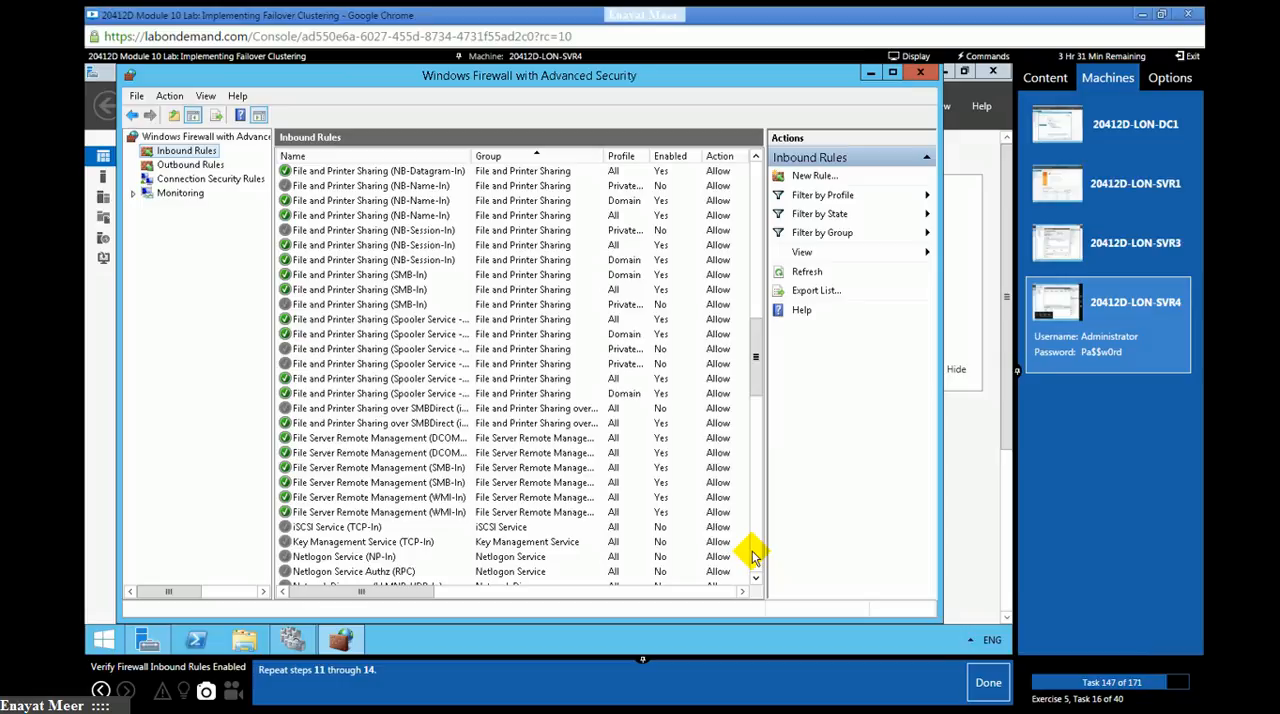
{"action": "left_click", "coordinate": [754, 557]}
{"action": "left_click", "coordinate": [756, 557]}
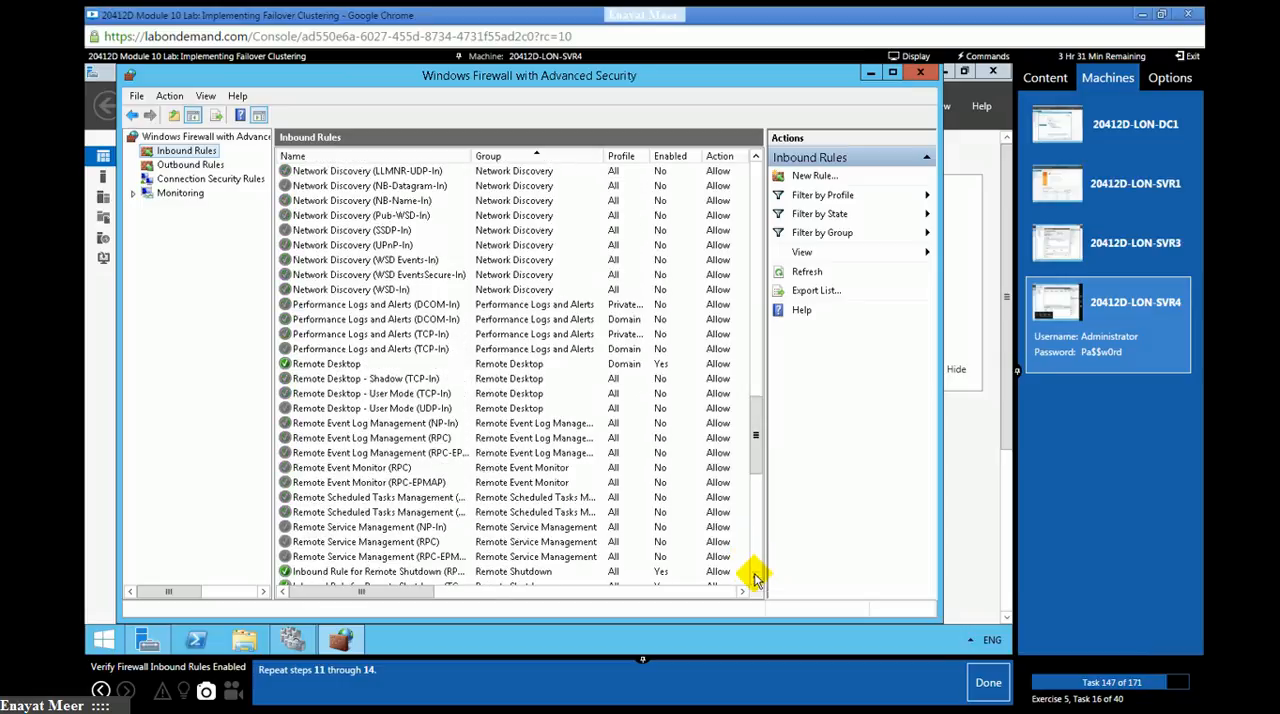
{"action": "left_click", "coordinate": [756, 579]}
{"action": "left_click", "coordinate": [756, 579]}
{"action": "left_click", "coordinate": [756, 582]}
{"action": "left_click", "coordinate": [756, 582]}
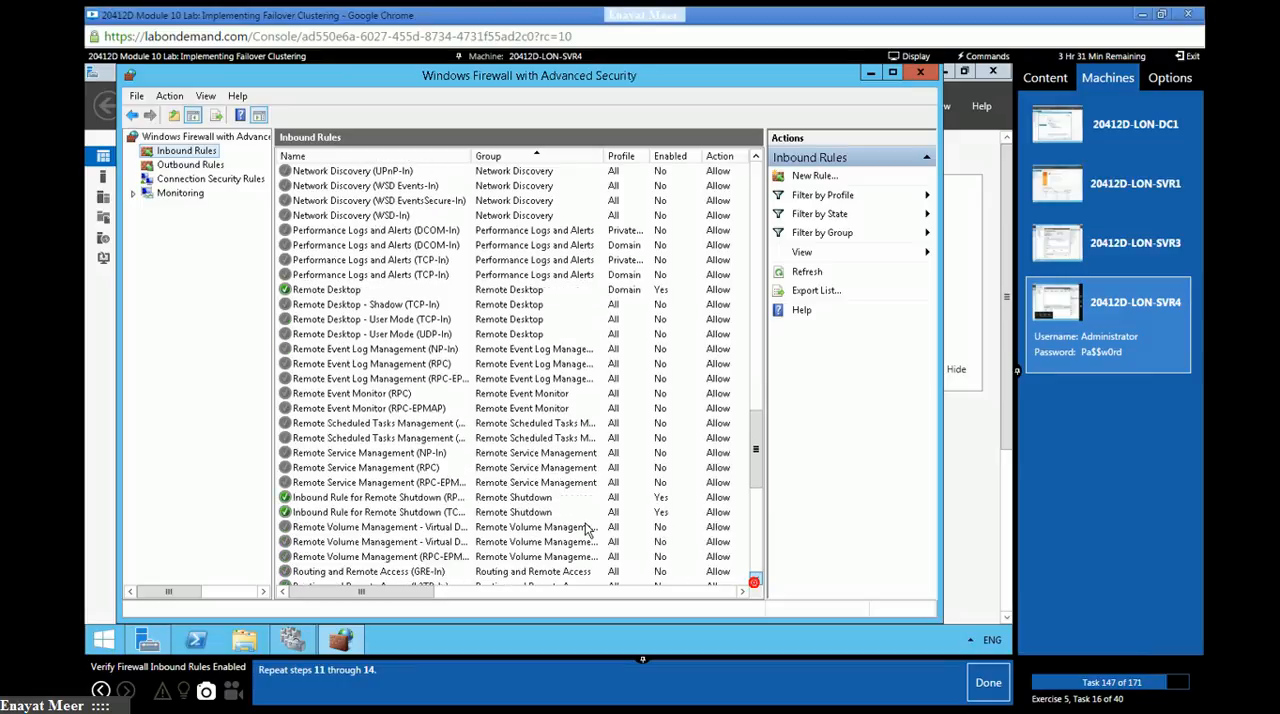
{"action": "left_click_drag", "start_coordinate": [471, 158], "coordinate": [522, 571]}
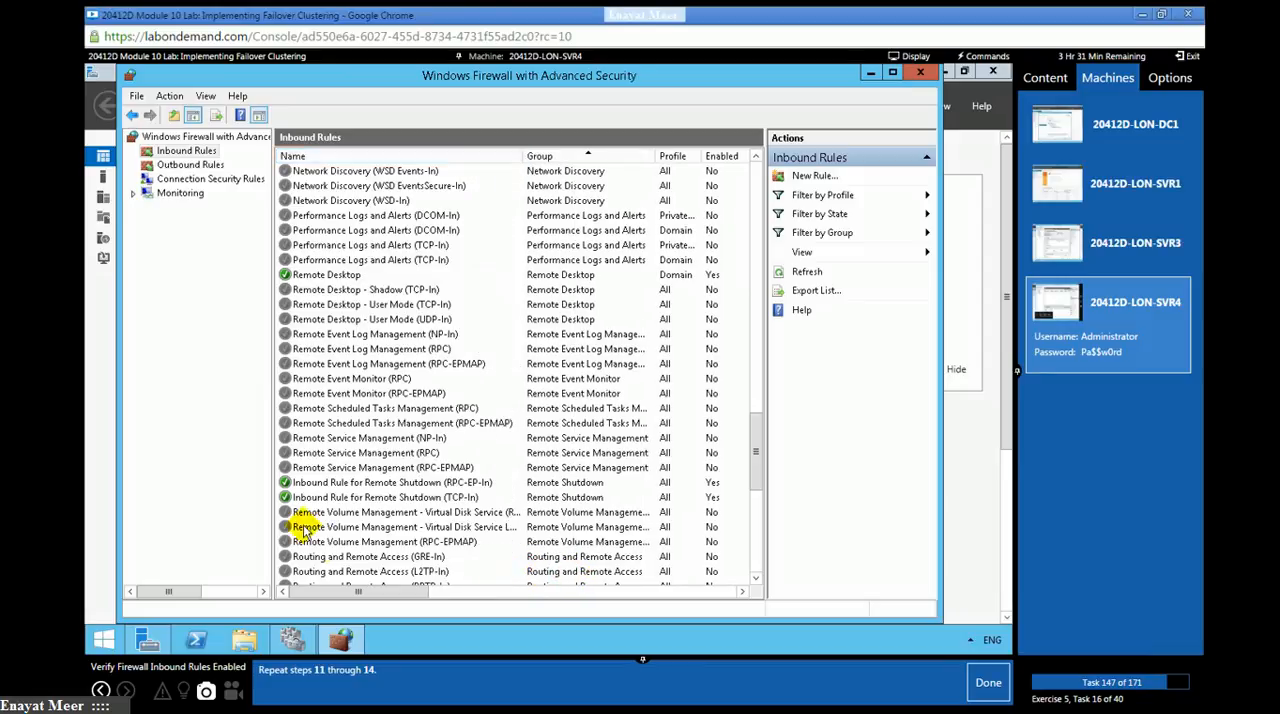
{"action": "left_click", "coordinate": [345, 484]}
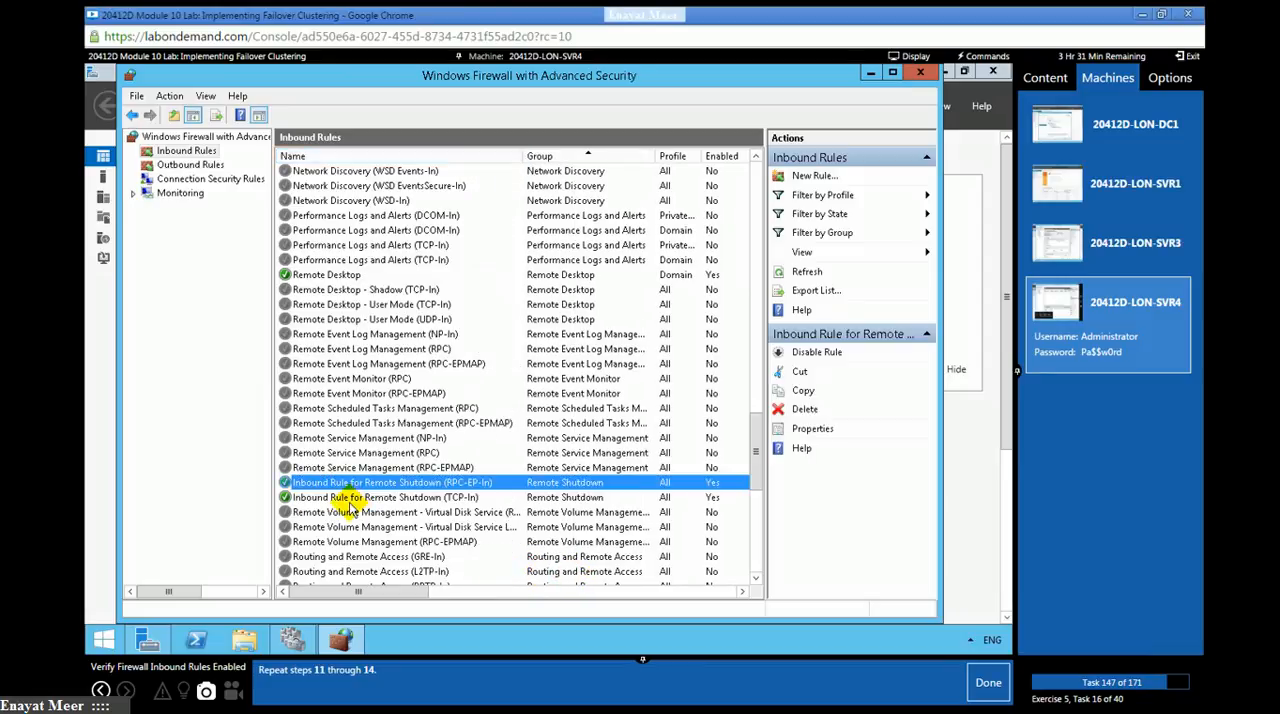
{"action": "left_click", "coordinate": [349, 498]}
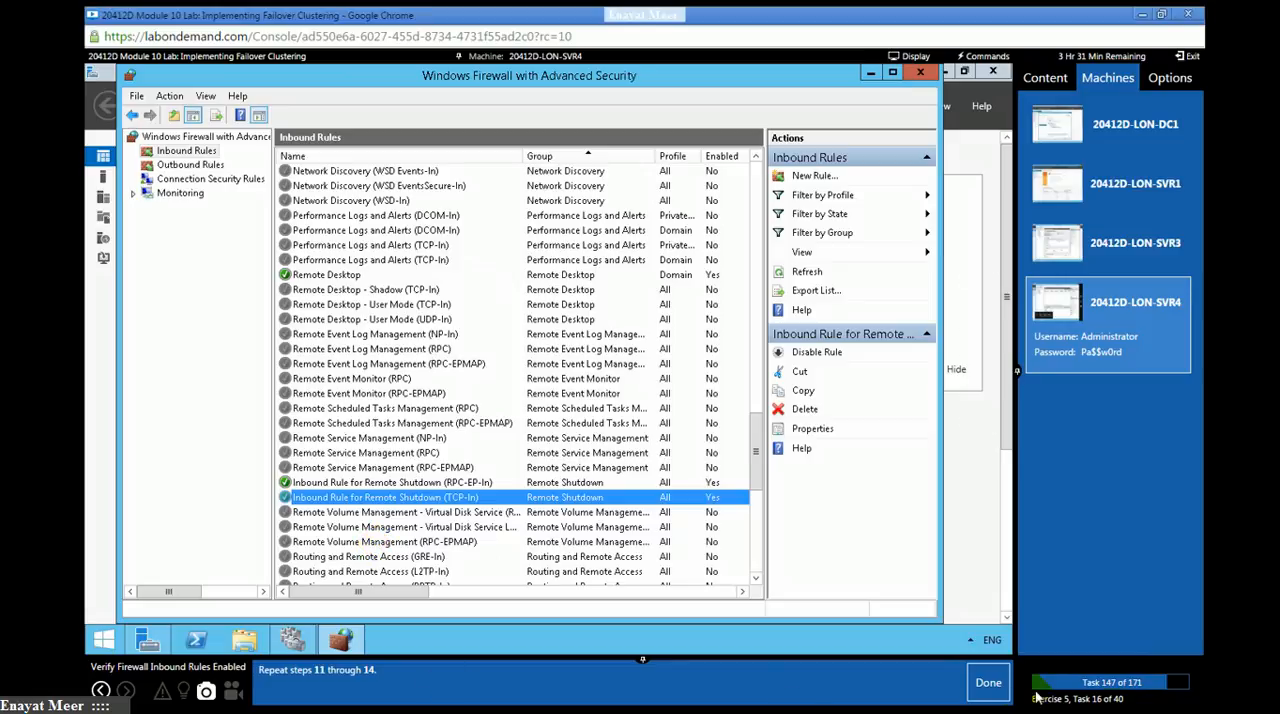
{"action": "left_click", "coordinate": [989, 688]}
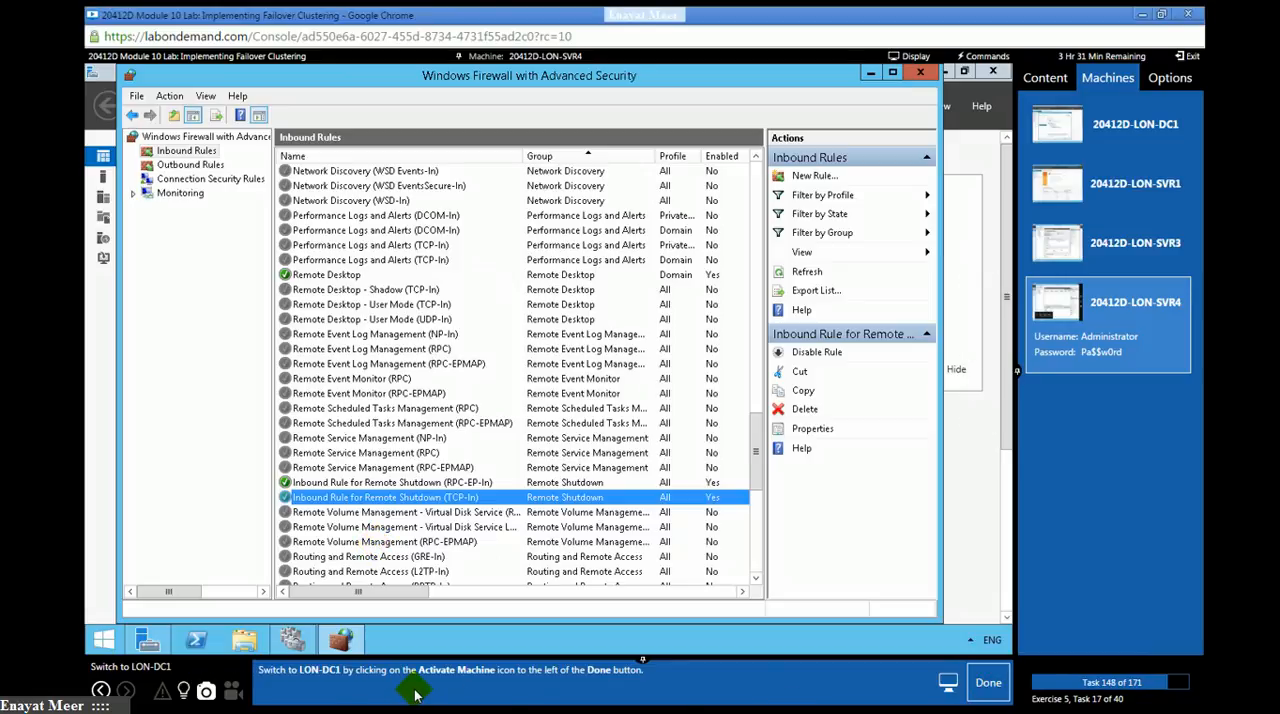
- Switch to the LON-DC1 machine and open Cluster-Aware Updating from Server Manager, marking lab tasks 148 and 149 as done
{"action": "left_click", "coordinate": [1090, 124]}
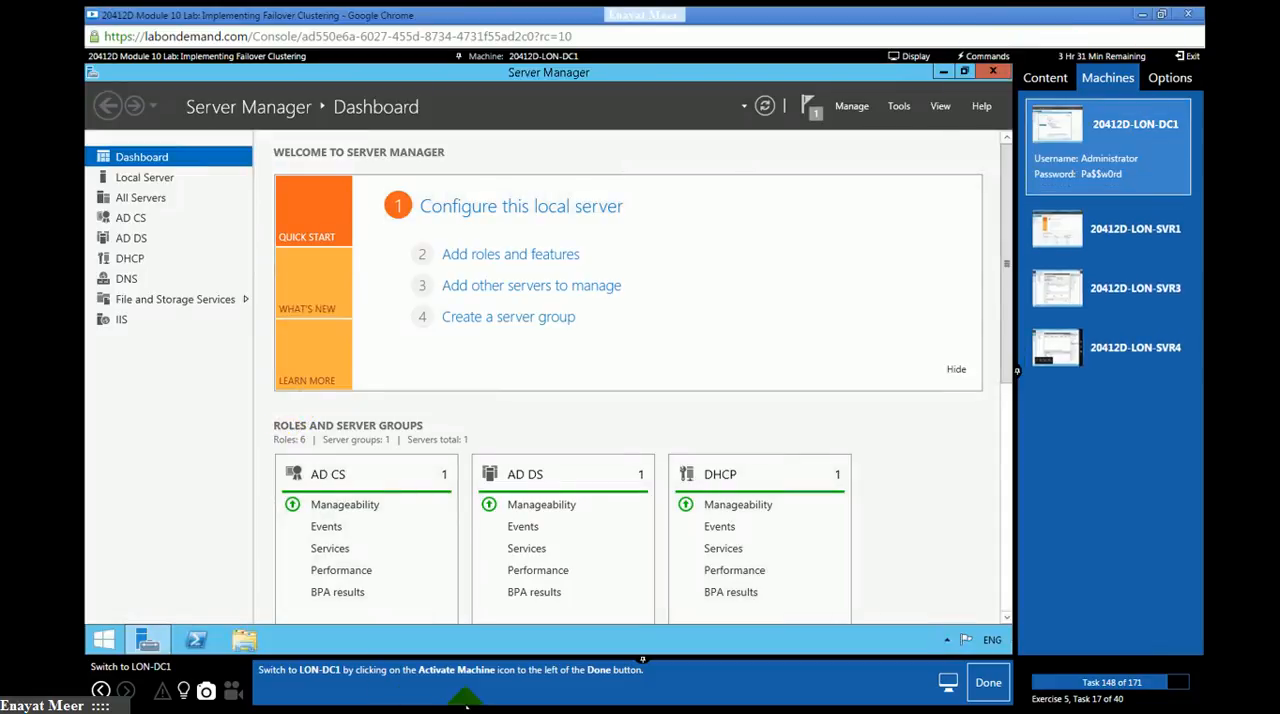
{"action": "left_click", "coordinate": [986, 684]}
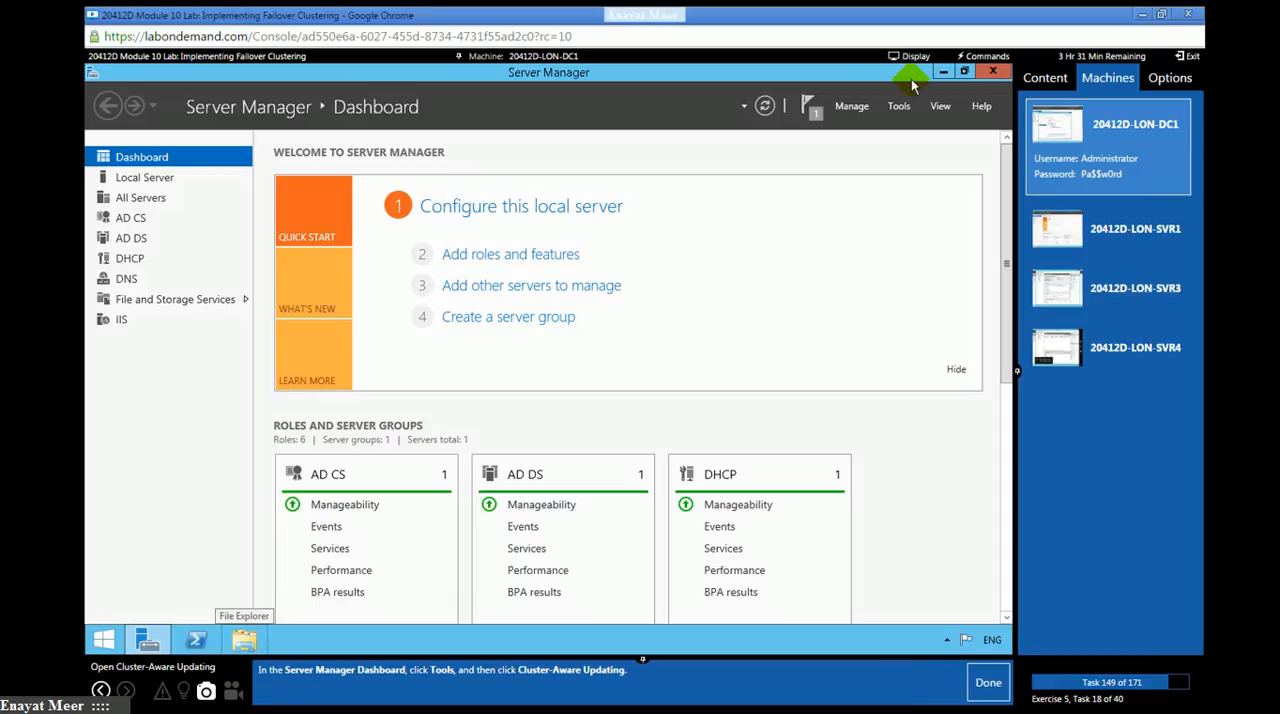
{"action": "left_click", "coordinate": [900, 106]}
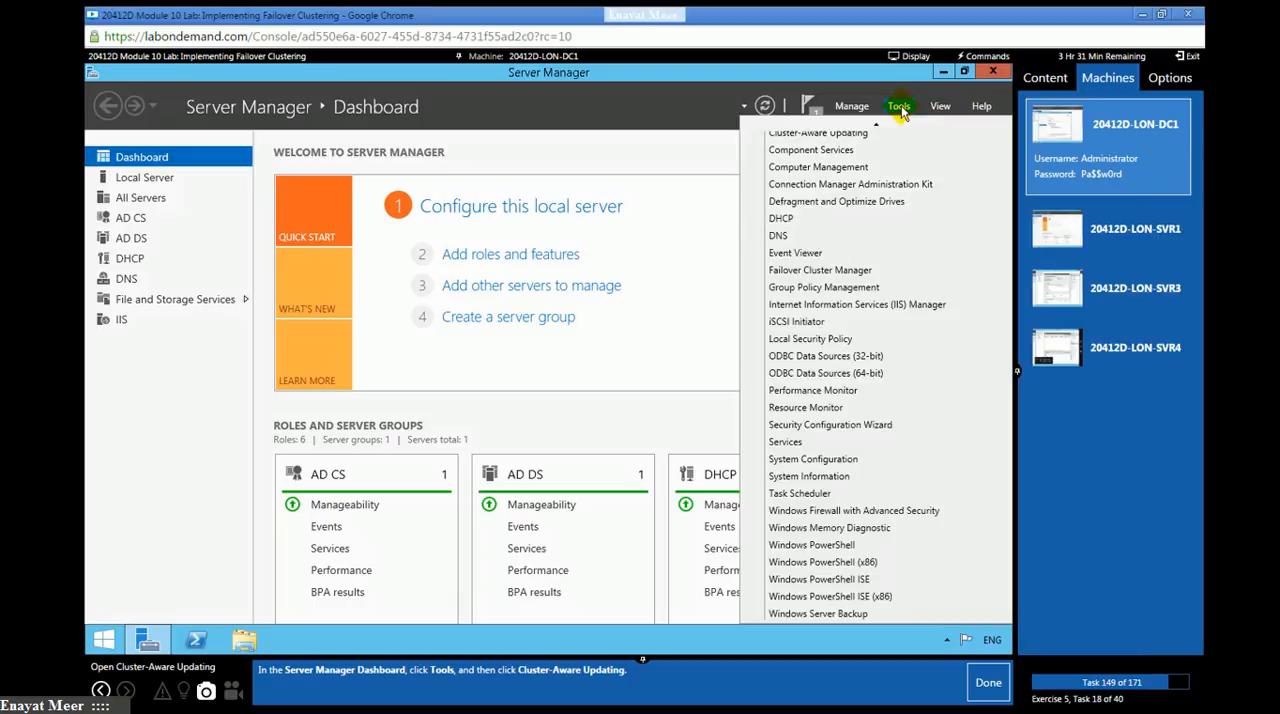
{"action": "scroll", "coordinate": [835, 160], "scroll_direction": "up", "scroll_amount": 2}
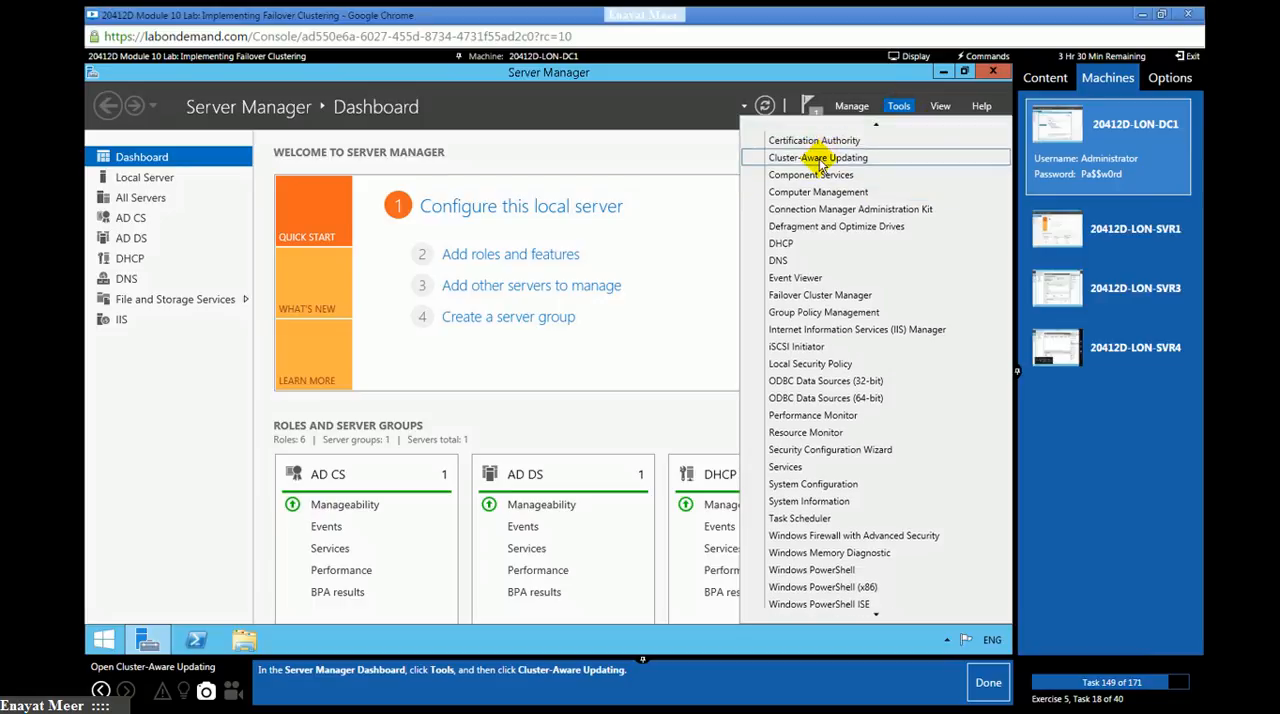
{"action": "left_click", "coordinate": [820, 160]}
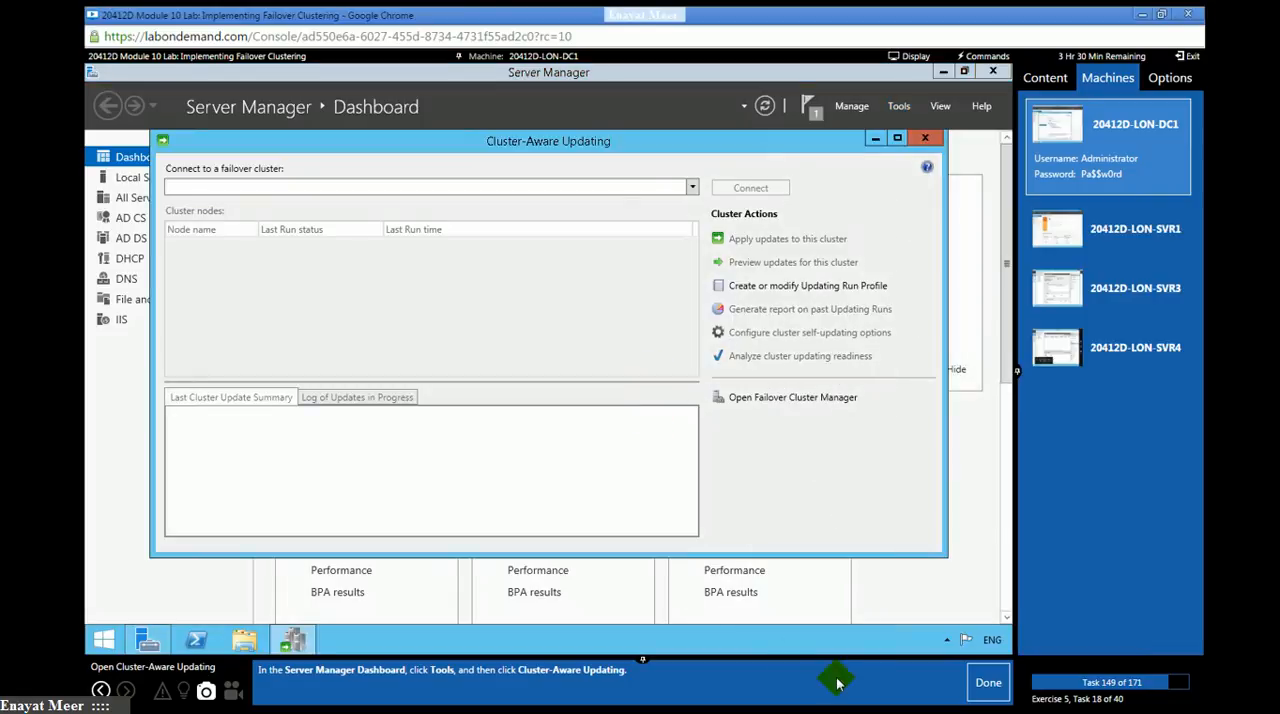
{"action": "left_click", "coordinate": [978, 686]}
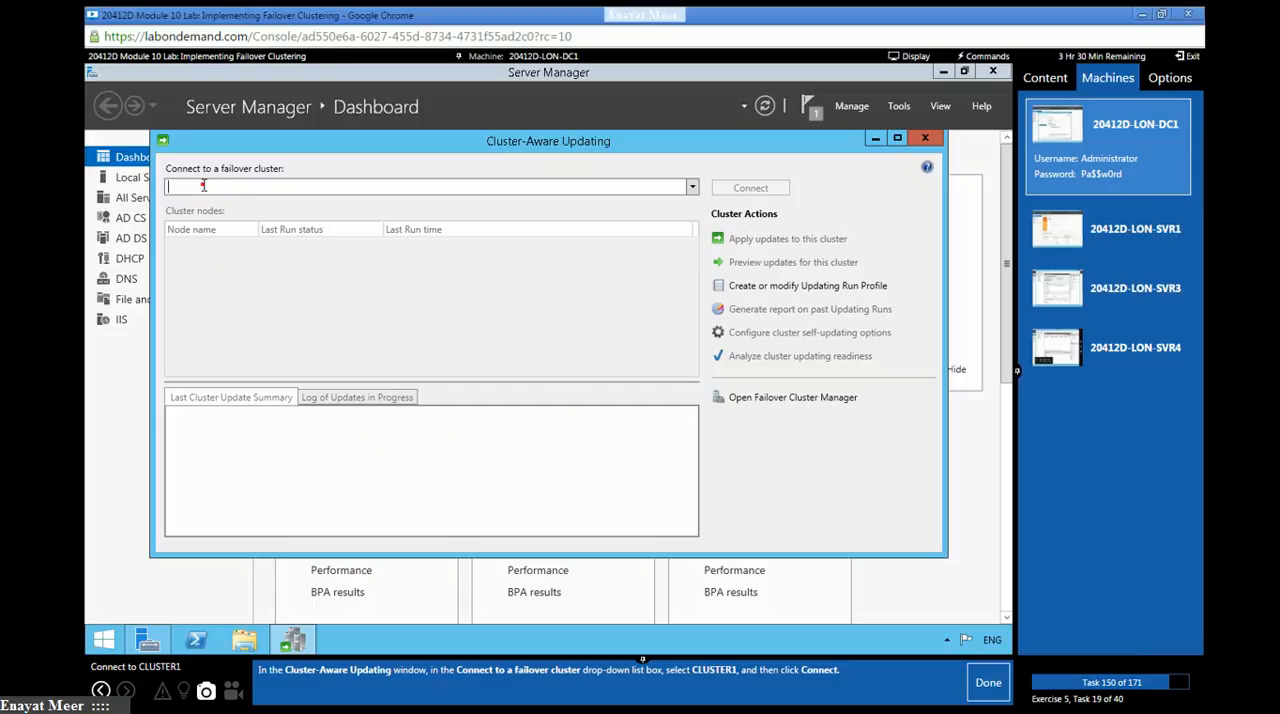
- Connect Cluster-Aware Updating to CLUSTER1, look at its LON-SVR3 and LON-SVR4 nodes, and mark lab task 150 as done
{"action": "left_click", "coordinate": [693, 189]}
{"action": "left_click", "coordinate": [203, 249]}
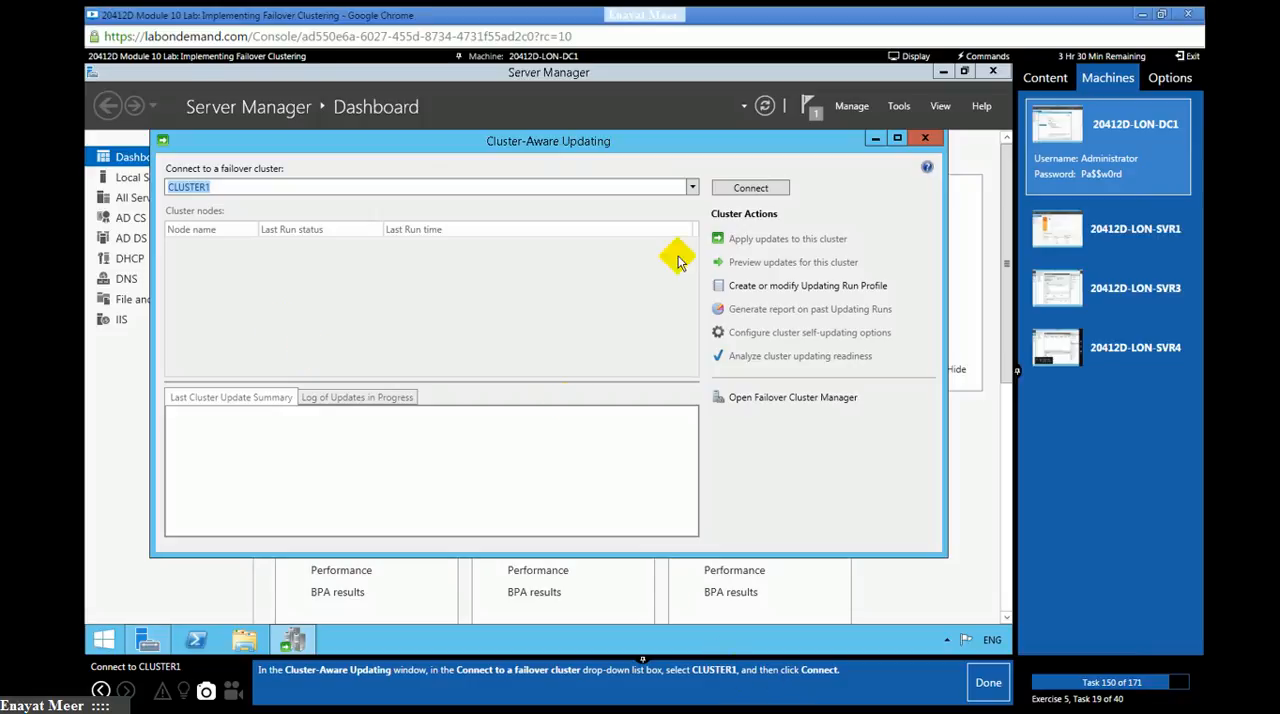
{"action": "left_click", "coordinate": [752, 188]}
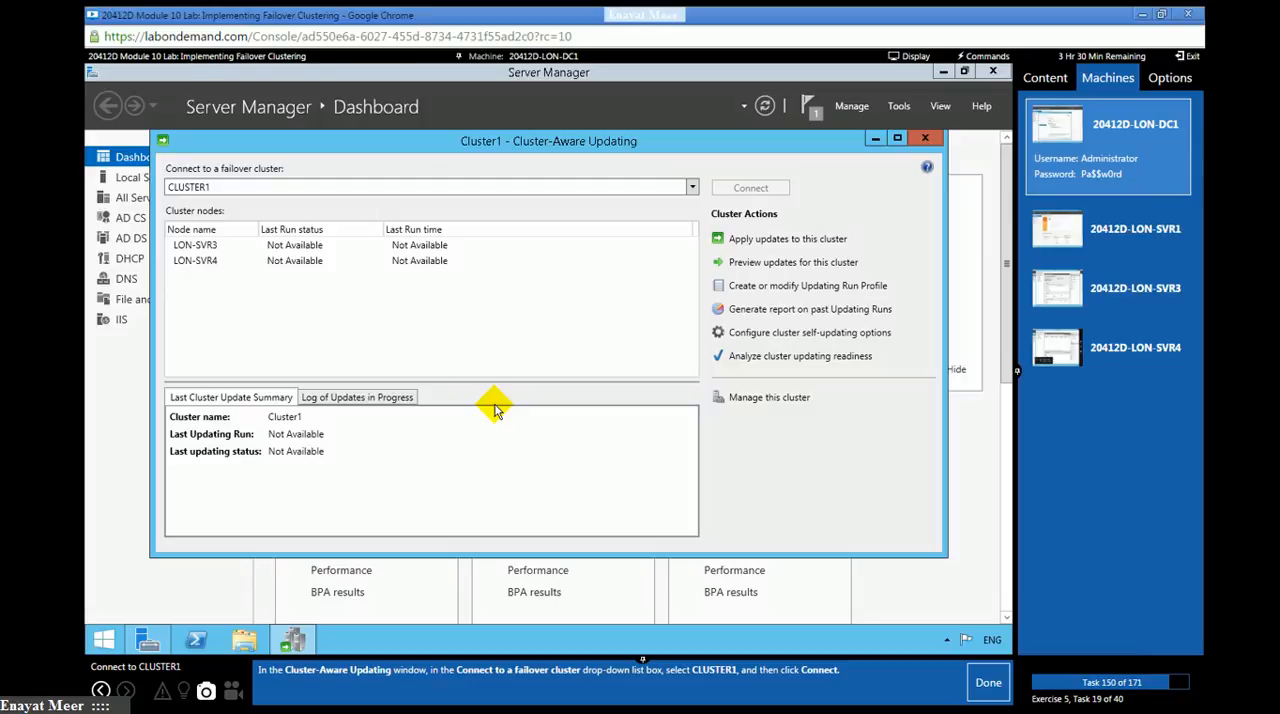
{"action": "left_click", "coordinate": [205, 246]}
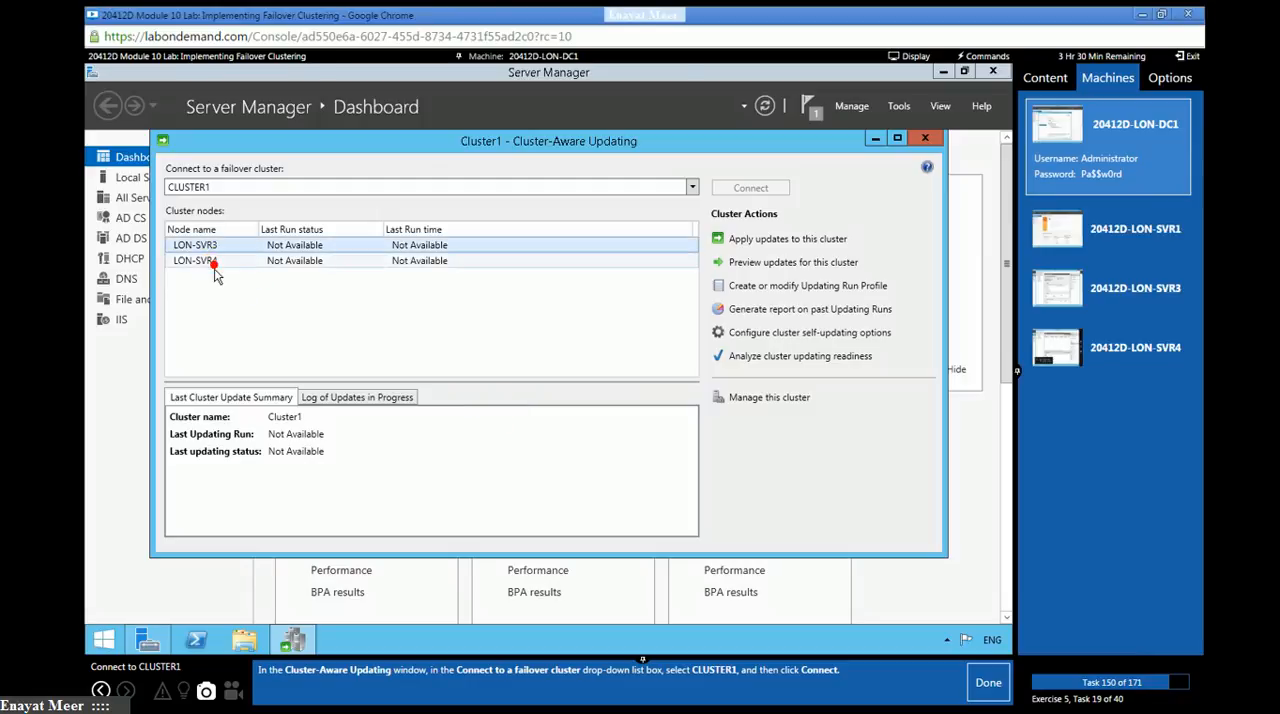
{"action": "left_click", "coordinate": [205, 261]}
{"action": "left_click", "coordinate": [986, 682]}
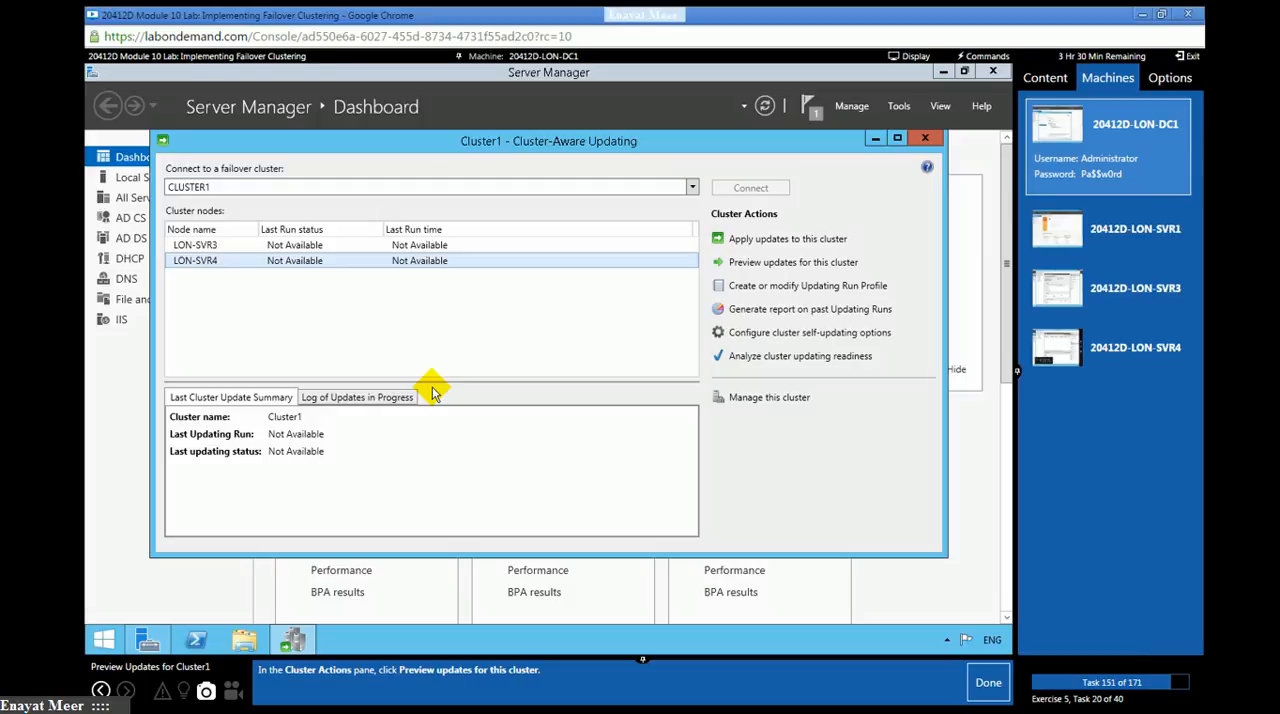
- Open the update preview for Cluster1 and generate its update preview list, marking lab task 151 as done
{"action": "left_click", "coordinate": [789, 263]}
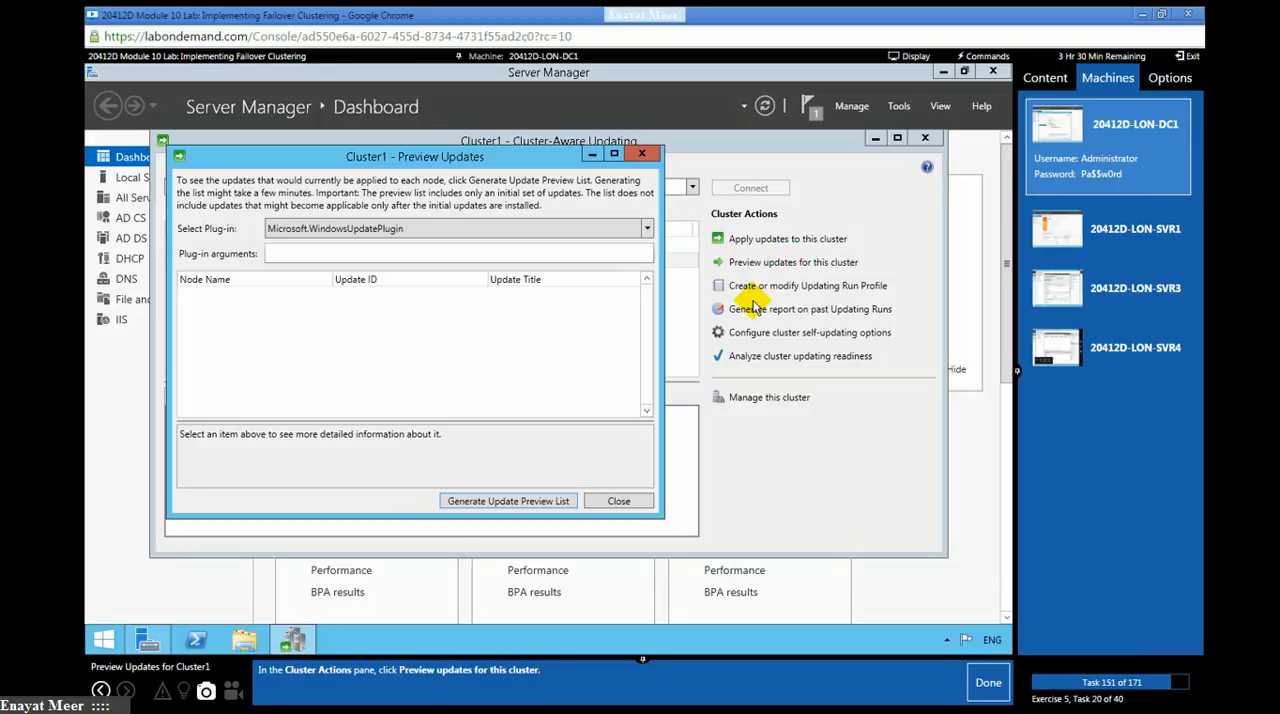
{"action": "left_click", "coordinate": [988, 683]}
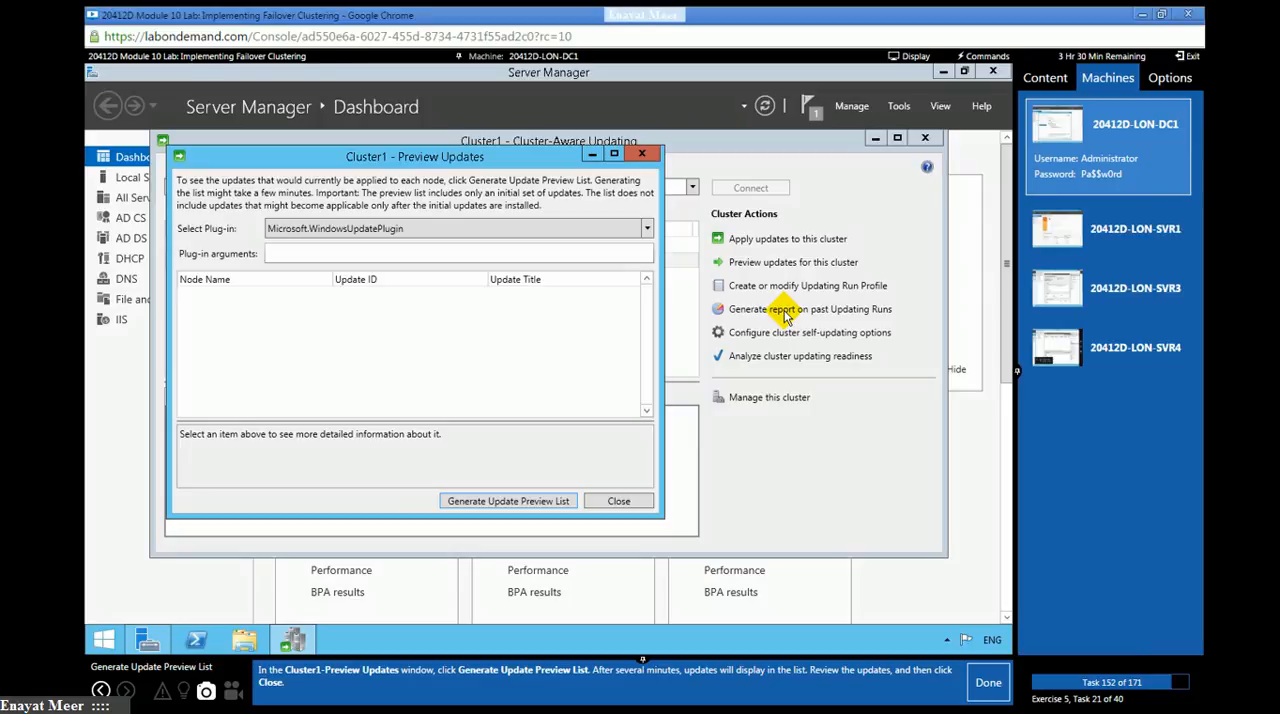
{"action": "left_click", "coordinate": [503, 503]}
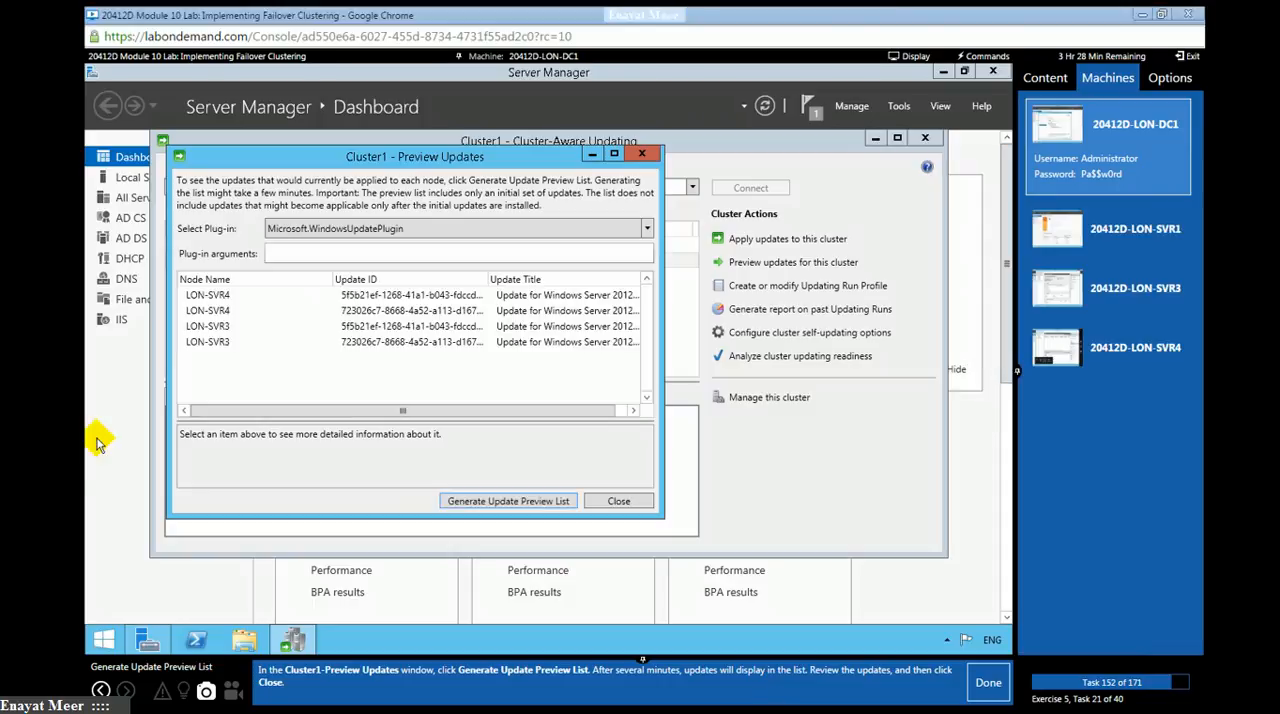
- Review the listed updates for LON-SVR3 and LON-SVR4, close the preview, and mark lab task 152 as done
{"action": "left_click", "coordinate": [195, 312]}
{"action": "left_click", "coordinate": [200, 325]}
{"action": "left_click", "coordinate": [200, 342]}
{"action": "left_click_drag", "start_coordinate": [311, 413], "coordinate": [626, 404]}
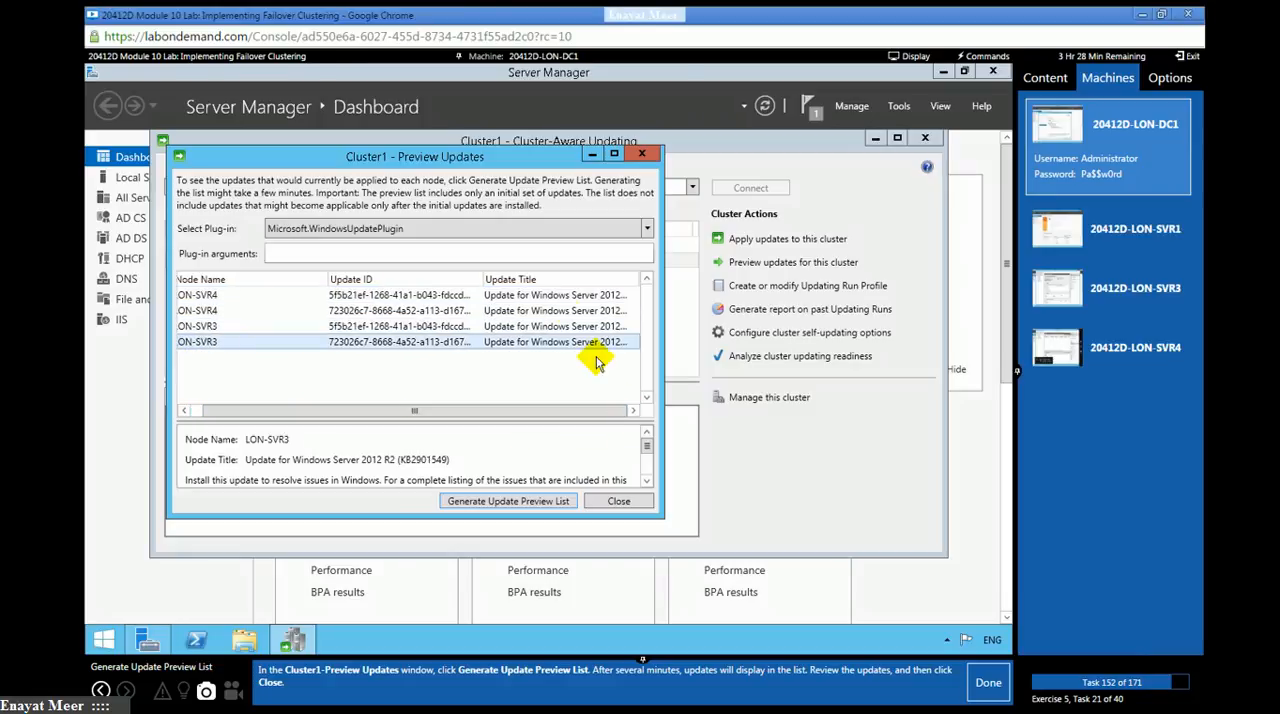
{"action": "left_click", "coordinate": [451, 295]}
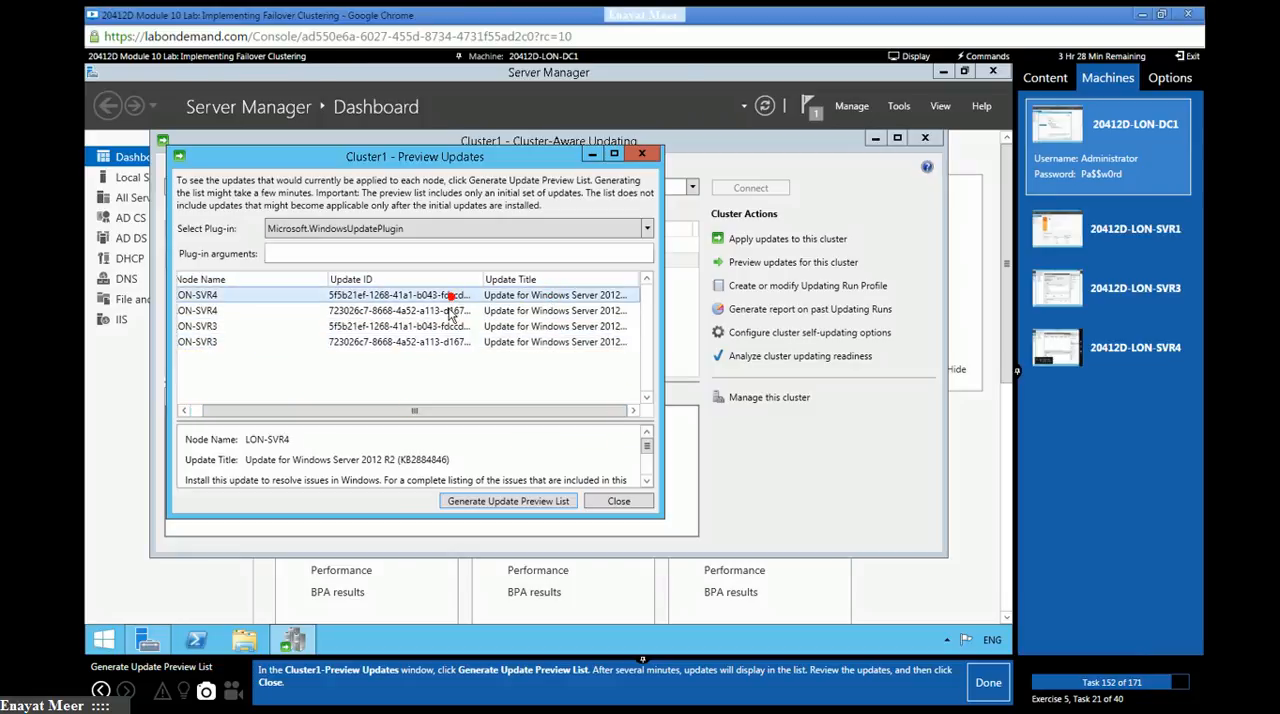
{"action": "left_click", "coordinate": [392, 311]}
{"action": "left_click", "coordinate": [391, 327]}
{"action": "left_click", "coordinate": [392, 342]}
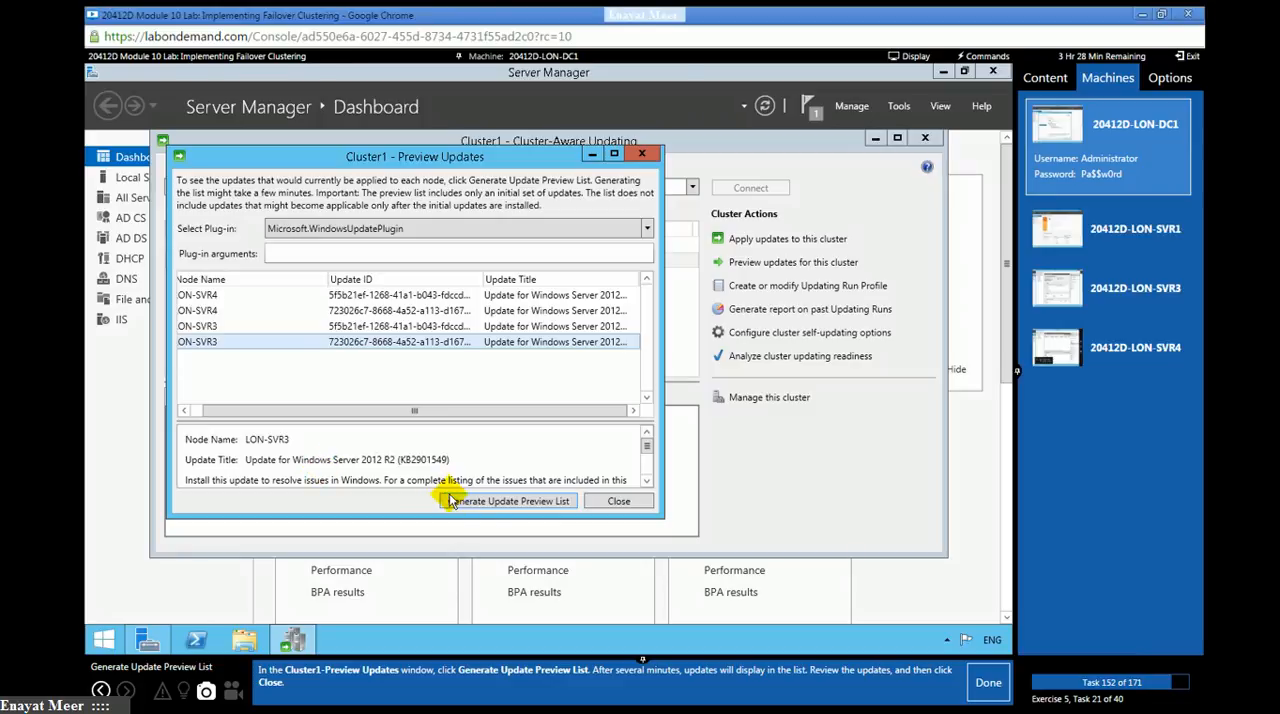
{"action": "left_click", "coordinate": [505, 500]}
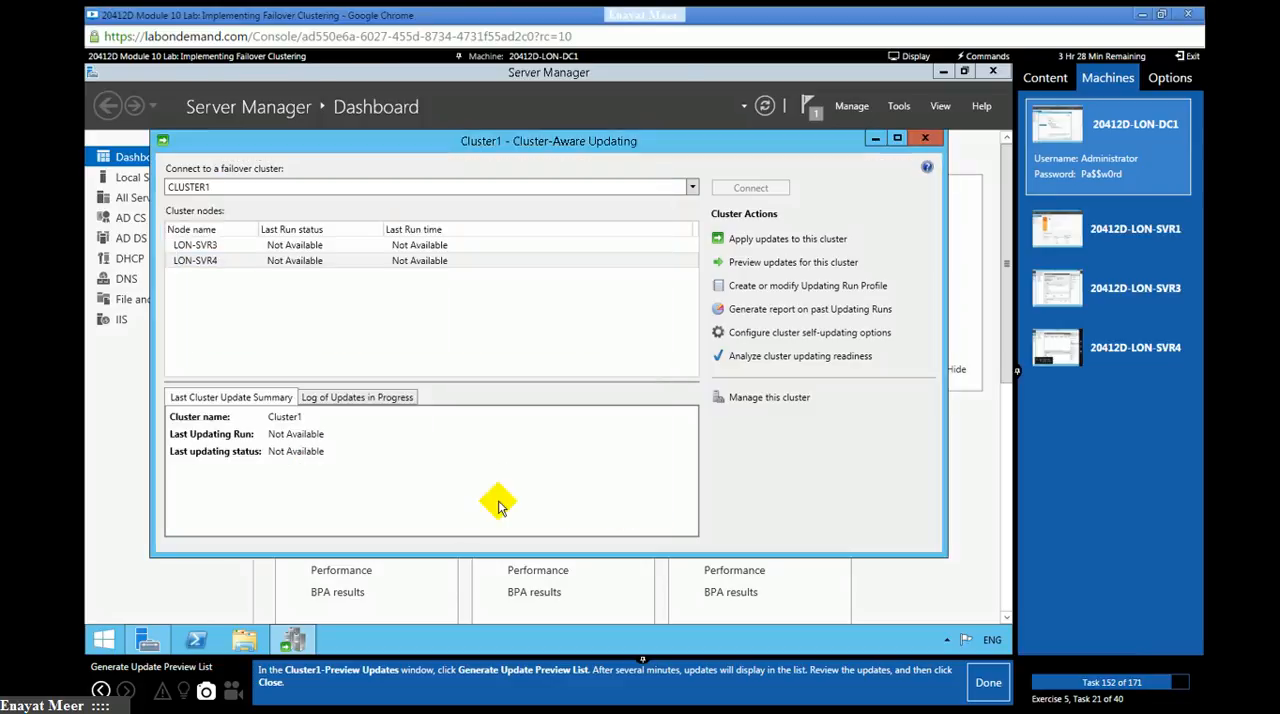
{"action": "left_click", "coordinate": [978, 688]}
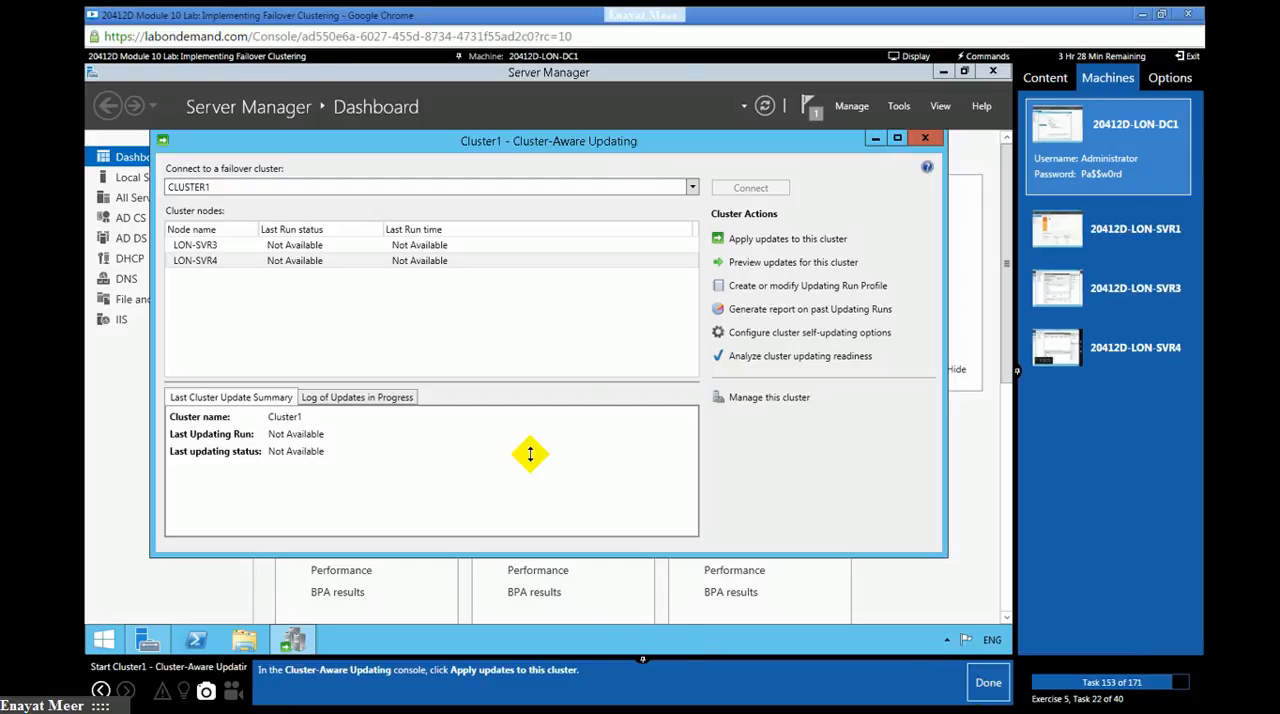
- Start applying updates to Cluster1 and advance the wizard to Advanced Options, marking lab tasks 153 and 154 as done
{"action": "left_click", "coordinate": [757, 241]}
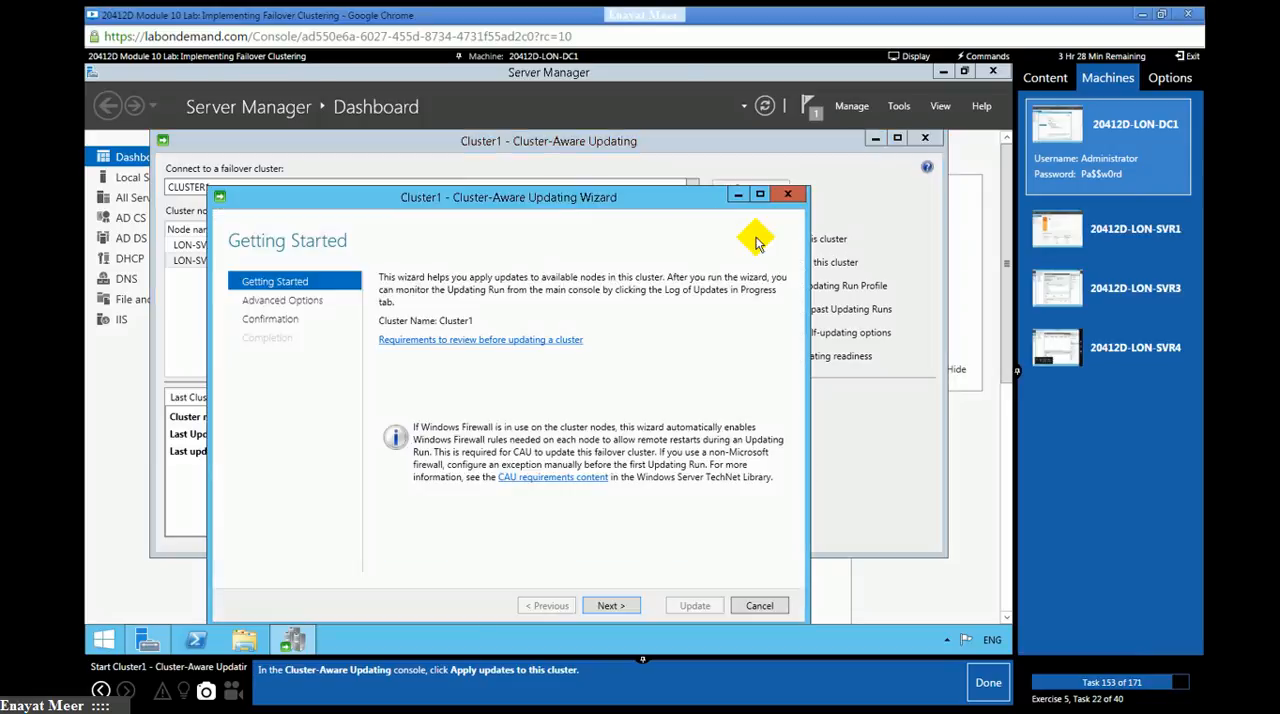
{"action": "left_click", "coordinate": [985, 684]}
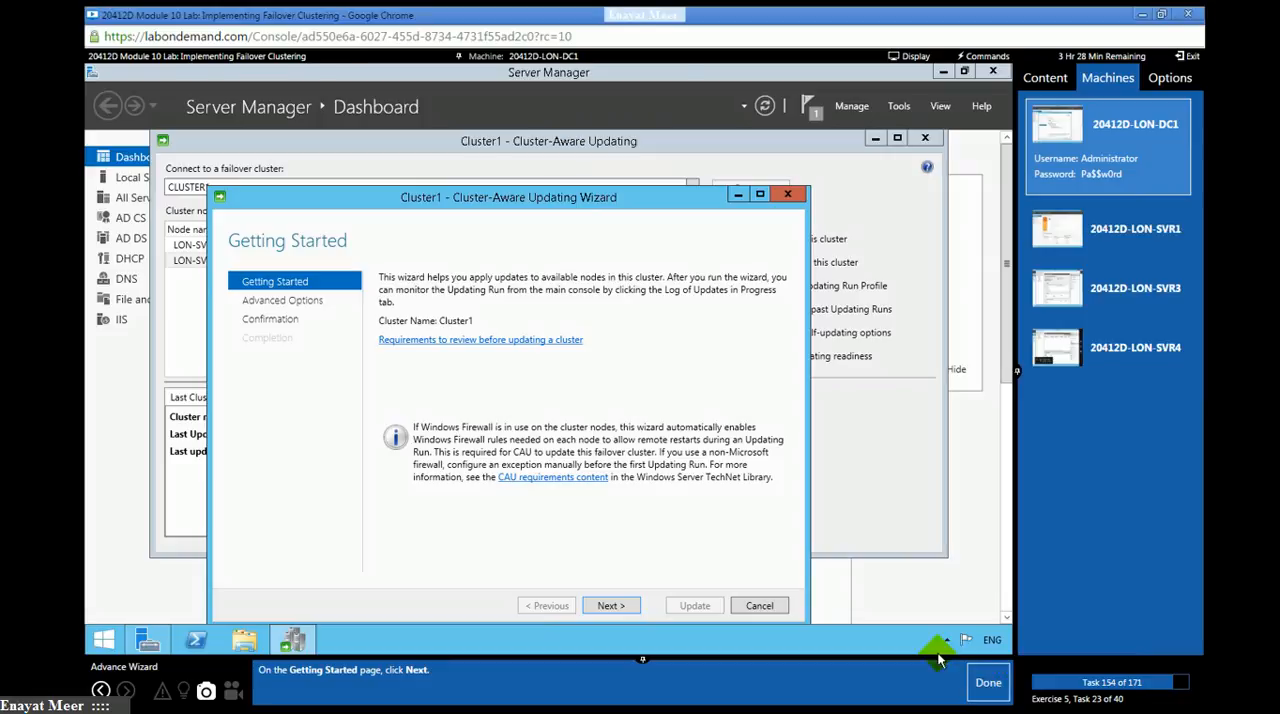
{"action": "left_click", "coordinate": [606, 605]}
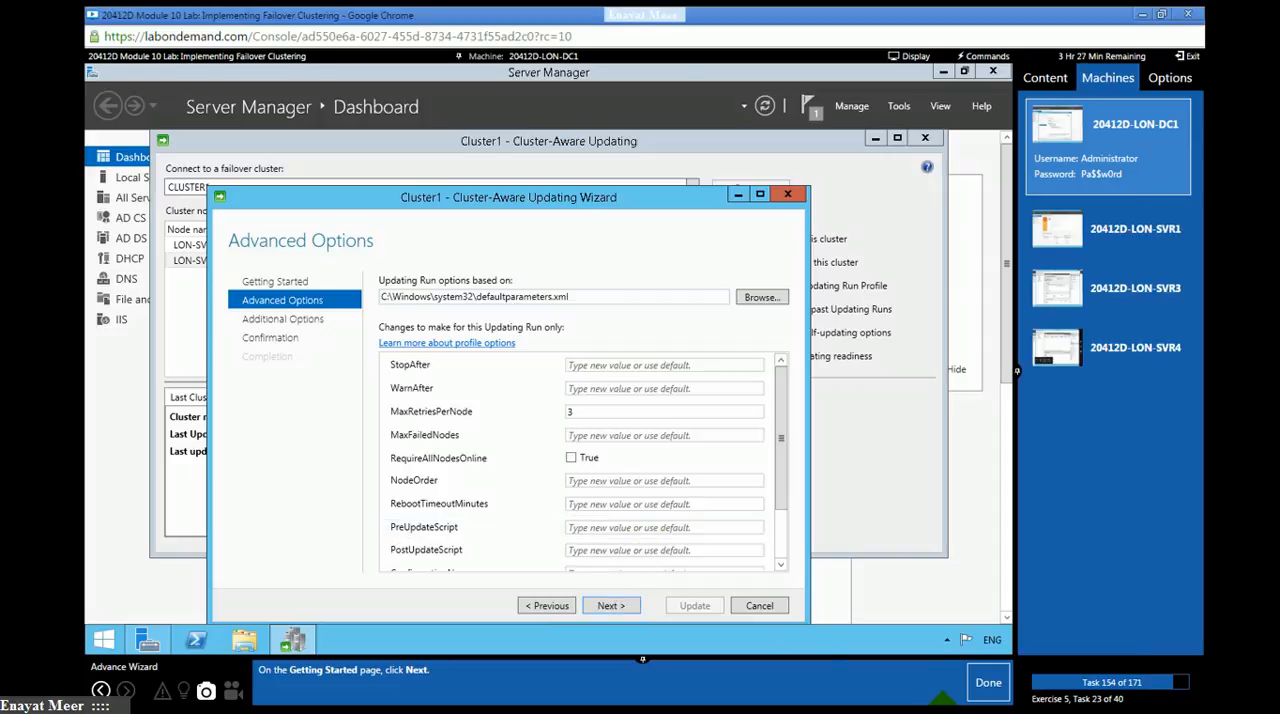
{"action": "left_click", "coordinate": [986, 684]}
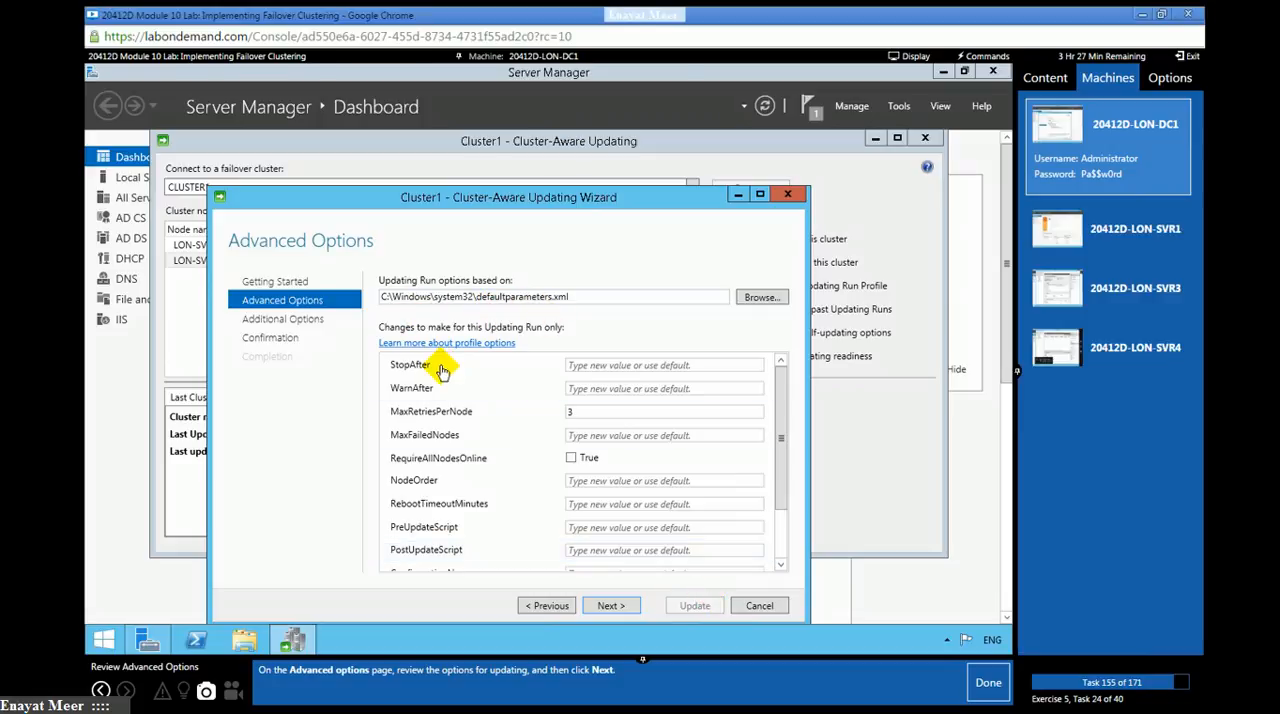
- Review the advanced options and accept the default advanced and additional update options, marking lab tasks 155 and 156 as done
{"action": "left_click_drag", "start_coordinate": [780, 428], "coordinate": [790, 557]}
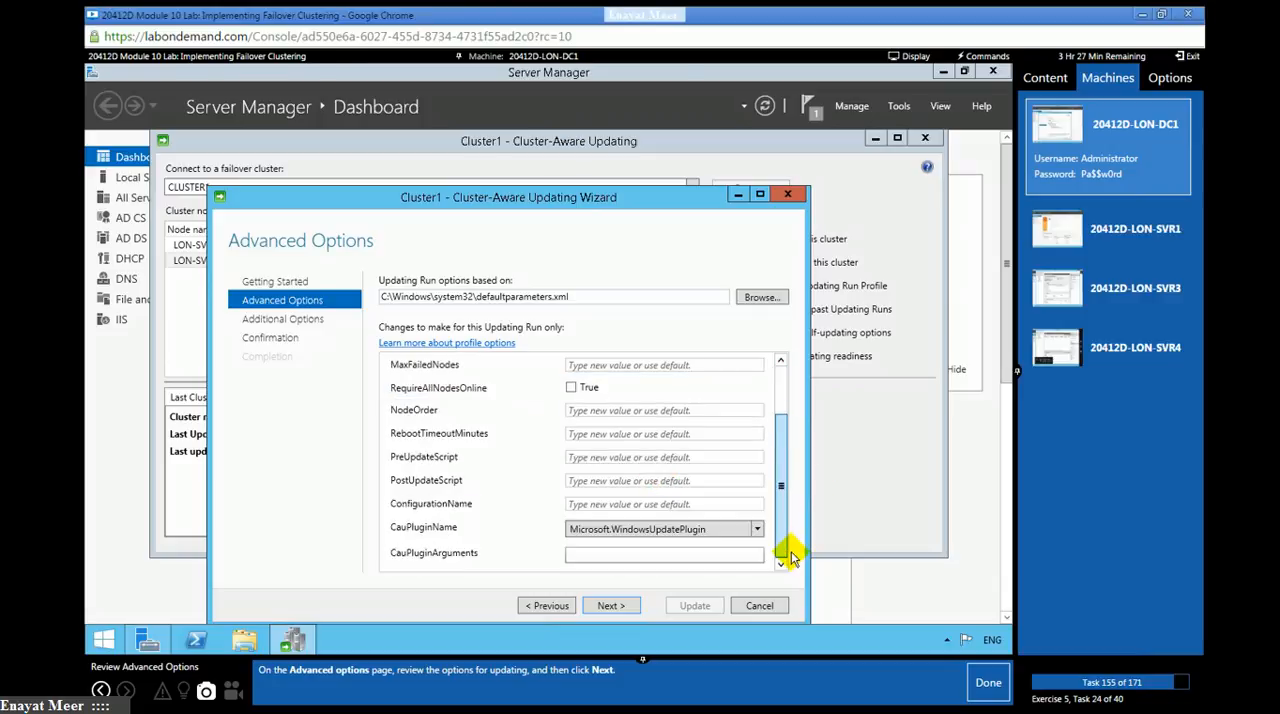
{"action": "left_click", "coordinate": [610, 605]}
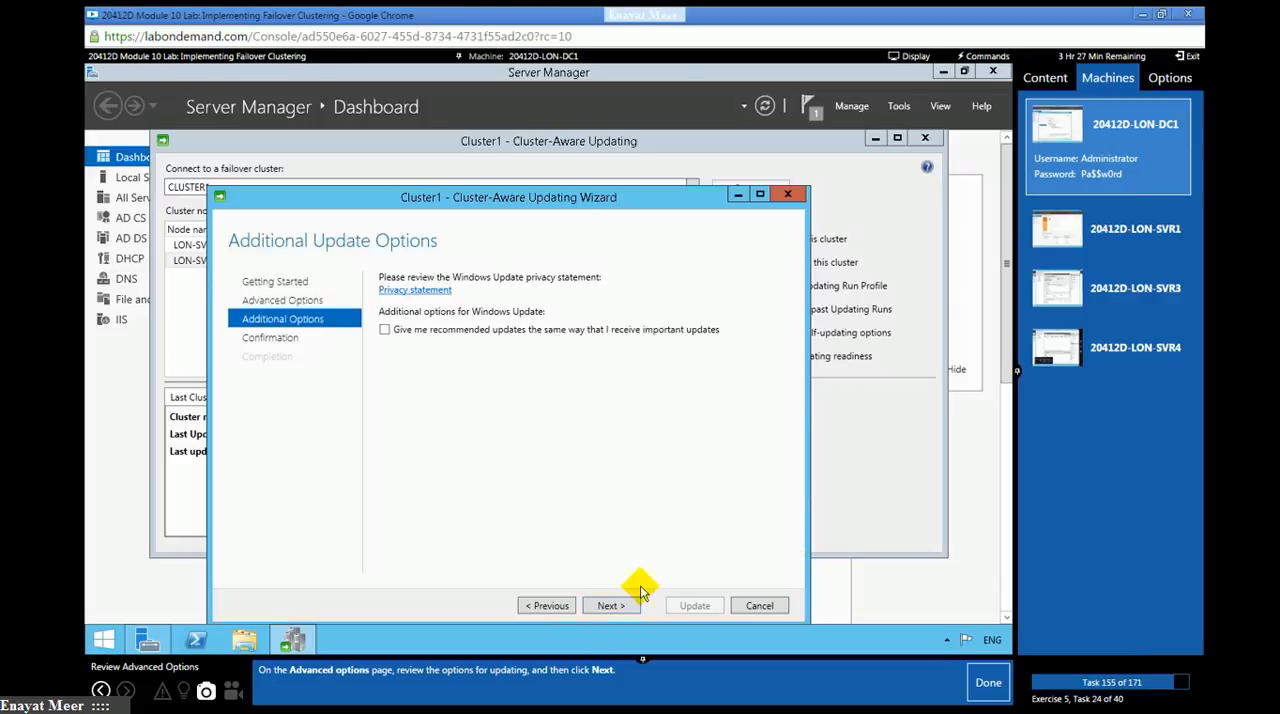
{"action": "left_click", "coordinate": [986, 684]}
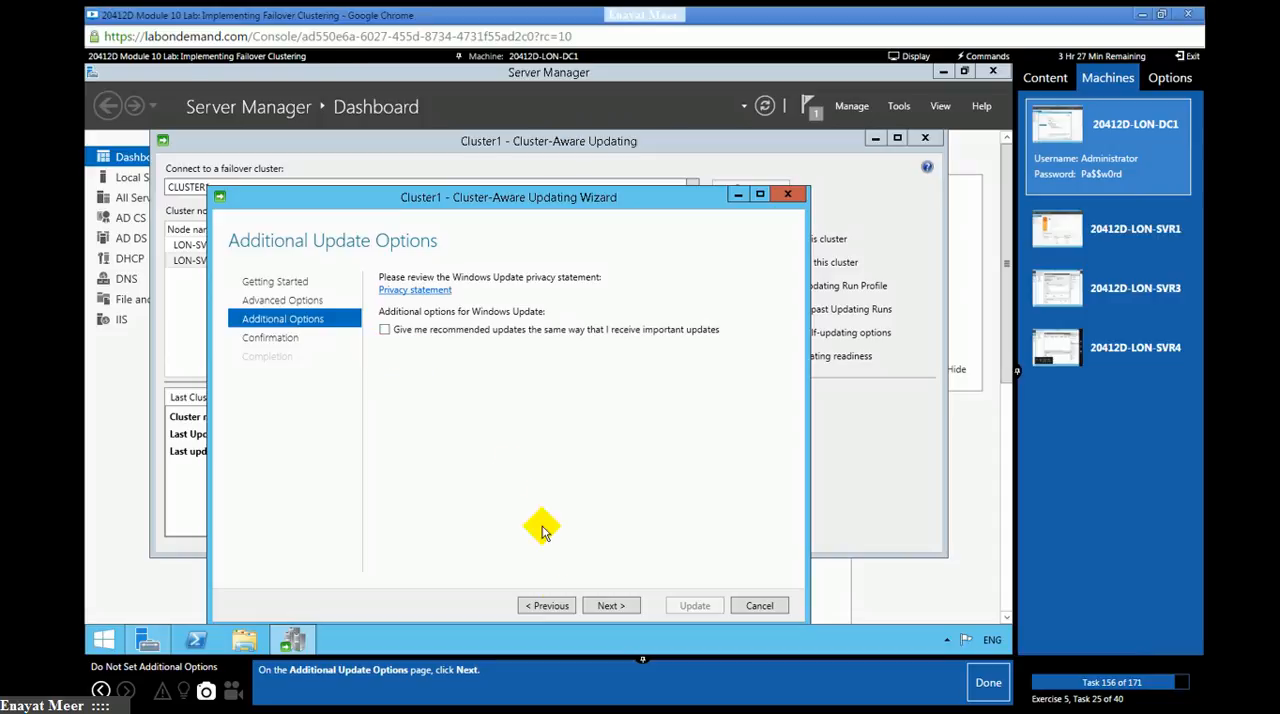
{"action": "left_click", "coordinate": [608, 606]}
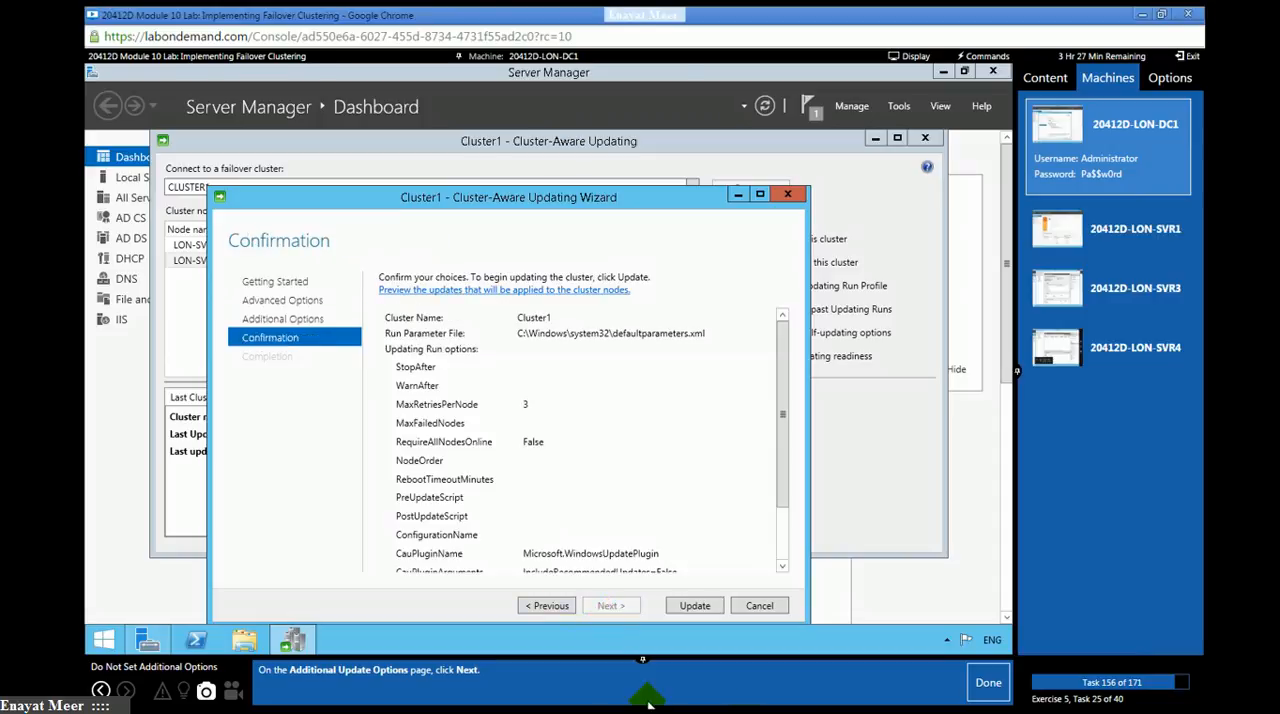
{"action": "left_click", "coordinate": [988, 682]}
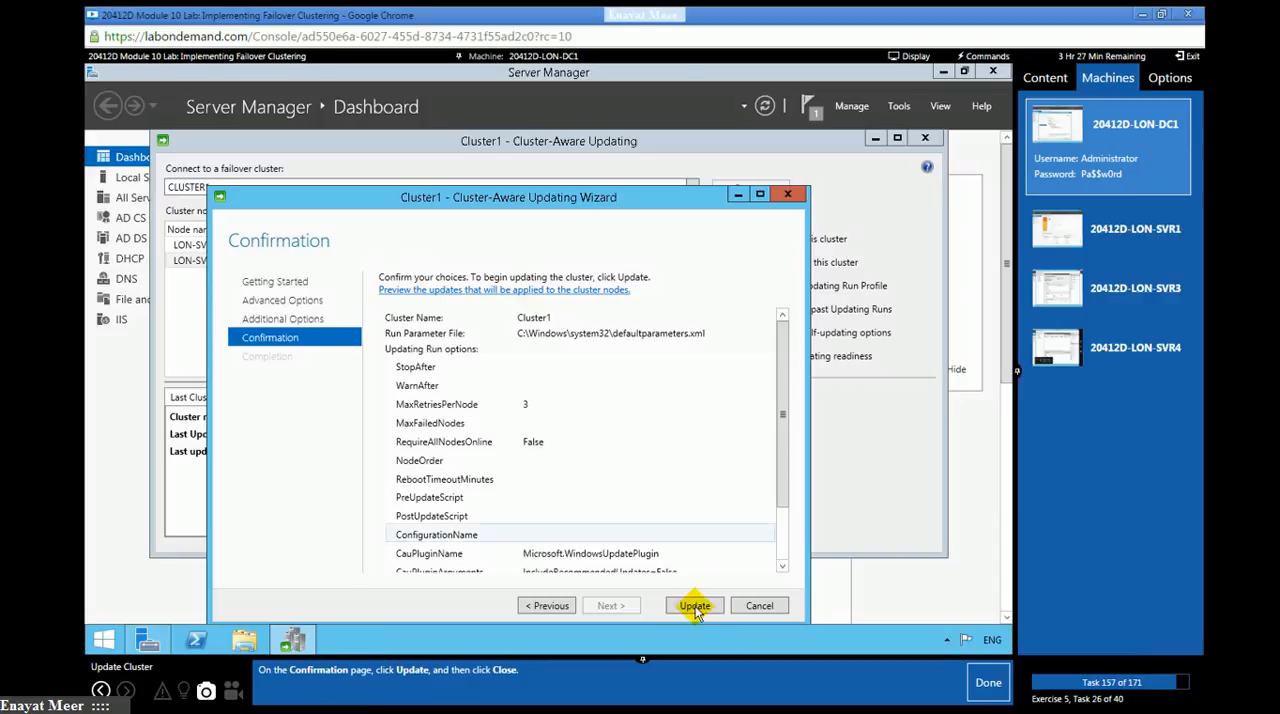
- Review the confirmation summary, start the Cluster1 update and close the wizard, marking lab task 157 as done
{"action": "left_click", "coordinate": [781, 552]}
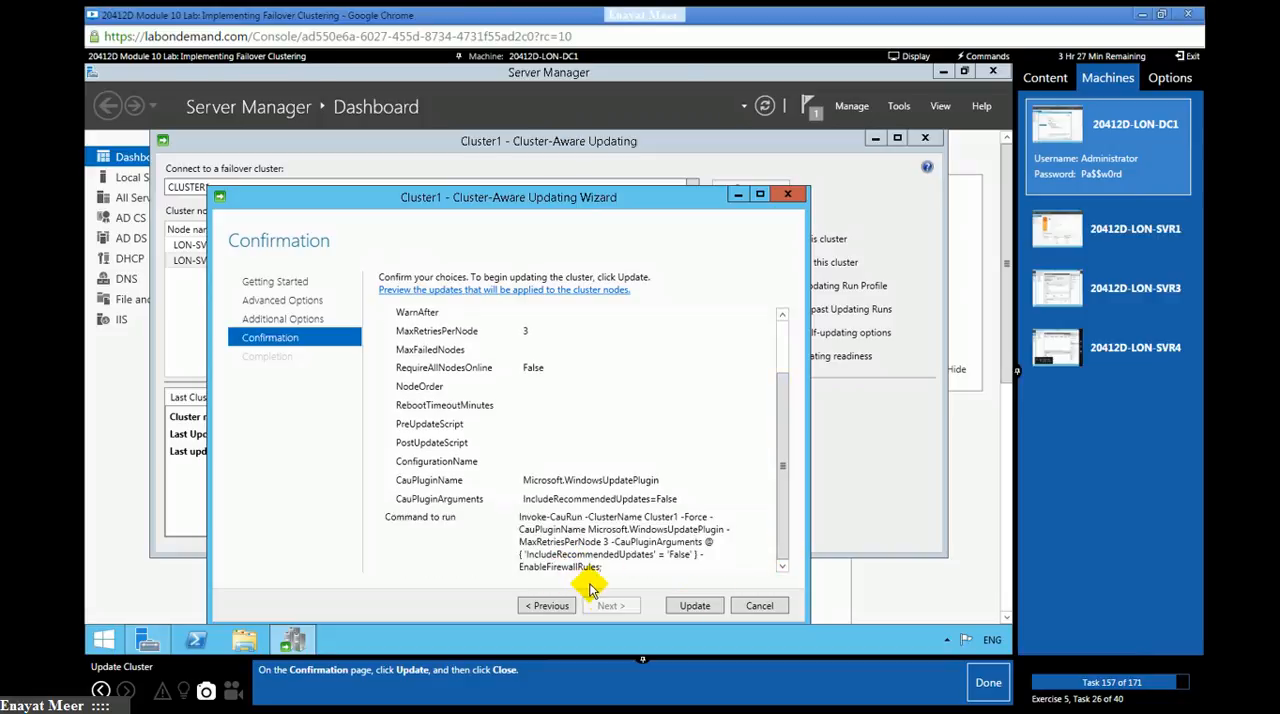
{"action": "left_click", "coordinate": [690, 607]}
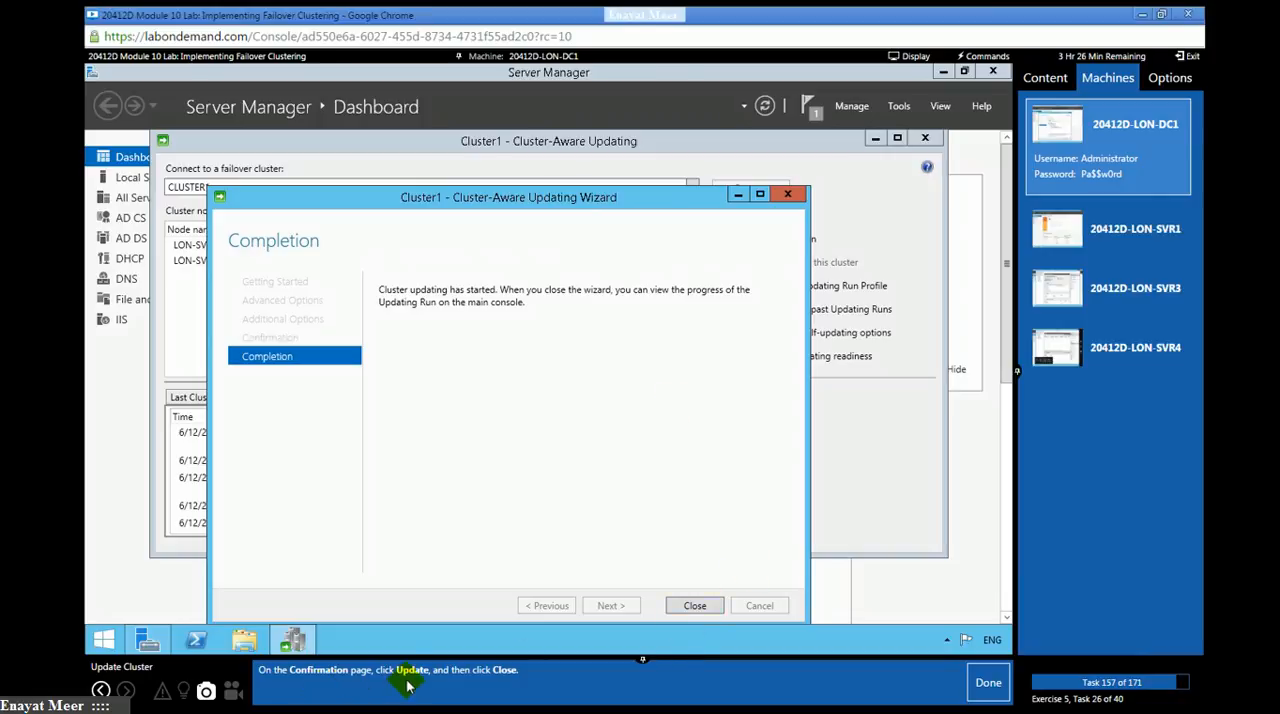
{"action": "left_click", "coordinate": [695, 605]}
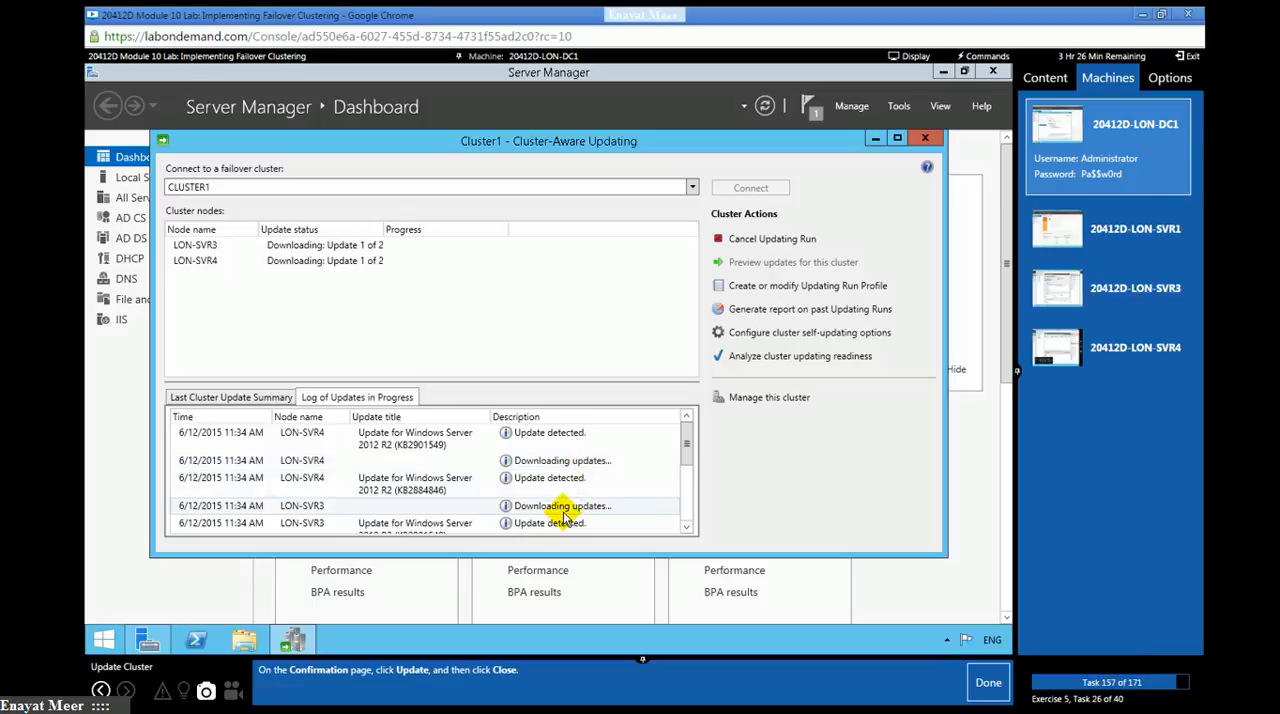
{"action": "left_click", "coordinate": [978, 690]}
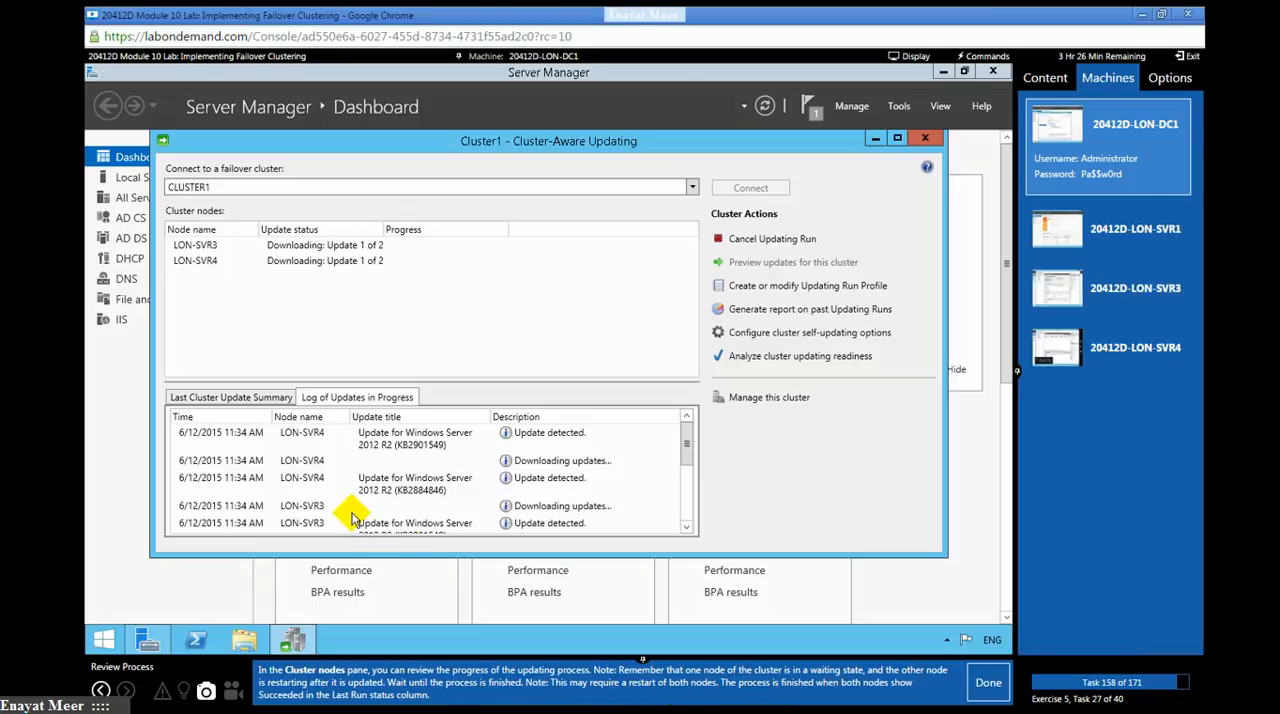
- Review the log of updates in progress for the cluster nodes and mark lab task 158 as done
{"action": "left_click", "coordinate": [303, 506]}
{"action": "left_click", "coordinate": [687, 512]}
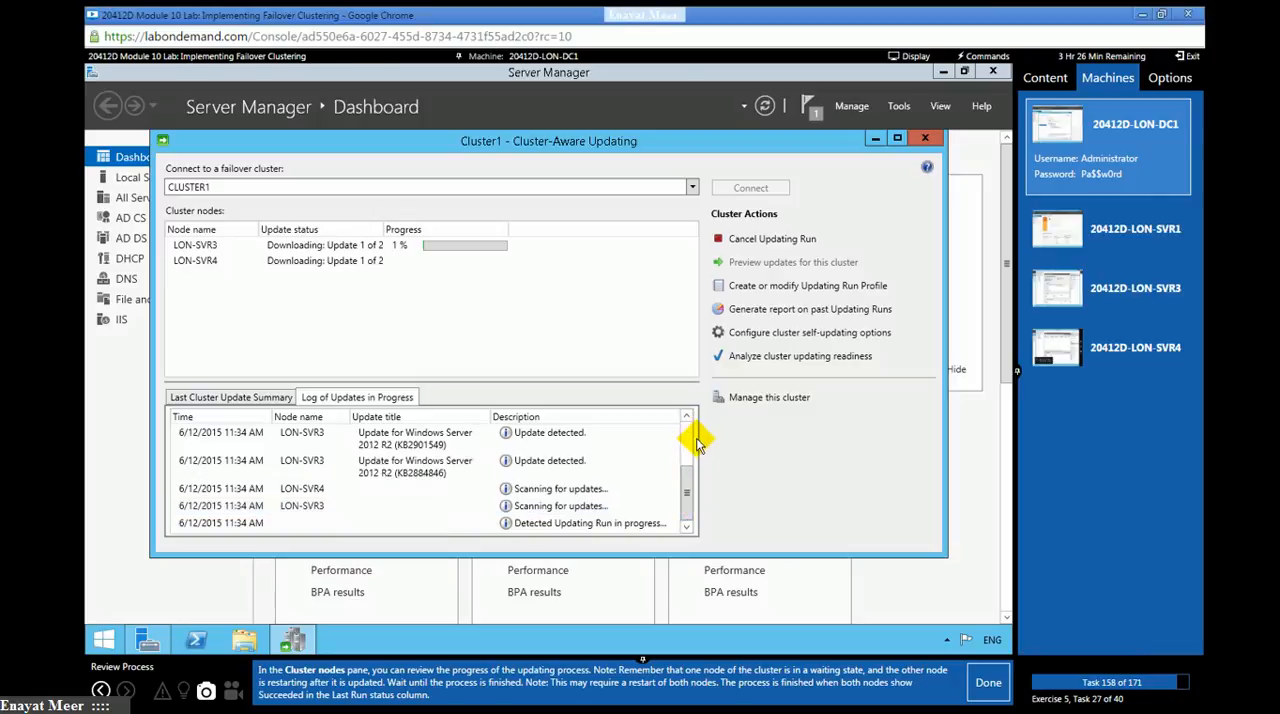
{"action": "left_click", "coordinate": [987, 684]}
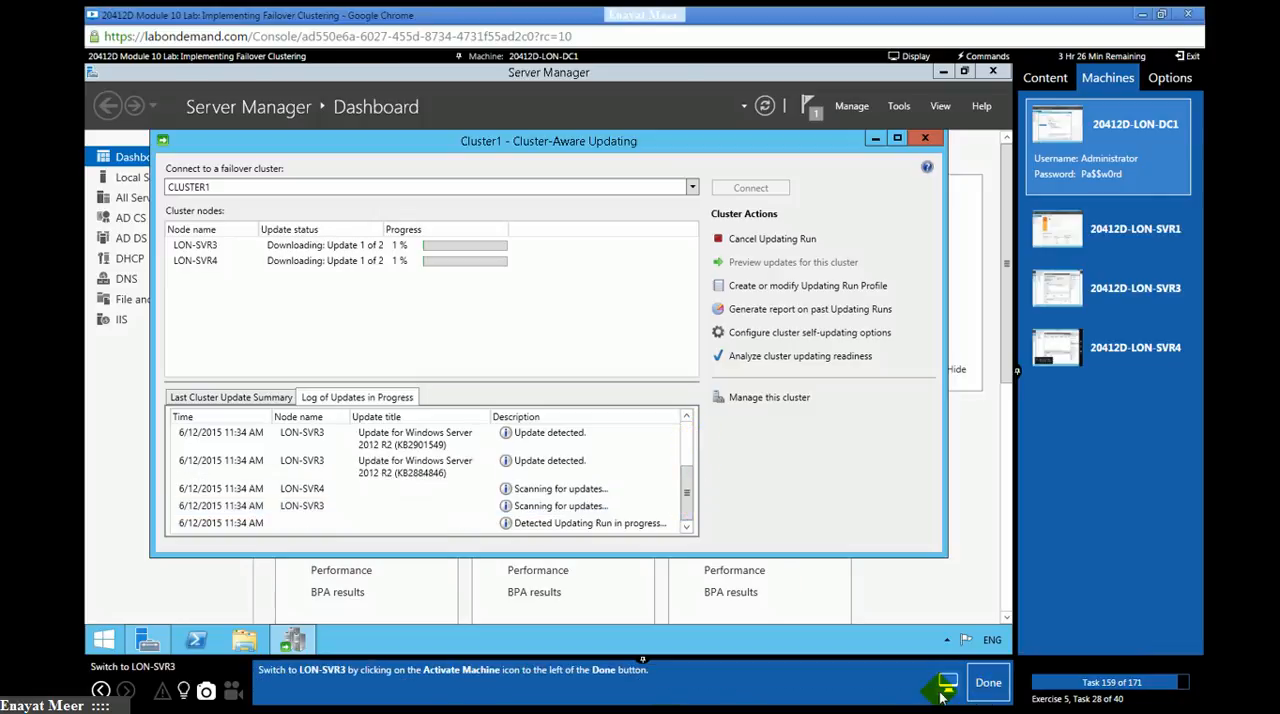
- Switch to the LON-SVR3 machine, mark lab task 159 as done, and sign out of its current session
{"action": "left_click", "coordinate": [1139, 305]}
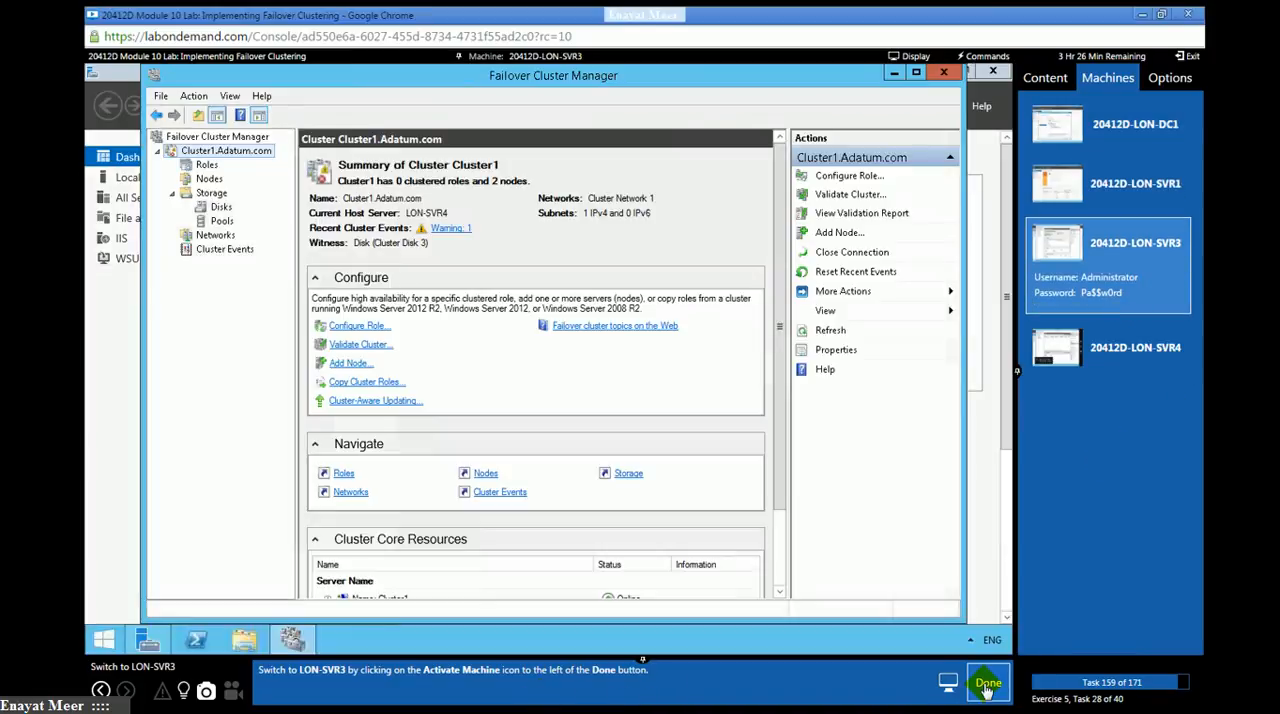
{"action": "left_click", "coordinate": [987, 684]}
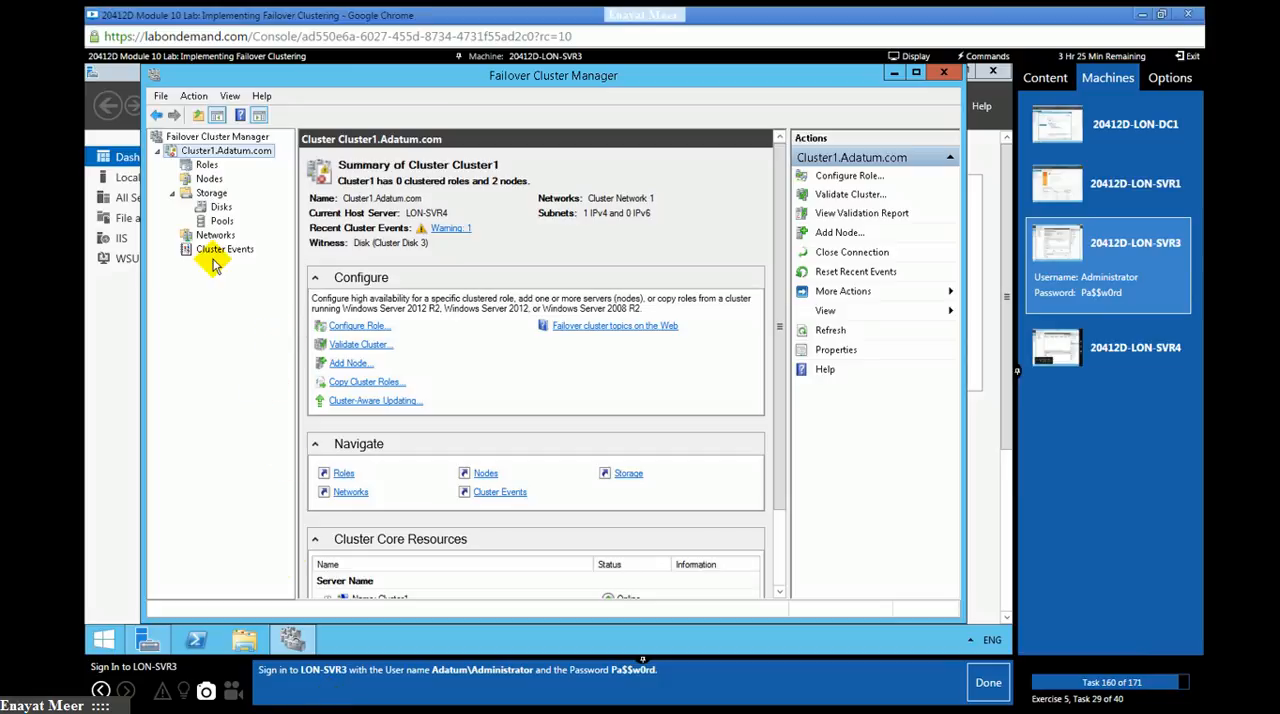
{"action": "left_click", "coordinate": [980, 56]}
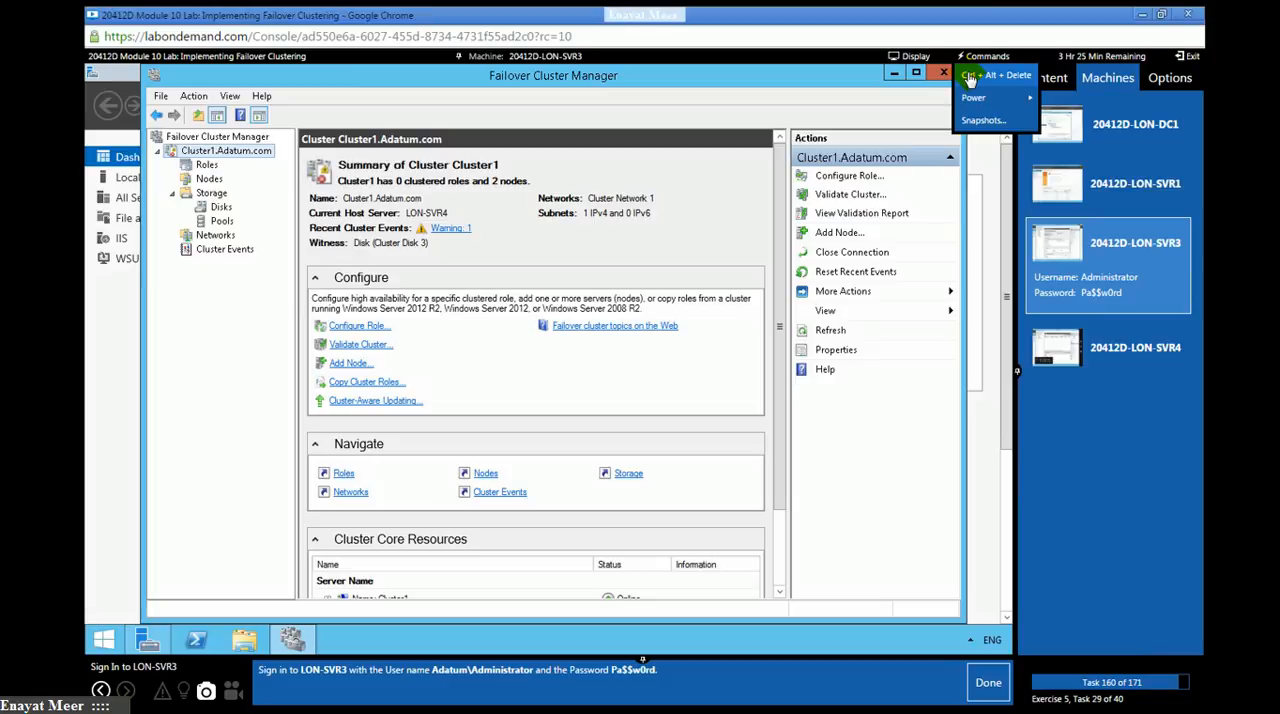
{"action": "left_click", "coordinate": [968, 78]}
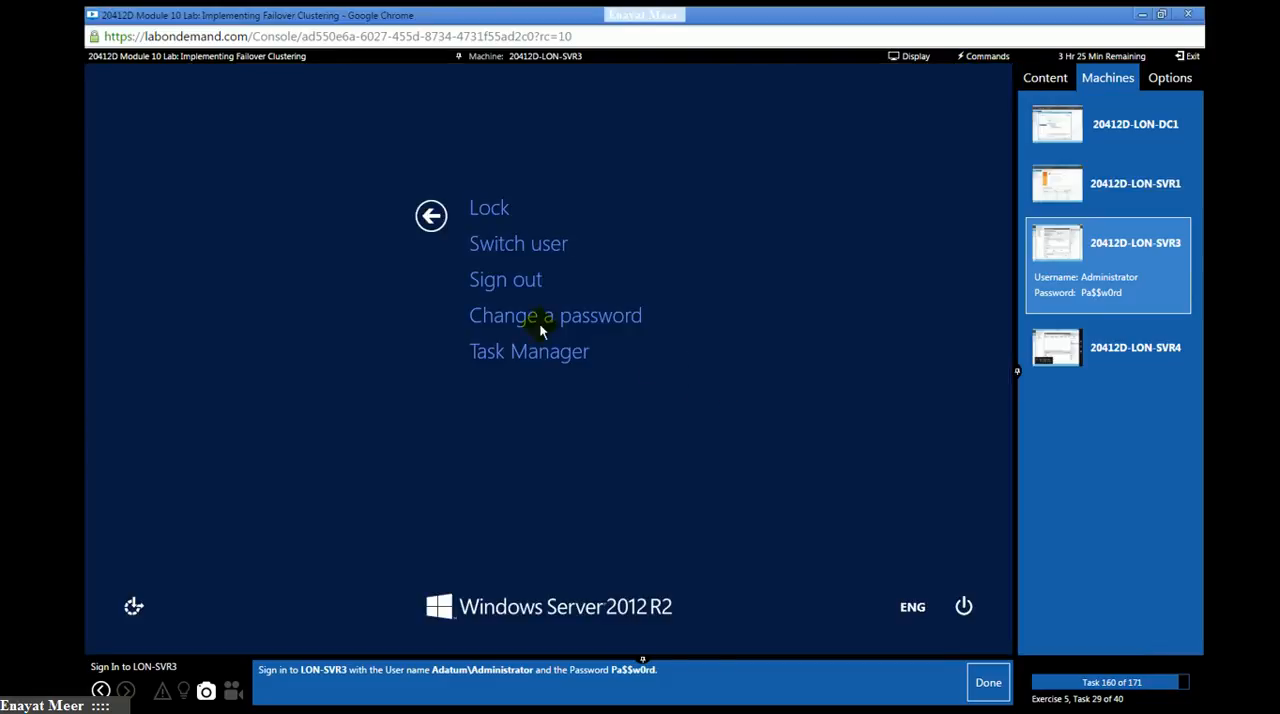
{"action": "left_click", "coordinate": [524, 289]}
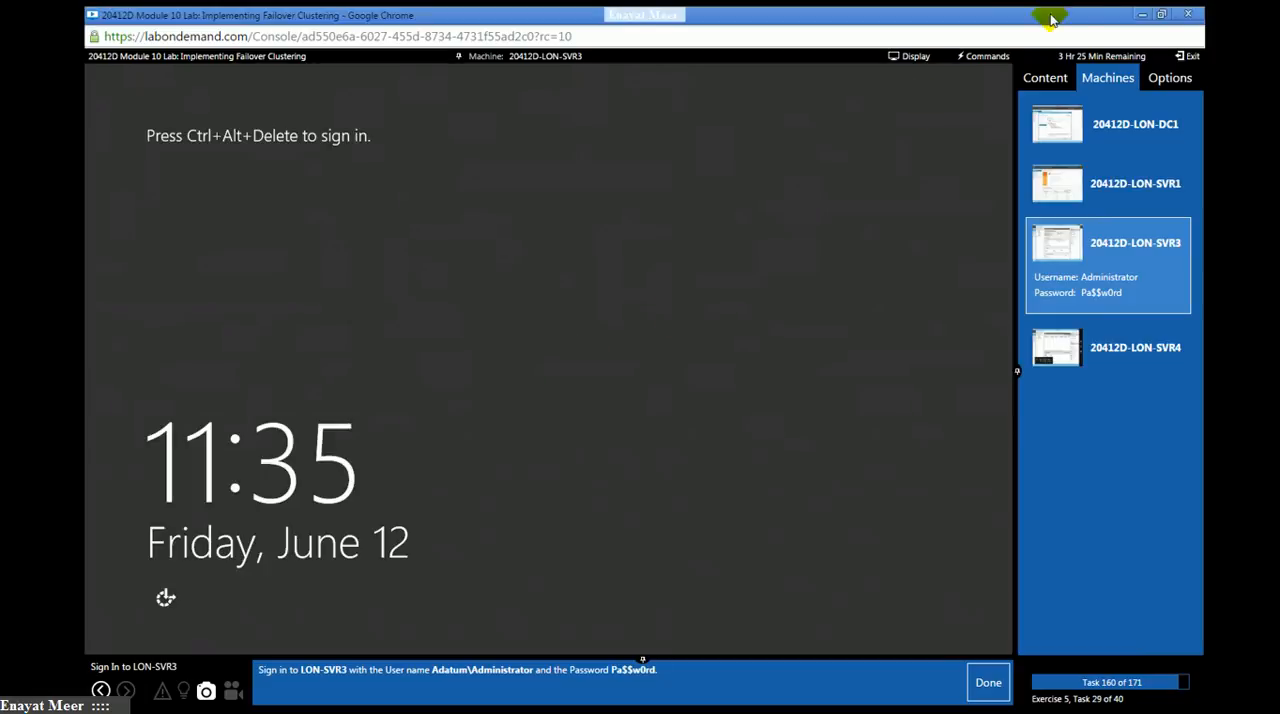
- Sign in to LON-SVR3 as ADATUM\Administrator by entering the account password
{"action": "left_click", "coordinate": [985, 58]}
{"action": "left_click", "coordinate": [978, 80]}
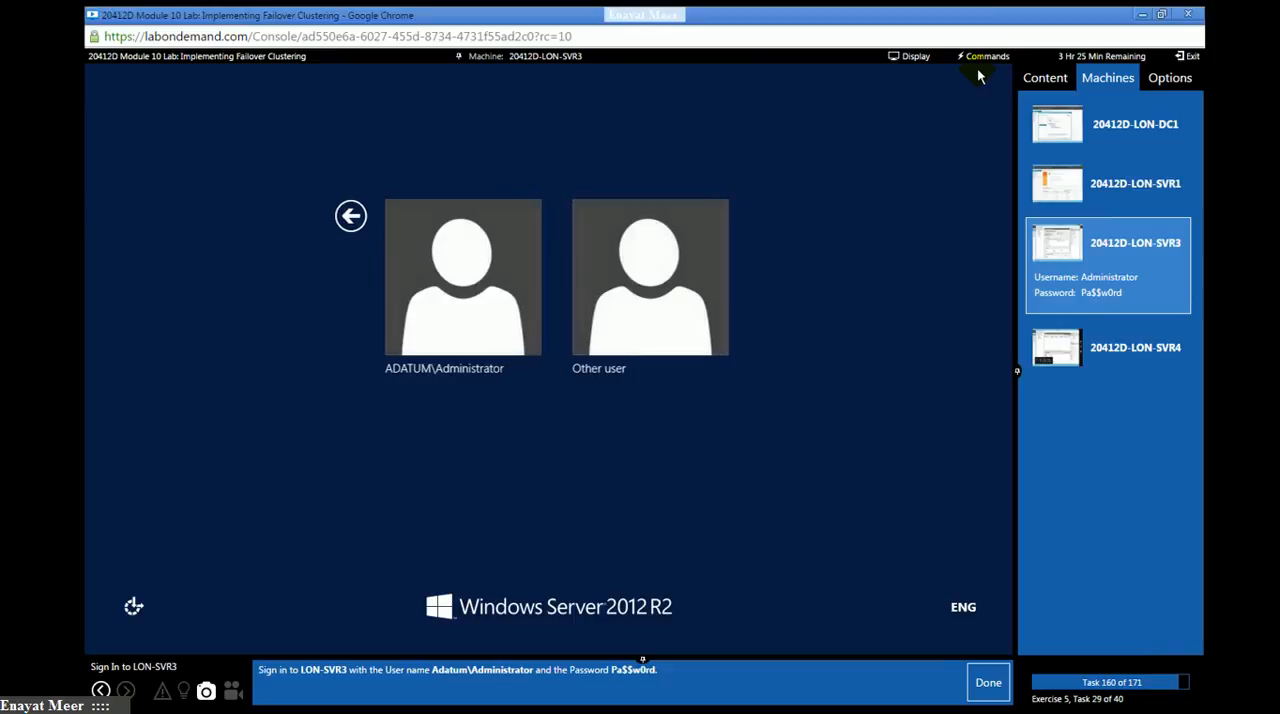
{"action": "left_click", "coordinate": [449, 277]}
{"action": "left_click", "coordinate": [449, 334]}
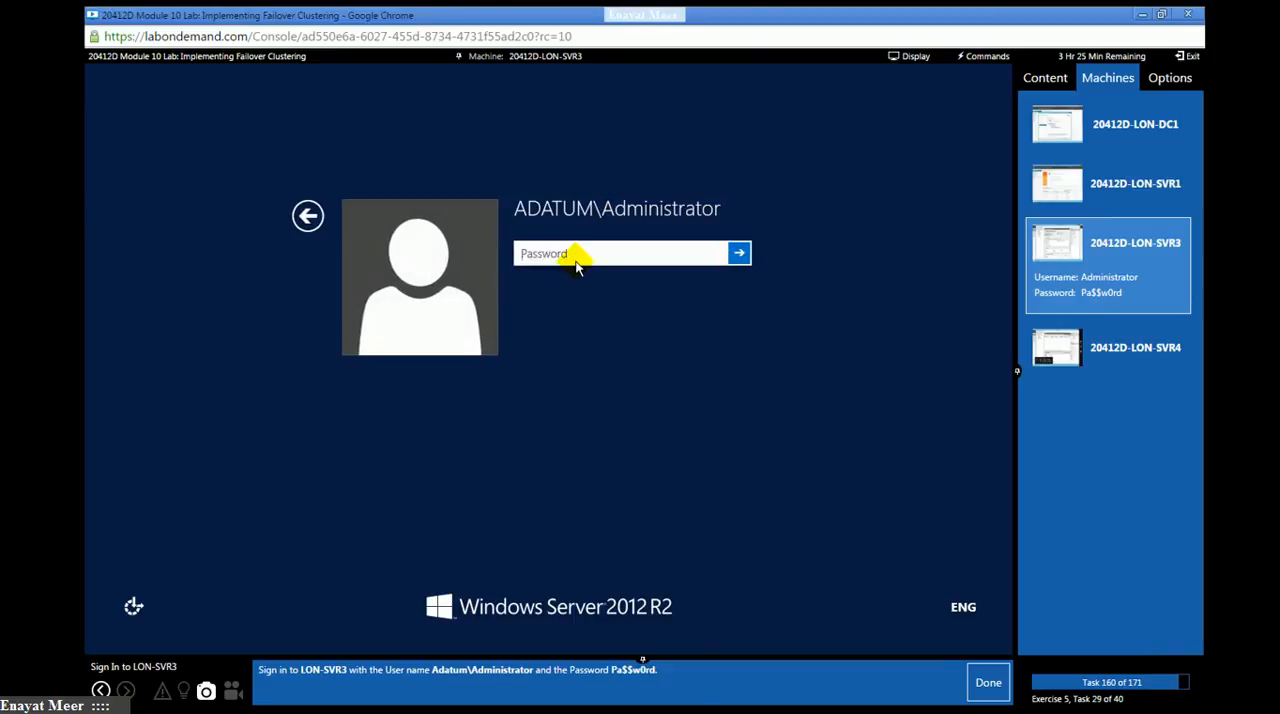
{"action": "left_click", "coordinate": [576, 256]}
{"action": "type", "text": "Pa$$w0rd"}
{"action": "key", "text": "Return"}
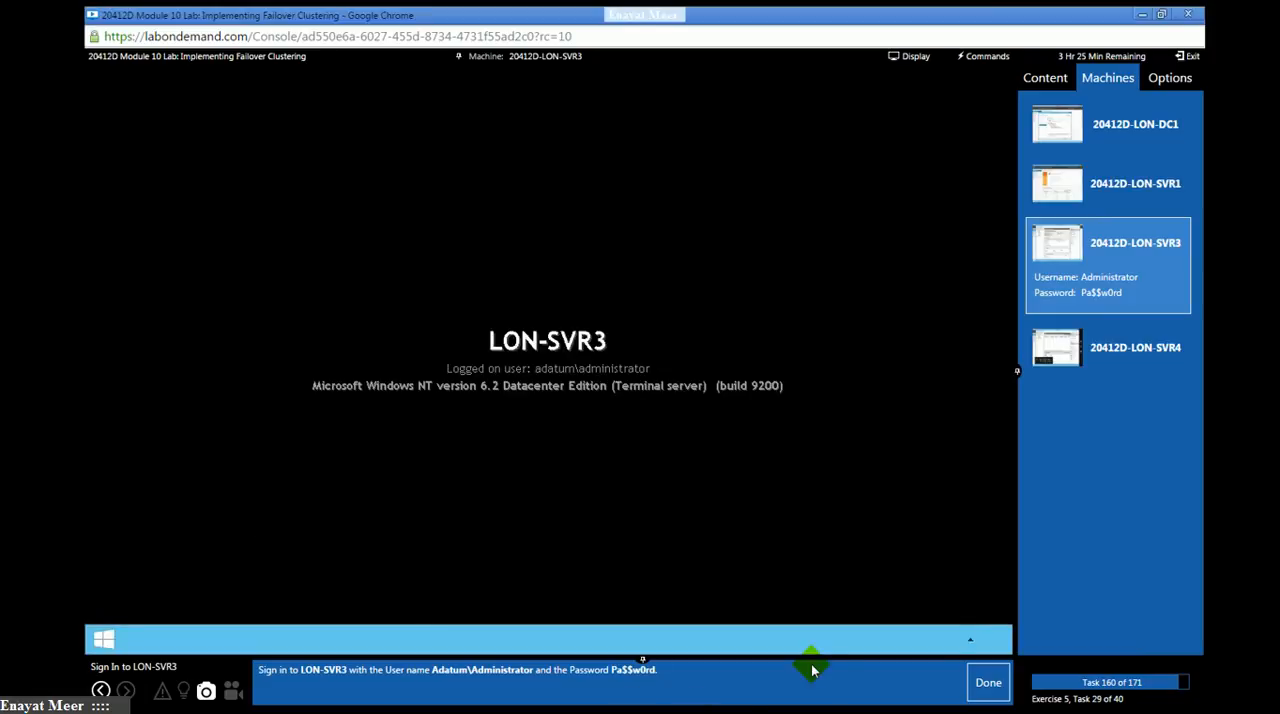
- Mark lab task 160 as done and dismiss the notice about being signed out of LON-SVR3 for the update restart
{"action": "left_click", "coordinate": [979, 690]}
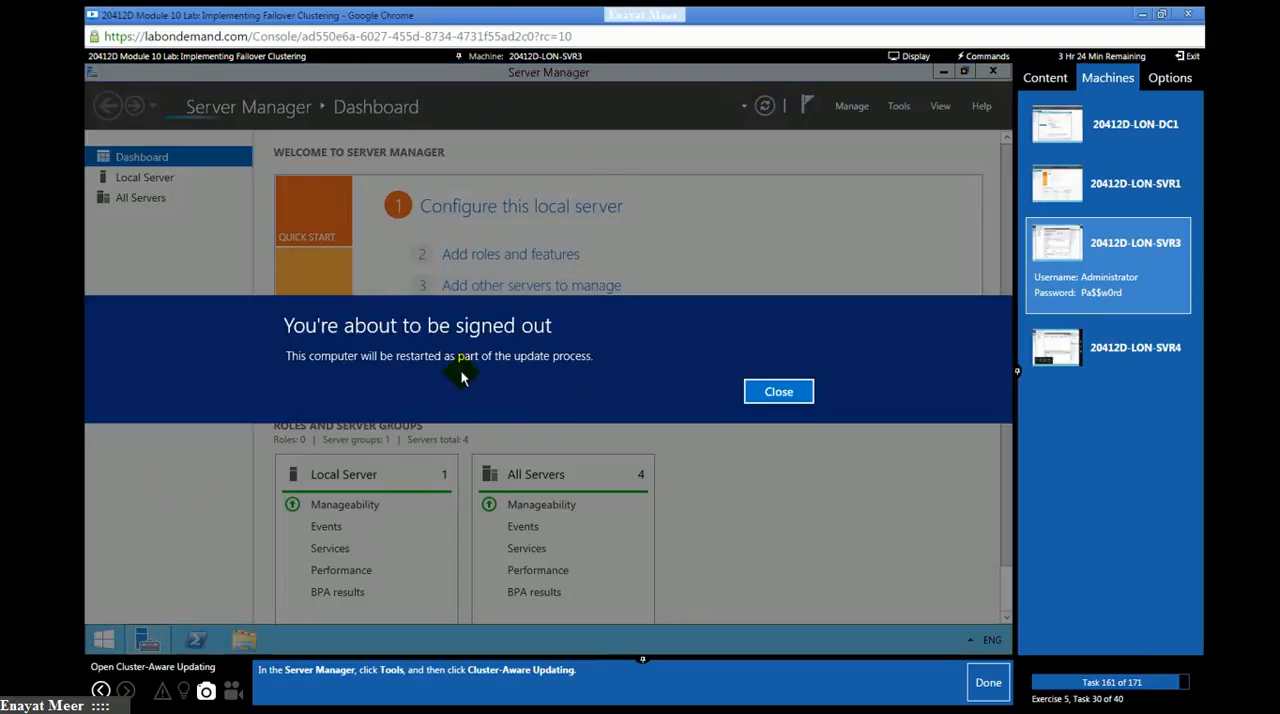
{"action": "left_click", "coordinate": [776, 393]}
{"action": "left_click", "coordinate": [766, 400]}
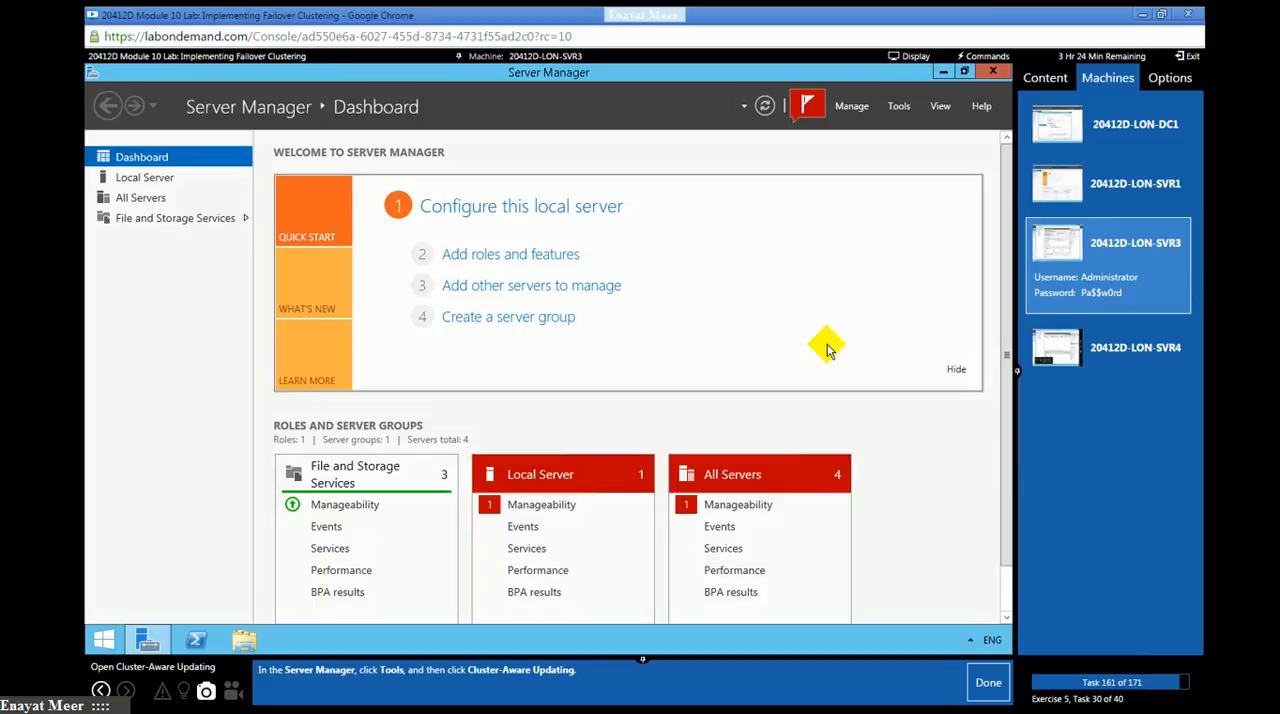
- Open Cluster-Aware Updating on LON-SVR3 and connect to CLUSTER1, marking lab tasks 161 and 162 as done
{"action": "left_click", "coordinate": [899, 108]}
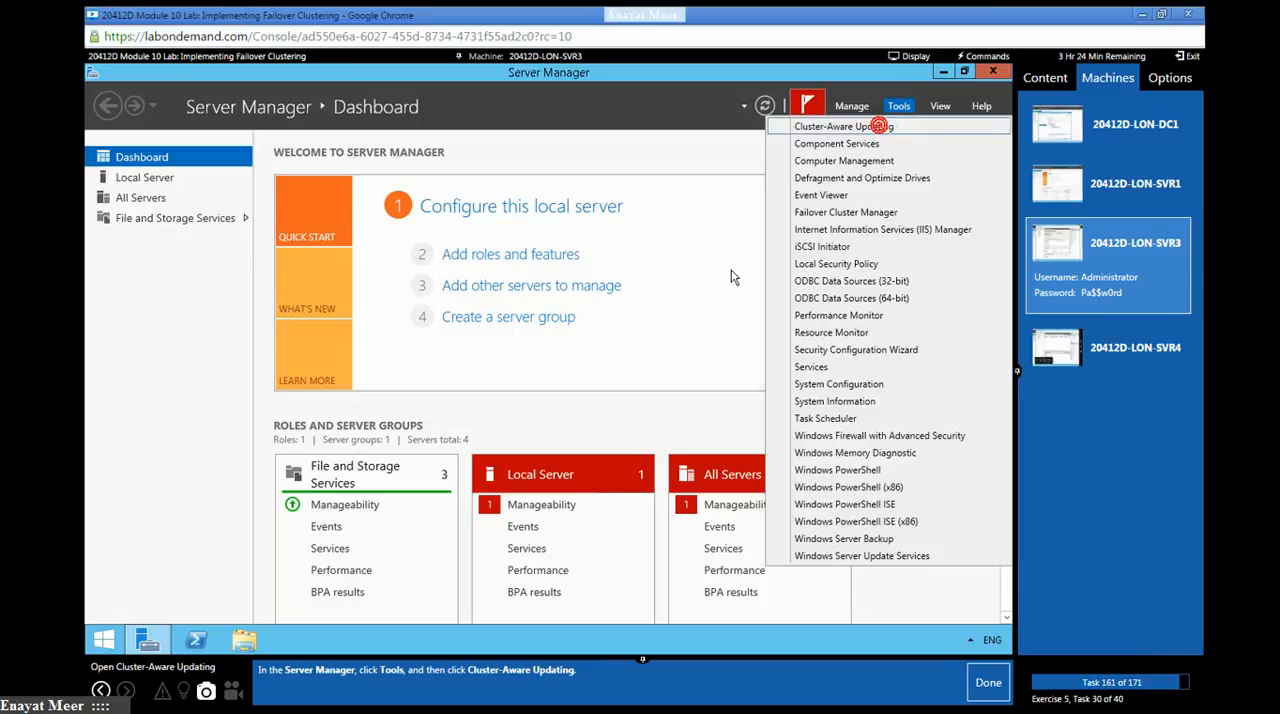
{"action": "left_click", "coordinate": [880, 128]}
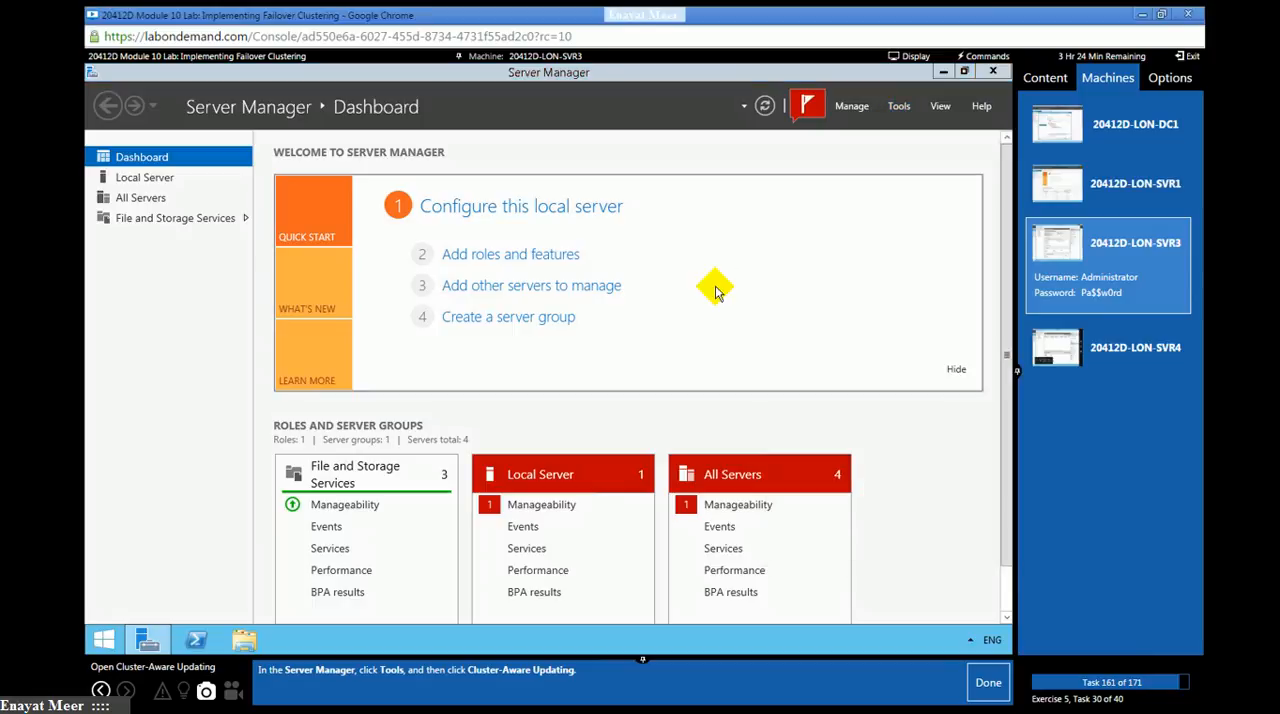
{"action": "left_click", "coordinate": [988, 683]}
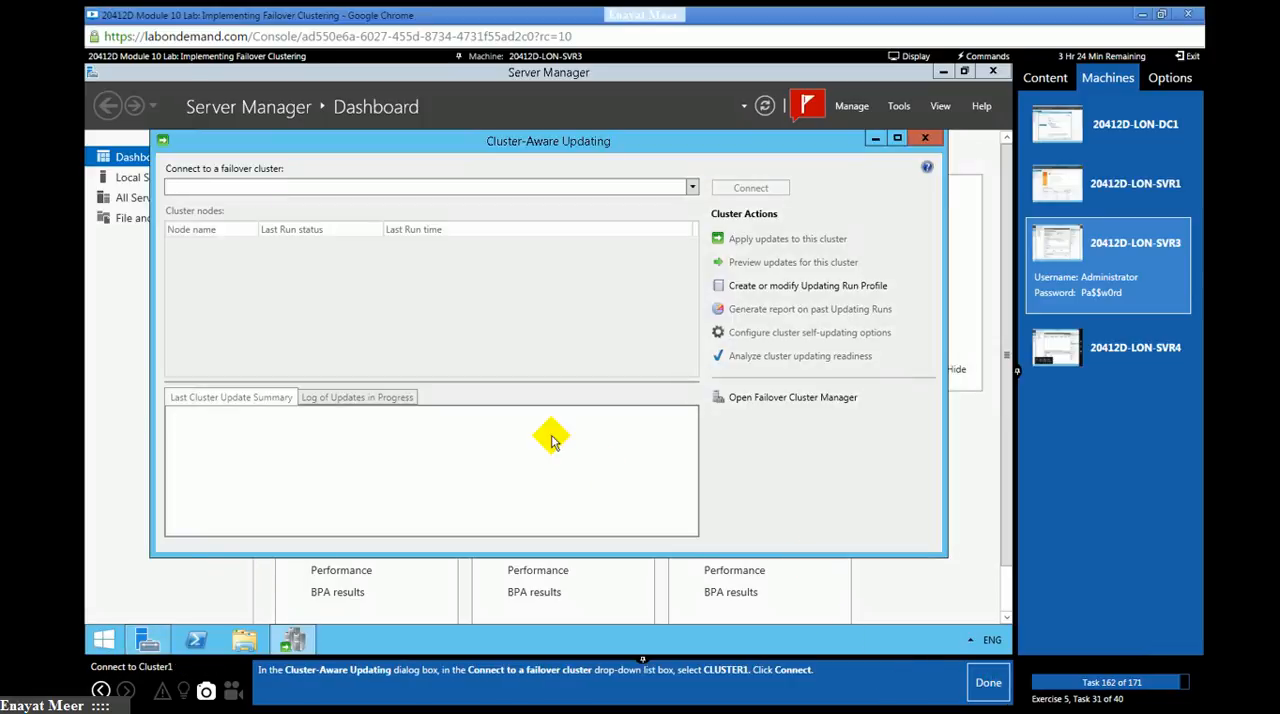
{"action": "left_click", "coordinate": [693, 188]}
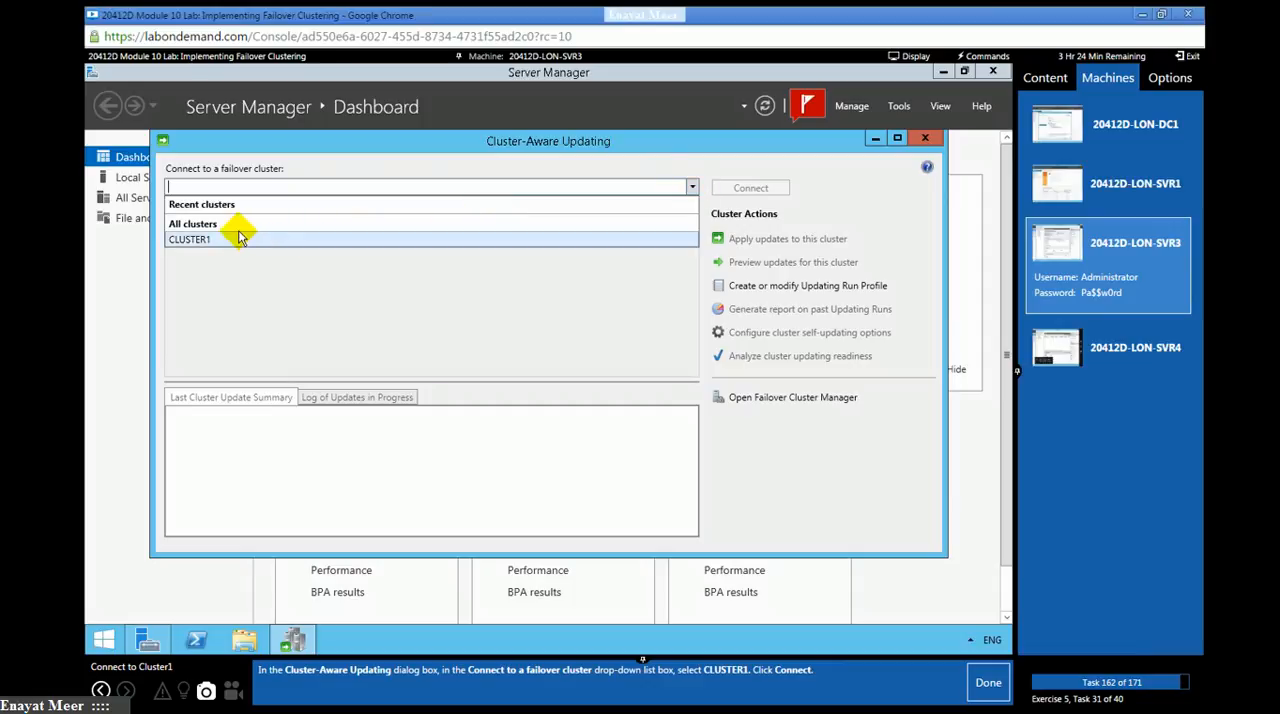
{"action": "left_click", "coordinate": [210, 240]}
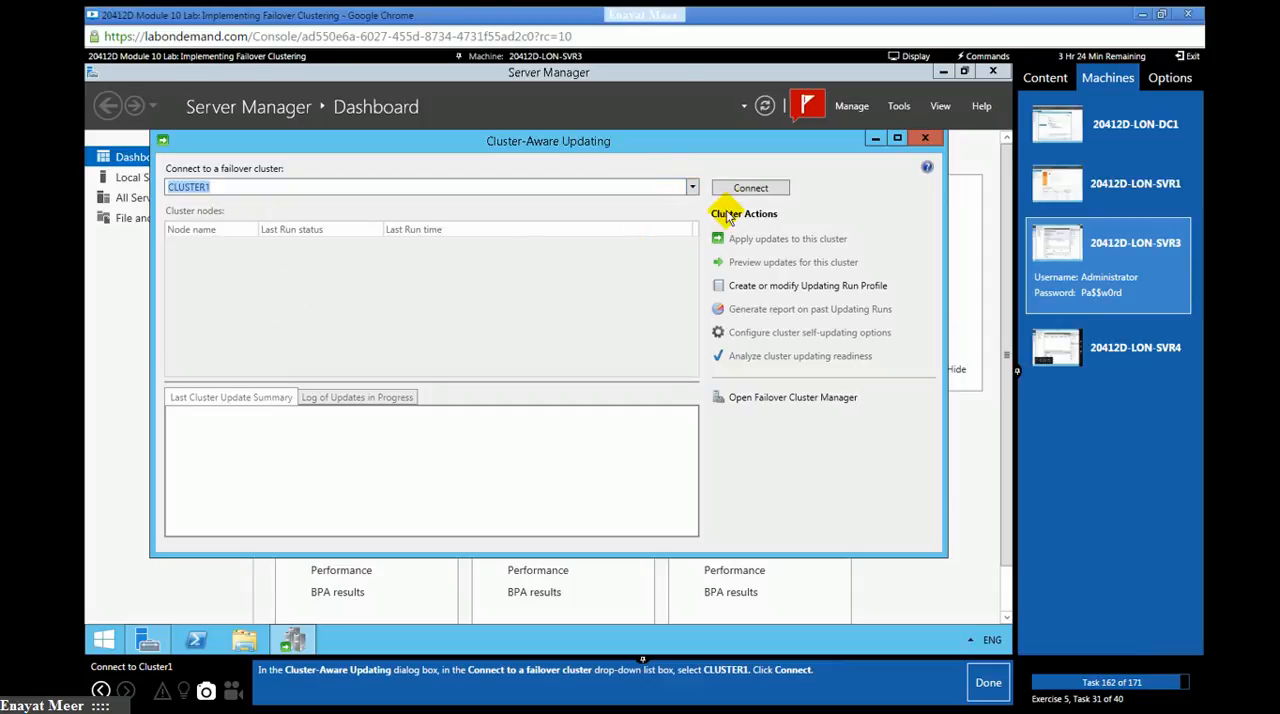
{"action": "left_click", "coordinate": [752, 190]}
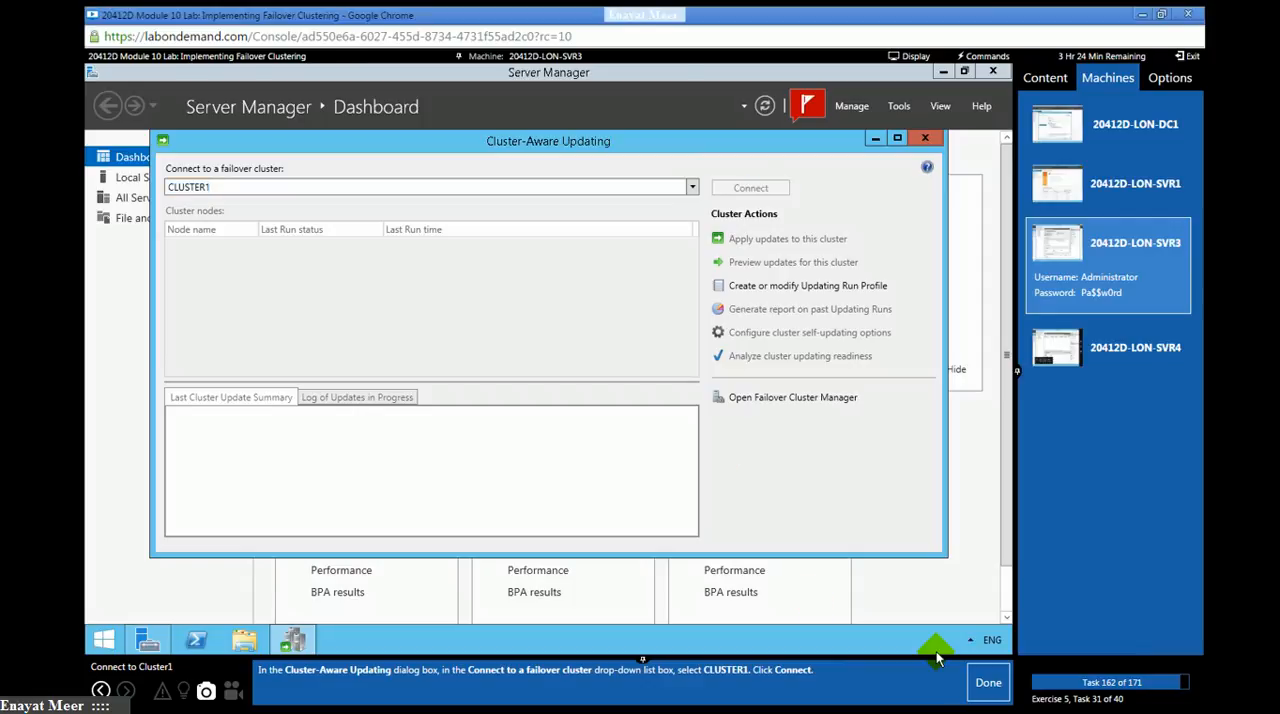
{"action": "left_click", "coordinate": [982, 685]}
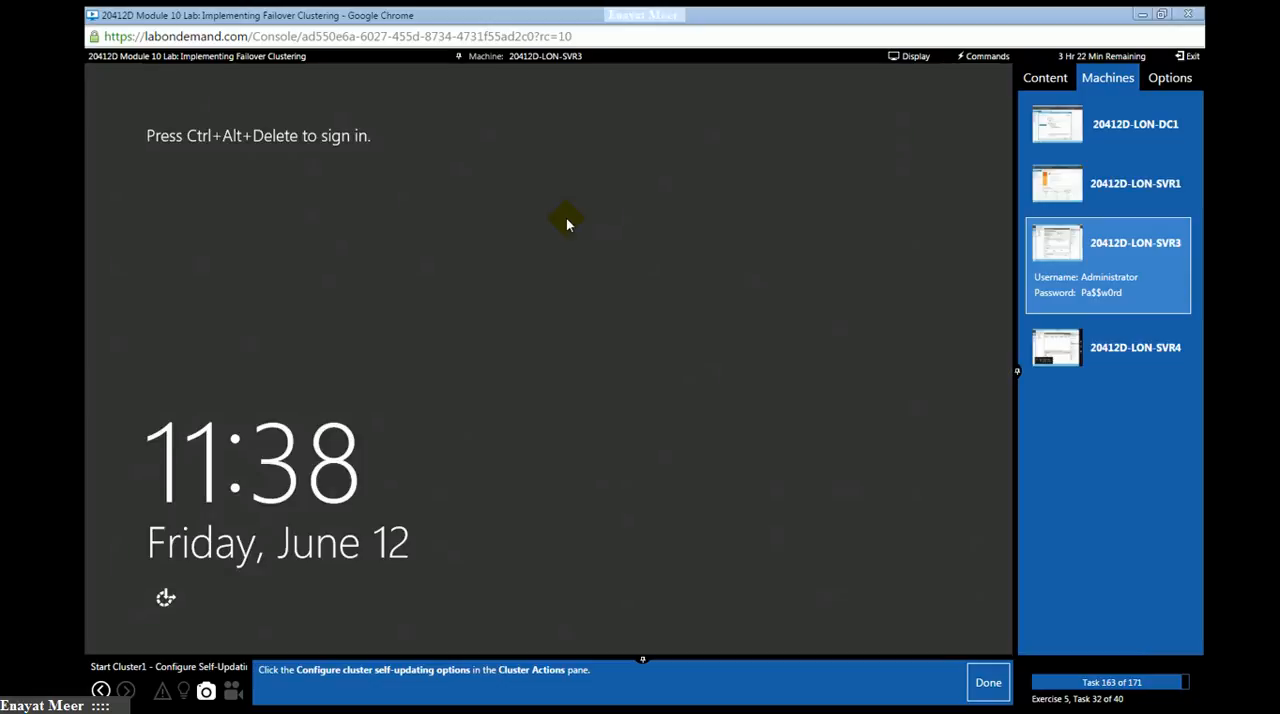
- Sign back in to the restarted LON-SVR3 as ADATUM\Administrator by entering the account password
{"action": "left_click", "coordinate": [983, 56]}
{"action": "left_click", "coordinate": [972, 70]}
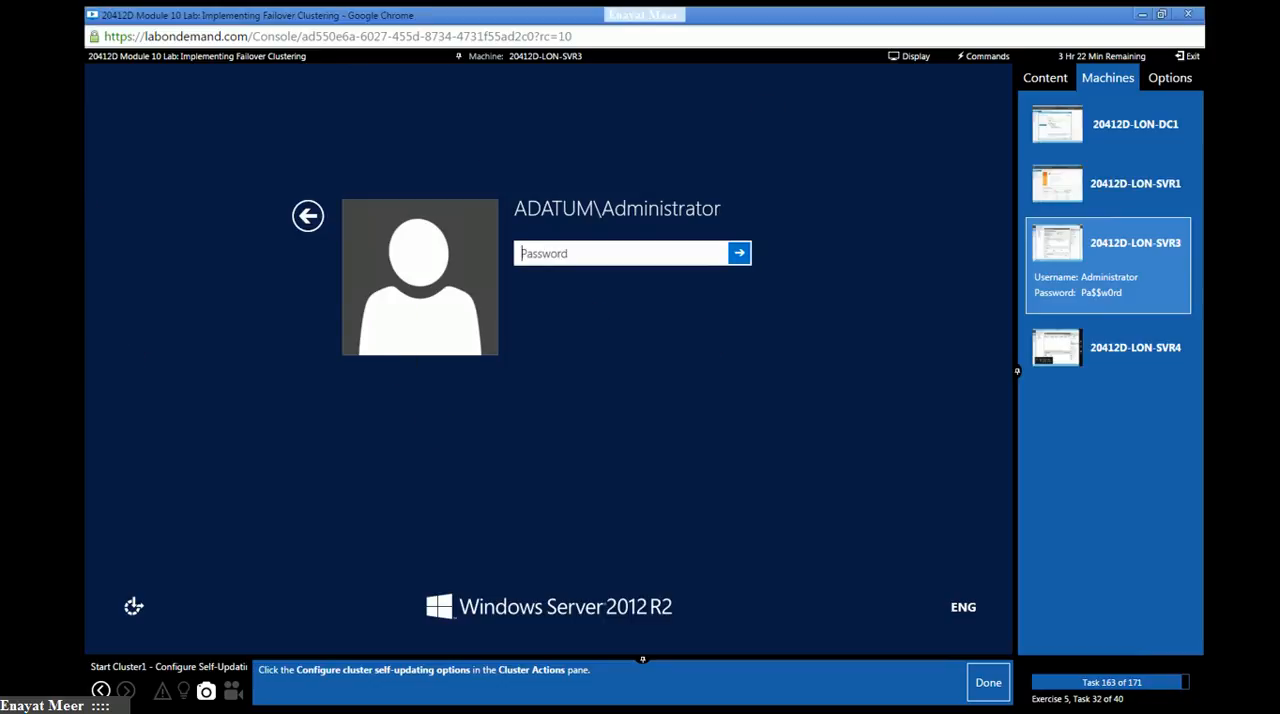
{"action": "left_click", "coordinate": [537, 183]}
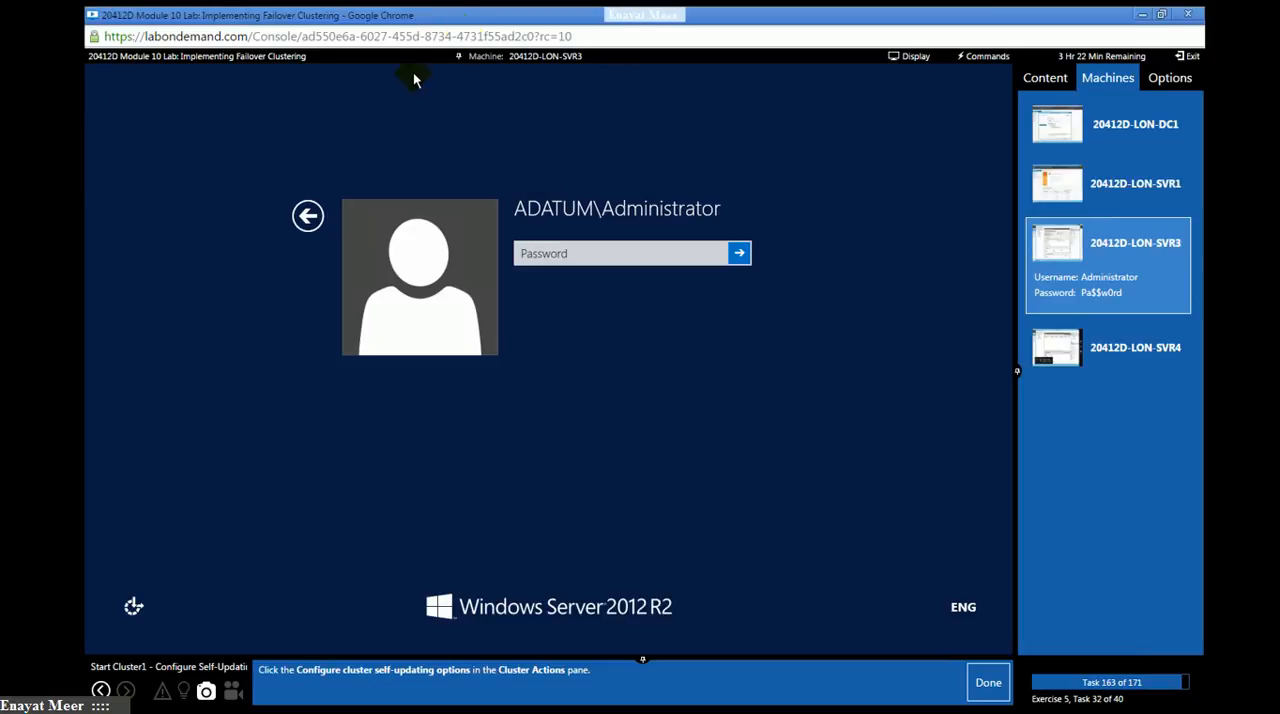
{"action": "left_click", "coordinate": [553, 253]}
{"action": "type", "text": "Pa$$w"}
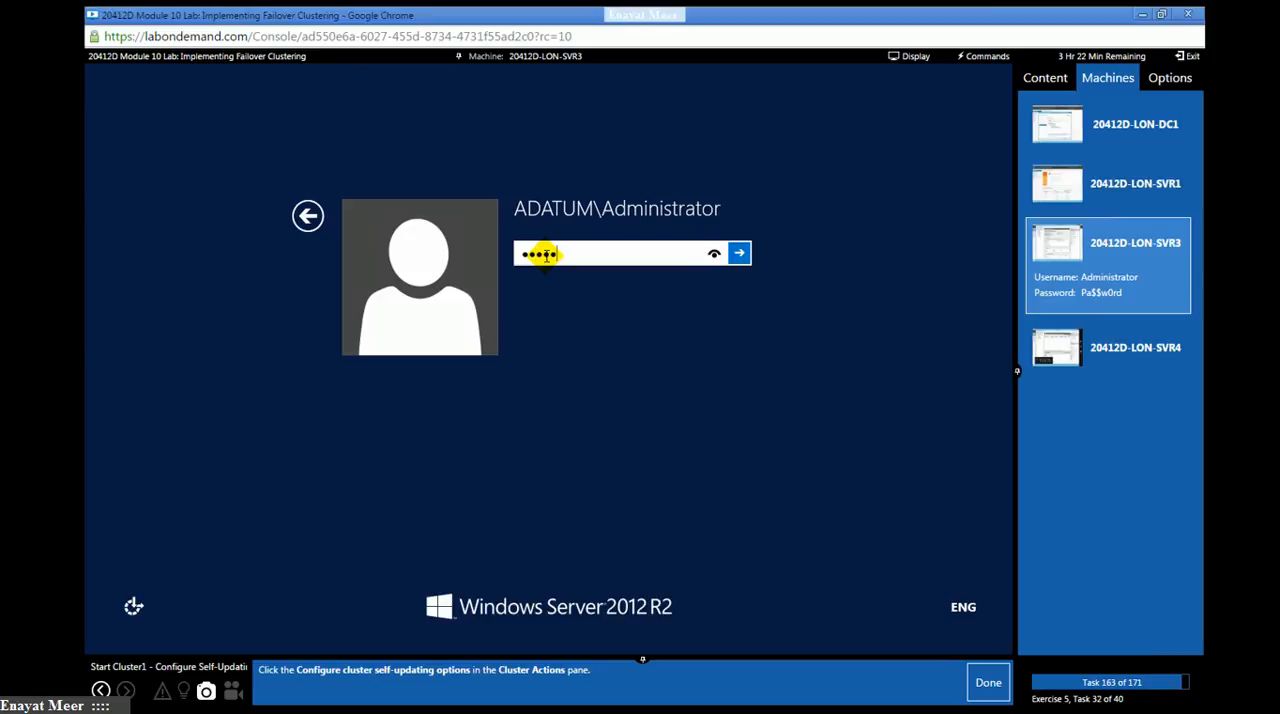
{"action": "type", "text": "0rd"}
{"action": "key", "text": "Return"}
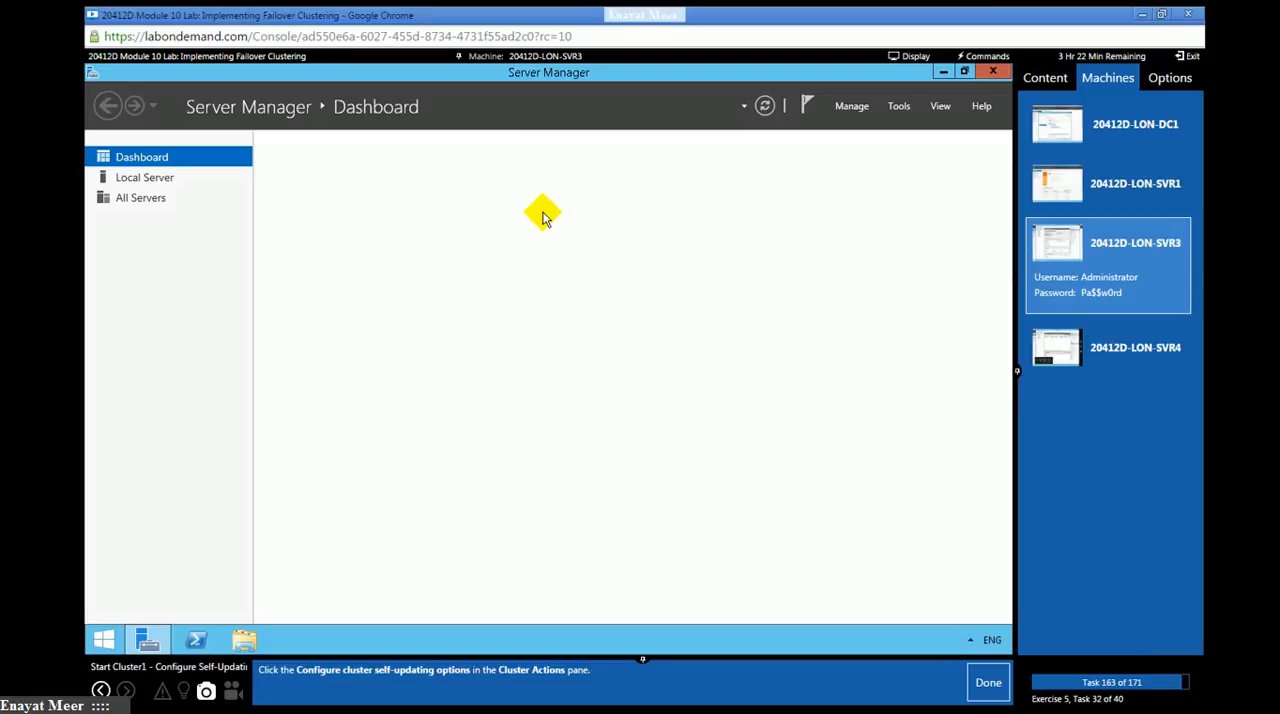
- Reopen Cluster-Aware Updating from Server Manager and reconnect to CLUSTER1
{"action": "left_click", "coordinate": [897, 110]}
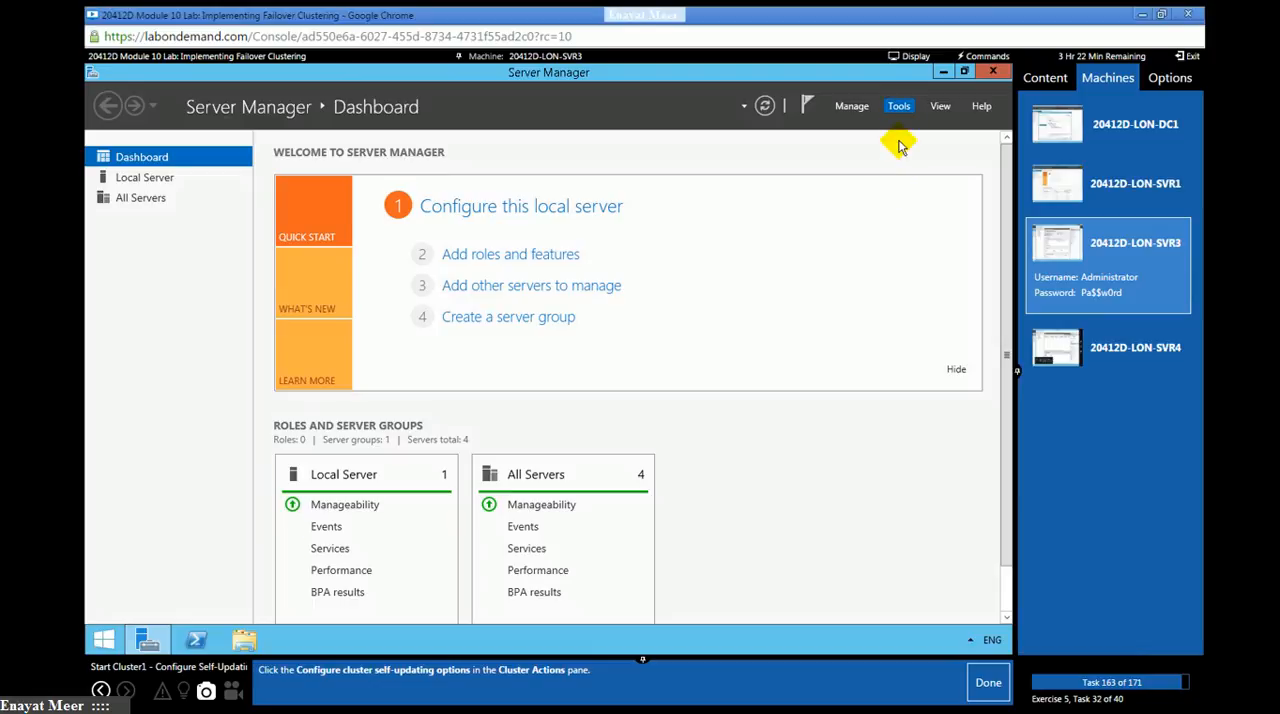
{"action": "left_click", "coordinate": [901, 113]}
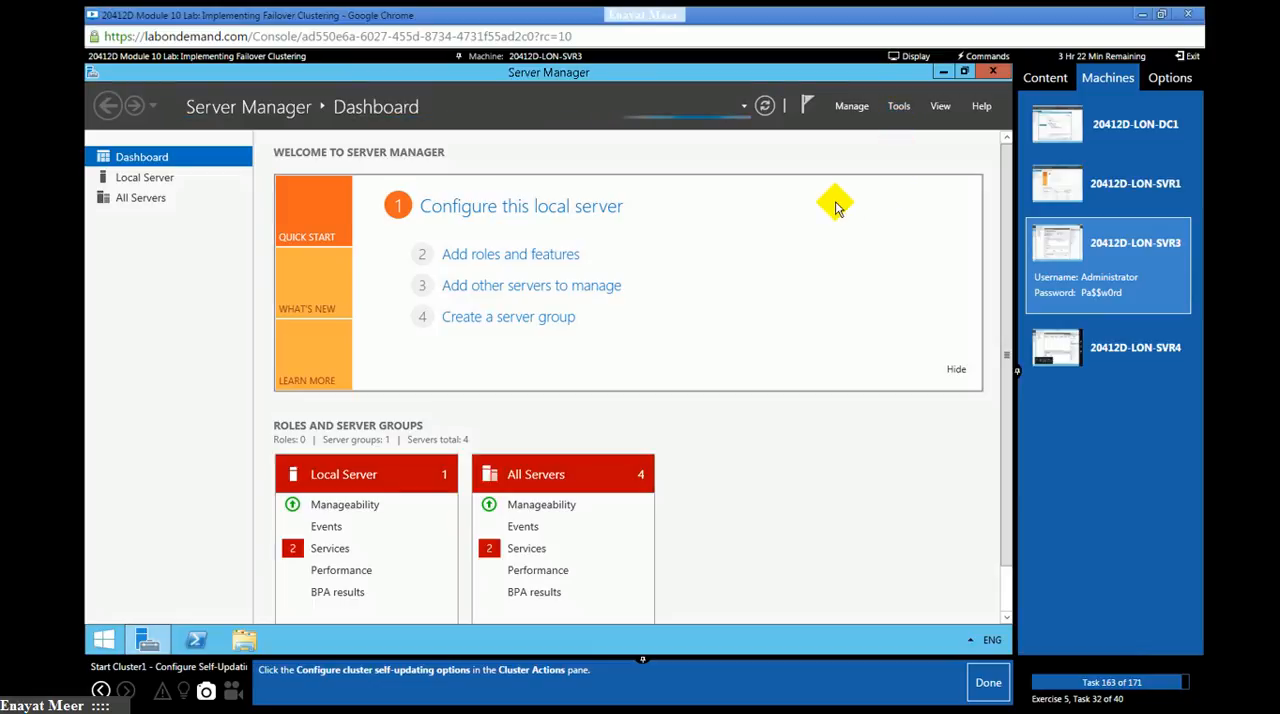
{"action": "left_click", "coordinate": [897, 110]}
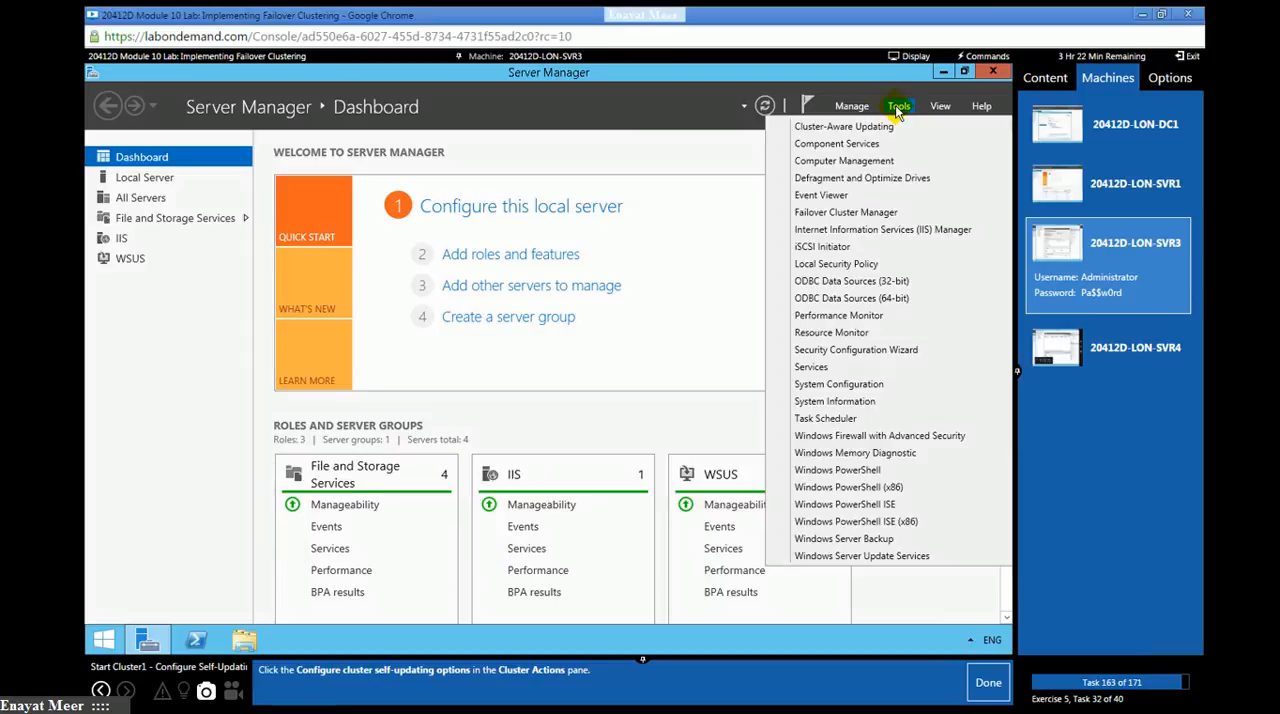
{"action": "left_click", "coordinate": [885, 128]}
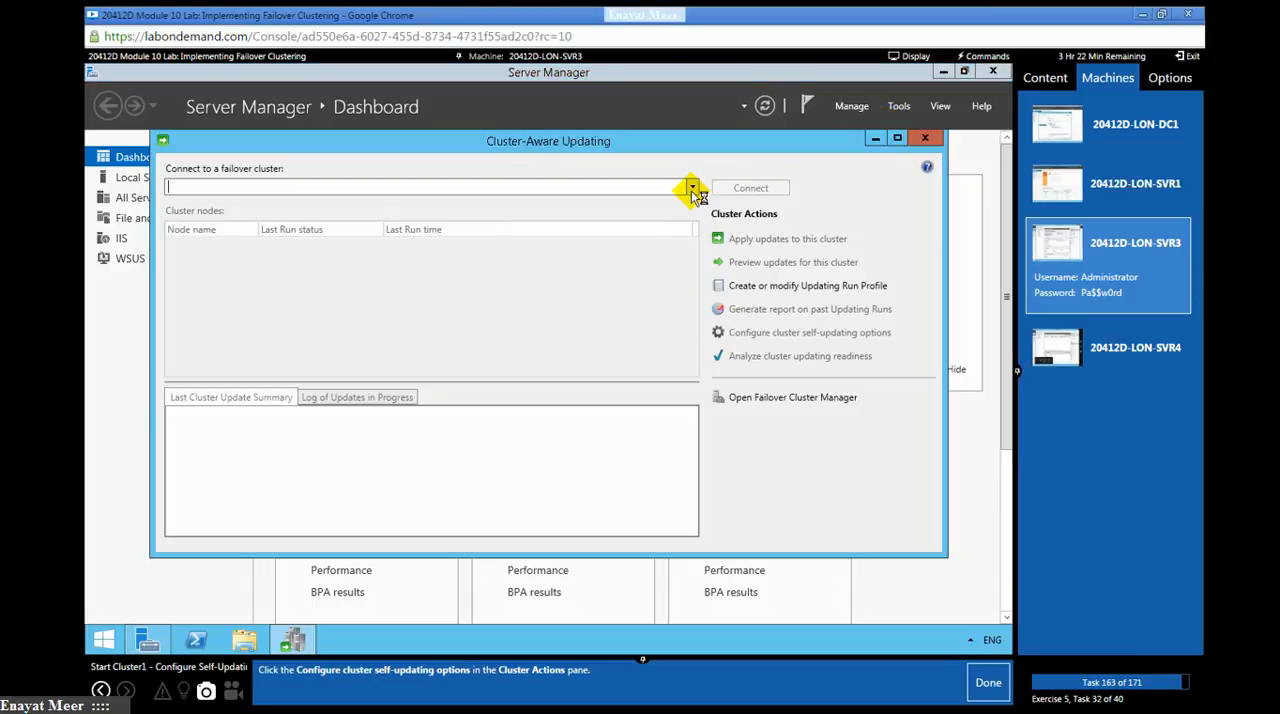
{"action": "left_click", "coordinate": [692, 189]}
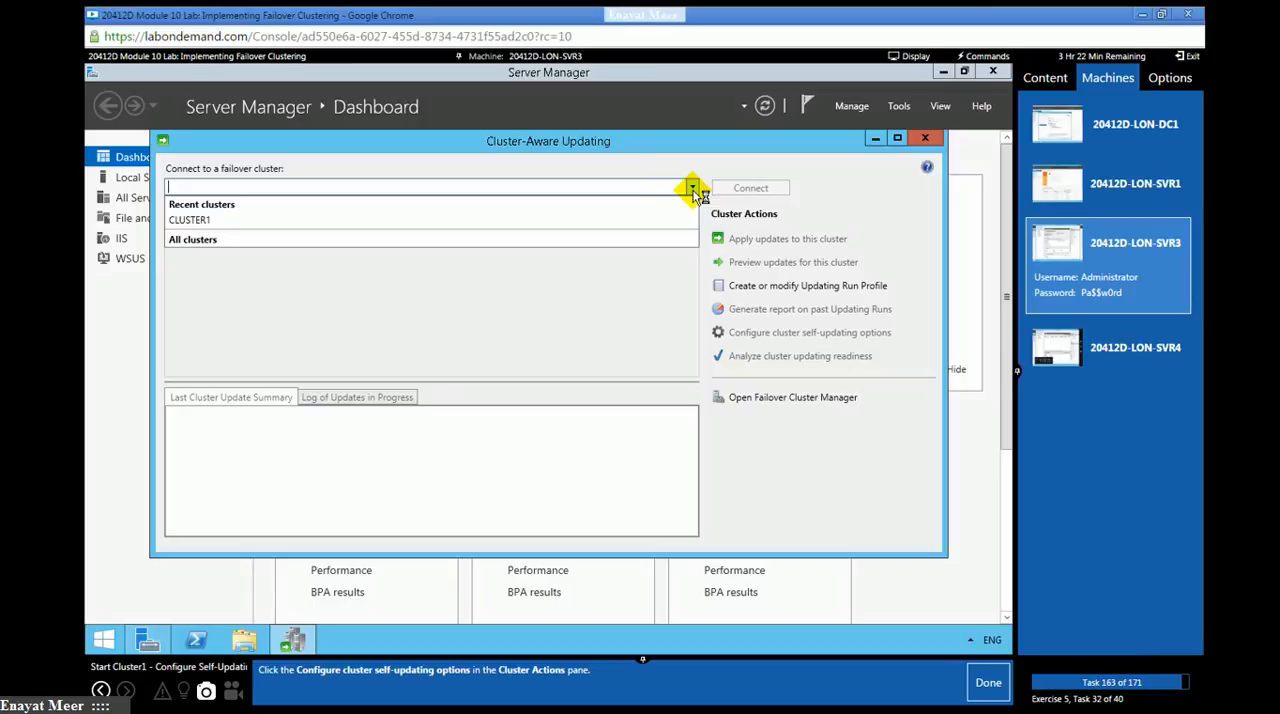
{"action": "left_click", "coordinate": [224, 223]}
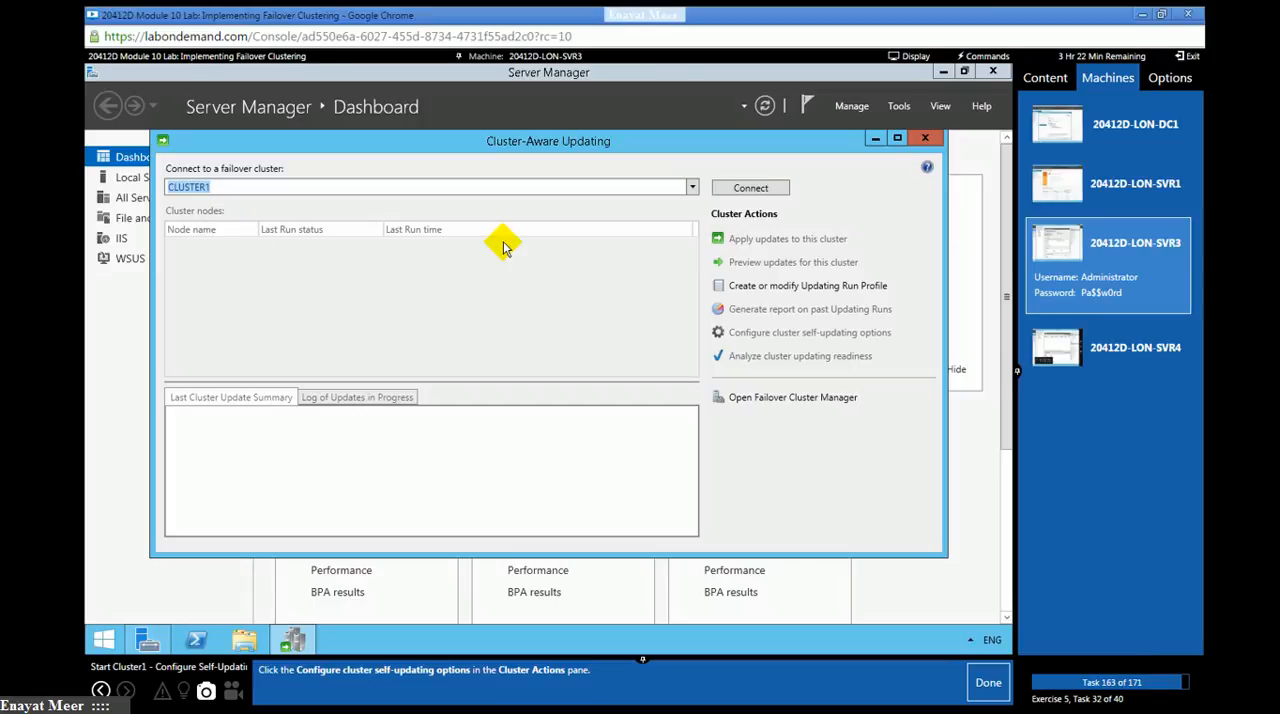
{"action": "left_click", "coordinate": [742, 188]}
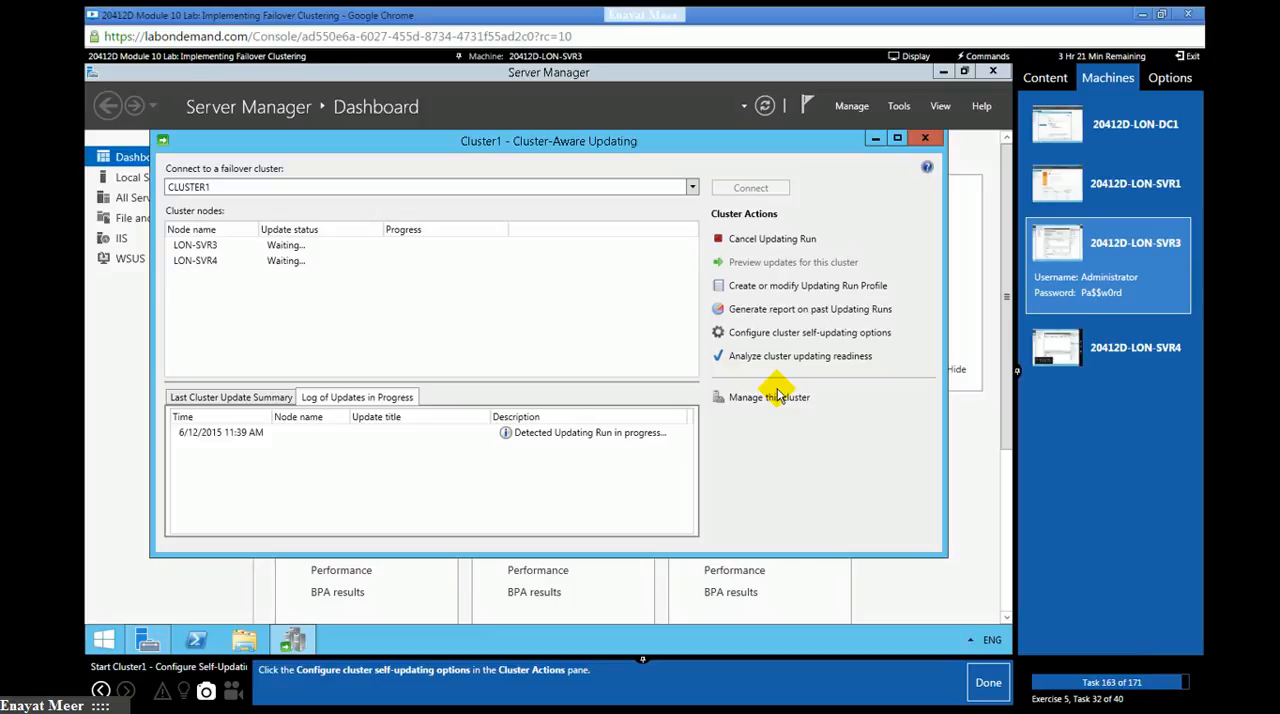
- Start configuring the cluster self-updating options and advance past the Getting Started page, marking lab tasks 163 and 164 as done
{"action": "left_click", "coordinate": [786, 336]}
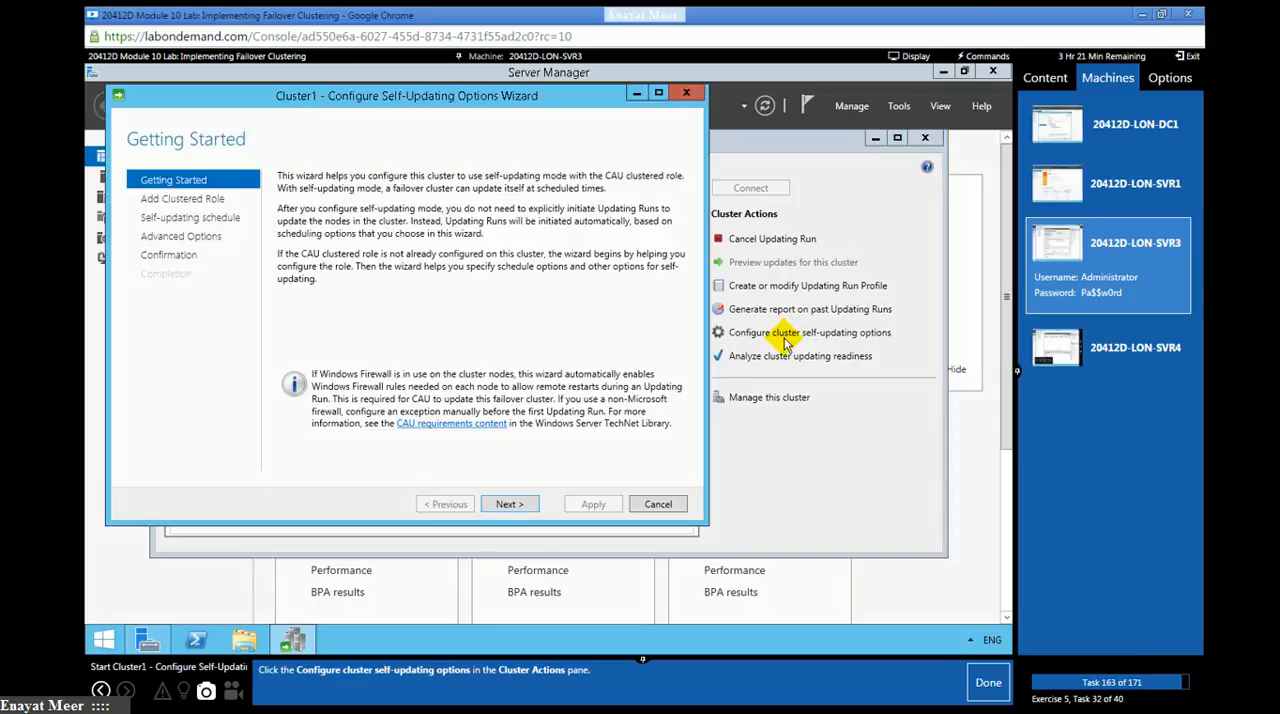
{"action": "left_click", "coordinate": [988, 683]}
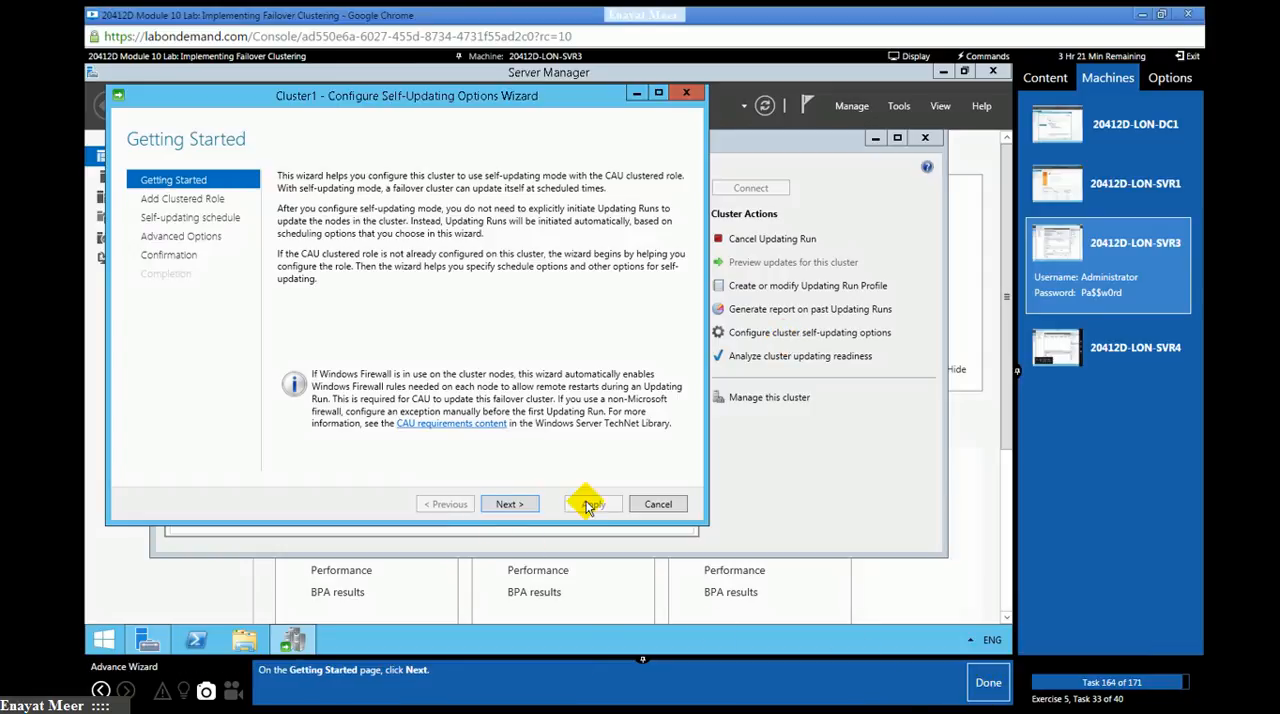
{"action": "left_click", "coordinate": [514, 506]}
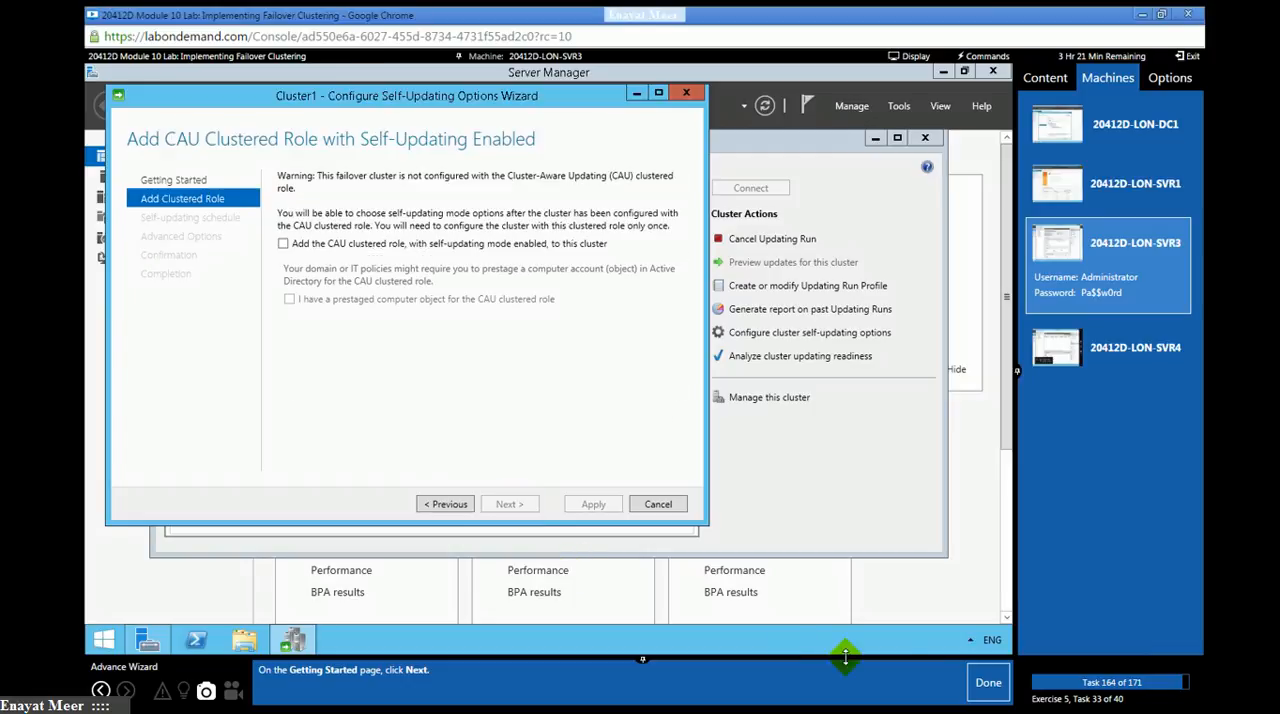
{"action": "left_click", "coordinate": [986, 683]}
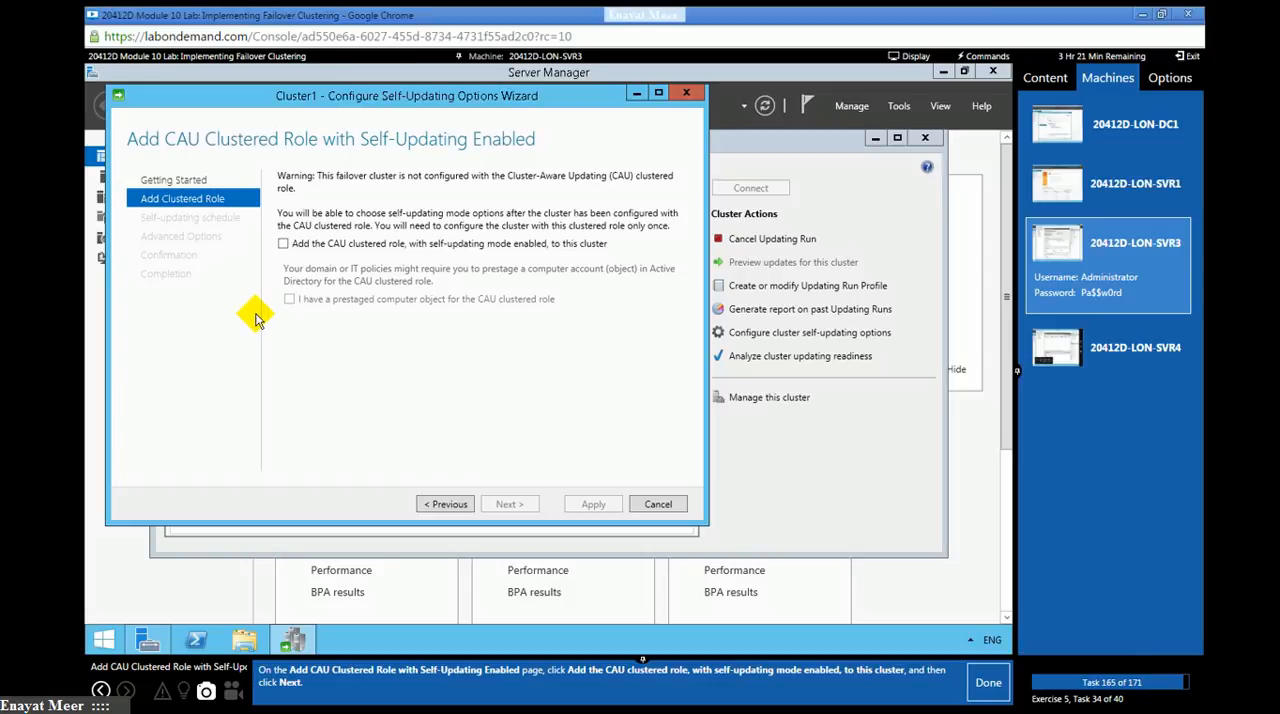
- Add the CAU clustered role with self-updating mode enabled to the cluster and mark lab task 165 as done
{"action": "left_click", "coordinate": [284, 244]}
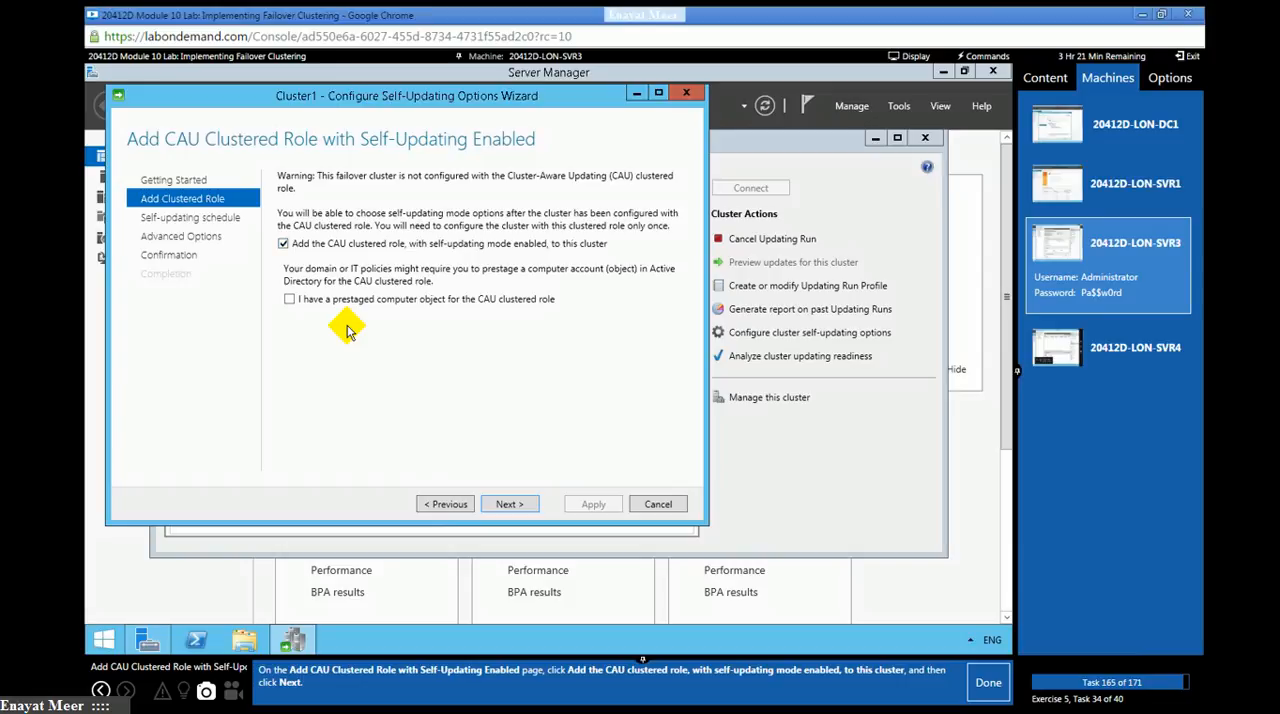
{"action": "left_click", "coordinate": [511, 501]}
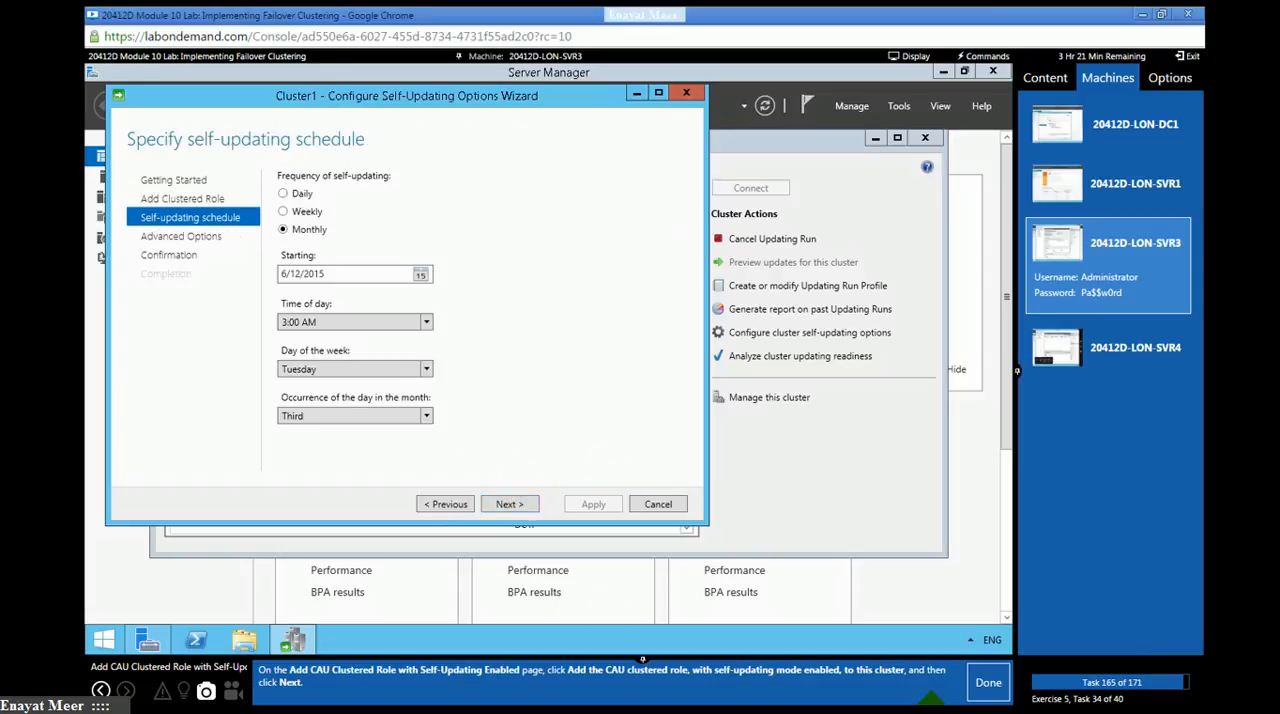
{"action": "left_click", "coordinate": [994, 690]}
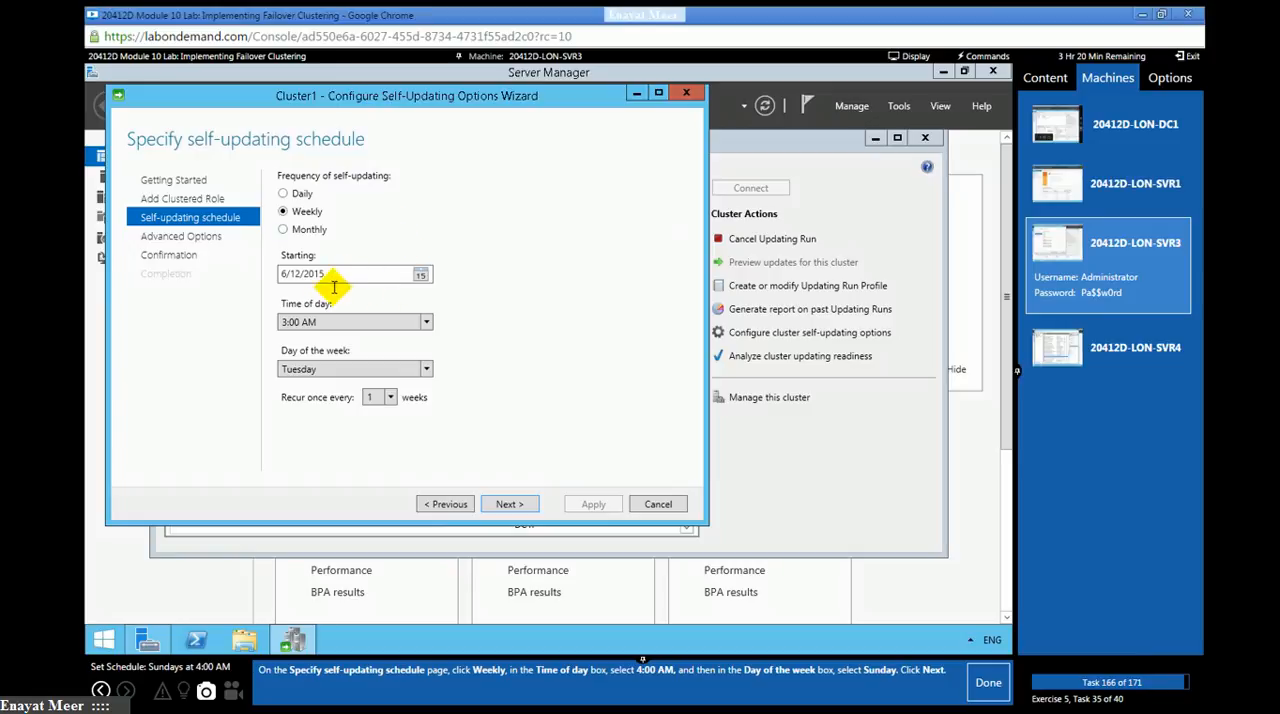
- Schedule weekly self-updating for Sunday at 4:00 AM and accept the default advanced options, marking lab tasks 166 and 167 as done
{"action": "left_click", "coordinate": [427, 322]}
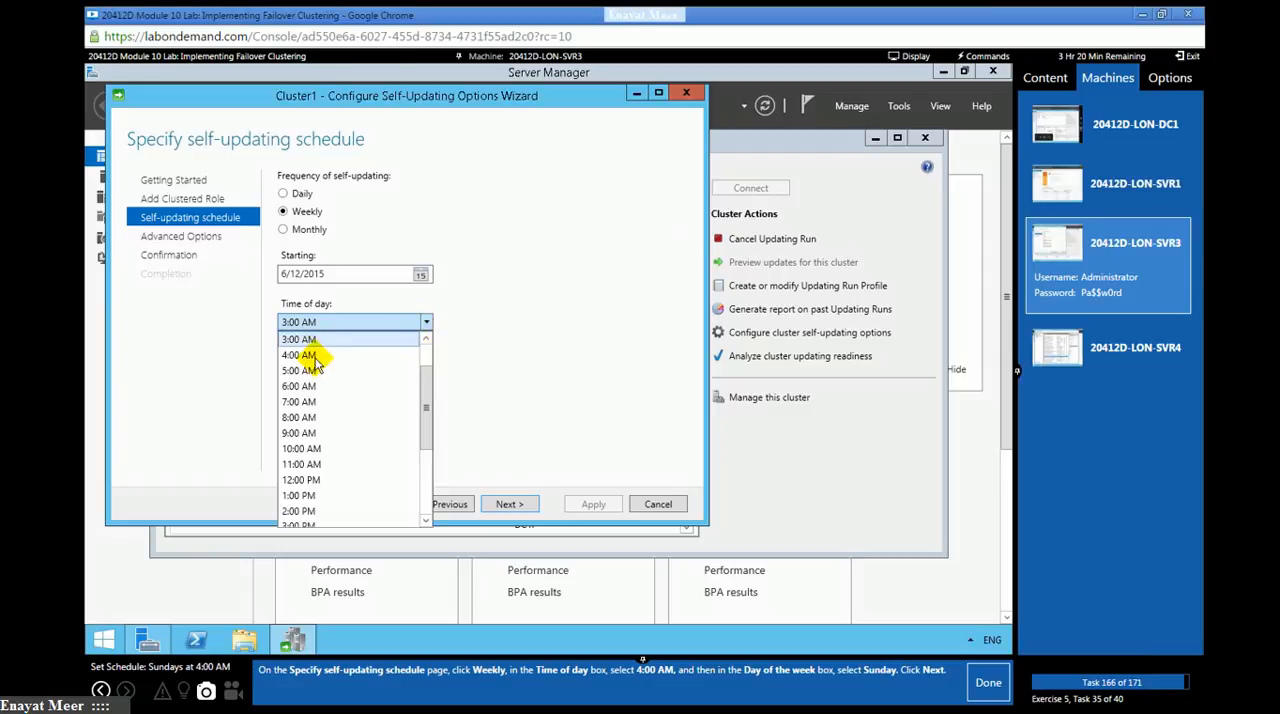
{"action": "left_click", "coordinate": [314, 357]}
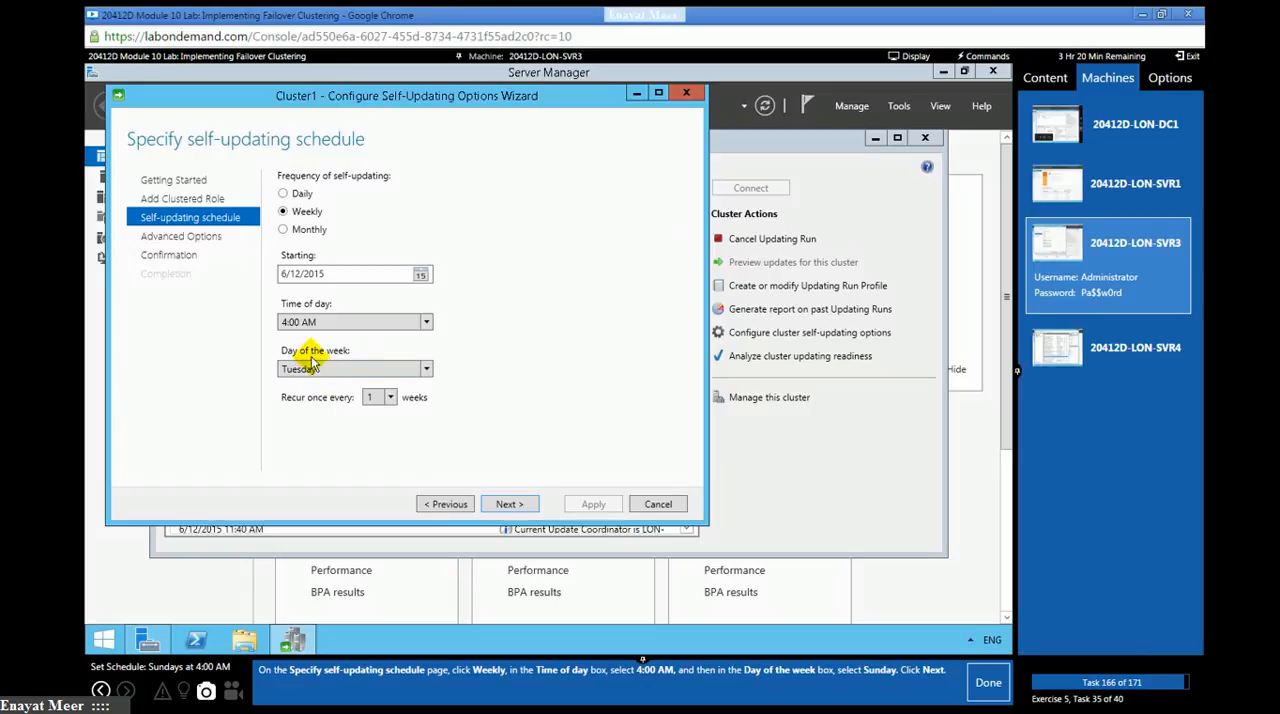
{"action": "left_click", "coordinate": [424, 372]}
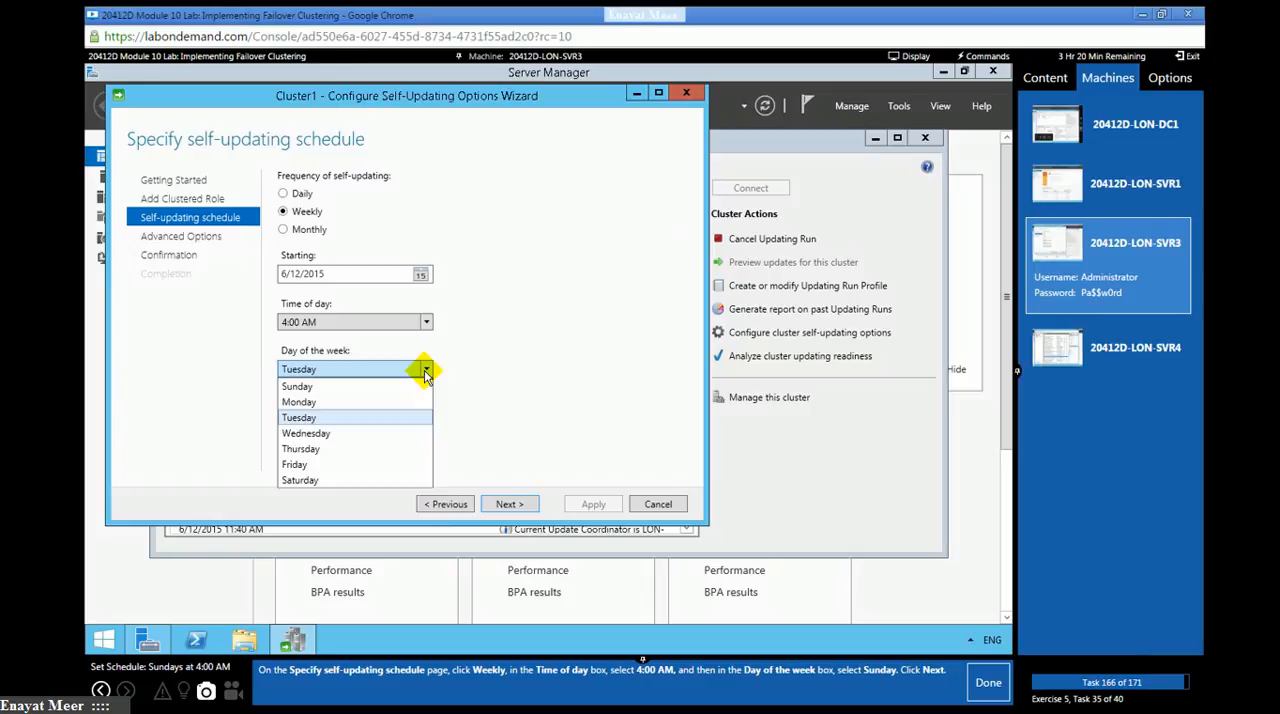
{"action": "left_click", "coordinate": [349, 389]}
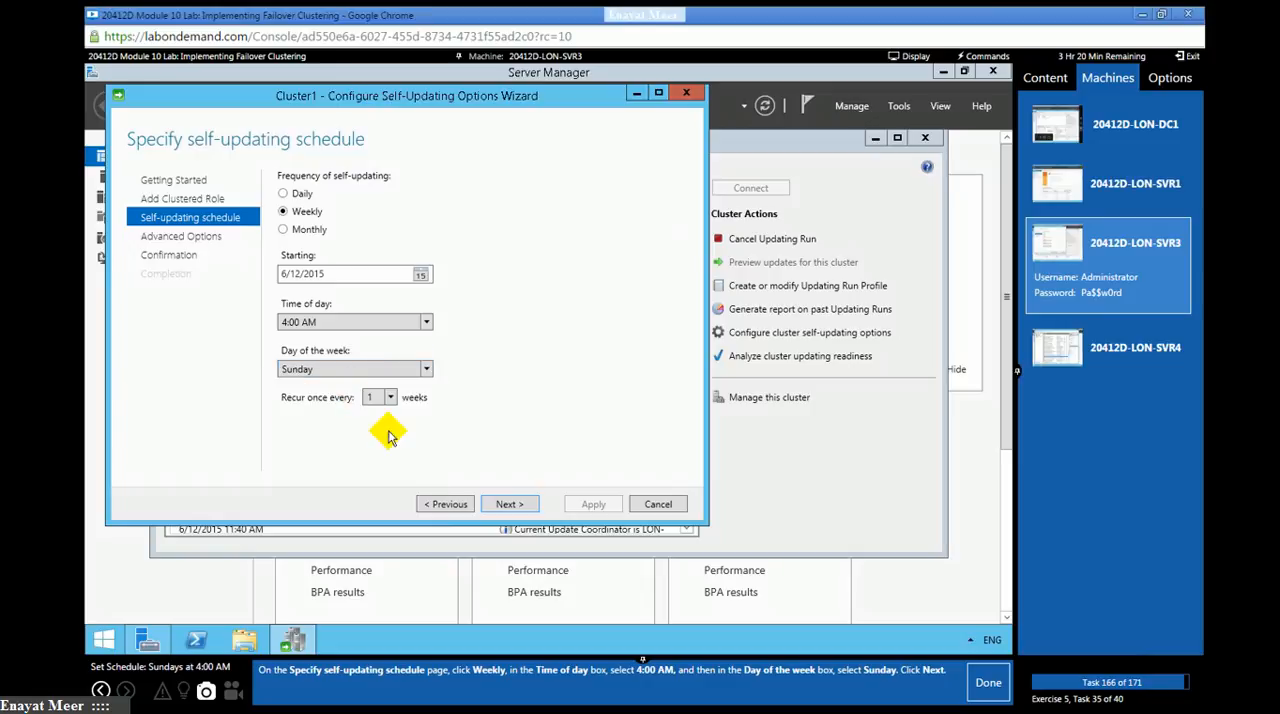
{"action": "left_click", "coordinate": [502, 504]}
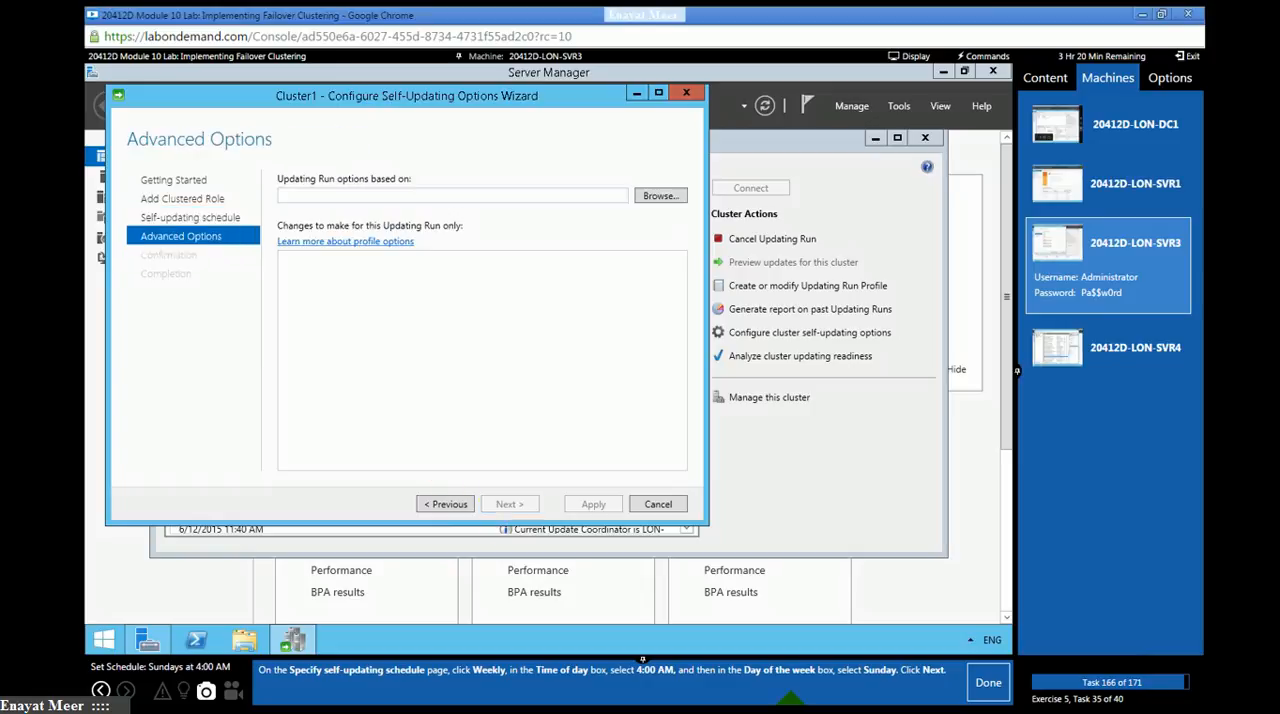
{"action": "left_click", "coordinate": [982, 686]}
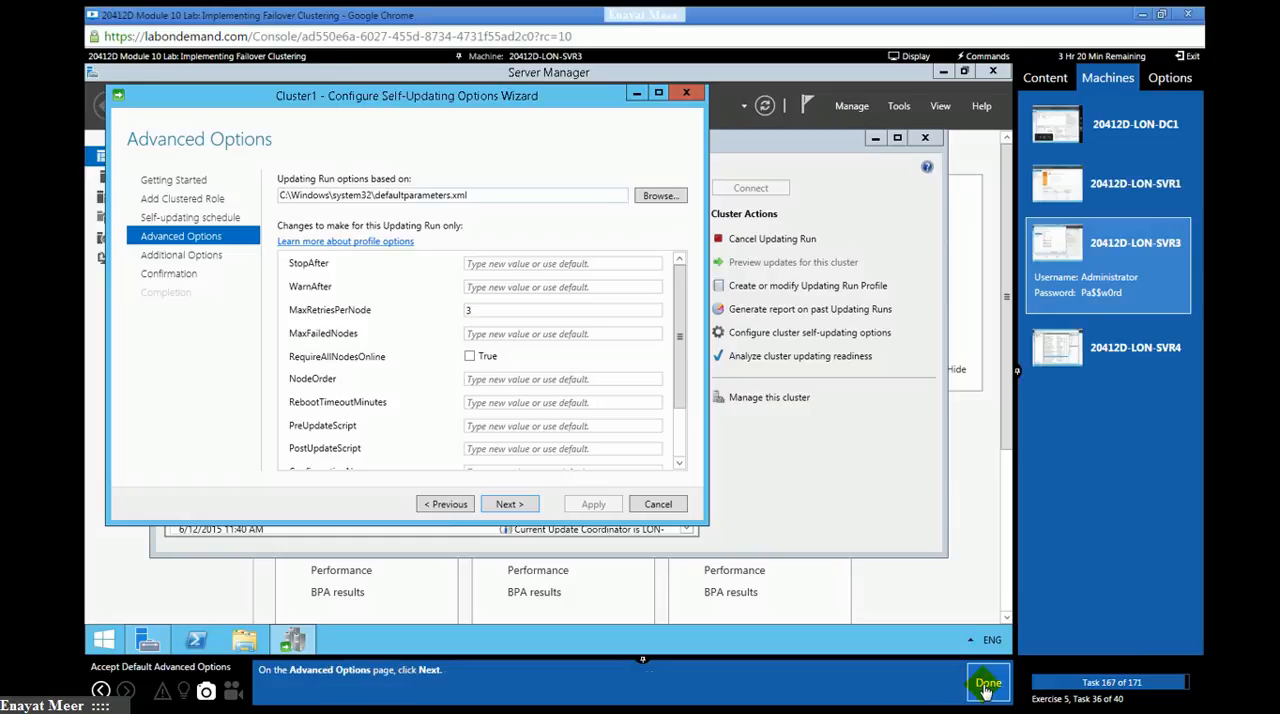
{"action": "left_click", "coordinate": [510, 505]}
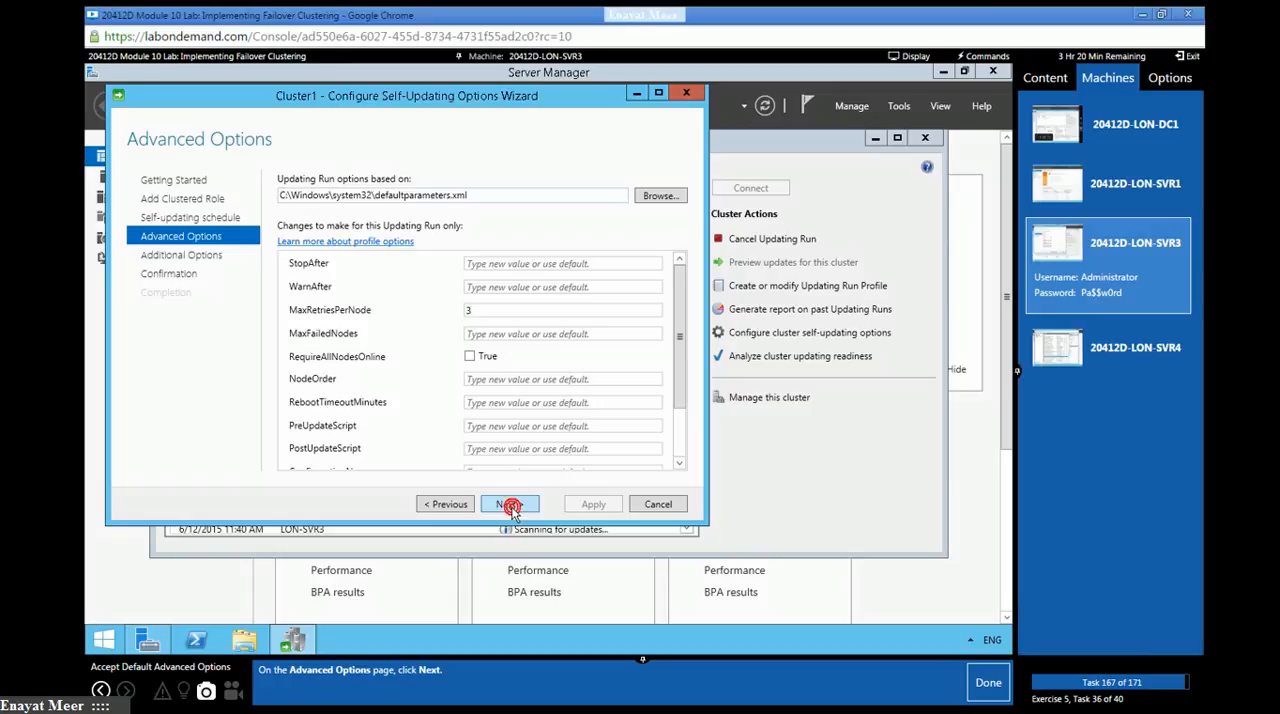
{"action": "left_click", "coordinate": [985, 688]}
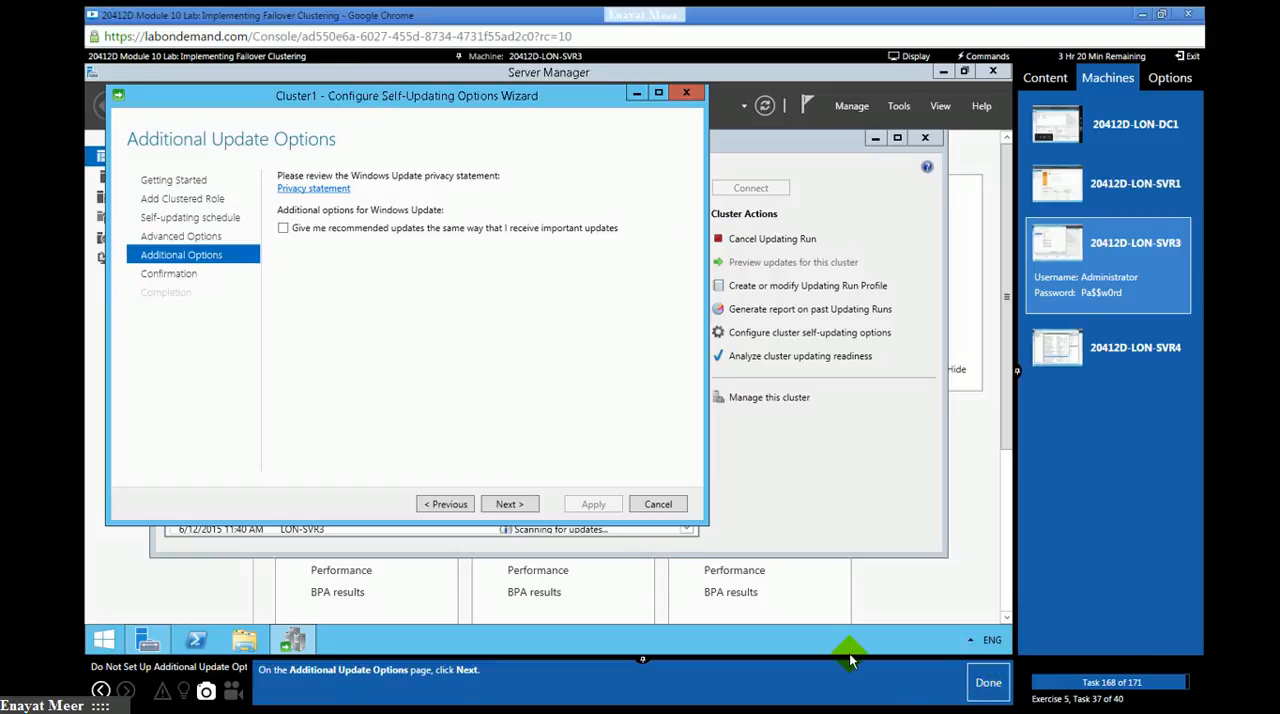
- Accept the default additional update options and apply the CLUSTER1 self-updating configuration, marking lab task 168 as done
{"action": "left_click", "coordinate": [515, 505]}
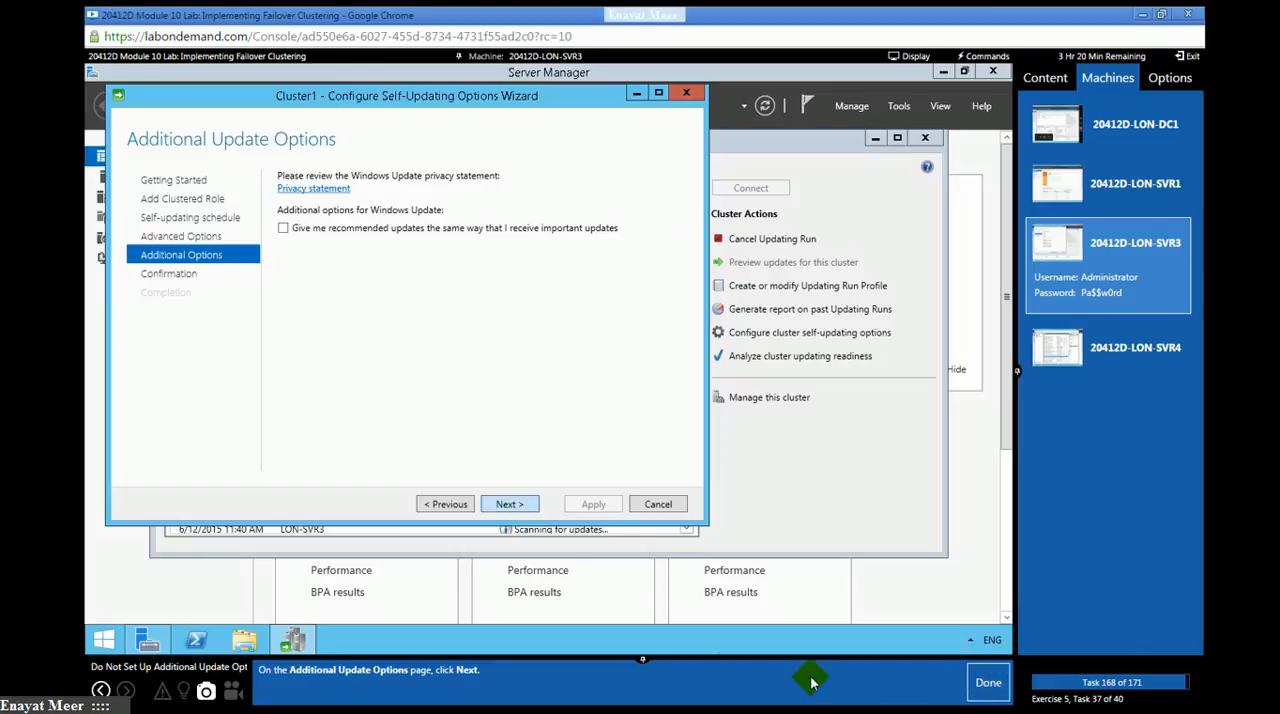
{"action": "left_click", "coordinate": [983, 688]}
{"action": "left_click", "coordinate": [591, 506]}
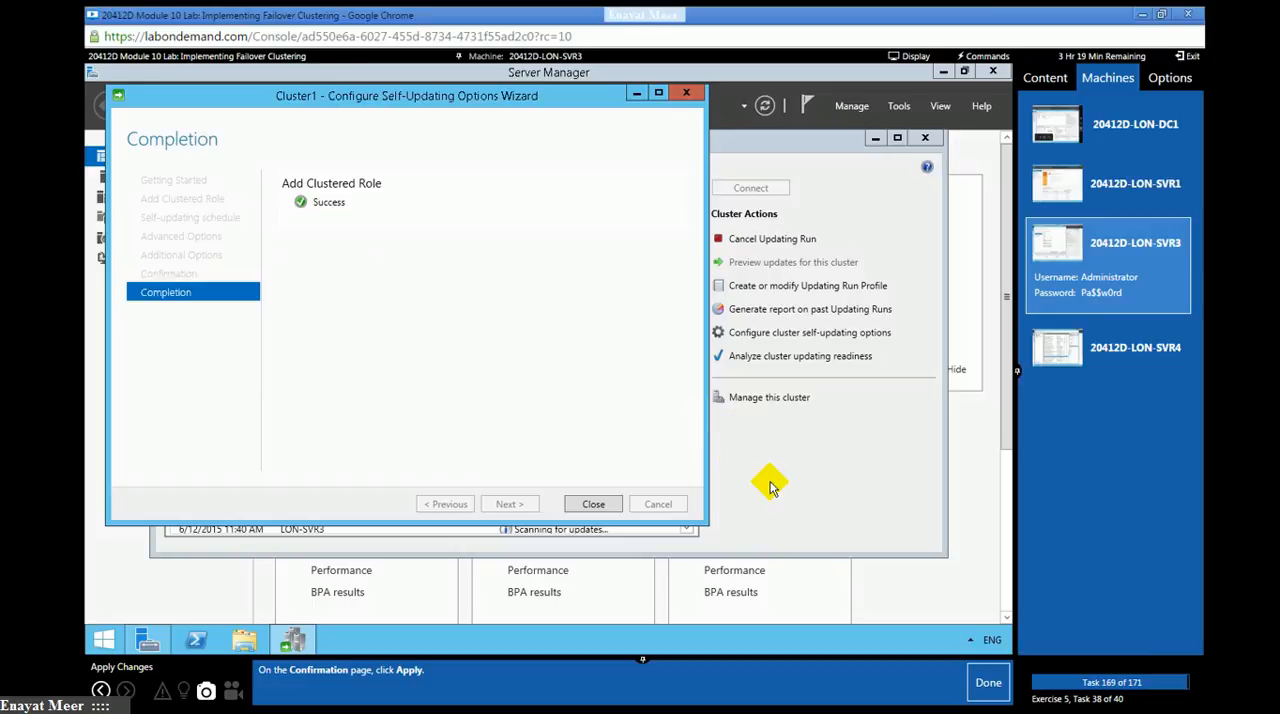
- Close the Configure Self-Updating Options Wizard and mark lab tasks 169 and 170 as done
{"action": "mouse_move", "coordinate": [1016, 370]}
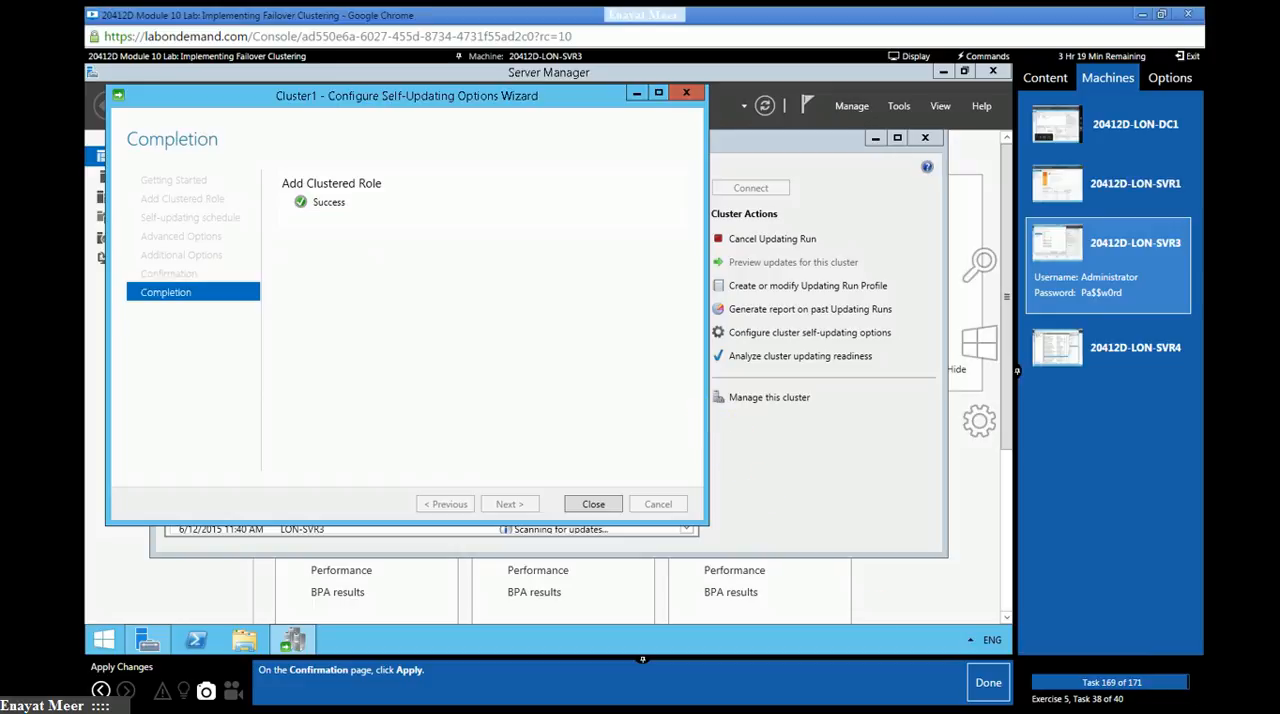
{"action": "left_click", "coordinate": [590, 503]}
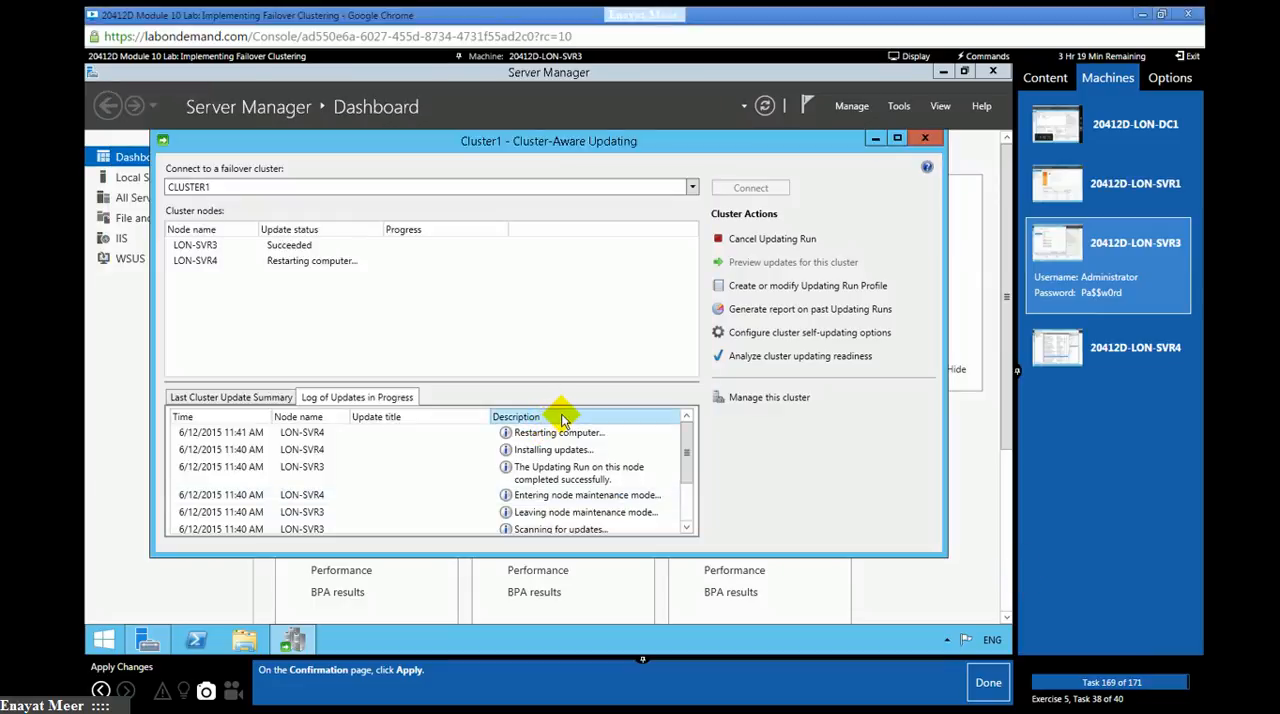
{"action": "left_click", "coordinate": [985, 682]}
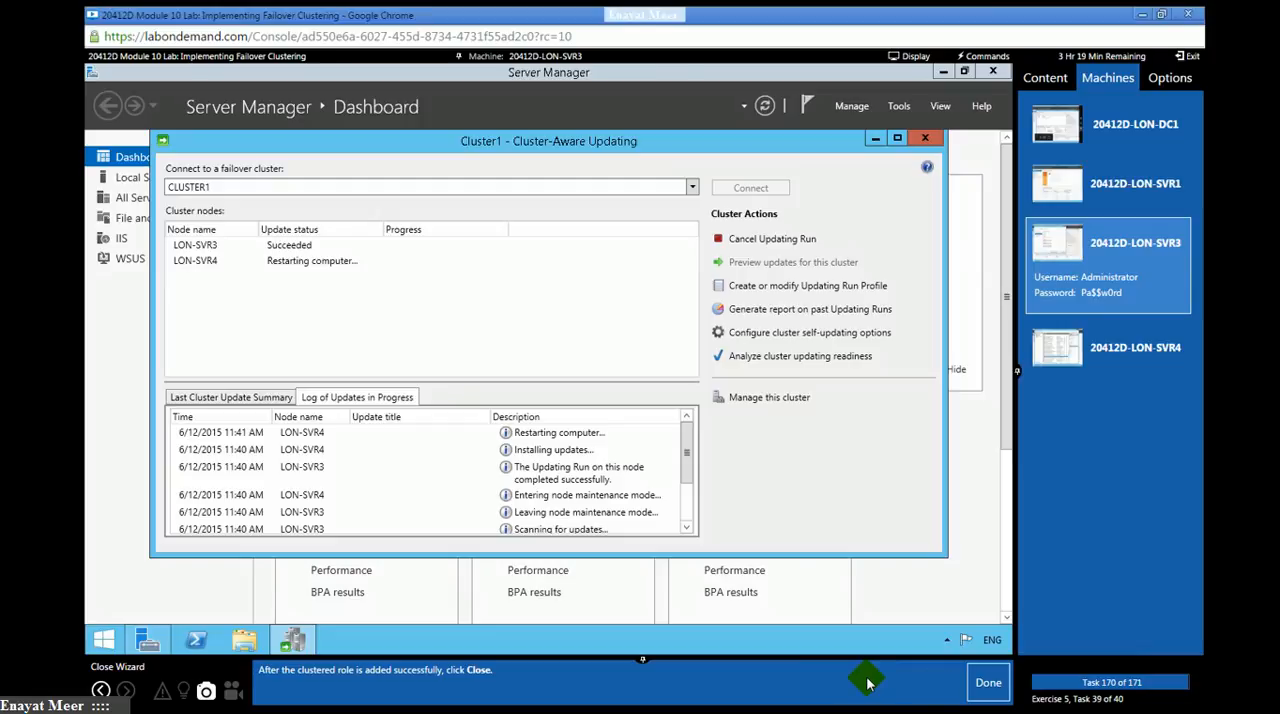
{"action": "left_click", "coordinate": [988, 683]}
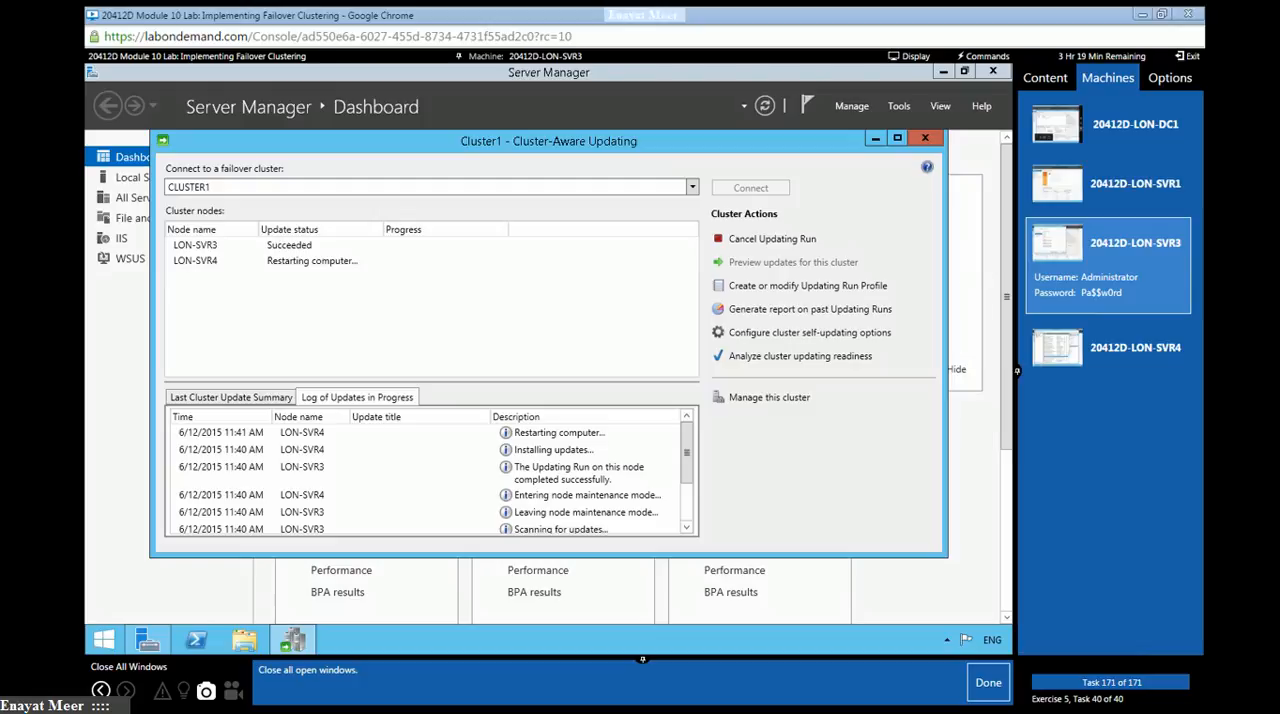
- Switch to Notepad and append "All steps completed successfully for M10 lab.............." to the line about the 10-minute process
{"action": "key", "text": "alt+Tab"}
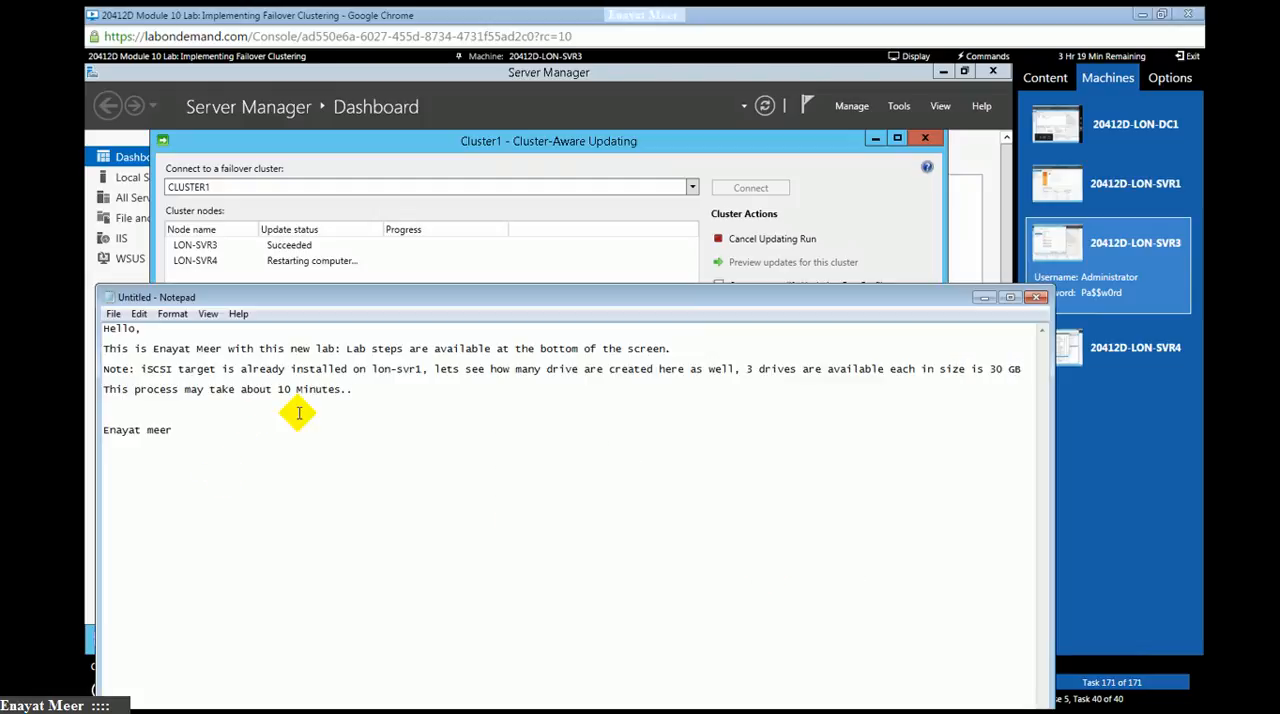
{"action": "type", "text": "All steps complete"}
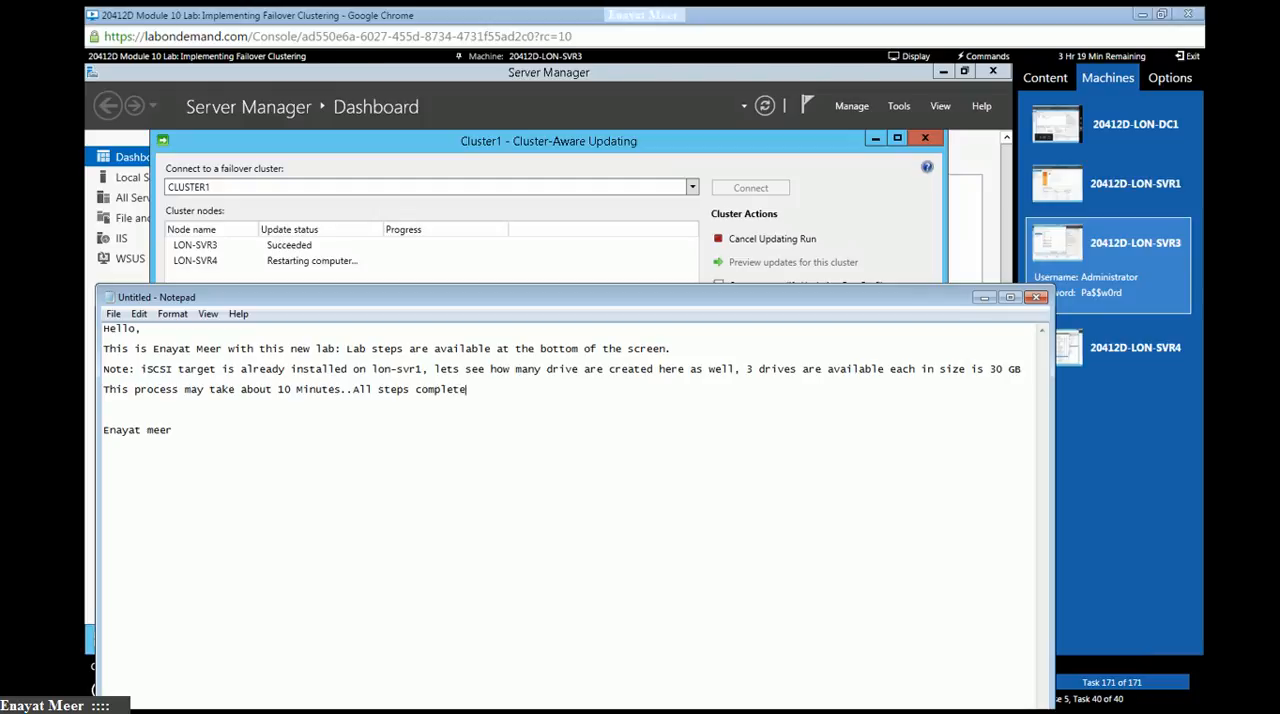
{"action": "type", "text": "d successfully for M10"}
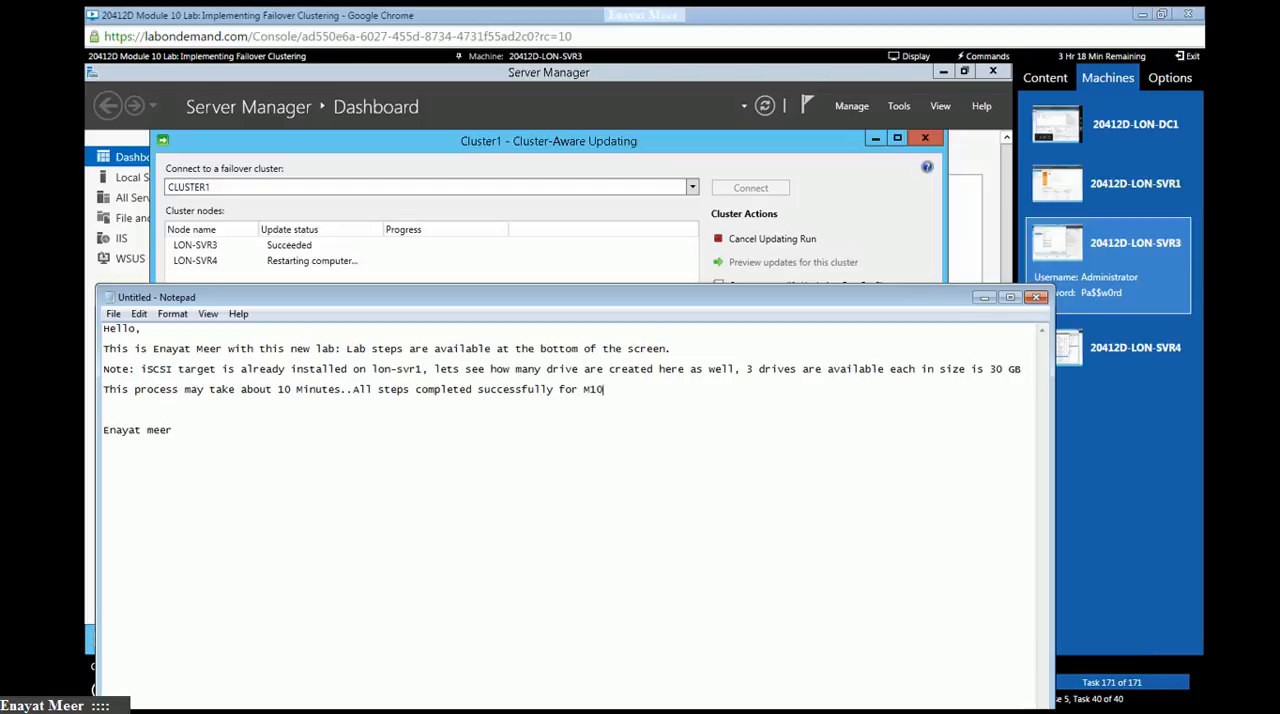
{"action": "type", "text": " lab.............."}
{"action": "left_click", "coordinate": [254, 433]}
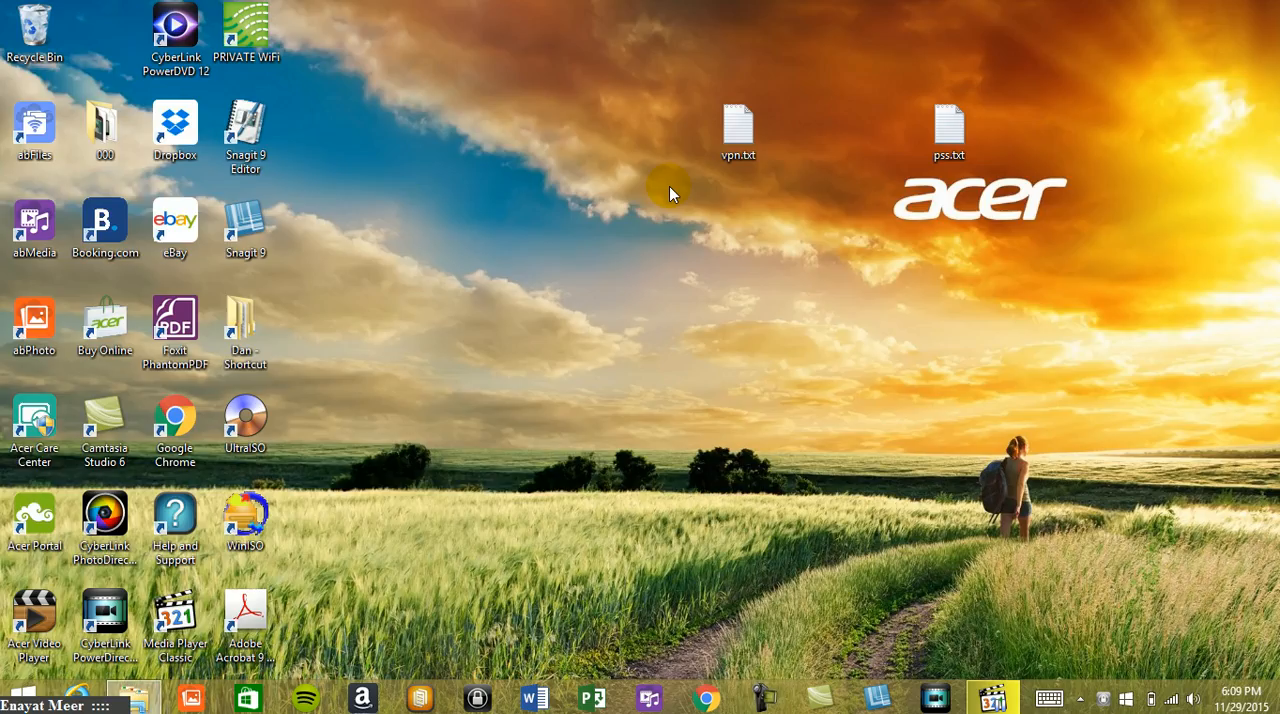